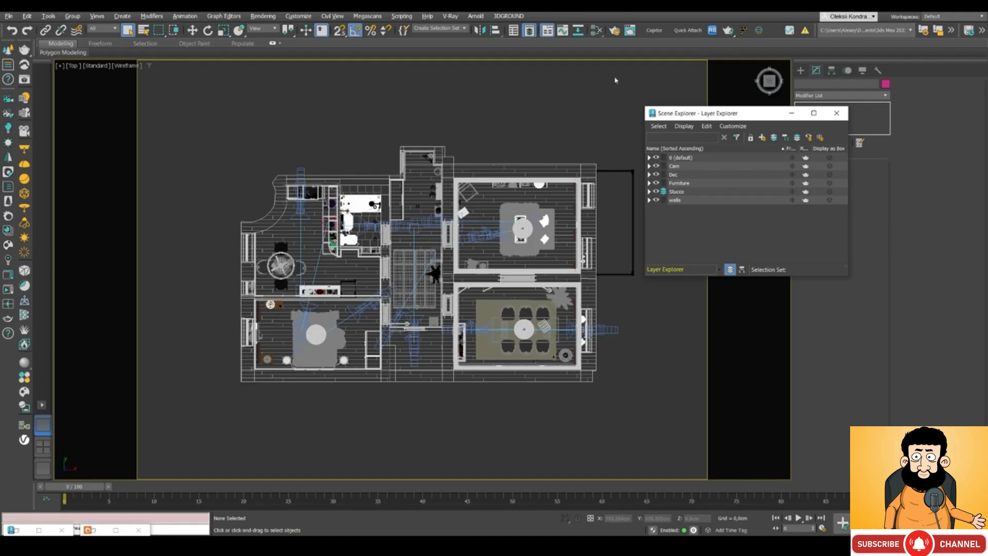
- Load the rendercourses-Corona-Fast render preset into Render Setup with all preset categories included
{"action": "left_click", "coordinate": [617, 34]}
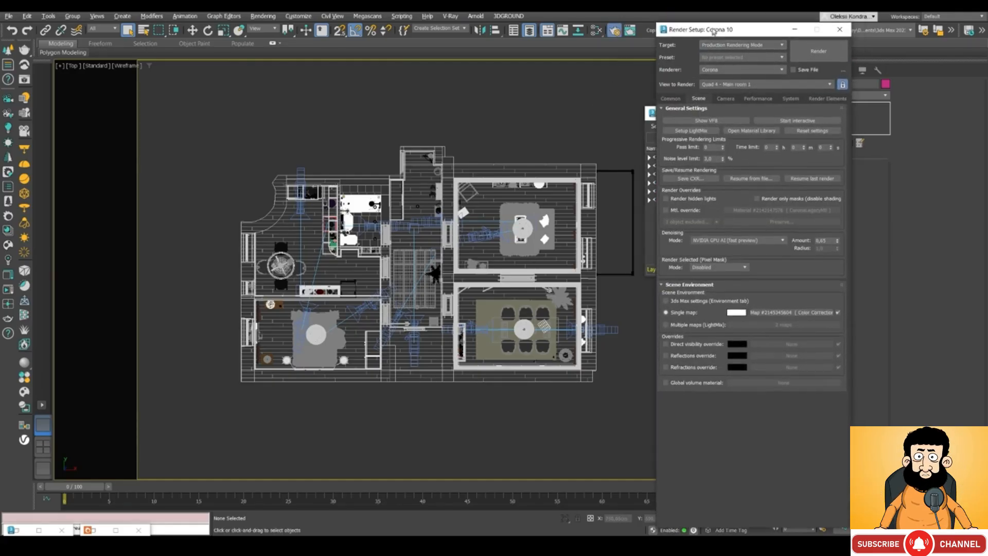
{"action": "left_click_drag", "start_coordinate": [713, 32], "coordinate": [713, 23]}
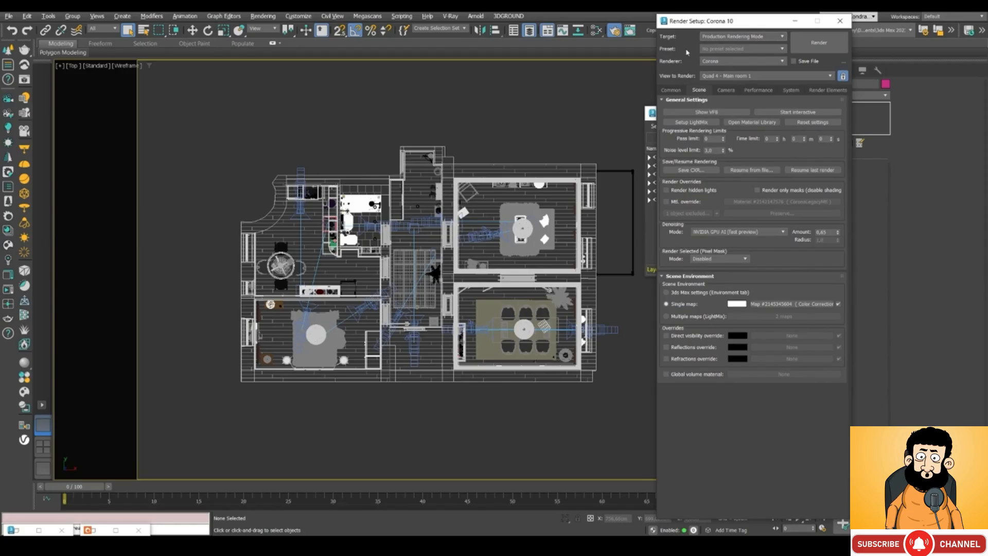
{"action": "left_click", "coordinate": [723, 50]}
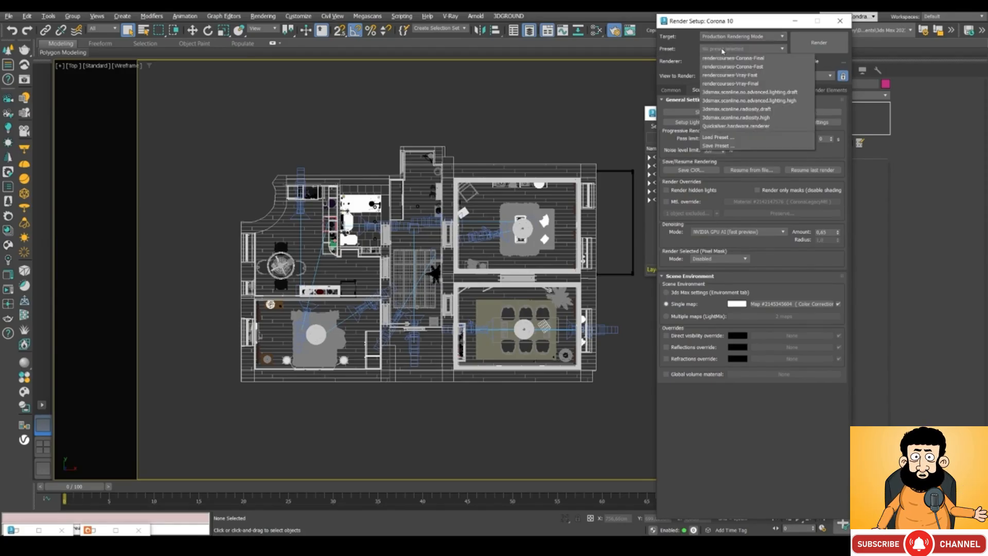
{"action": "left_click", "coordinate": [713, 138]}
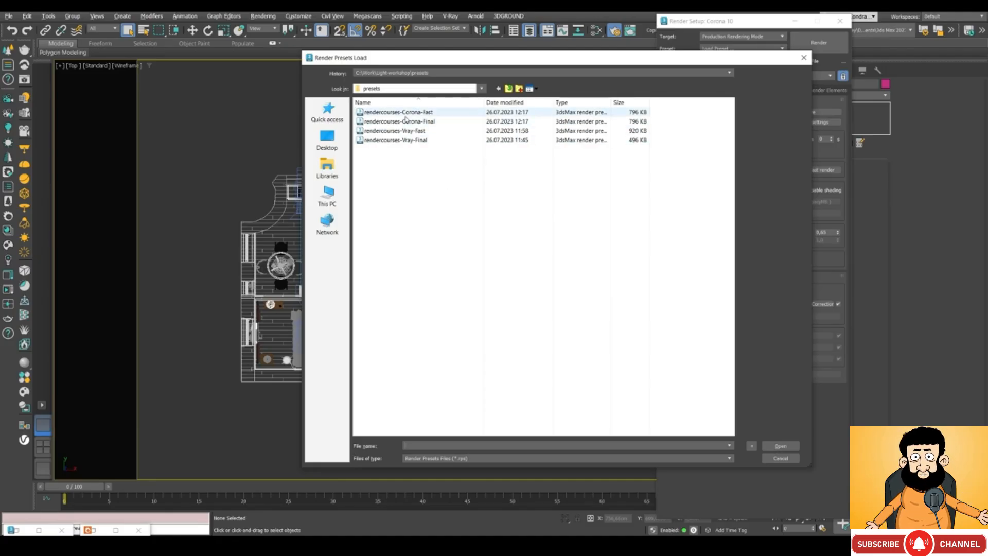
{"action": "double_click", "coordinate": [404, 112]}
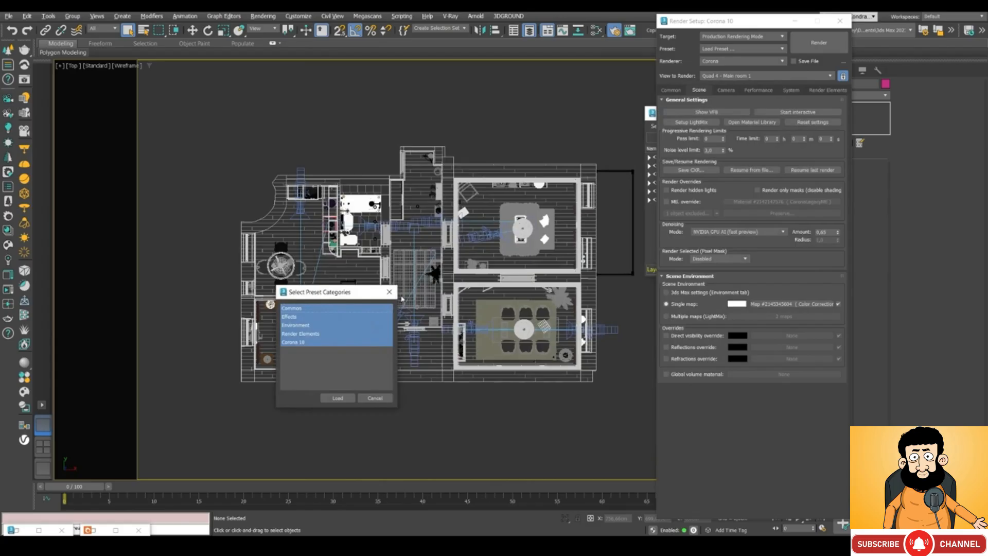
{"action": "left_click", "coordinate": [336, 399]}
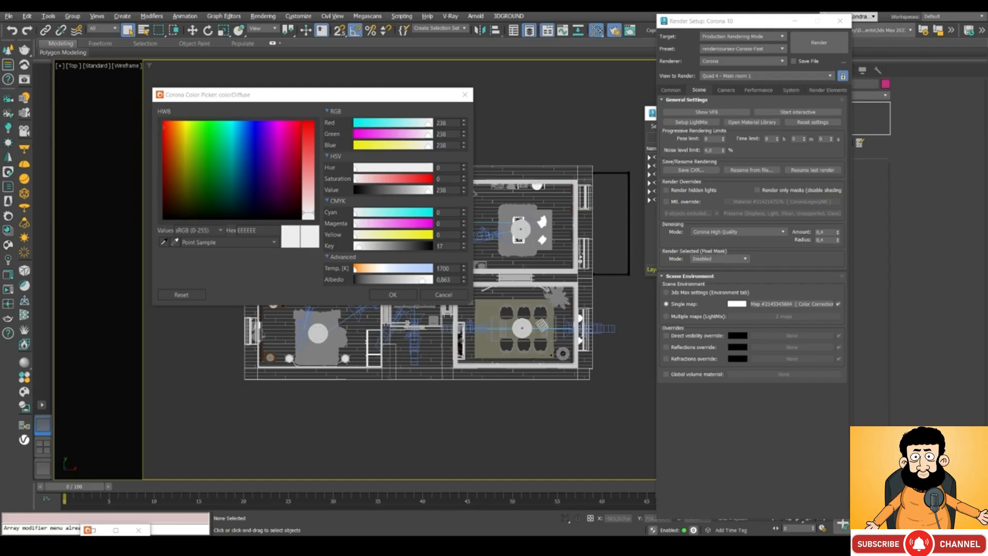
- Examine the Corona Color Picker for the diffuse colour, then close it
{"action": "left_click_drag", "start_coordinate": [328, 97], "coordinate": [346, 85]}
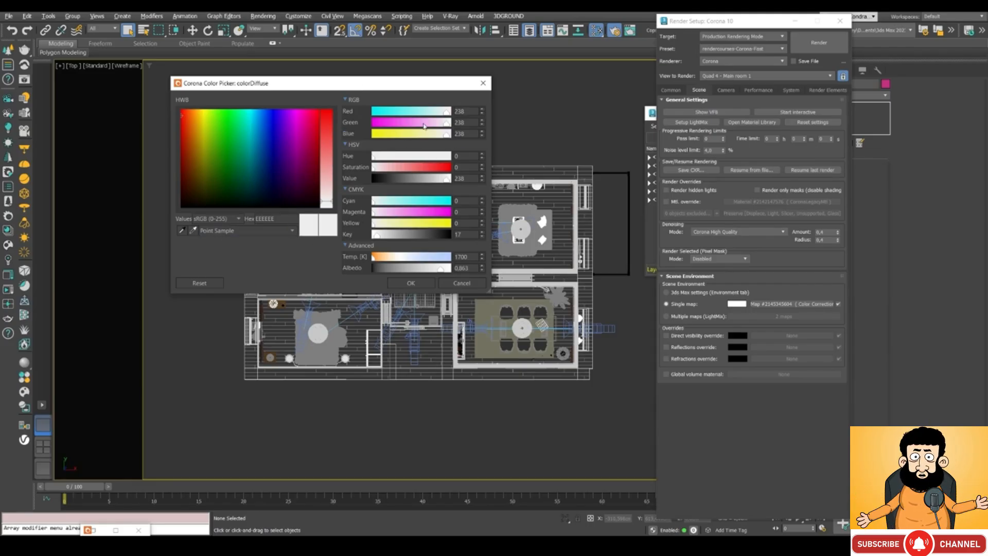
{"action": "left_click_drag", "start_coordinate": [380, 86], "coordinate": [378, 81]}
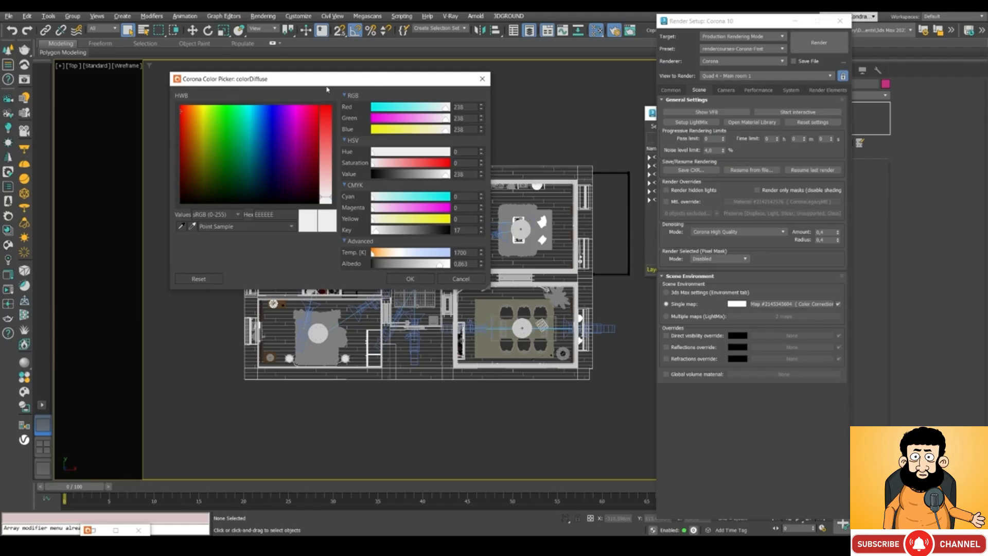
{"action": "left_click", "coordinate": [483, 80]}
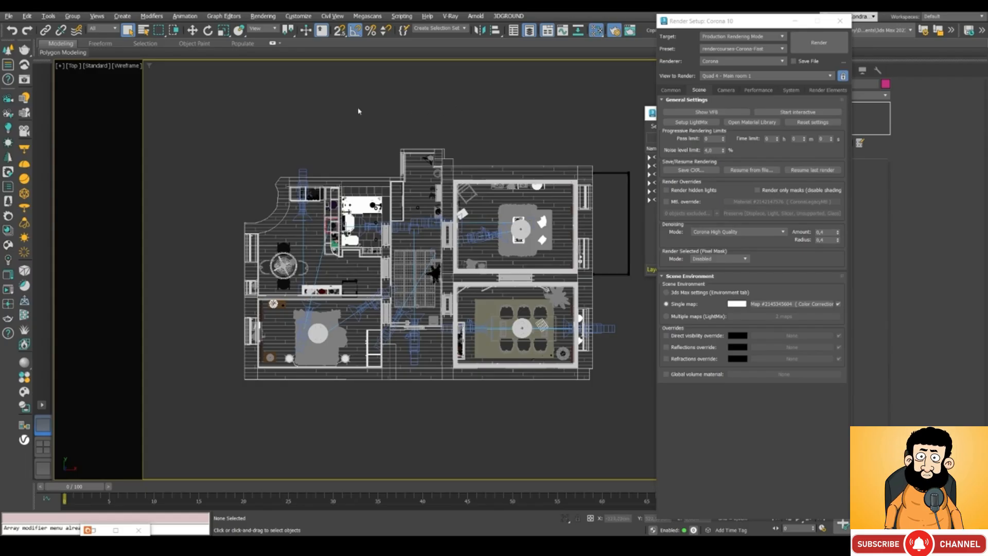
- Set the color selector to Corona Improved Picker in the general preferences
{"action": "left_click", "coordinate": [298, 16]}
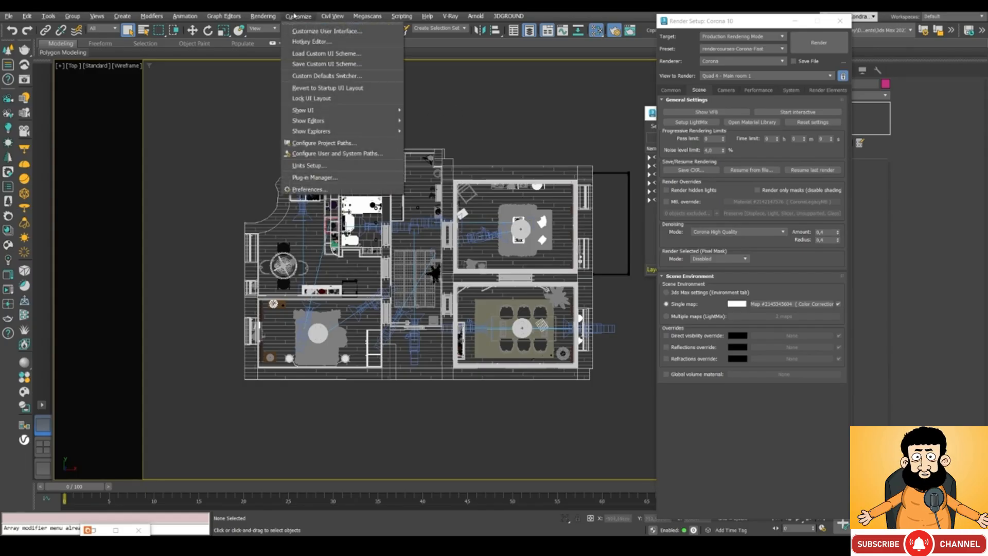
{"action": "left_click", "coordinate": [310, 189]}
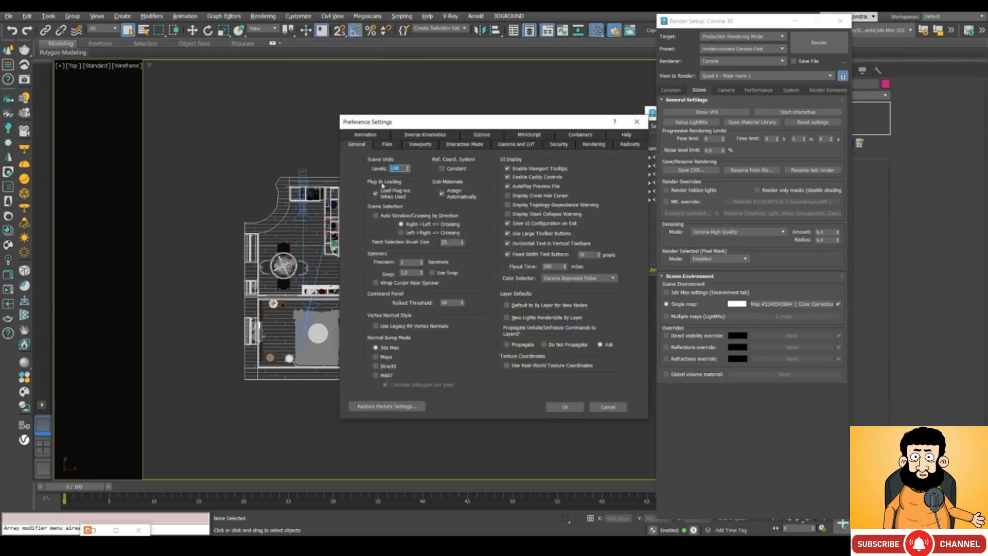
{"action": "left_click", "coordinate": [356, 144]}
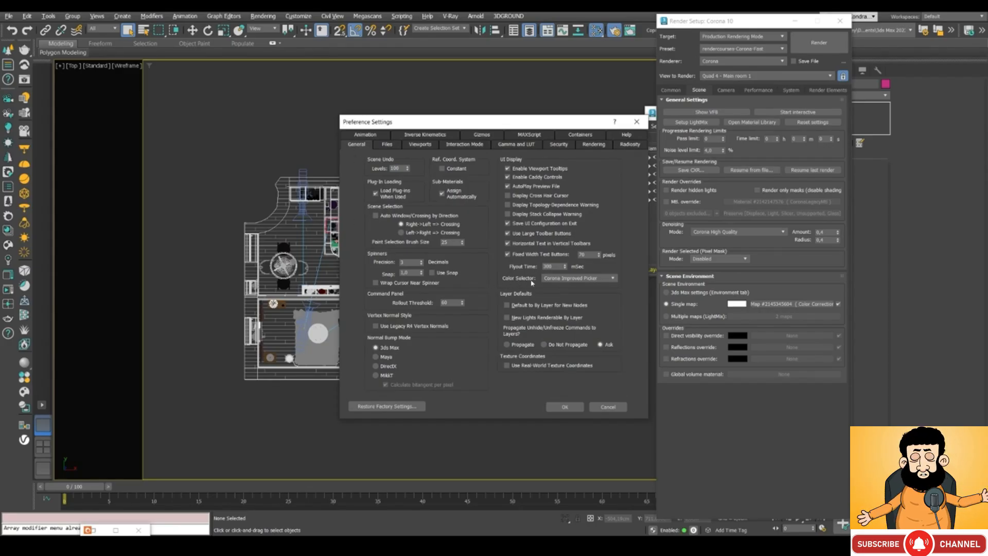
{"action": "left_click", "coordinate": [556, 279]}
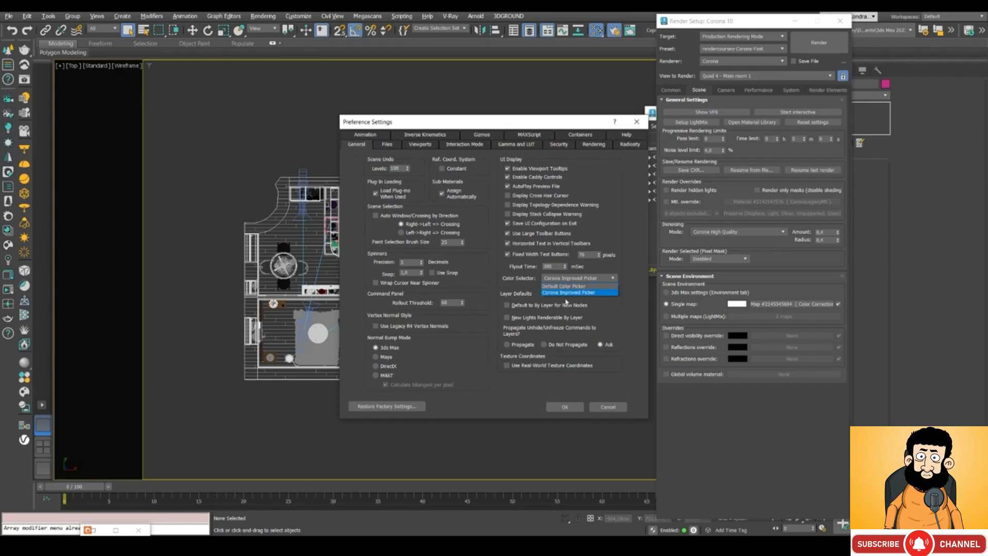
{"action": "left_click", "coordinate": [556, 292]}
{"action": "left_click", "coordinate": [564, 406]}
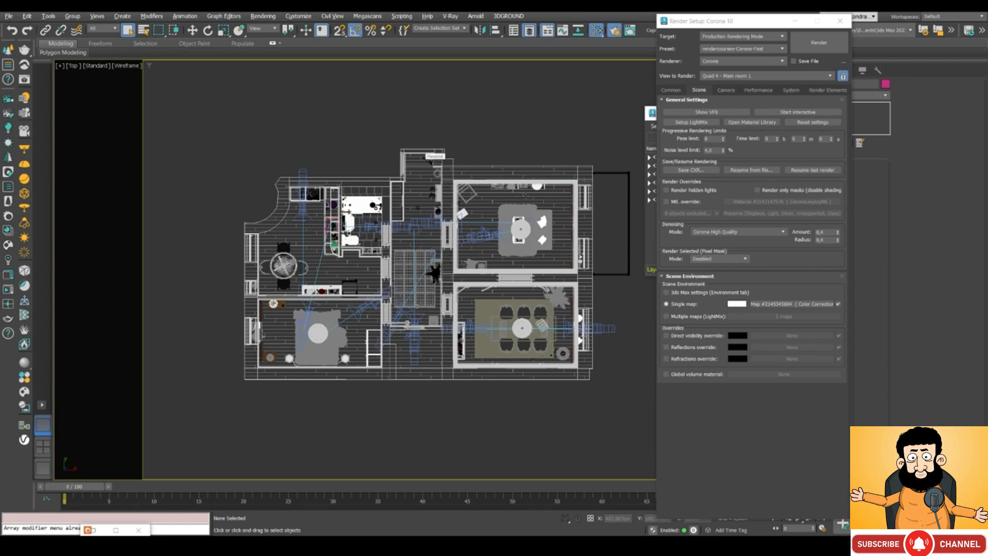
- Look through the Main room 1 camera and switch its viewport from wireframe to shaded display
{"action": "scroll", "coordinate": [540, 278], "scroll_direction": "up", "scroll_amount": 3}
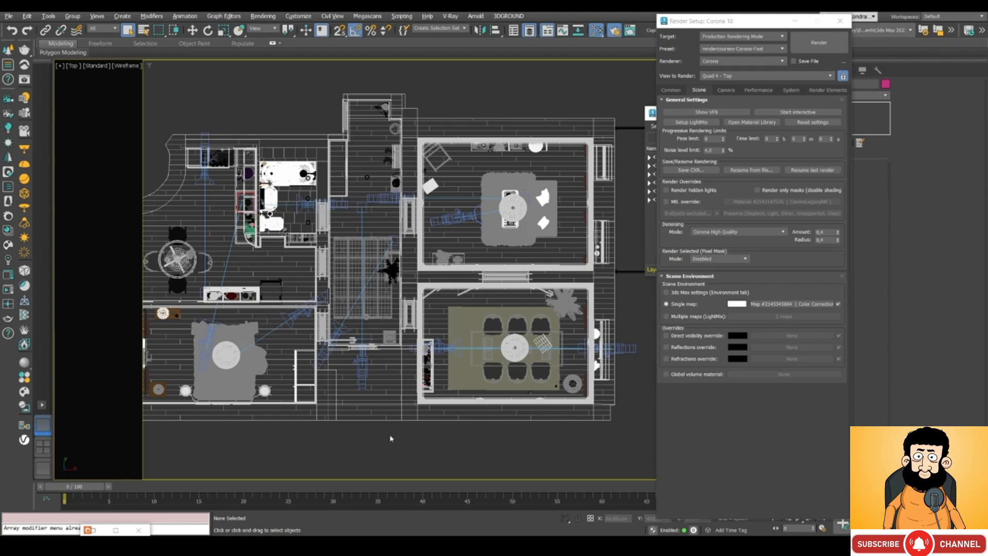
{"action": "middle_click_drag", "start_coordinate": [319, 437], "coordinate": [349, 443]}
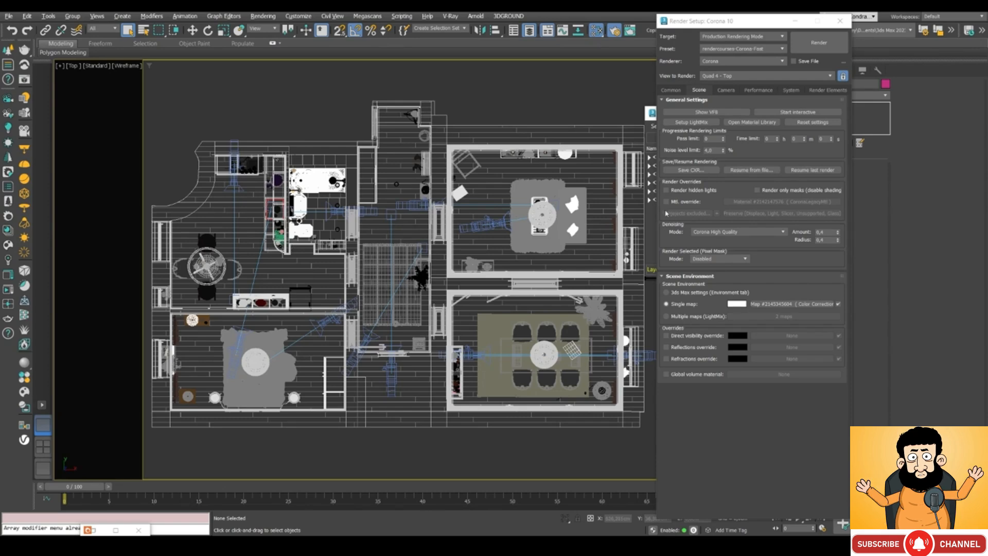
{"action": "left_click", "coordinate": [425, 199]}
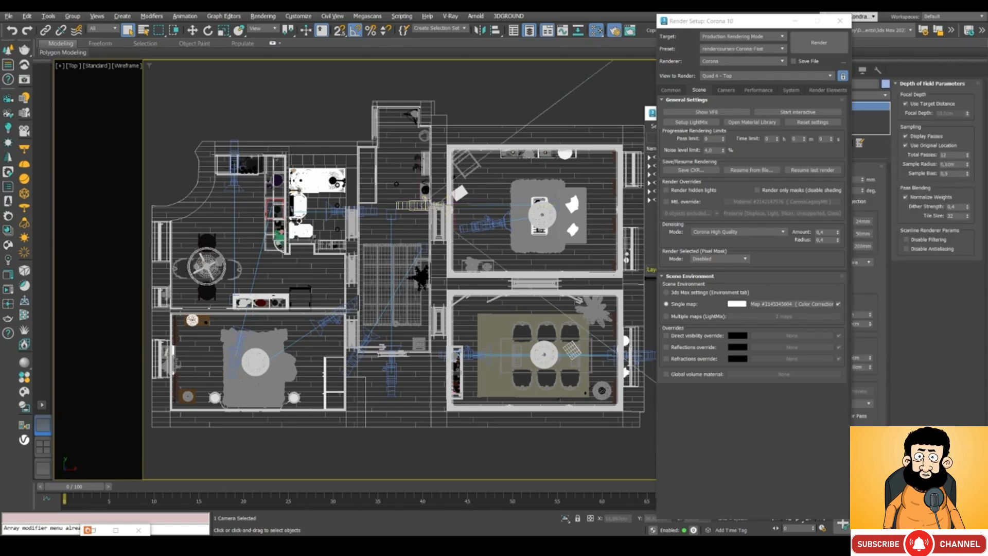
{"action": "key", "text": "c"}
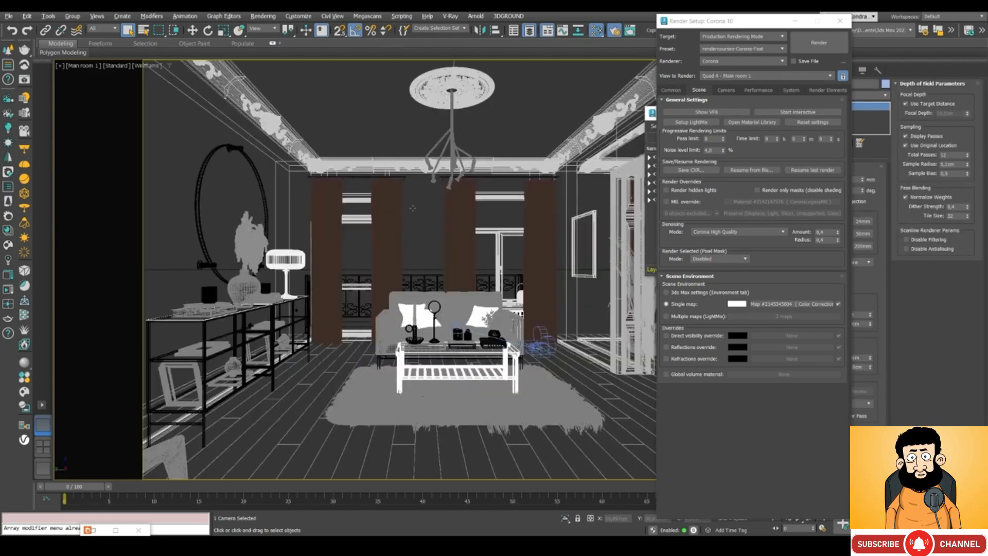
{"action": "key", "text": "F3"}
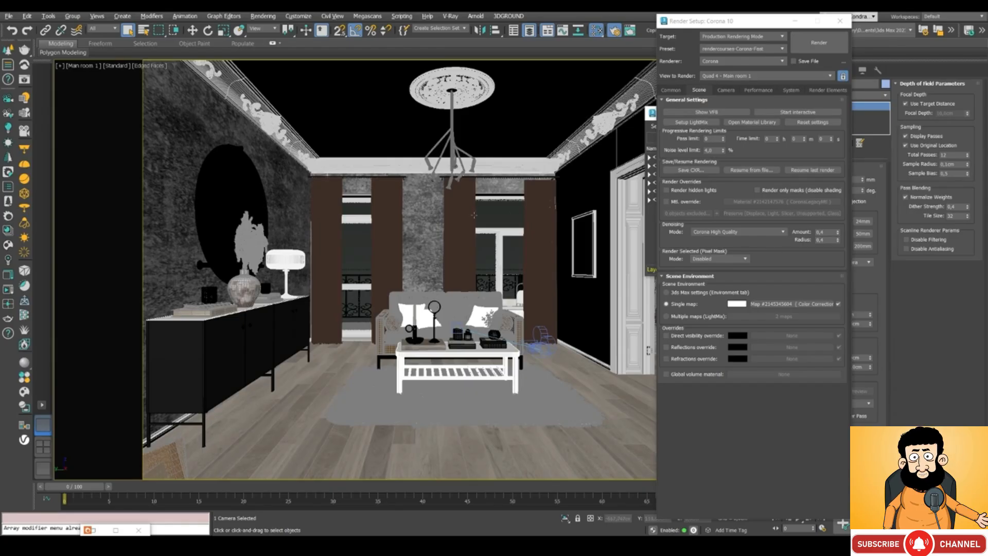
- Hide the Dec layer using the Layer Explorer and turn off edged faces in the camera view
{"action": "left_click", "coordinate": [530, 31]}
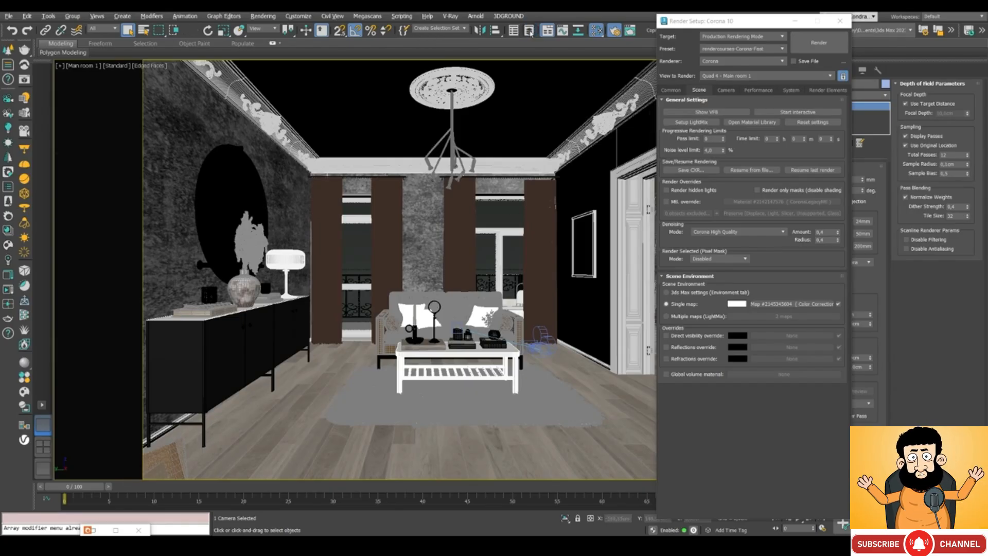
{"action": "left_click", "coordinate": [530, 31]}
{"action": "left_click_drag", "start_coordinate": [681, 110], "coordinate": [627, 153]}
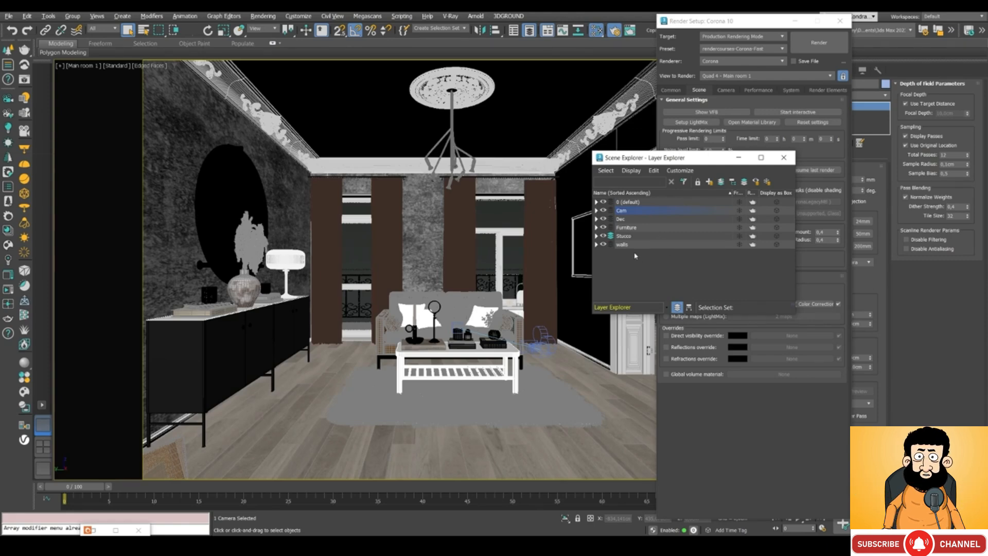
{"action": "left_click", "coordinate": [606, 211]}
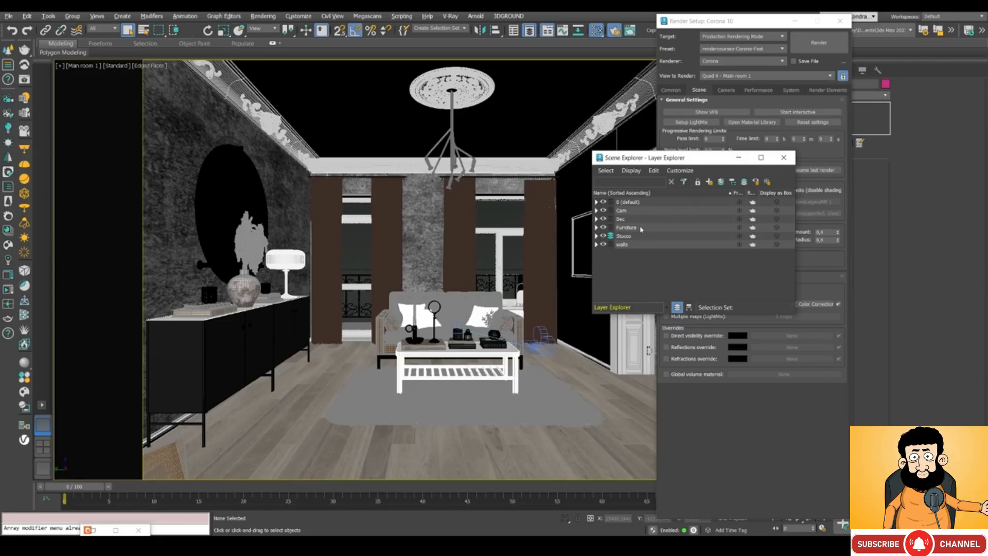
{"action": "left_click", "coordinate": [604, 219]}
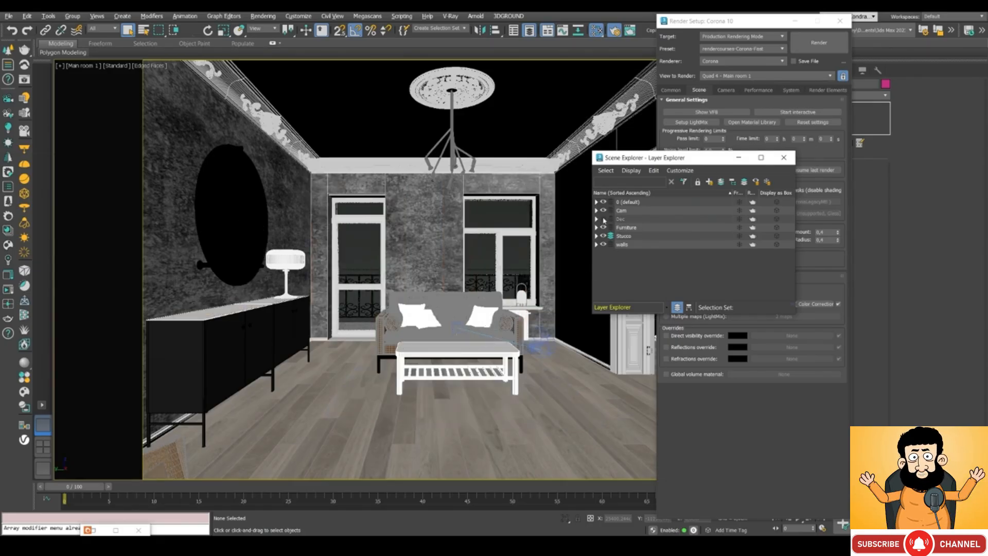
{"action": "key", "text": "F4"}
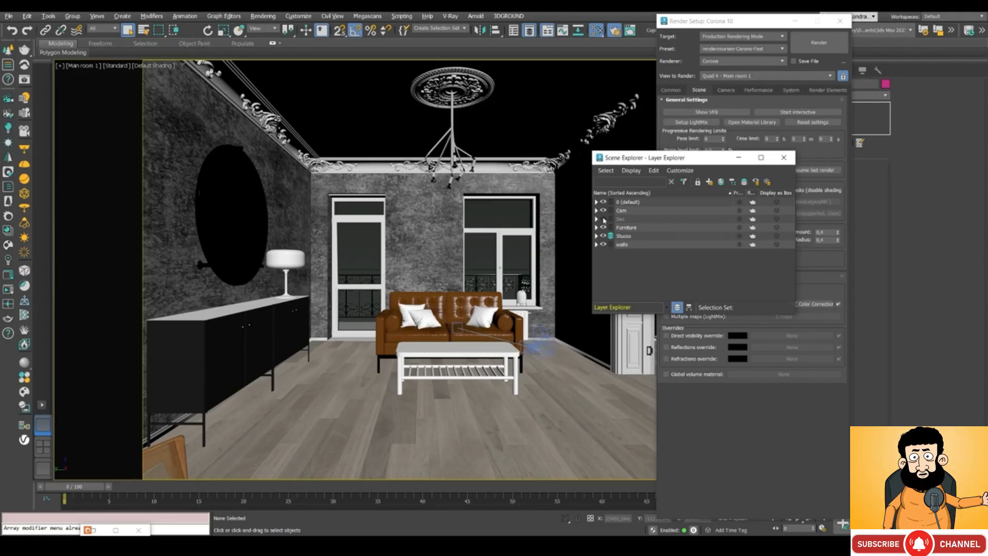
- Toggle the Dec layer's visibility to compare the room with and without decor, leaving the layer hidden
{"action": "left_click", "coordinate": [603, 219]}
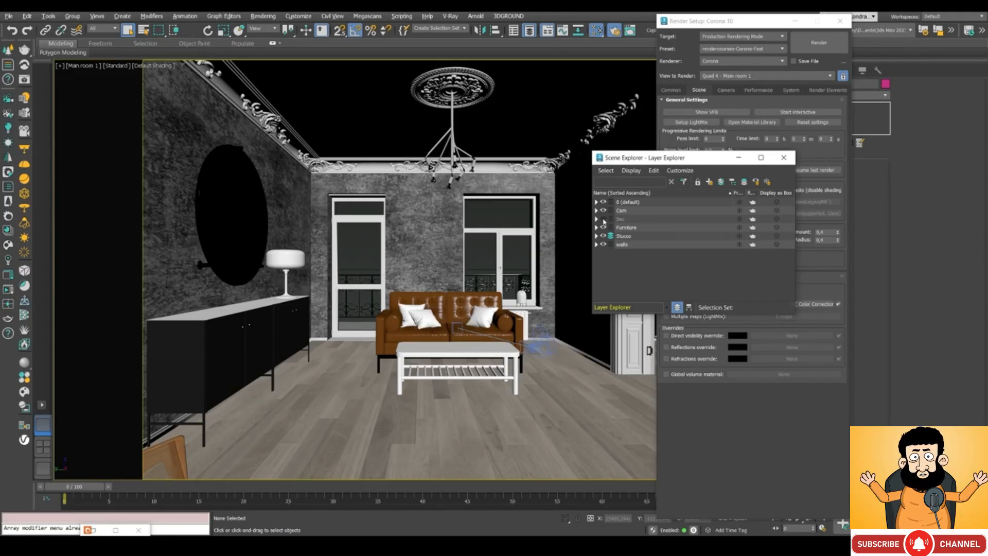
{"action": "left_click", "coordinate": [603, 219]}
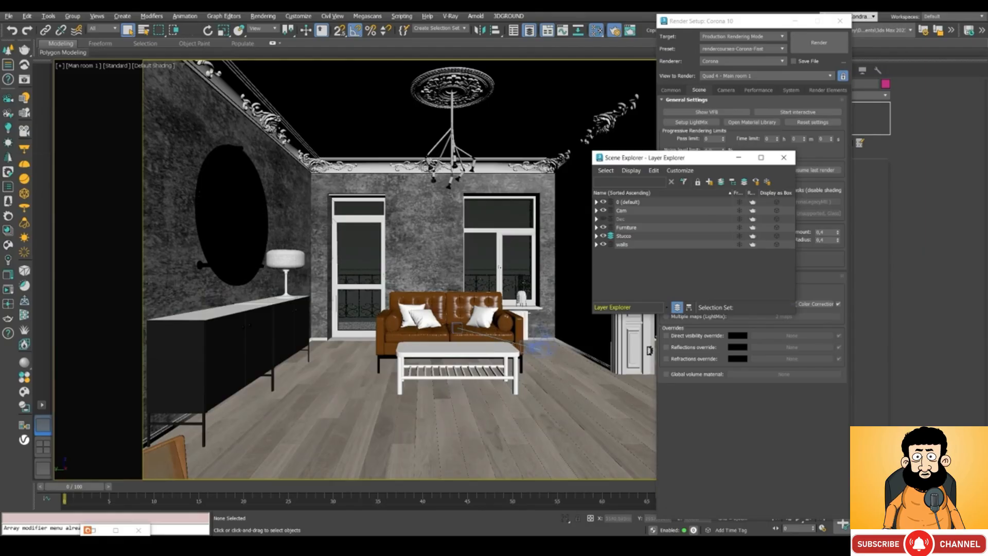
{"action": "left_click", "coordinate": [603, 219]}
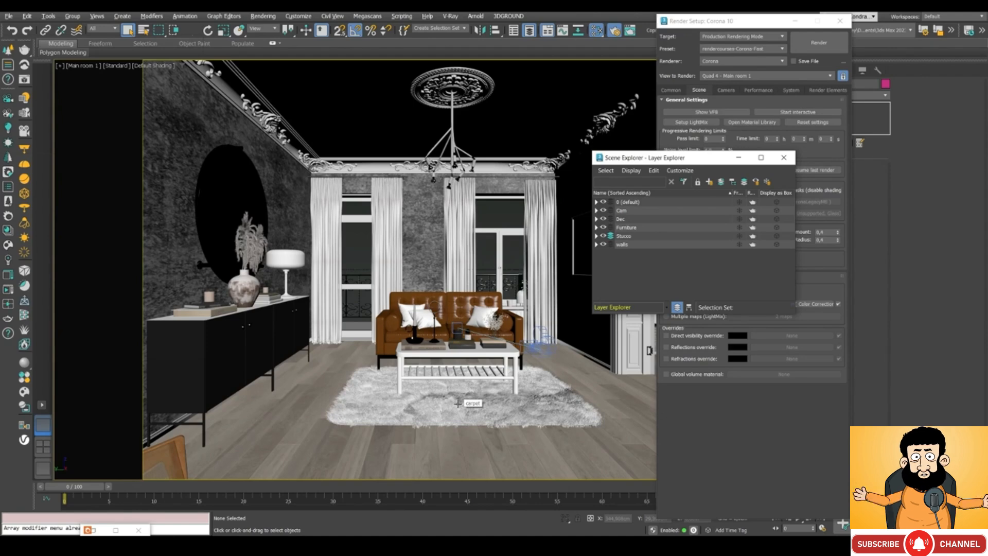
{"action": "left_click", "coordinate": [604, 219]}
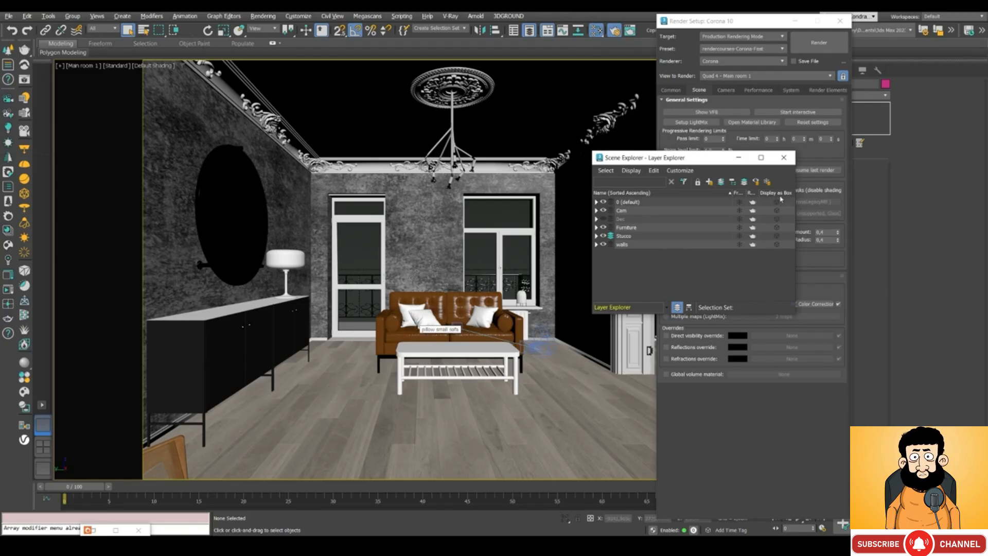
- Minimise Render Setup and make the Dec layer visible again in the Layer Explorer
{"action": "left_click", "coordinate": [795, 21]}
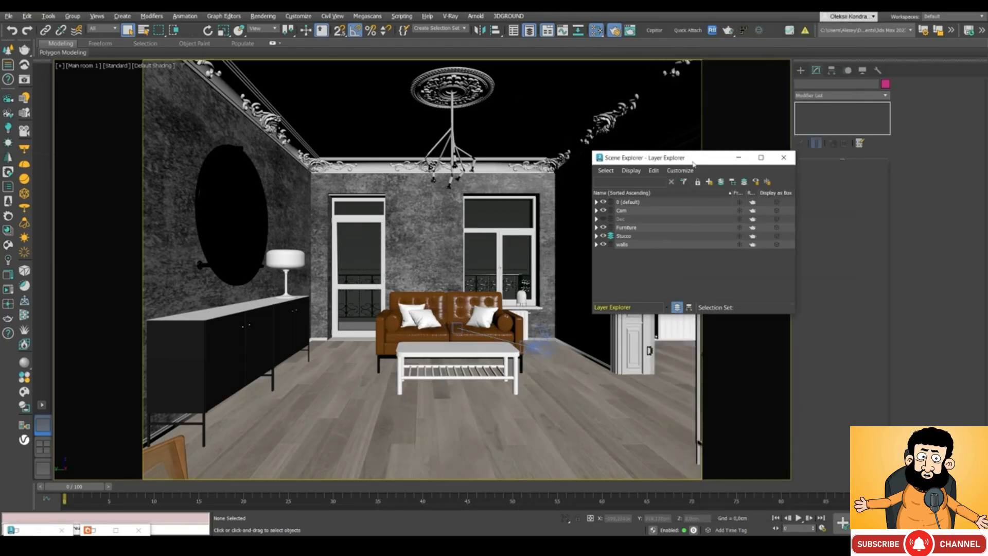
{"action": "left_click_drag", "start_coordinate": [693, 162], "coordinate": [472, 155]}
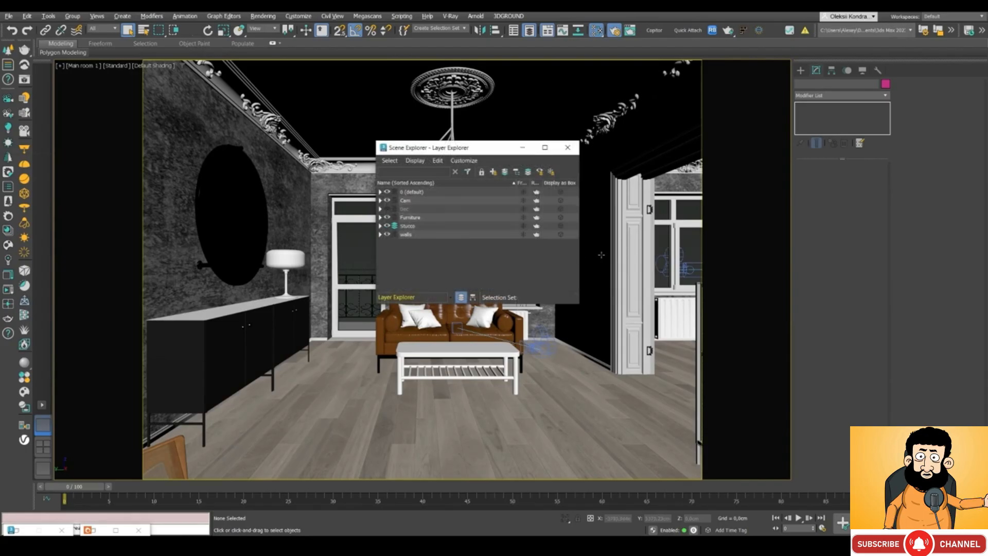
{"action": "left_click", "coordinate": [530, 31]}
{"action": "left_click", "coordinate": [530, 31]}
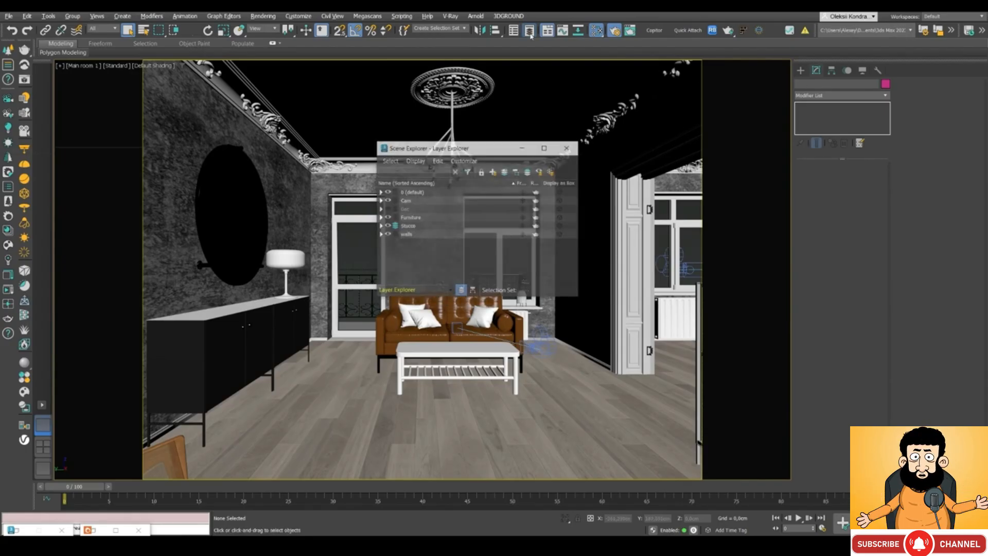
{"action": "left_click", "coordinate": [388, 209]}
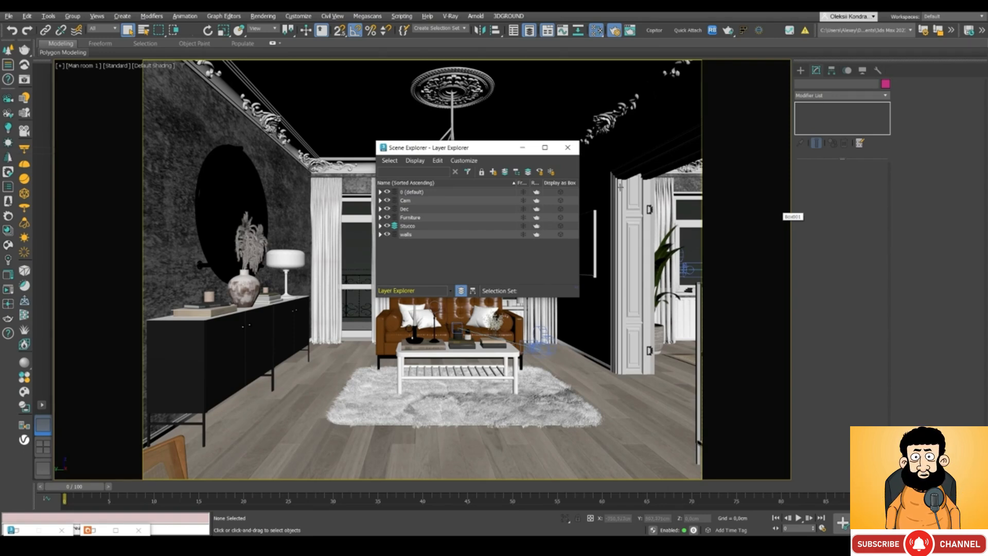
- Move the Layer Explorer clear of the main room view and hide the Stucco layer
{"action": "left_click_drag", "start_coordinate": [423, 149], "coordinate": [659, 208]}
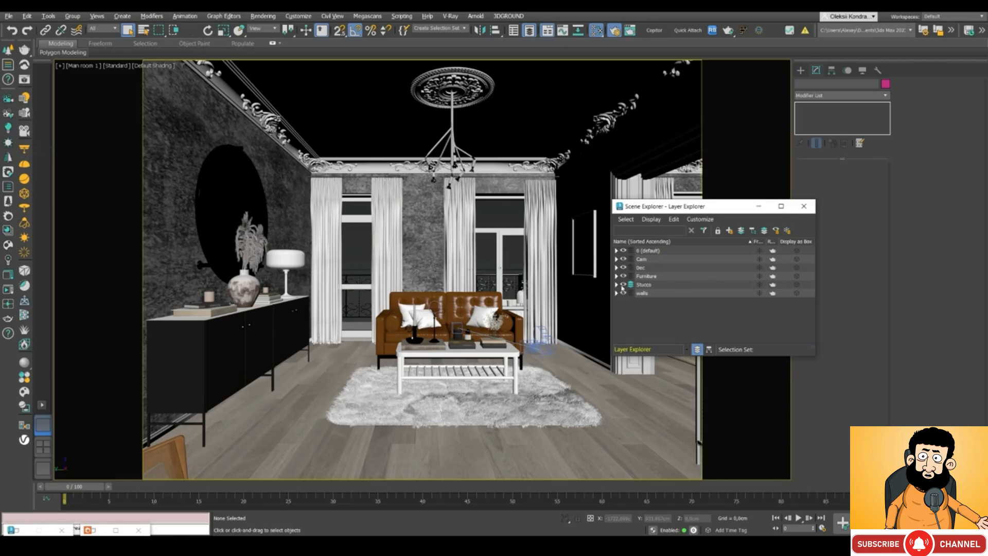
{"action": "left_click", "coordinate": [622, 285]}
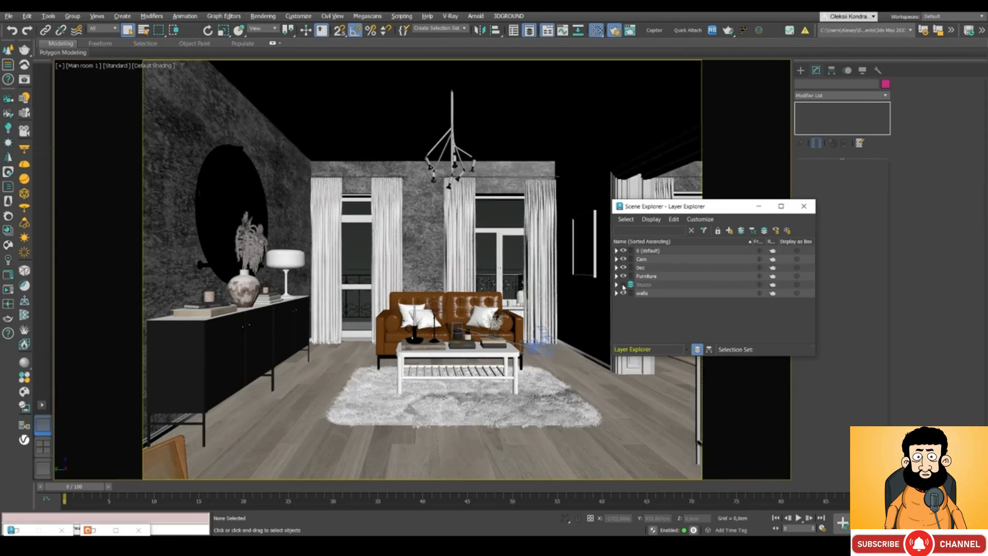
{"action": "left_click", "coordinate": [623, 284]}
{"action": "left_click", "coordinate": [623, 285]}
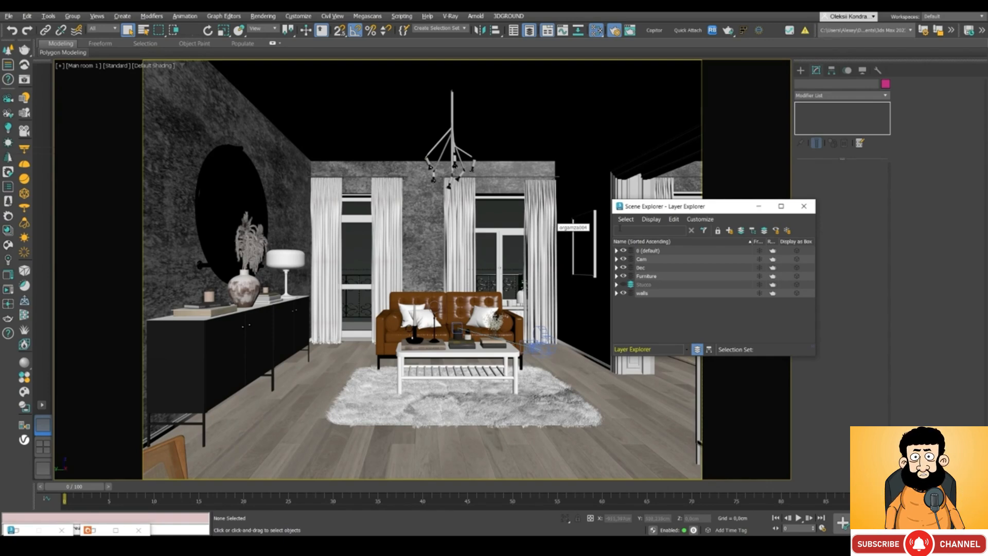
- Reposition the Layer Explorer beside the room's doorway and hide the Dec layer
{"action": "left_click_drag", "start_coordinate": [637, 210], "coordinate": [738, 199]}
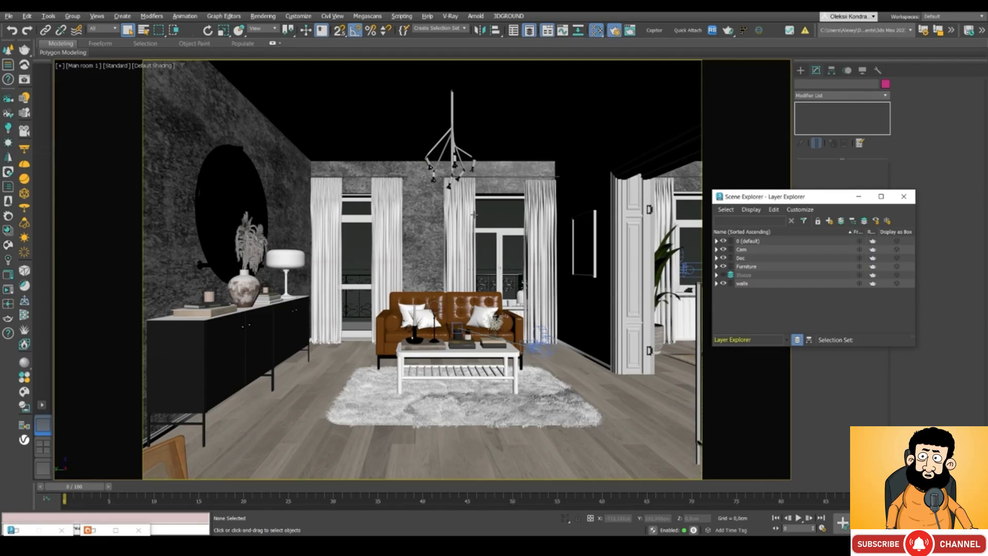
{"action": "left_click", "coordinate": [723, 258]}
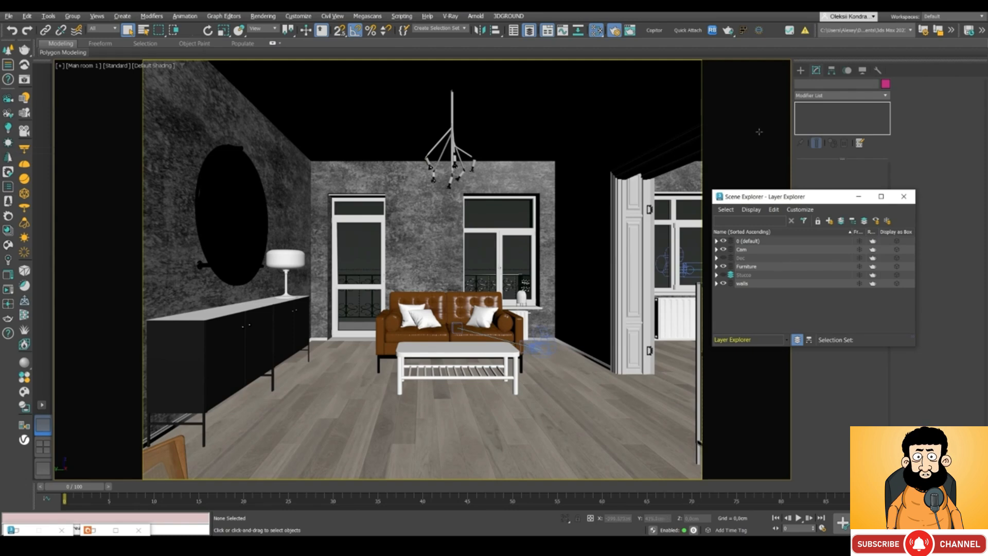
{"action": "left_click_drag", "start_coordinate": [753, 200], "coordinate": [728, 204]}
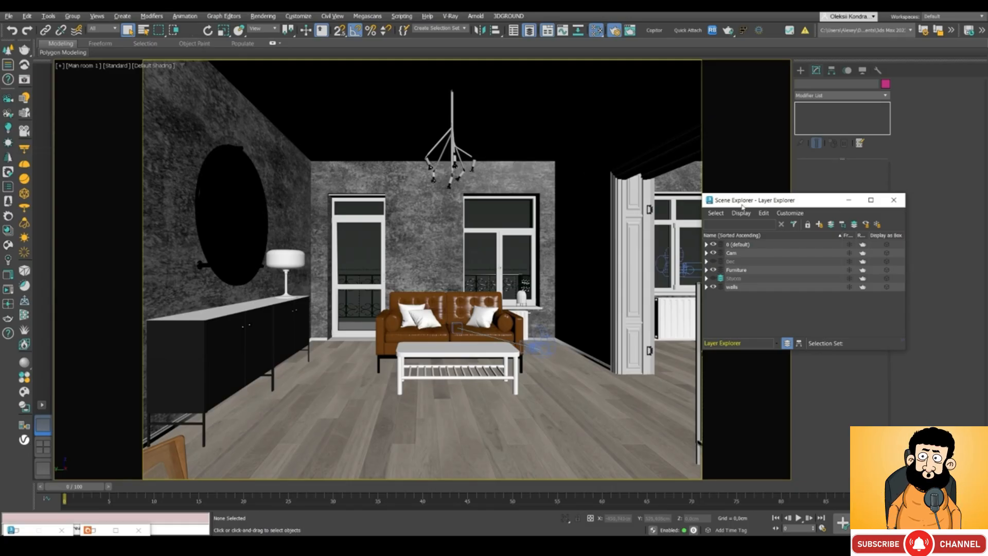
{"action": "mouse_move", "coordinate": [740, 205]}
{"action": "left_mouse_down"}
{"action": "mouse_move", "coordinate": [708, 202]}
{"action": "mouse_move", "coordinate": [748, 202]}
{"action": "left_mouse_up"}
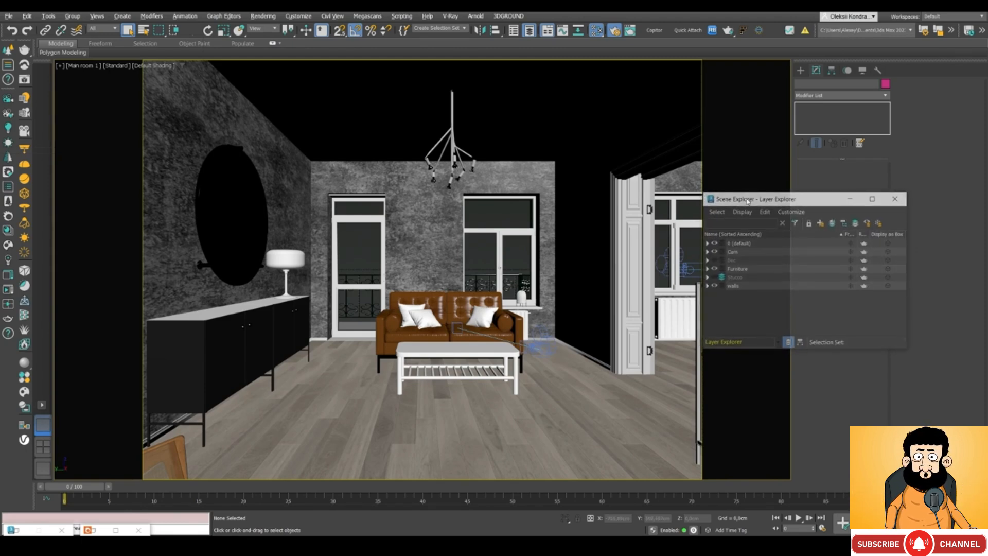
{"action": "left_click_drag", "start_coordinate": [748, 201], "coordinate": [748, 202]}
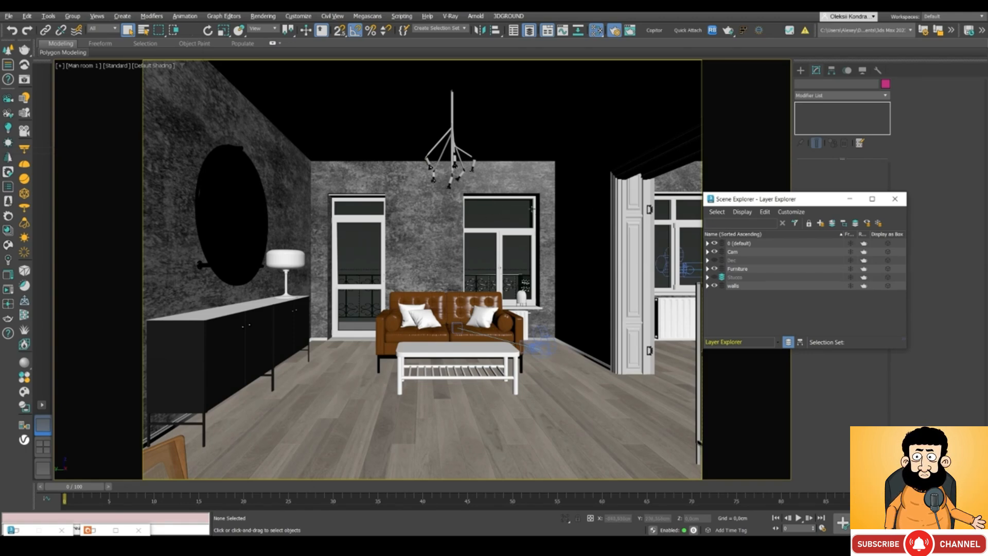
{"action": "left_click_drag", "start_coordinate": [735, 198], "coordinate": [734, 198]}
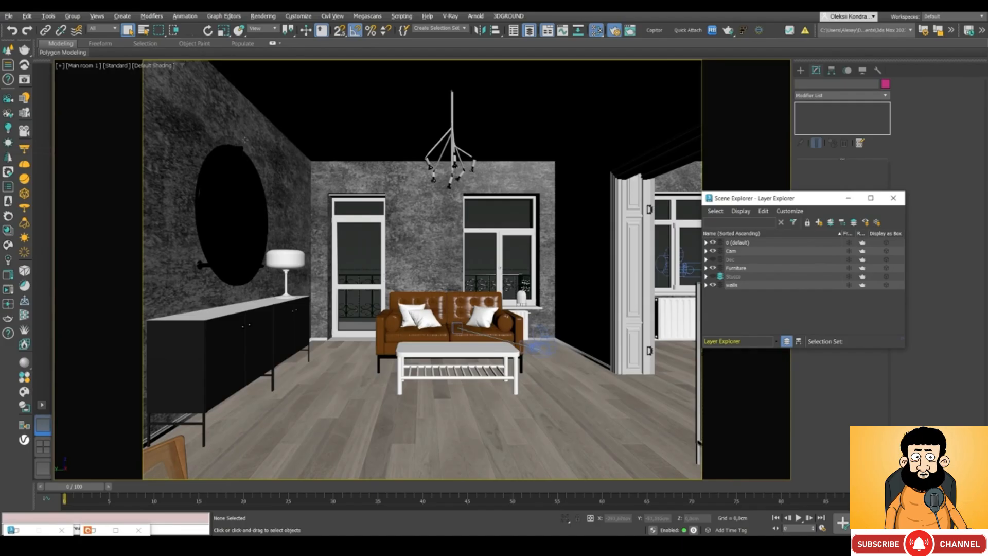
- Switch the Main room 1 camera view to Clay shading and display its polygon statistics
{"action": "left_click", "coordinate": [151, 66]}
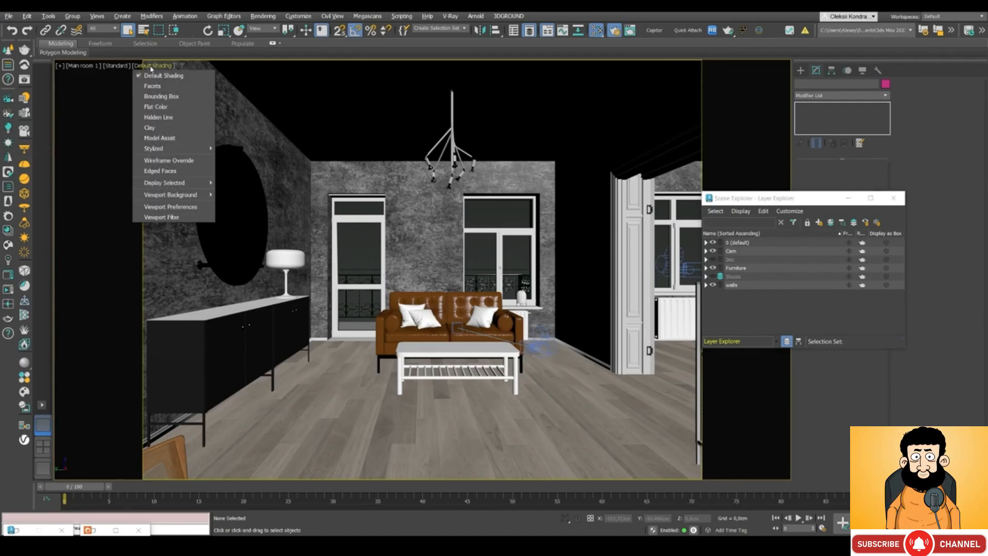
{"action": "left_click", "coordinate": [153, 127]}
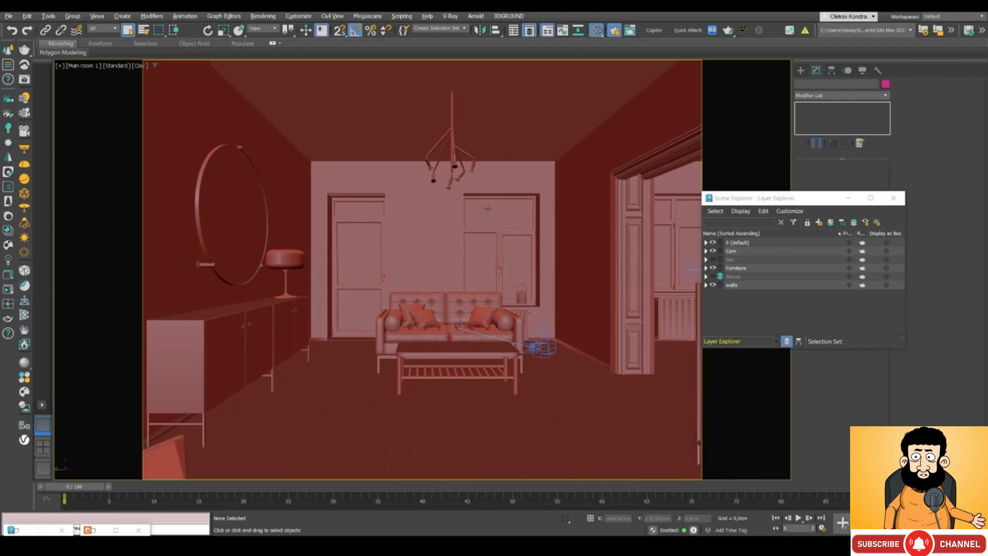
{"action": "key", "text": "7"}
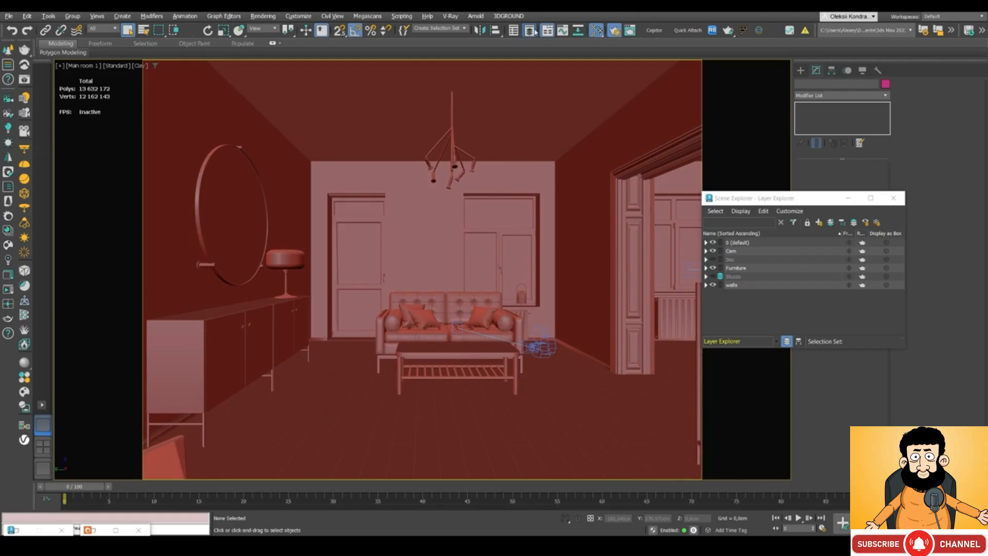
- Make the Dec and Stucco layers visible again to compare the scene's polygon count
{"action": "left_click", "coordinate": [713, 262]}
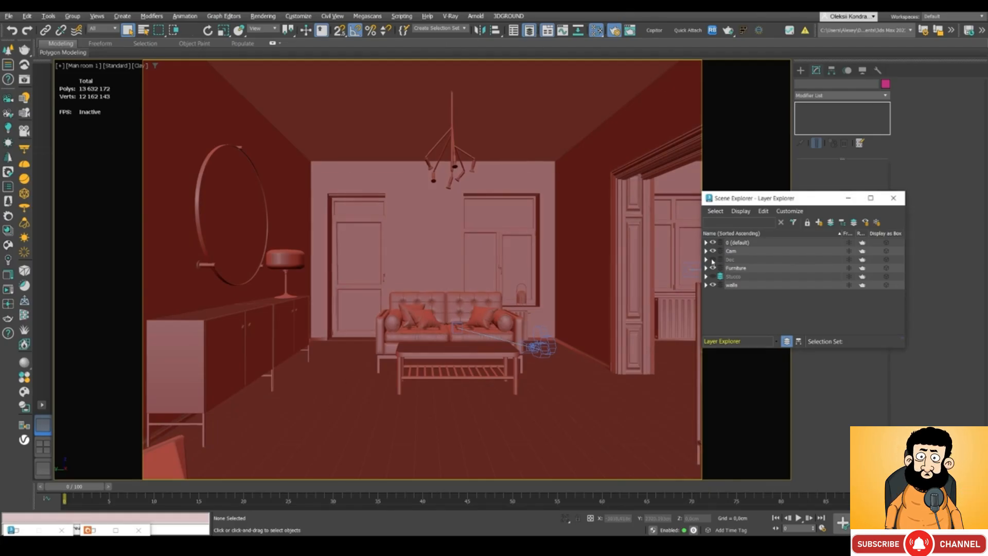
{"action": "left_click", "coordinate": [713, 259]}
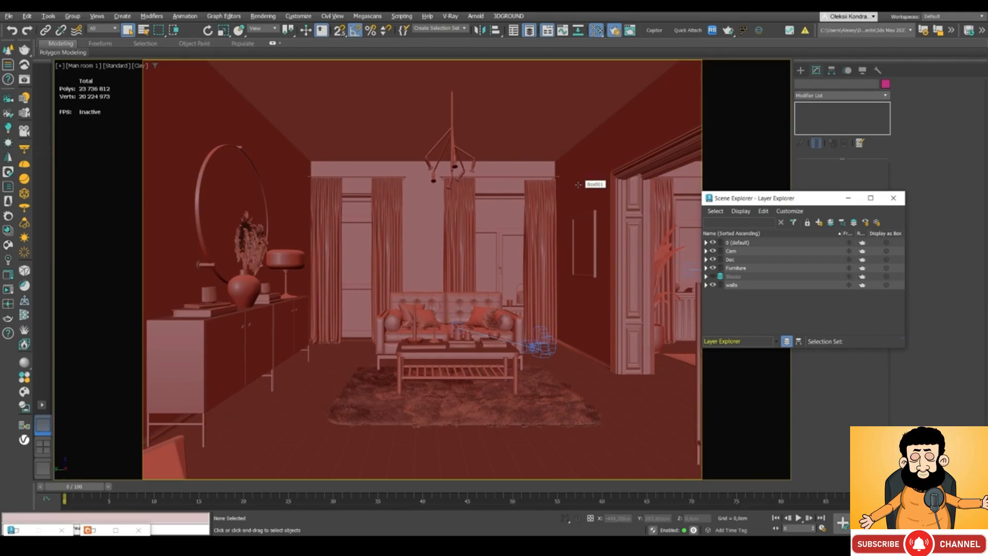
{"action": "left_click", "coordinate": [713, 276]}
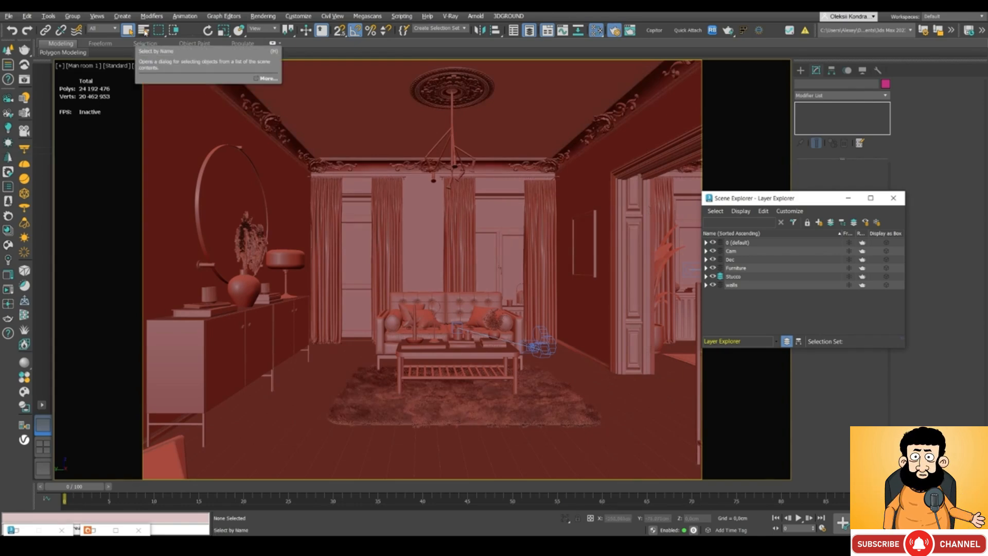
- Sort the scene's object list by Faces in ascending order and select the carpet at its end
{"action": "left_click", "coordinate": [144, 30]}
{"action": "left_click_drag", "start_coordinate": [176, 16], "coordinate": [313, 27]}
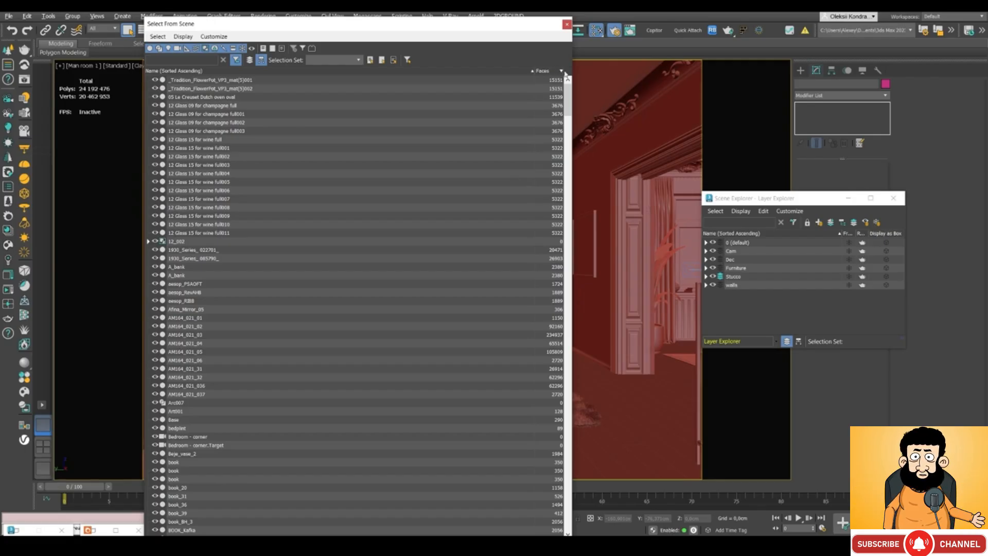
{"action": "right_click", "coordinate": [561, 73]}
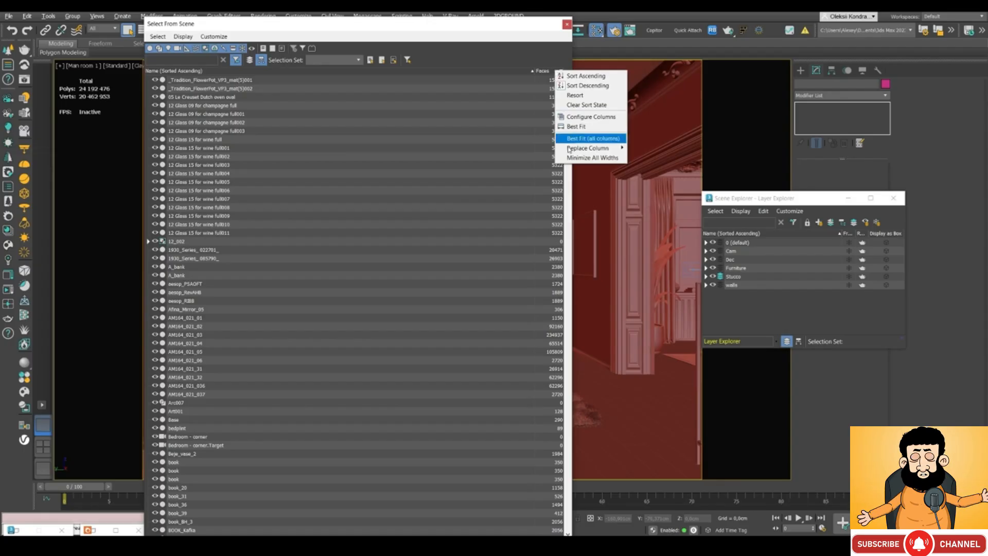
{"action": "mouse_move", "coordinate": [570, 149]}
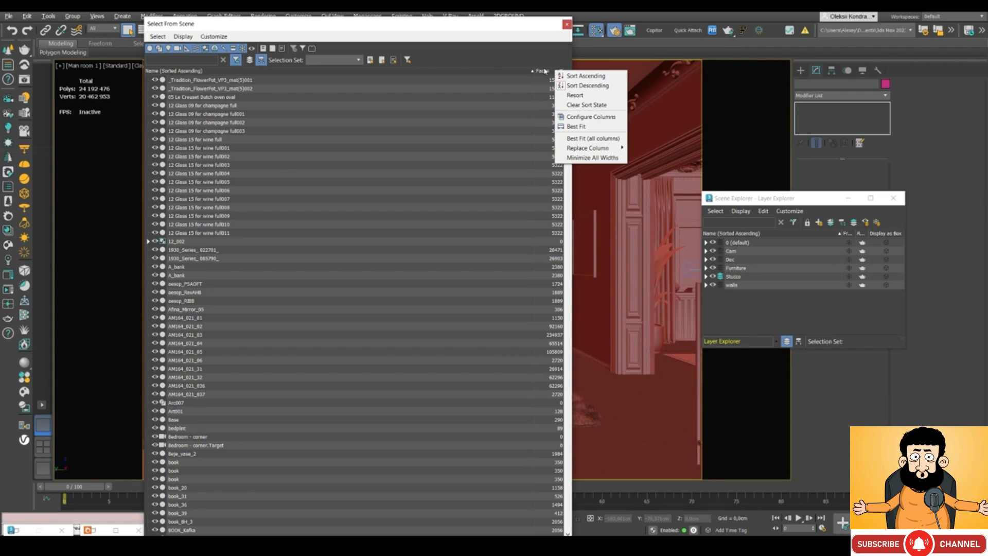
{"action": "left_click", "coordinate": [511, 60]}
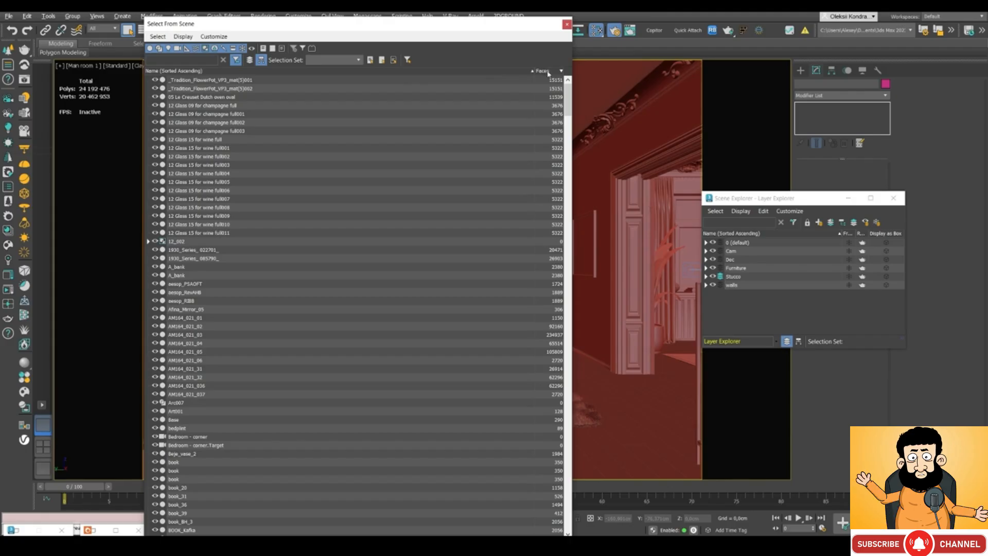
{"action": "scroll", "coordinate": [548, 72], "scroll_direction": "down", "scroll_amount": 20}
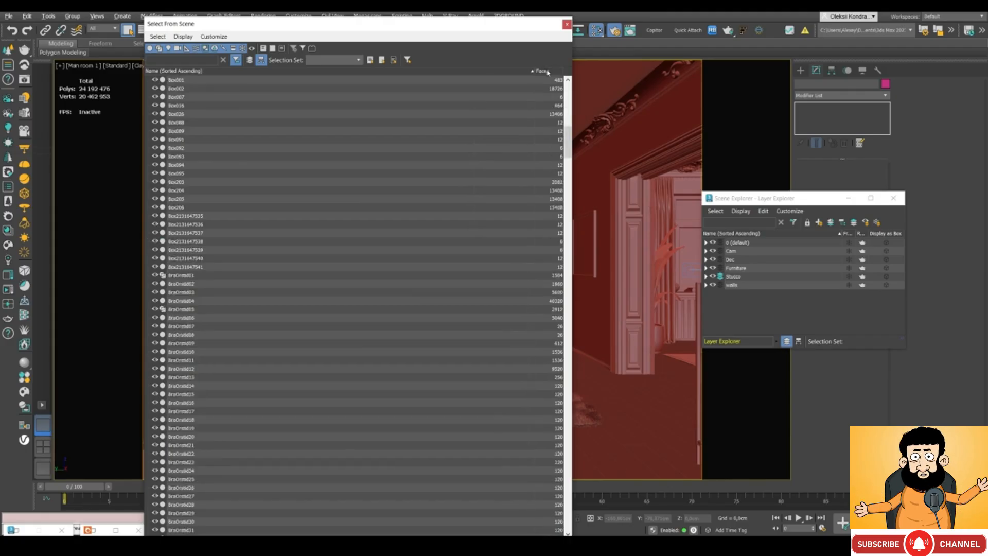
{"action": "left_click", "coordinate": [548, 72]}
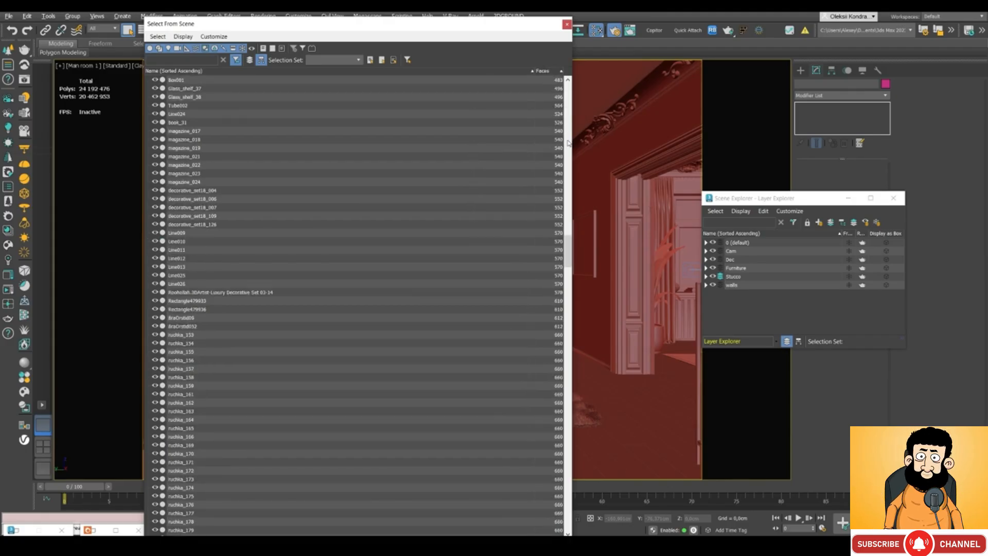
{"action": "left_click_drag", "start_coordinate": [569, 252], "coordinate": [581, 520]}
{"action": "left_click_drag", "start_coordinate": [427, 30], "coordinate": [443, 8]}
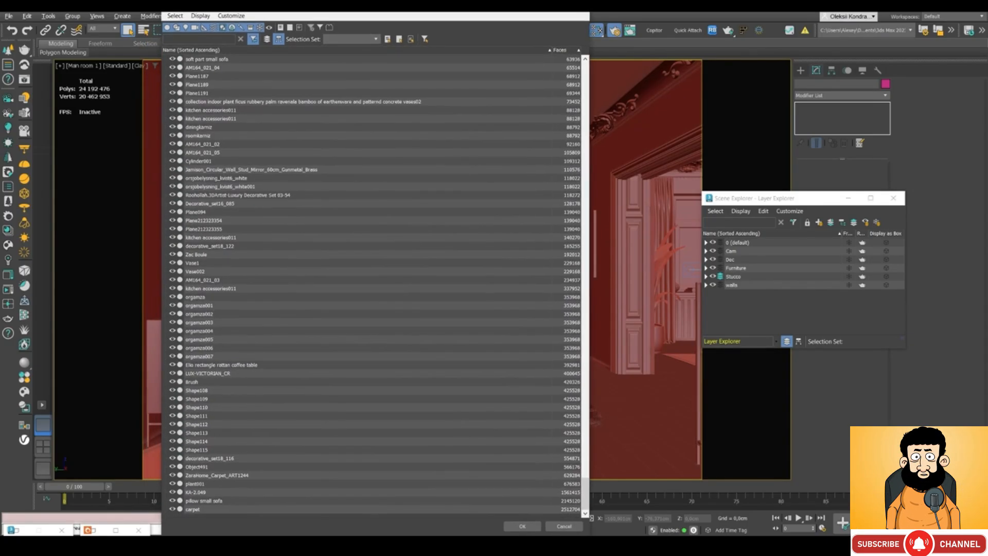
{"action": "double_click", "coordinate": [194, 509]}
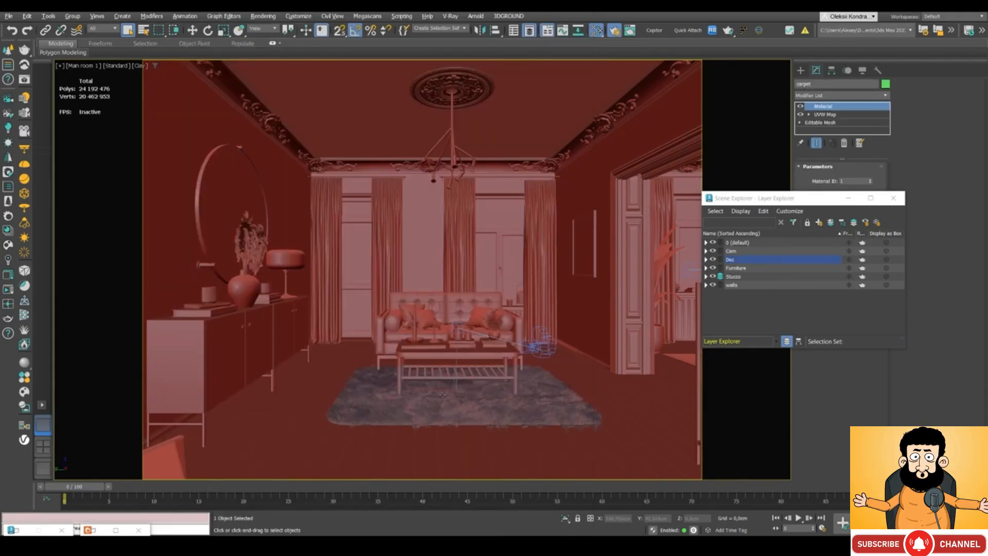
- Enable Display as Box for the carpet in its object properties
{"action": "right_click", "coordinate": [442, 395]}
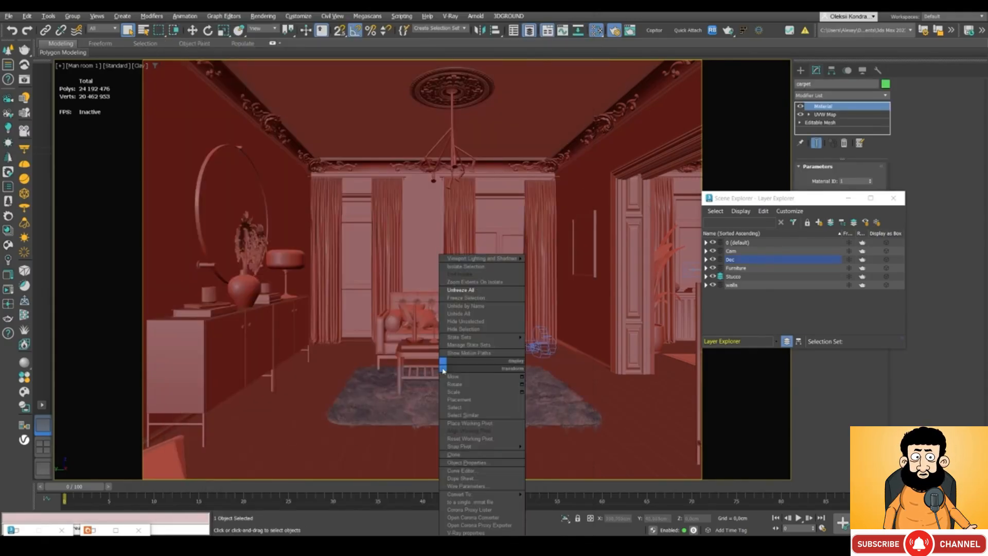
{"action": "left_click", "coordinate": [454, 463]}
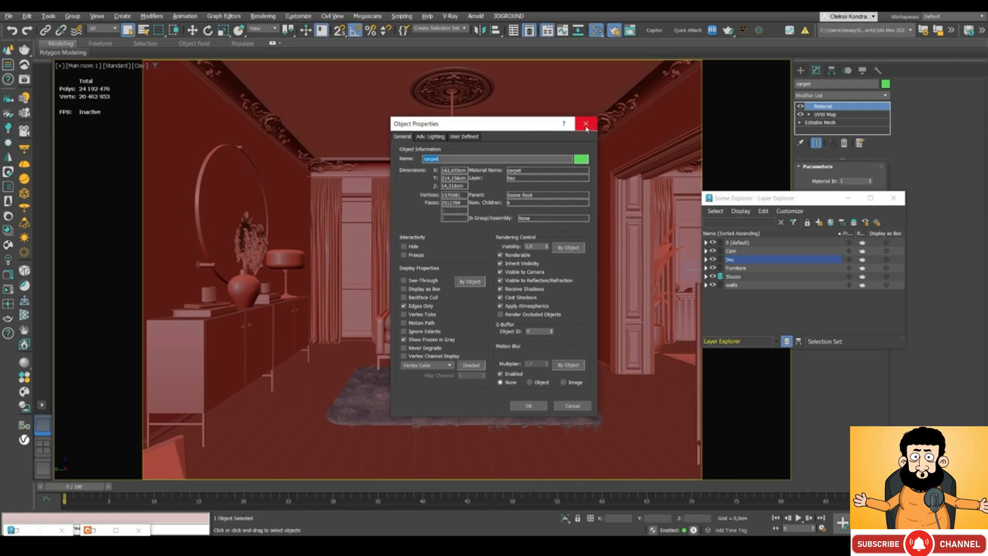
{"action": "left_click", "coordinate": [586, 123]}
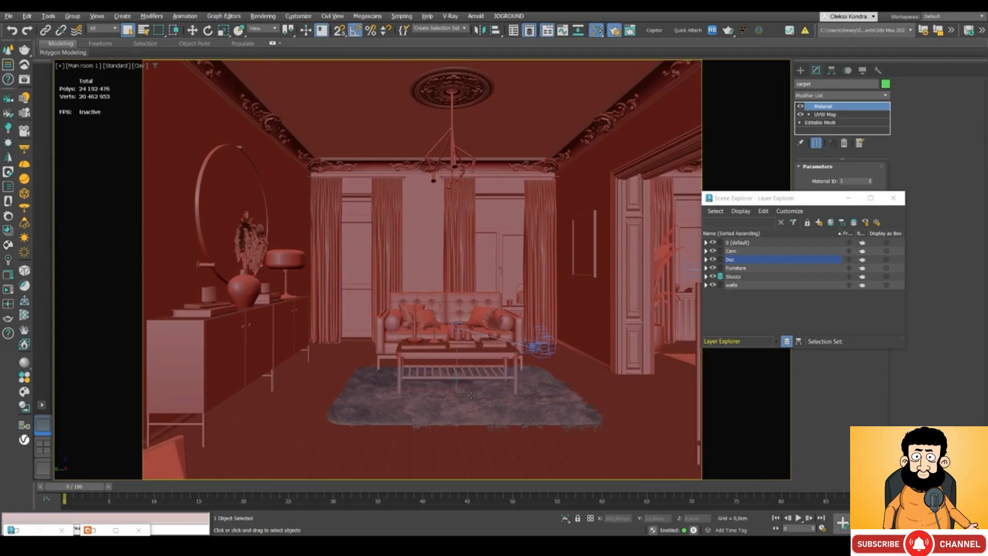
{"action": "right_click", "coordinate": [446, 366]}
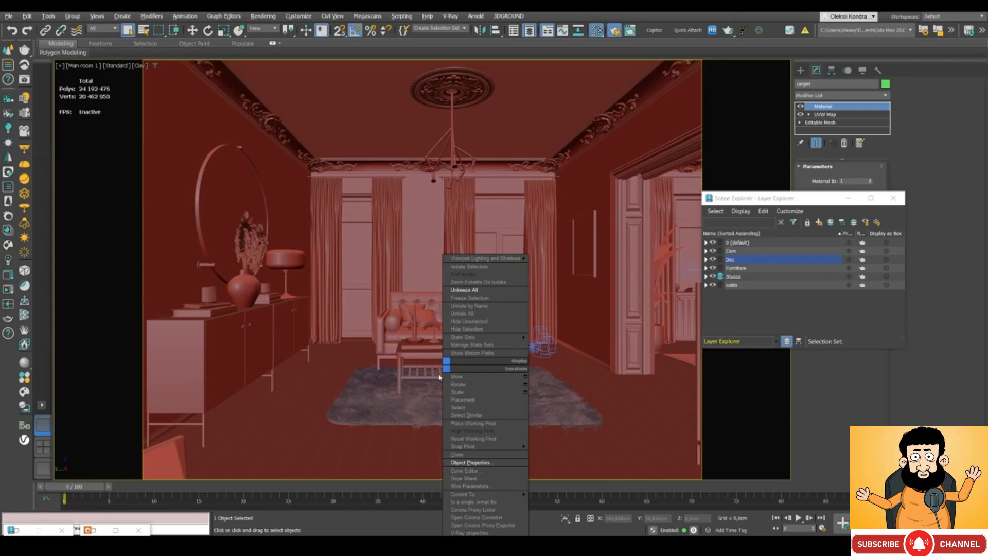
{"action": "left_click", "coordinate": [469, 463]}
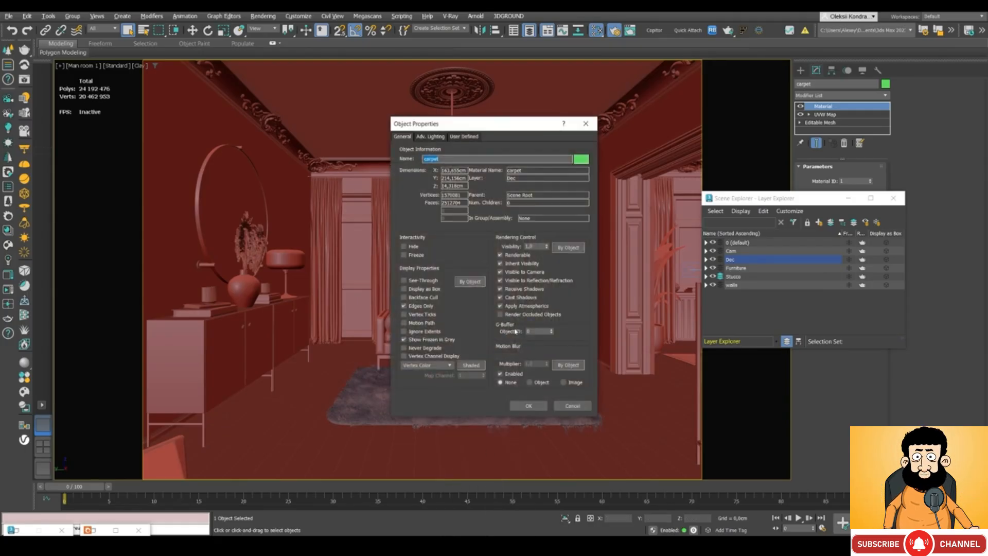
{"action": "left_click", "coordinate": [404, 289]}
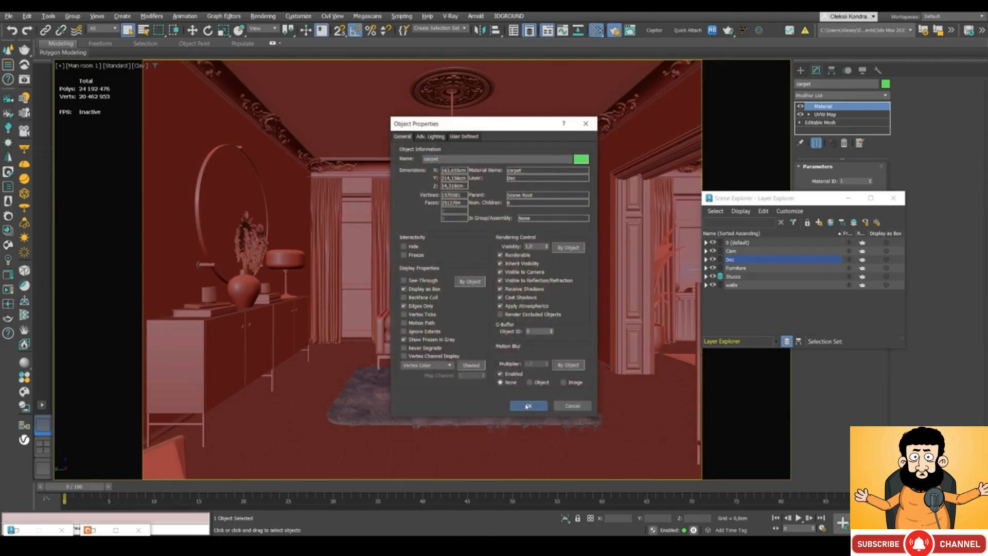
{"action": "left_click", "coordinate": [527, 406]}
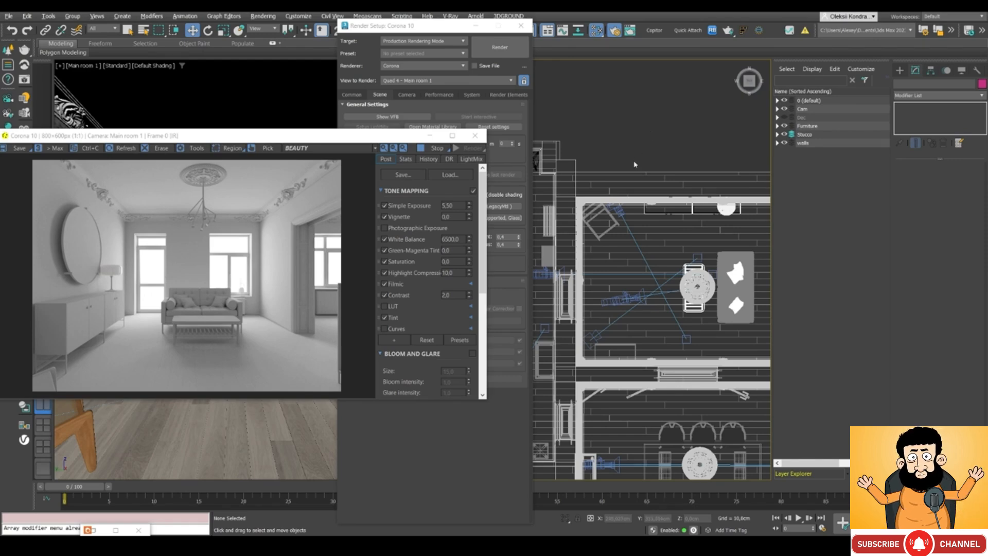
- Restrict the selection filter to Cameras and select the Corona camera beside the armchair in the plan view
{"action": "left_click", "coordinate": [615, 212]}
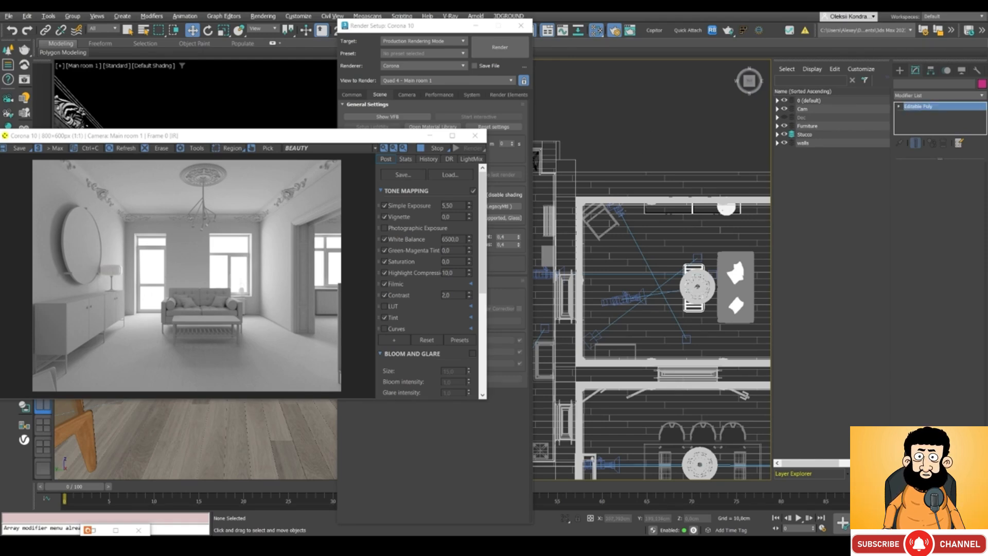
{"action": "left_click", "coordinate": [115, 31]}
{"action": "left_click", "coordinate": [97, 63]}
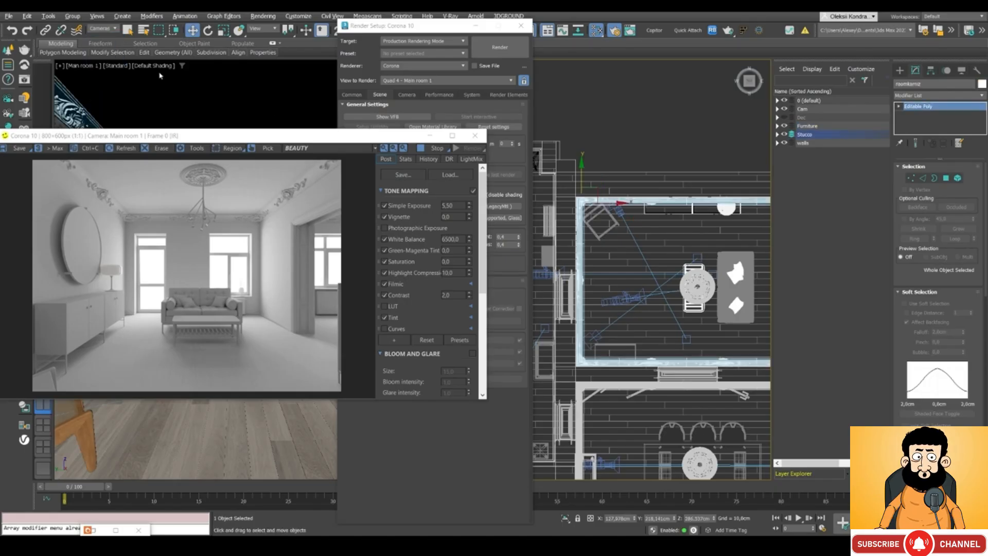
{"action": "left_click", "coordinate": [619, 211]}
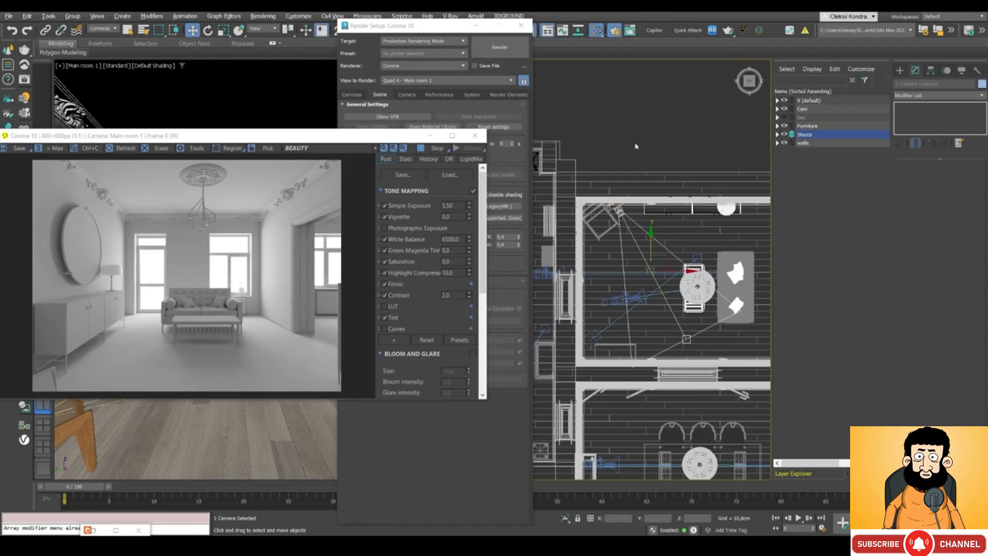
{"action": "scroll", "coordinate": [615, 208], "scroll_direction": "up", "scroll_amount": 6}
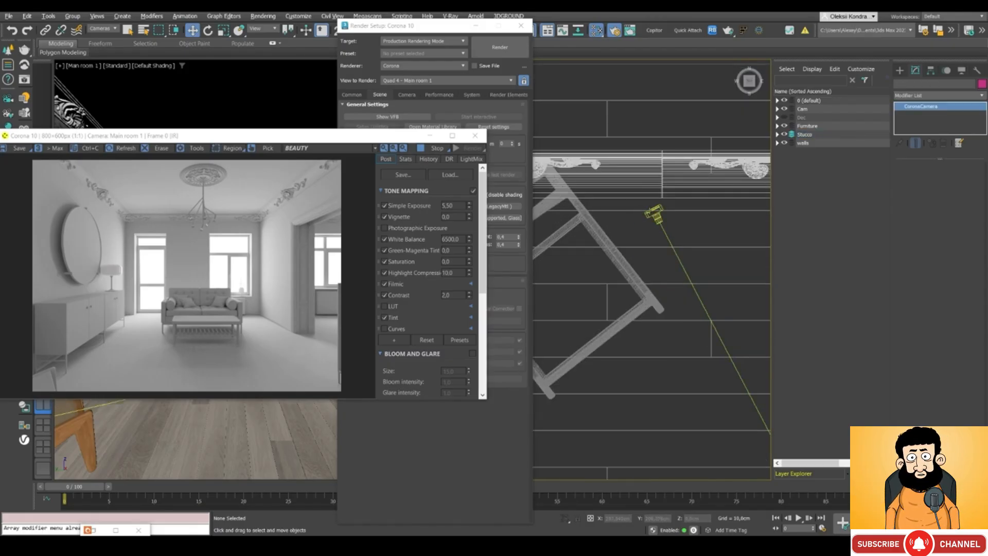
{"action": "left_click", "coordinate": [653, 212]}
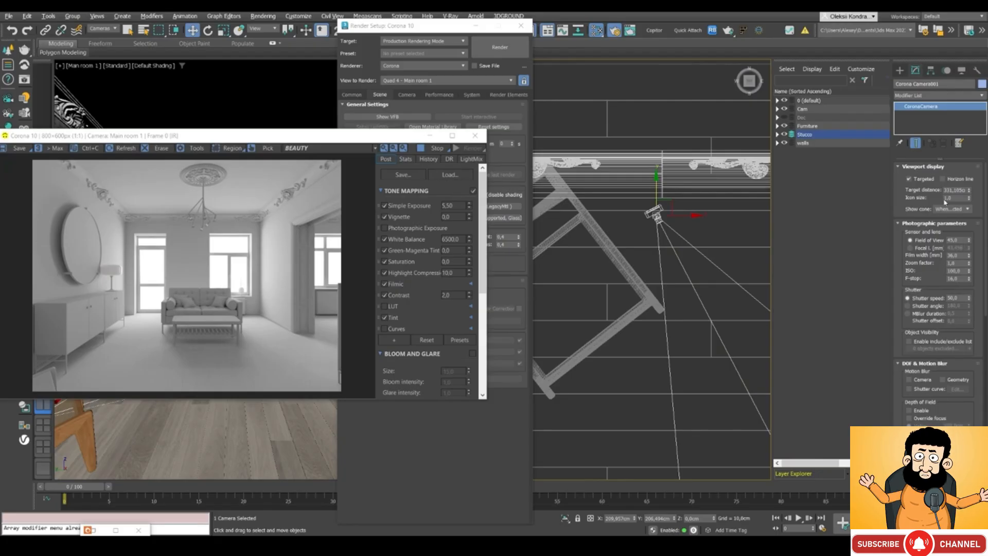
- Examine the selected camera's photographic parameters and how its view cone covers the room in plan
{"action": "scroll", "coordinate": [946, 202], "scroll_direction": "down", "scroll_amount": 1}
{"action": "scroll", "coordinate": [664, 251], "scroll_direction": "down", "scroll_amount": 4}
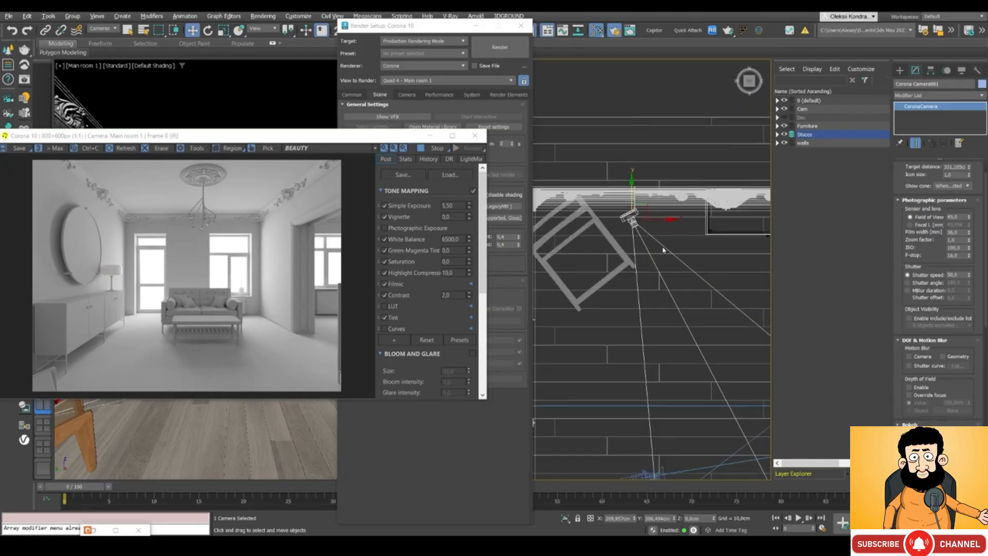
{"action": "scroll", "coordinate": [663, 250], "scroll_direction": "down", "scroll_amount": 5}
{"action": "middle_click_drag", "start_coordinate": [664, 251], "coordinate": [608, 234]}
{"action": "scroll", "coordinate": [720, 220], "scroll_direction": "up", "scroll_amount": 5}
{"action": "scroll", "coordinate": [602, 271], "scroll_direction": "down", "scroll_amount": 2}
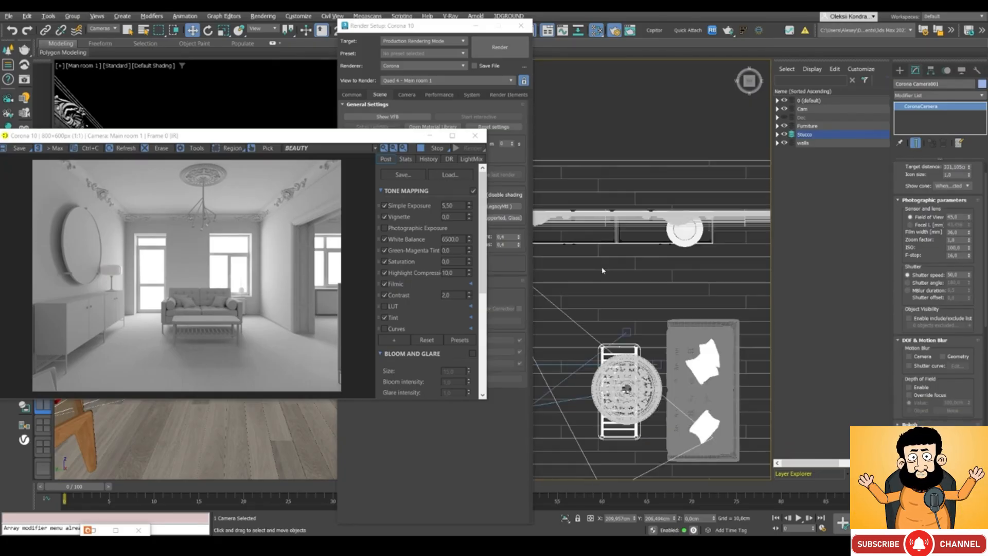
{"action": "middle_click_drag", "start_coordinate": [602, 271], "coordinate": [700, 240]}
{"action": "scroll", "coordinate": [668, 254], "scroll_direction": "down", "scroll_amount": 2}
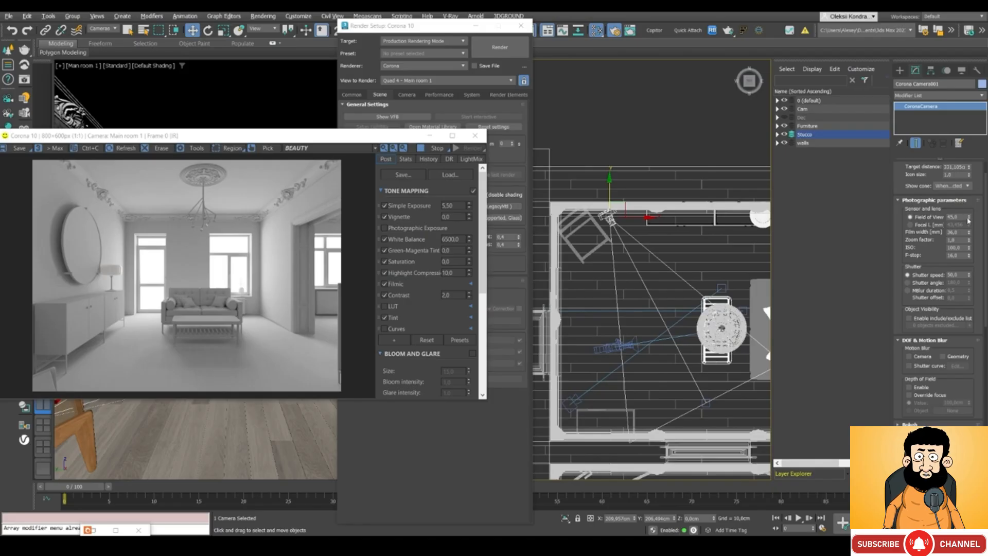
- Widen the selected Corona camera's field of view to 72 and set its zoom factor to 1.1
{"action": "left_click_drag", "start_coordinate": [969, 218], "coordinate": [969, 199]}
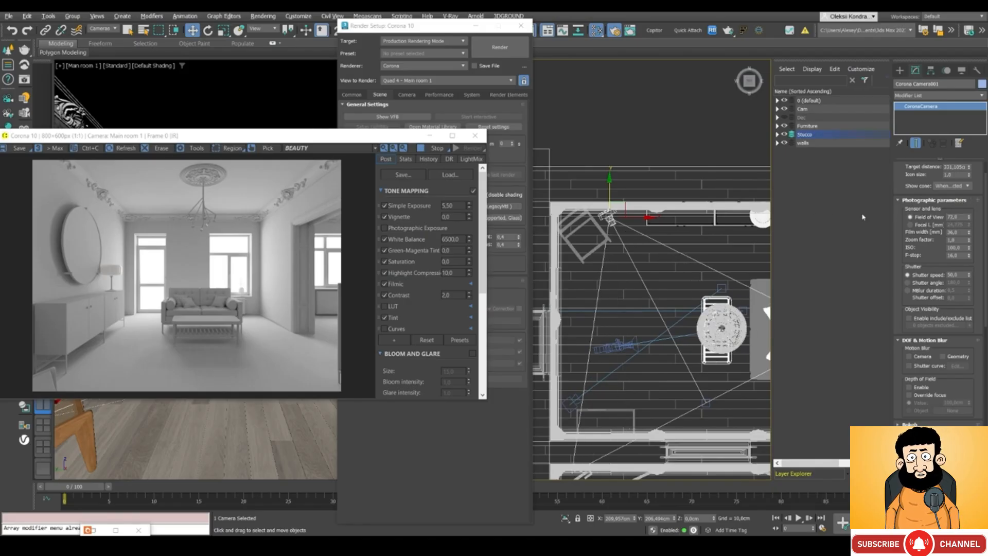
{"action": "left_click_drag", "start_coordinate": [970, 239], "coordinate": [964, 240]}
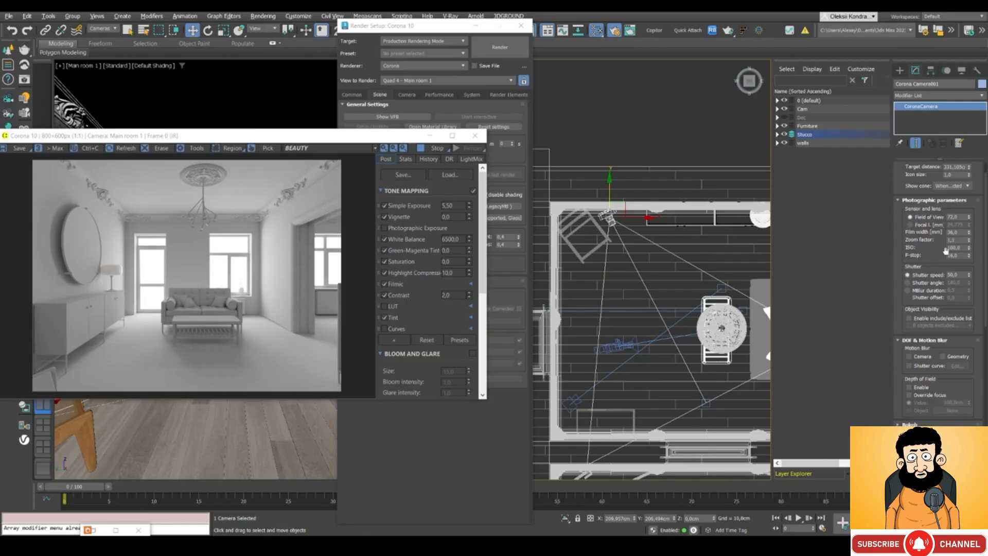
{"action": "mouse_move", "coordinate": [945, 251]}
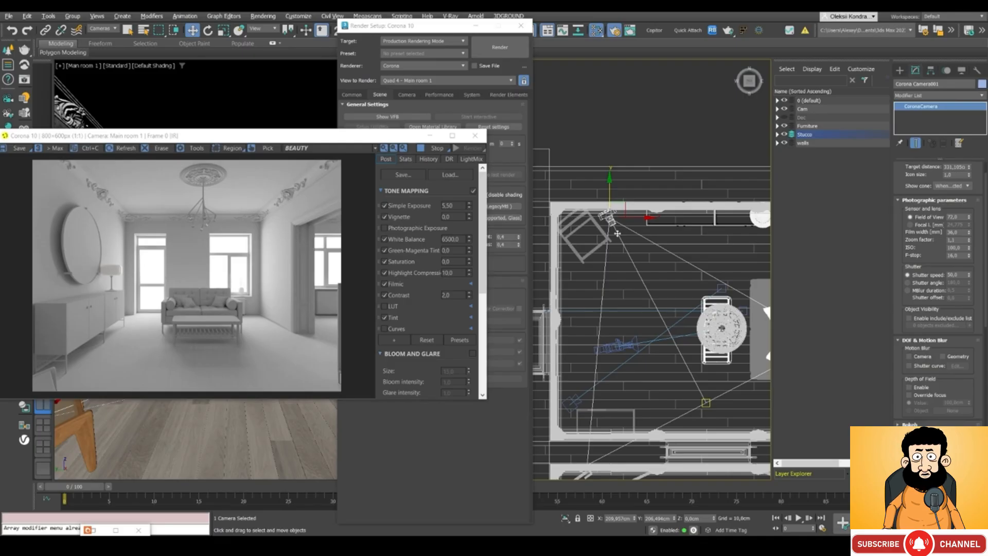
- Select the main room closeup camera facing the round table to inspect its camera correction modifier
{"action": "scroll", "coordinate": [617, 233], "scroll_direction": "down", "scroll_amount": 3}
{"action": "middle_click_drag", "start_coordinate": [594, 260], "coordinate": [671, 235]}
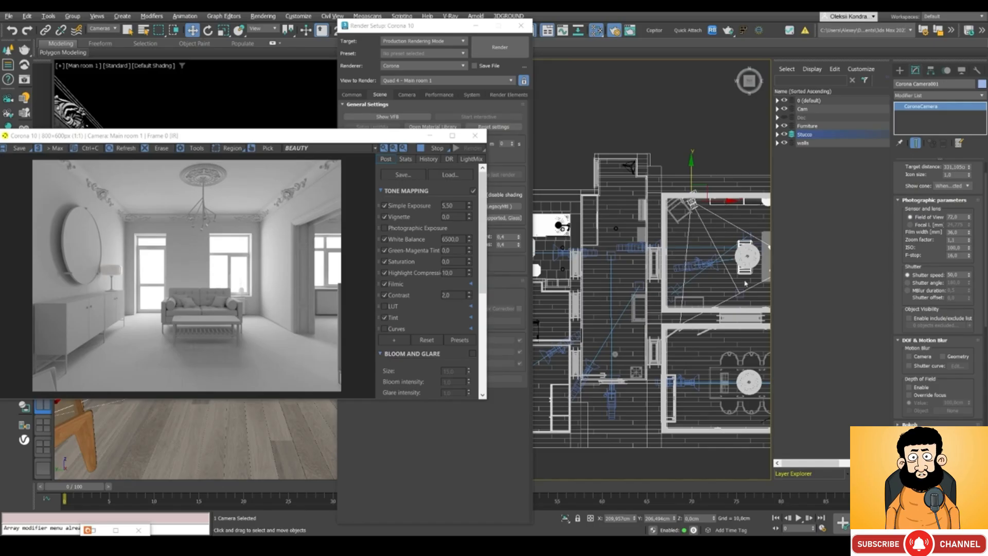
{"action": "middle_click_drag", "start_coordinate": [745, 283], "coordinate": [690, 302]}
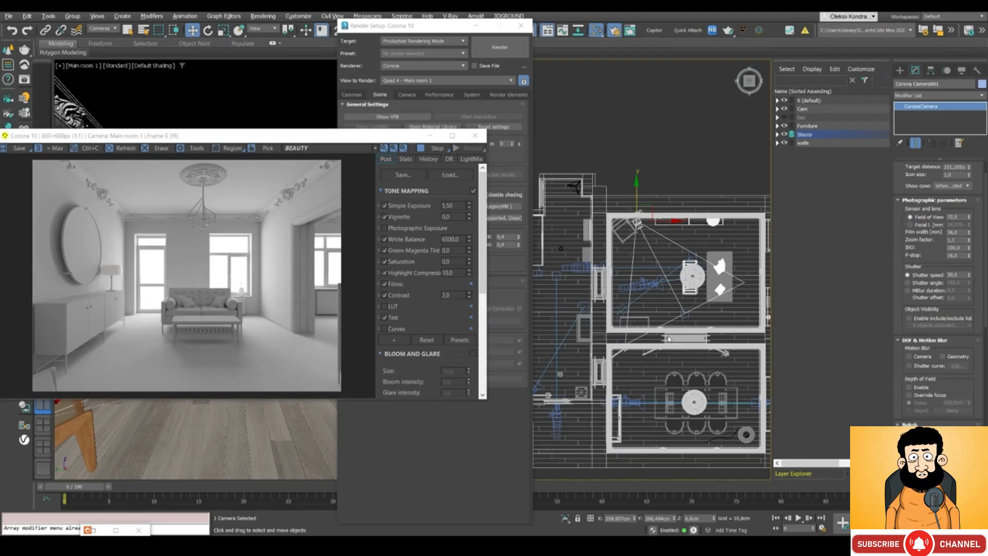
{"action": "scroll", "coordinate": [669, 338], "scroll_direction": "up", "scroll_amount": 2}
{"action": "left_click", "coordinate": [603, 266]}
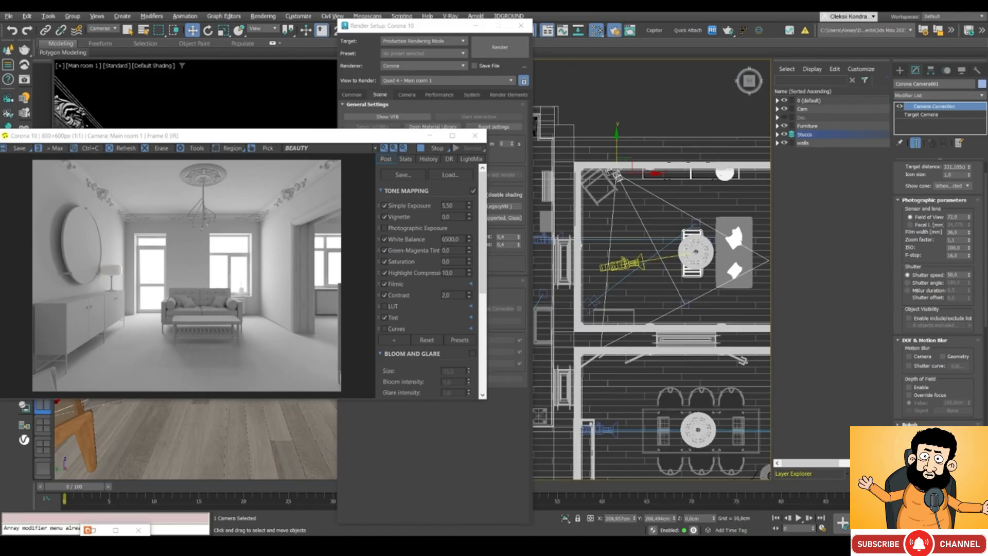
{"action": "left_click", "coordinate": [624, 263]}
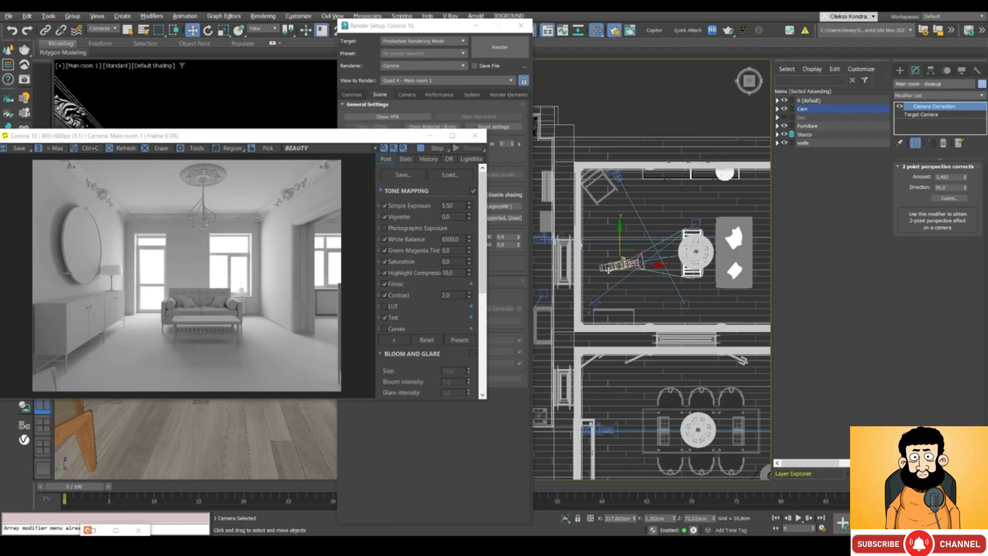
- Set the film gate of the V-Ray camera in the room's corner to 45.361 mm and review its exposure, resolution and tilt settings
{"action": "left_click", "coordinate": [591, 301]}
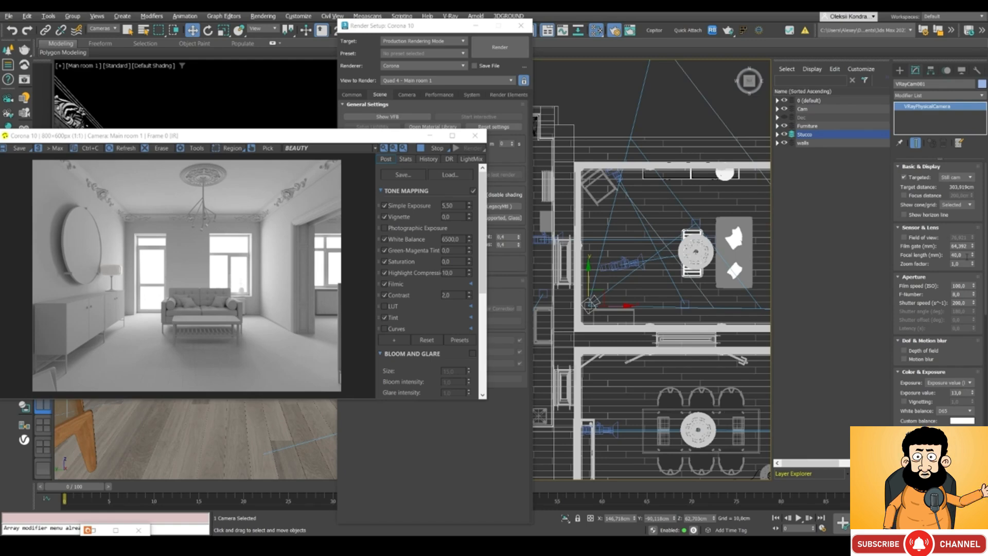
{"action": "left_click_drag", "start_coordinate": [972, 247], "coordinate": [971, 249]}
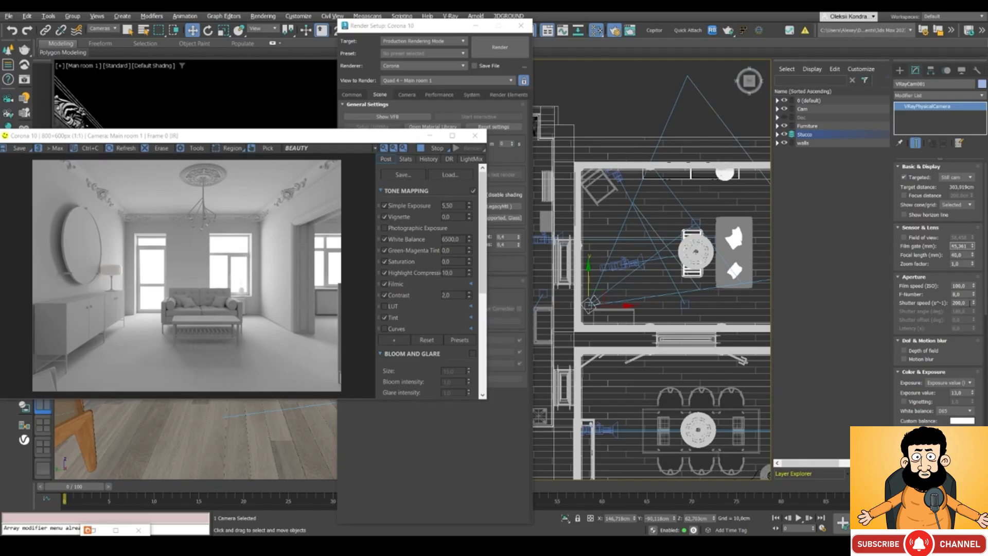
{"action": "scroll", "coordinate": [918, 302], "scroll_direction": "down", "scroll_amount": 2}
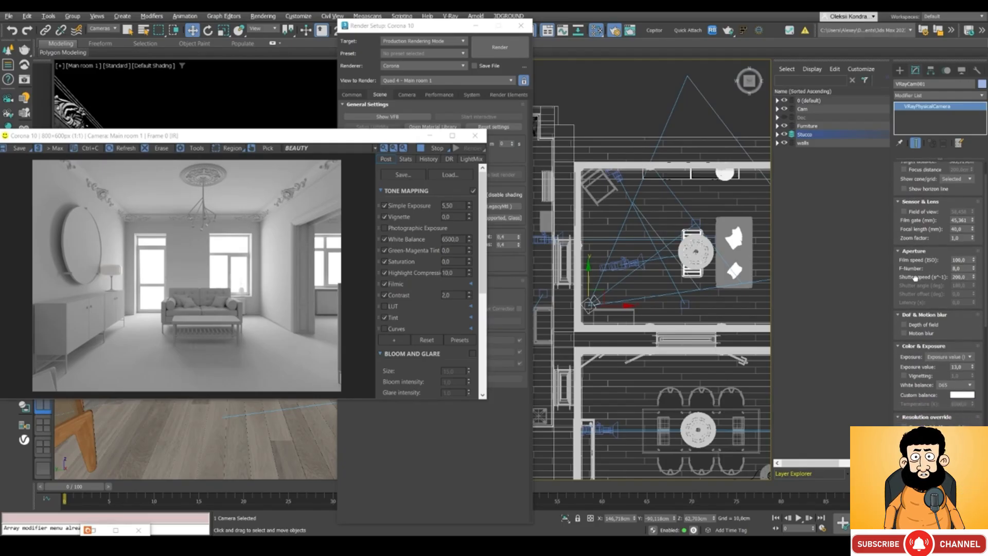
{"action": "scroll", "coordinate": [917, 268], "scroll_direction": "down", "scroll_amount": 2}
{"action": "scroll", "coordinate": [932, 283], "scroll_direction": "down", "scroll_amount": 2}
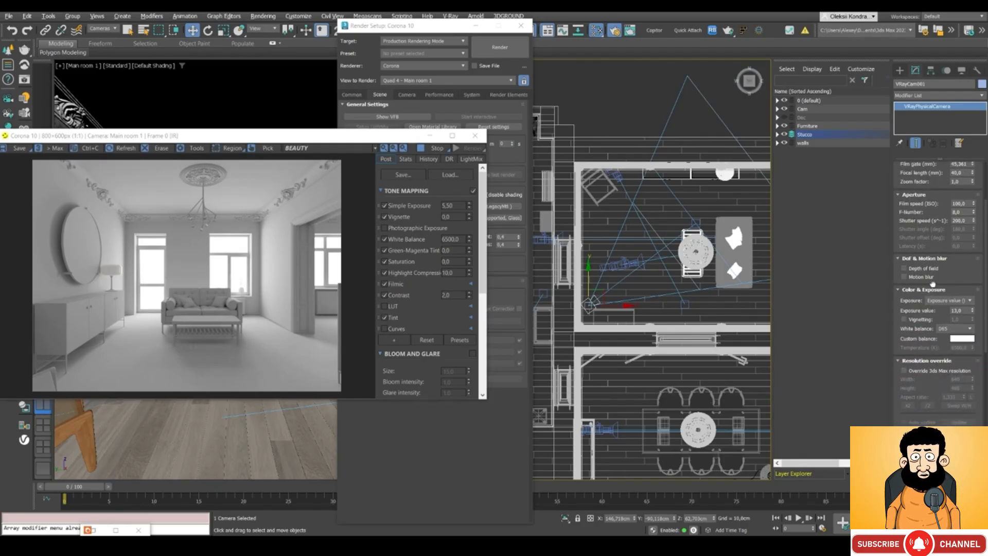
{"action": "scroll", "coordinate": [933, 282], "scroll_direction": "down", "scroll_amount": 1}
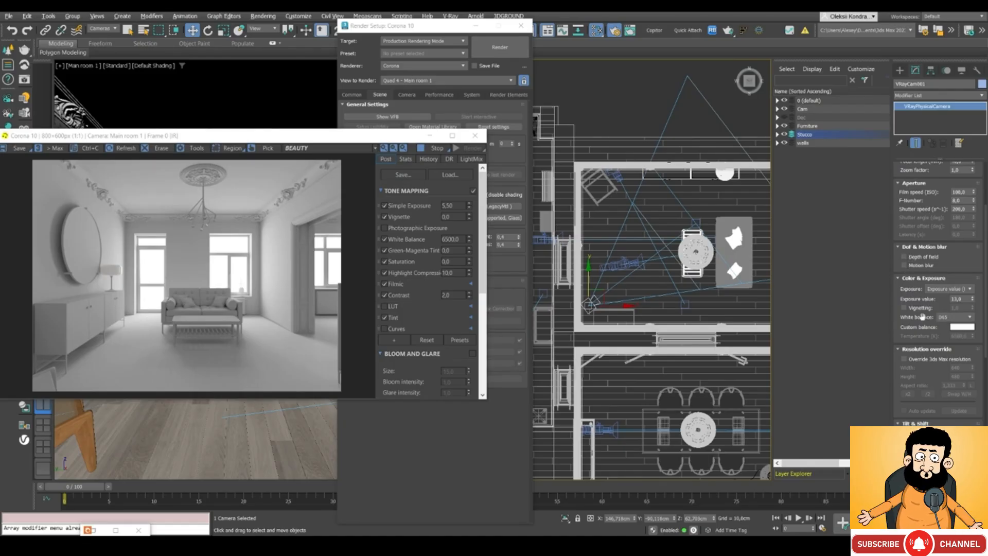
{"action": "scroll", "coordinate": [908, 293], "scroll_direction": "down", "scroll_amount": 2}
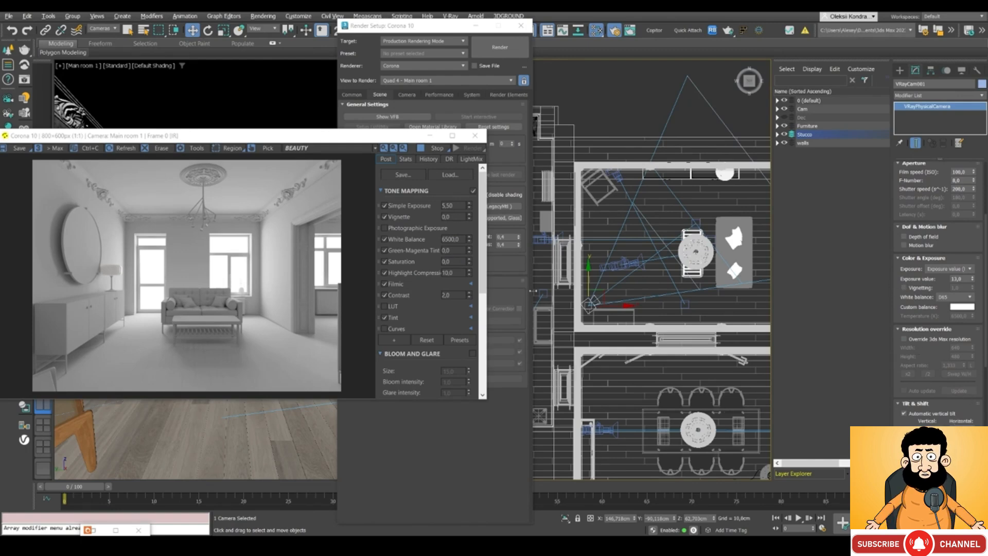
{"action": "left_click_drag", "start_coordinate": [930, 348], "coordinate": [936, 302]}
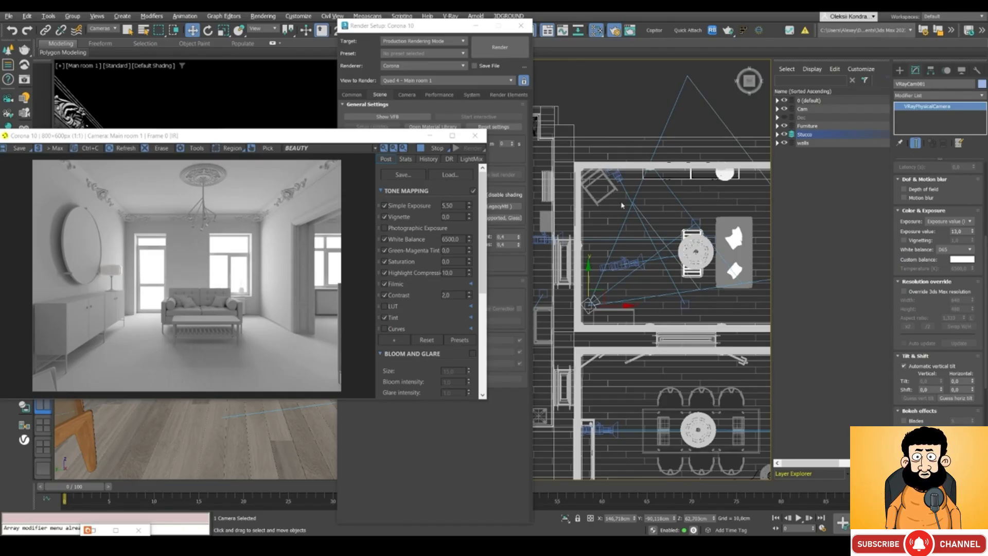
- Look through the V-Ray camera, orbit it to look down on the sofa and coffee table, and toggle automatic vertical tilt off and on
{"action": "key", "text": "c"}
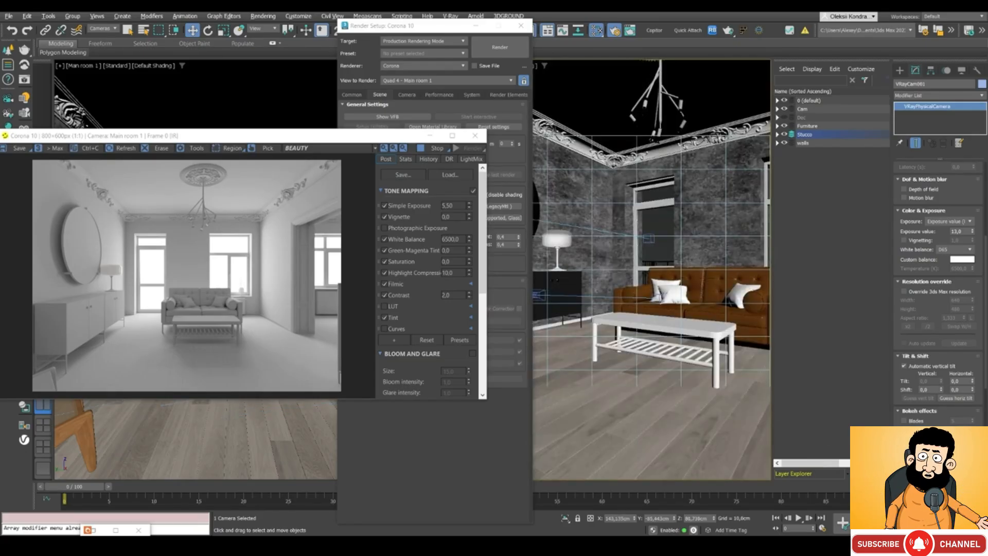
{"action": "key", "text": "ctrl+p"}
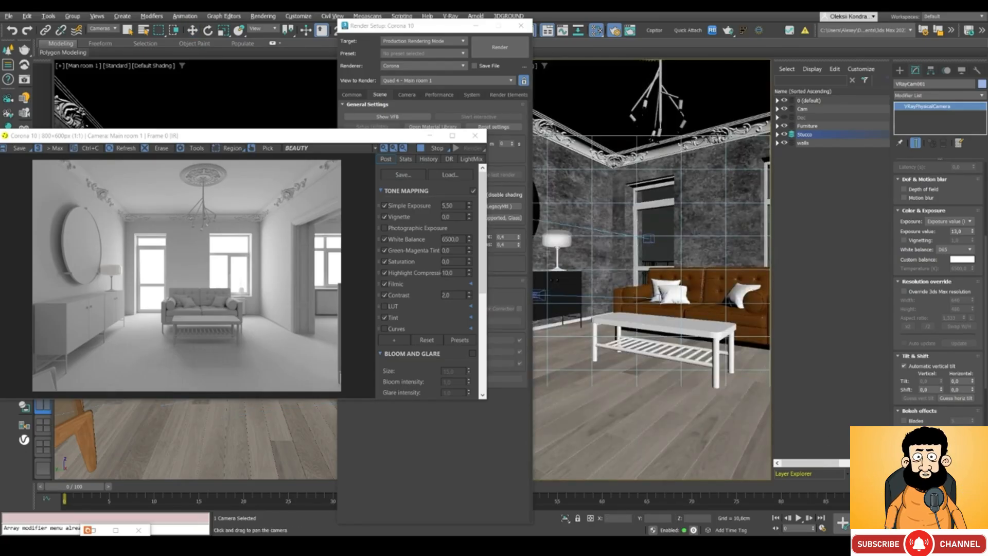
{"action": "key", "text": "ctrl+r"}
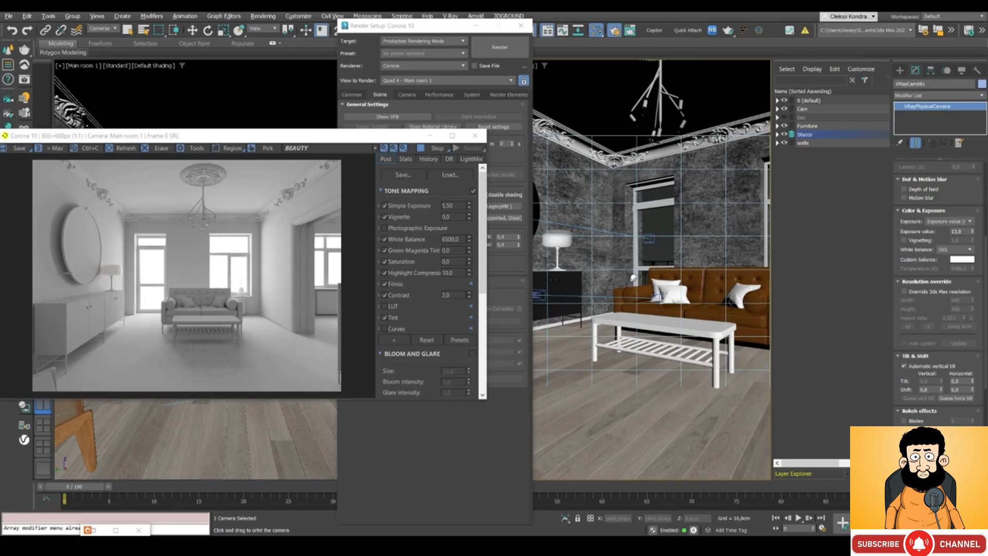
{"action": "left_click_drag", "start_coordinate": [635, 280], "coordinate": [718, 296]}
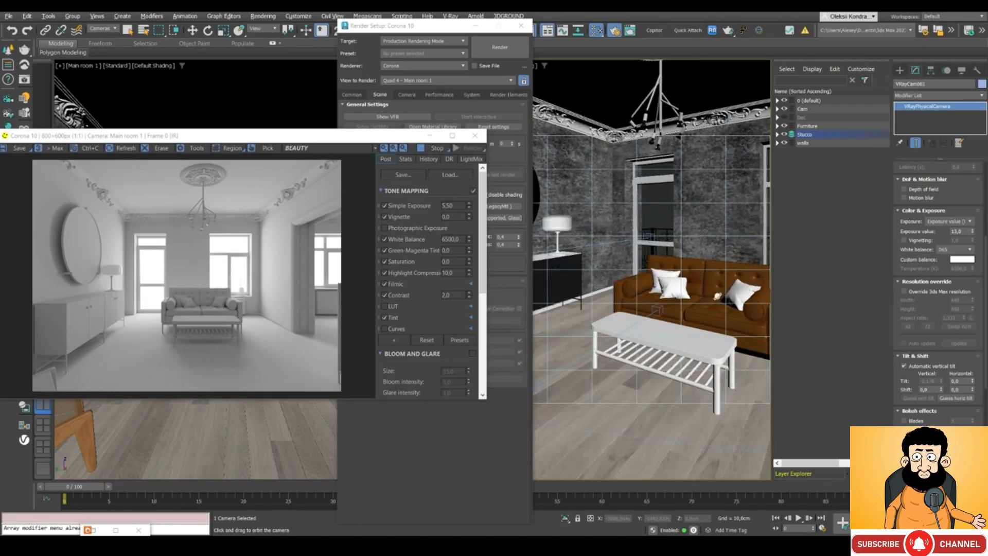
{"action": "left_click", "coordinate": [905, 366]}
{"action": "left_click", "coordinate": [905, 366]}
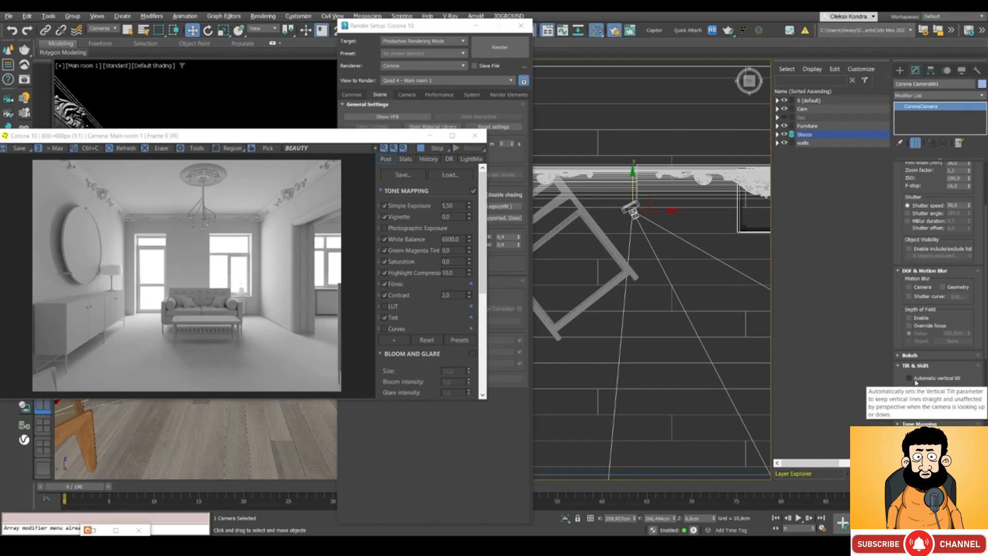
- Enable automatic vertical tilt for the Corona camera and move it in plan to just outside the room's upper wall
{"action": "left_click", "coordinate": [915, 381]}
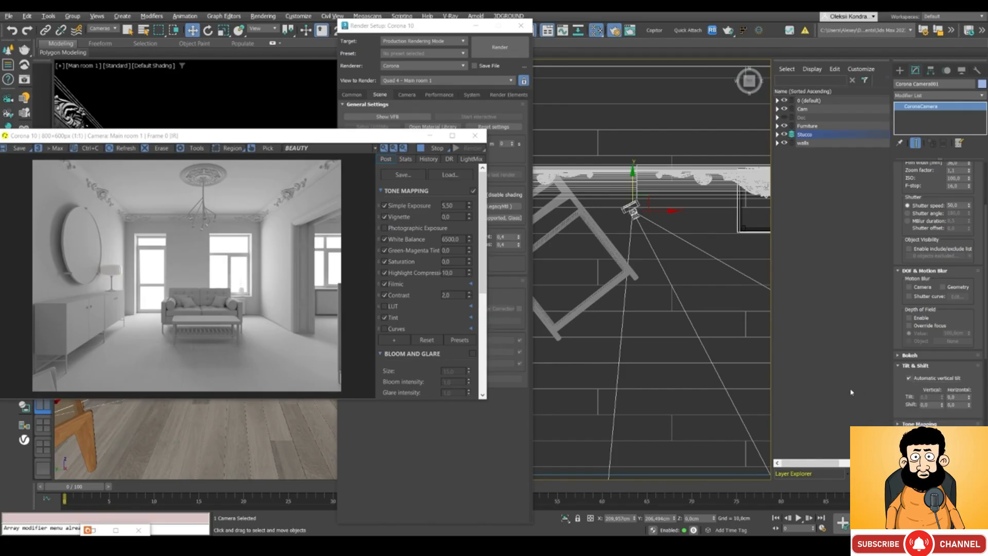
{"action": "scroll", "coordinate": [691, 278], "scroll_direction": "down", "scroll_amount": 8}
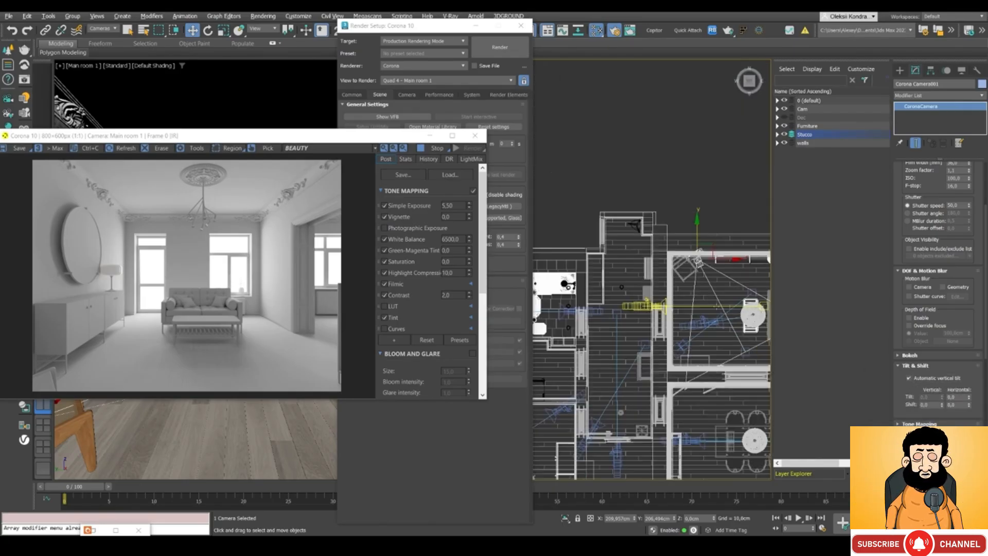
{"action": "middle_click_drag", "start_coordinate": [717, 304], "coordinate": [672, 311]}
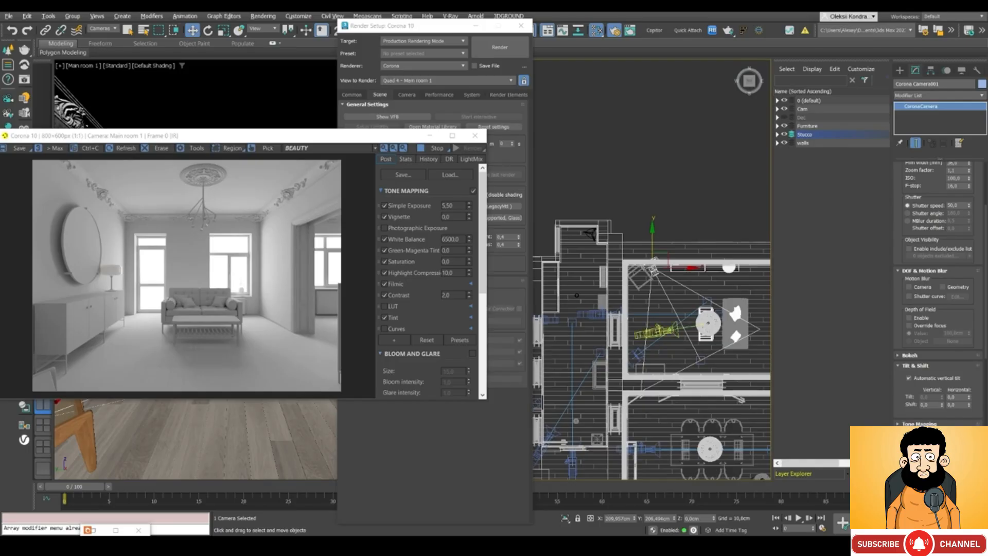
{"action": "left_click_drag", "start_coordinate": [669, 256], "coordinate": [677, 209]}
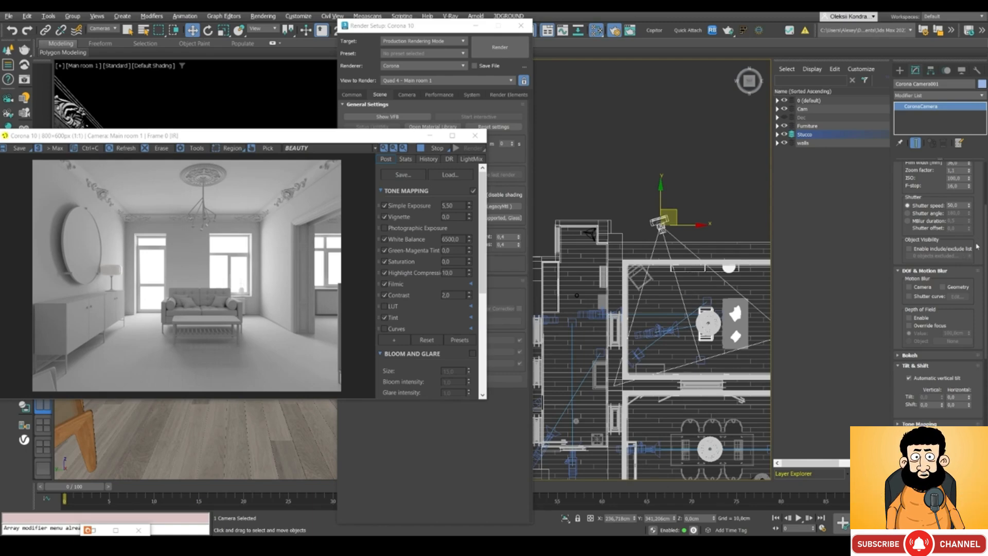
- Enable camera clipping for the Corona camera with a near distance of 200 cm and check its cone against the wall in plan
{"action": "scroll", "coordinate": [977, 247], "scroll_direction": "down", "scroll_amount": 1}
{"action": "scroll", "coordinate": [952, 343], "scroll_direction": "down", "scroll_amount": 10}
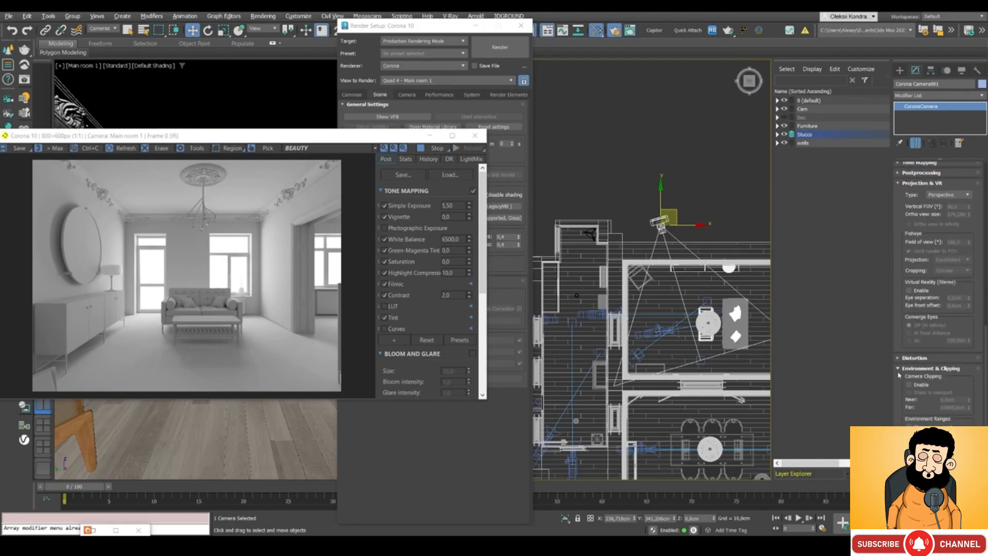
{"action": "left_click", "coordinate": [909, 385]}
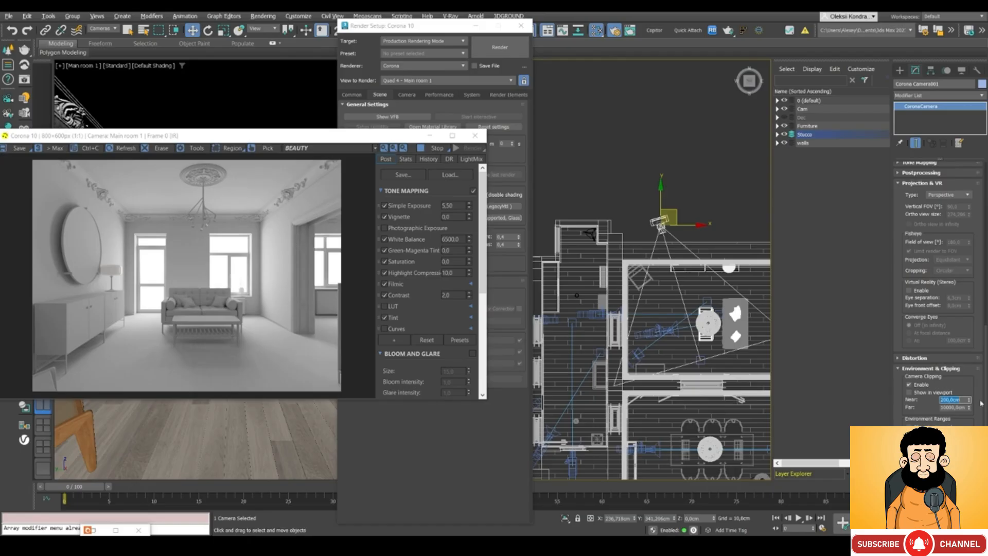
{"action": "middle_click_drag", "start_coordinate": [706, 260], "coordinate": [666, 256]}
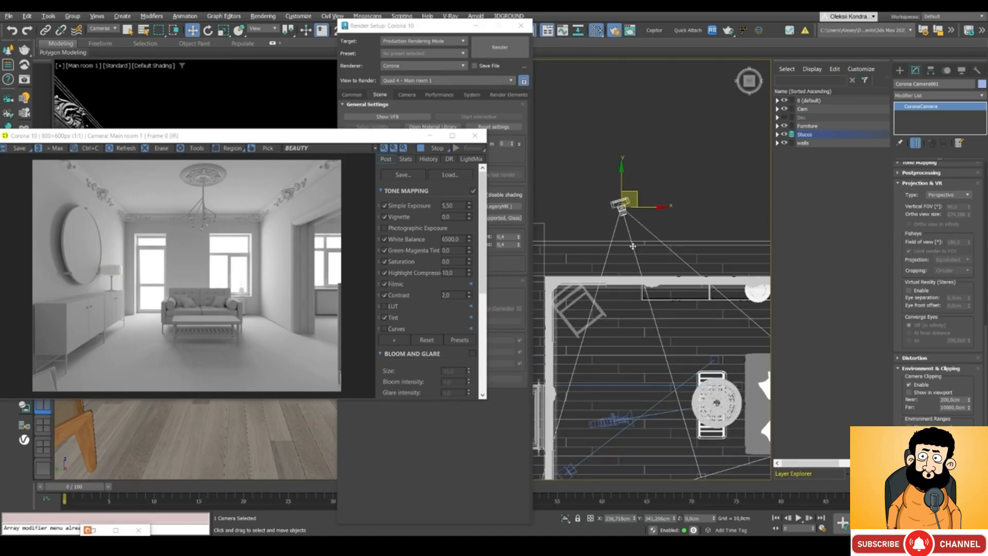
{"action": "scroll", "coordinate": [630, 246], "scroll_direction": "up", "scroll_amount": 3}
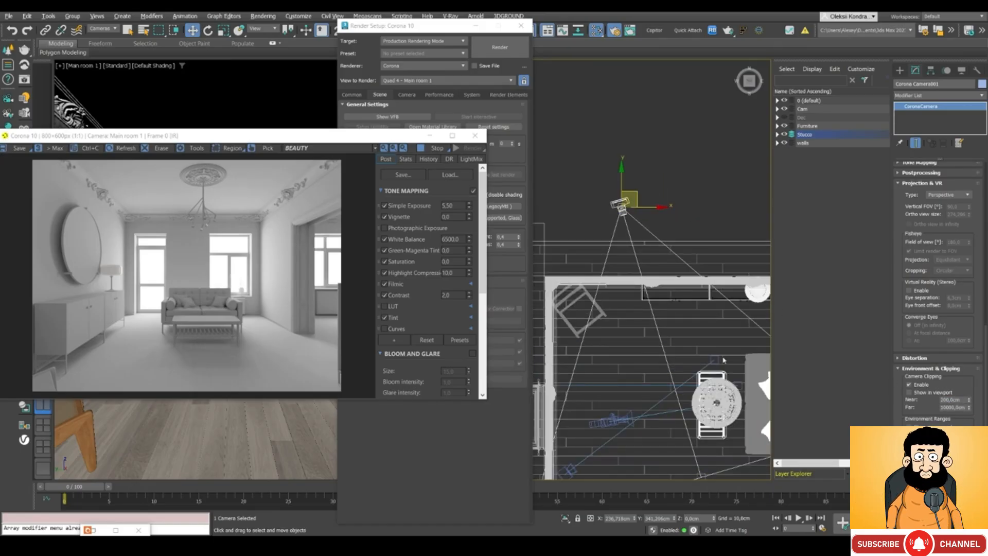
{"action": "scroll", "coordinate": [629, 321], "scroll_direction": "down", "scroll_amount": 4}
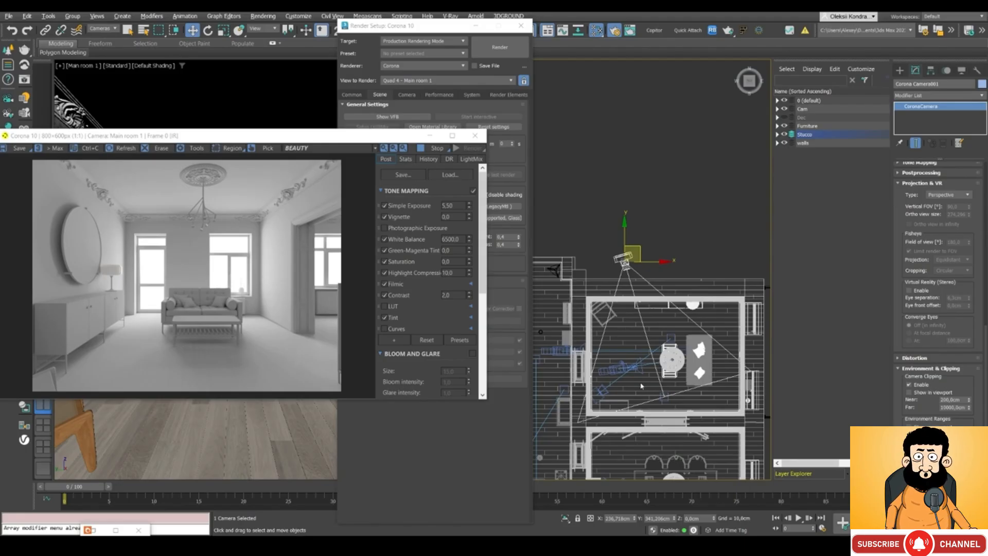
- Select the V-Ray camera in the room's corner and enable its clipping with the near clipping plane at 200
{"action": "left_click", "coordinate": [597, 395]}
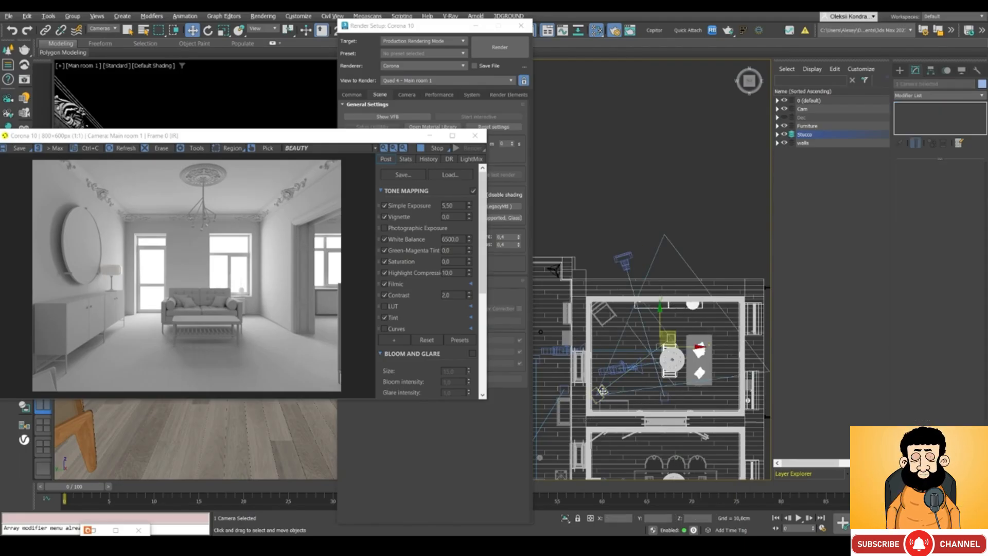
{"action": "scroll", "coordinate": [597, 394], "scroll_direction": "up", "scroll_amount": 10}
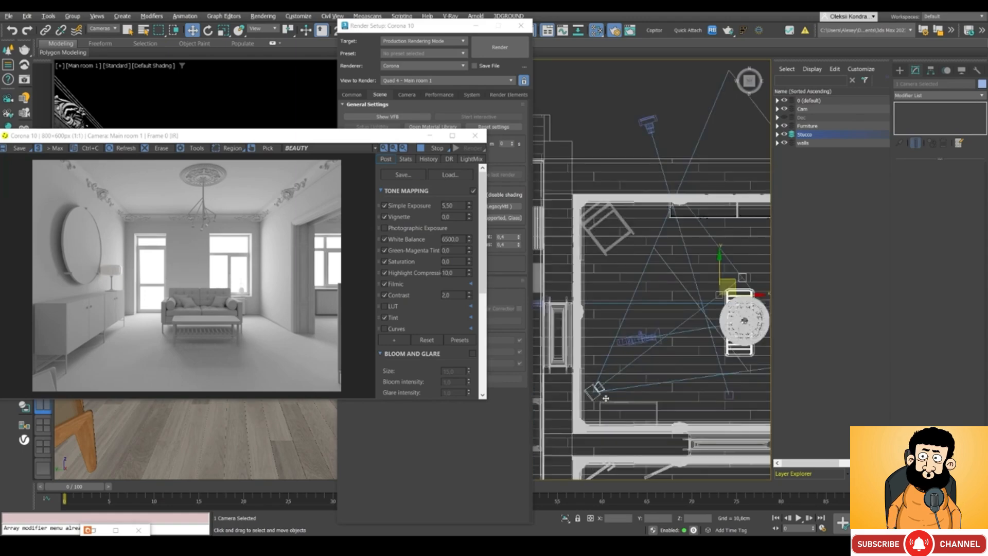
{"action": "left_click", "coordinate": [586, 382]}
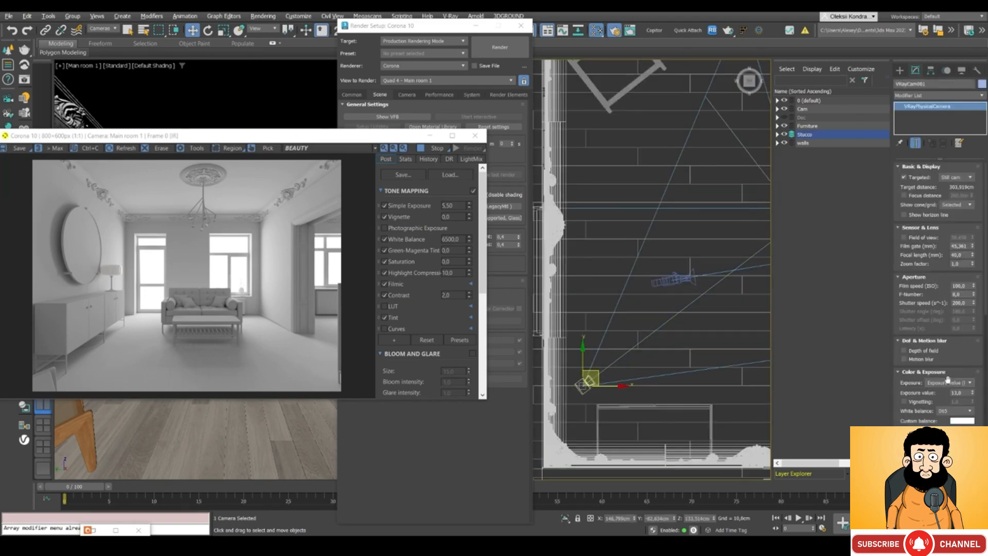
{"action": "scroll", "coordinate": [948, 379], "scroll_direction": "down", "scroll_amount": 6}
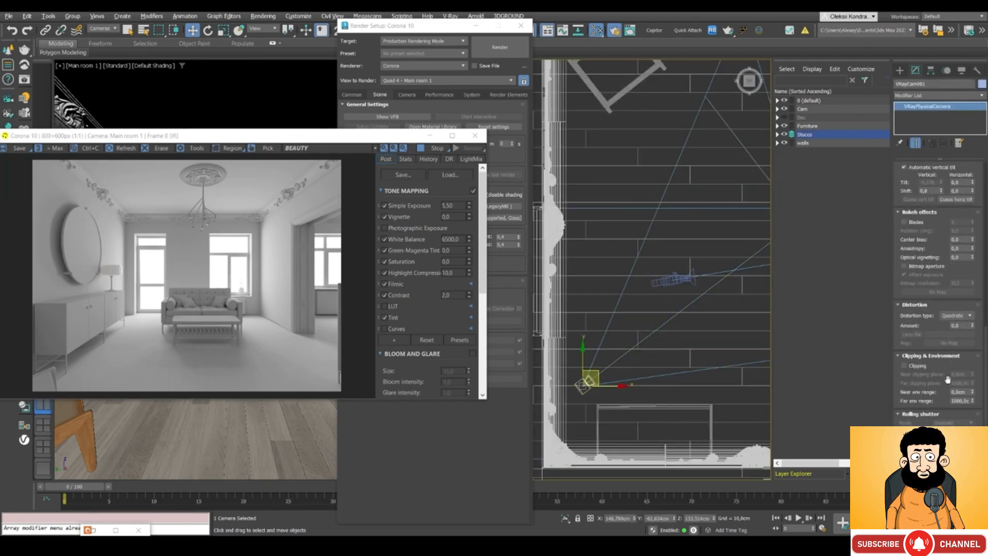
{"action": "left_click", "coordinate": [904, 365]}
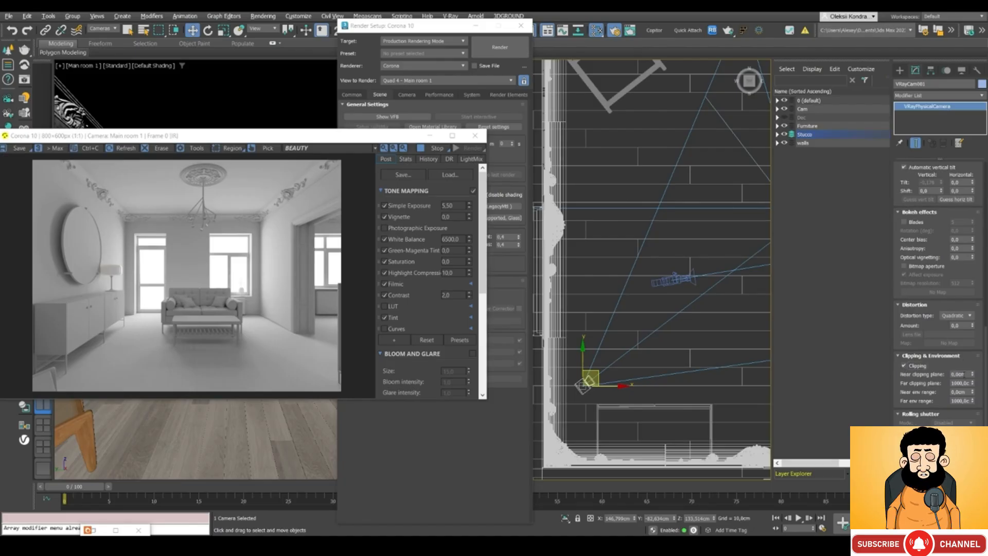
{"action": "double_click", "coordinate": [958, 374]}
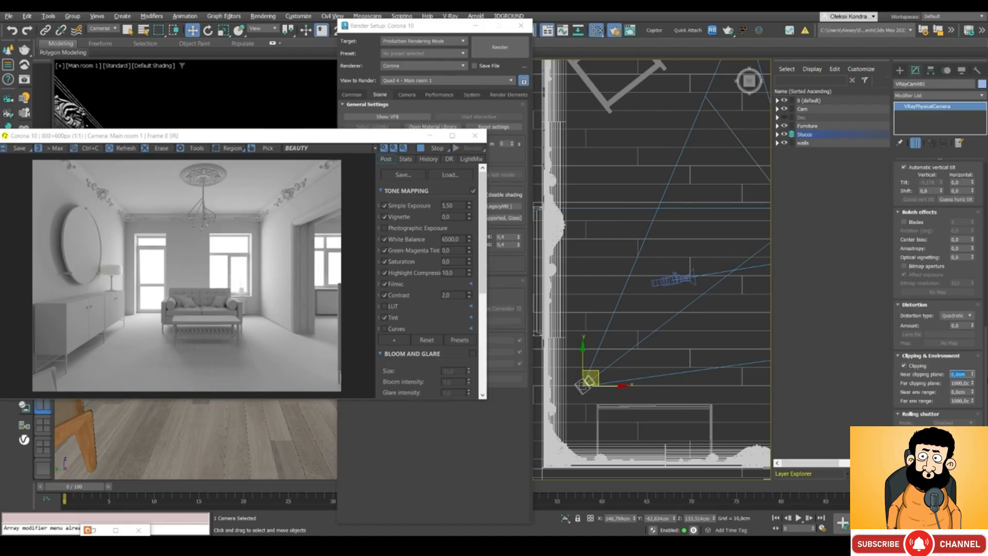
{"action": "type", "text": "20"}
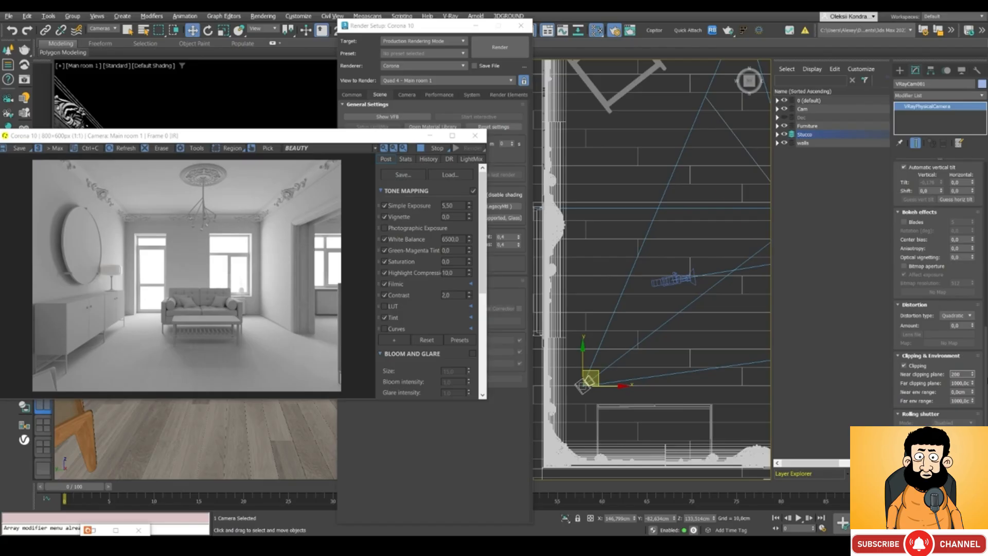
- Commit the V-Ray camera's near clipping plane at 200 cm, reduce it to about 102.4 cm and check its clipping range in plan
{"action": "type", "text": "0"}
{"action": "key", "text": "Return"}
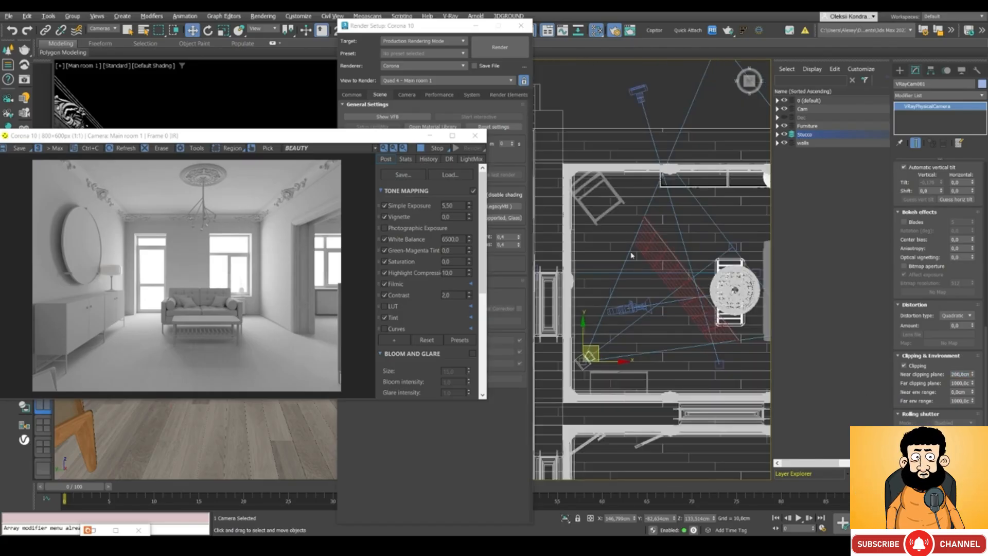
{"action": "mouse_move", "coordinate": [973, 375]}
{"action": "left_mouse_down"}
{"action": "mouse_move", "coordinate": [973, 403]}
{"action": "mouse_move", "coordinate": [973, 368]}
{"action": "left_mouse_up"}
{"action": "scroll", "coordinate": [676, 261], "scroll_direction": "down", "scroll_amount": 5}
{"action": "middle_click_drag", "start_coordinate": [683, 257], "coordinate": [618, 280]}
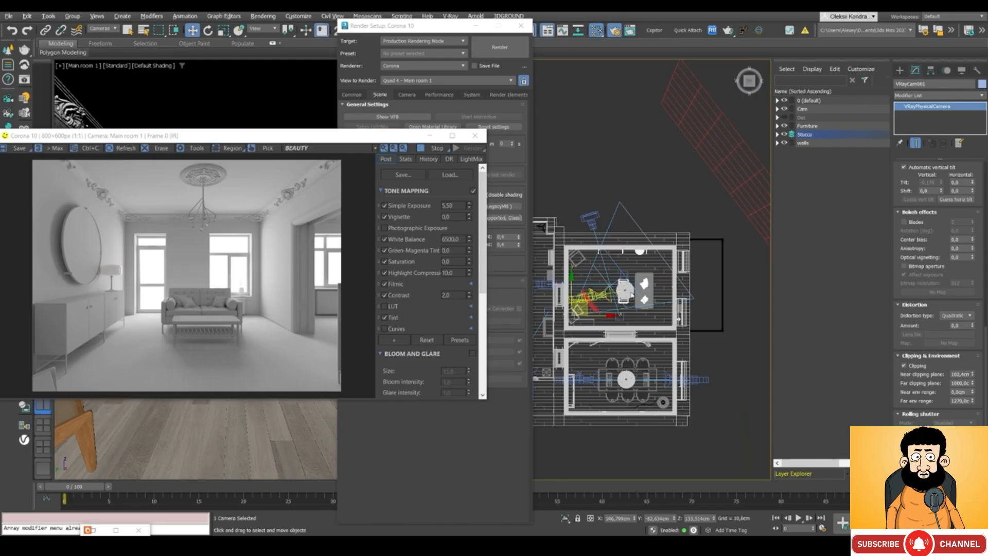
- Select the Main room - closeup camera and enable manual clipping on its base Target Camera with a near clip of 100 cm
{"action": "scroll", "coordinate": [590, 288], "scroll_direction": "up", "scroll_amount": 6}
{"action": "left_click", "coordinate": [593, 322]}
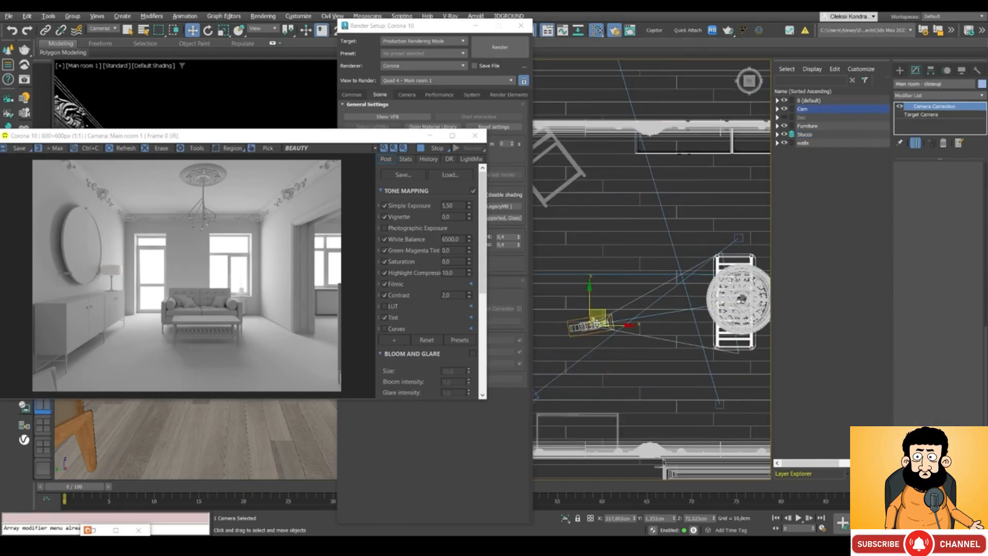
{"action": "left_click", "coordinate": [920, 114]}
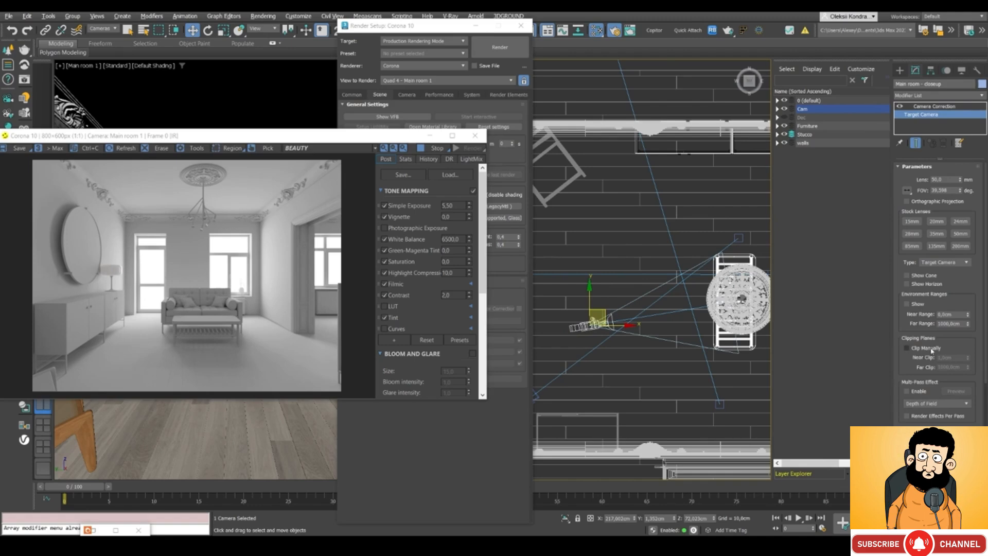
{"action": "left_click", "coordinate": [907, 348]}
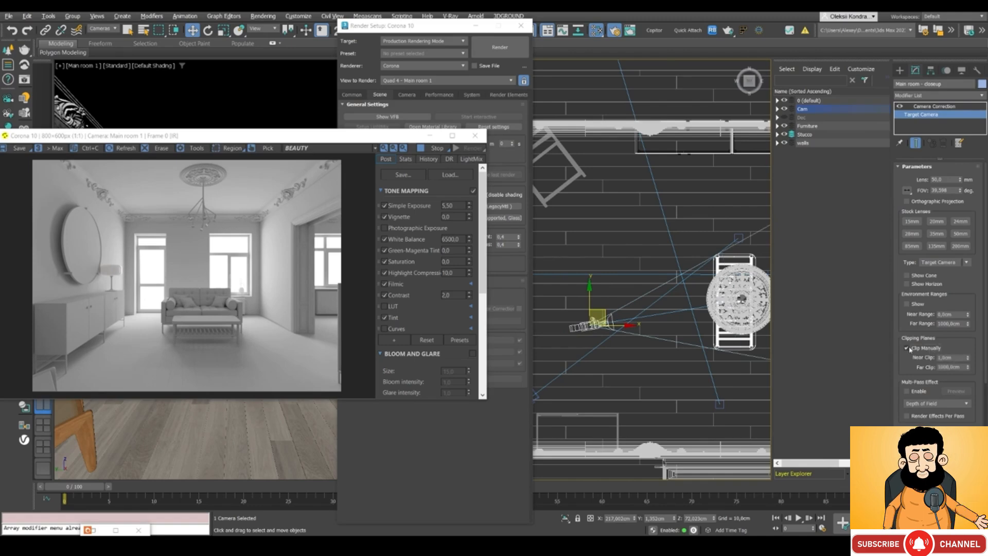
{"action": "double_click", "coordinate": [945, 357]}
{"action": "type", "text": "100"}
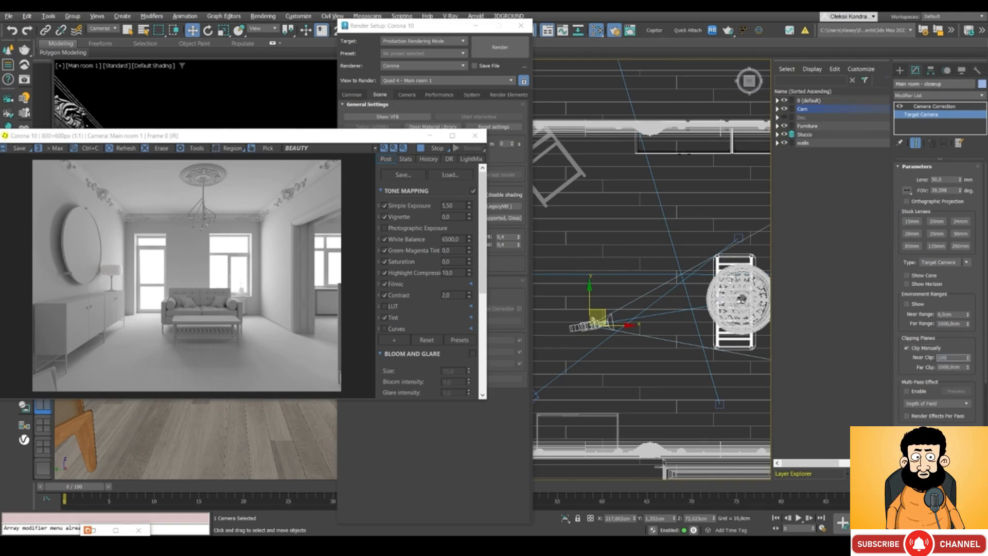
{"action": "key", "text": "Return"}
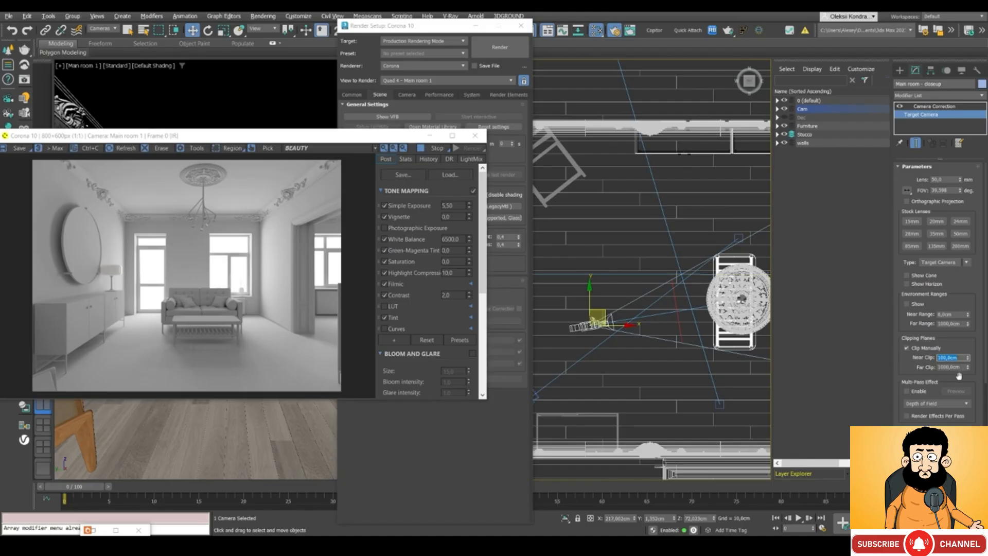
{"action": "scroll", "coordinate": [643, 296], "scroll_direction": "down", "scroll_amount": 5}
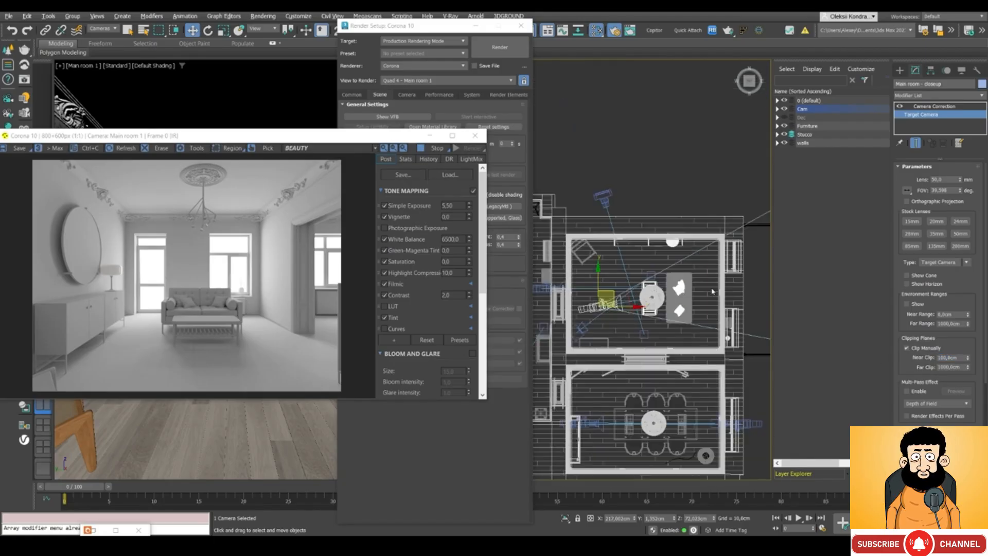
{"action": "scroll", "coordinate": [712, 292], "scroll_direction": "down", "scroll_amount": 2}
{"action": "middle_click_drag", "start_coordinate": [712, 291], "coordinate": [667, 297]}
{"action": "scroll", "coordinate": [599, 200], "scroll_direction": "up", "scroll_amount": 4}
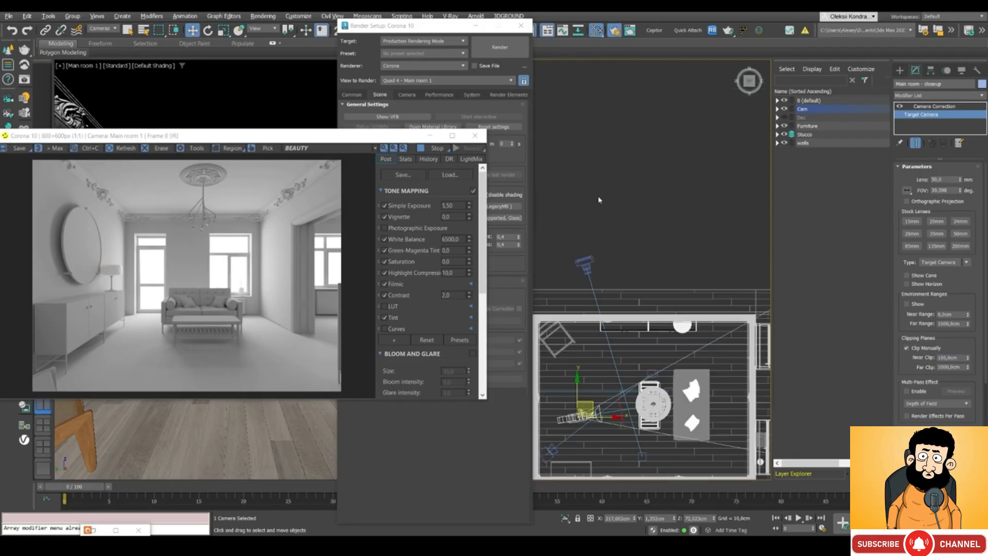
{"action": "middle_click_drag", "start_coordinate": [626, 223], "coordinate": [656, 153]}
{"action": "scroll", "coordinate": [641, 325], "scroll_direction": "up", "scroll_amount": 3}
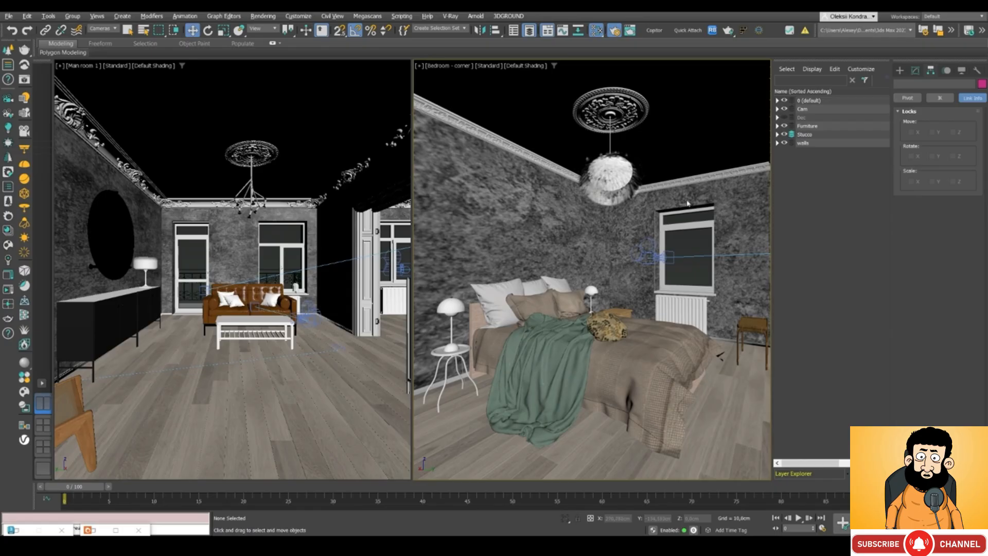
- Select the Bedroom - corner camera from its own view and show it in a wireframe top view framed on the bedroom
{"action": "left_click", "coordinate": [435, 66]}
{"action": "left_click", "coordinate": [390, 191]}
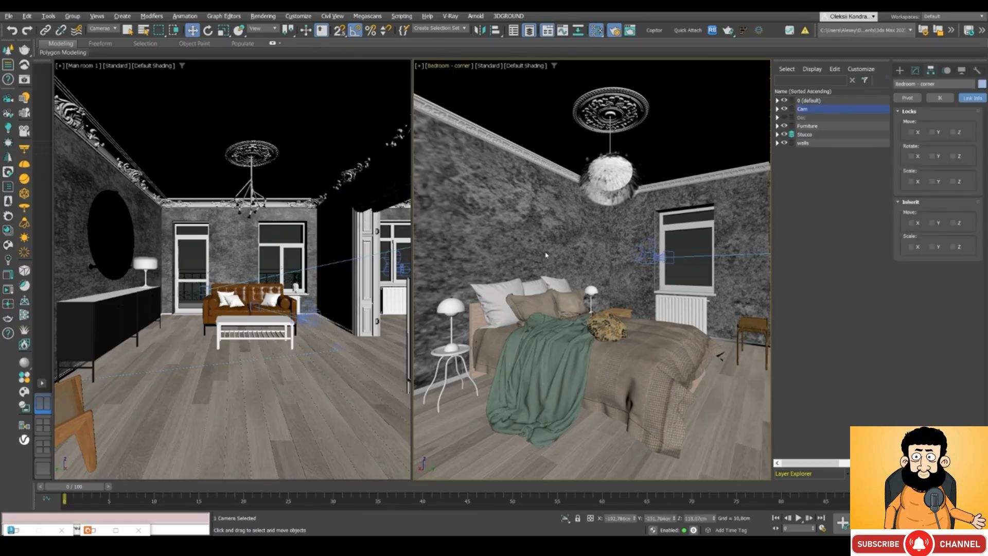
{"action": "key", "text": "t"}
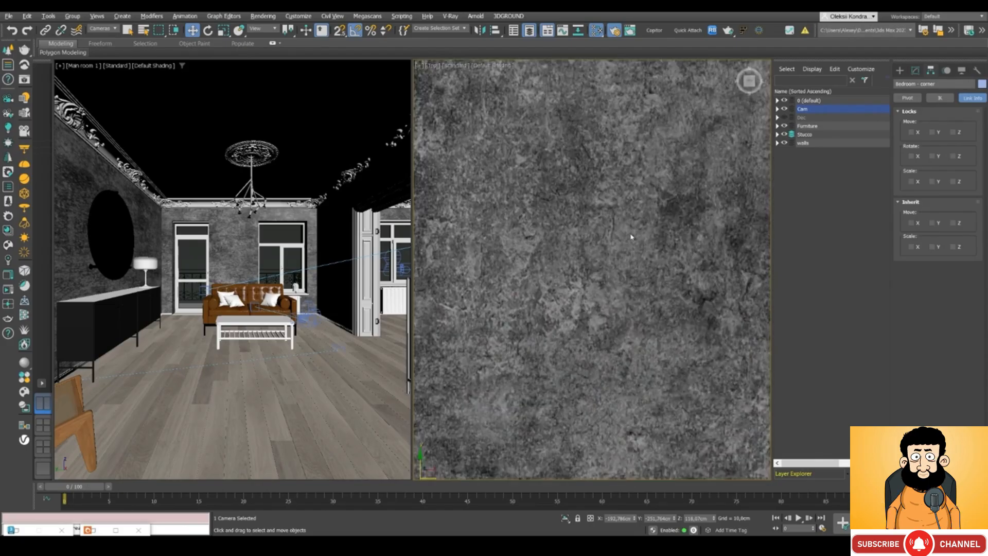
{"action": "key", "text": "F3"}
{"action": "key", "text": "z"}
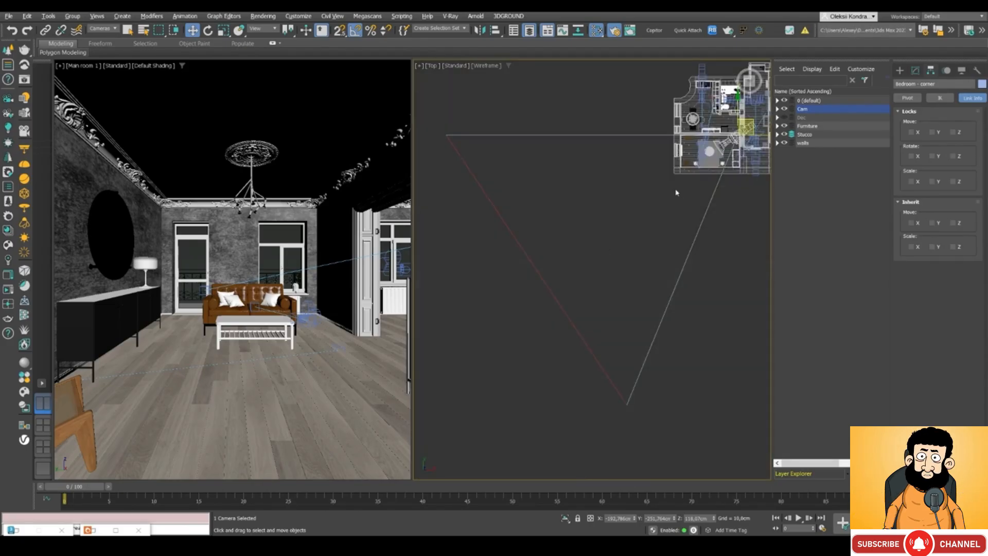
{"action": "scroll", "coordinate": [676, 193], "scroll_direction": "up", "scroll_amount": 5}
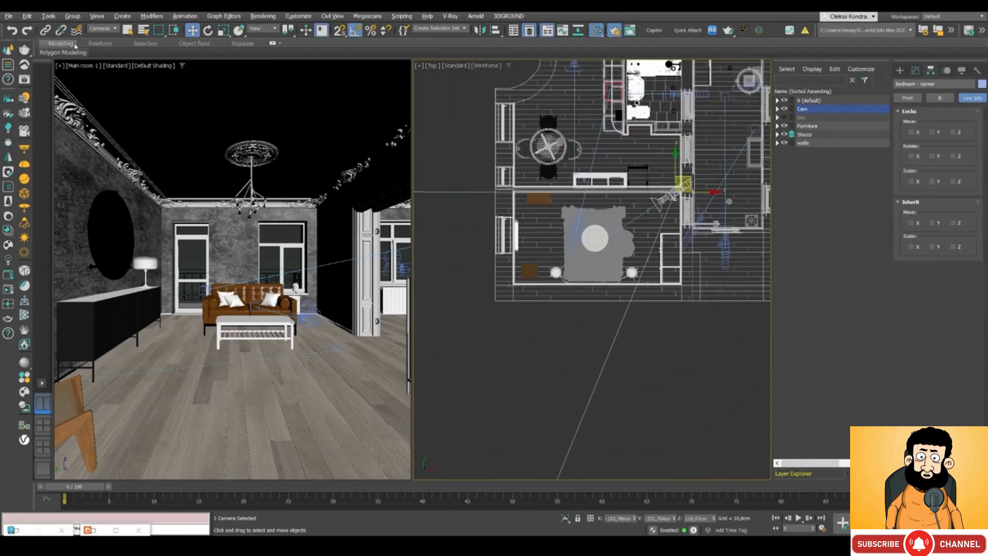
- Limit selection to cameras and select the bedroom corner camera together with its target in plan
{"action": "left_click", "coordinate": [103, 29]}
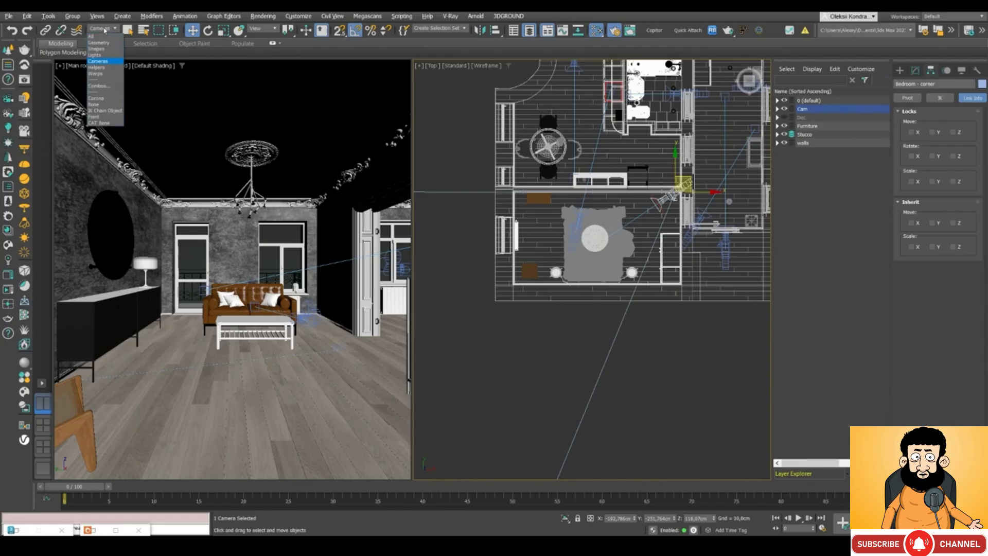
{"action": "left_click", "coordinate": [99, 63]}
{"action": "left_click_drag", "start_coordinate": [614, 221], "coordinate": [595, 259]}
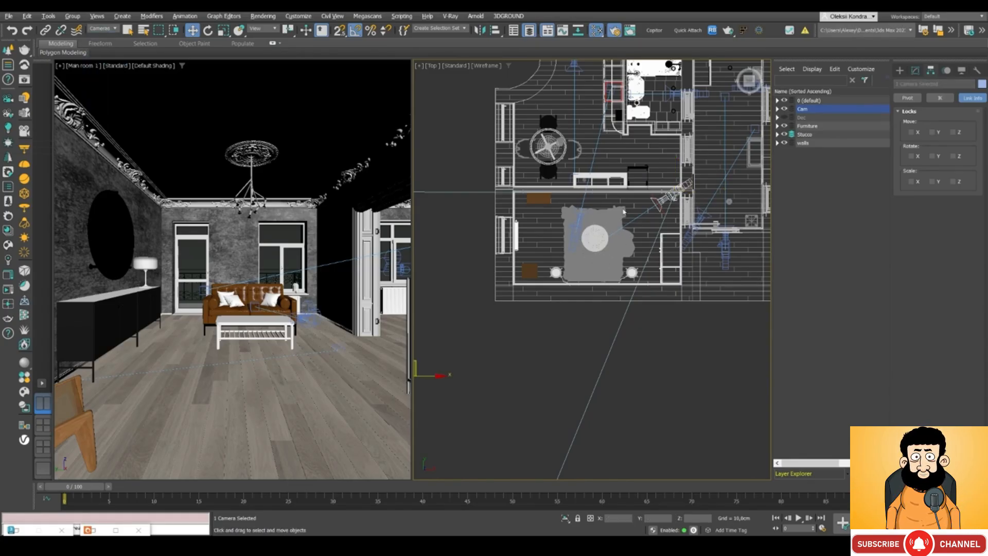
- Lock the move, rotate and scale transforms of the selected camera and target on the X, Y and Z axes
{"action": "left_click", "coordinate": [900, 70]}
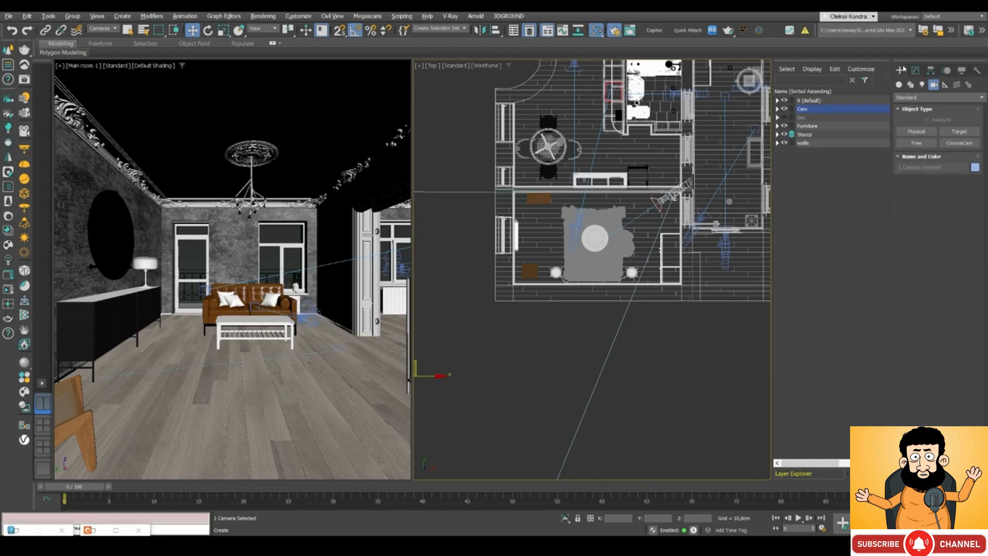
{"action": "left_click", "coordinate": [932, 70]}
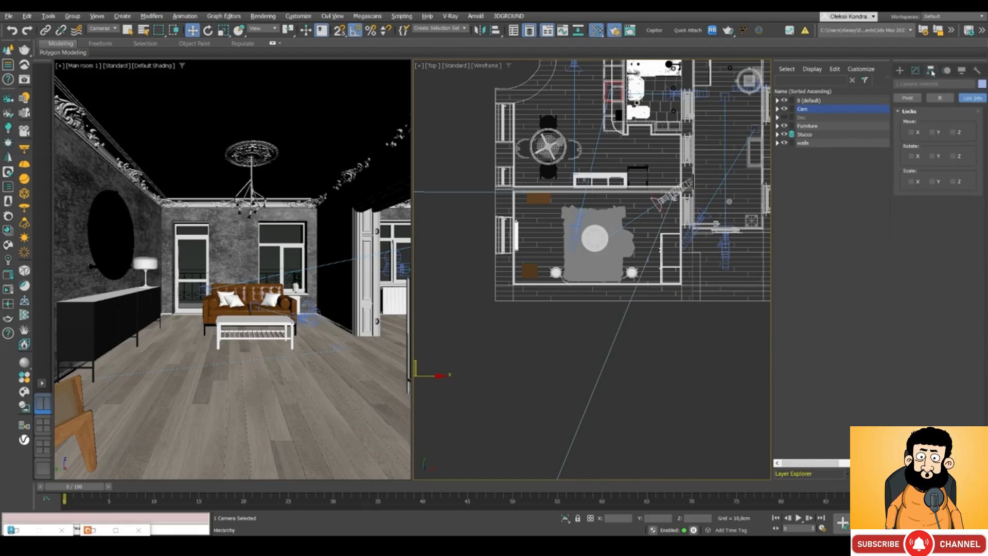
{"action": "left_click", "coordinate": [972, 99]}
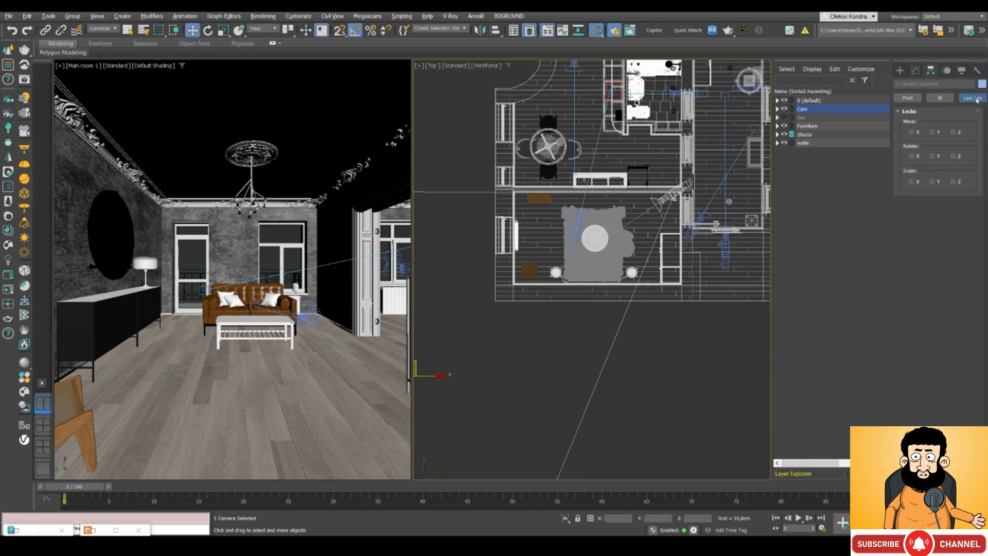
{"action": "left_click", "coordinate": [911, 132]}
{"action": "left_click", "coordinate": [932, 132]}
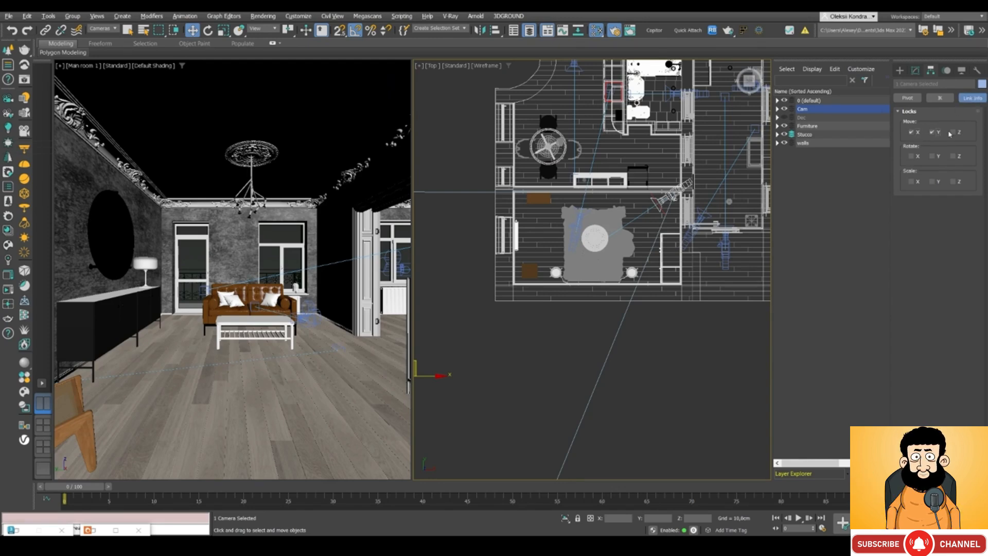
{"action": "left_click", "coordinate": [953, 132]}
{"action": "left_click", "coordinate": [952, 156]}
{"action": "left_click", "coordinate": [932, 156]}
{"action": "left_click", "coordinate": [911, 156]}
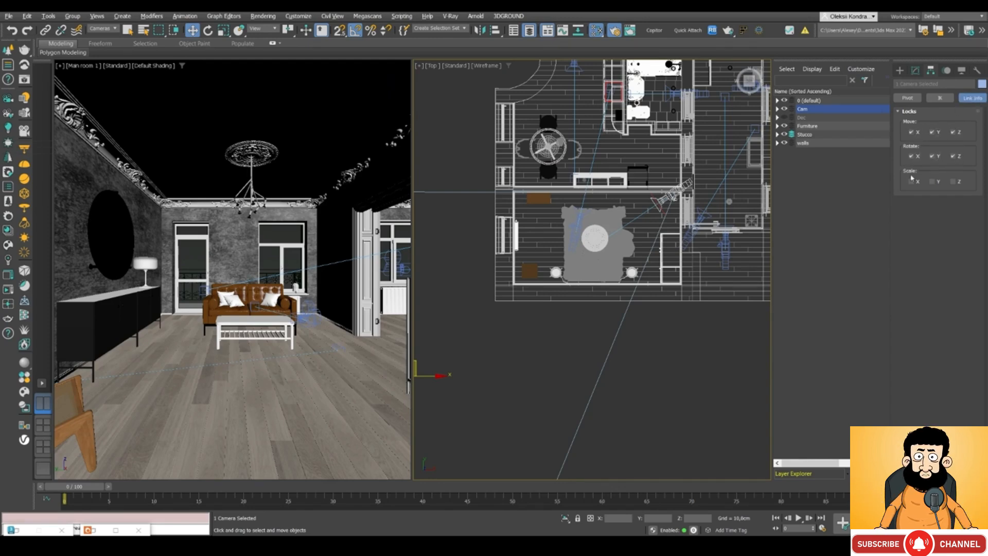
{"action": "left_click", "coordinate": [911, 181]}
{"action": "left_click", "coordinate": [932, 181]}
{"action": "left_click", "coordinate": [953, 181]}
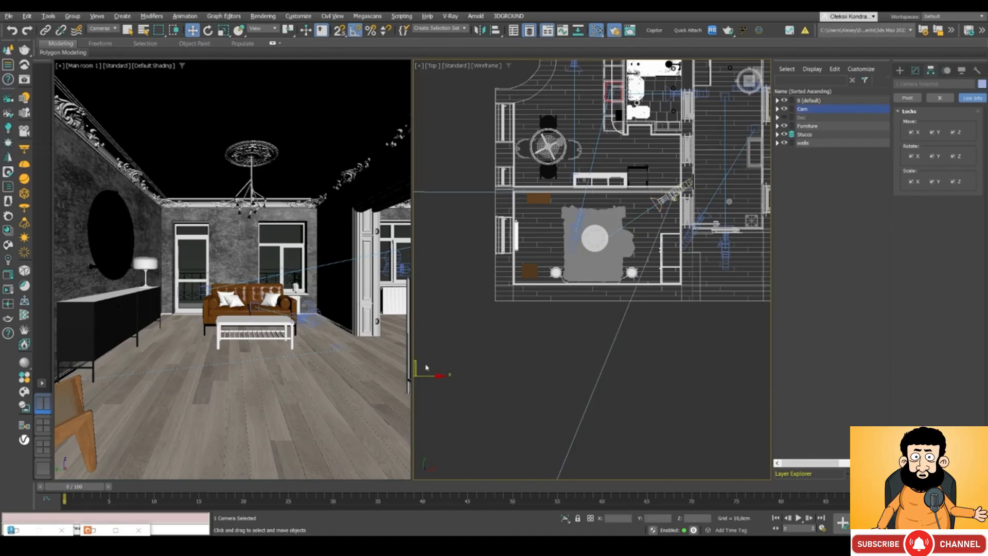
- Select only the locked bedroom corner camera in plan and return the viewport to its camera view
{"action": "scroll", "coordinate": [566, 316], "scroll_direction": "down", "scroll_amount": 4}
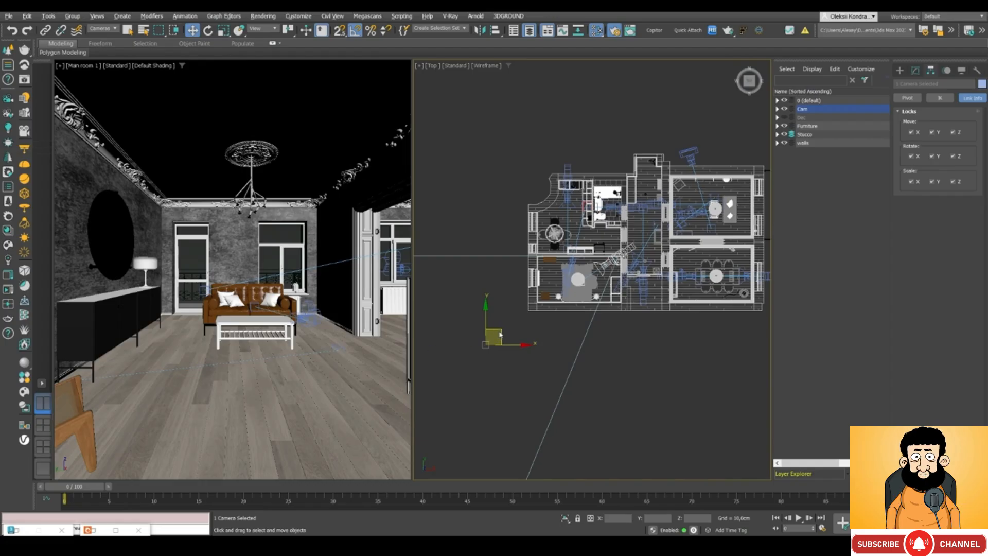
{"action": "left_click", "coordinate": [615, 257]}
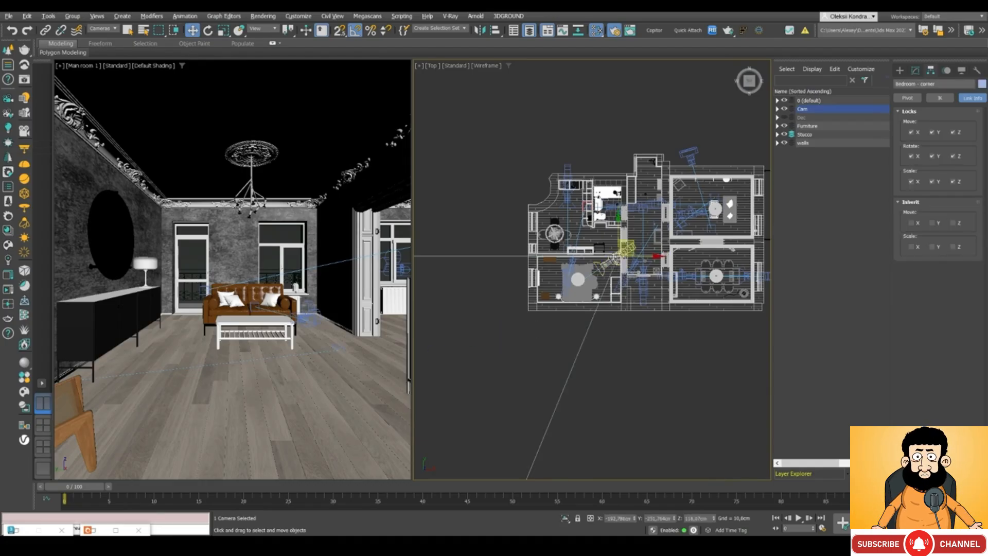
{"action": "key", "text": "c"}
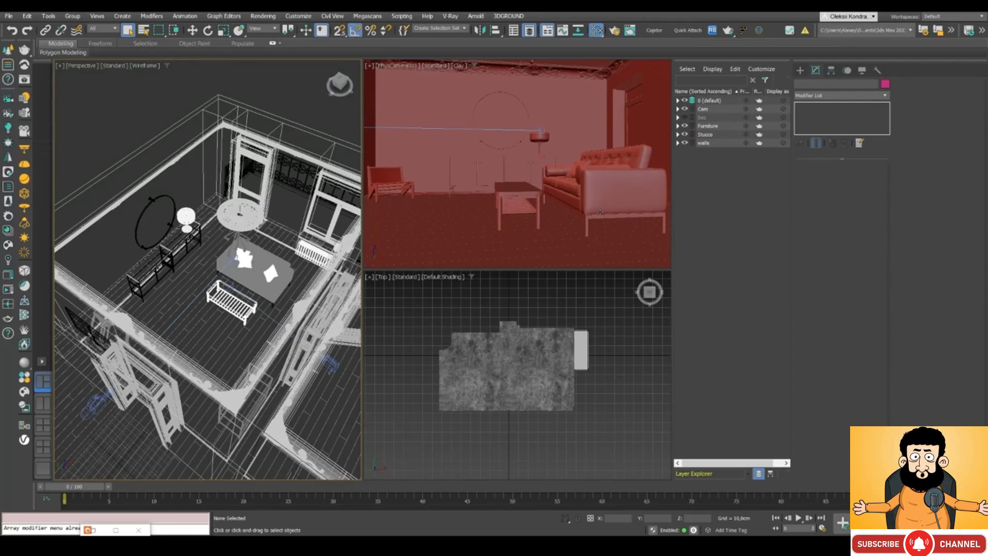
- Open the render setup, switch on the existing material override and reset all Corona render settings to their defaults
{"action": "left_click", "coordinate": [615, 32]}
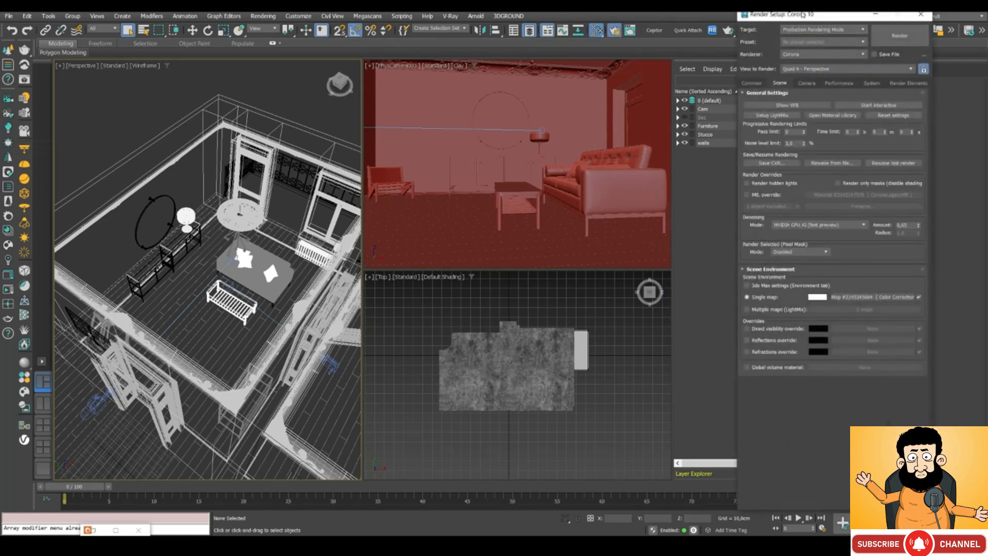
{"action": "left_click_drag", "start_coordinate": [803, 15], "coordinate": [771, 18]}
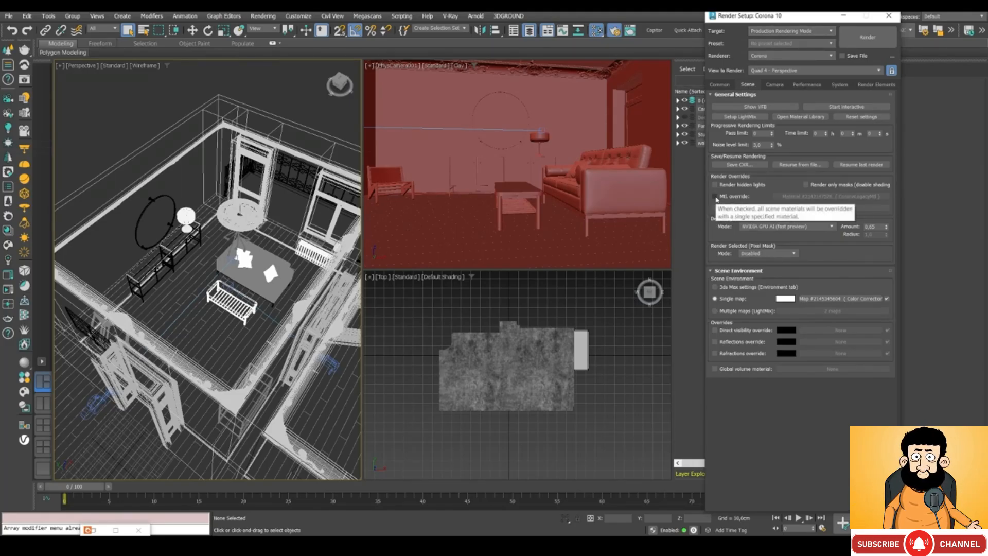
{"action": "left_click", "coordinate": [715, 197]}
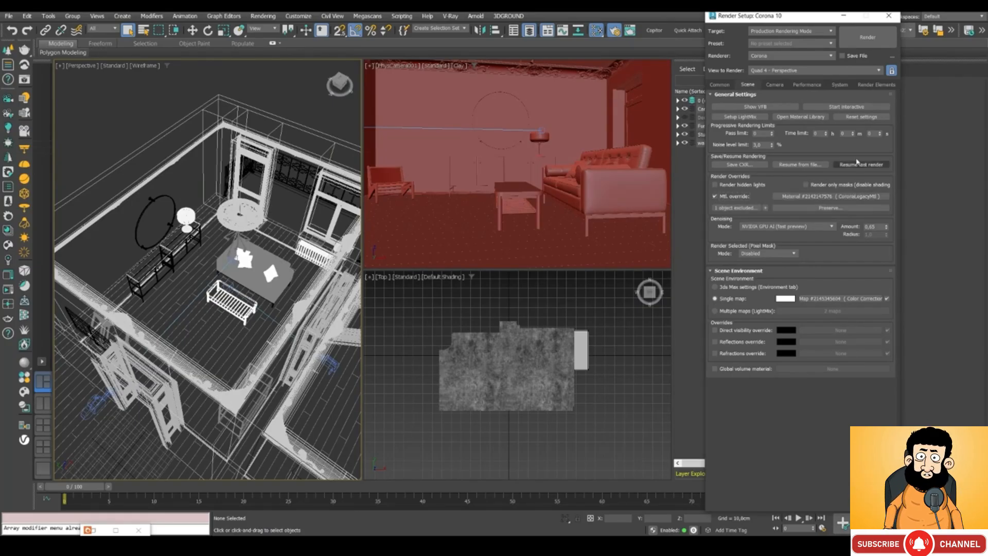
{"action": "left_click", "coordinate": [861, 117]}
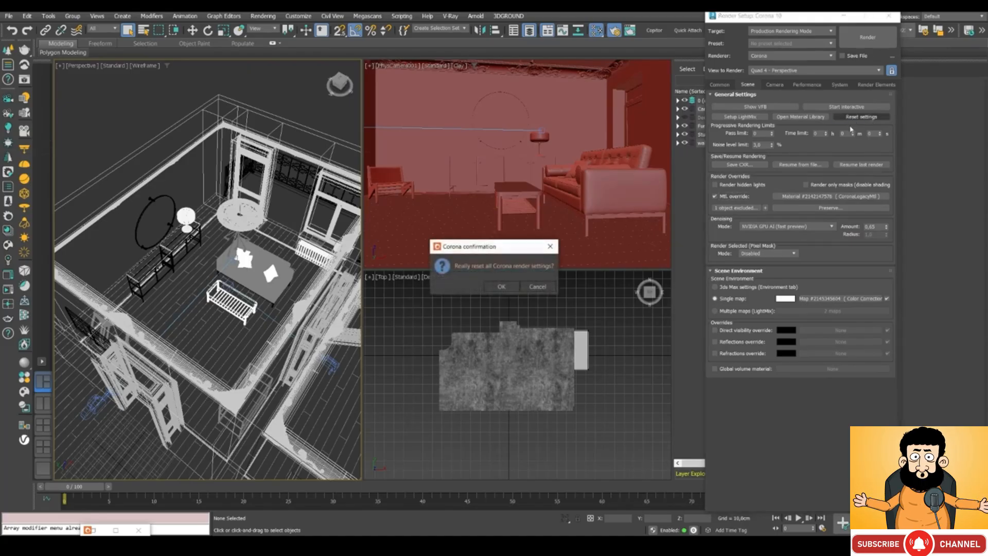
{"action": "left_click", "coordinate": [518, 286]}
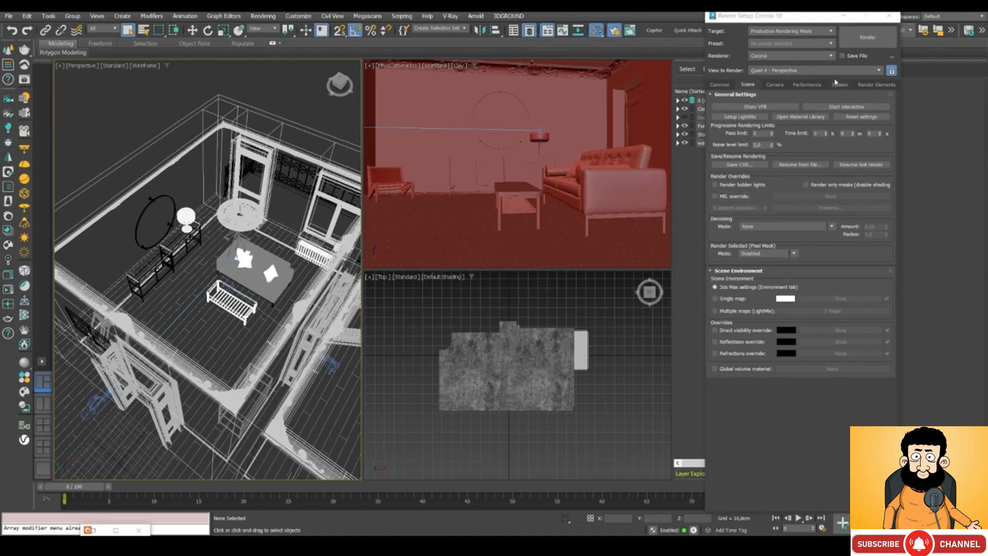
- Enable the material override and assign a new CoronaPhysicalMtl as the override material
{"action": "left_click", "coordinate": [720, 197]}
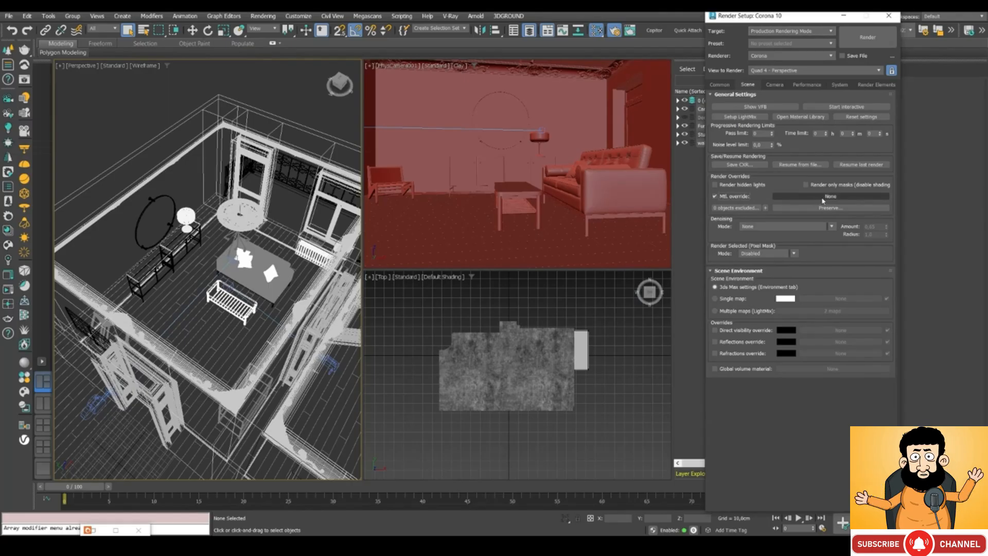
{"action": "left_click", "coordinate": [829, 197]}
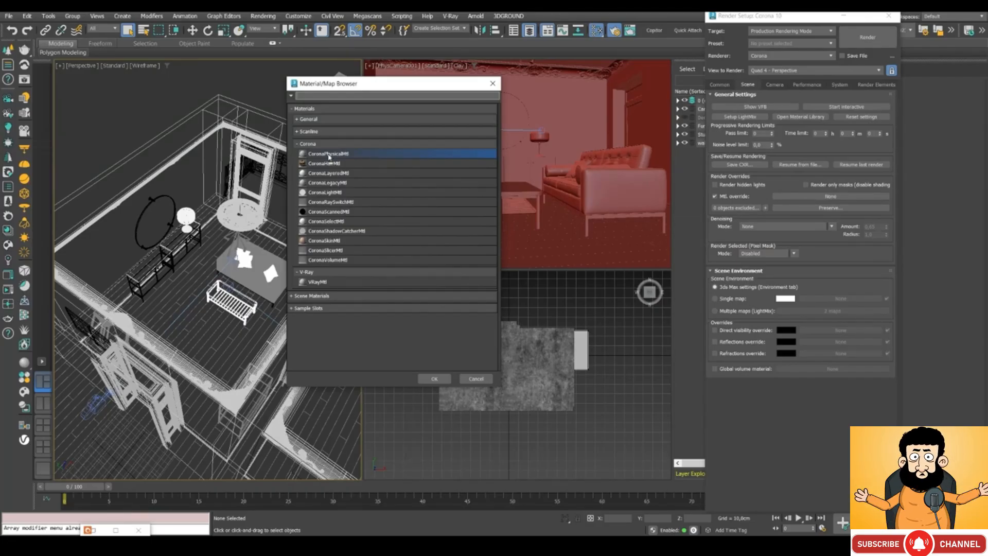
{"action": "double_click", "coordinate": [329, 154]}
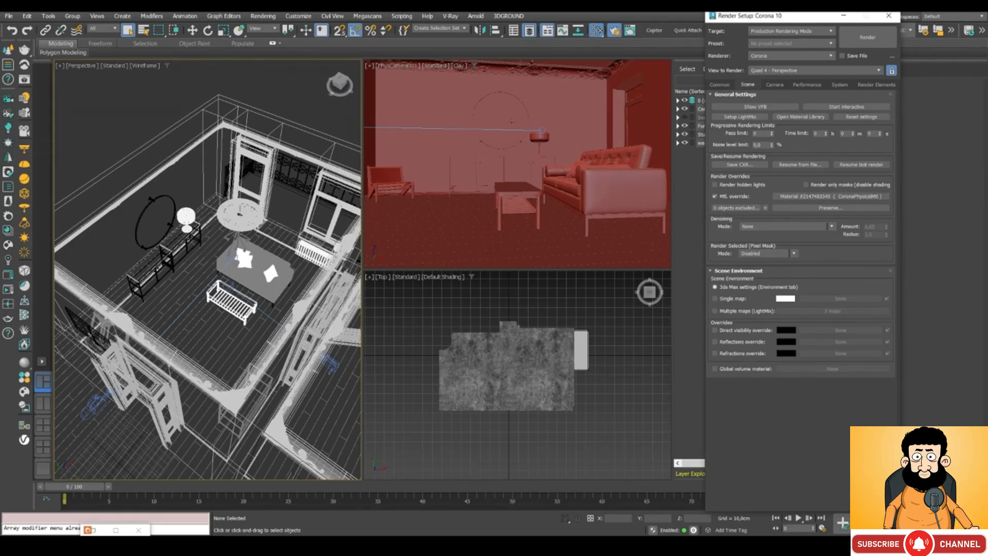
- Switch the scene environment to a single map and activate the clay-shaded camera viewport showing the sofa
{"action": "left_click", "coordinate": [736, 304]}
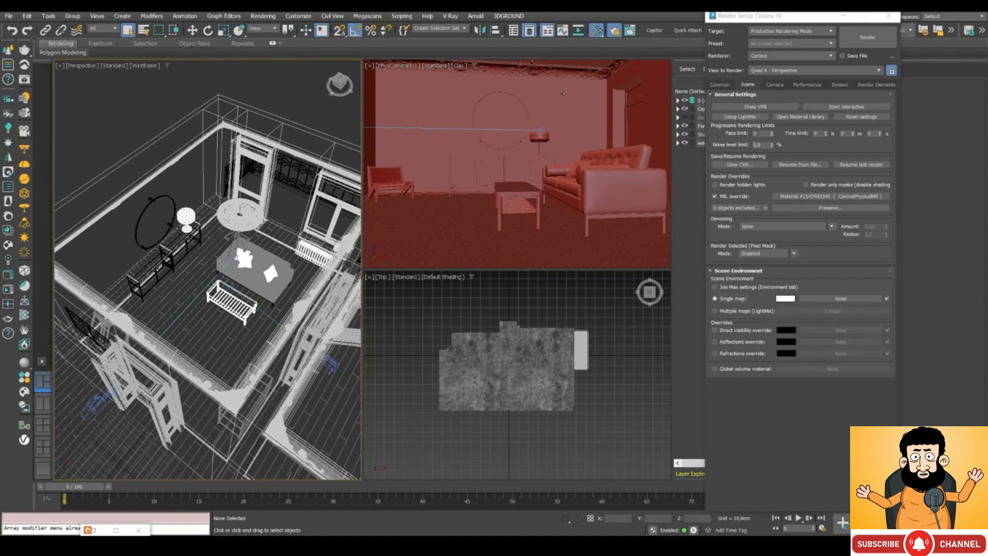
{"action": "left_click", "coordinate": [542, 91]}
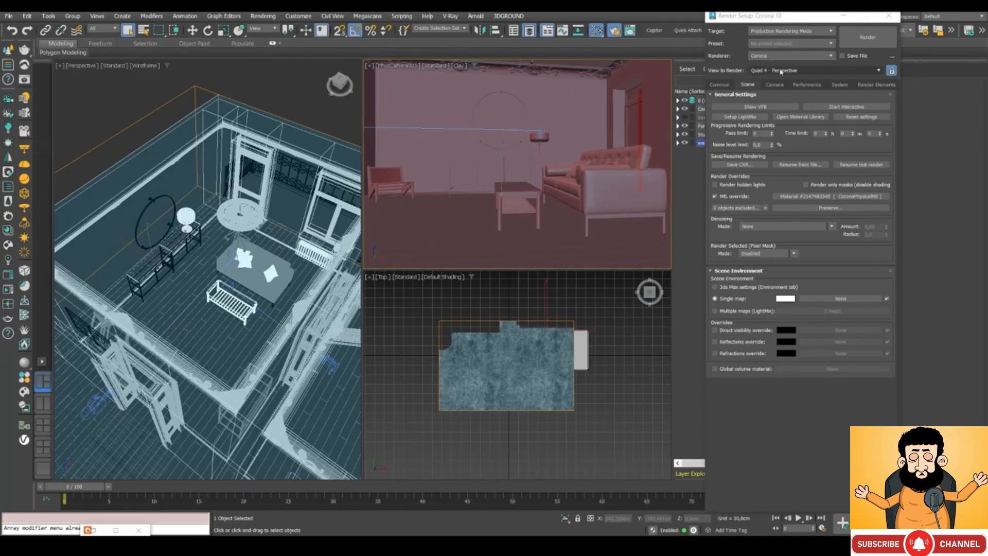
- Lock the render view to PhysCamera001, start interactive rendering and move the frame buffer clear of the camera viewport
{"action": "left_click", "coordinate": [892, 70]}
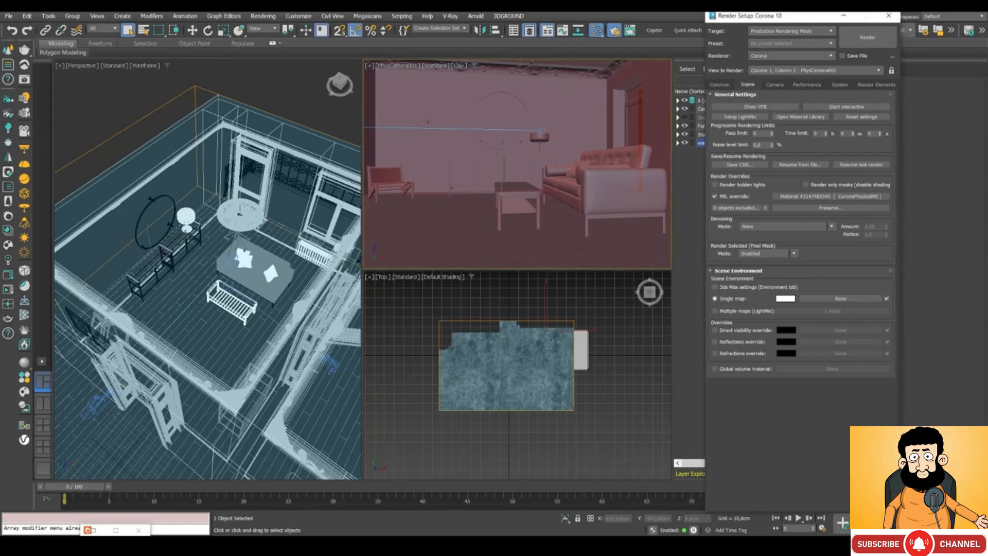
{"action": "left_click", "coordinate": [891, 71]}
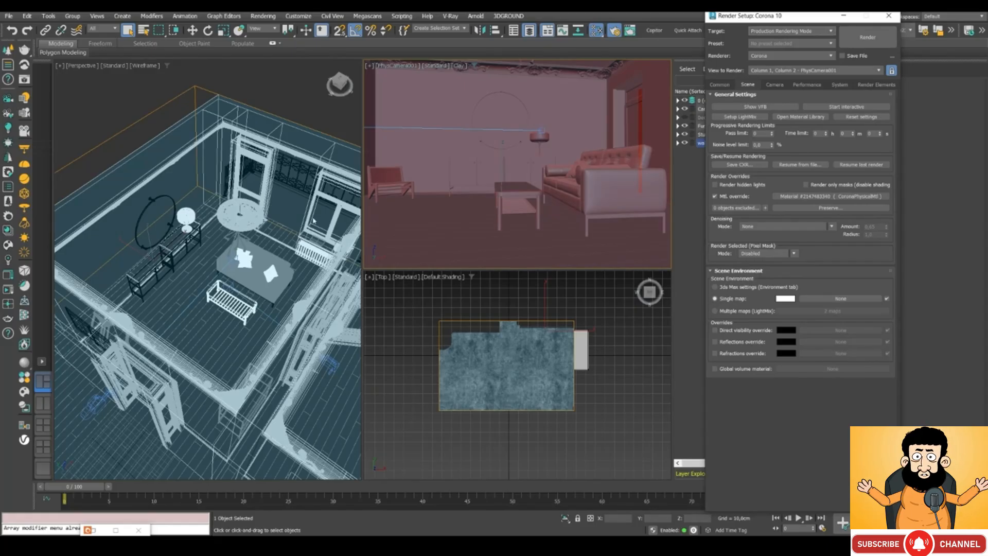
{"action": "left_click_drag", "start_coordinate": [799, 22], "coordinate": [795, 19]}
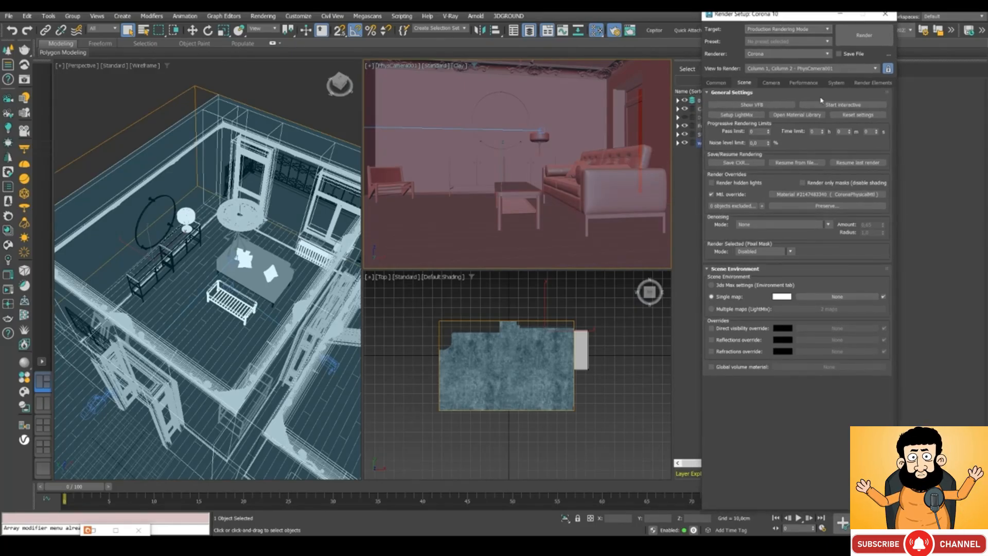
{"action": "left_click", "coordinate": [842, 106]}
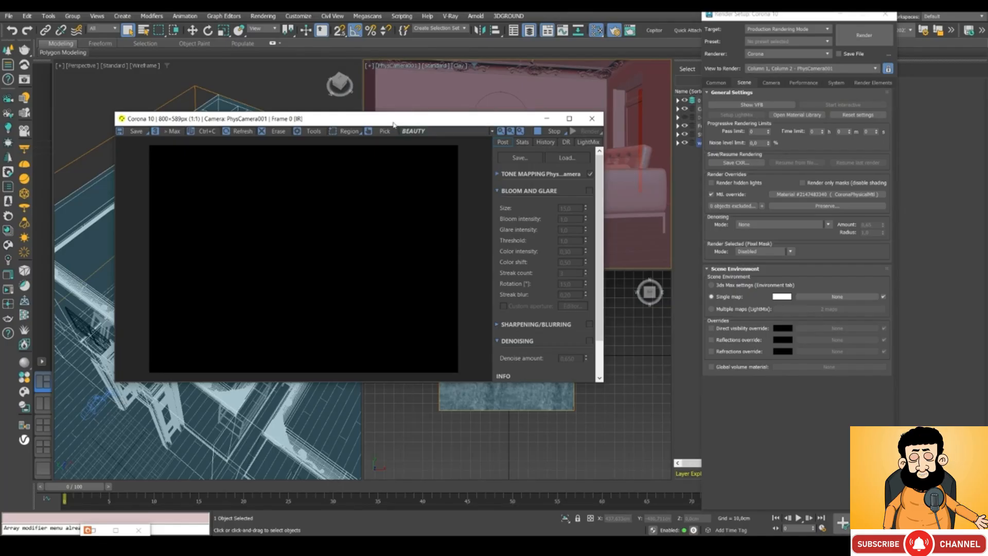
{"action": "left_click_drag", "start_coordinate": [393, 122], "coordinate": [369, 120]}
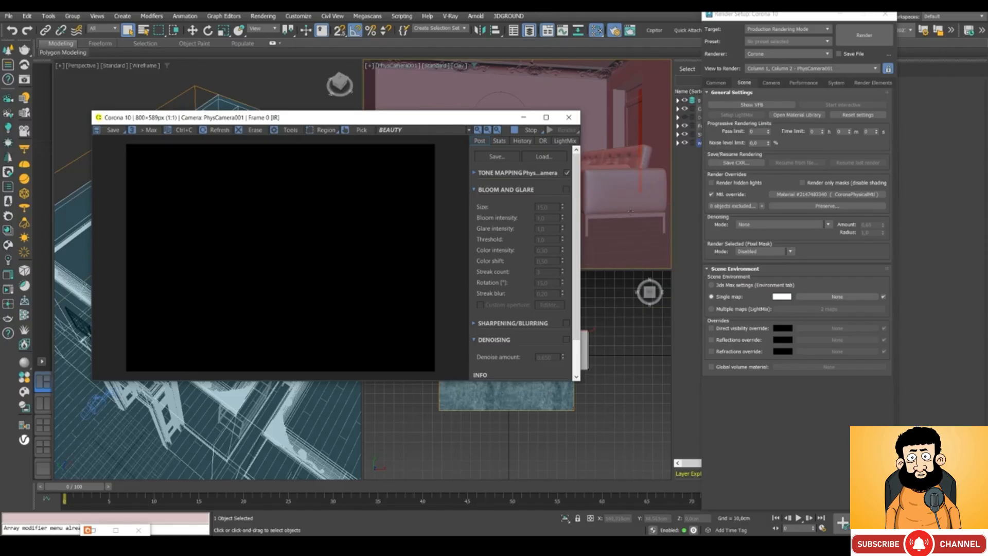
{"action": "left_click_drag", "start_coordinate": [330, 117], "coordinate": [247, 176]}
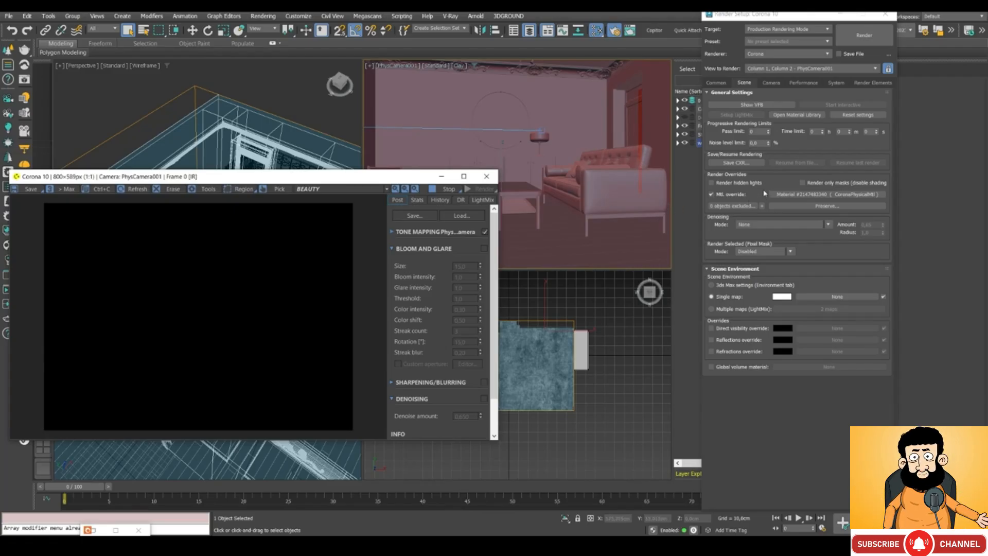
- Set the material override to preserve glass materials, close its settings and reposition the frame buffer
{"action": "left_click", "coordinate": [819, 207]}
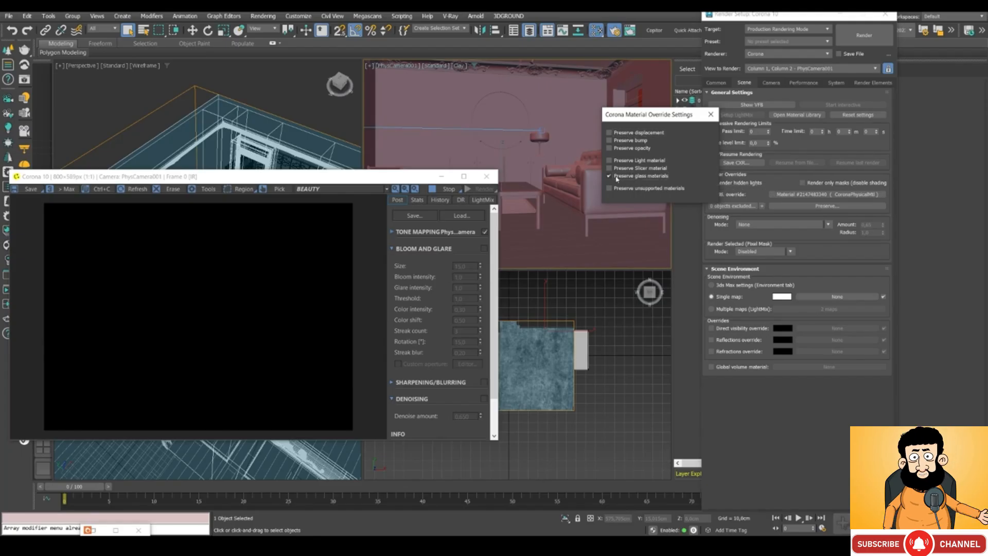
{"action": "left_click", "coordinate": [633, 177]}
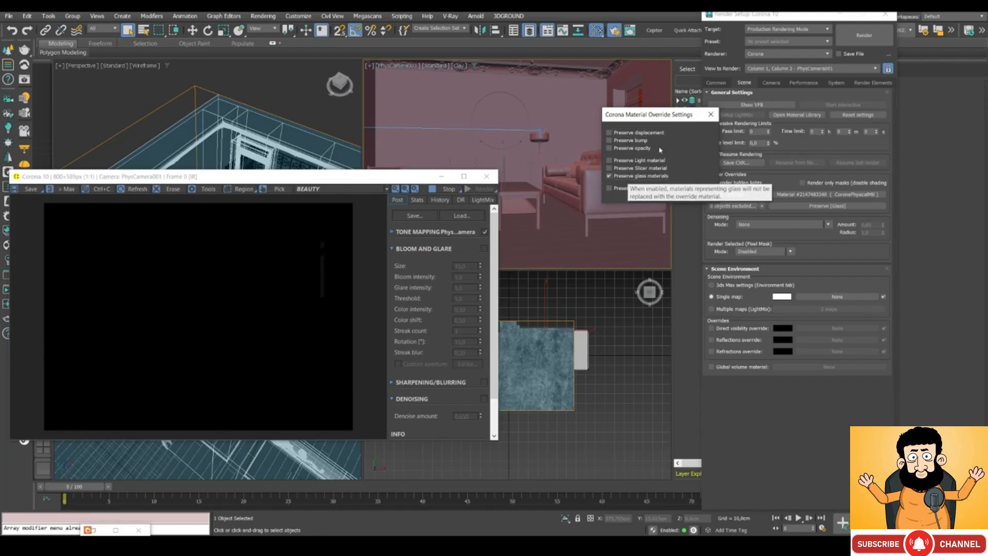
{"action": "left_click_drag", "start_coordinate": [632, 116], "coordinate": [582, 194]}
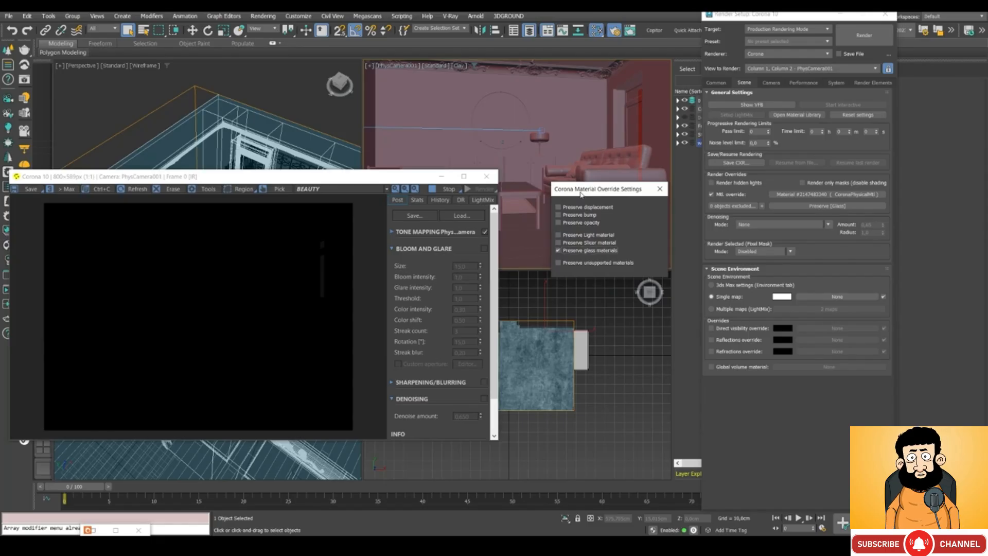
{"action": "left_click", "coordinate": [660, 190]}
{"action": "left_click", "coordinate": [330, 179]}
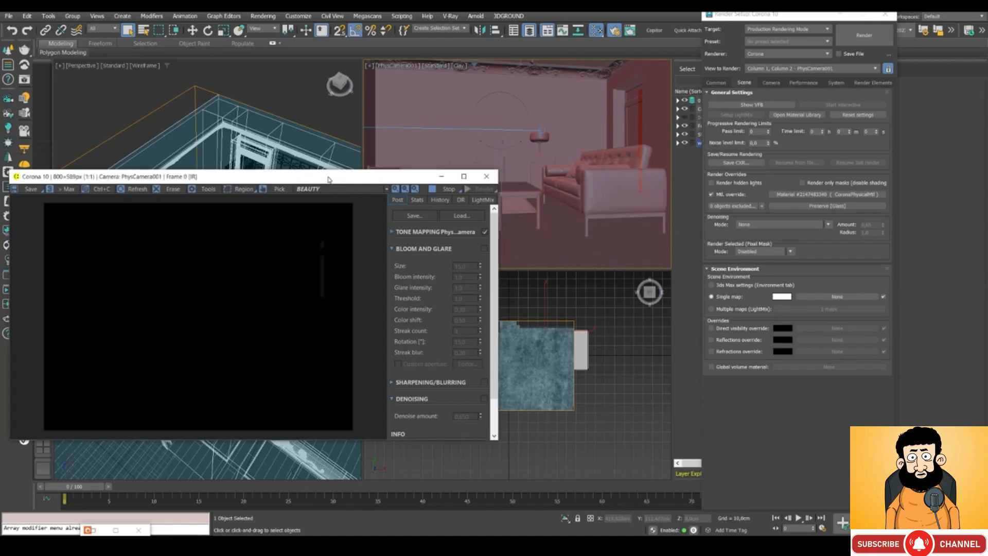
{"action": "left_click_drag", "start_coordinate": [329, 180], "coordinate": [398, 186]}
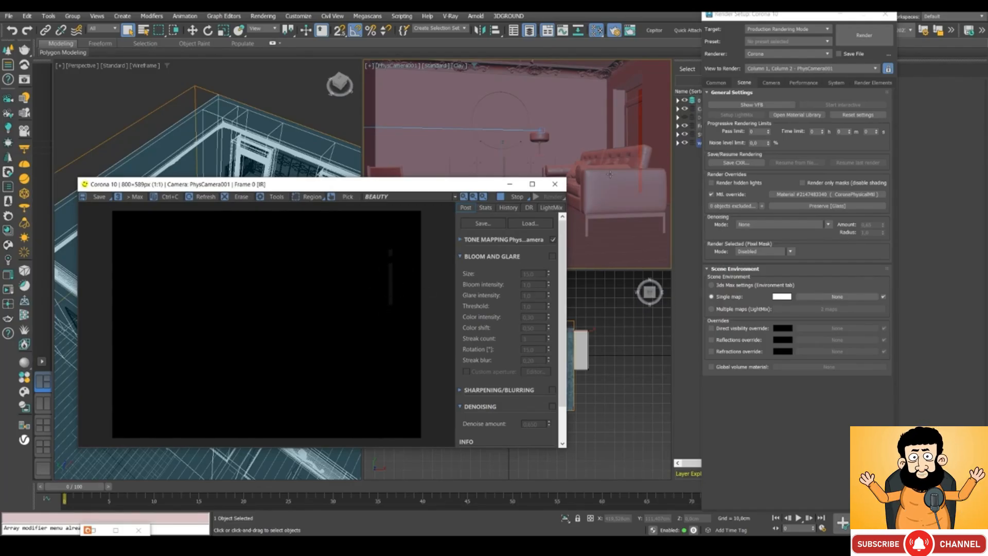
- Exclude the window glass object from the material override, delete that glass from the scene and bring the frame buffer back up
{"action": "left_click", "coordinate": [635, 116]}
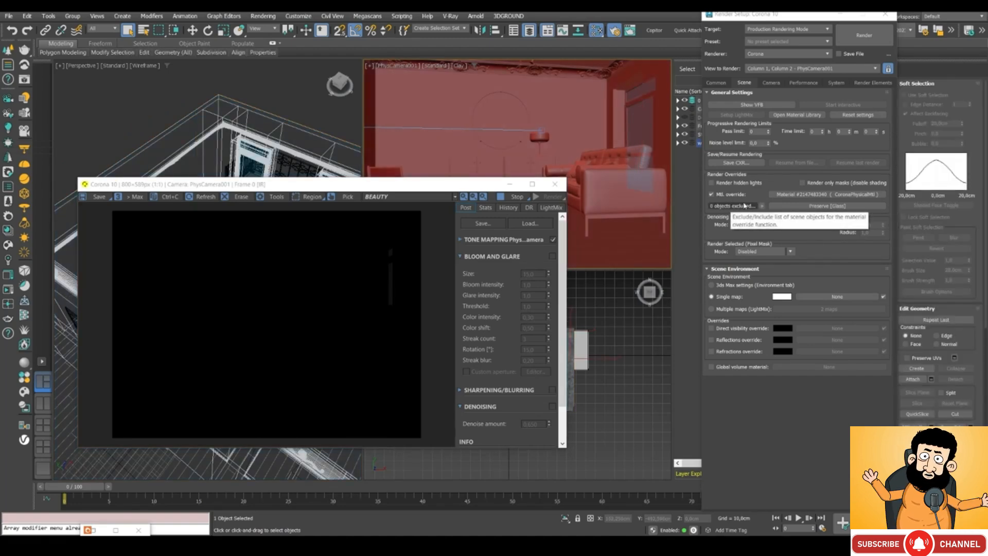
{"action": "left_click", "coordinate": [763, 207]}
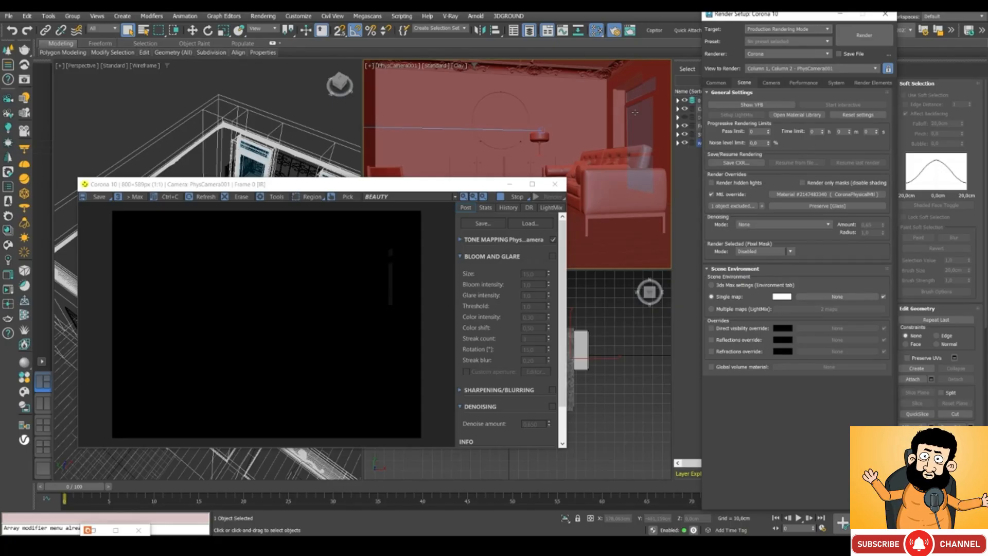
{"action": "left_click_drag", "start_coordinate": [433, 187], "coordinate": [430, 285]}
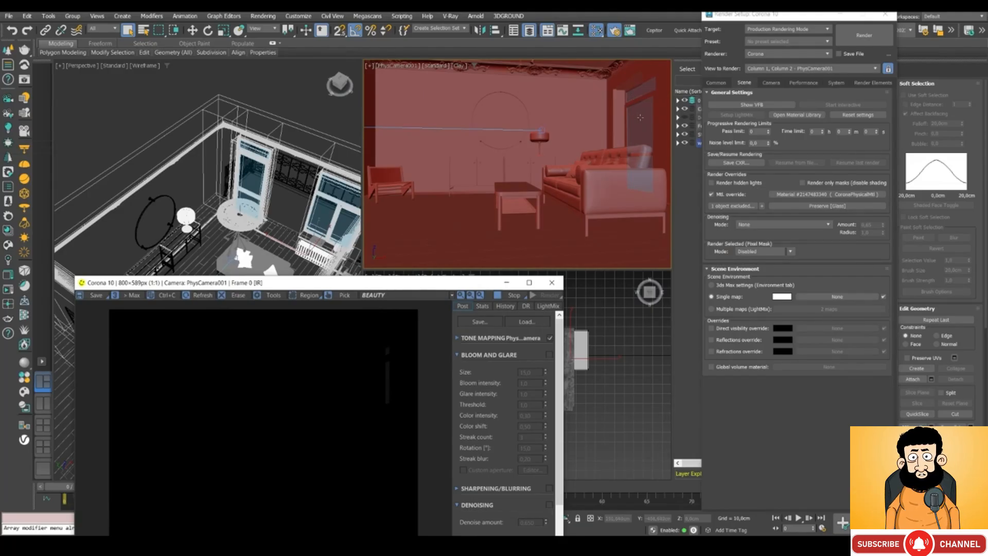
{"action": "key", "text": "Delete"}
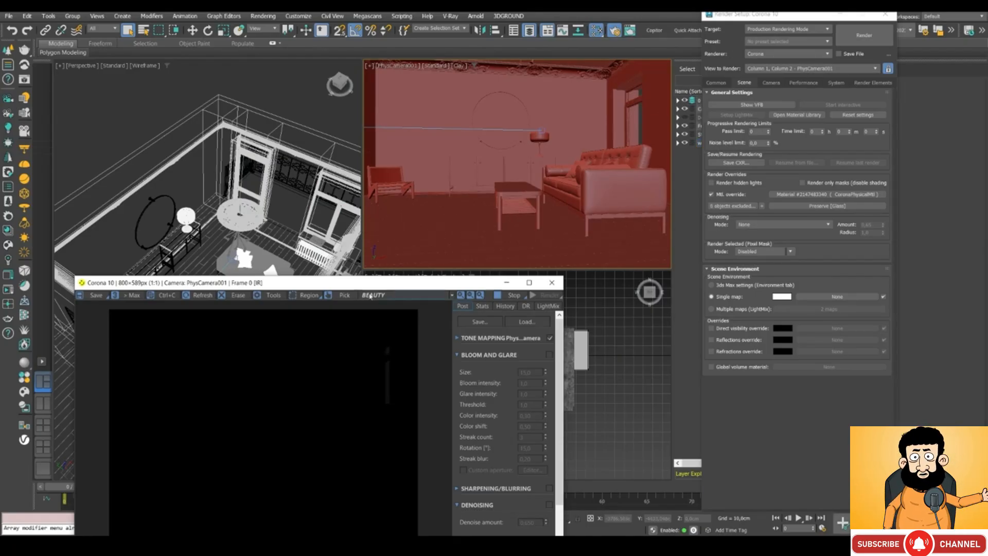
{"action": "left_click_drag", "start_coordinate": [309, 282], "coordinate": [382, 126]}
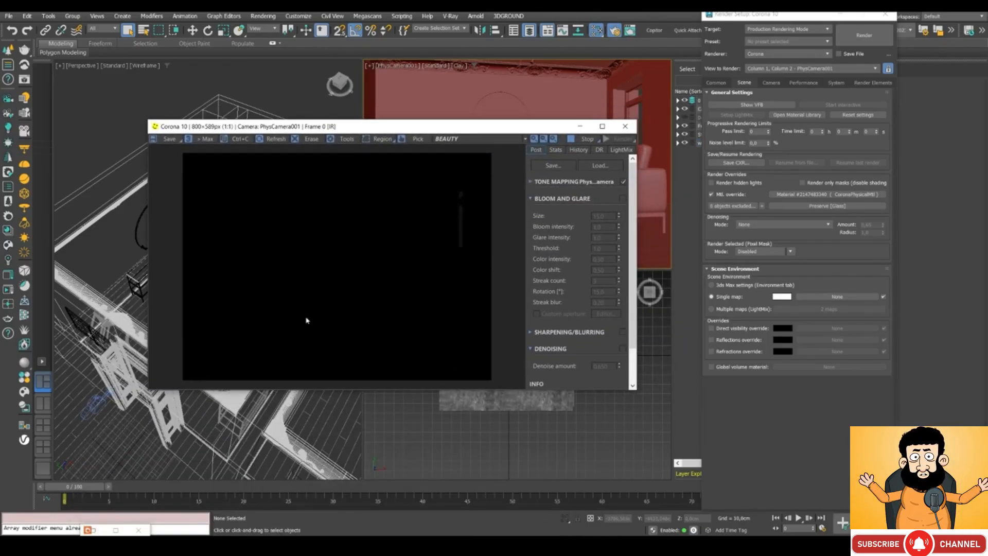
- Minimize the render setup and expand the frame buffer's tone mapping settings
{"action": "left_click", "coordinate": [841, 15]}
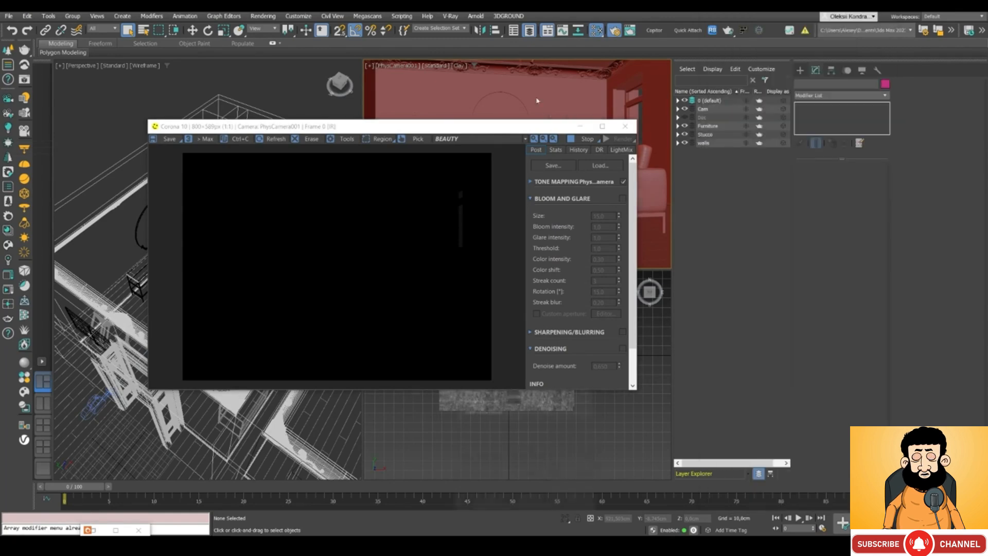
{"action": "left_click", "coordinate": [407, 69]}
{"action": "key", "text": "Escape"}
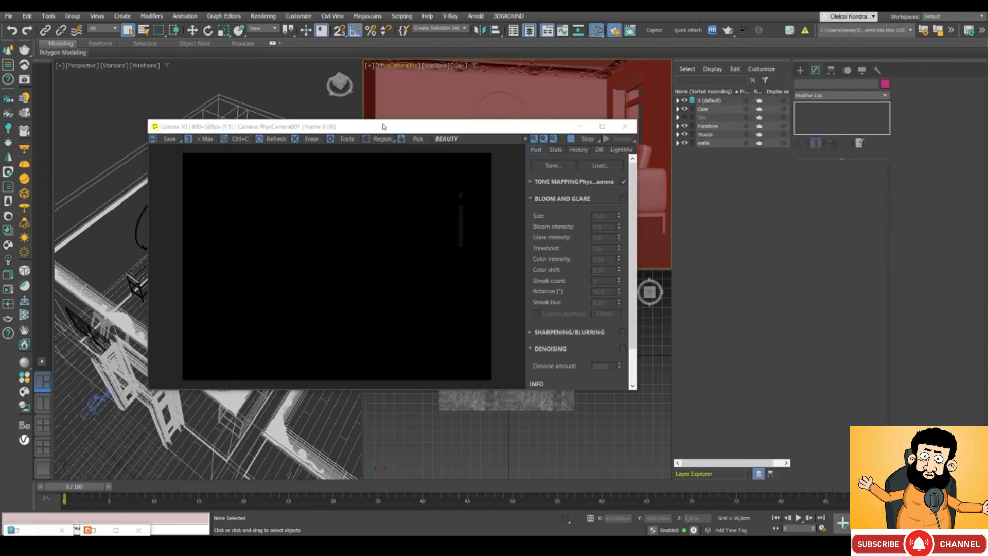
{"action": "left_click_drag", "start_coordinate": [381, 129], "coordinate": [353, 125]}
{"action": "left_click", "coordinate": [505, 177]}
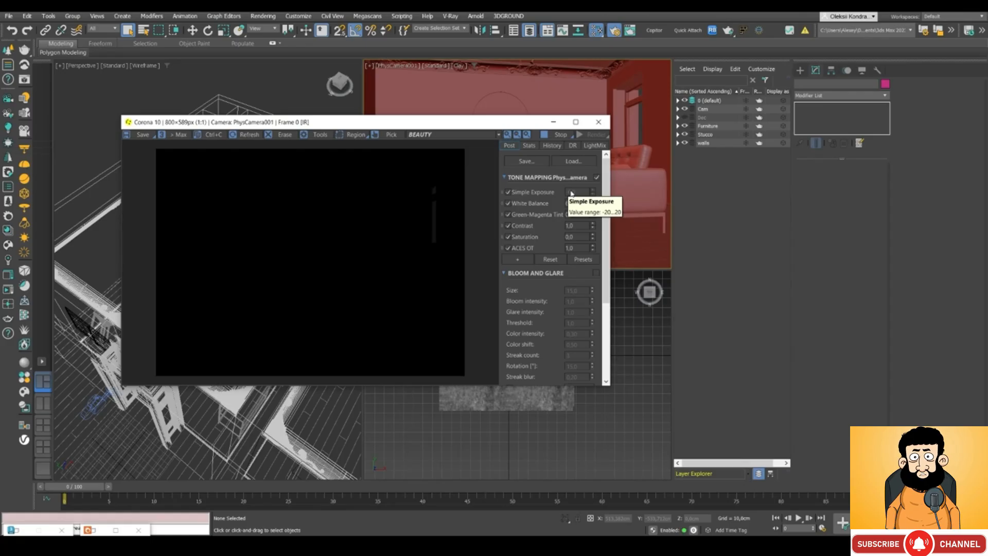
{"action": "left_click_drag", "start_coordinate": [438, 124], "coordinate": [445, 162]}
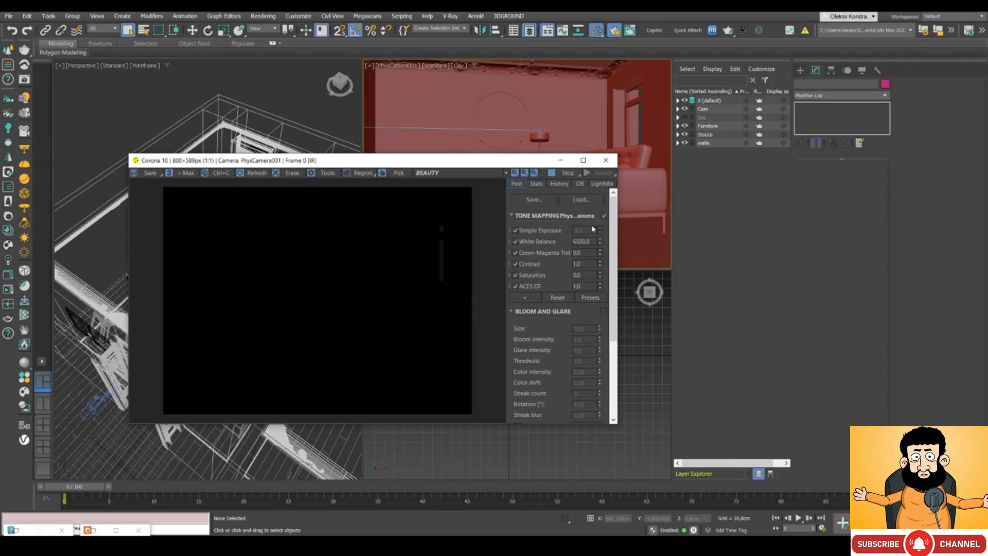
- Select the camera of the active viewport and set its exposure target to 0 EV
{"action": "left_click", "coordinate": [391, 67]}
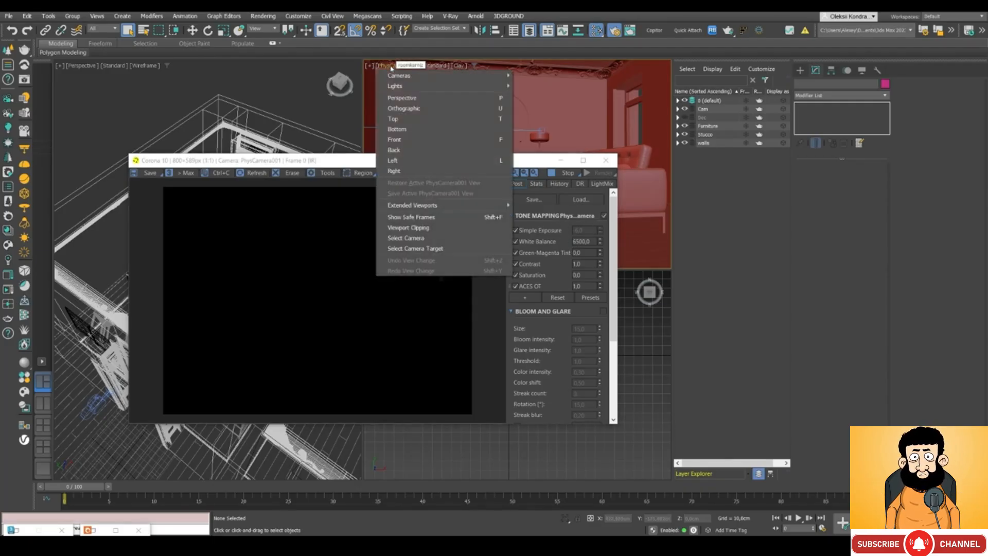
{"action": "left_click", "coordinate": [395, 238]}
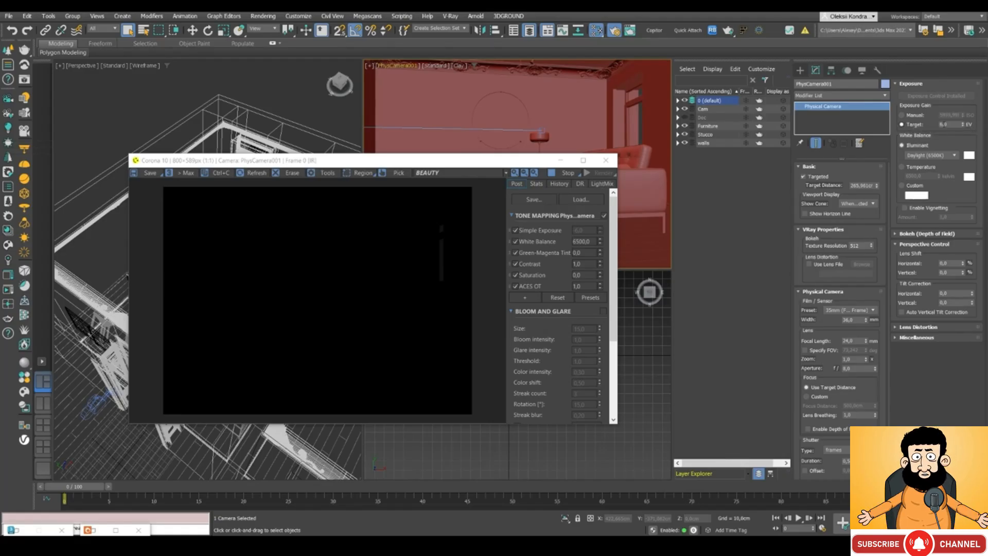
{"action": "double_click", "coordinate": [948, 125]}
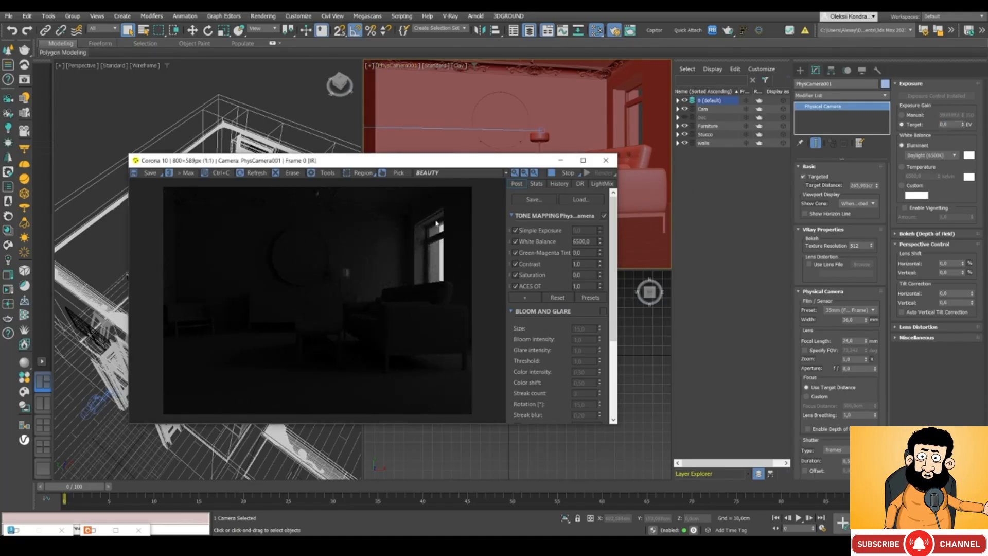
{"action": "left_click_drag", "start_coordinate": [360, 162], "coordinate": [352, 153]}
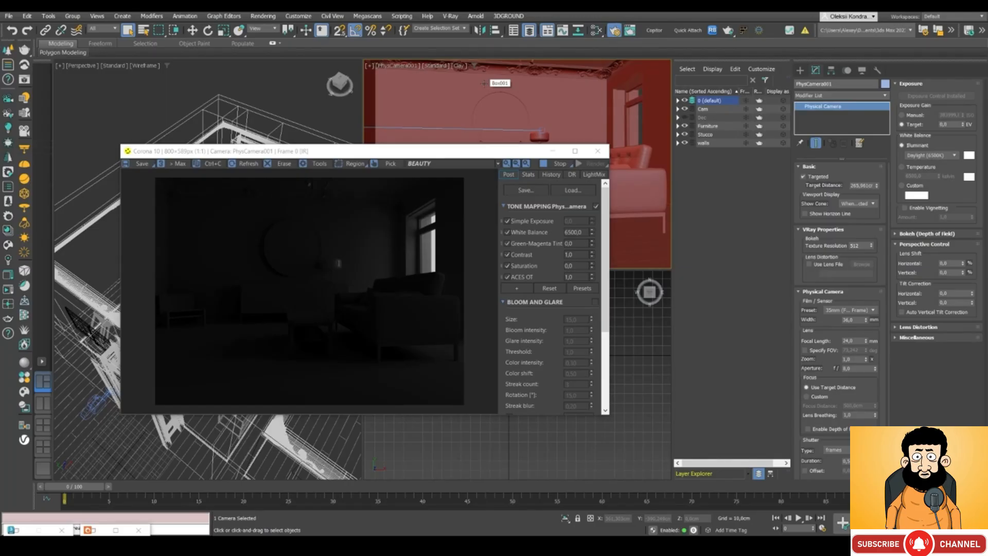
- Open the material editor and the render setup, dismiss the Corona messages and place the override material in the editor as an instance
{"action": "left_click", "coordinate": [596, 32]}
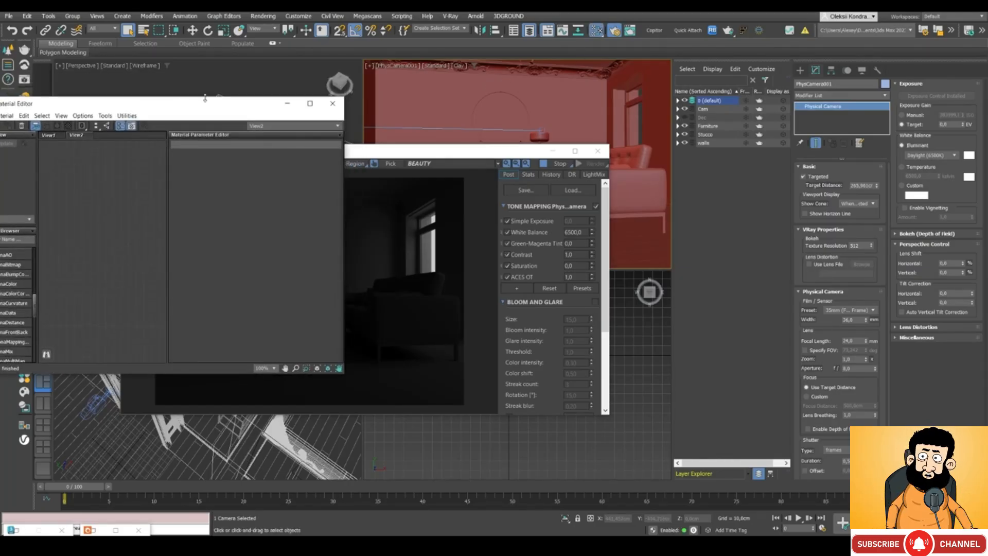
{"action": "left_click", "coordinate": [615, 32]}
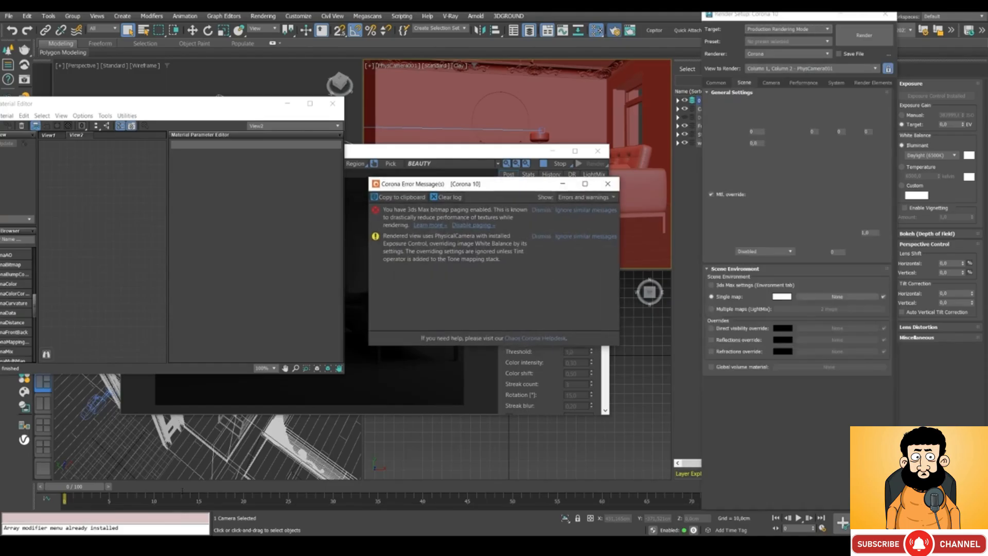
{"action": "left_click", "coordinate": [608, 186]}
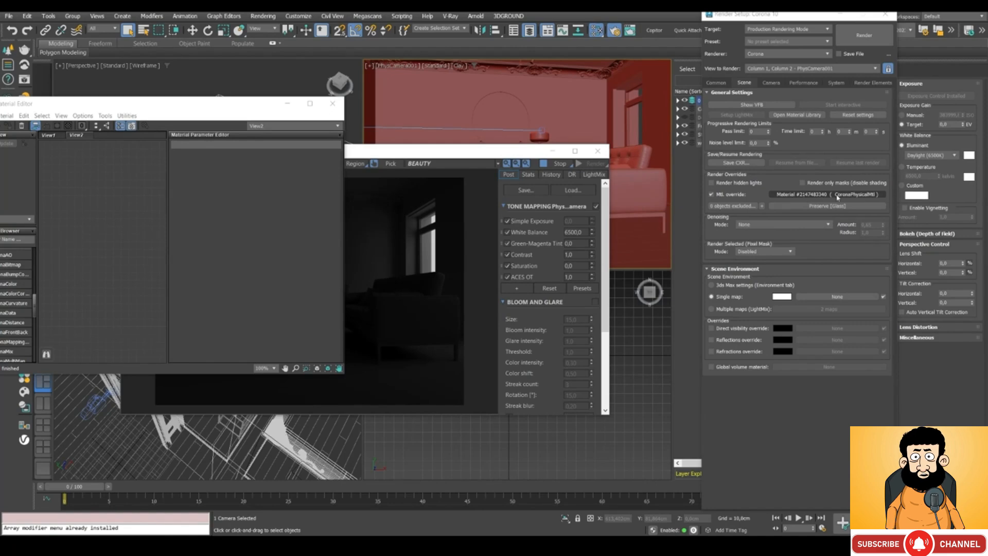
{"action": "left_click_drag", "start_coordinate": [818, 199], "coordinate": [115, 248]}
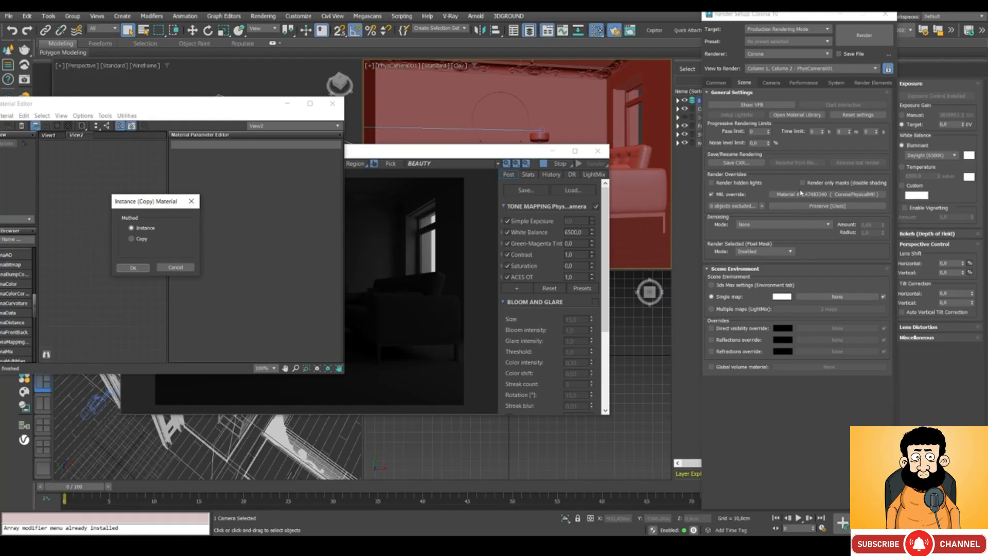
{"action": "left_click", "coordinate": [134, 267]}
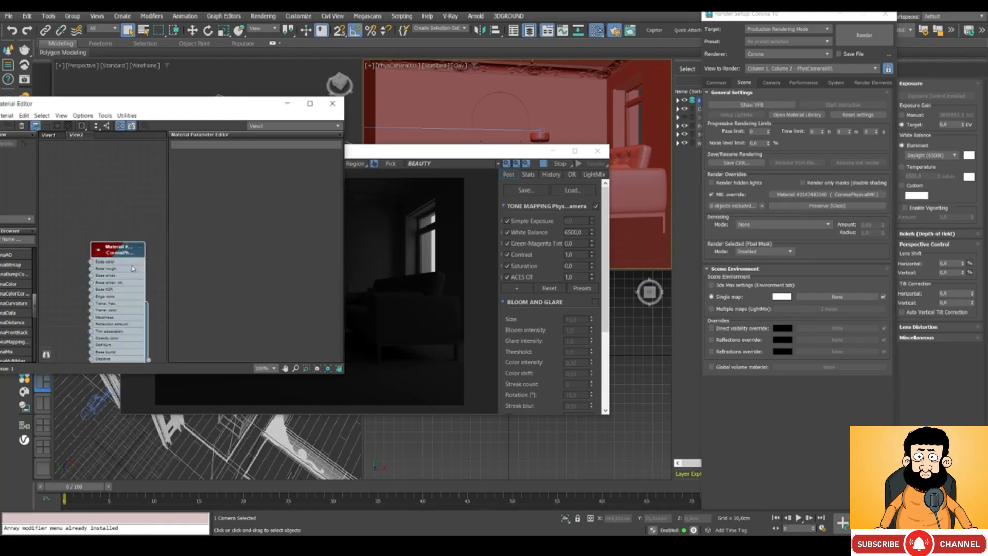
- Show the override material's parameters and open an enlarged preview window of its sample sphere
{"action": "double_click", "coordinate": [104, 253]}
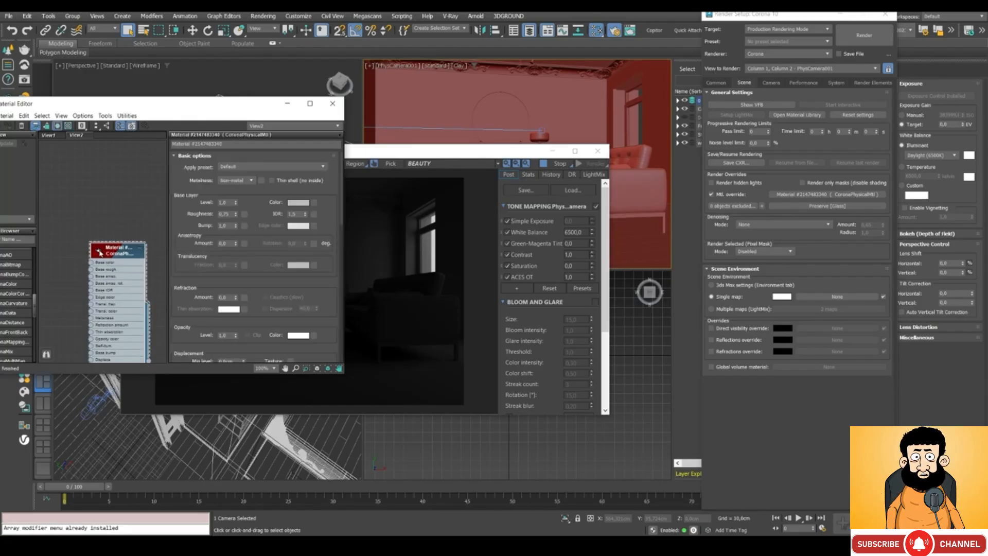
{"action": "right_click", "coordinate": [101, 253]}
{"action": "left_click", "coordinate": [118, 298]}
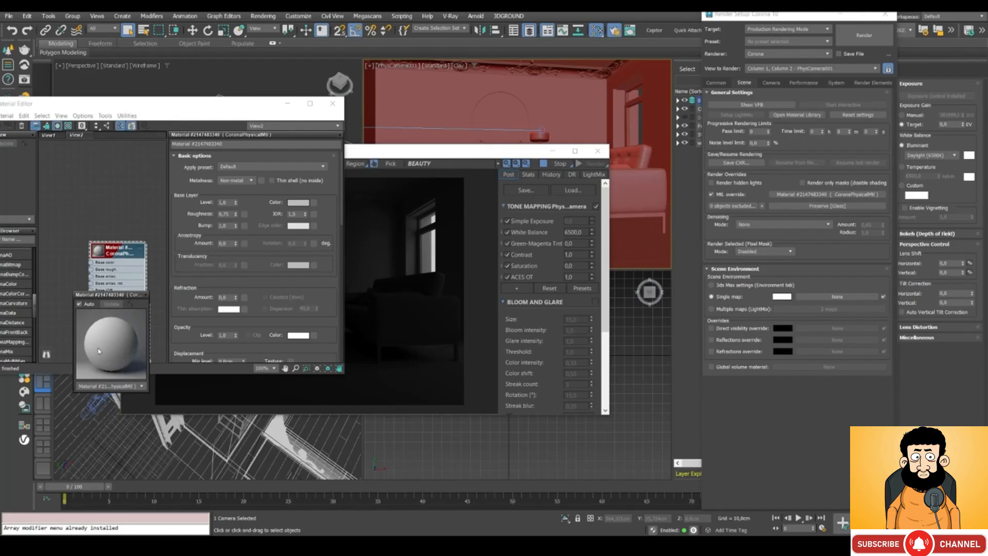
{"action": "left_click_drag", "start_coordinate": [108, 297], "coordinate": [120, 283]}
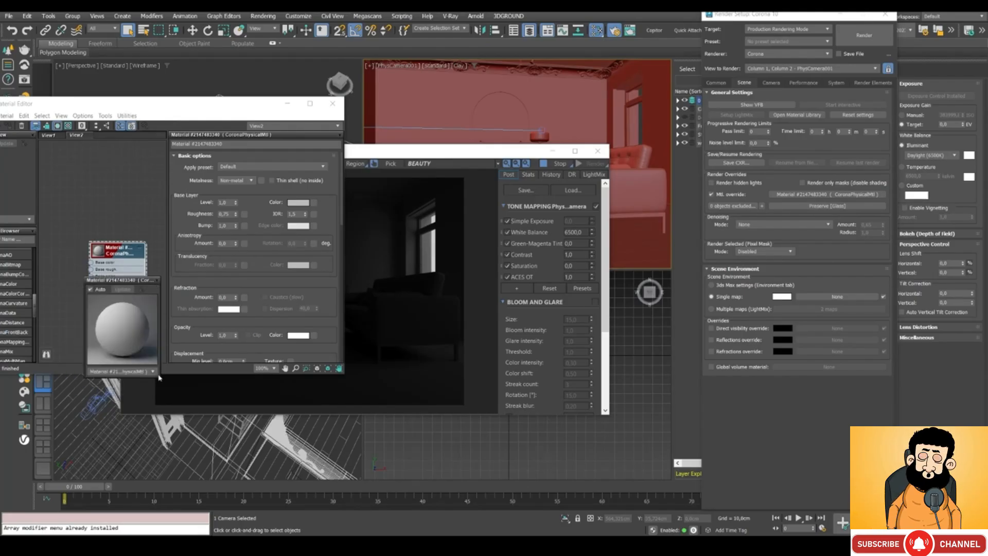
{"action": "left_click_drag", "start_coordinate": [160, 377], "coordinate": [215, 432]}
- Minimize the material editor, move the frame buffer away from it and restore the editor
{"action": "left_click", "coordinate": [287, 104]}
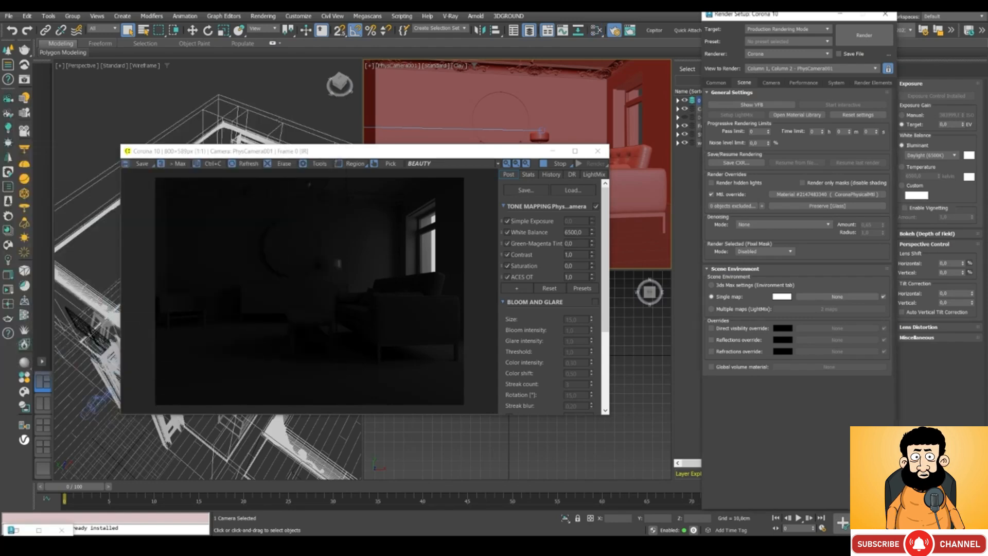
{"action": "left_click_drag", "start_coordinate": [237, 152], "coordinate": [370, 123]}
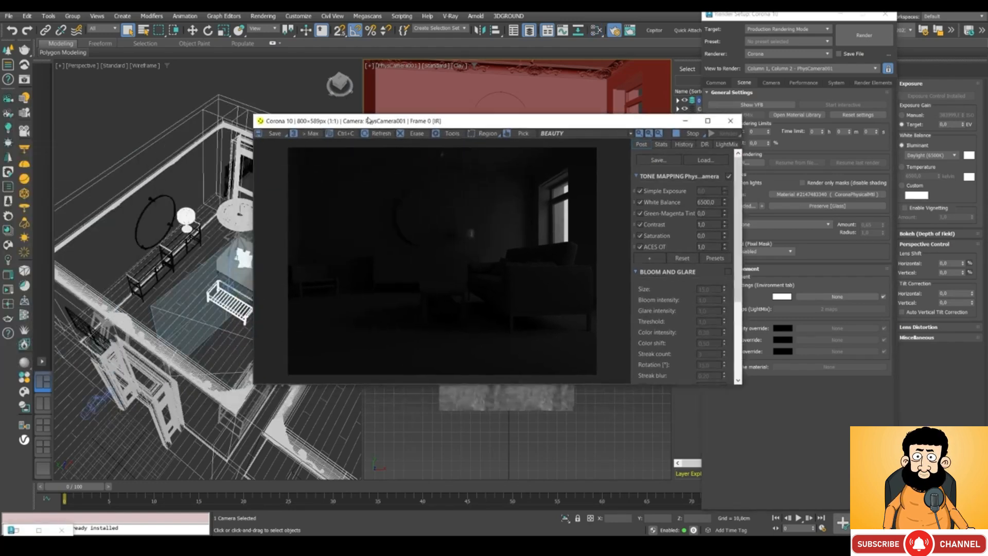
{"action": "double_click", "coordinate": [21, 530]}
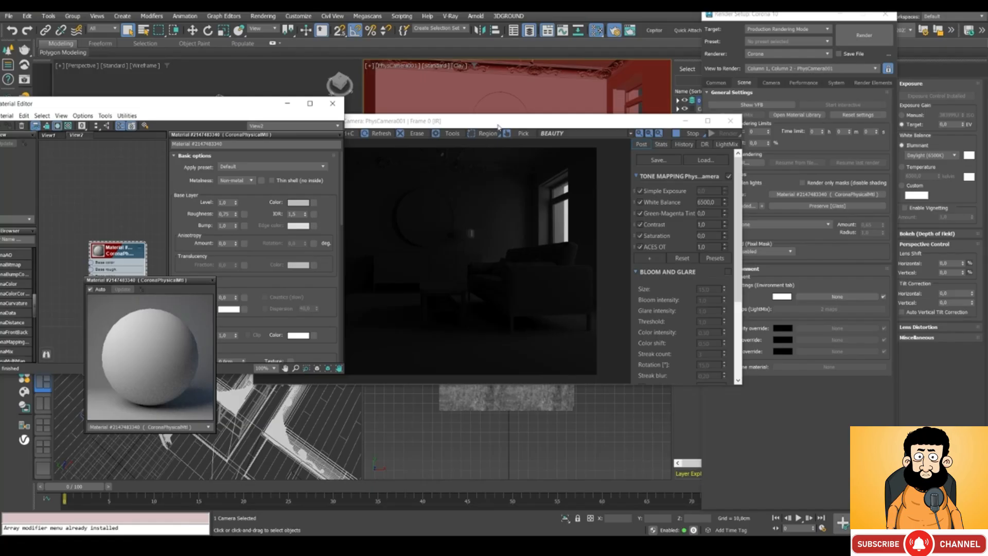
- Set the camera's exposure target to -2 EV and close the Corona message window
{"action": "double_click", "coordinate": [950, 124]}
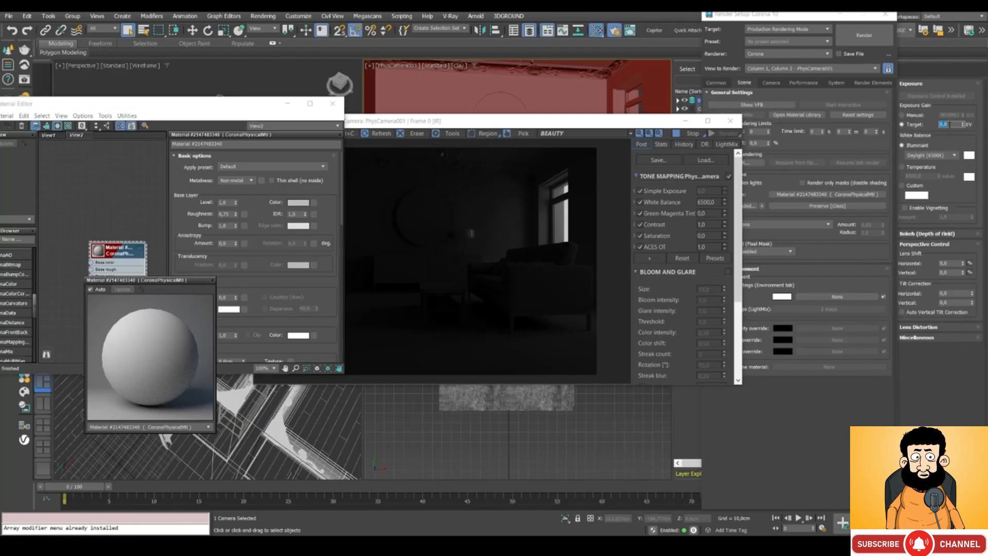
{"action": "key", "text": "BackSpace"}
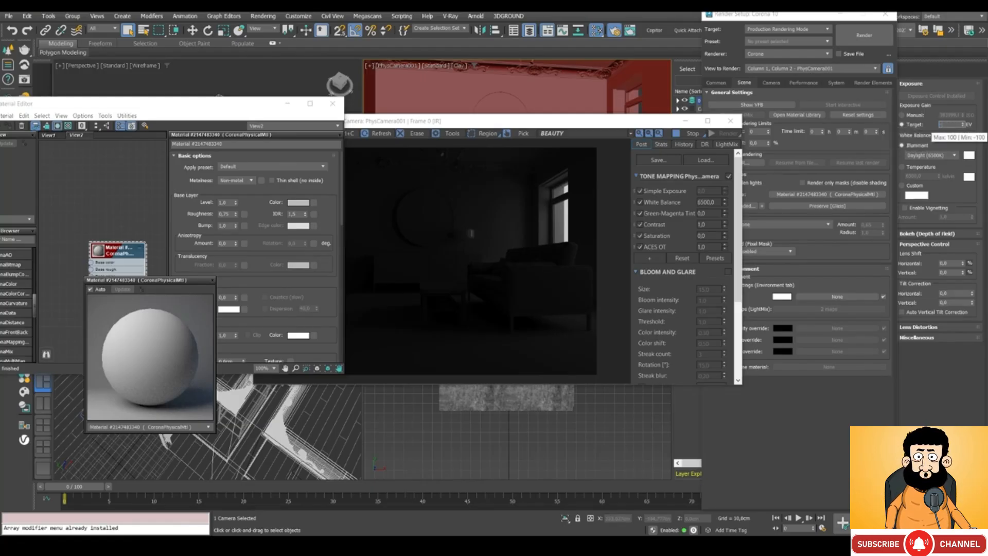
{"action": "type", "text": "-2"}
{"action": "key", "text": "Return"}
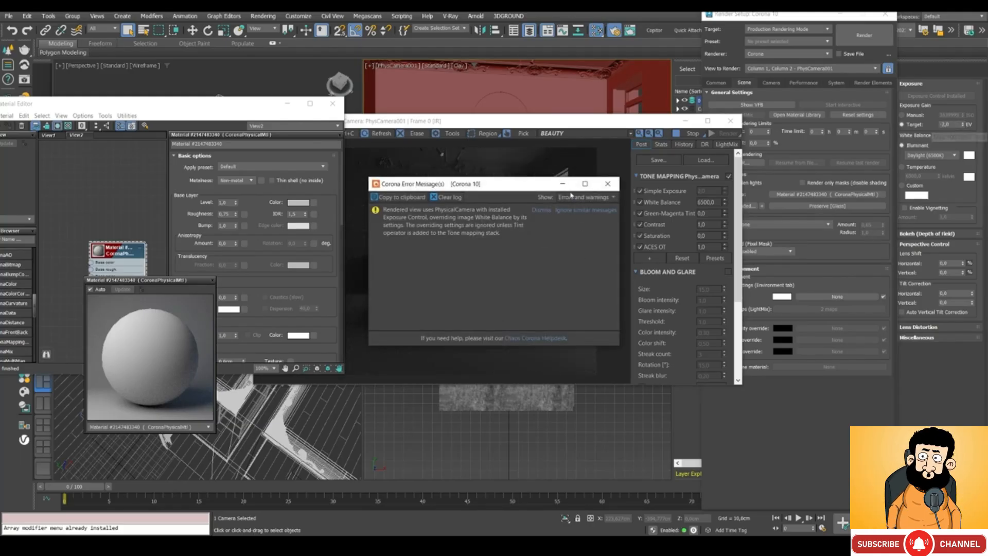
{"action": "left_click", "coordinate": [608, 184]}
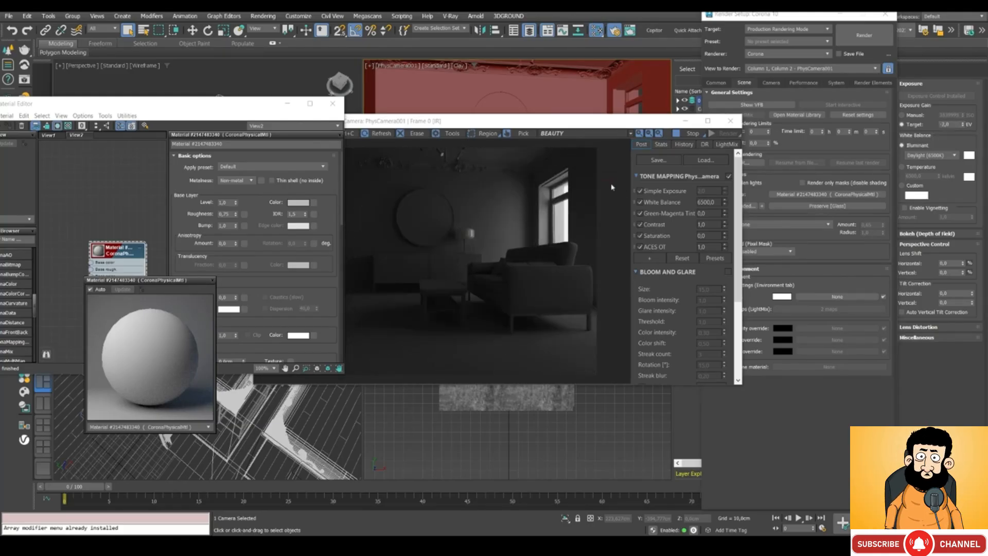
- Set the camera's exposure target to -4 EV and have Corona ignore similar exposure messages
{"action": "double_click", "coordinate": [945, 126]}
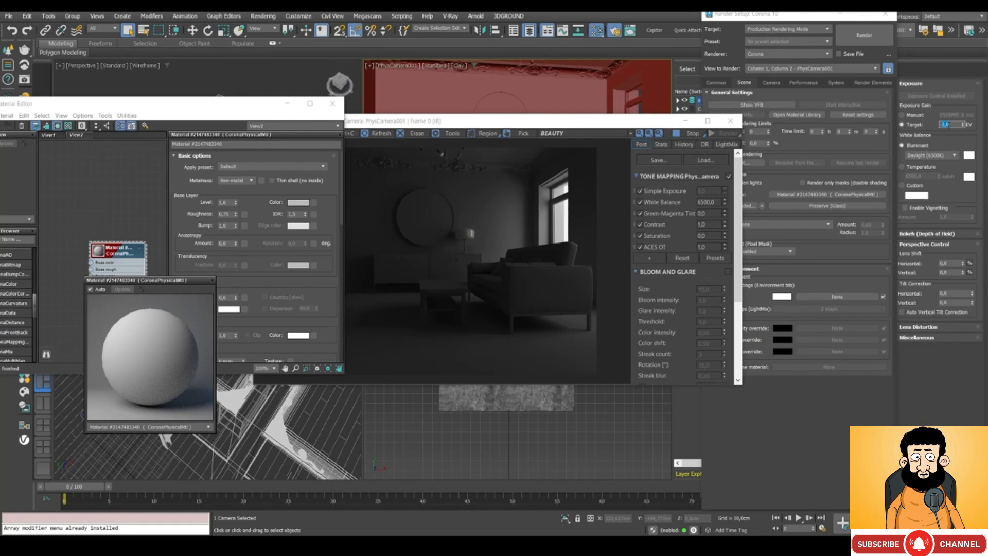
{"action": "type", "text": "-4"}
{"action": "key", "text": "Return"}
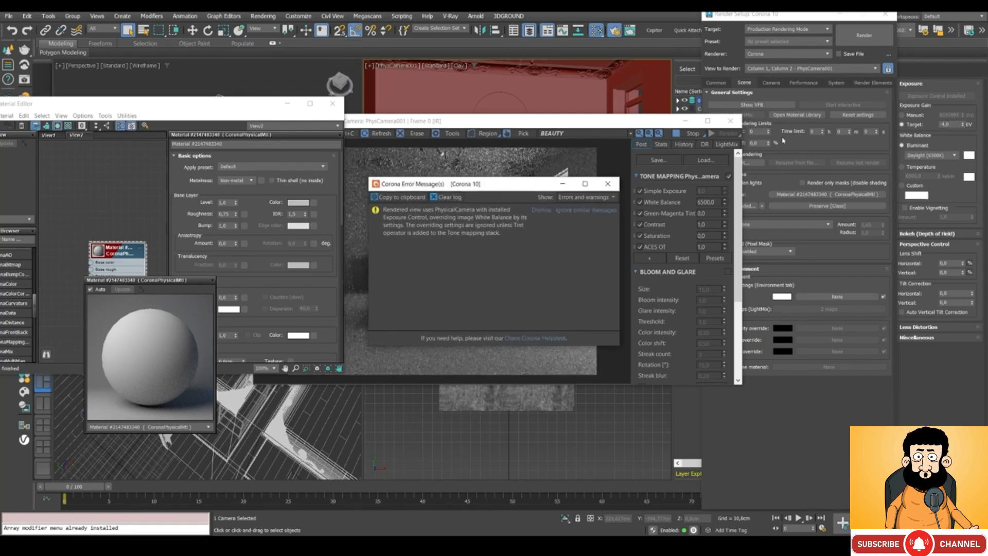
{"action": "left_click", "coordinate": [570, 210]}
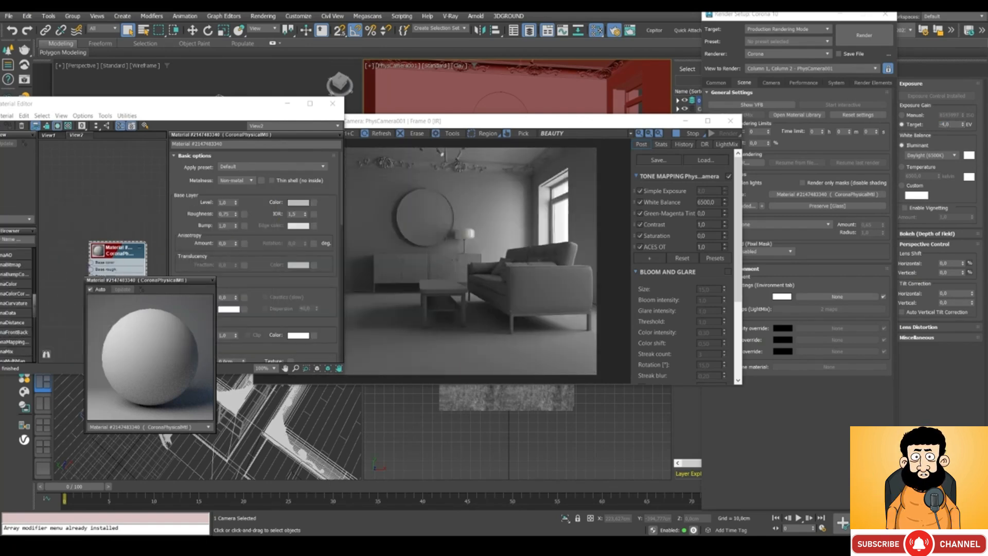
- Set the camera's exposure target to -5 EV and bring the frame buffer to the front to view the whole render
{"action": "double_click", "coordinate": [952, 122]}
{"action": "type", "text": "-5"}
{"action": "key", "text": "Return"}
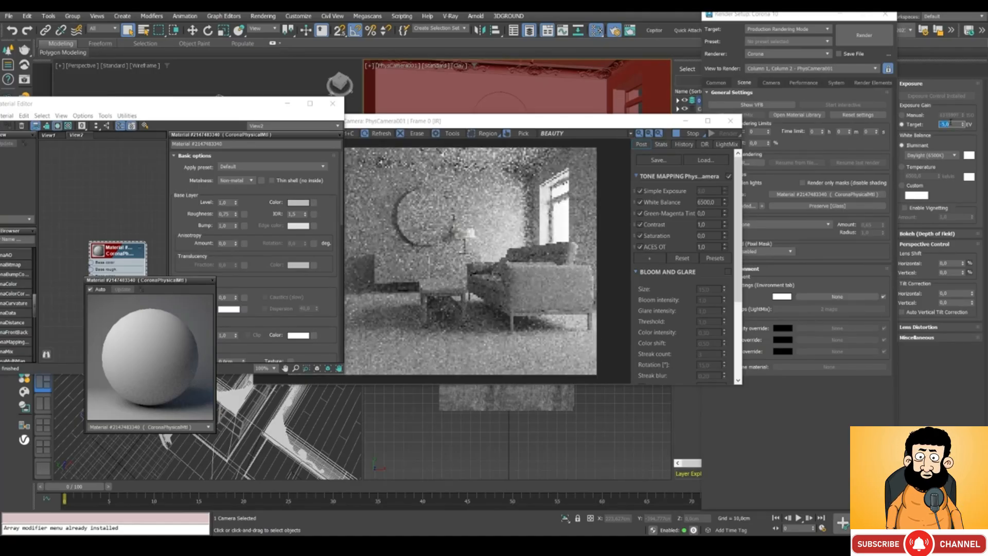
{"action": "left_click_drag", "start_coordinate": [502, 122], "coordinate": [498, 131]}
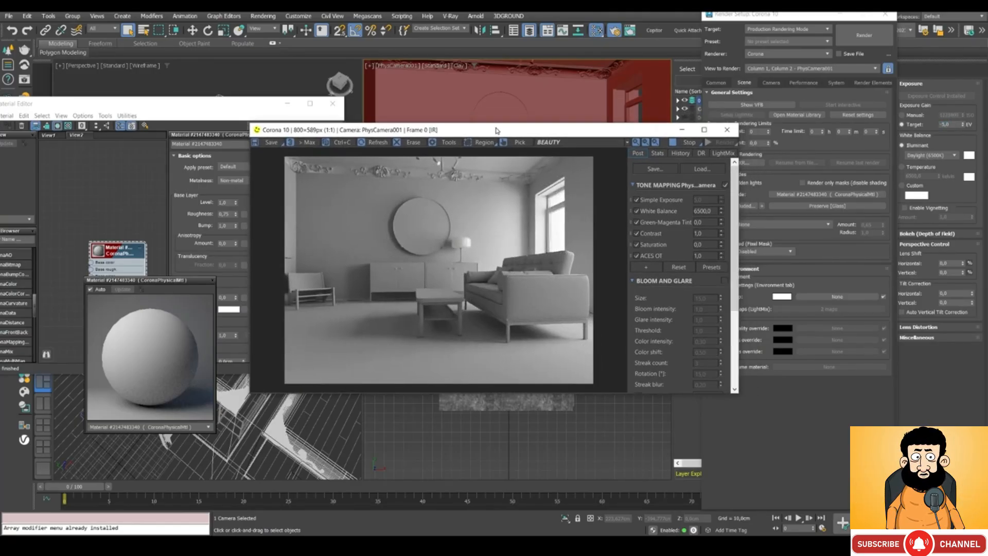
- Turn off fast preview denoising during interactive rendering, then show the common render parameters with the frame buffer in front
{"action": "left_click", "coordinate": [804, 84]}
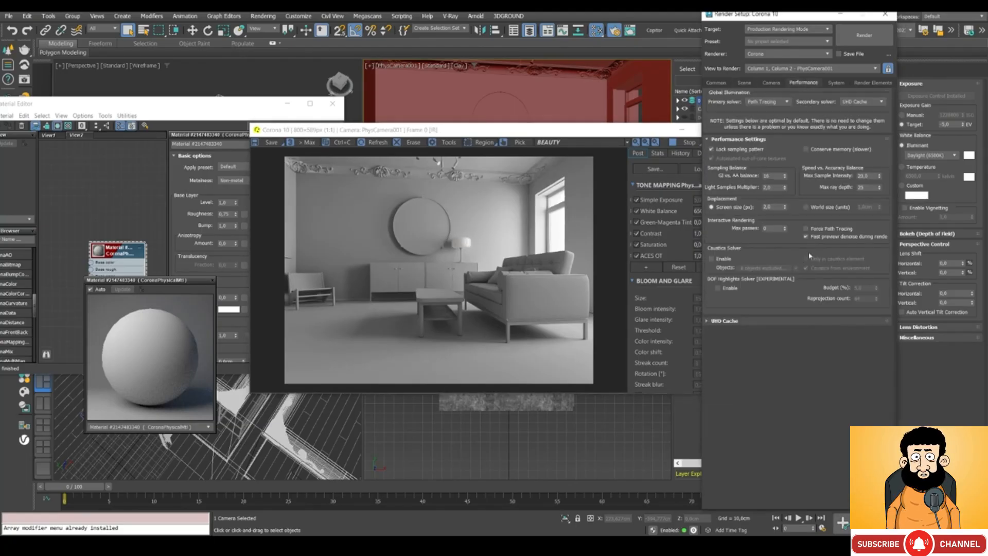
{"action": "left_click", "coordinate": [806, 236]}
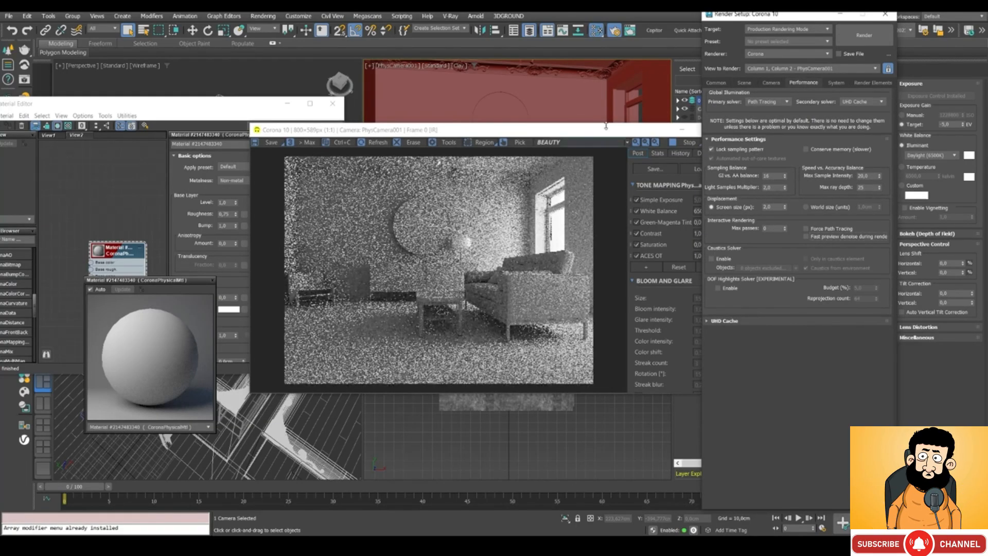
{"action": "left_click", "coordinate": [716, 83]}
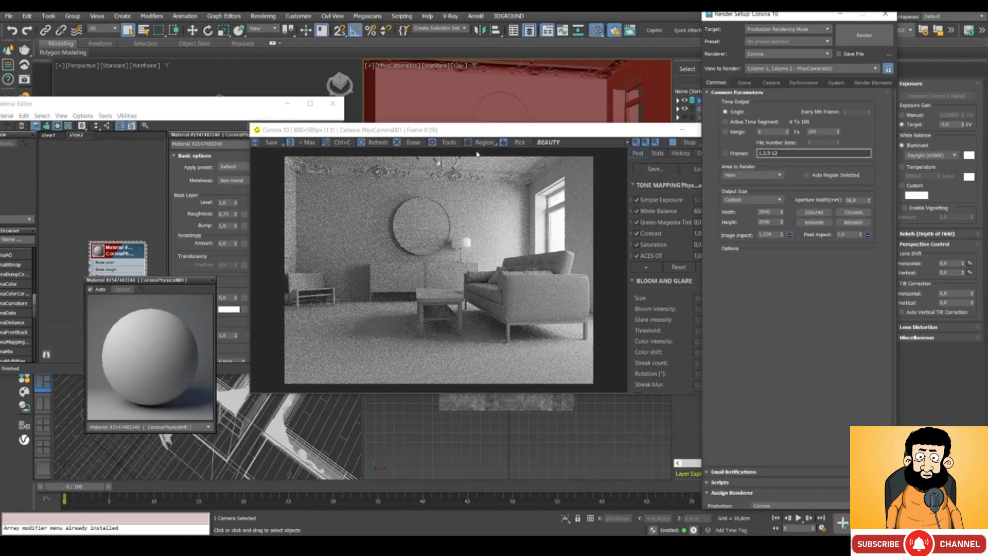
{"action": "left_click_drag", "start_coordinate": [441, 138], "coordinate": [440, 154]}
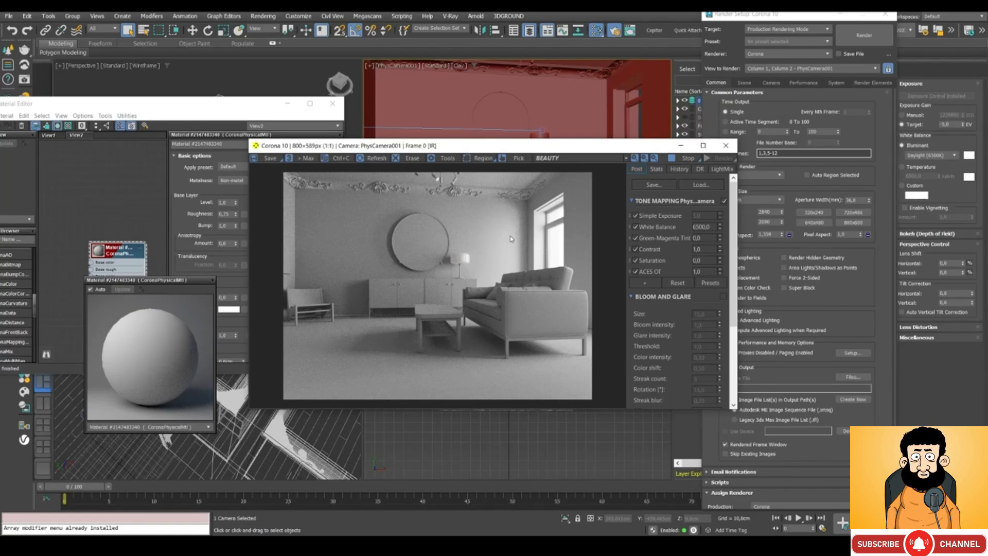
{"action": "left_click_drag", "start_coordinate": [444, 150], "coordinate": [476, 147]}
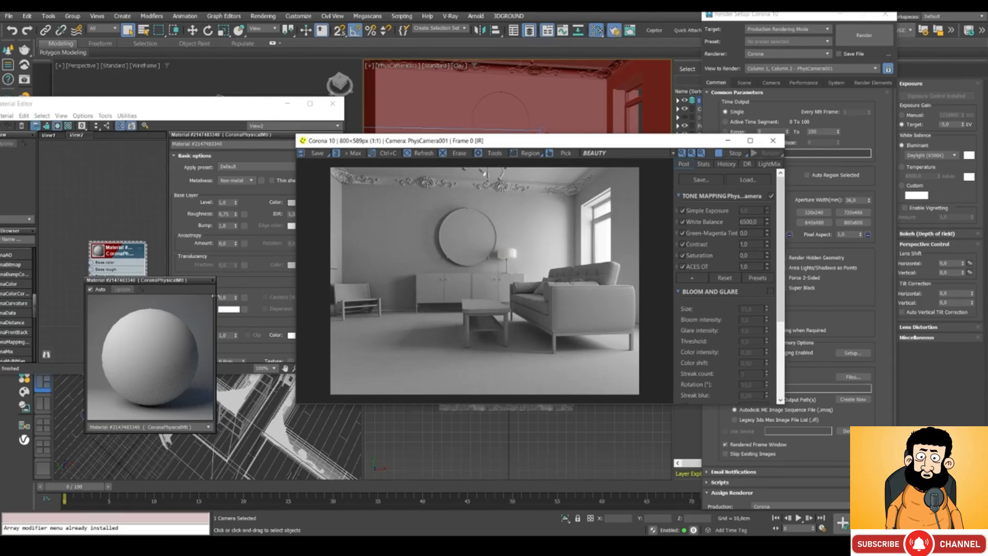
- Close the enlarged material preview and darken the override material's base color to a value of 92
{"action": "left_click", "coordinate": [212, 281]}
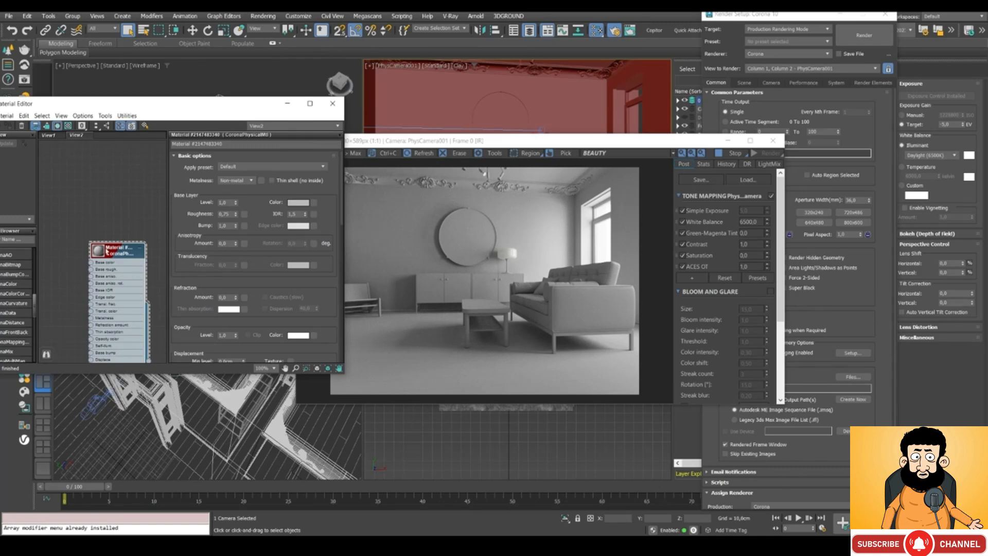
{"action": "left_click_drag", "start_coordinate": [108, 251], "coordinate": [108, 181]}
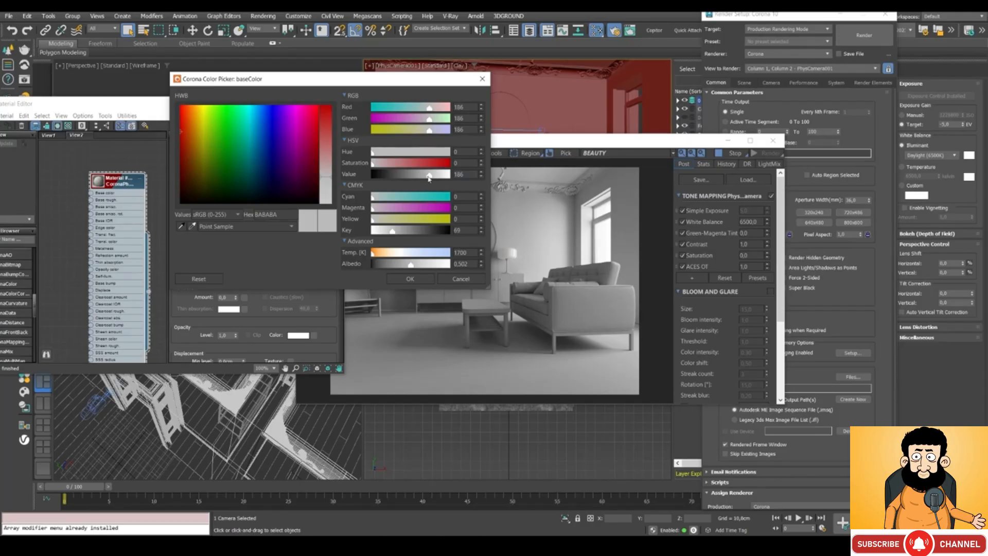
{"action": "left_click_drag", "start_coordinate": [426, 179], "coordinate": [401, 180]}
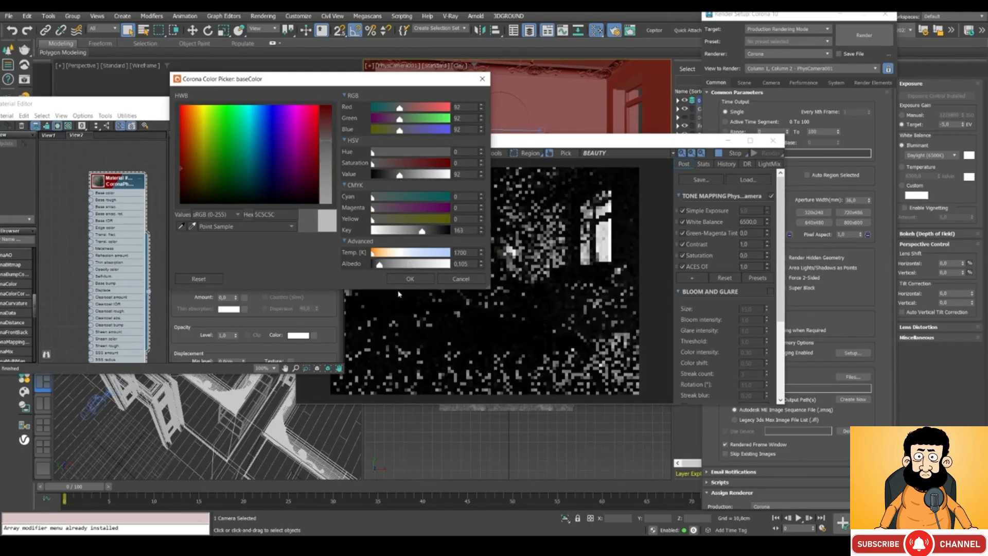
{"action": "left_click", "coordinate": [411, 278]}
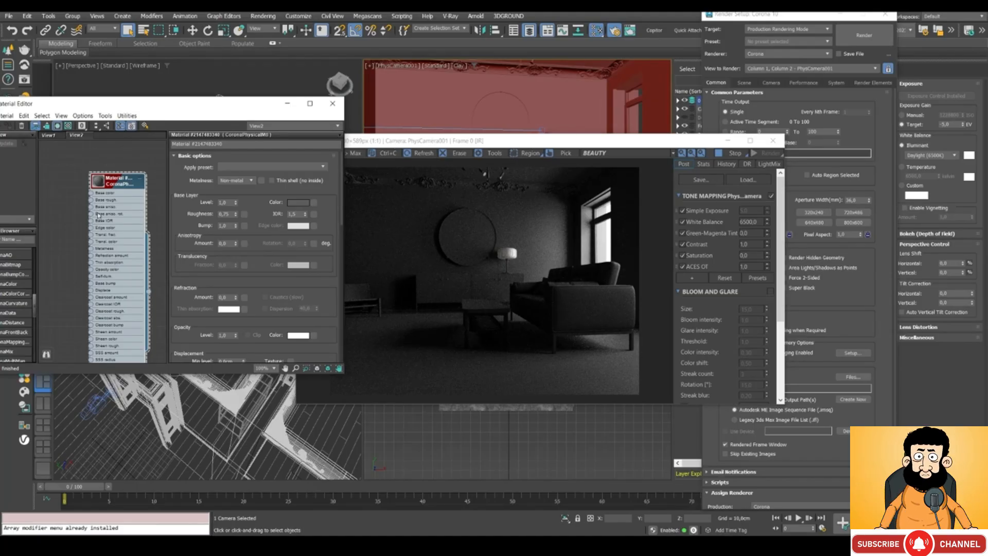
- Darken the override material's base color almost to black, with a value of about 20
{"action": "left_click", "coordinate": [299, 207]}
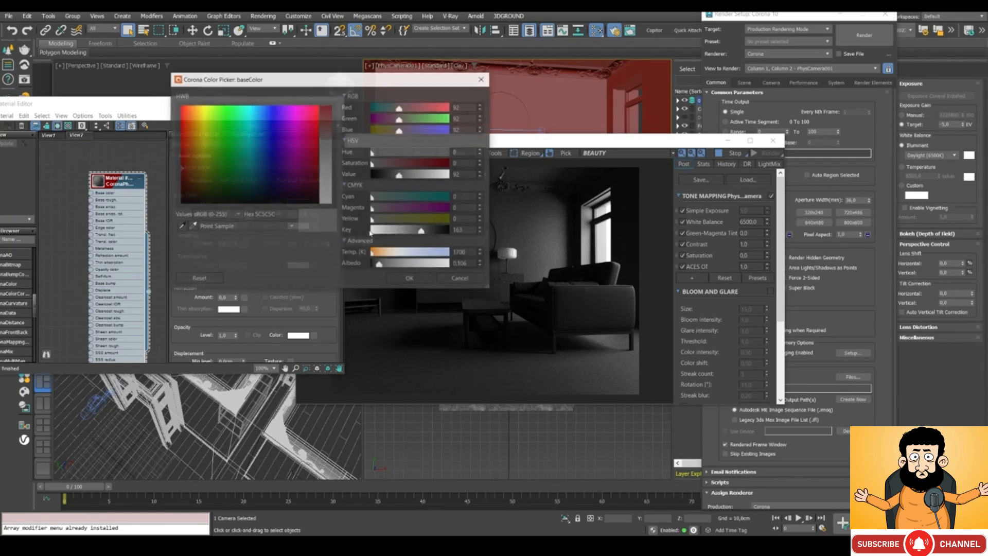
{"action": "left_click", "coordinate": [380, 175]}
{"action": "left_click_drag", "start_coordinate": [380, 177], "coordinate": [378, 177]}
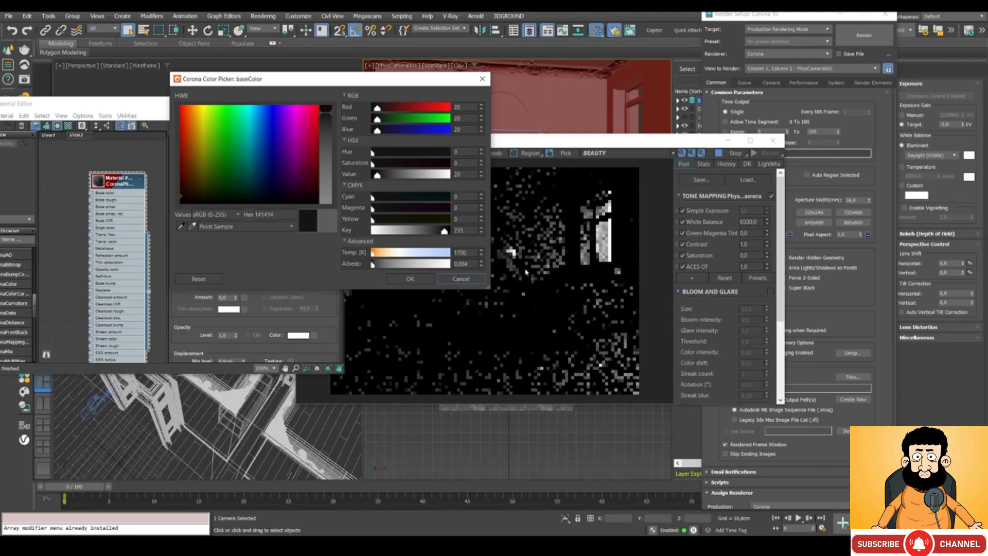
{"action": "left_click", "coordinate": [410, 279]}
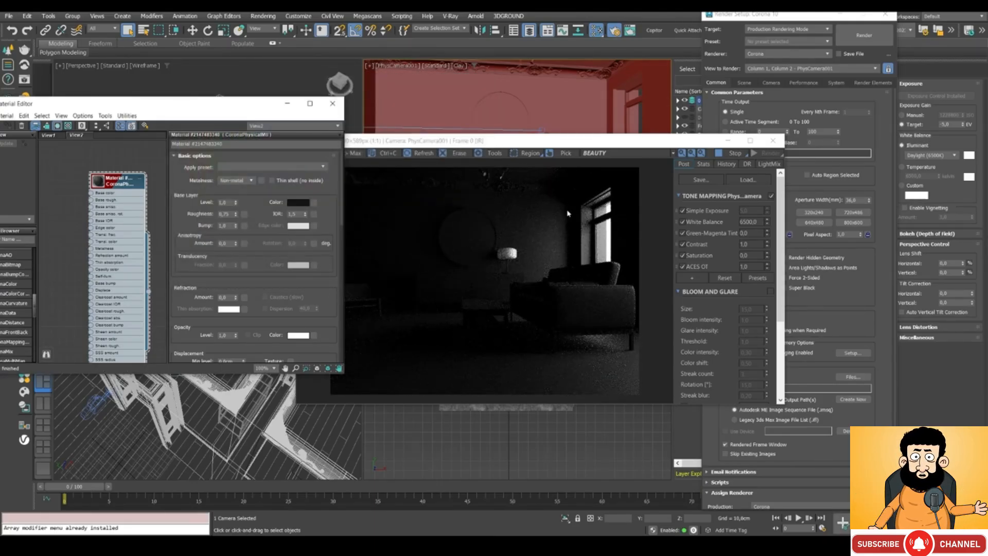
- Lighten the override material's base color to a value of 179 and move the frame buffer clear of the material editor
{"action": "left_click", "coordinate": [298, 203]}
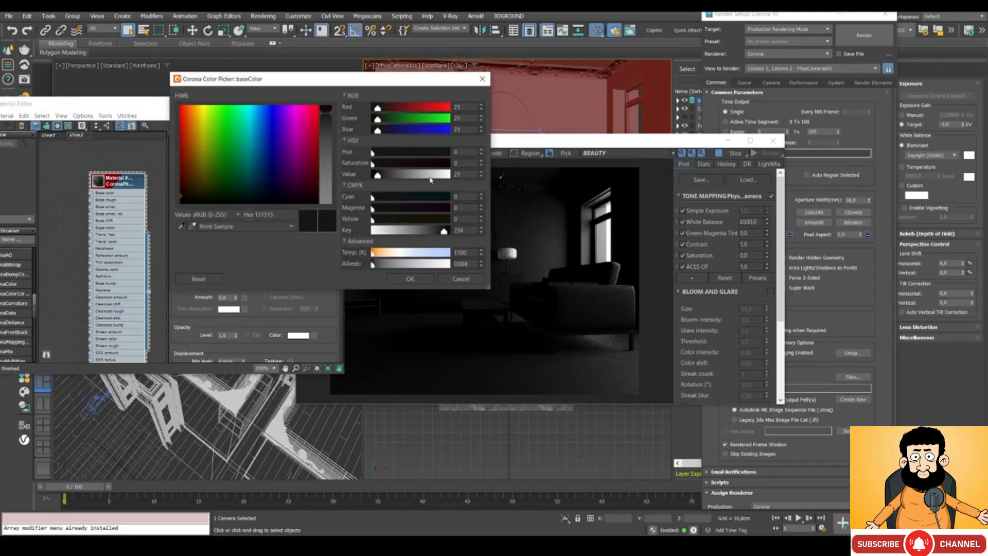
{"action": "left_click", "coordinate": [430, 178]}
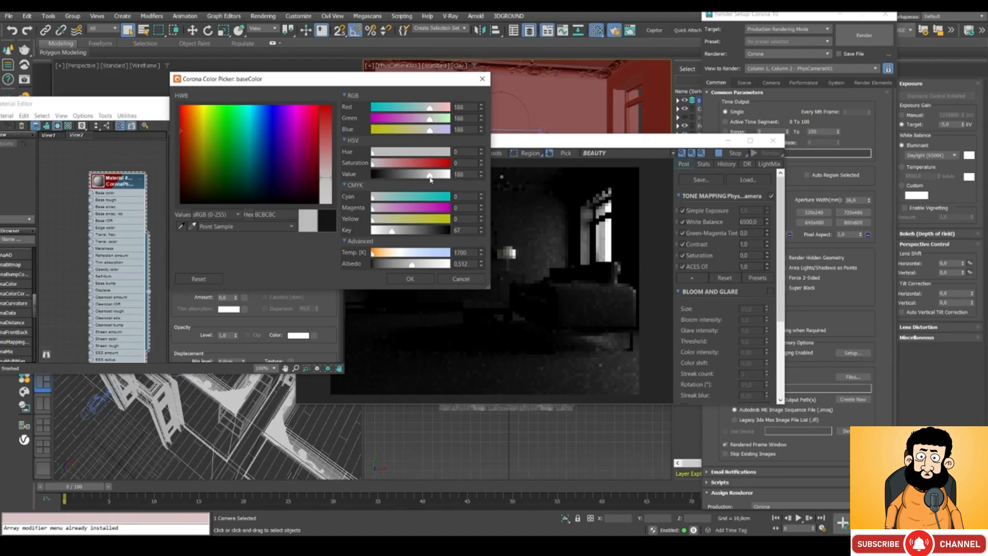
{"action": "left_click_drag", "start_coordinate": [430, 178], "coordinate": [427, 178]}
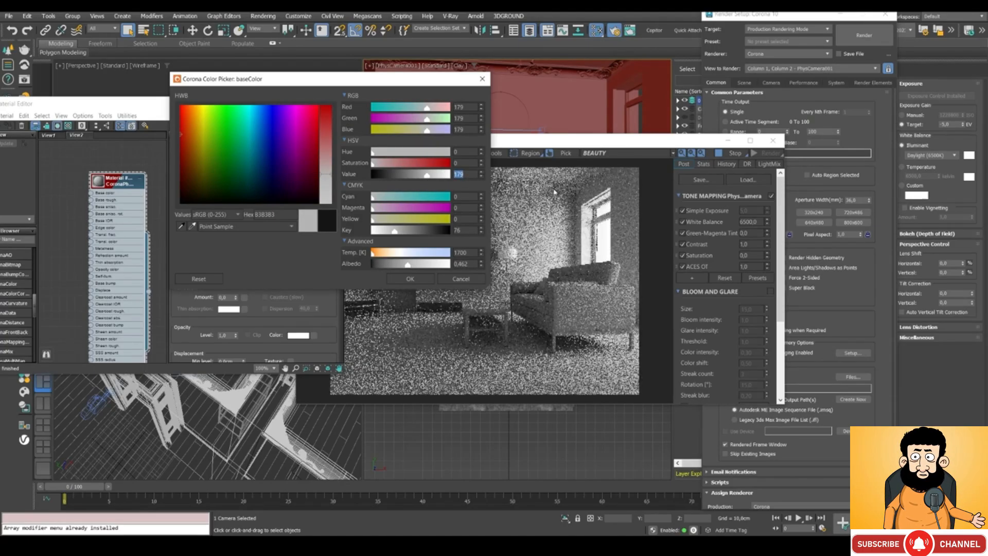
{"action": "left_click", "coordinate": [410, 278]}
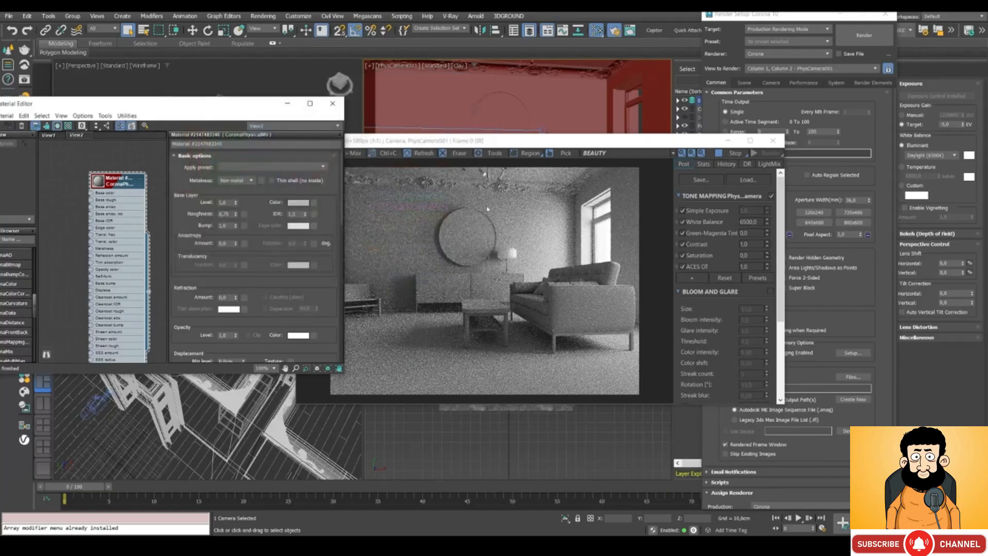
{"action": "left_click_drag", "start_coordinate": [413, 143], "coordinate": [434, 143]}
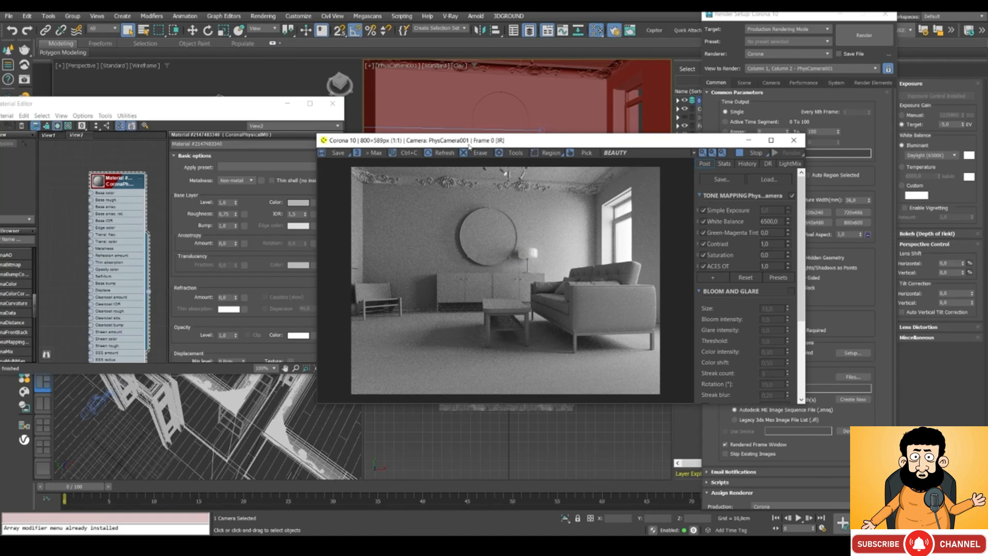
{"action": "left_click_drag", "start_coordinate": [470, 146], "coordinate": [447, 161]}
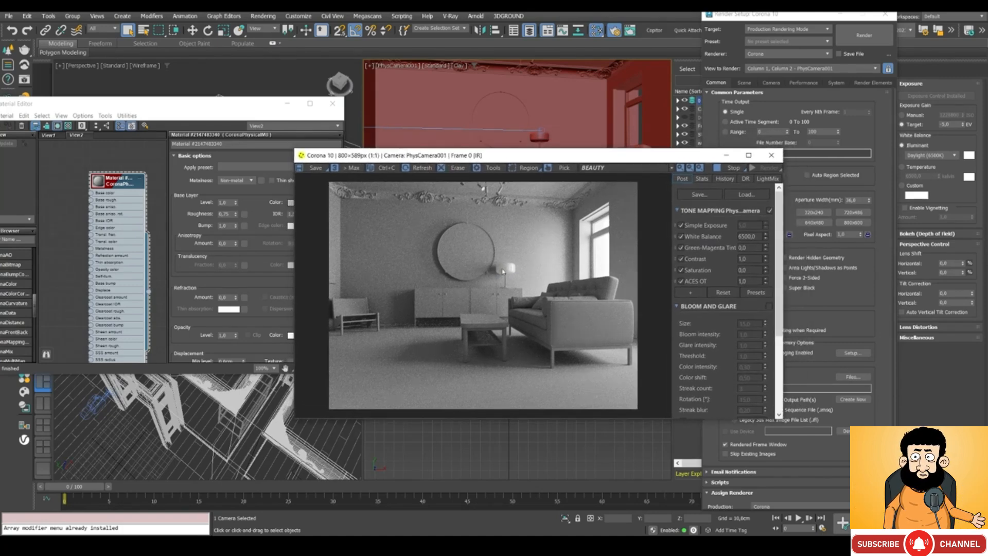
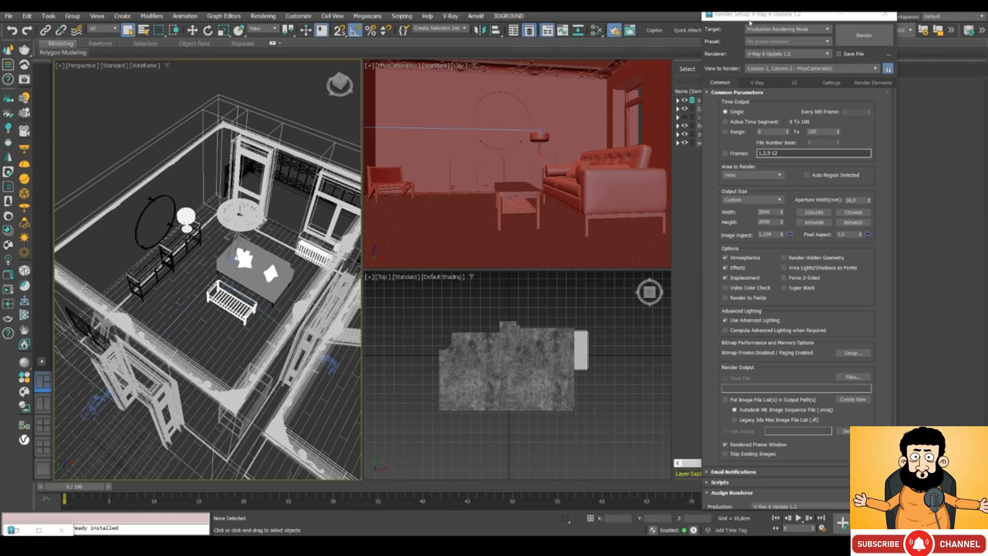
- Reposition the render setup, choose V-Ray 6 Update 1.2 as the renderer and minimize the window
{"action": "left_click_drag", "start_coordinate": [750, 20], "coordinate": [704, 19]}
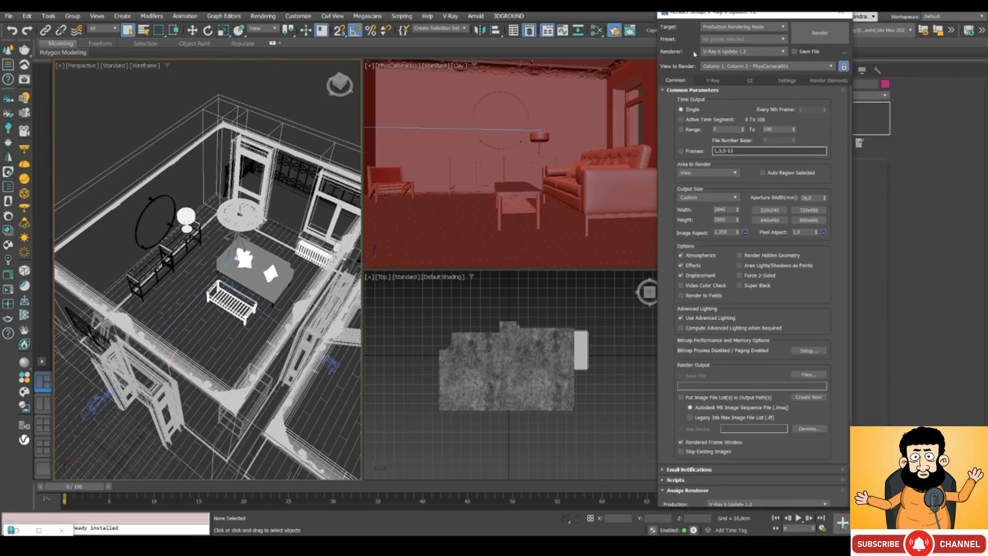
{"action": "left_click", "coordinate": [727, 52]}
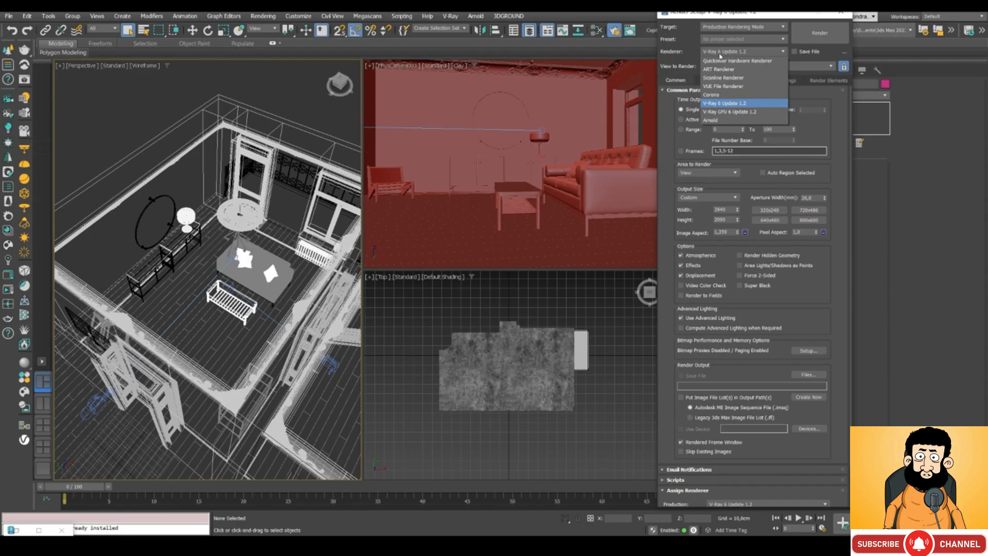
{"action": "left_click", "coordinate": [714, 103]}
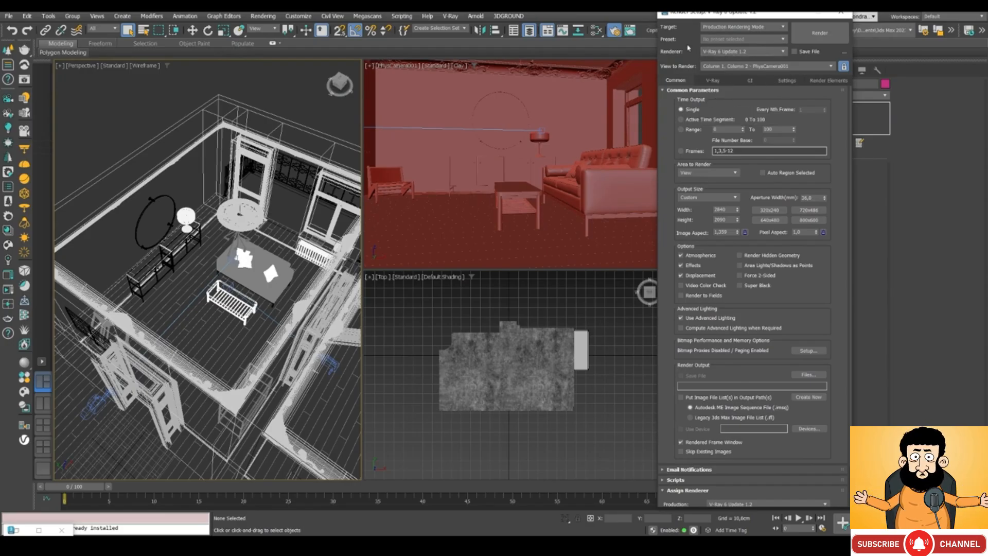
{"action": "left_click", "coordinate": [794, 14]}
- Create a dome-type VRayLight in the Top view, just outside the floor plan
{"action": "left_click", "coordinate": [802, 71]}
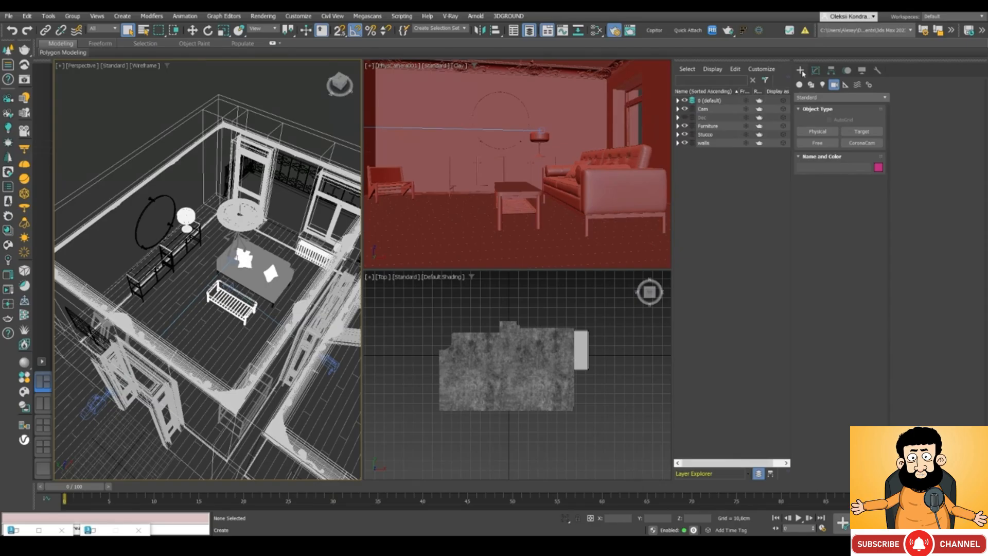
{"action": "left_click", "coordinate": [822, 84]}
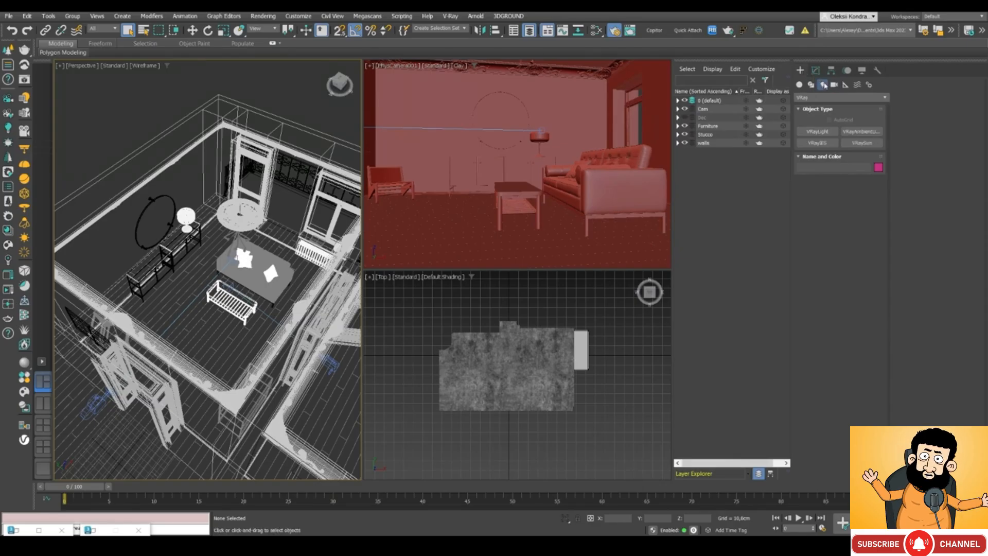
{"action": "left_click", "coordinate": [830, 132]}
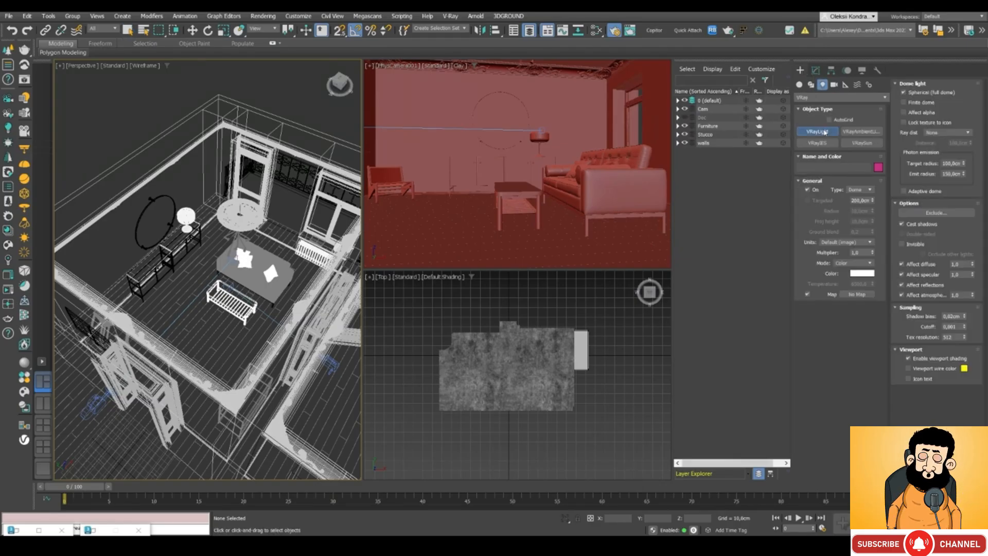
{"action": "left_click", "coordinate": [418, 314]}
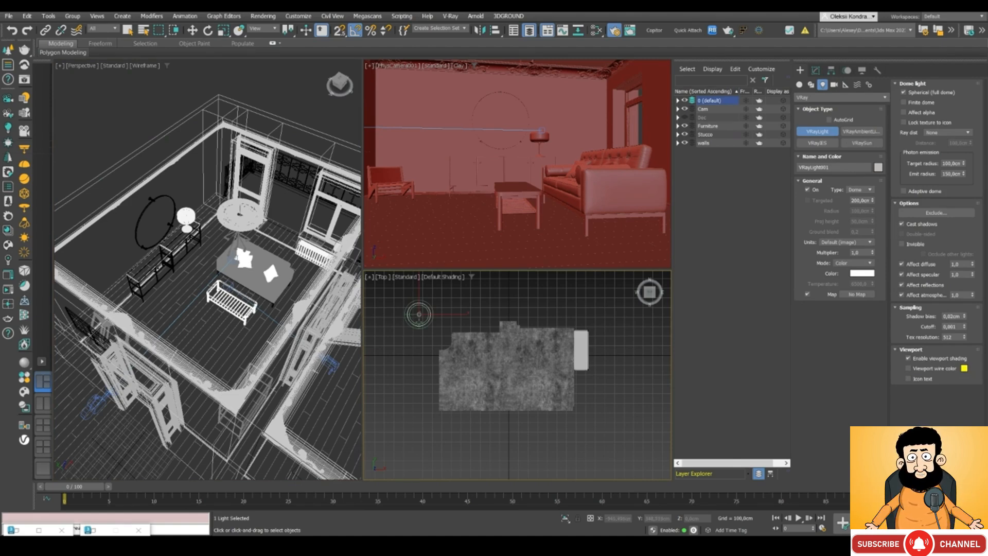
- Finish placing the dome light and select the PhysCamera001 camera of the camera view
{"action": "right_click", "coordinate": [418, 315]}
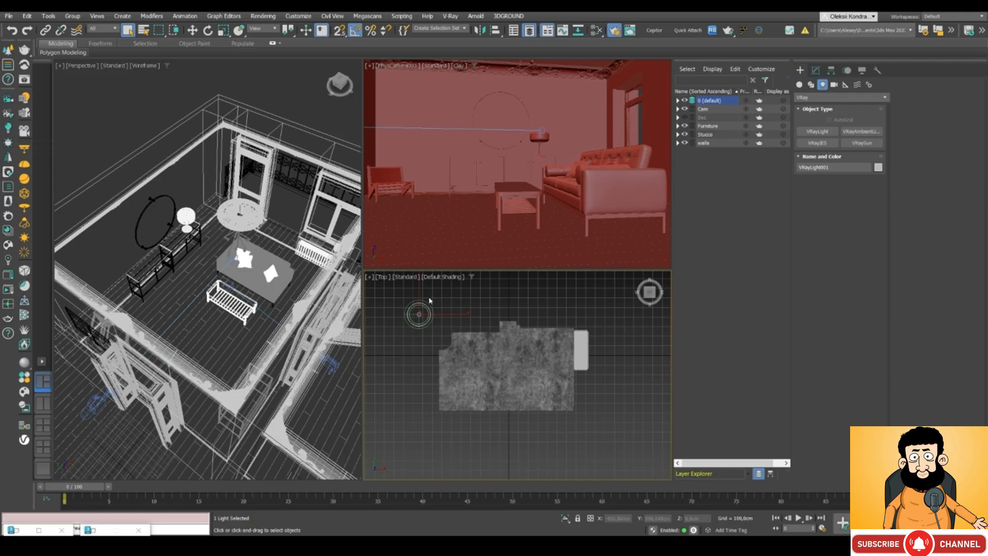
{"action": "left_click", "coordinate": [449, 297]}
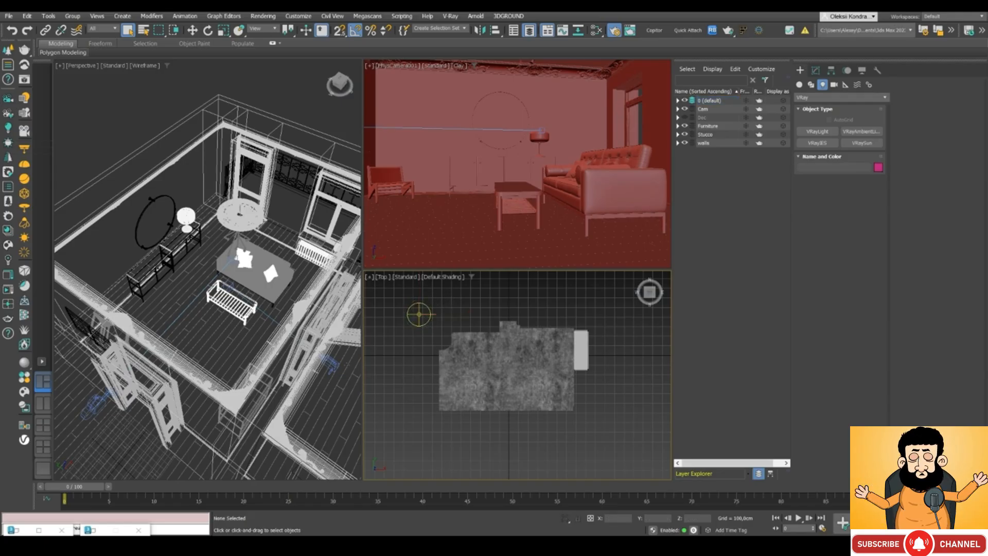
{"action": "left_click", "coordinate": [330, 363]}
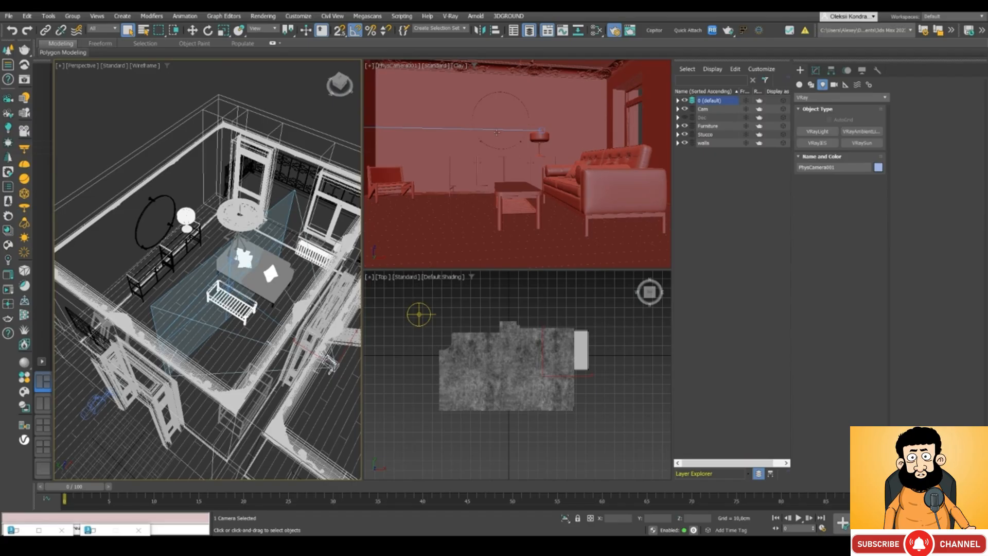
{"action": "left_click", "coordinate": [396, 67]}
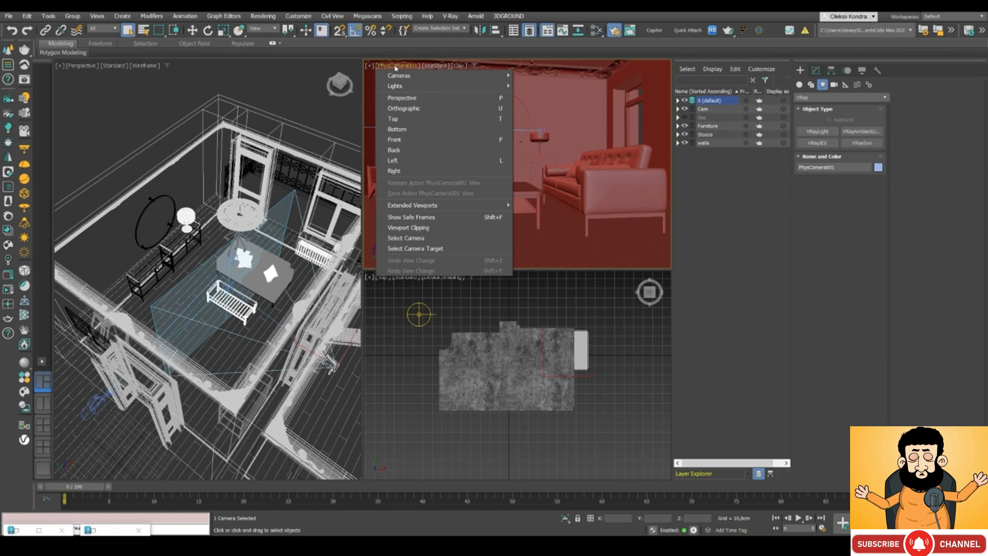
{"action": "left_click", "coordinate": [406, 237]}
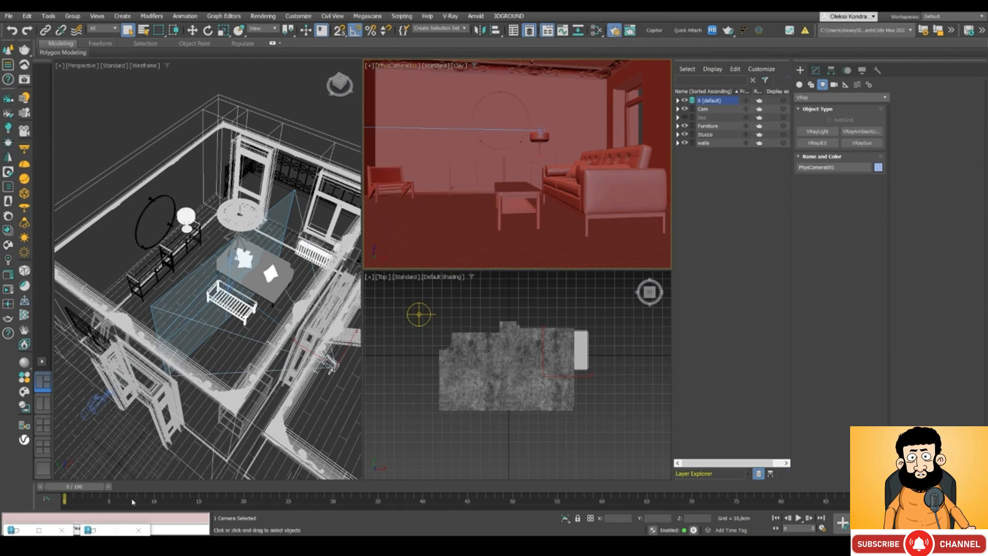
- Open the V-Ray render settings and collapse every section from global switches through environment, leaving color mapping expanded
{"action": "key", "text": "F10"}
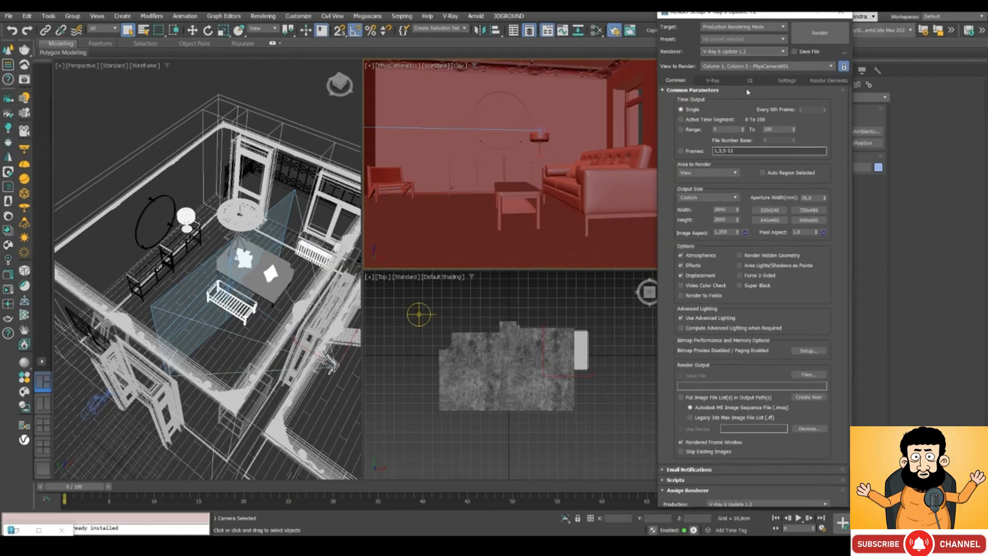
{"action": "left_click", "coordinate": [715, 81]}
{"action": "left_click_drag", "start_coordinate": [720, 13], "coordinate": [769, 17]}
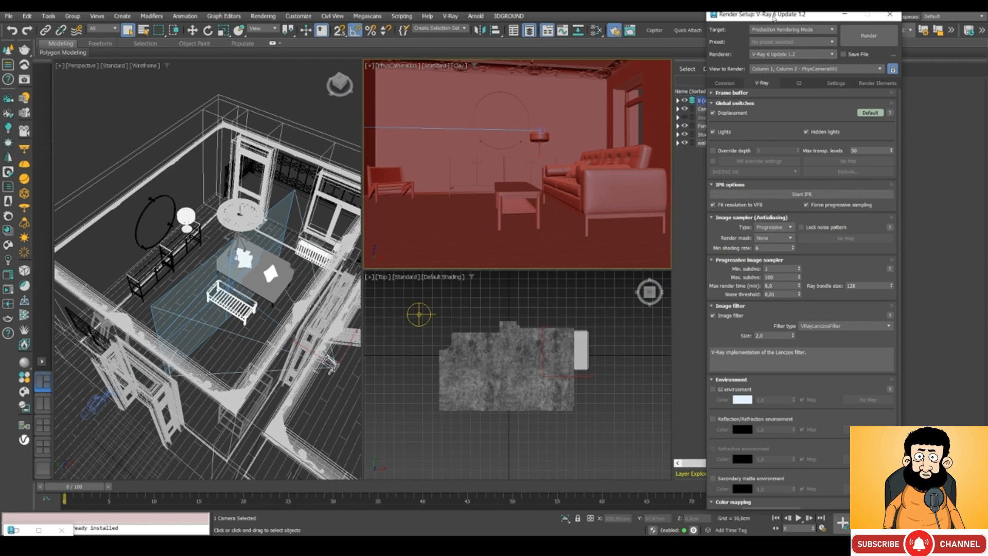
{"action": "left_click_drag", "start_coordinate": [774, 18], "coordinate": [765, 15]}
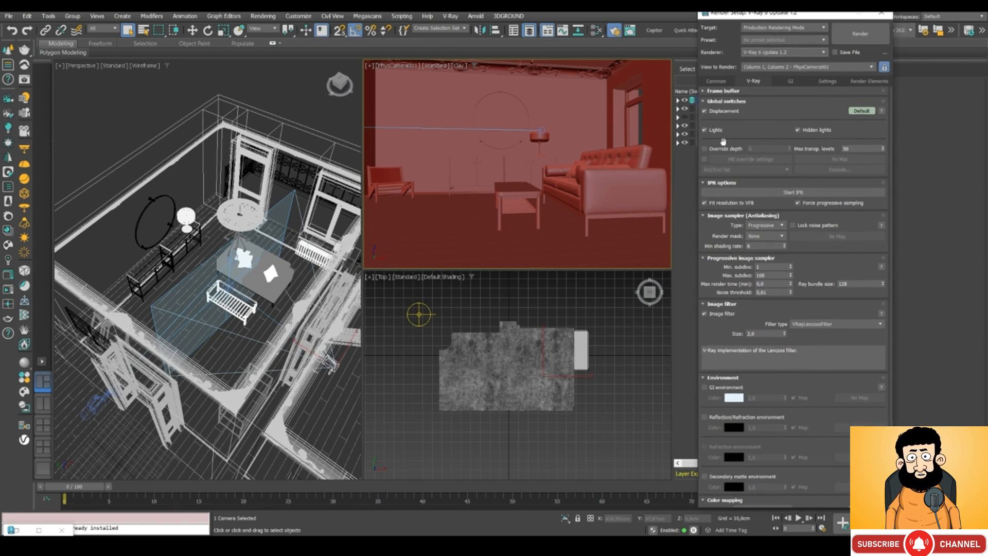
{"action": "left_click", "coordinate": [737, 101]}
{"action": "left_click", "coordinate": [722, 112]}
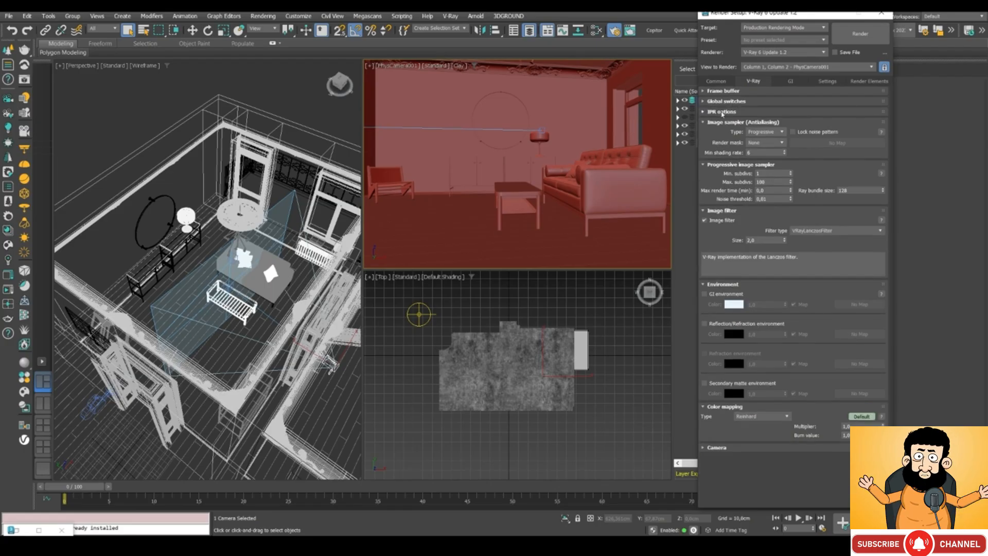
{"action": "left_click", "coordinate": [722, 123]}
{"action": "left_click", "coordinate": [722, 134]}
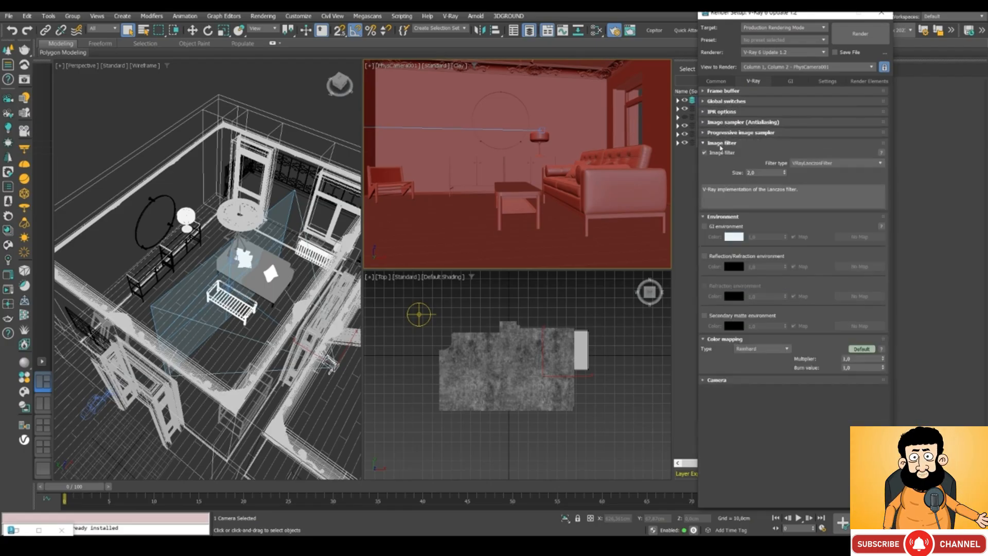
{"action": "left_click", "coordinate": [723, 144]}
{"action": "left_click", "coordinate": [723, 154]}
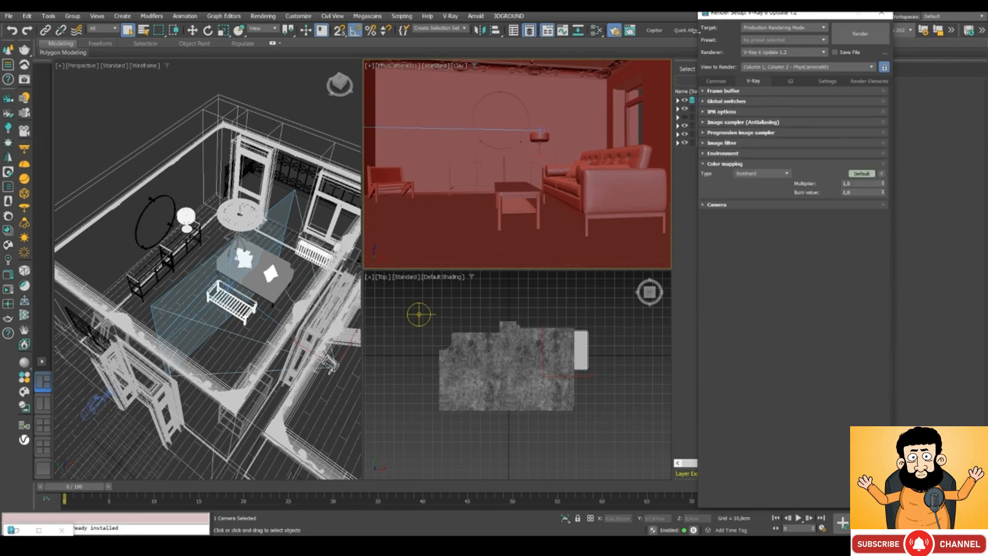
{"action": "left_click_drag", "start_coordinate": [739, 15], "coordinate": [721, 14]}
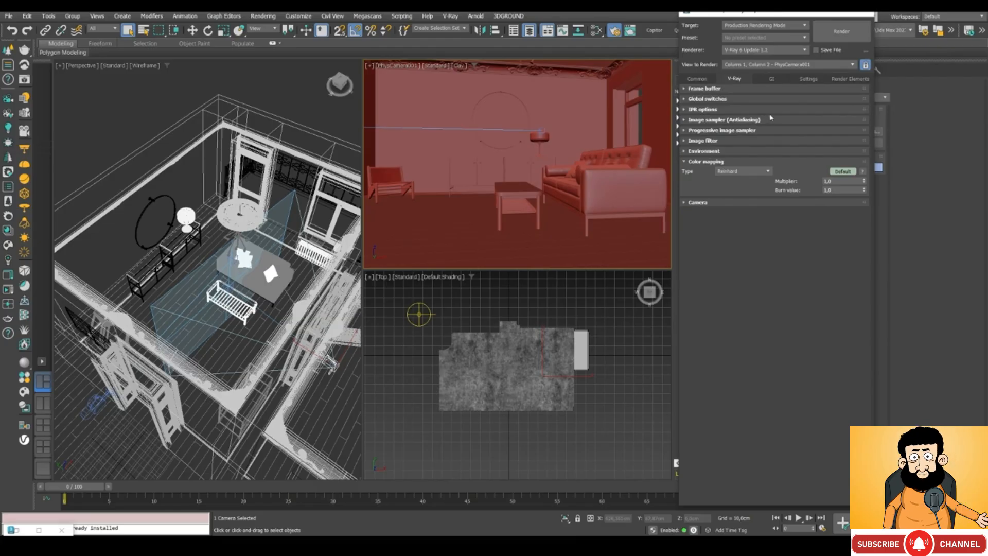
- Enable the material override in V-Ray's global switches and assign a new VRayMtl as the override material
{"action": "left_click", "coordinate": [706, 99]}
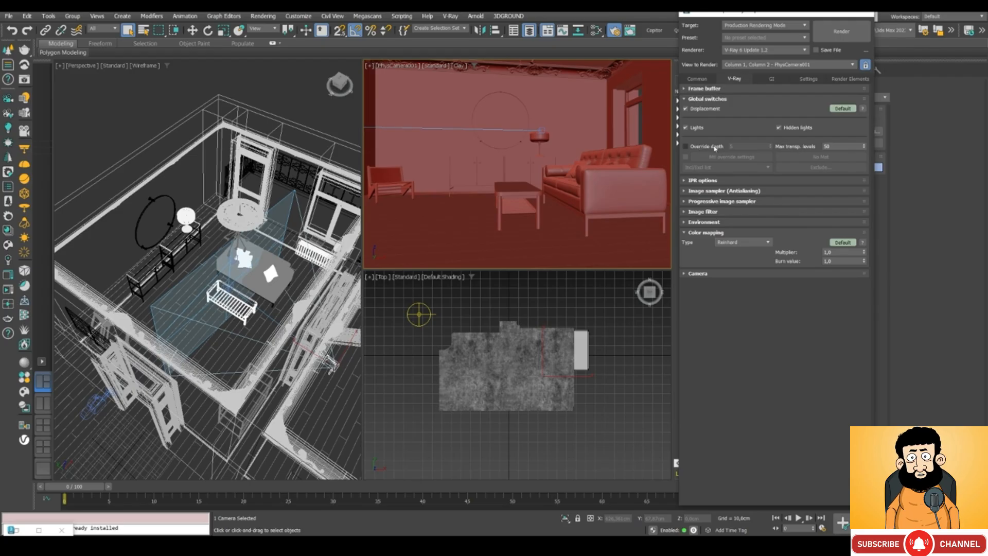
{"action": "left_click", "coordinate": [685, 158]}
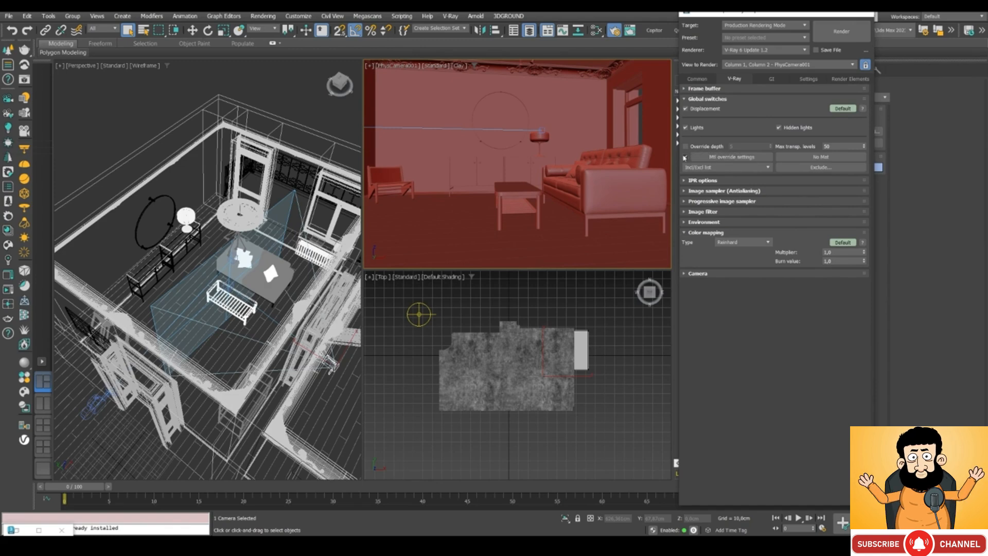
{"action": "left_click", "coordinate": [819, 157]}
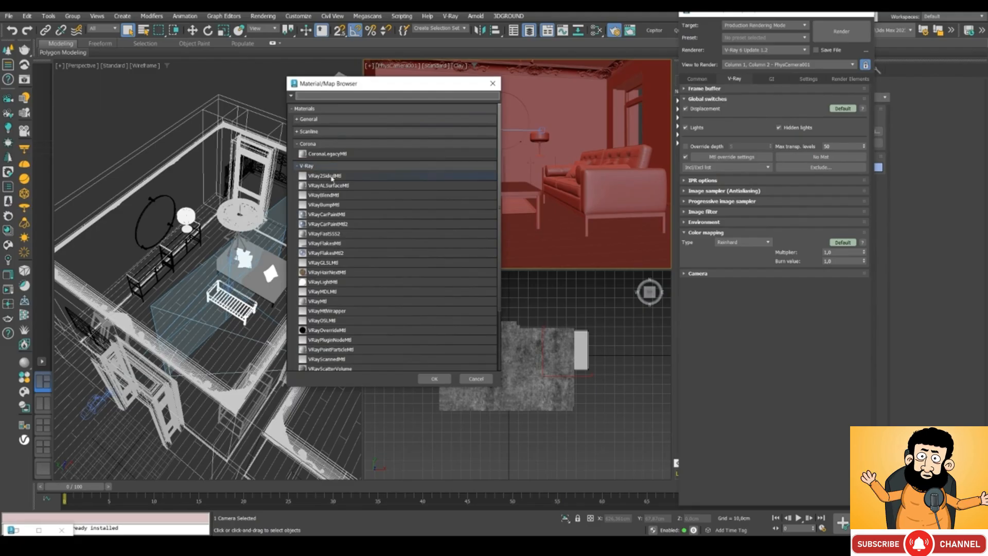
{"action": "scroll", "coordinate": [332, 178], "scroll_direction": "down", "scroll_amount": 1}
{"action": "scroll", "coordinate": [335, 174], "scroll_direction": "up", "scroll_amount": 1}
{"action": "scroll", "coordinate": [338, 170], "scroll_direction": "down", "scroll_amount": 1}
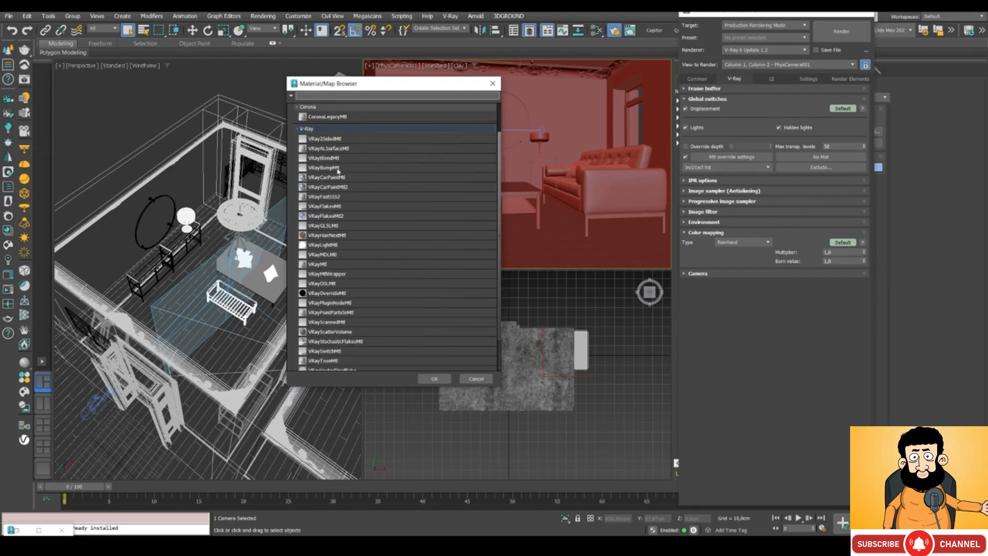
{"action": "scroll", "coordinate": [335, 206], "scroll_direction": "down", "scroll_amount": 1}
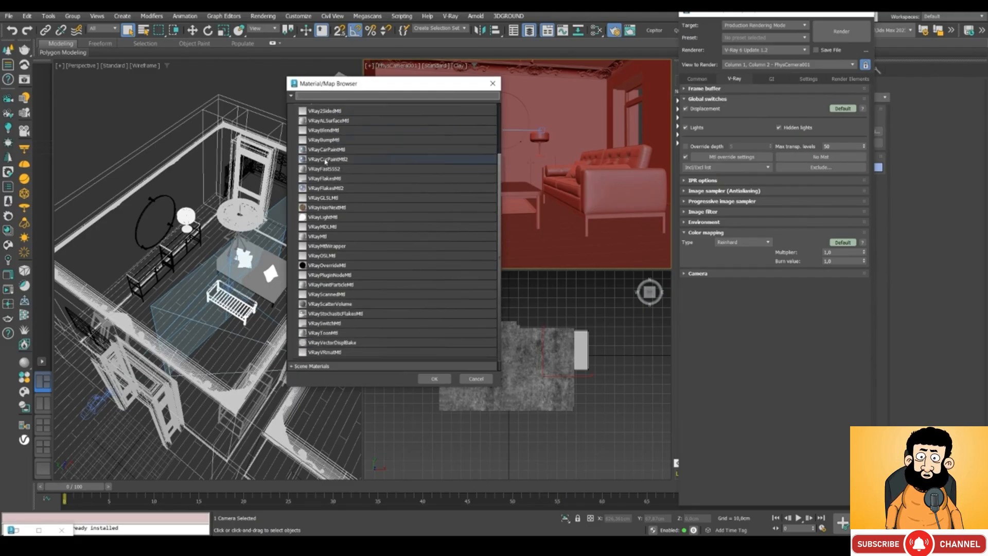
{"action": "double_click", "coordinate": [320, 236]}
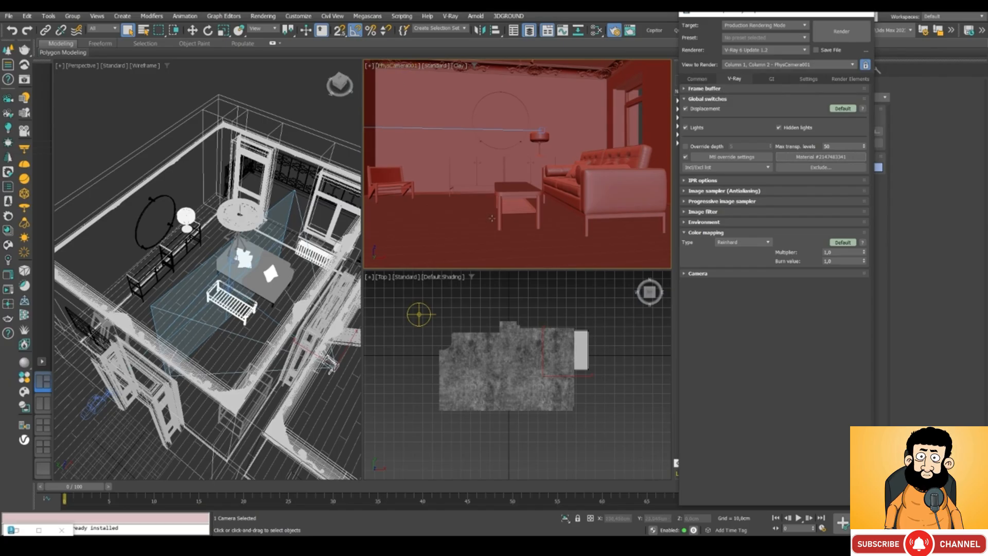
- Start interactive rendering of the locked PhysCamera001 view in the V-Ray frame buffer and minimize the render setup
{"action": "left_click", "coordinate": [866, 66]}
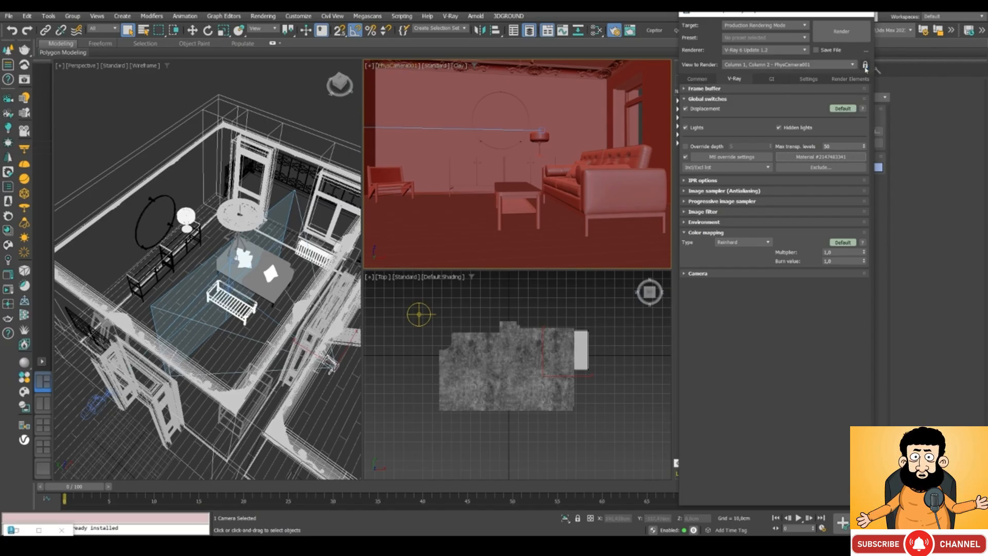
{"action": "left_click", "coordinate": [865, 66]}
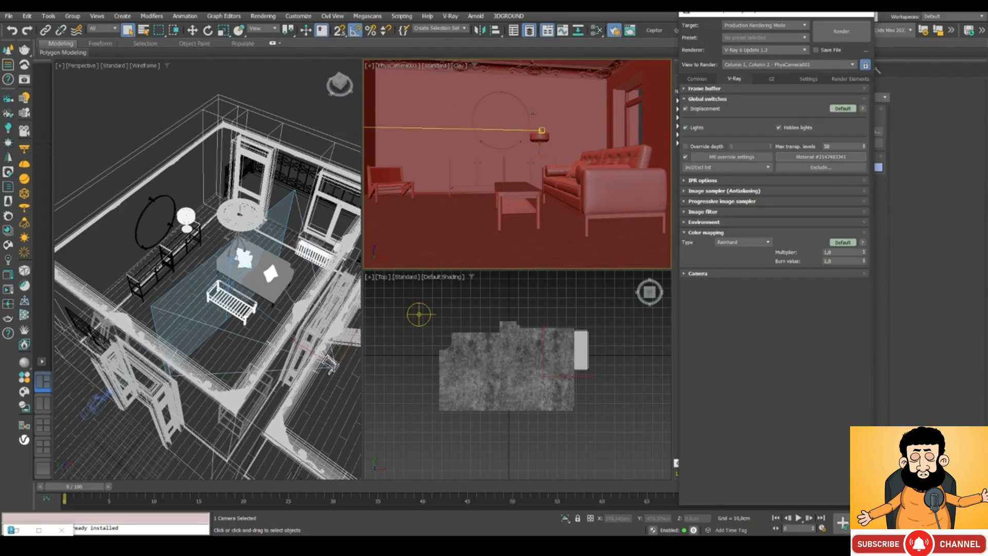
{"action": "left_click_drag", "start_coordinate": [739, 13], "coordinate": [735, 15]}
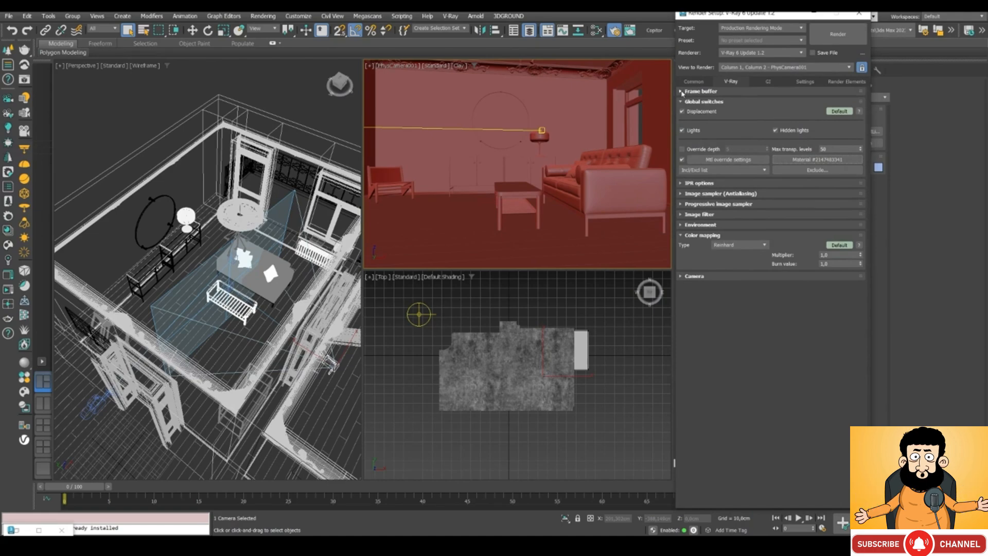
{"action": "left_click", "coordinate": [681, 92]}
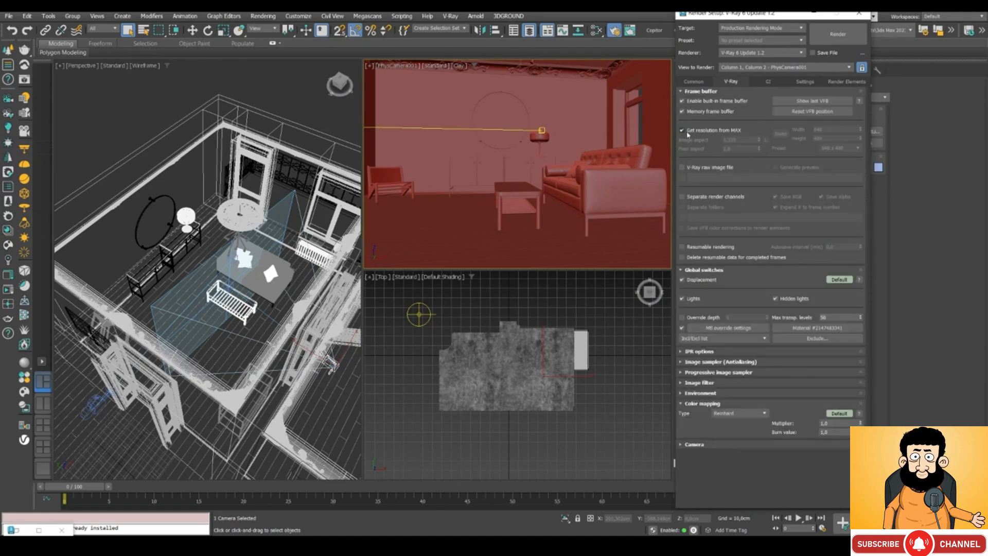
{"action": "left_click", "coordinate": [806, 103]}
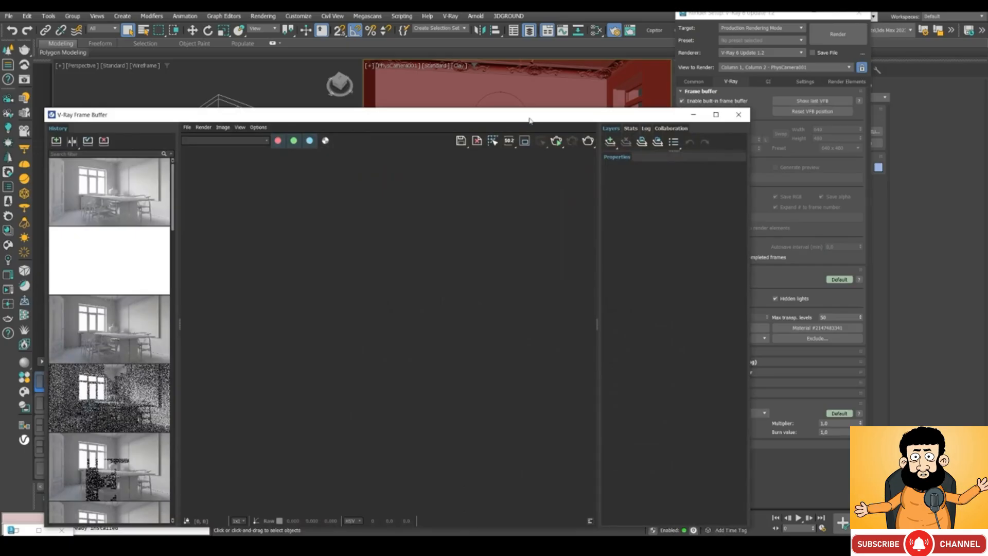
{"action": "left_click_drag", "start_coordinate": [529, 120], "coordinate": [538, 109]}
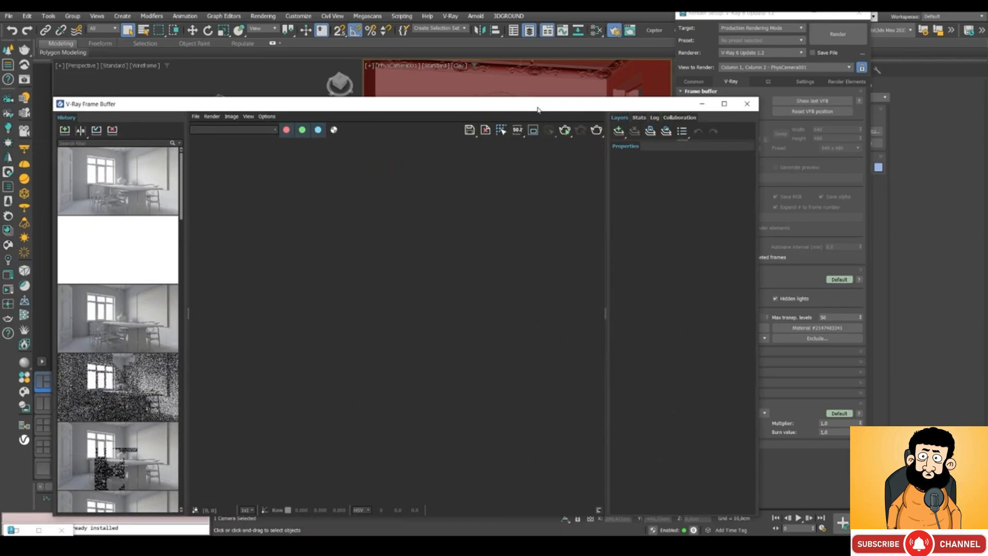
{"action": "left_click", "coordinate": [565, 130]}
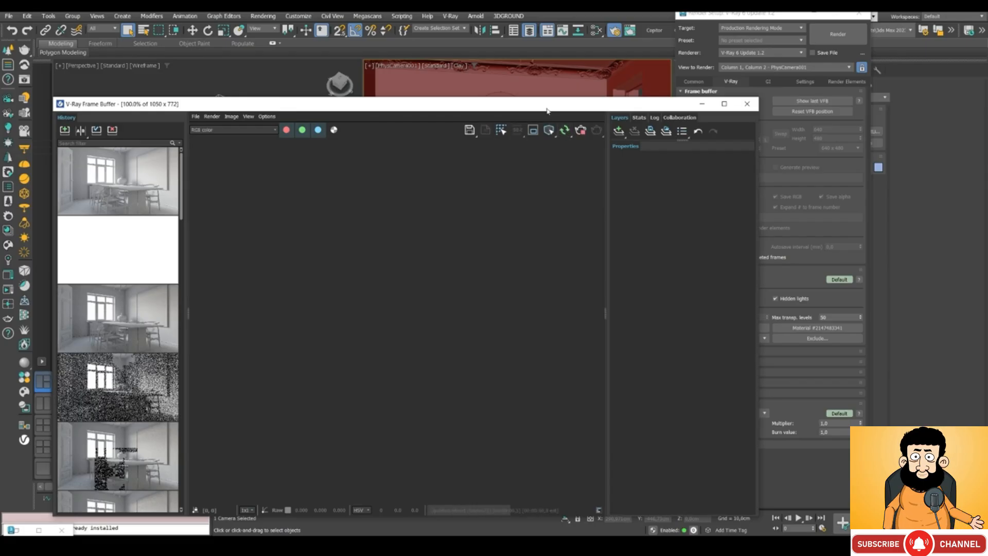
{"action": "mouse_move", "coordinate": [522, 110]}
{"action": "left_mouse_down"}
{"action": "mouse_move", "coordinate": [522, 91]}
{"action": "mouse_move", "coordinate": [492, 91]}
{"action": "mouse_move", "coordinate": [545, 92]}
{"action": "mouse_move", "coordinate": [514, 97]}
{"action": "left_mouse_up"}
{"action": "left_click", "coordinate": [814, 14]}
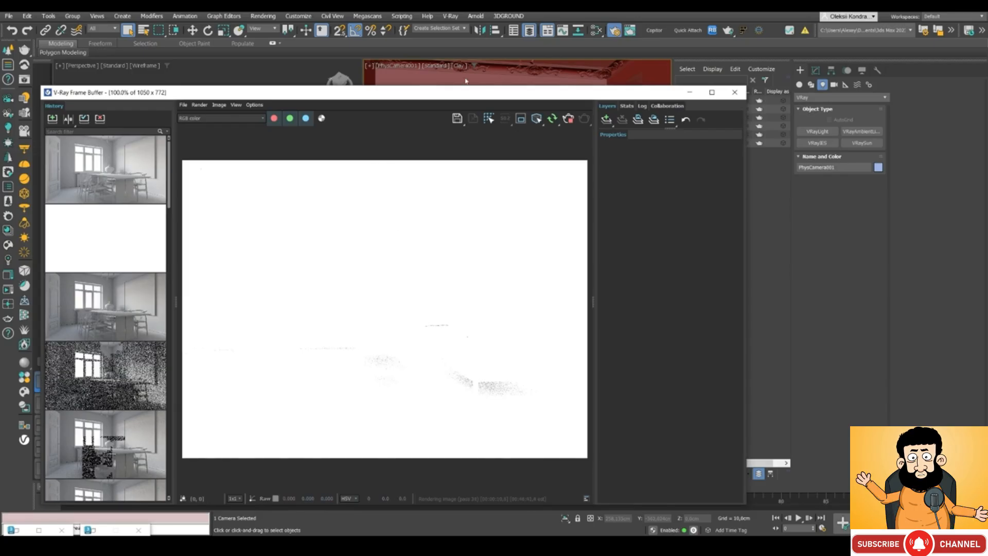
- Select the camera of the PhysCamera001 view and set its exposure target to 0 EV
{"action": "left_click", "coordinate": [392, 69]}
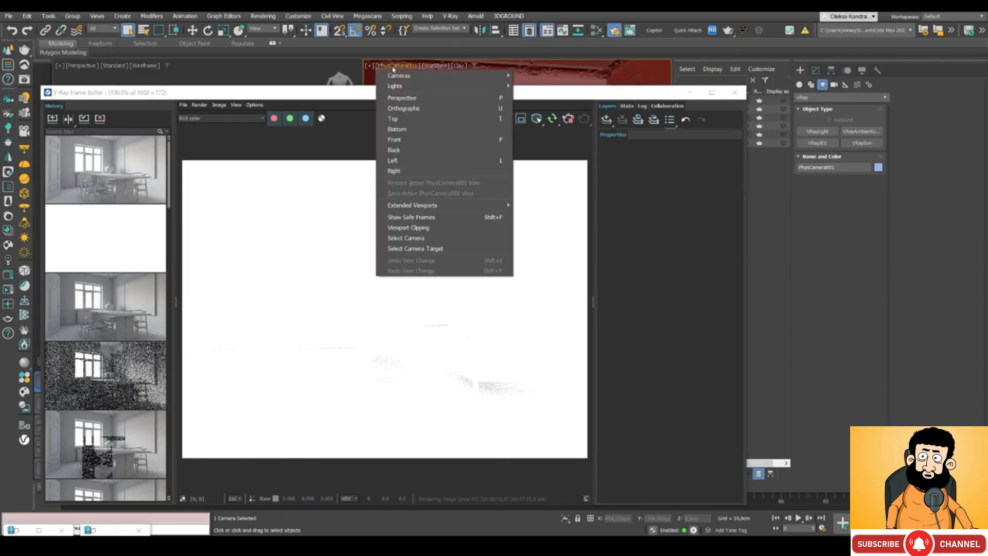
{"action": "left_click", "coordinate": [403, 237]}
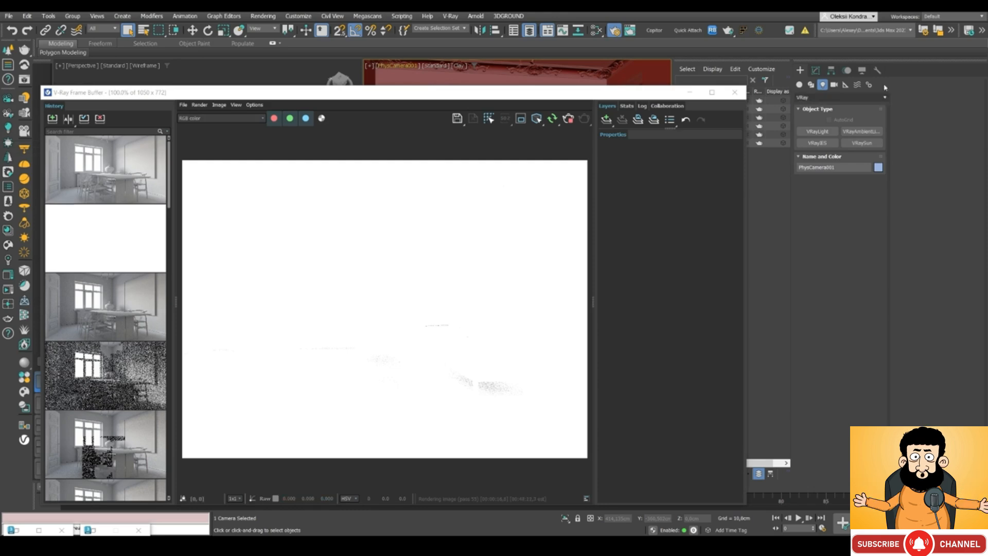
{"action": "left_click", "coordinate": [816, 72]}
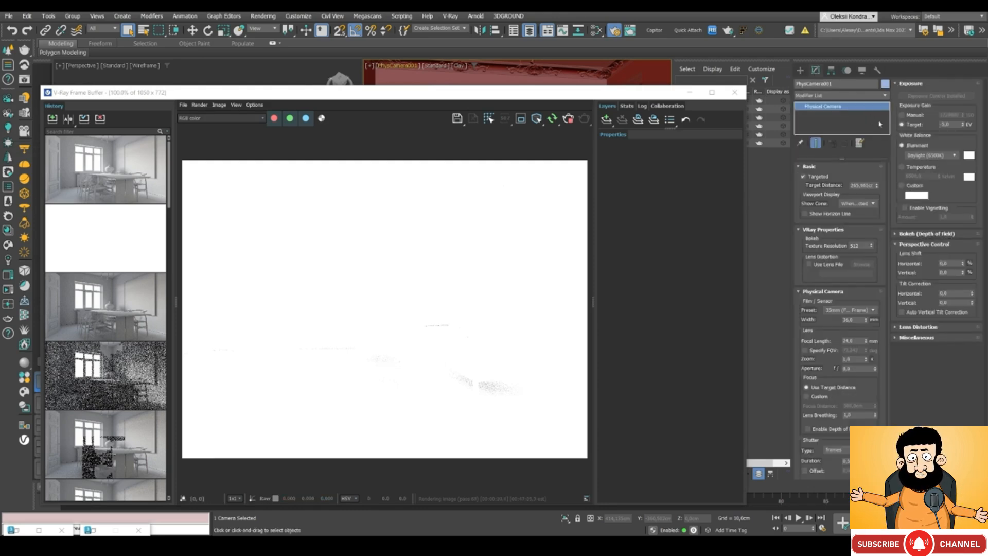
{"action": "left_click", "coordinate": [955, 125]}
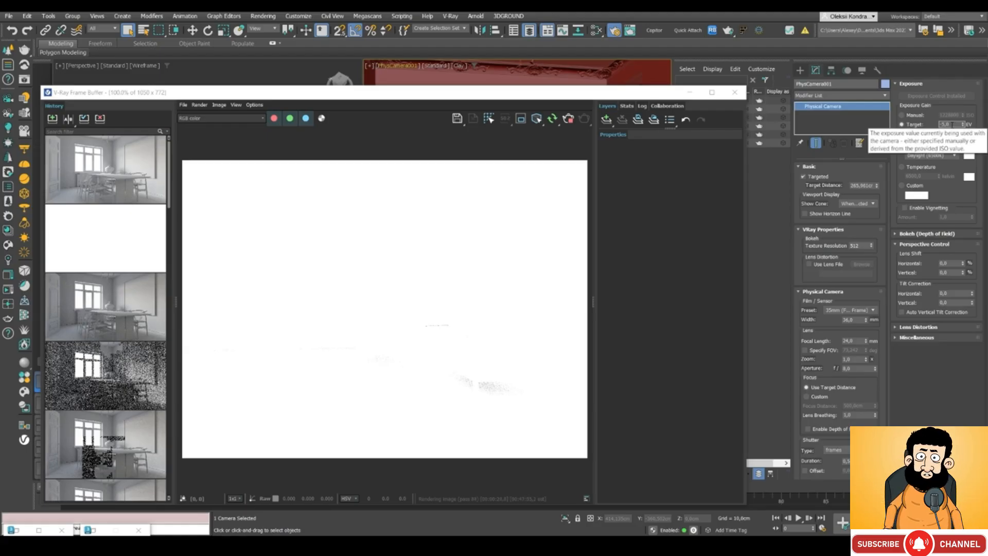
{"action": "double_click", "coordinate": [952, 124]}
{"action": "type", "text": "0"}
{"action": "key", "text": "Return"}
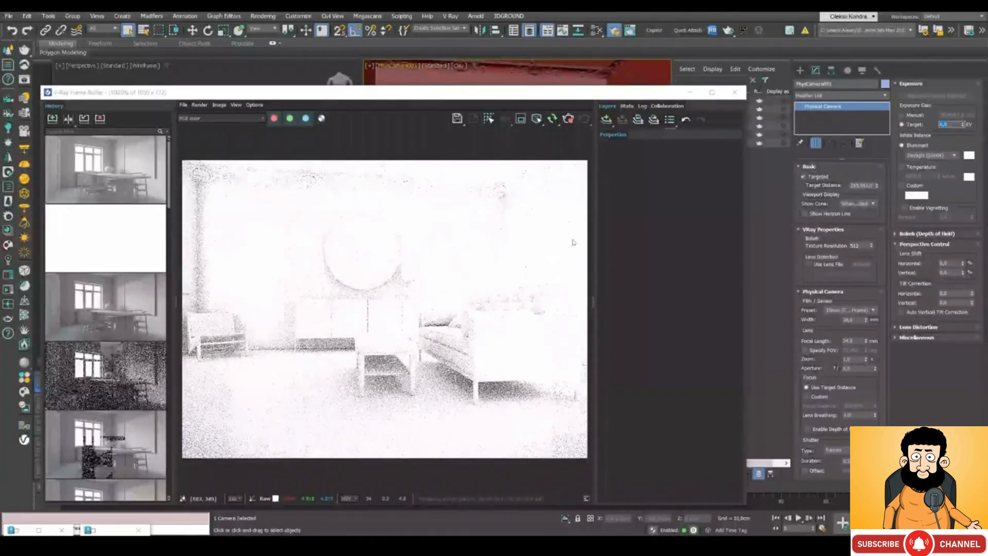
- Darken the interactive render by raising the camera's target exposure to 5 EV
{"action": "left_click_drag", "start_coordinate": [964, 124], "coordinate": [960, 118]}
{"action": "double_click", "coordinate": [945, 124]}
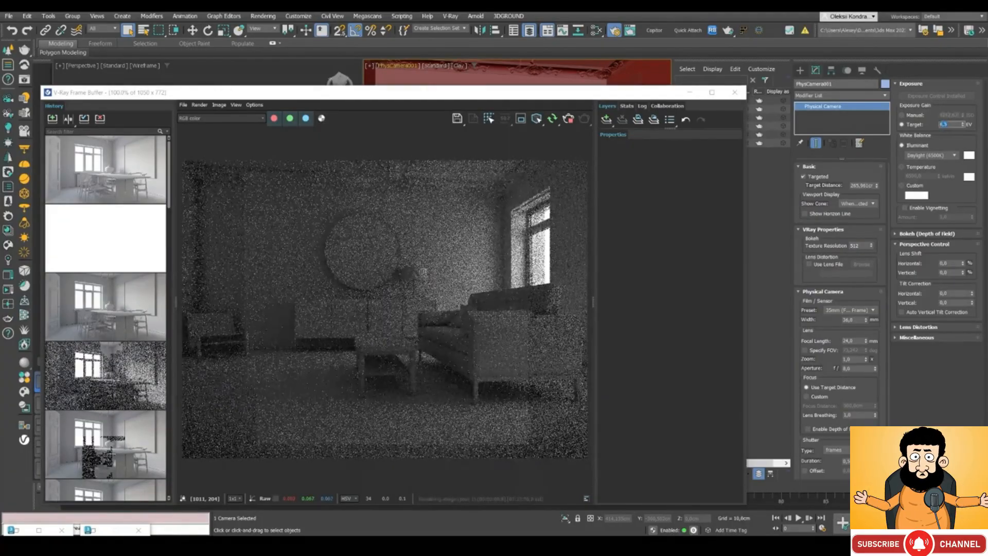
{"action": "type", "text": "5"}
{"action": "key", "text": "Return"}
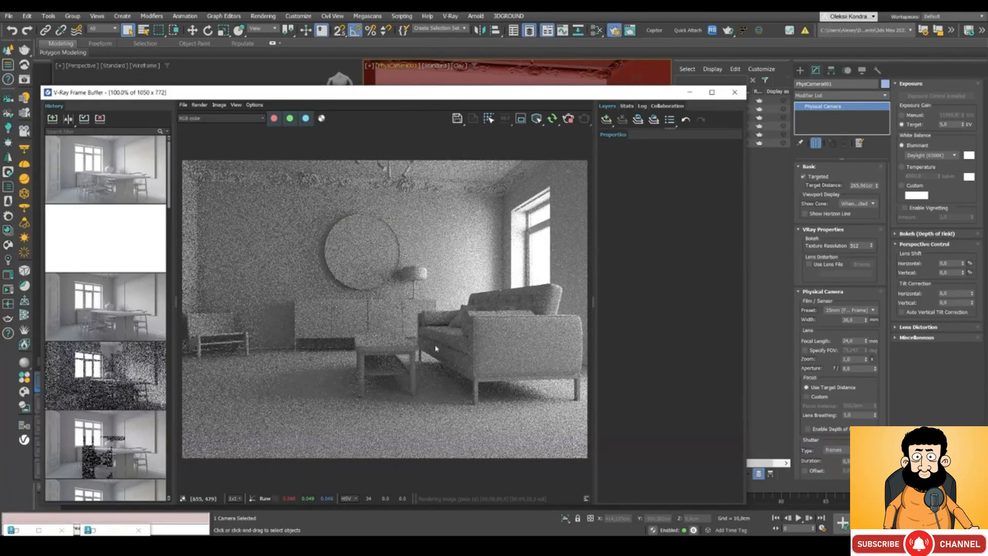
- Bring the V-Ray override material into the Slate Material Editor as an instance and show its parameters
{"action": "left_click_drag", "start_coordinate": [373, 98], "coordinate": [316, 89]}
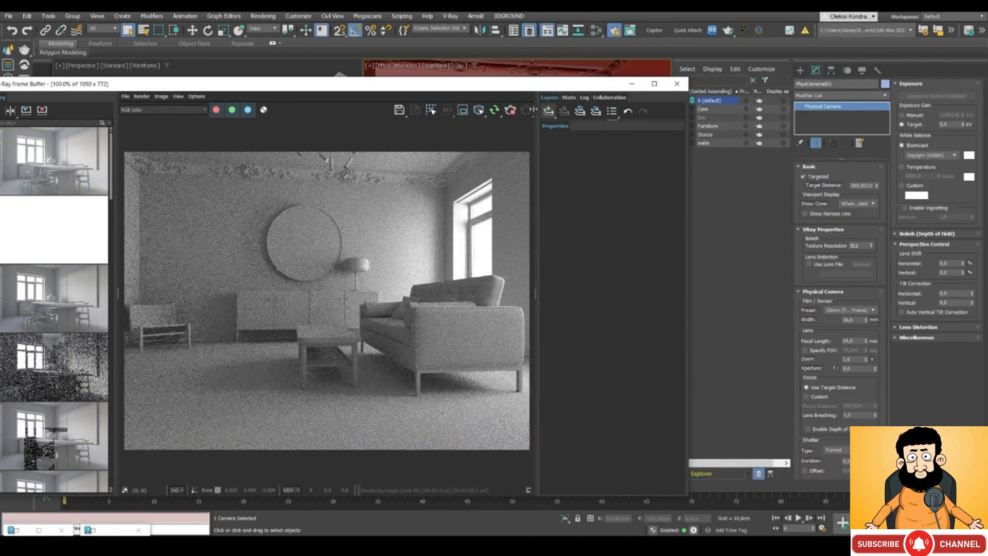
{"action": "left_click", "coordinate": [594, 34]}
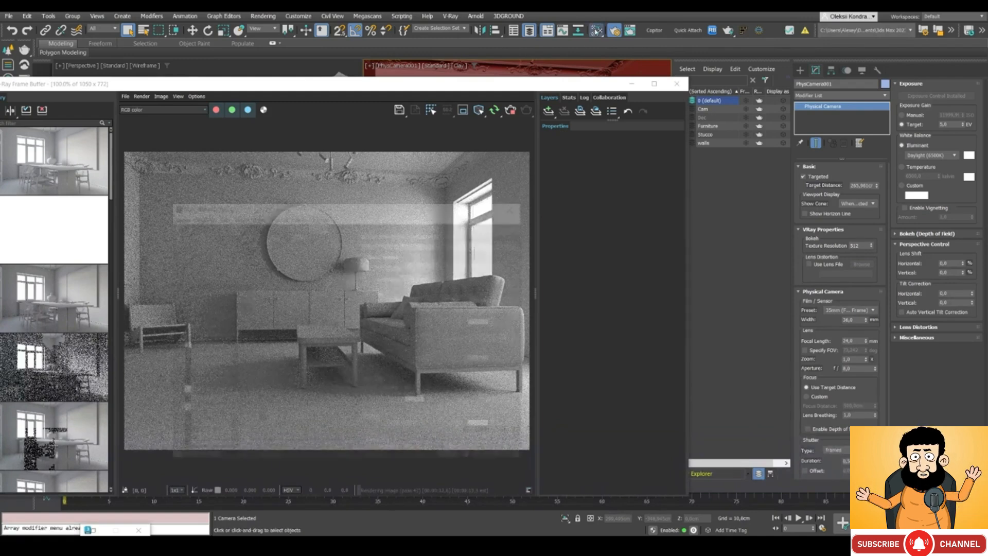
{"action": "left_click", "coordinate": [615, 33]}
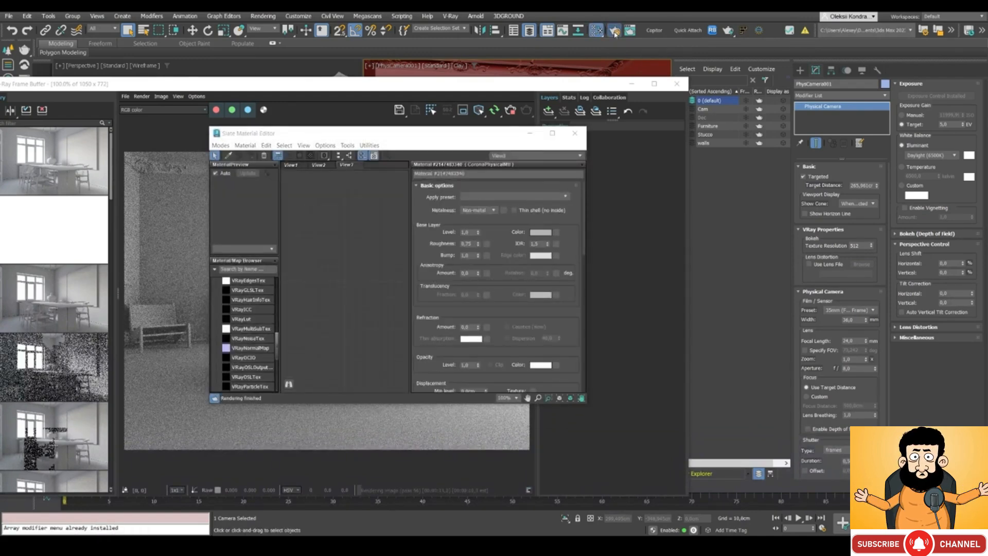
{"action": "left_click", "coordinate": [731, 82]}
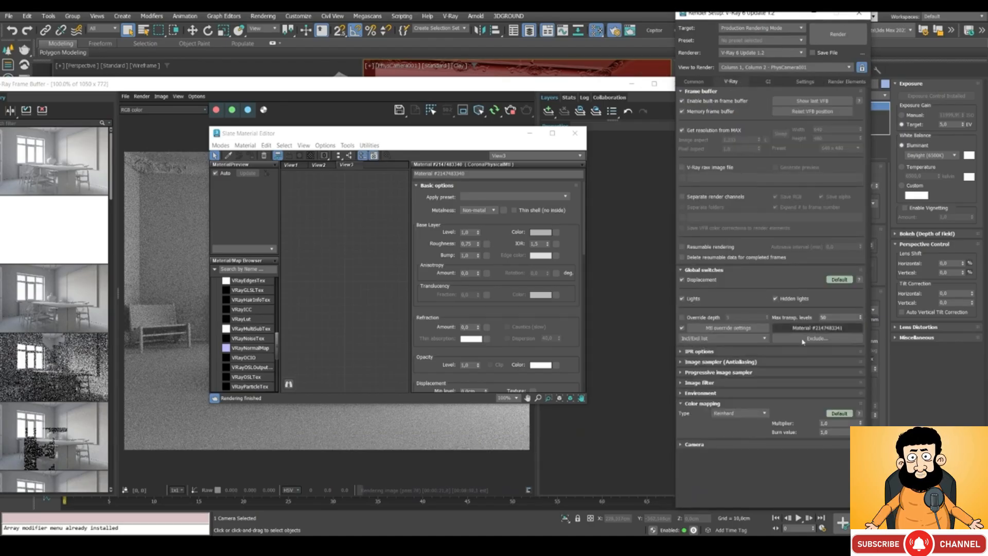
{"action": "left_click_drag", "start_coordinate": [807, 330], "coordinate": [367, 245]}
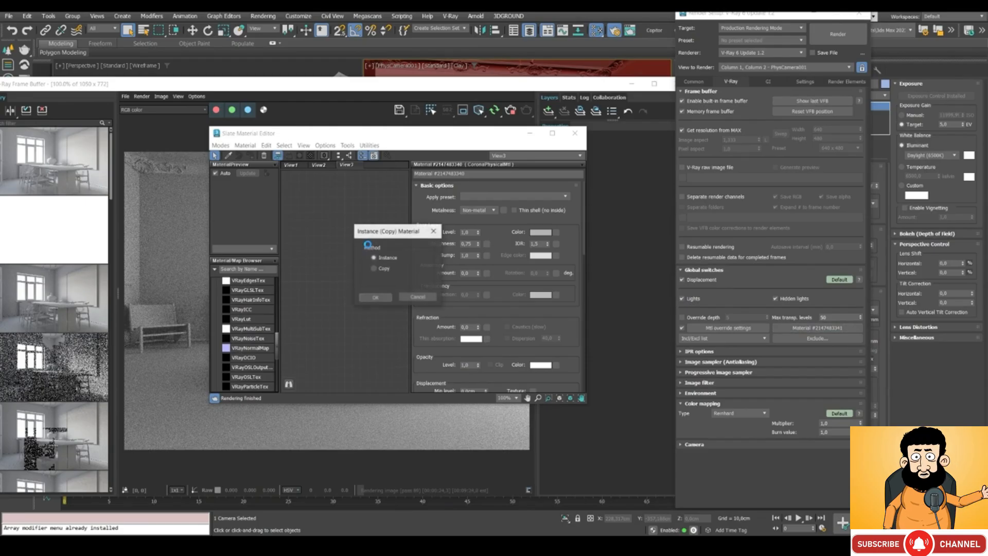
{"action": "left_click", "coordinate": [376, 298]}
{"action": "double_click", "coordinate": [348, 242]}
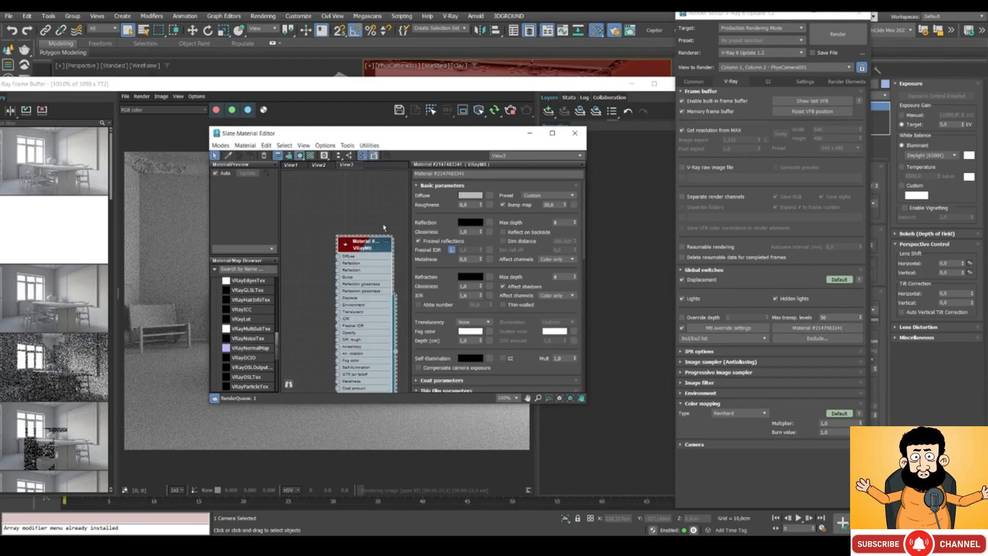
- Open a separate preview window for the override VRayMtl and place it over the render, moving the material editor aside
{"action": "right_click", "coordinate": [346, 247]}
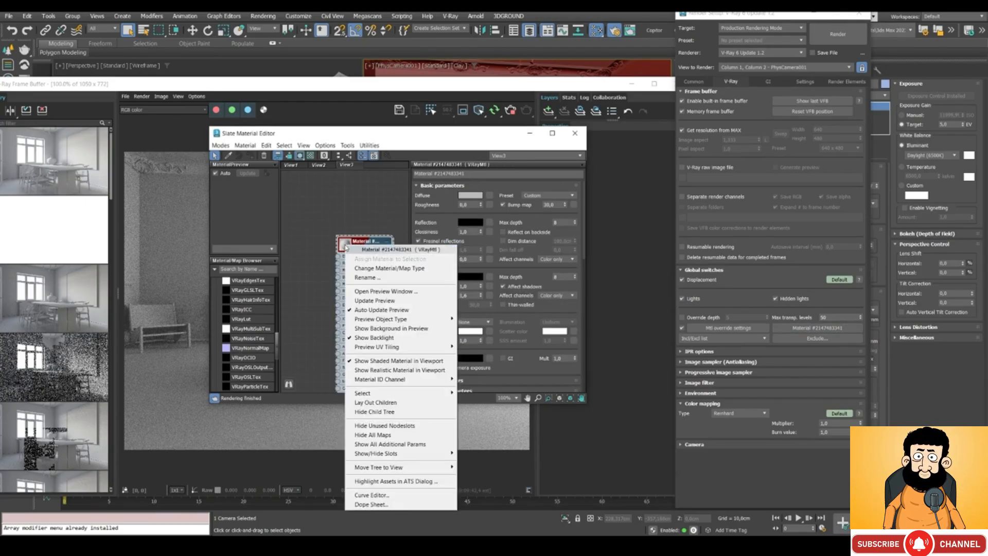
{"action": "left_click", "coordinate": [361, 291]}
{"action": "left_click_drag", "start_coordinate": [361, 291], "coordinate": [167, 291]}
{"action": "left_click_drag", "start_coordinate": [344, 135], "coordinate": [763, 528]}
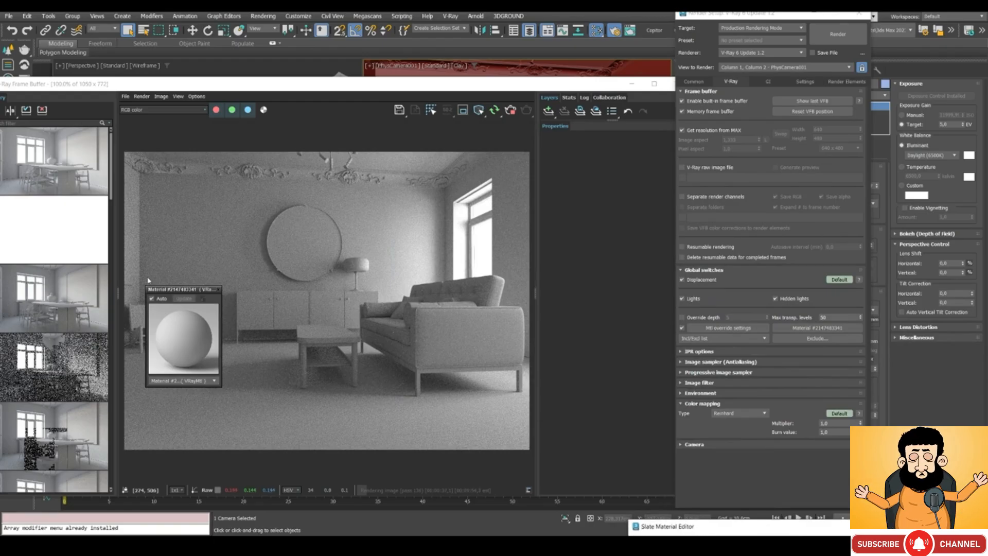
- Set the physical camera's exposure target to 4 EV and move the material preview beside the round mirror
{"action": "left_click", "coordinate": [963, 124]}
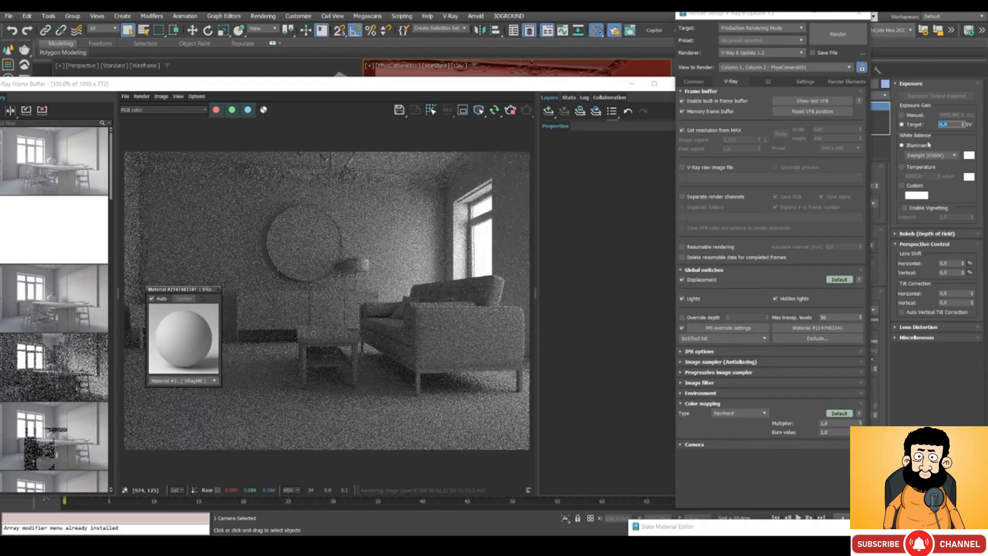
{"action": "left_click_drag", "start_coordinate": [964, 125], "coordinate": [964, 127]}
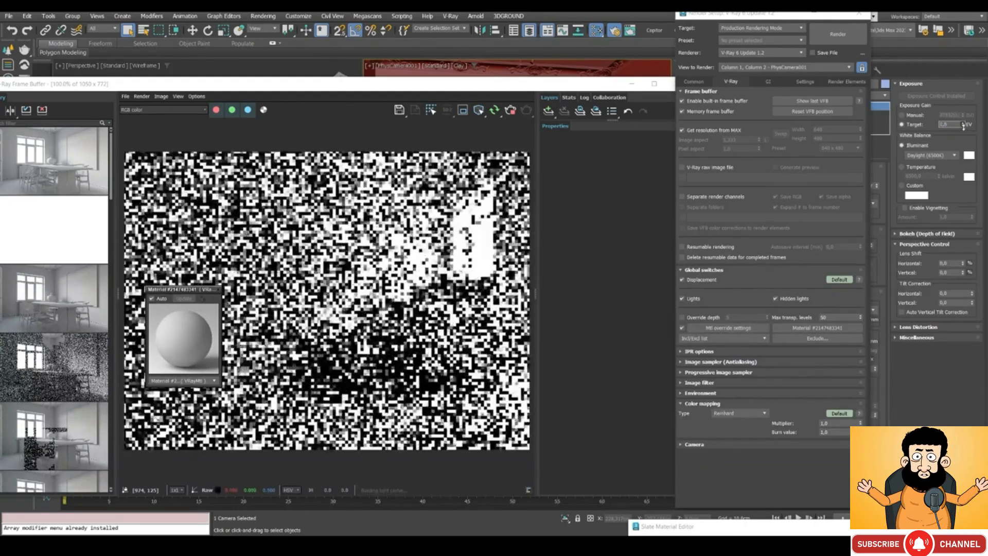
{"action": "double_click", "coordinate": [957, 126]}
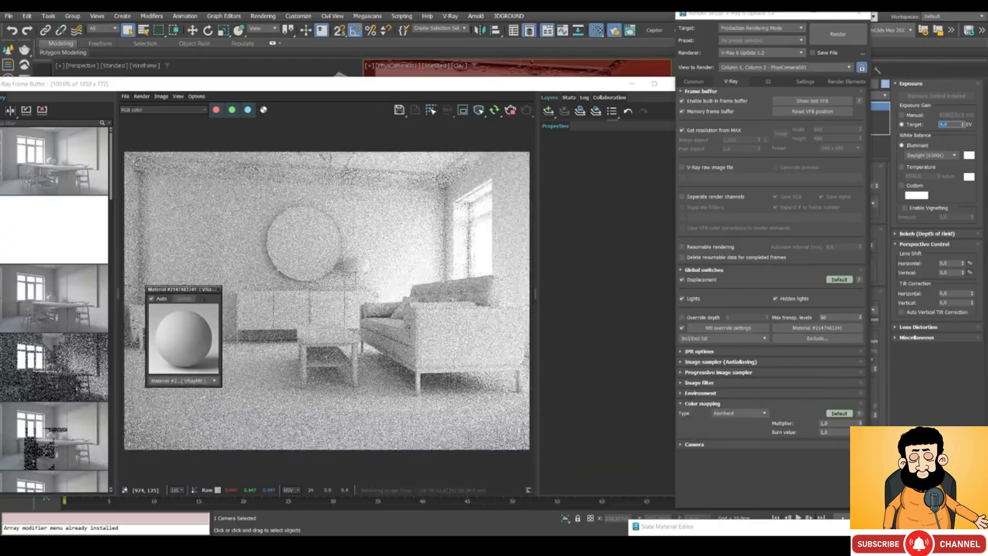
{"action": "type", "text": "4"}
{"action": "key", "text": "Return"}
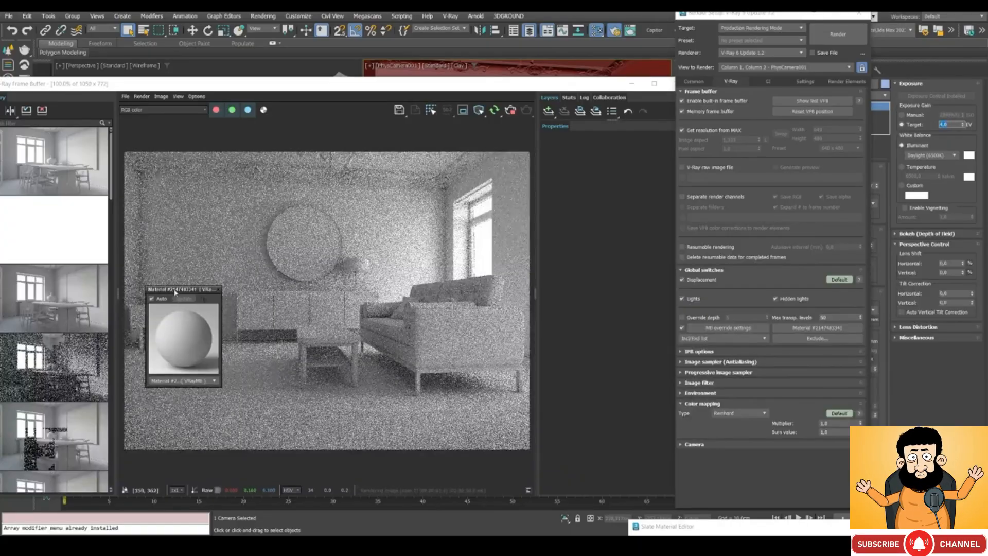
{"action": "left_click_drag", "start_coordinate": [175, 292], "coordinate": [213, 242]}
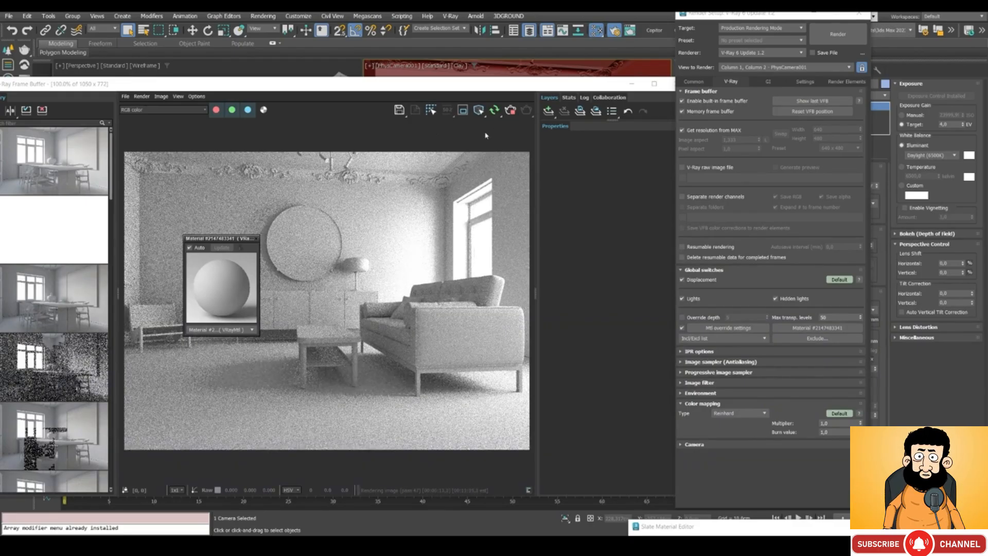
- Add an Exposure correction layer to the render with exposure about -0.333, highlight burn about 0.393 and contrast about 0.089
{"action": "left_click_drag", "start_coordinate": [470, 89], "coordinate": [474, 86]}
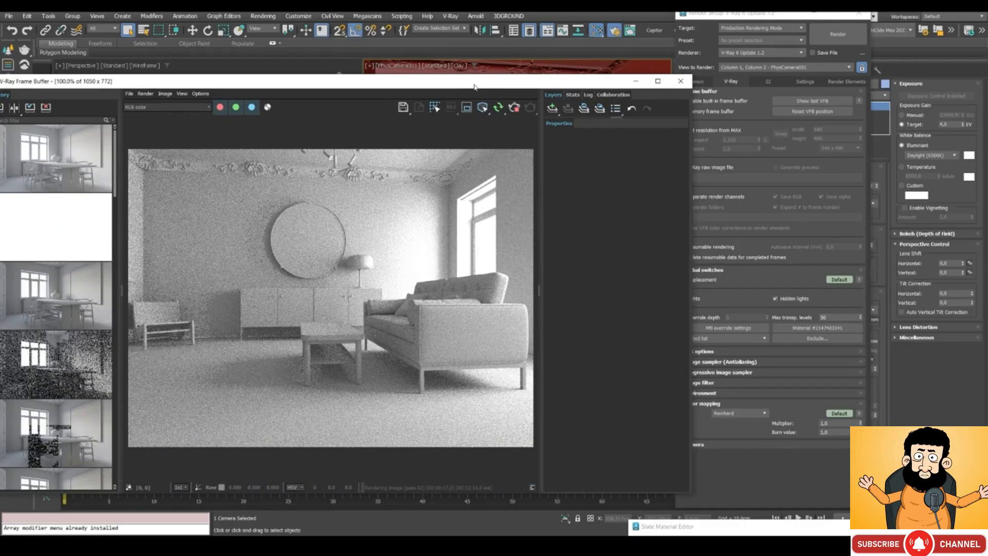
{"action": "left_click", "coordinate": [552, 109]}
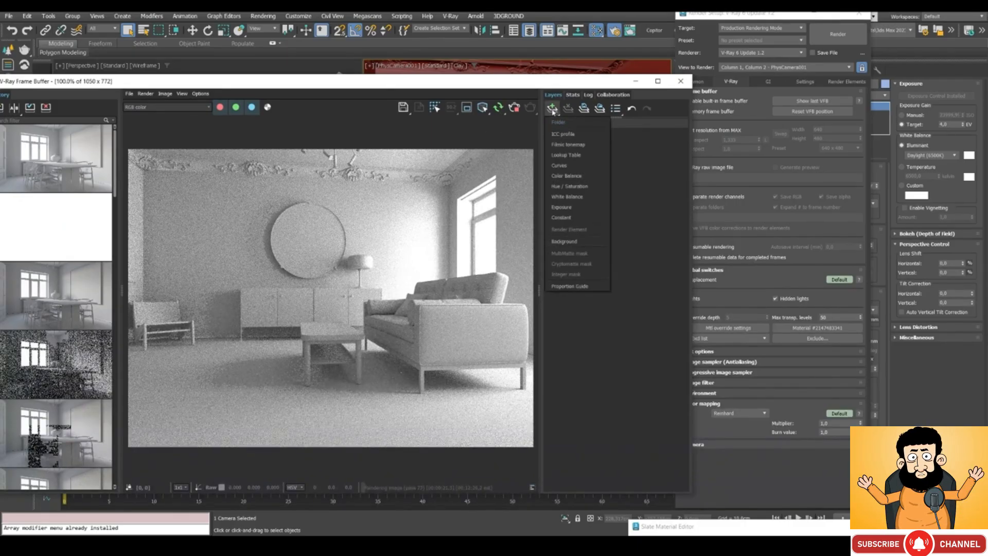
{"action": "left_click", "coordinate": [562, 207]}
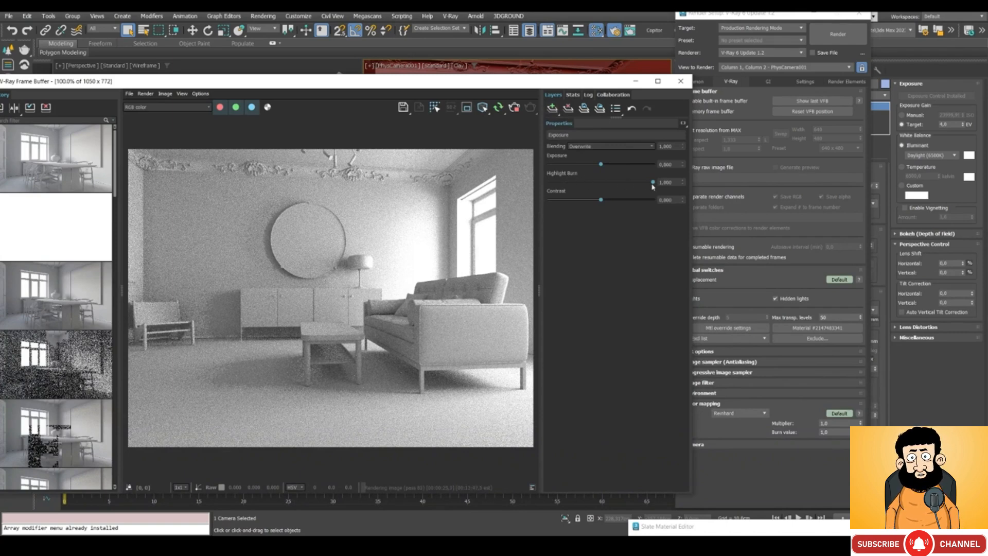
{"action": "left_click_drag", "start_coordinate": [653, 185], "coordinate": [590, 189]}
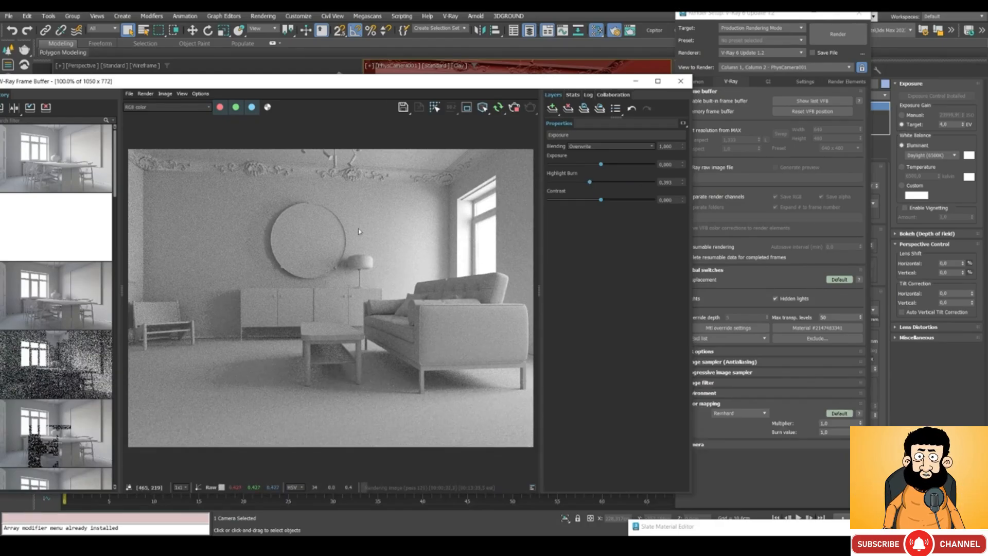
{"action": "left_click_drag", "start_coordinate": [600, 166], "coordinate": [597, 165]}
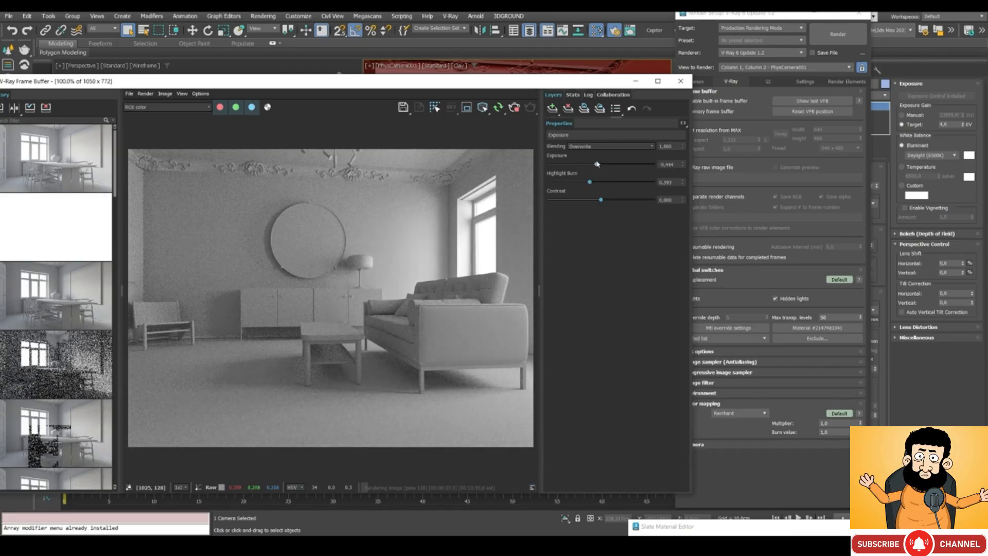
{"action": "left_click_drag", "start_coordinate": [601, 200], "coordinate": [607, 203]}
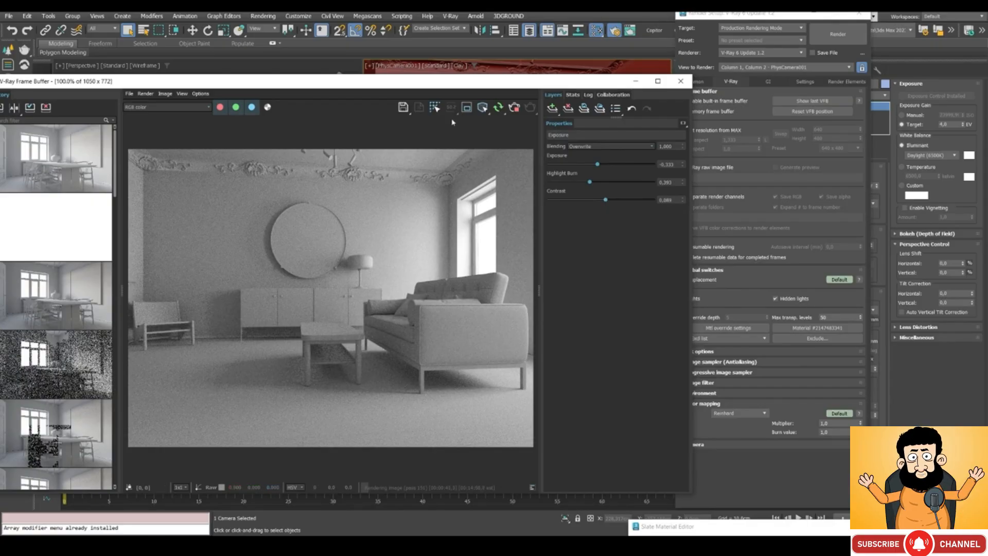
- Review the V-Ray material override's preserve-original settings and its object exclude list
{"action": "left_click_drag", "start_coordinate": [354, 86], "coordinate": [395, 46]}
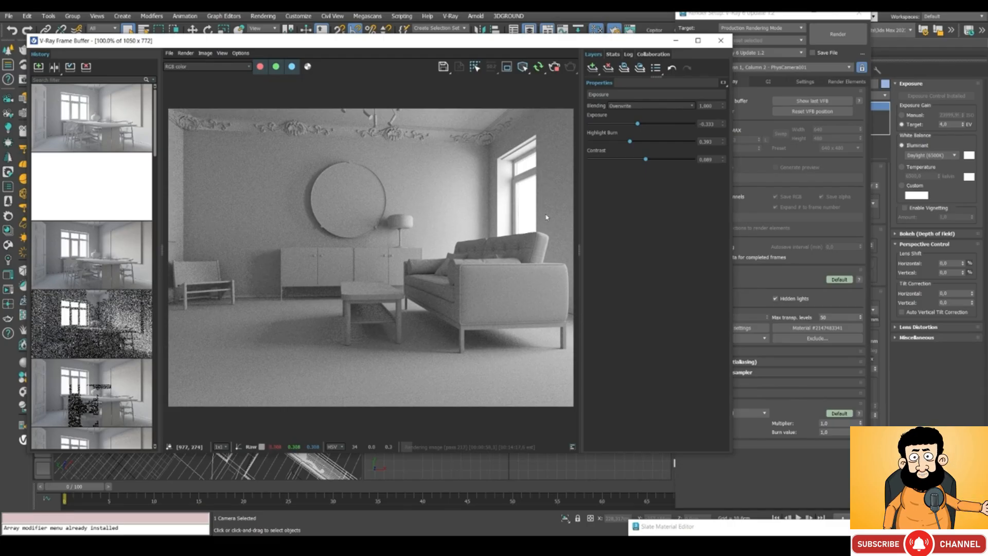
{"action": "left_click_drag", "start_coordinate": [733, 23], "coordinate": [777, 24]}
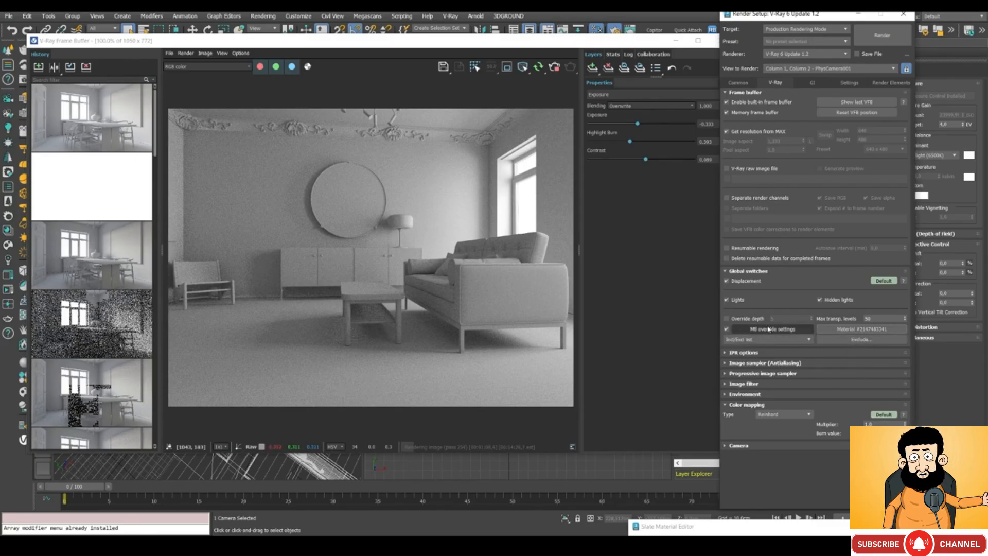
{"action": "left_click", "coordinate": [767, 332]}
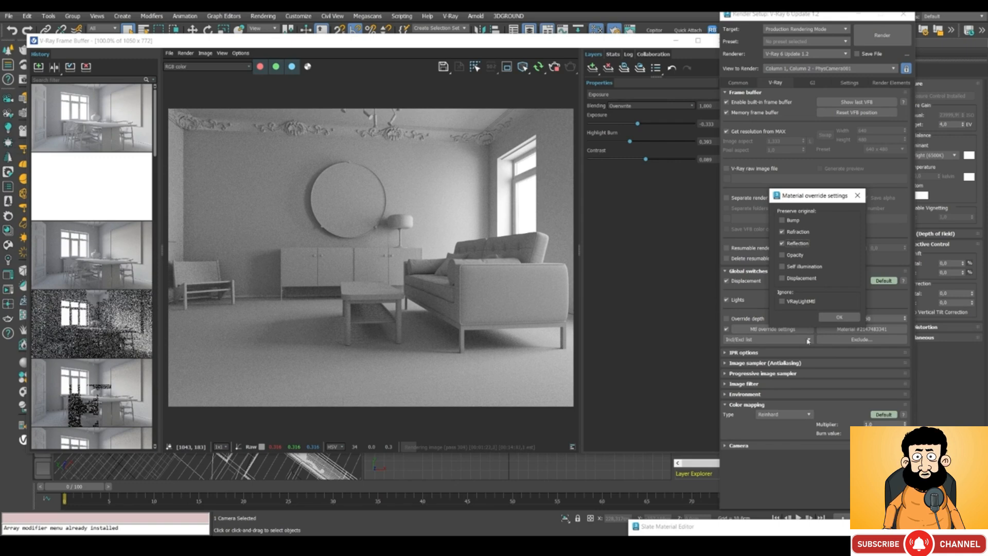
{"action": "left_click", "coordinate": [841, 318]}
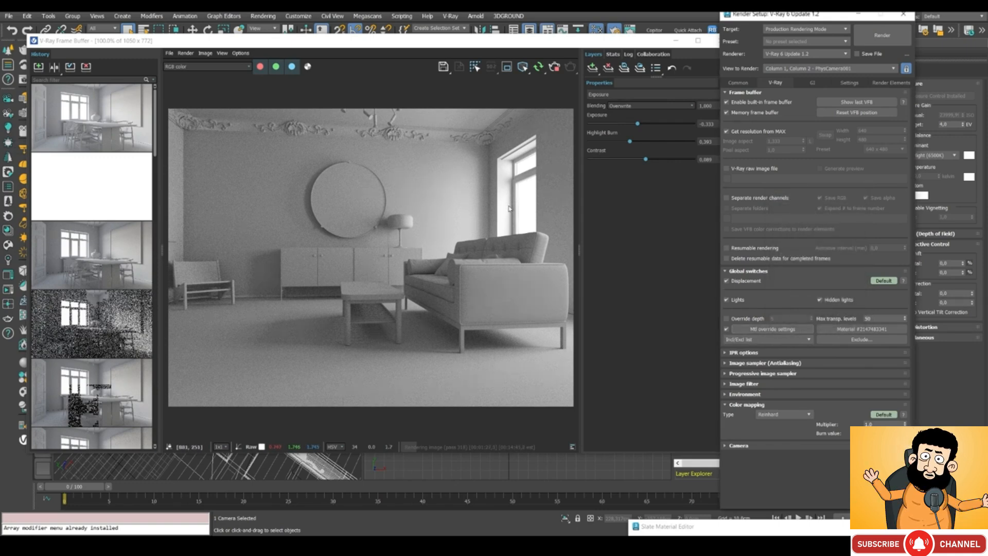
{"action": "left_click", "coordinate": [854, 340]}
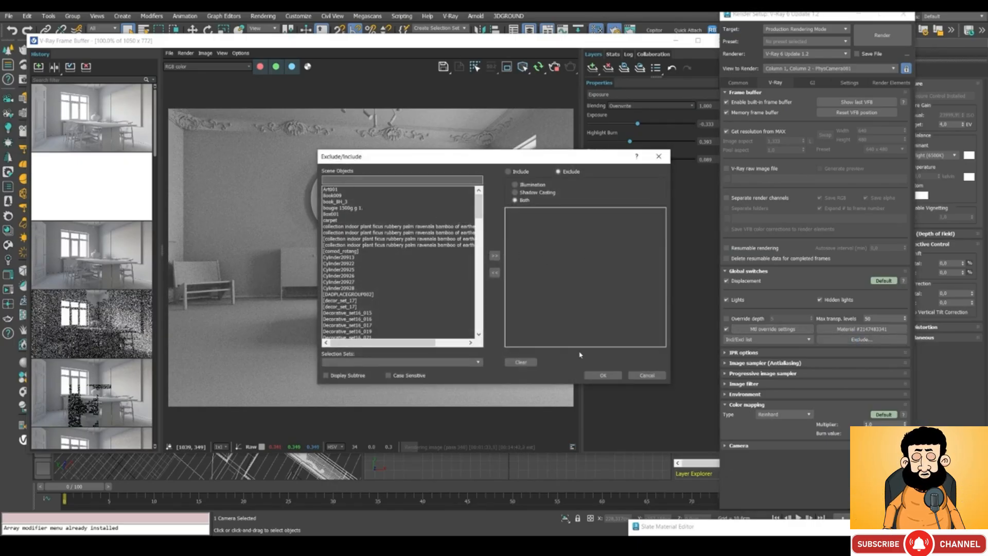
{"action": "left_click", "coordinate": [598, 375]}
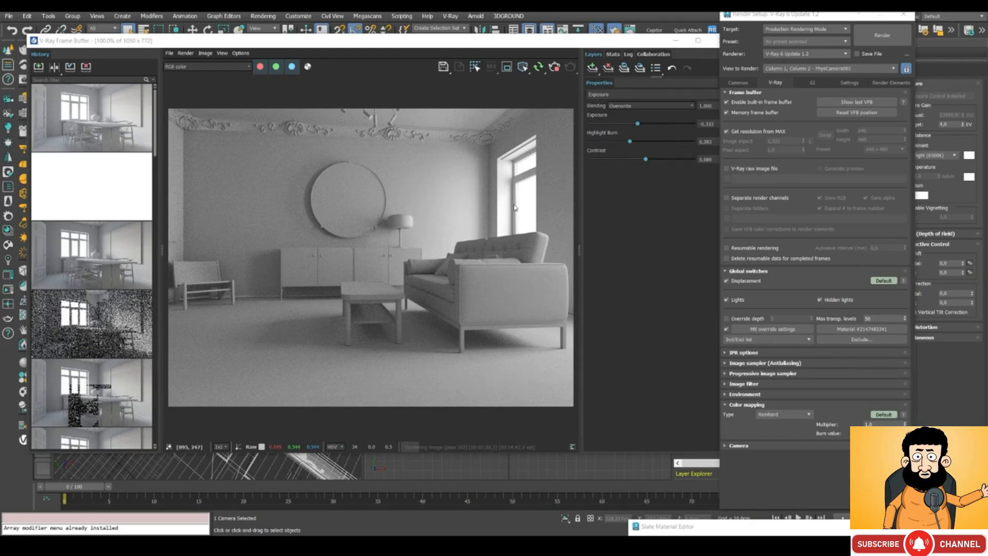
{"action": "left_click_drag", "start_coordinate": [409, 47], "coordinate": [406, 43]}
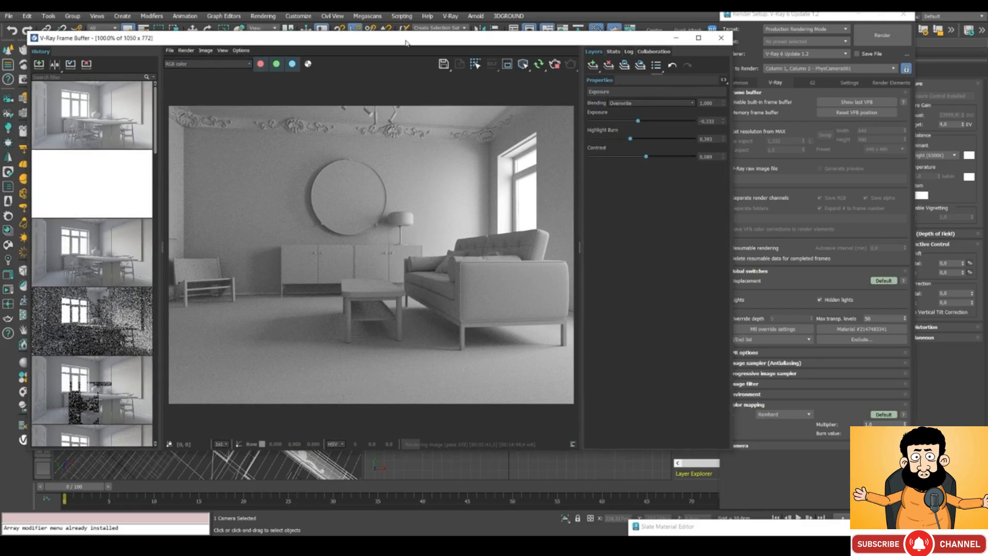
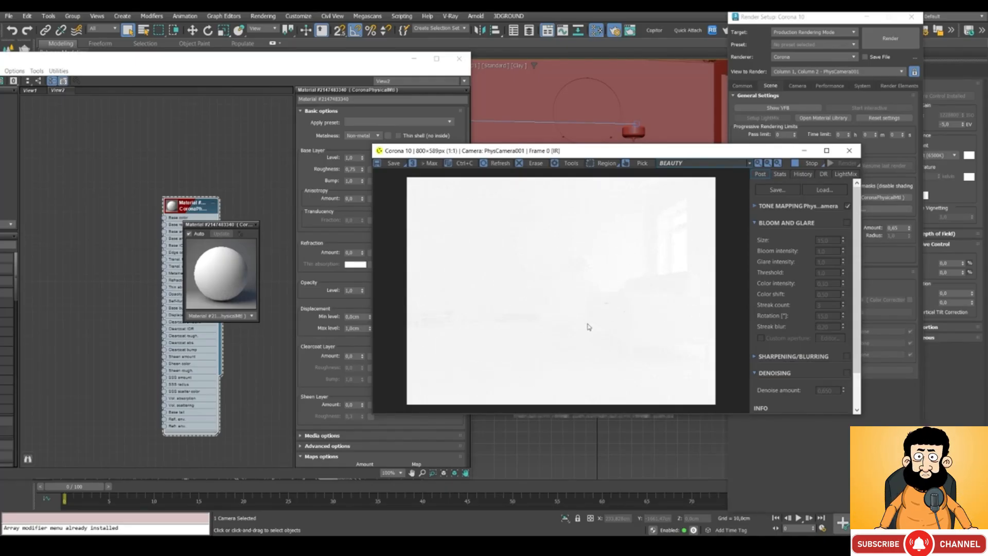
- Set the base color value of the CoronaPhysicalMtl override material to 220
{"action": "left_click_drag", "start_coordinate": [503, 151], "coordinate": [591, 154]}
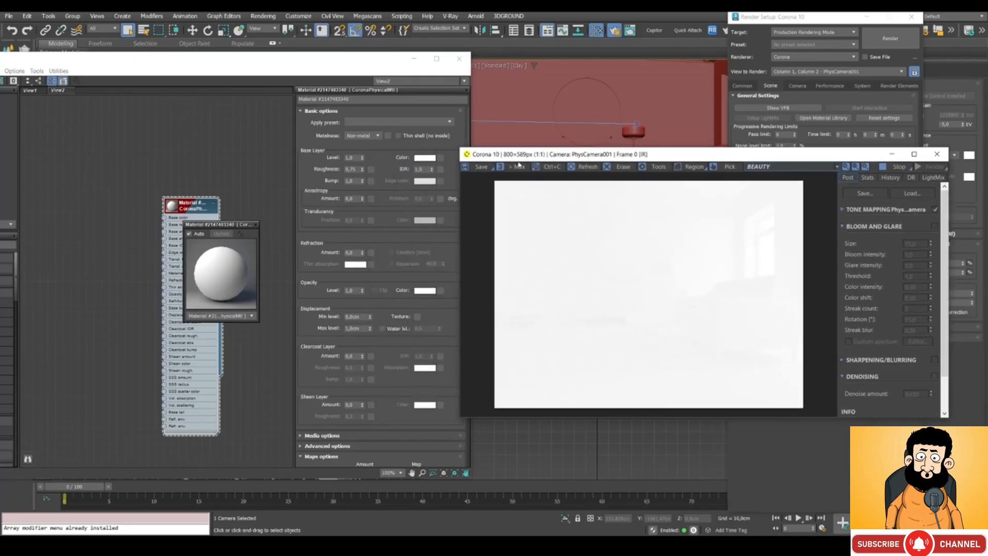
{"action": "left_click", "coordinate": [425, 158]}
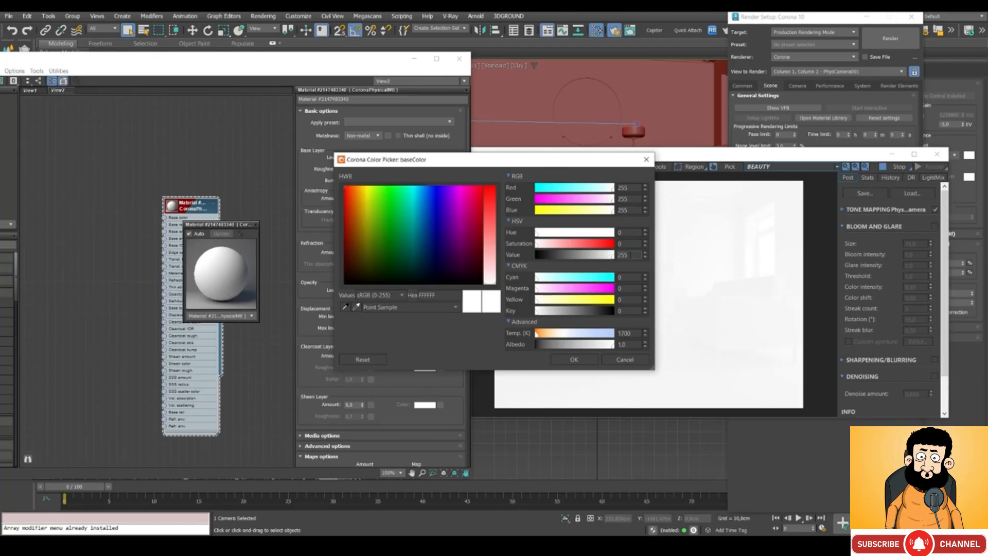
{"action": "double_click", "coordinate": [628, 256]}
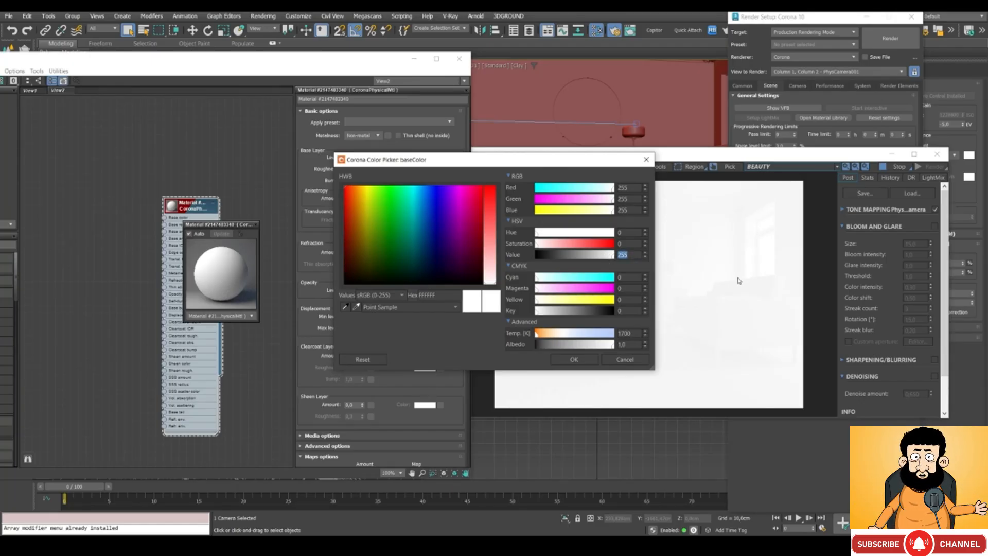
{"action": "type", "text": "220"}
{"action": "key", "text": "Return"}
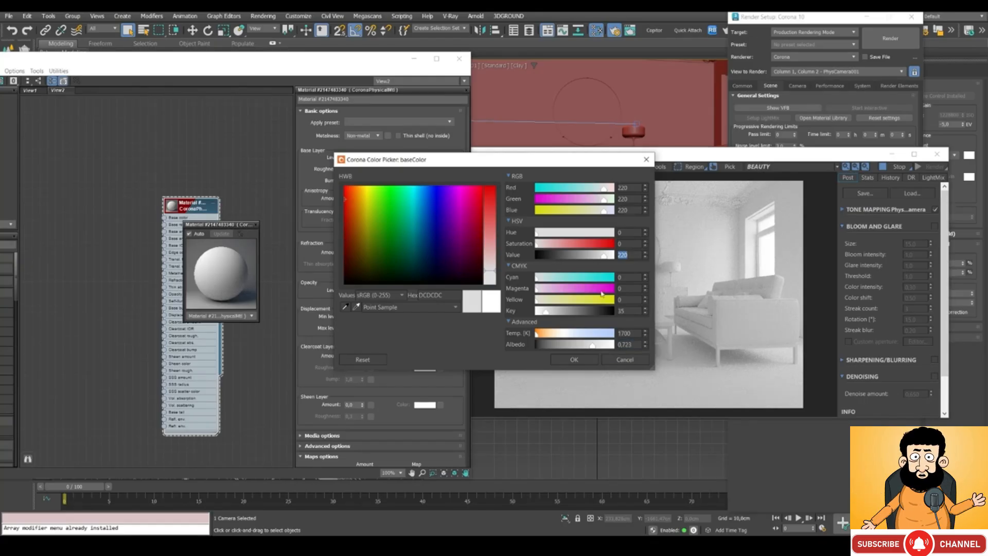
- Darken the Corona override material's base color to a value of about 186, keeping the color picker clear of the render
{"action": "left_click_drag", "start_coordinate": [456, 163], "coordinate": [400, 169]}
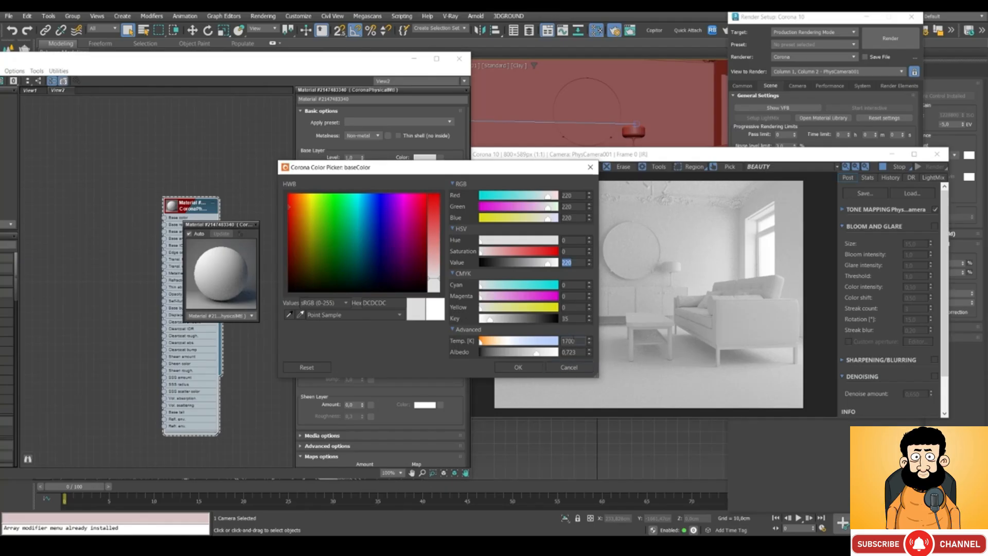
{"action": "left_click_drag", "start_coordinate": [541, 265], "coordinate": [537, 264]}
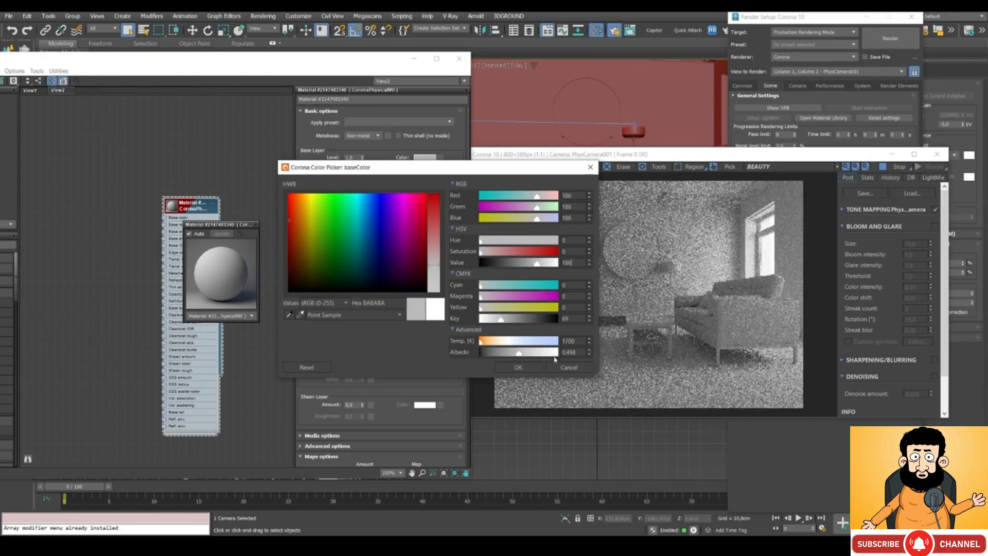
{"action": "left_click", "coordinate": [516, 368]}
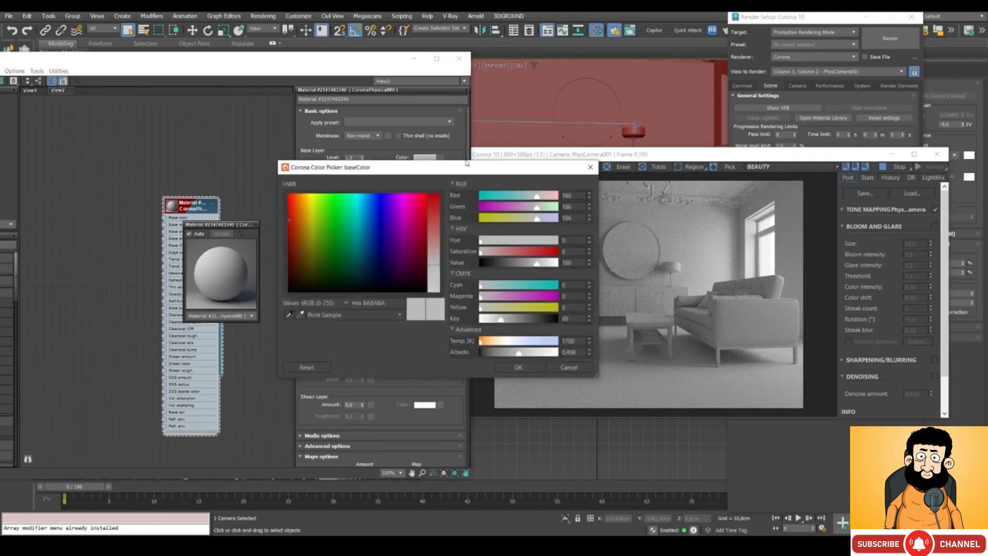
{"action": "left_click_drag", "start_coordinate": [464, 165], "coordinate": [467, 184]}
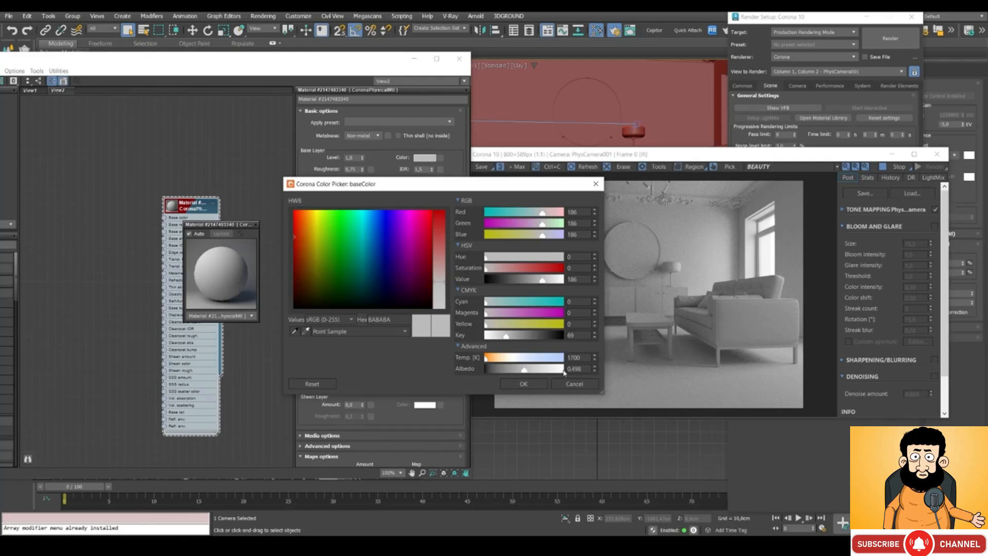
- Set the override material's base color to pure white with albedo 1.0 and its base layer level to 0.7
{"action": "left_click", "coordinate": [564, 371]}
{"action": "left_click", "coordinate": [522, 384]}
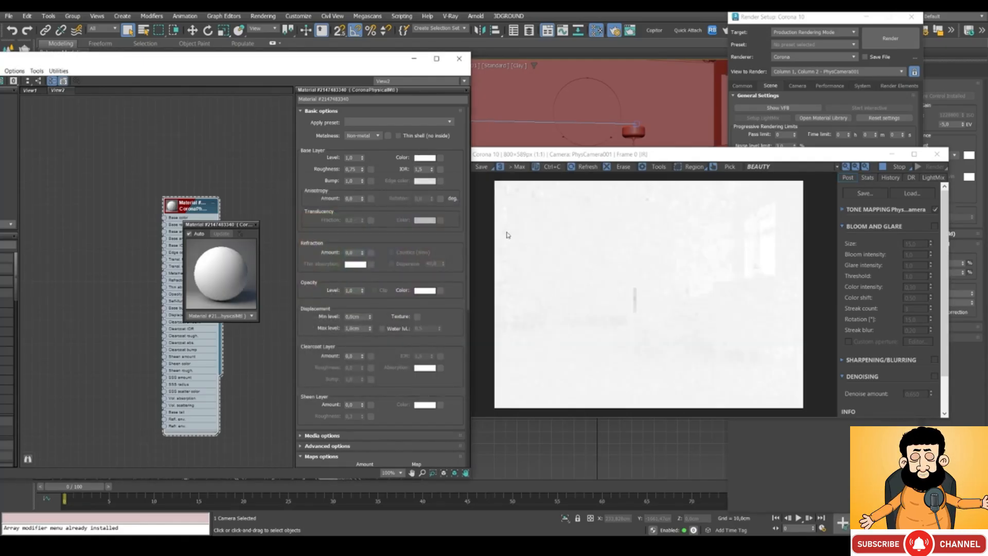
{"action": "double_click", "coordinate": [355, 158]}
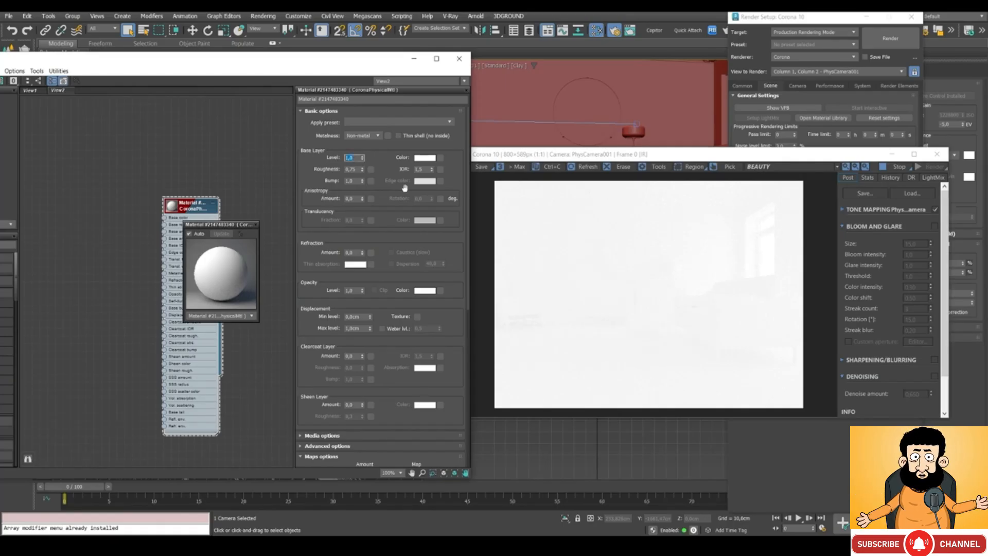
{"action": "type", "text": "0,"}
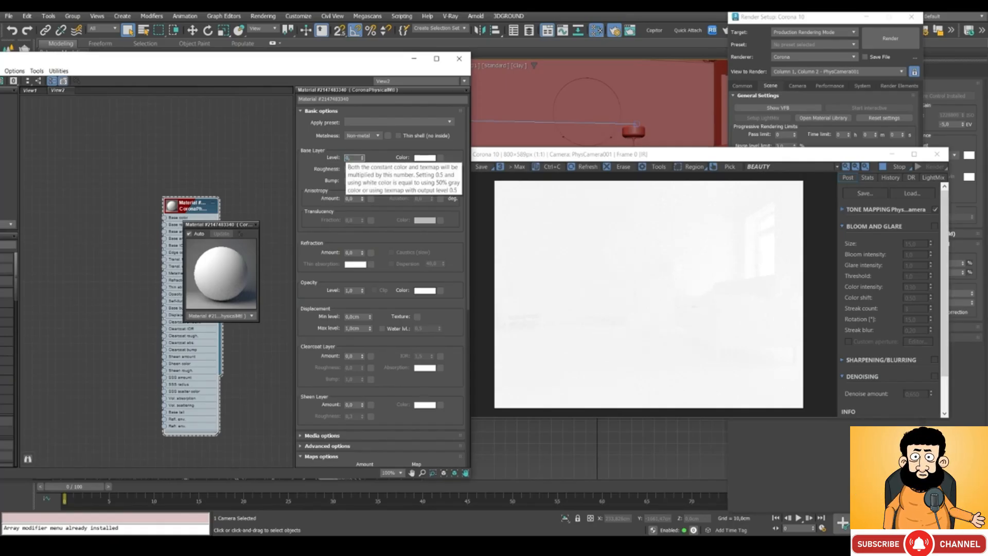
{"action": "type", "text": "7"}
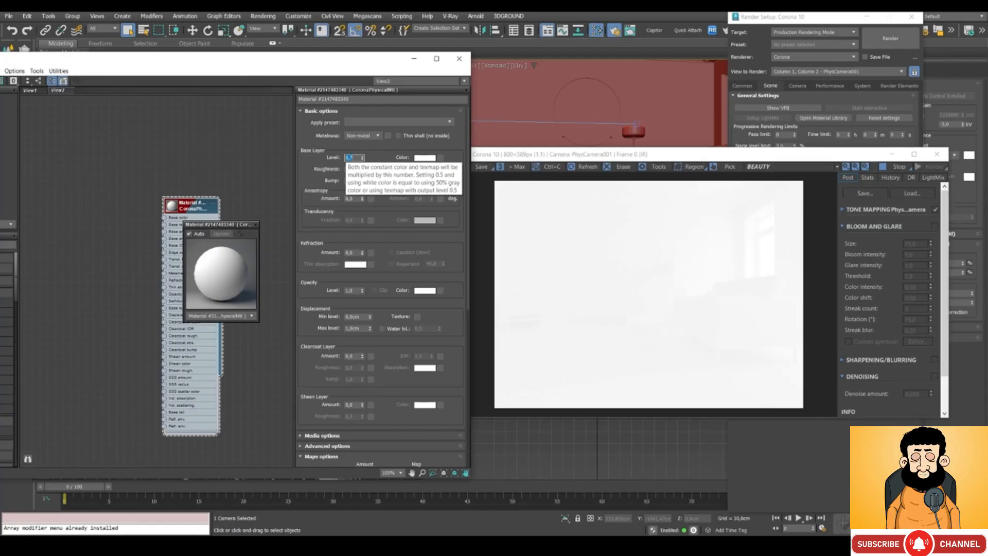
{"action": "key", "text": "Return"}
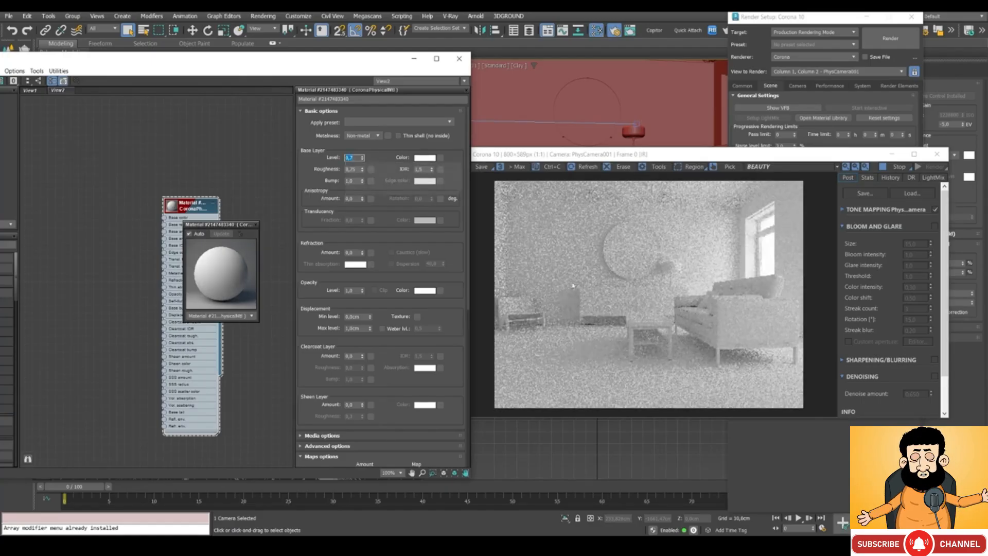
- Add a CShading_Albedo render element to the Corona render setup
{"action": "left_click_drag", "start_coordinate": [585, 164], "coordinate": [470, 205]}
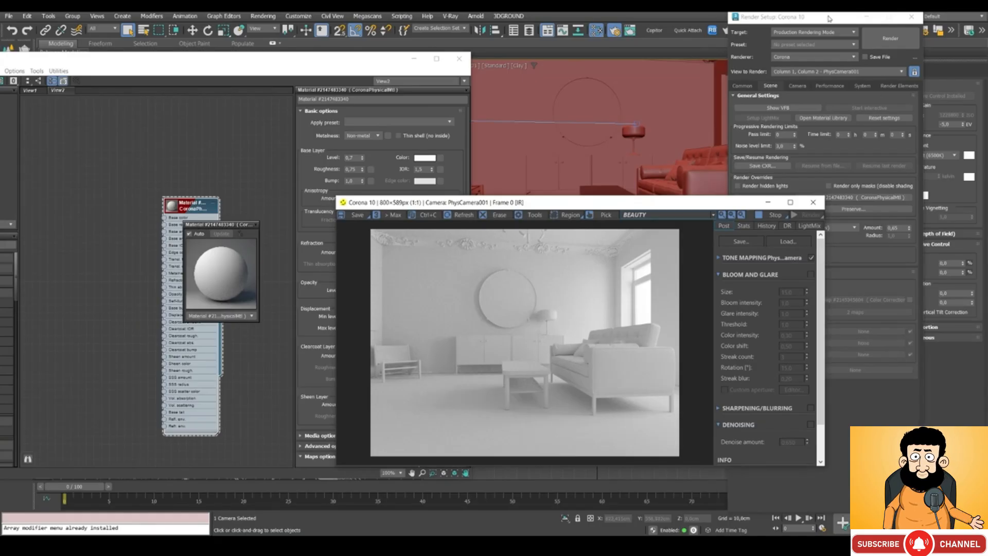
{"action": "left_click_drag", "start_coordinate": [797, 20], "coordinate": [795, 20]}
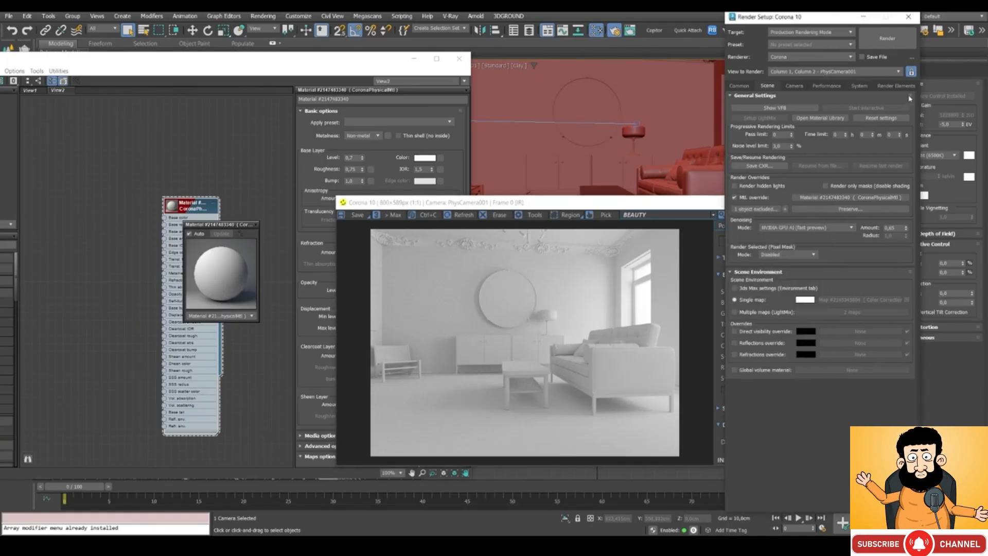
{"action": "left_click", "coordinate": [892, 87]}
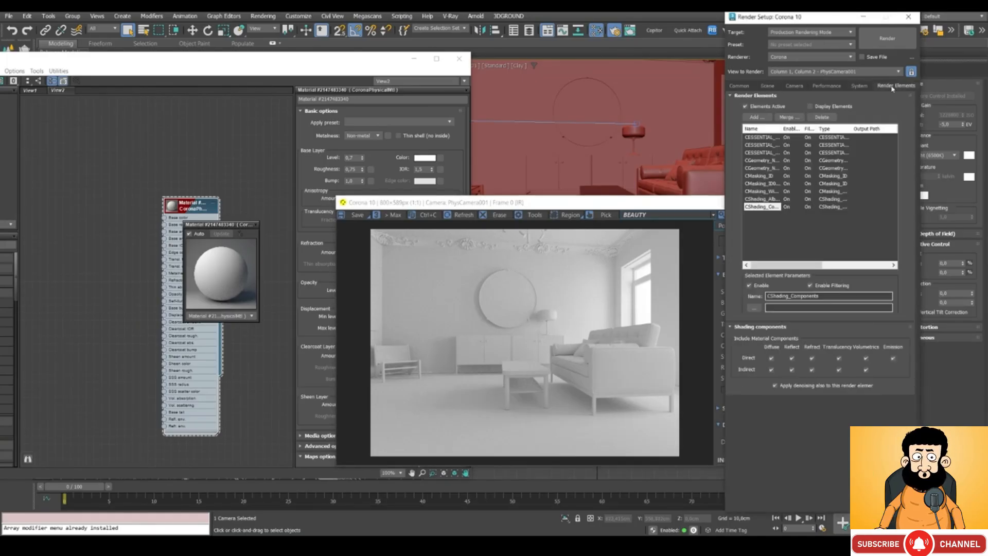
{"action": "left_click", "coordinate": [756, 117]}
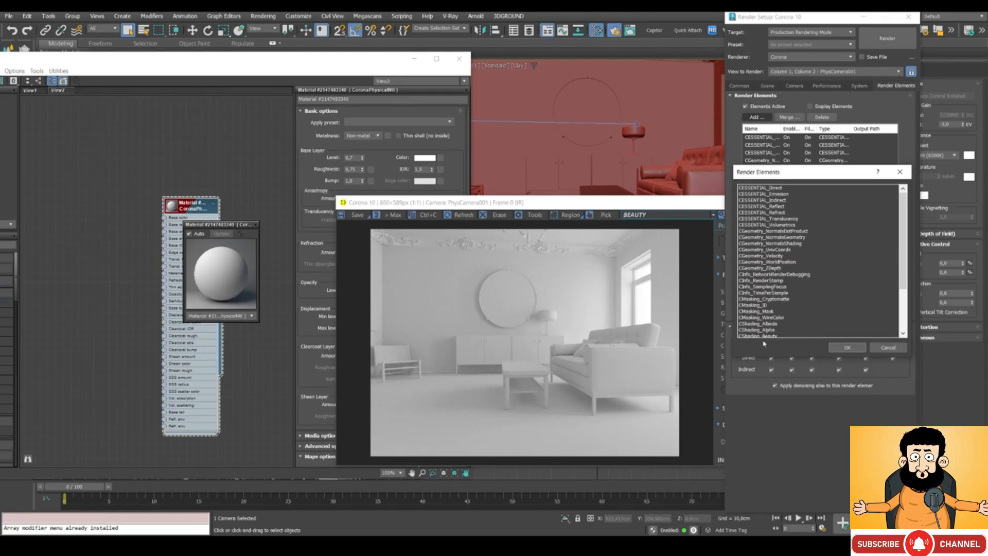
{"action": "left_click", "coordinate": [756, 324]}
{"action": "left_click", "coordinate": [847, 347]}
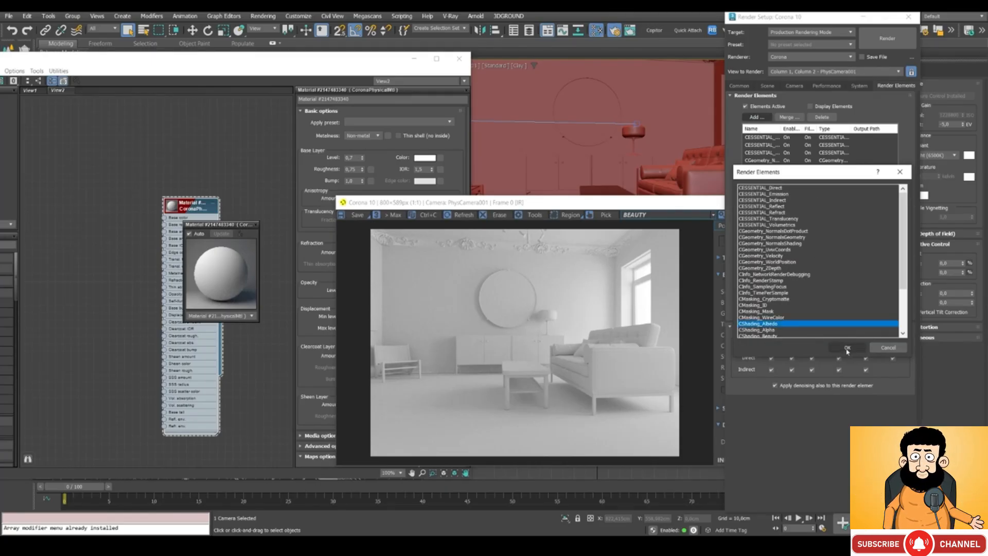
- Restart the interactive render and display the newly added CShading_Albedo001 pass in the frame buffer
{"action": "left_click_drag", "start_coordinate": [622, 208], "coordinate": [563, 195]}
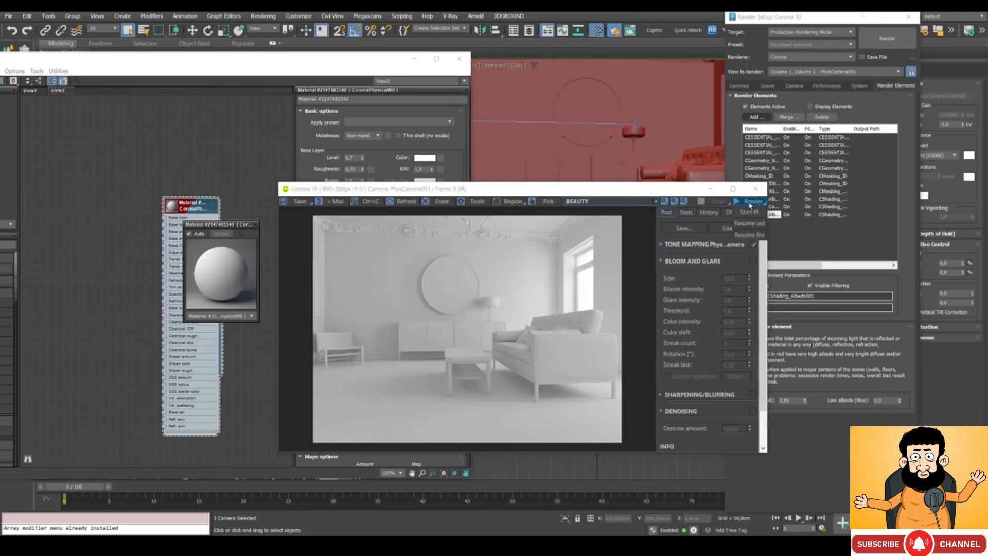
{"action": "left_click", "coordinate": [752, 202]}
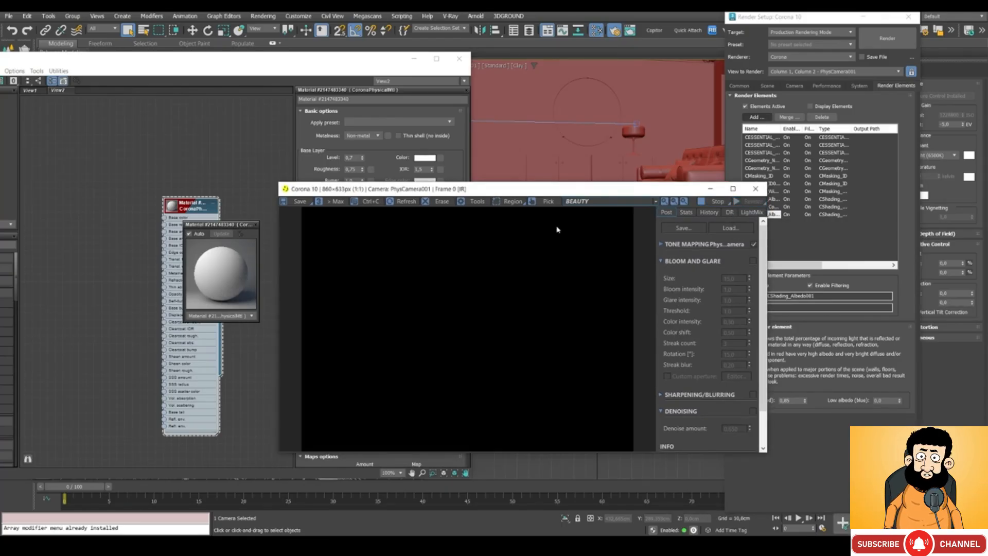
{"action": "left_click", "coordinate": [588, 203]}
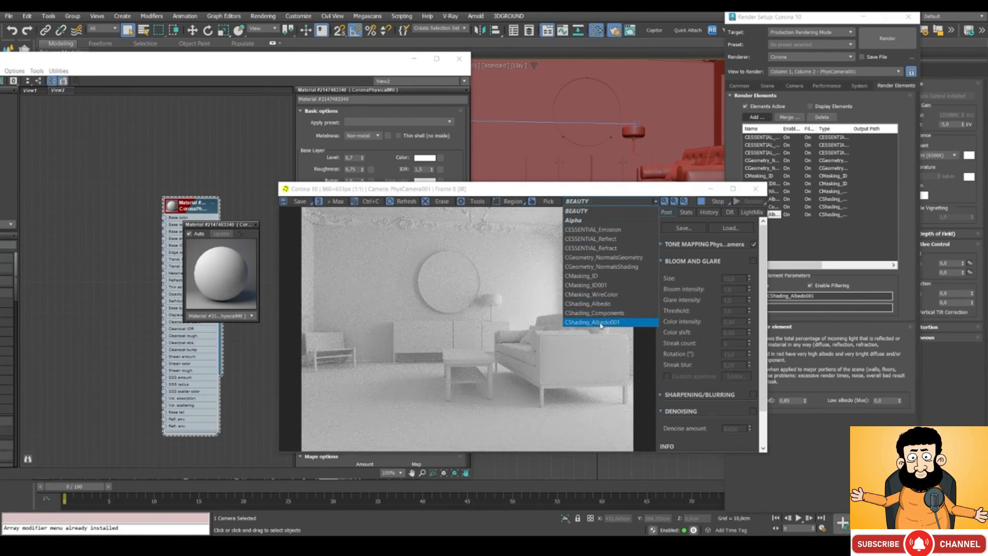
{"action": "left_click", "coordinate": [601, 323]}
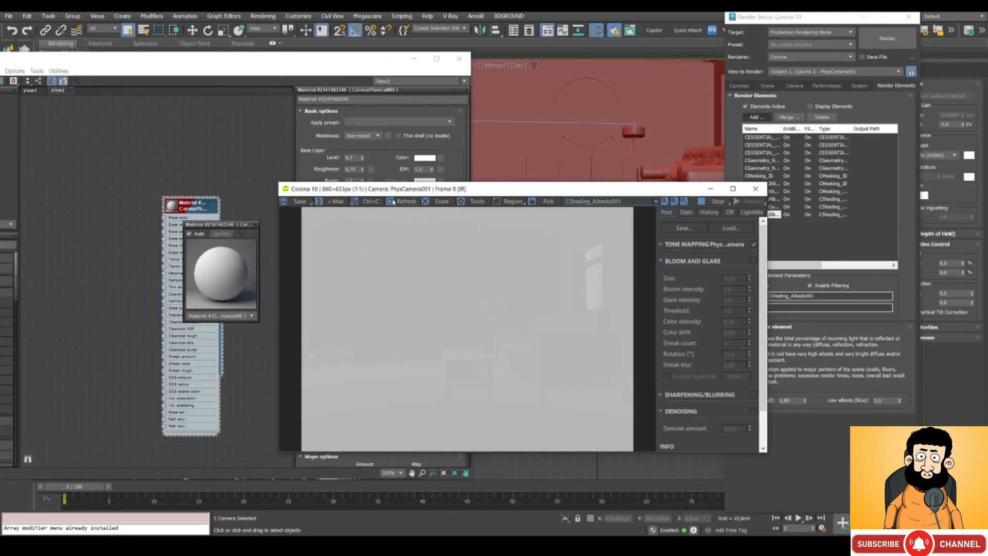
- Create a second CoronaPhysicalMtl beside the override material and set its base color value to pure white
{"action": "left_click_drag", "start_coordinate": [376, 193], "coordinate": [644, 190]}
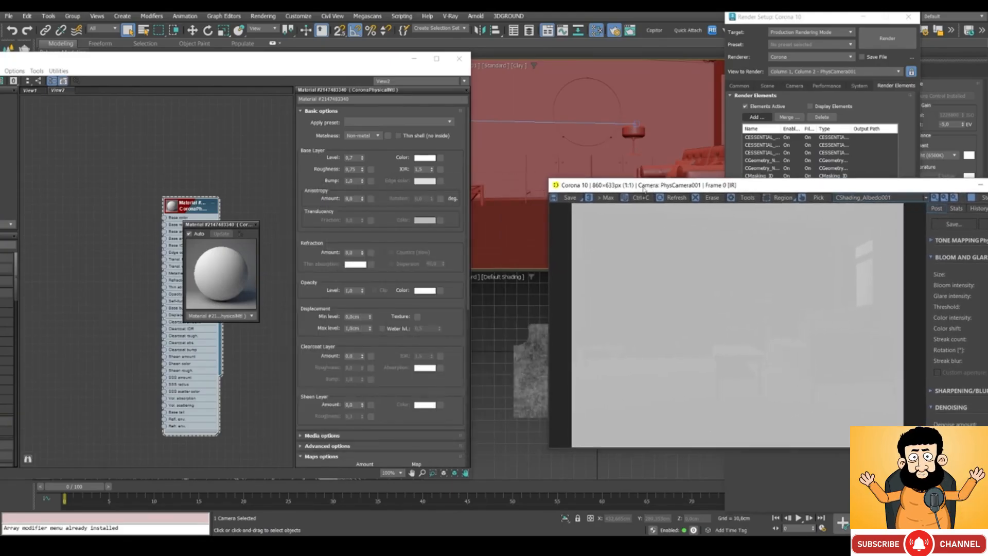
{"action": "left_click", "coordinate": [180, 208]}
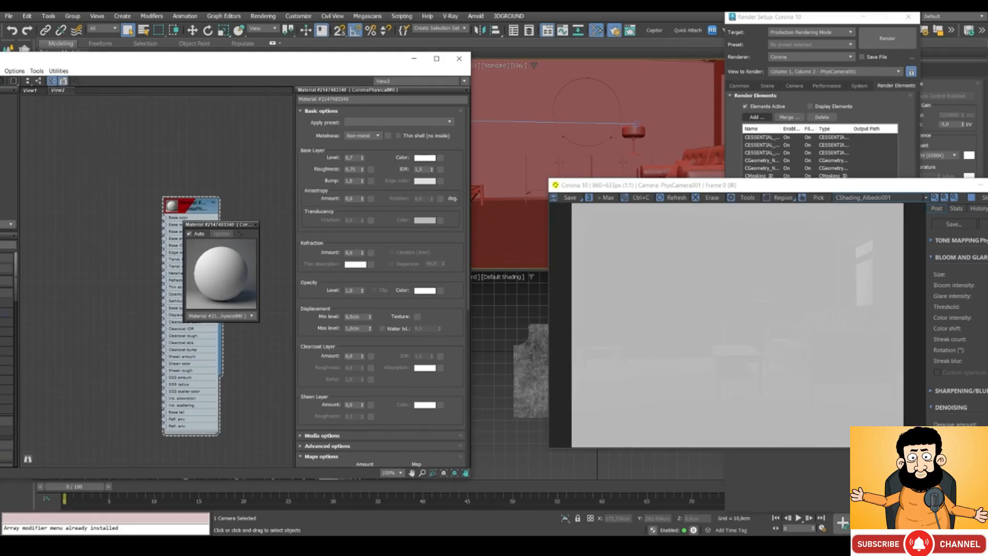
{"action": "left_click_drag", "start_coordinate": [7, 303], "coordinate": [100, 296]}
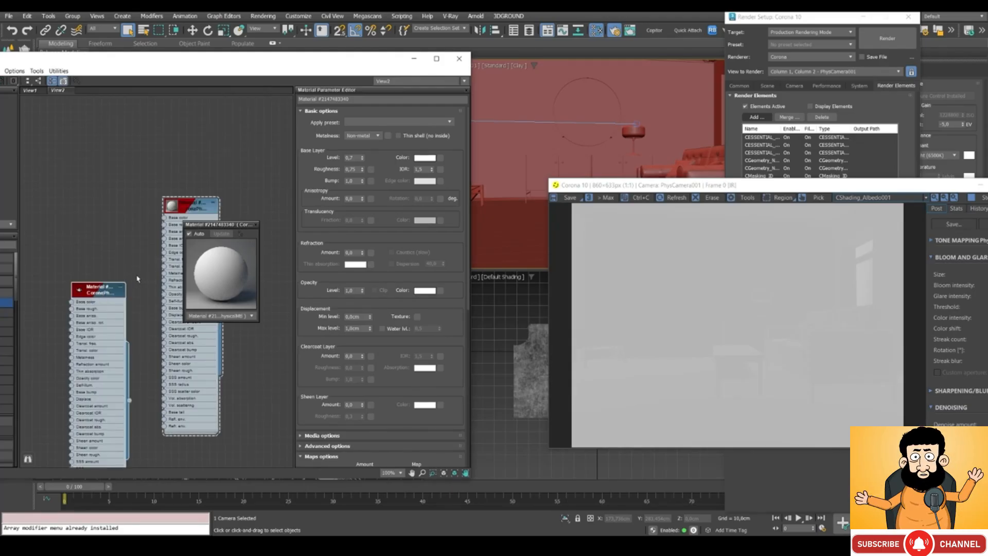
{"action": "left_click", "coordinate": [427, 159]}
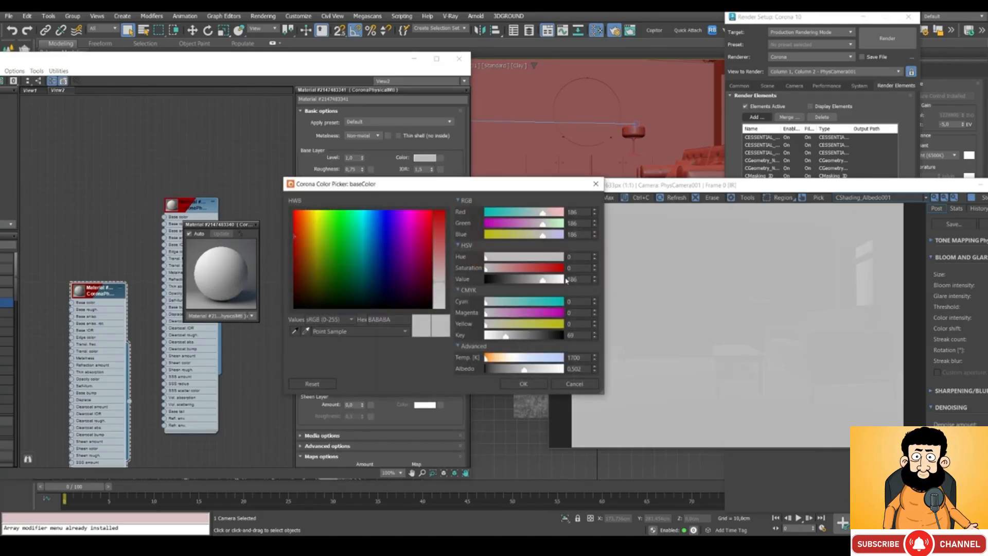
{"action": "left_click", "coordinate": [564, 280]}
{"action": "left_click", "coordinate": [534, 387]}
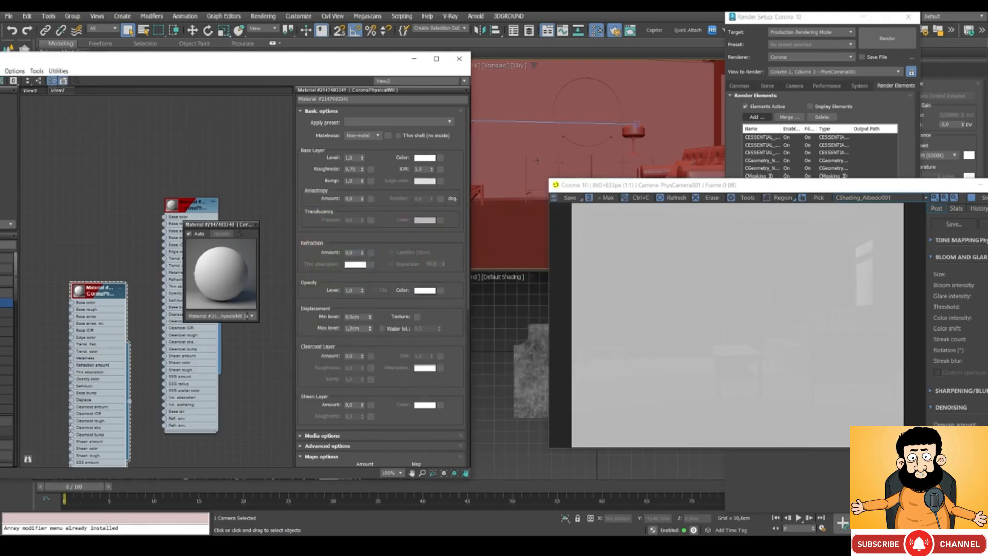
- Assign the new white material to the coffee table and add the table to the material override's excluded objects
{"action": "left_click_drag", "start_coordinate": [581, 185], "coordinate": [511, 245]}
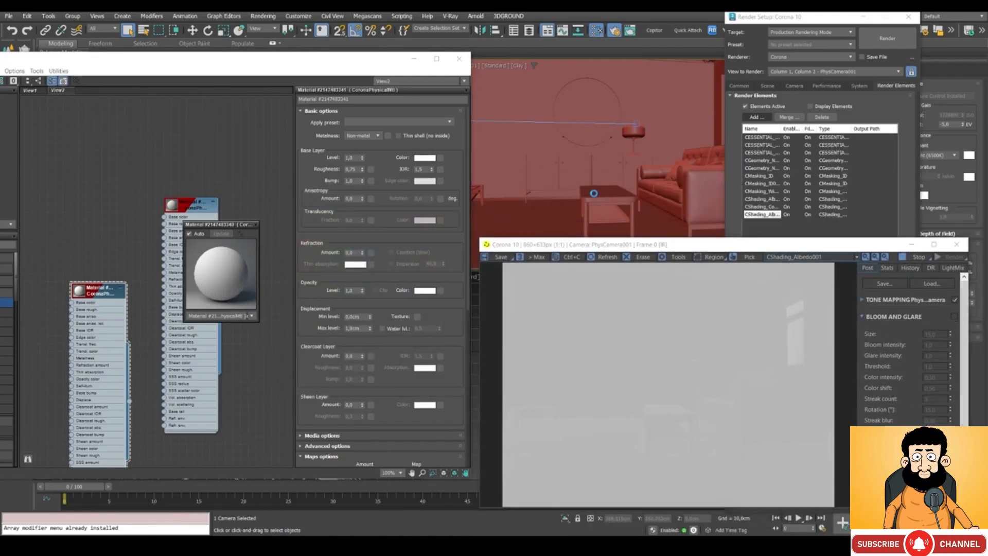
{"action": "left_click", "coordinate": [598, 211]}
{"action": "left_click_drag", "start_coordinate": [100, 62], "coordinate": [39, 78]}
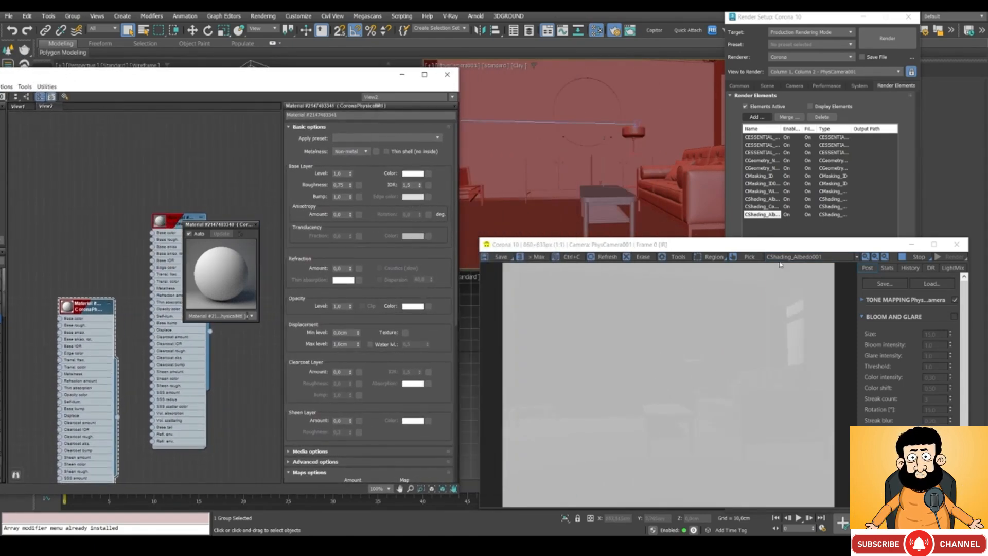
{"action": "left_click", "coordinate": [767, 86]}
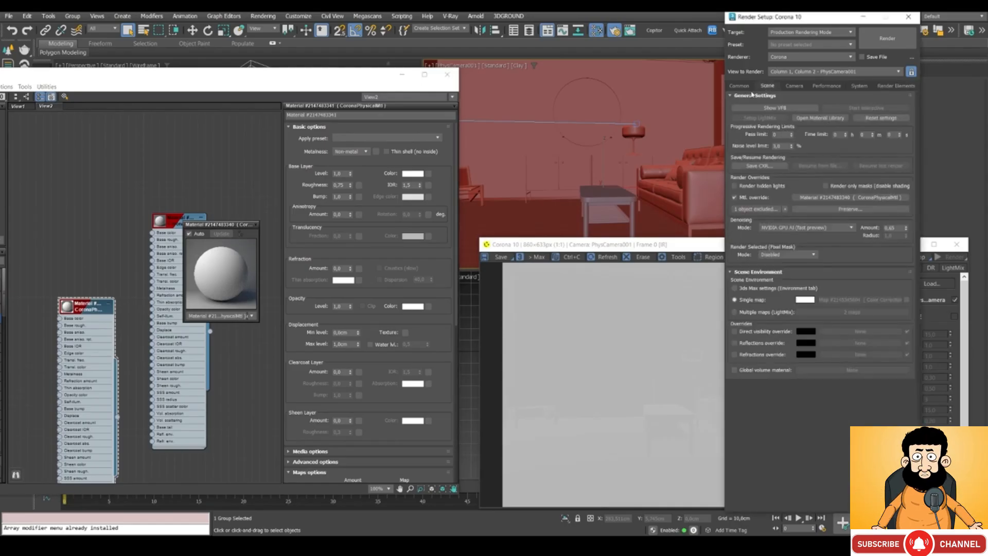
{"action": "left_click", "coordinate": [786, 209]}
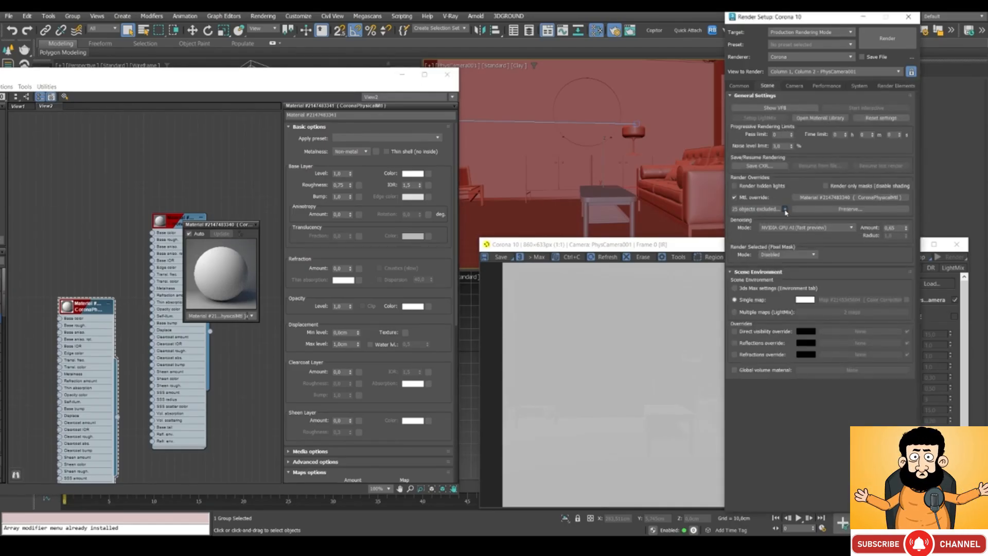
- Inspect the coffee table in the CShading_Albedo001 pass and compare it with the BEAUTY pass
{"action": "left_click_drag", "start_coordinate": [651, 244], "coordinate": [586, 148]}
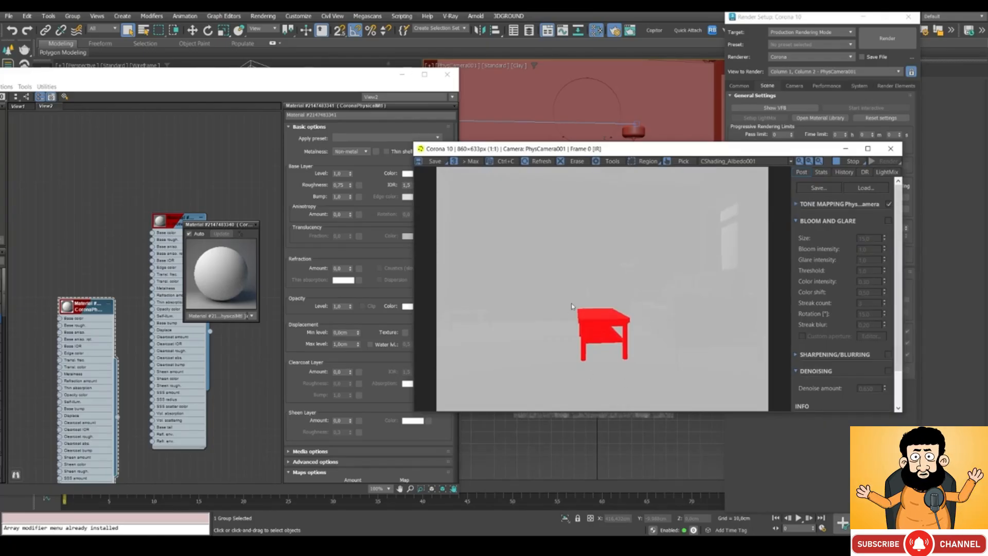
{"action": "left_click", "coordinate": [750, 161]}
{"action": "left_click", "coordinate": [751, 161]}
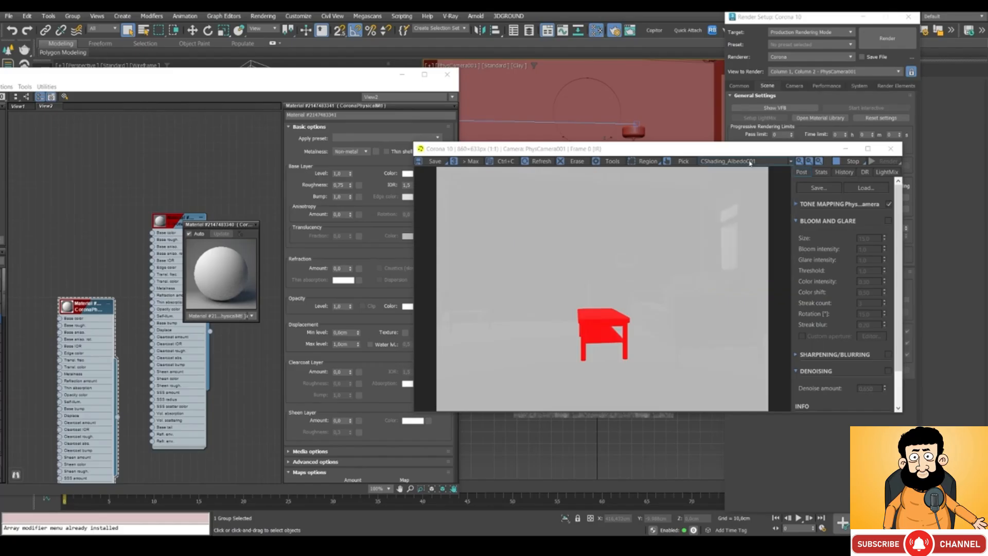
{"action": "left_click", "coordinate": [751, 161]}
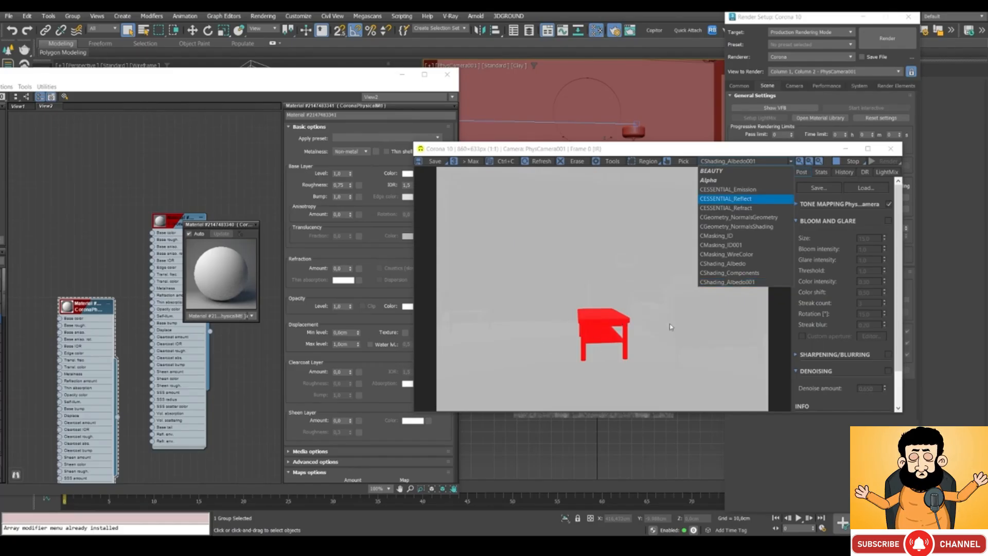
{"action": "left_click", "coordinate": [641, 298]}
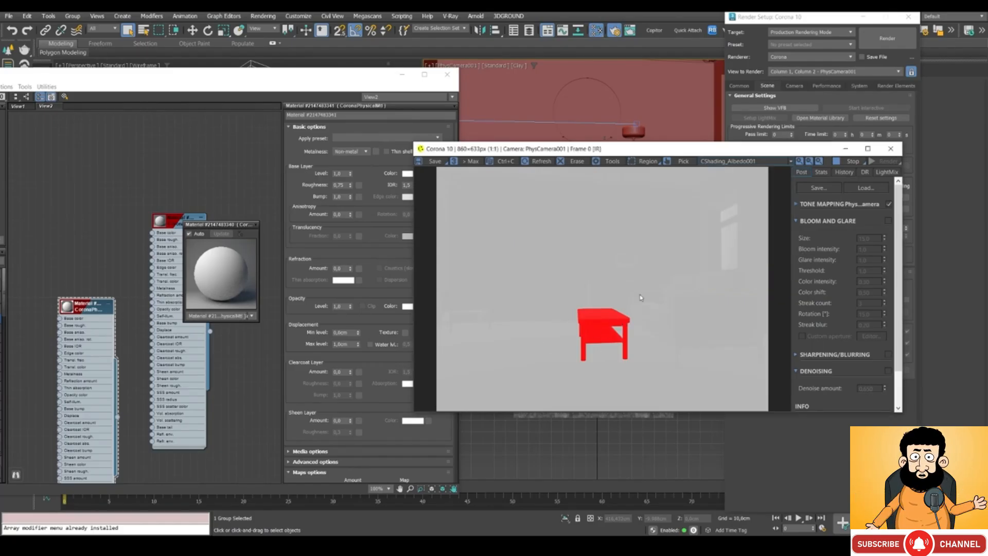
{"action": "left_click", "coordinate": [728, 162]}
{"action": "left_click", "coordinate": [723, 173]}
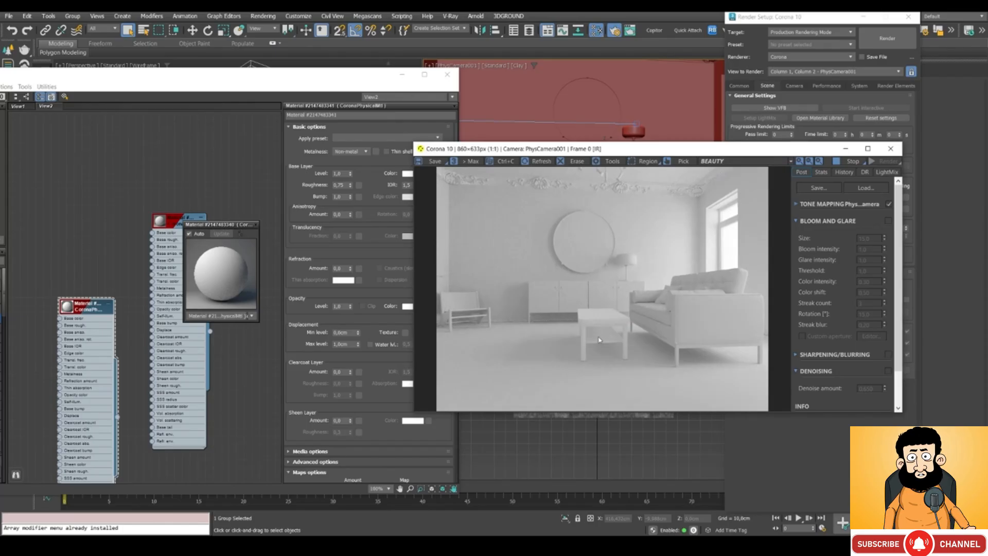
{"action": "scroll", "coordinate": [624, 314], "scroll_direction": "up", "scroll_amount": 2}
{"action": "scroll", "coordinate": [564, 284], "scroll_direction": "down", "scroll_amount": 2}
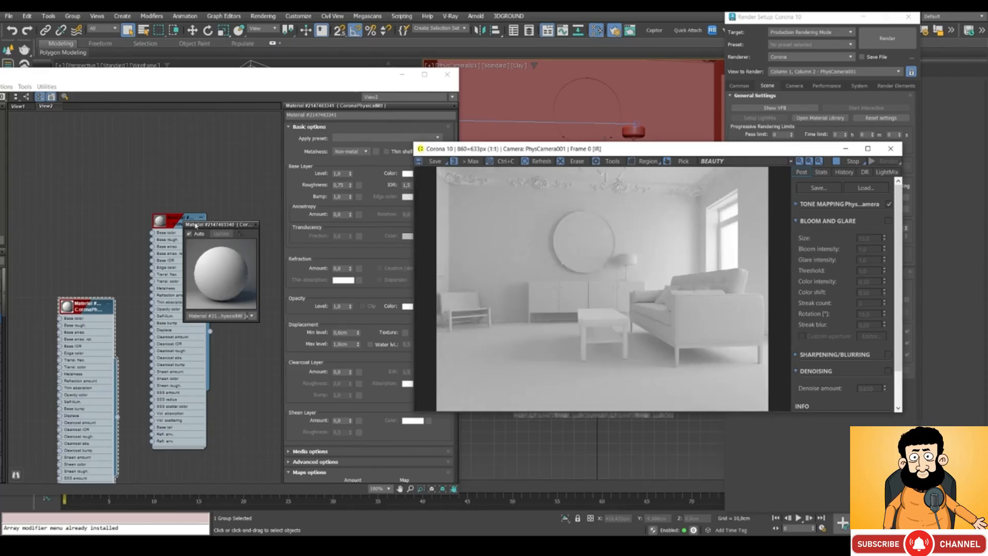
- Set the override CoronaPhysicalMtl's base layer level to 1.0 and its base color value to 180
{"action": "left_click", "coordinate": [214, 251]}
{"action": "left_click", "coordinate": [258, 227]}
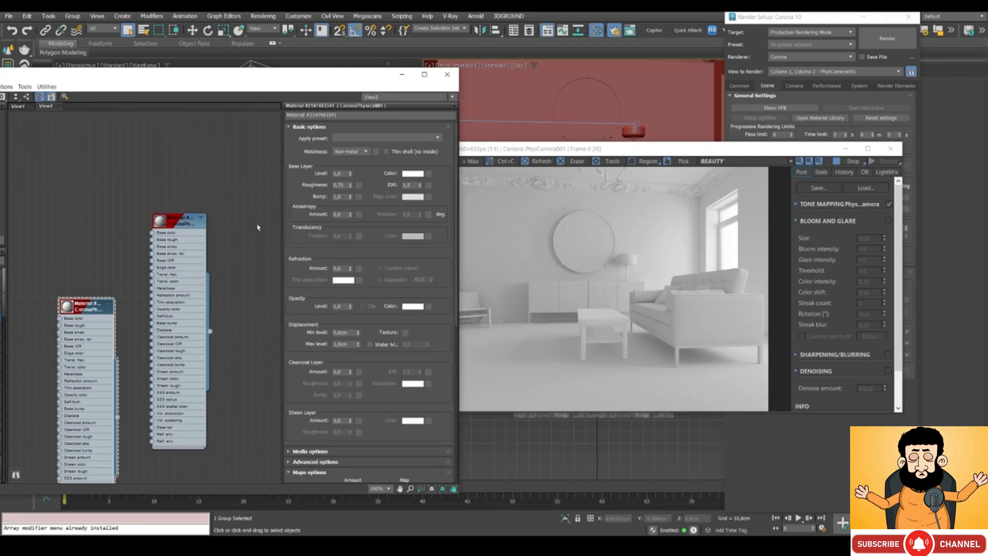
{"action": "left_click", "coordinate": [185, 224]}
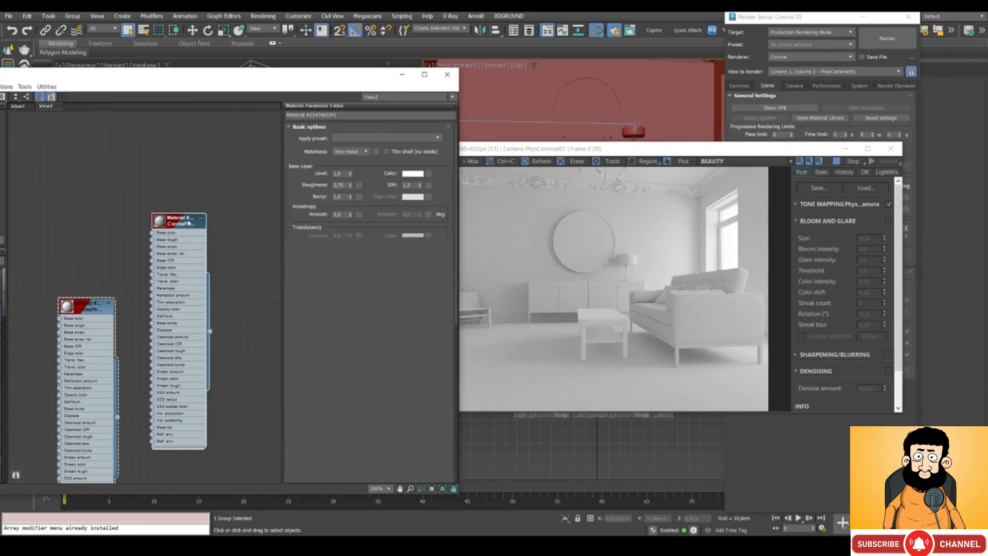
{"action": "left_click", "coordinate": [186, 223]}
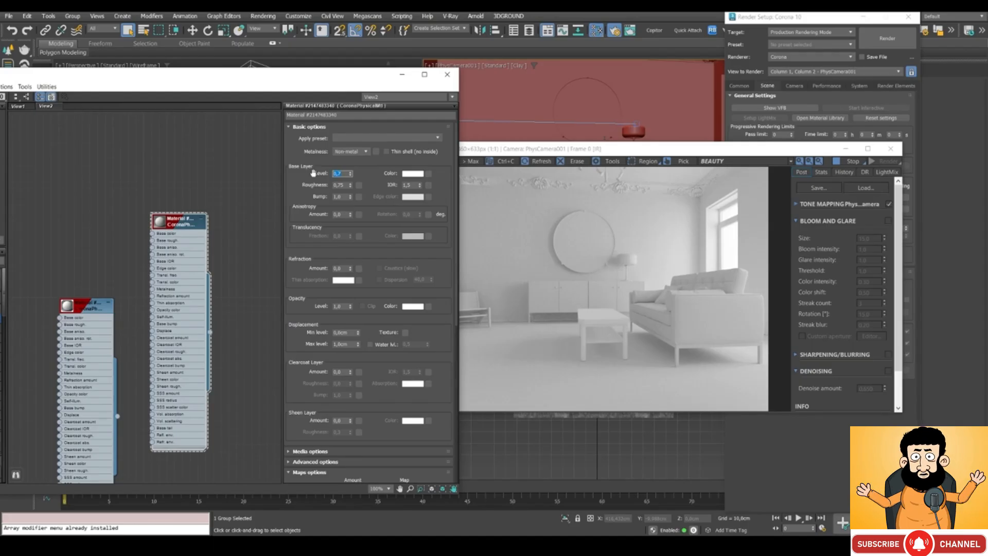
{"action": "left_click", "coordinate": [413, 174]}
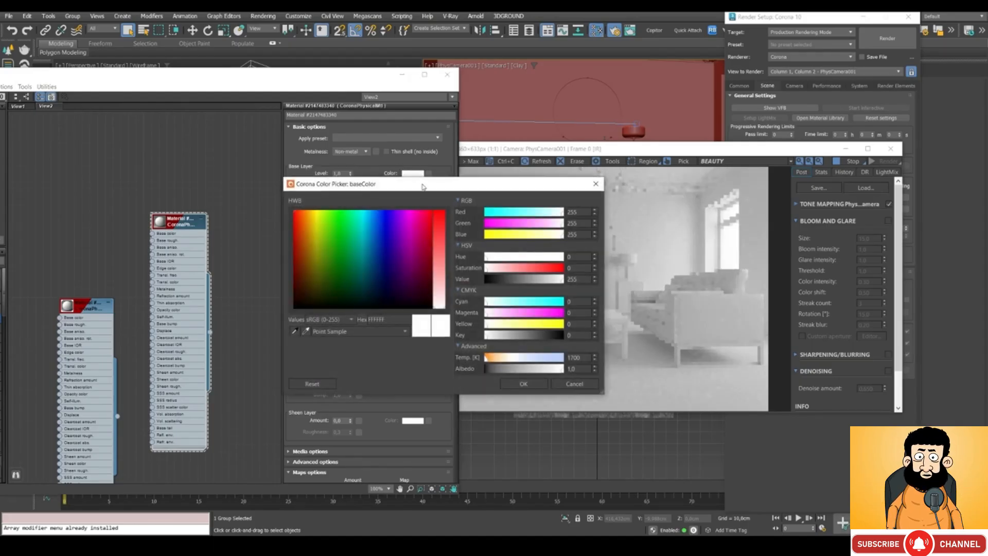
{"action": "left_click", "coordinate": [534, 280]}
{"action": "double_click", "coordinate": [576, 279]}
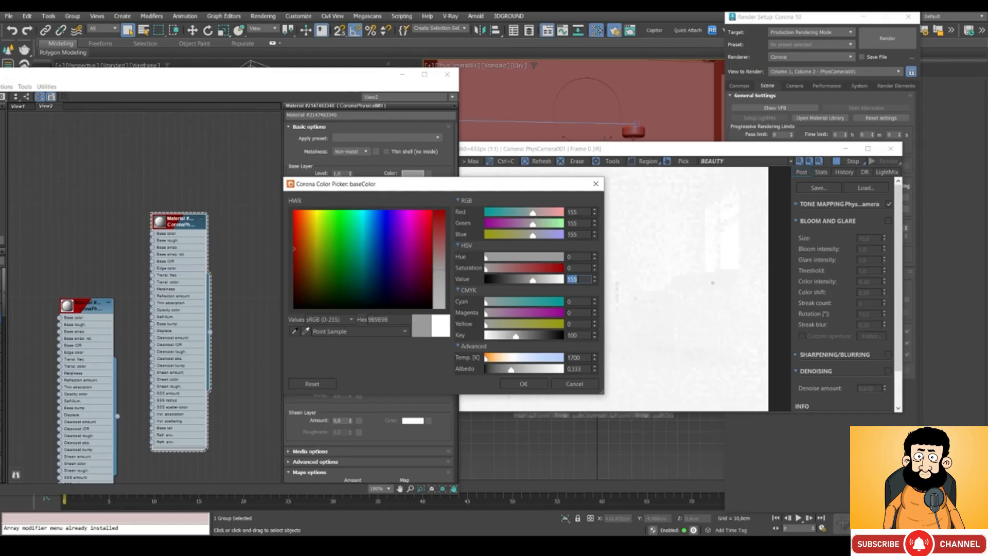
{"action": "type", "text": "180"}
{"action": "key", "text": "Return"}
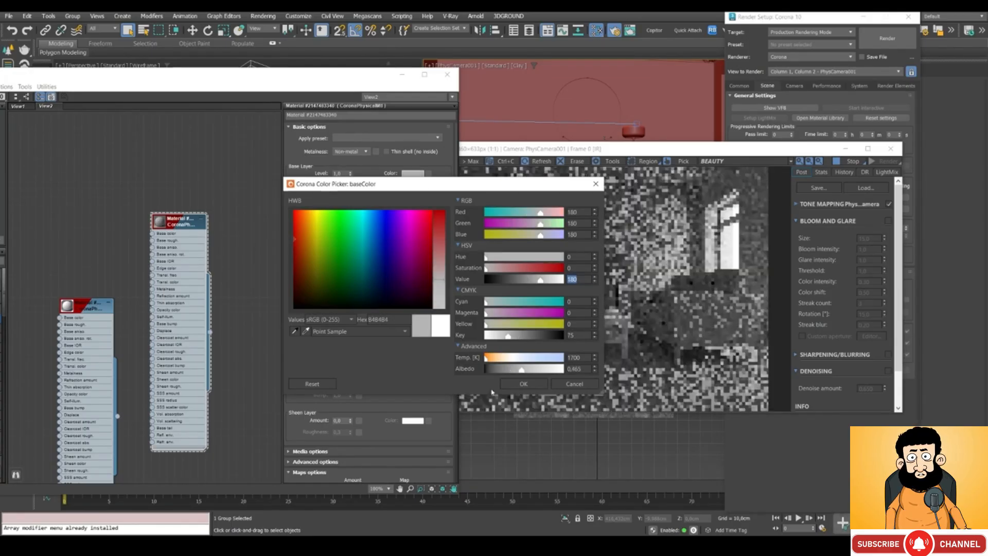
{"action": "left_click", "coordinate": [524, 385]}
- Inspect the excluded white coffee table against the surrounding override material in the BEAUTY render
{"action": "left_click", "coordinate": [607, 345]}
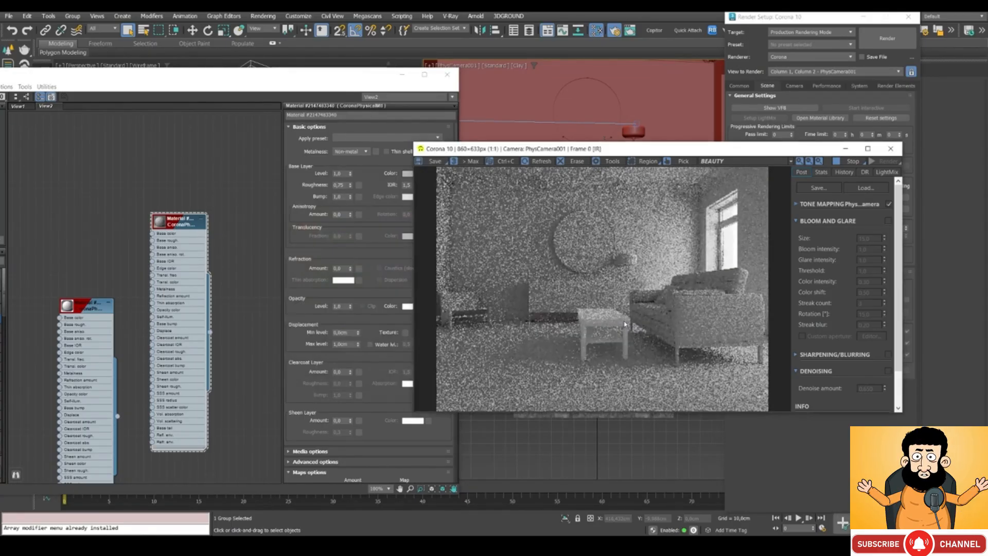
{"action": "scroll", "coordinate": [606, 345], "scroll_direction": "up", "scroll_amount": 1}
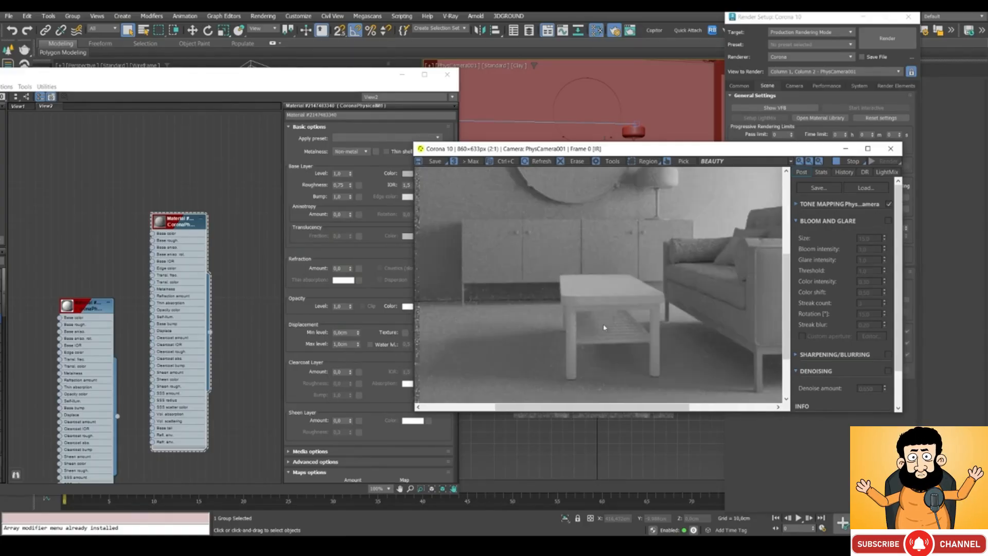
{"action": "scroll", "coordinate": [597, 330], "scroll_direction": "down", "scroll_amount": 1}
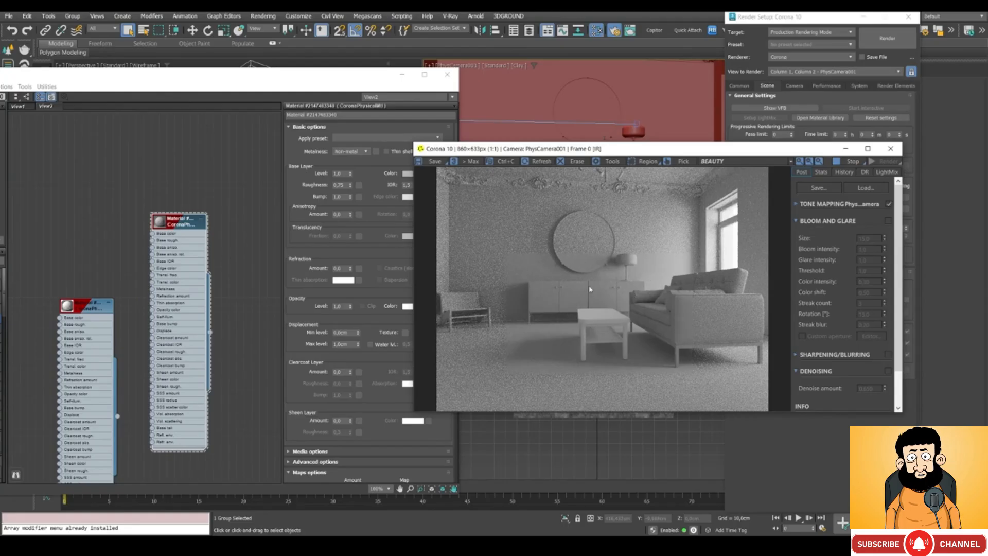
{"action": "left_click_drag", "start_coordinate": [520, 150], "coordinate": [490, 144]}
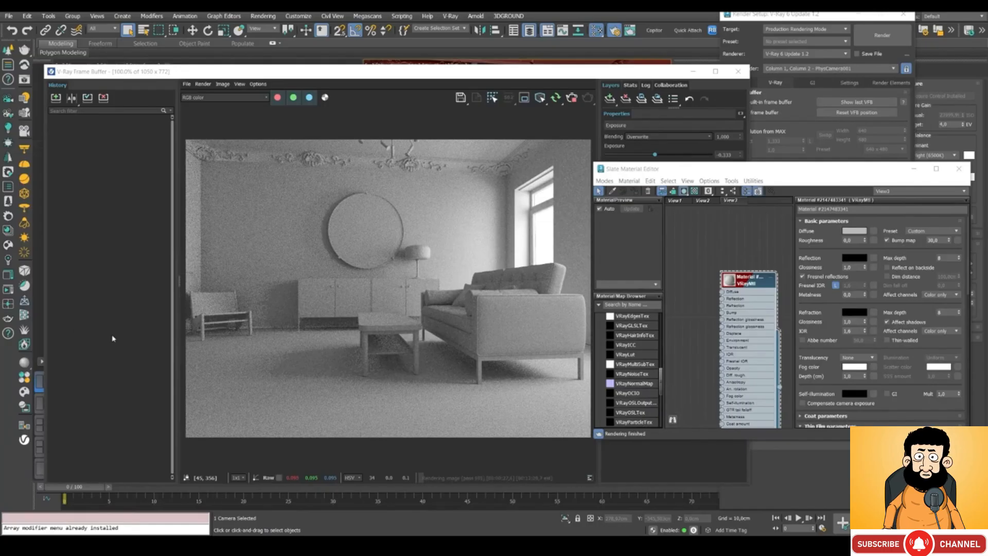
- Set the V-Ray override material's diffuse color to pure white, value 255
{"action": "left_click_drag", "start_coordinate": [602, 173], "coordinate": [576, 169]}
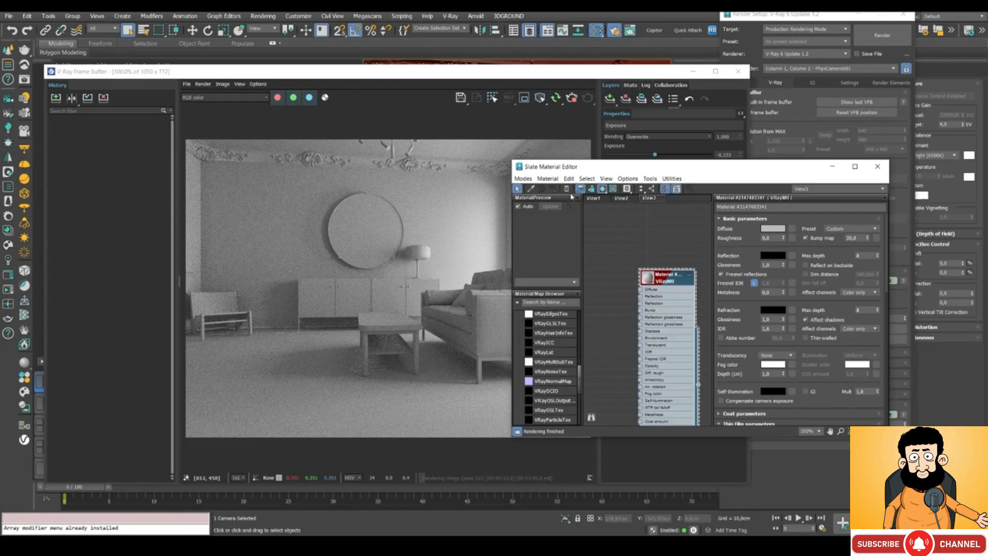
{"action": "mouse_move", "coordinate": [544, 172]}
{"action": "left_mouse_down"}
{"action": "mouse_move", "coordinate": [601, 160]}
{"action": "mouse_move", "coordinate": [553, 171]}
{"action": "left_mouse_up"}
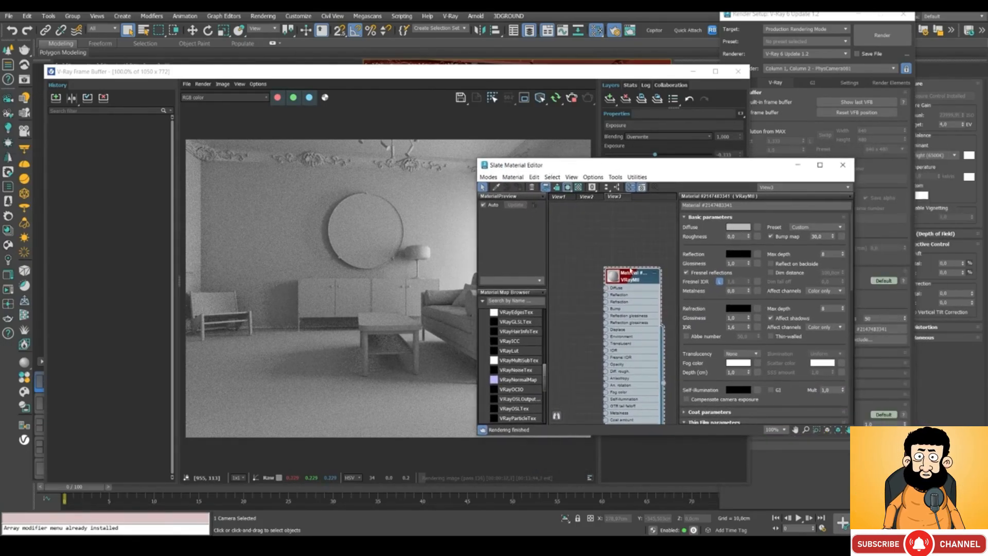
{"action": "left_click", "coordinate": [738, 227]}
{"action": "left_click_drag", "start_coordinate": [447, 179], "coordinate": [545, 173]}
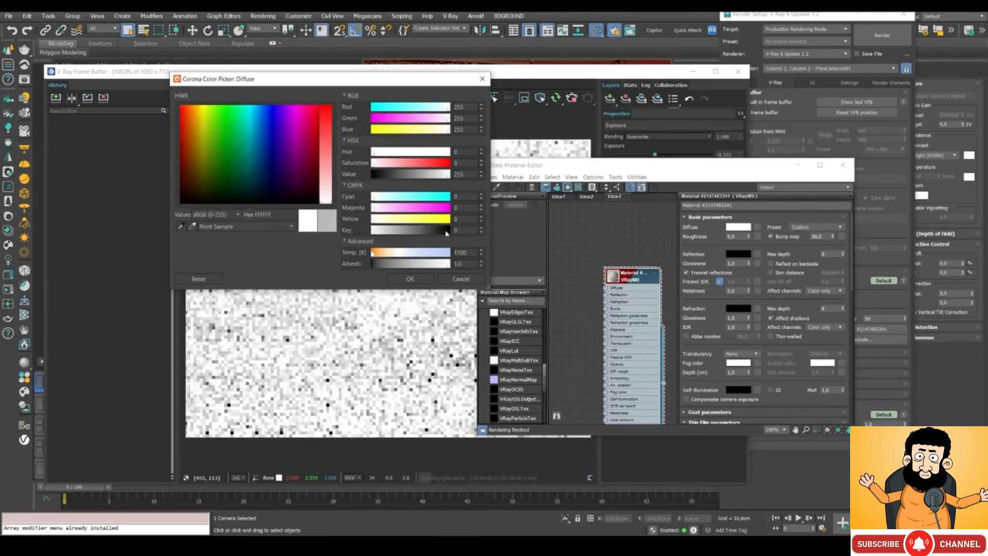
{"action": "left_click", "coordinate": [409, 278]}
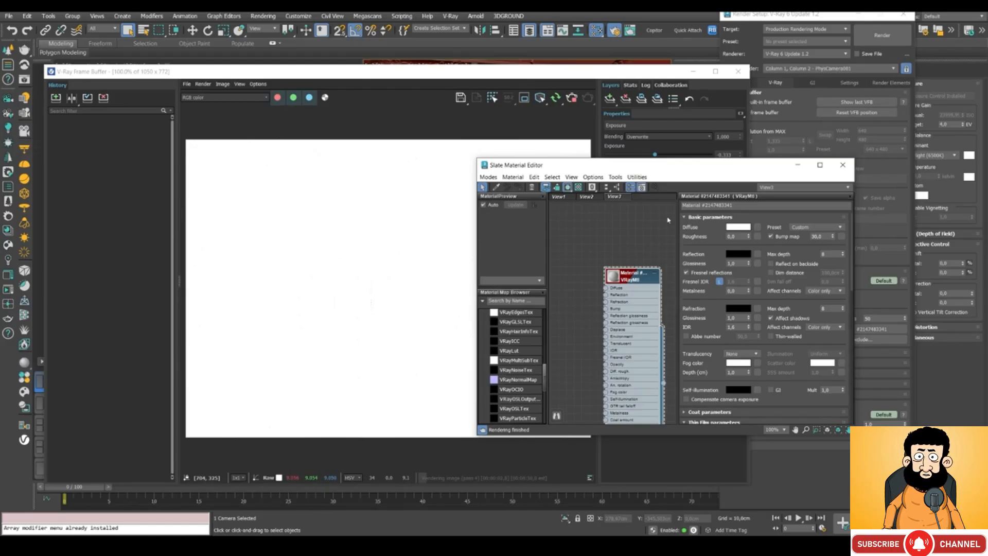
- Set the V-Ray override material's diffuse color value to 224
{"action": "left_click", "coordinate": [738, 227]}
{"action": "left_click", "coordinate": [441, 174]}
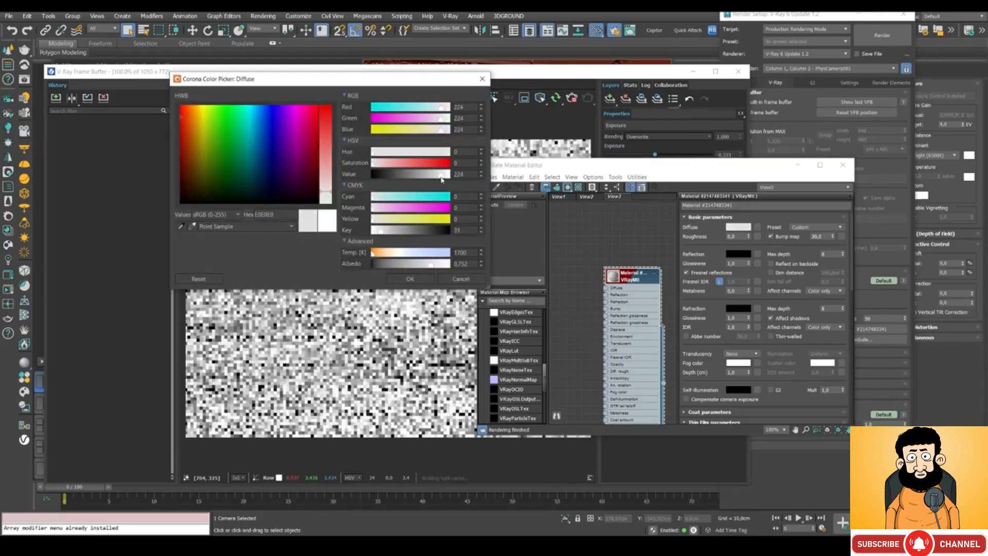
{"action": "left_click", "coordinate": [410, 279]}
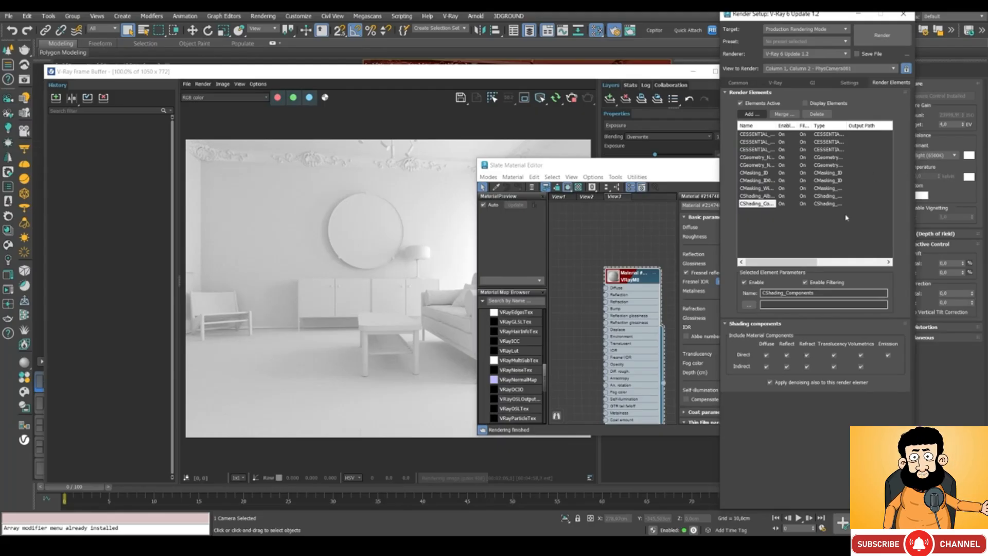
- Enlarge the VRayMtl node's preview and lower the material's diffuse color value to 196
{"action": "double_click", "coordinate": [614, 277]}
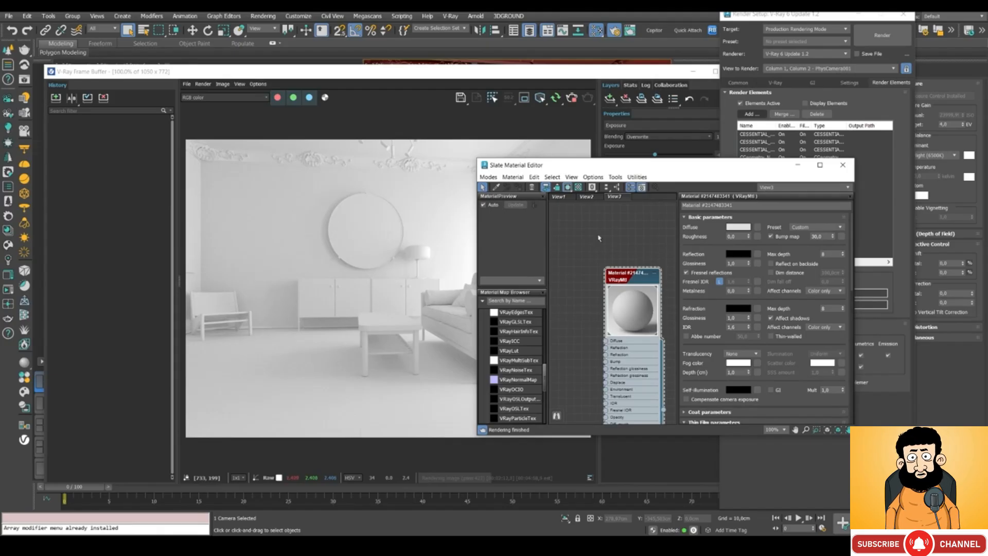
{"action": "left_click", "coordinate": [746, 228]}
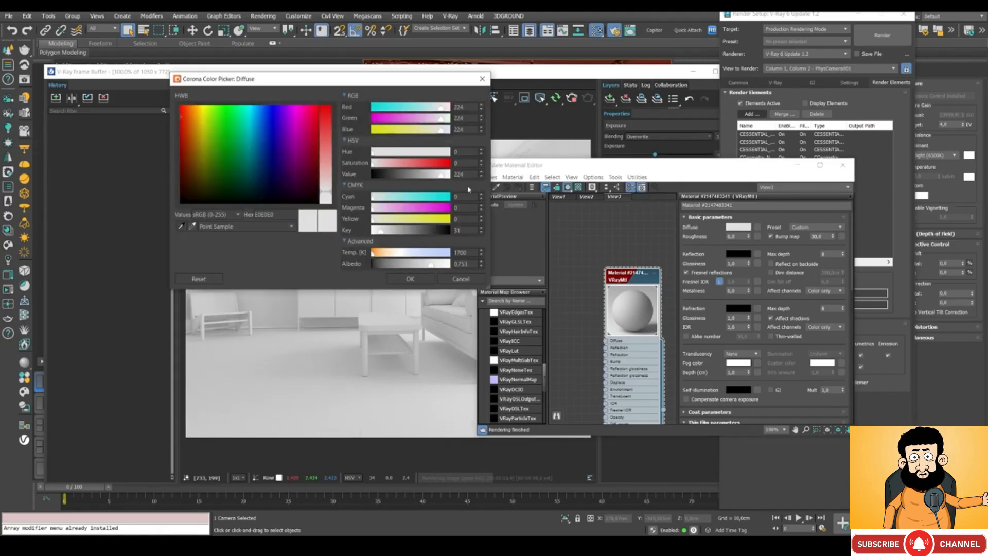
{"action": "left_click_drag", "start_coordinate": [436, 178], "coordinate": [432, 178]}
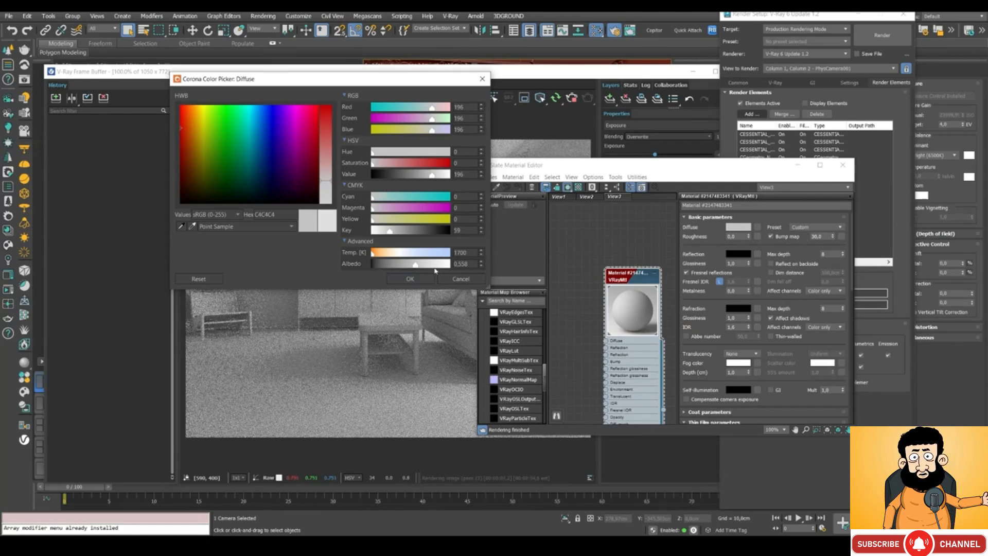
- Try an albedo of 0.79 for the VRayMtl's diffuse color and settle on 0.7
{"action": "left_click_drag", "start_coordinate": [456, 264], "coordinate": [488, 267]}
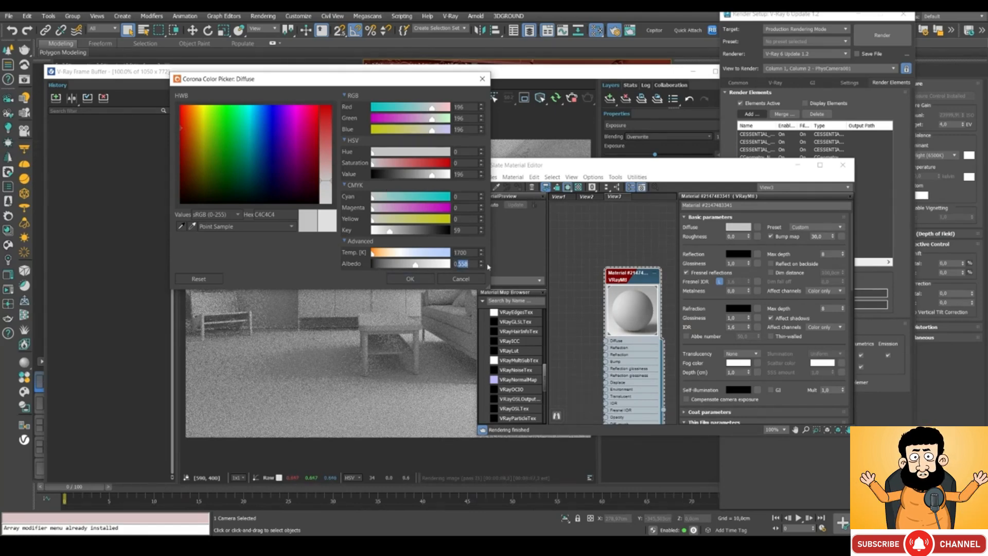
{"action": "type", "text": "797"}
{"action": "key", "text": "Return"}
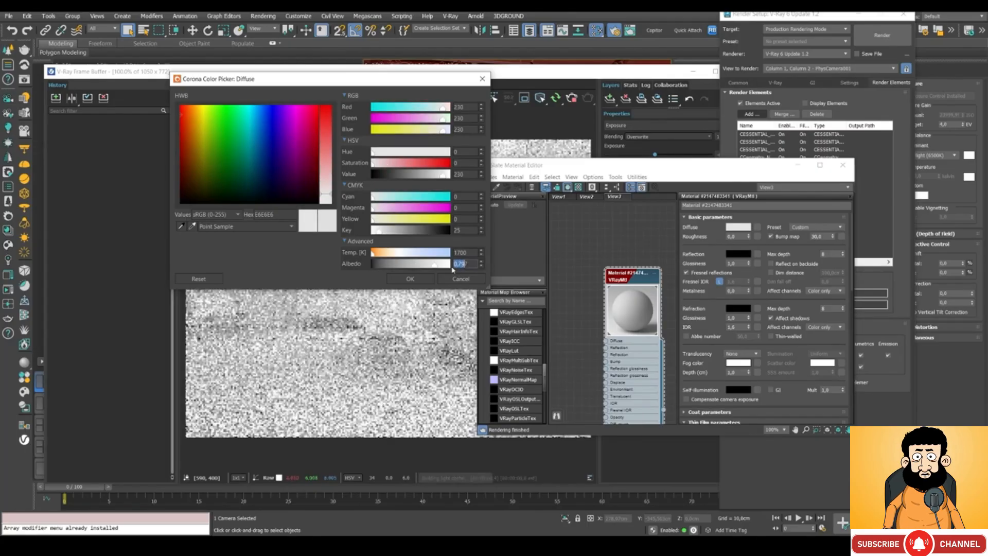
{"action": "type", "text": "0,7"}
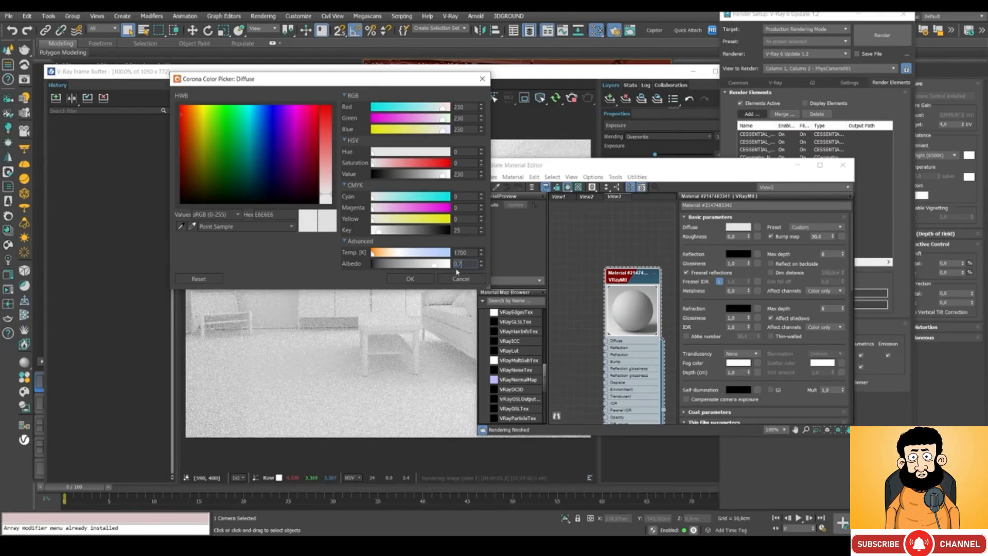
{"action": "key", "text": "Return"}
{"action": "left_click", "coordinate": [410, 280]}
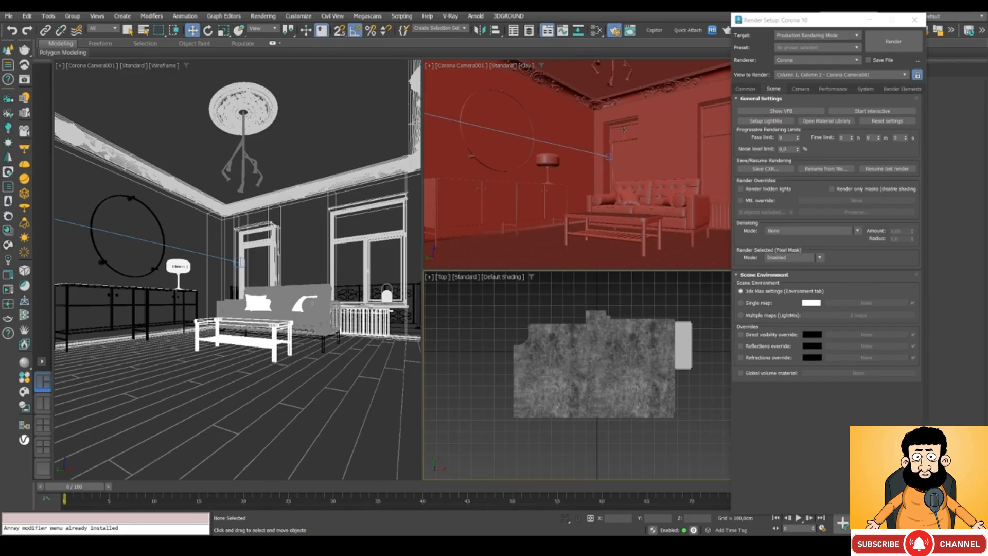
- Enable Corona's material override for the Corona Camera001 scene and assign a new CoronaPhysicalMtl to it
{"action": "left_click_drag", "start_coordinate": [766, 19], "coordinate": [768, 20]}
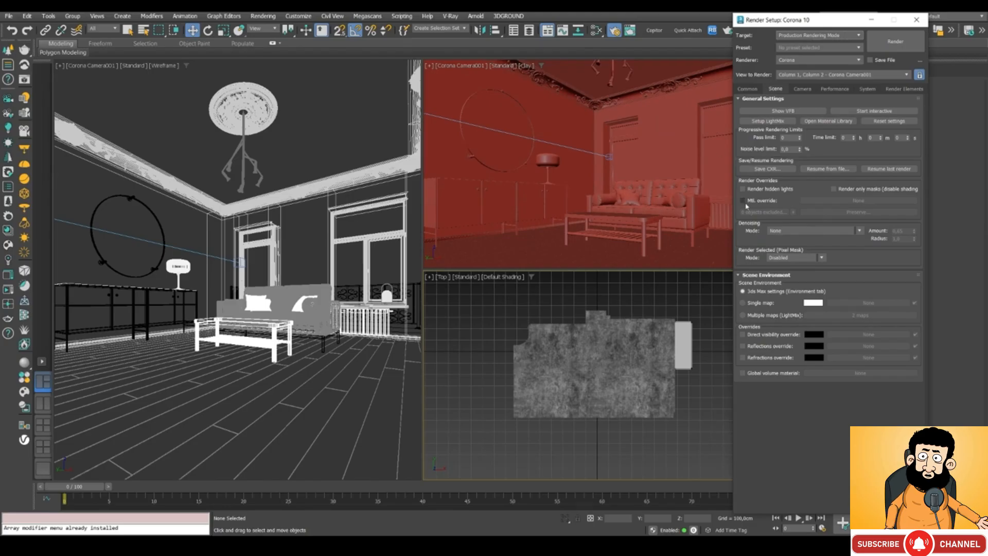
{"action": "left_click", "coordinate": [751, 202]}
{"action": "left_click", "coordinate": [807, 201]}
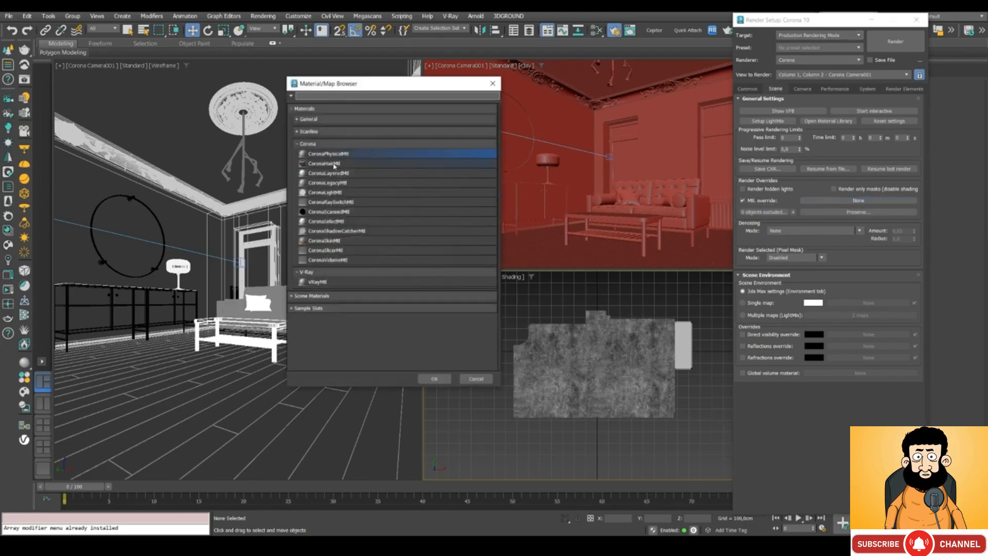
{"action": "double_click", "coordinate": [328, 154]}
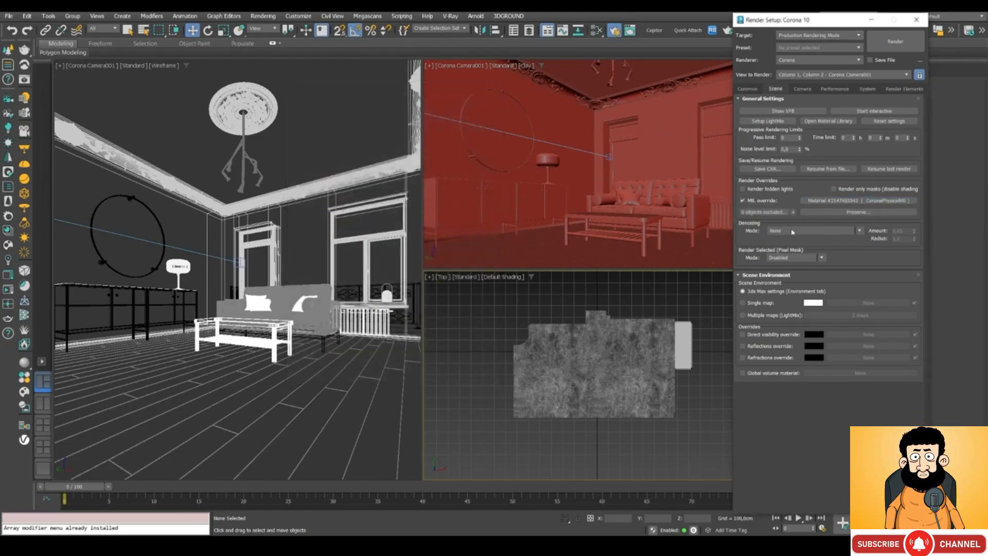
- Preserve glass materials in the Corona material override settings
{"action": "left_click", "coordinate": [836, 212]}
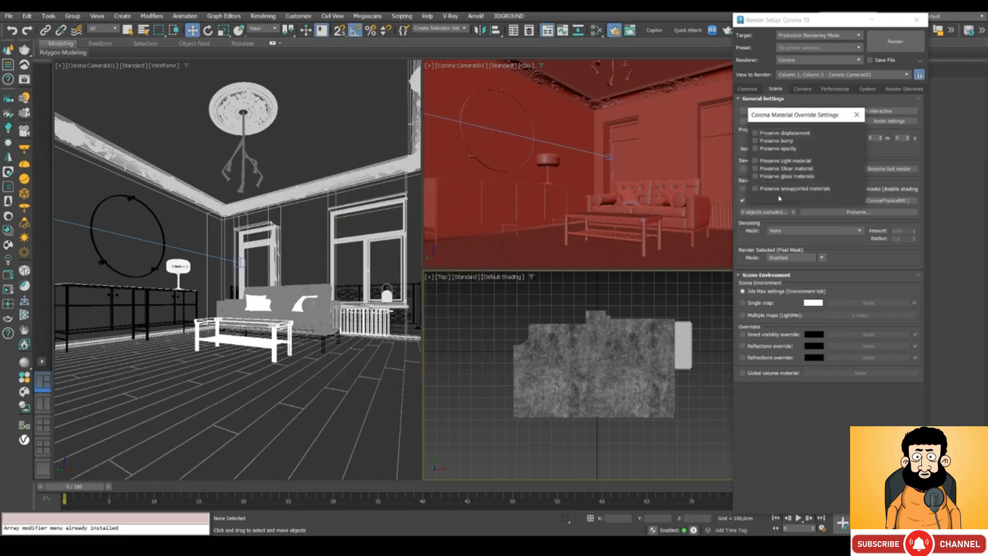
{"action": "left_click", "coordinate": [756, 177]}
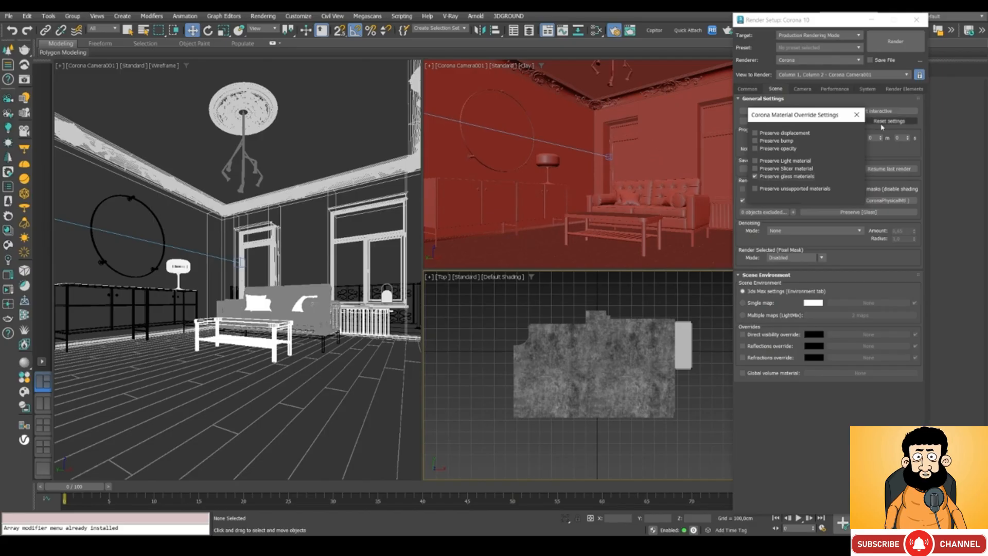
{"action": "left_click", "coordinate": [857, 114]}
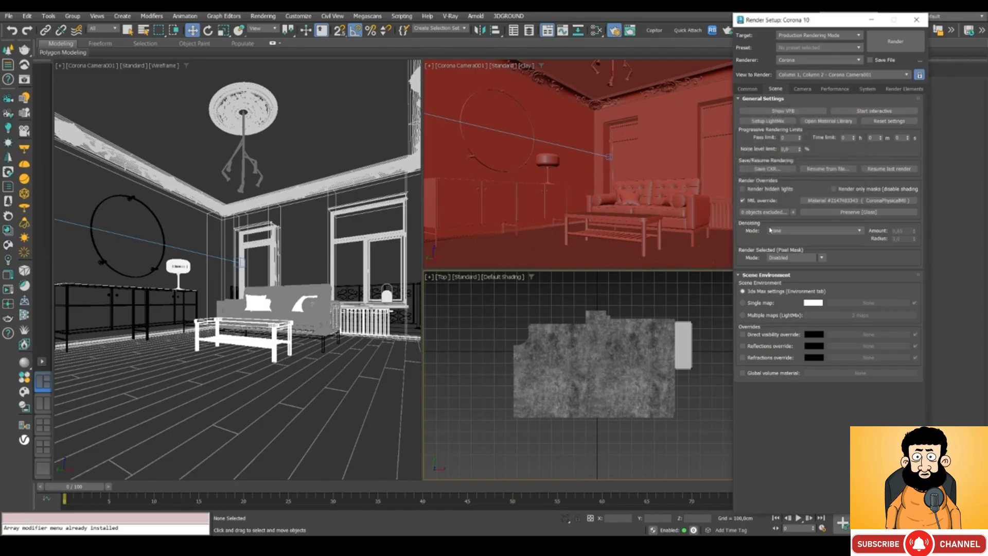
- Review the 3ds Max environment background and exposure settings that the Corona scene environment refers to
{"action": "mouse_move", "coordinate": [770, 230]}
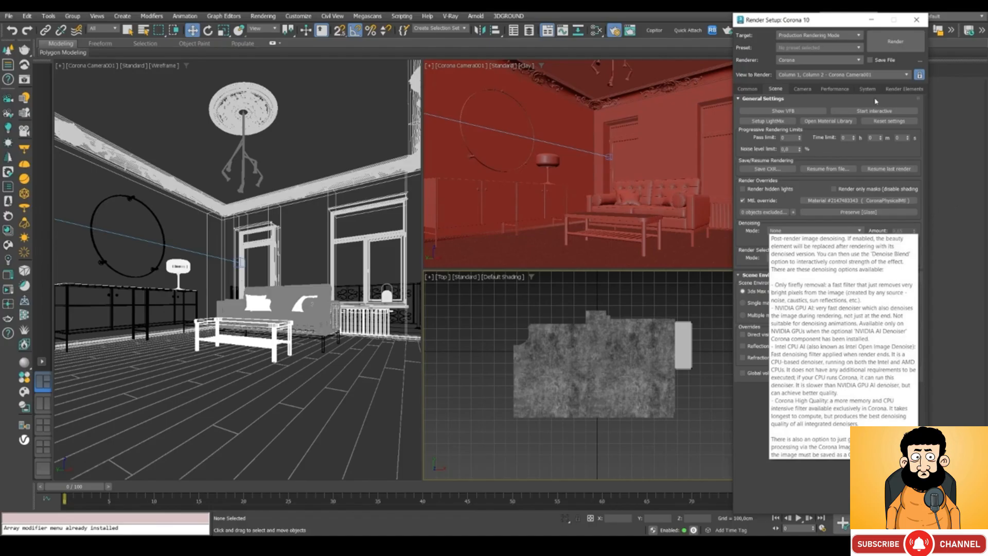
{"action": "left_click_drag", "start_coordinate": [828, 22], "coordinate": [688, 15]}
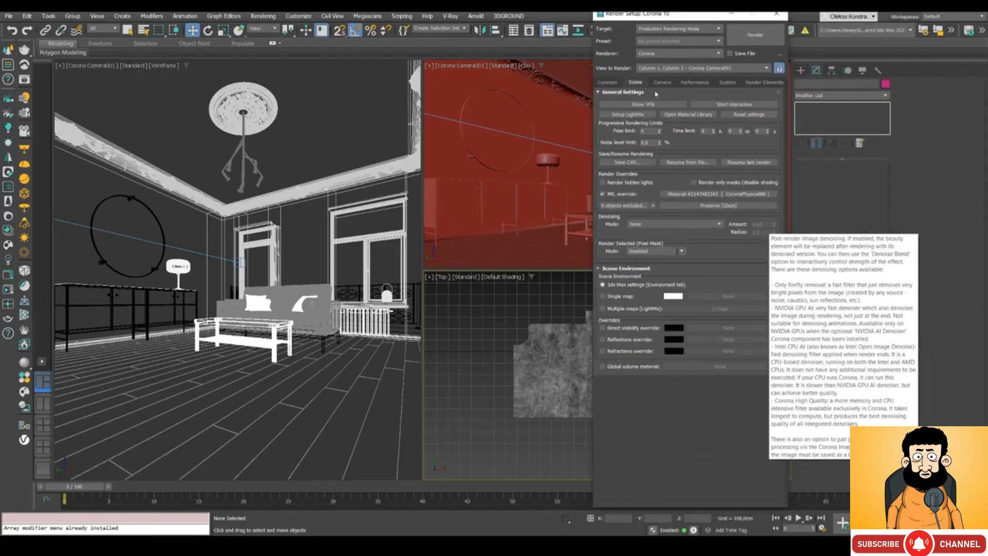
{"action": "left_click_drag", "start_coordinate": [656, 21], "coordinate": [643, 21]}
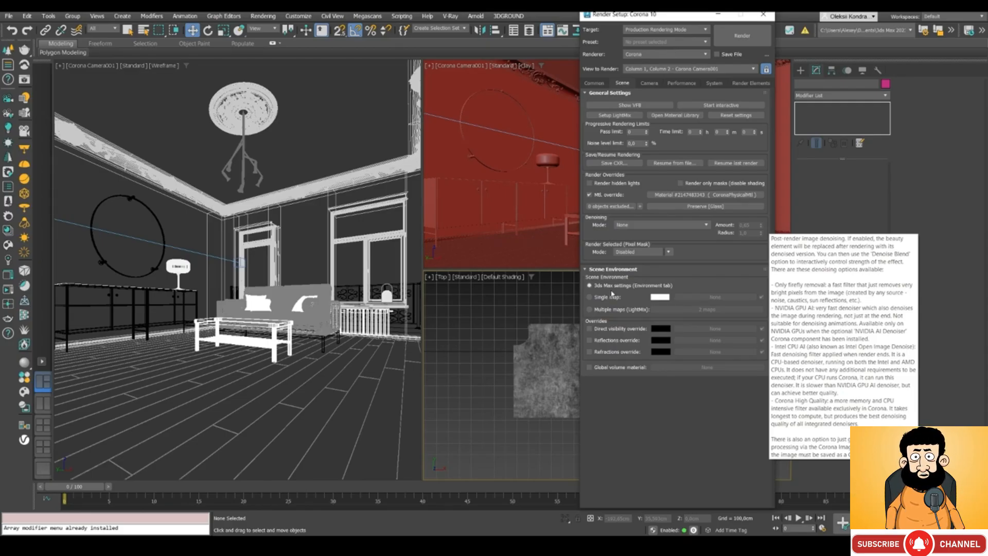
{"action": "mouse_move", "coordinate": [611, 289]}
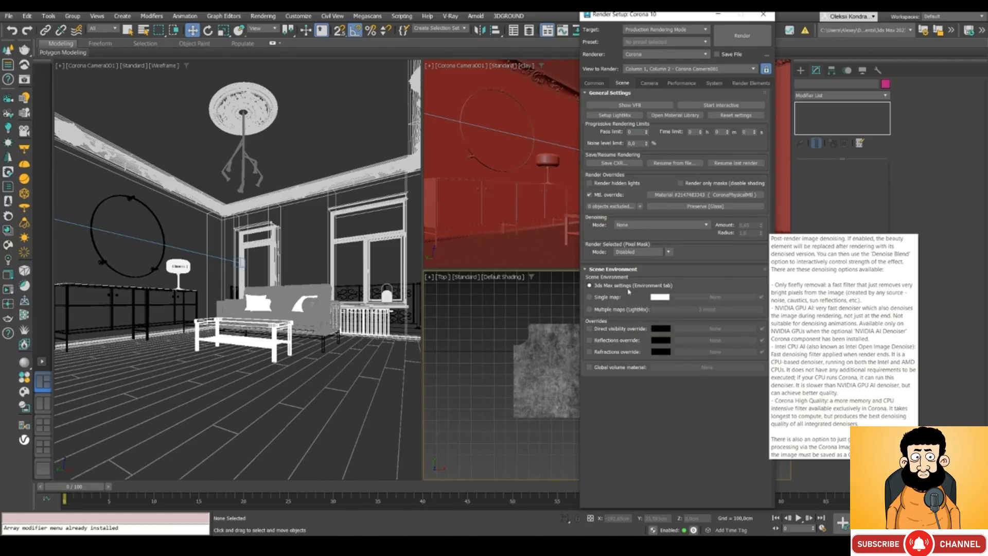
{"action": "left_click", "coordinate": [325, 128]}
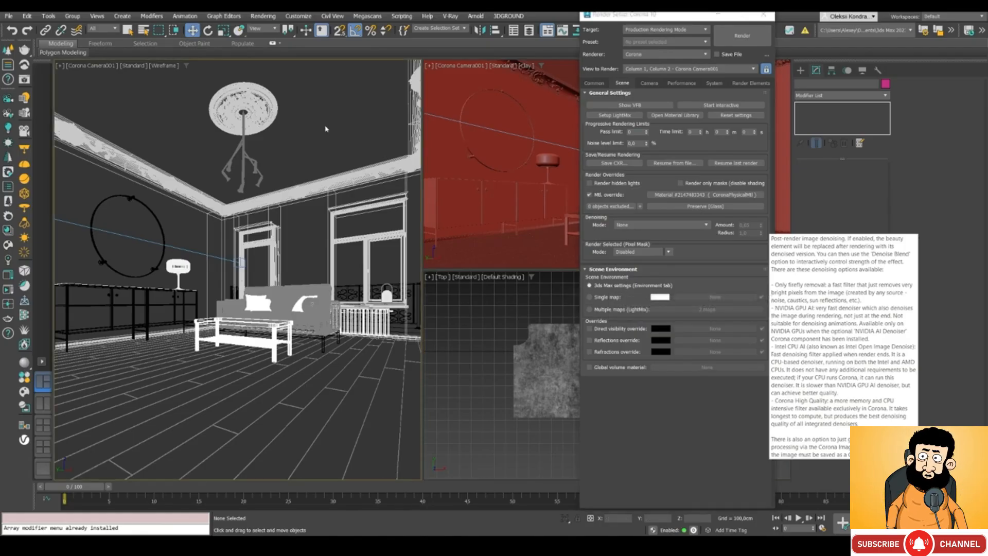
{"action": "key", "text": "8"}
{"action": "left_click_drag", "start_coordinate": [575, 96], "coordinate": [399, 120]}
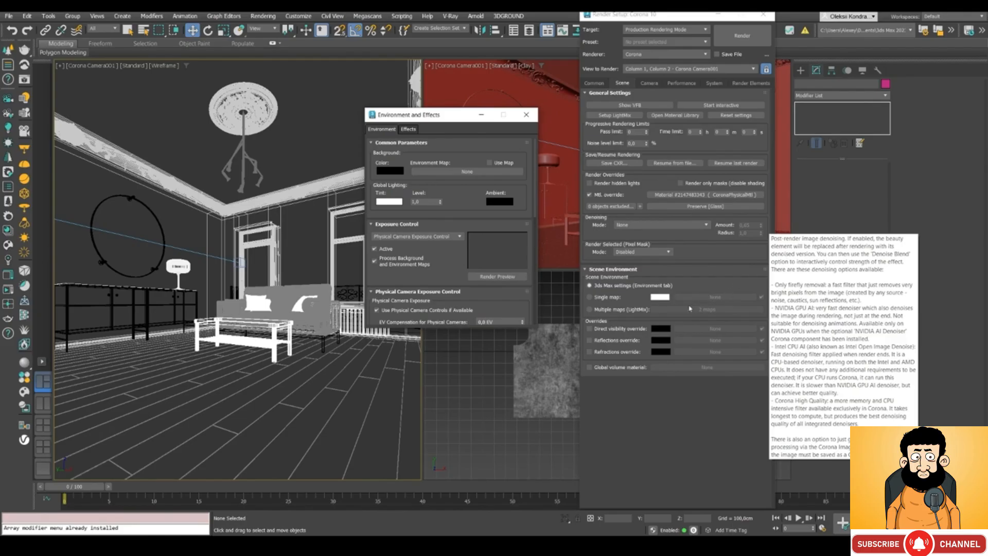
{"action": "left_click", "coordinate": [527, 118]}
- Create a targeted CoronaSun in the Top view, placed outside the building and aimed at the room
{"action": "left_click_drag", "start_coordinate": [628, 21], "coordinate": [700, 18]}
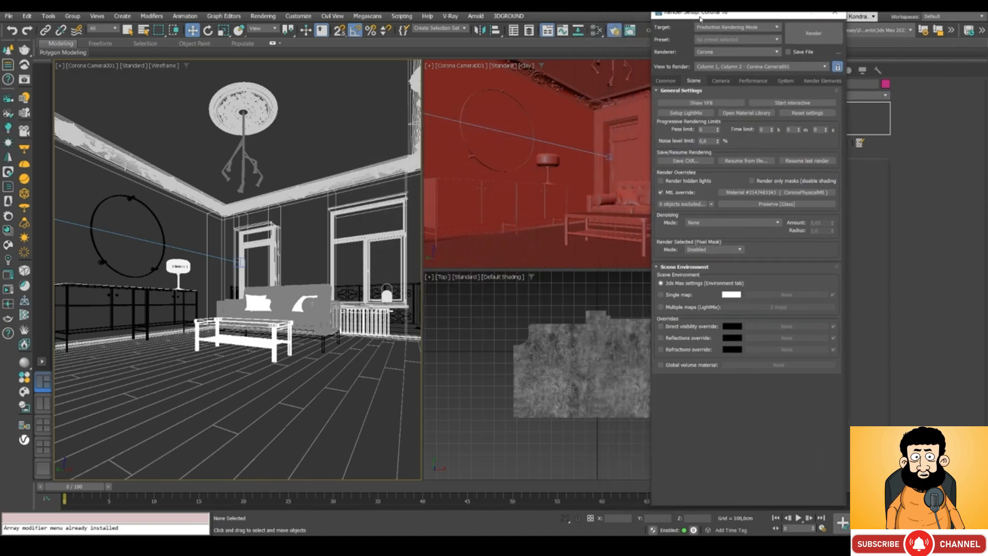
{"action": "scroll", "coordinate": [530, 320], "scroll_direction": "down", "scroll_amount": 4}
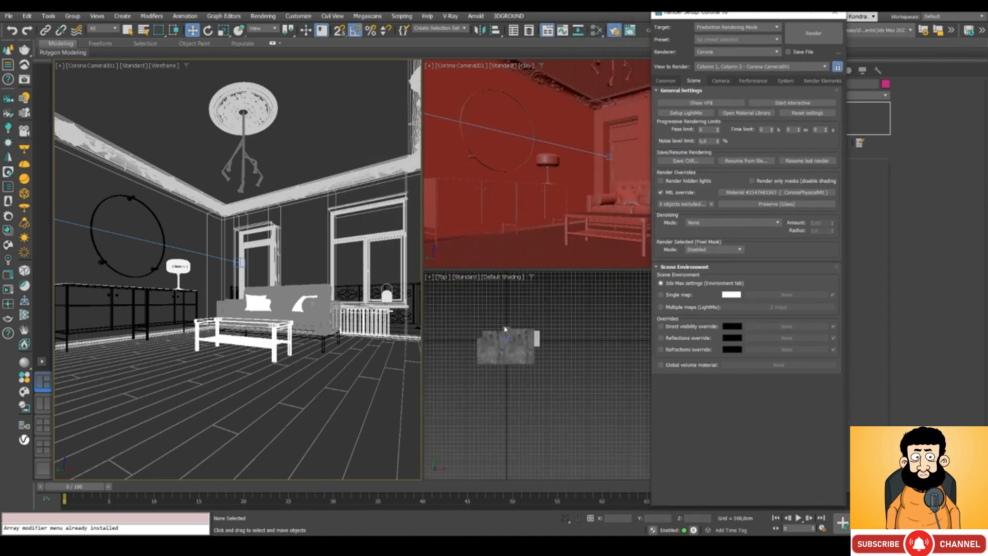
{"action": "left_click_drag", "start_coordinate": [721, 12], "coordinate": [649, 10]}
{"action": "left_click", "coordinate": [801, 71]}
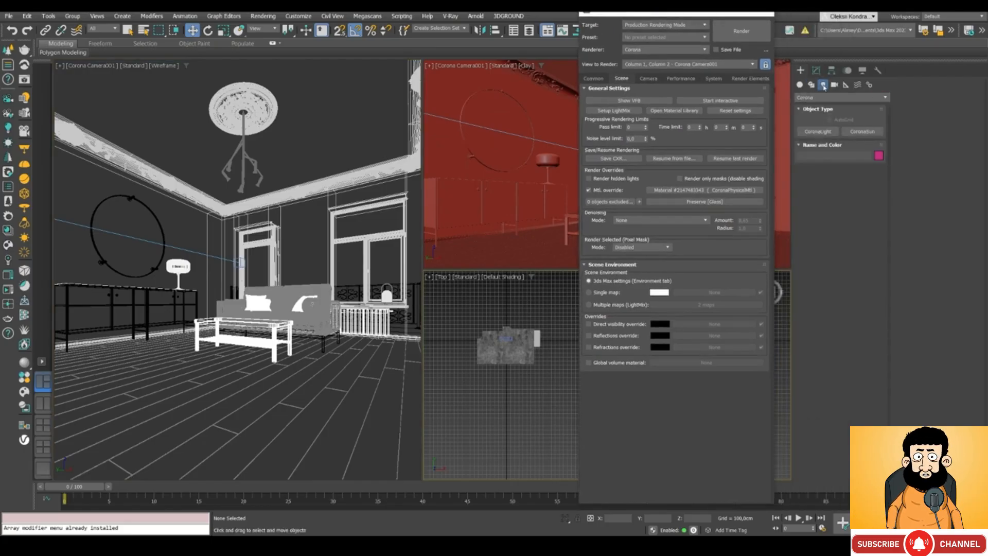
{"action": "left_click", "coordinate": [823, 85]}
{"action": "left_click", "coordinate": [839, 98]}
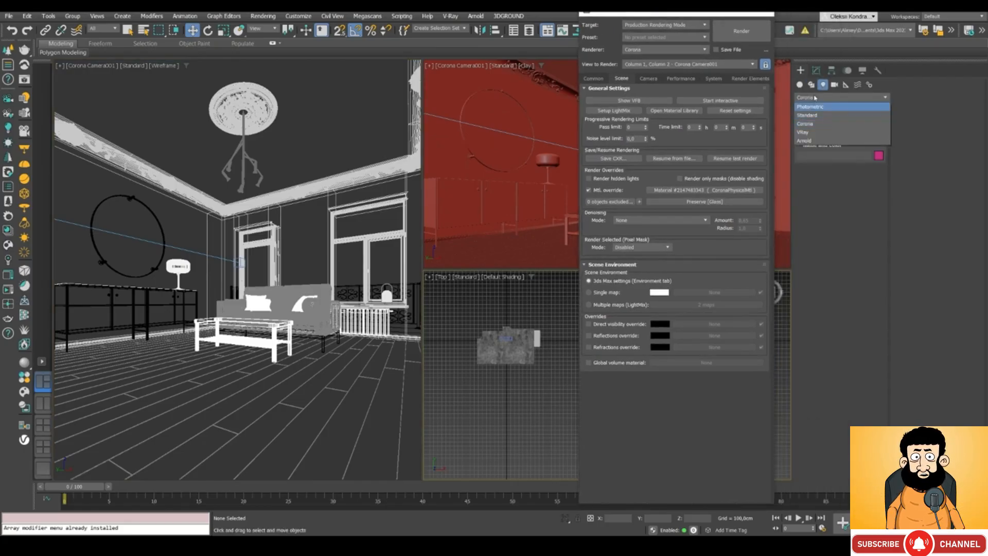
{"action": "left_click", "coordinate": [826, 124]}
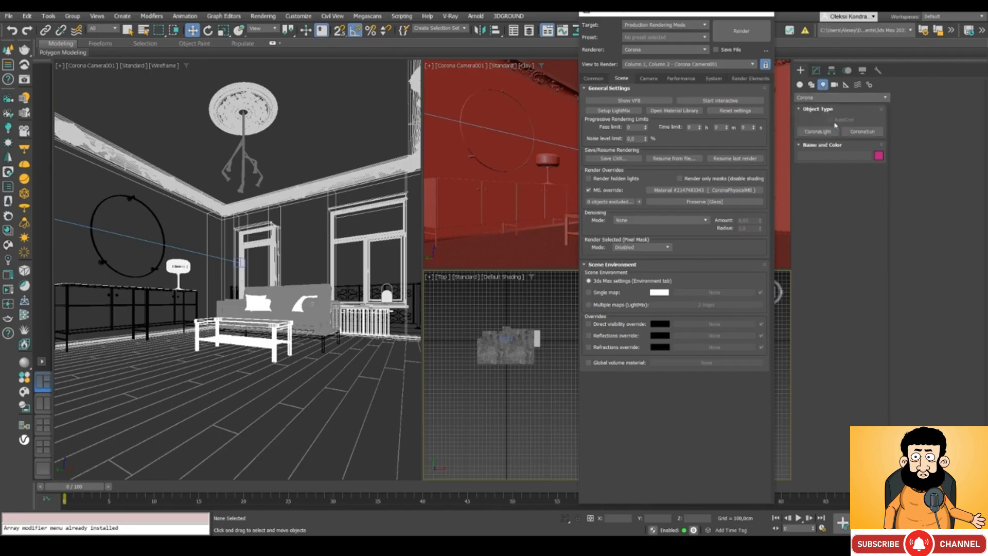
{"action": "left_click", "coordinate": [862, 132]}
{"action": "left_click_drag", "start_coordinate": [567, 379], "coordinate": [505, 343]}
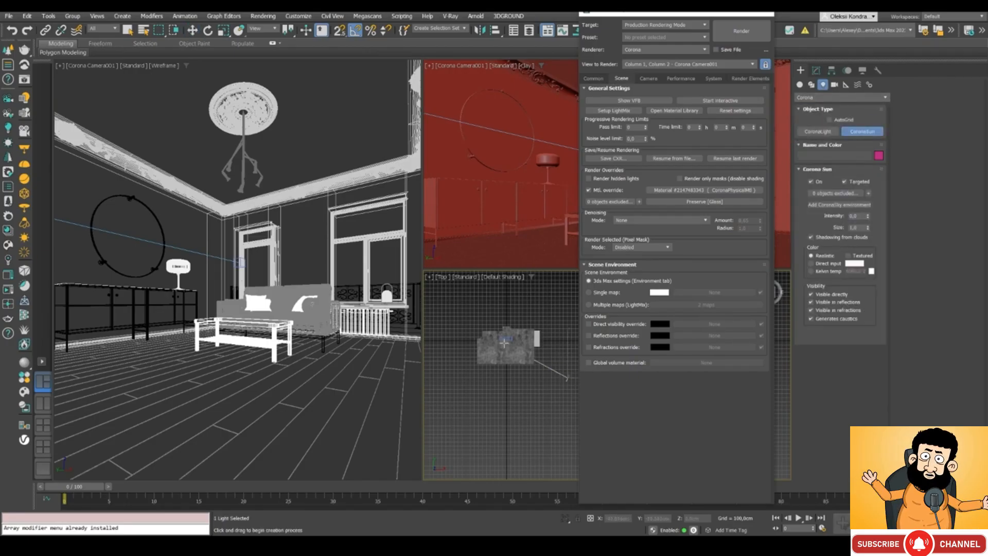
{"action": "right_click", "coordinate": [524, 293]}
- Show the Top view in wireframe and move the sun farther out, roughly level with the room
{"action": "key", "text": "F3"}
{"action": "middle_click_drag", "start_coordinate": [545, 292], "coordinate": [529, 294]}
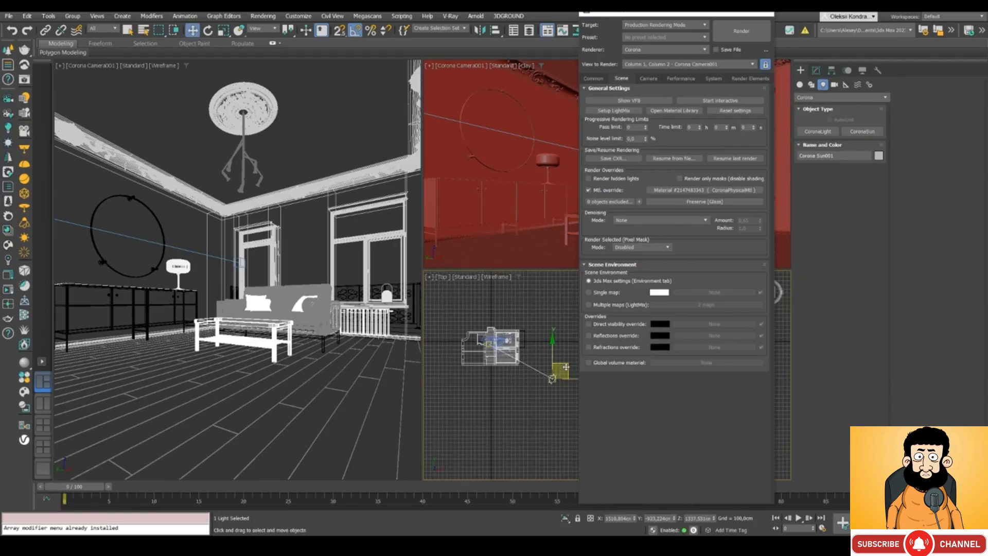
{"action": "left_click_drag", "start_coordinate": [566, 367], "coordinate": [571, 340]}
{"action": "scroll", "coordinate": [548, 351], "scroll_direction": "up", "scroll_amount": 3}
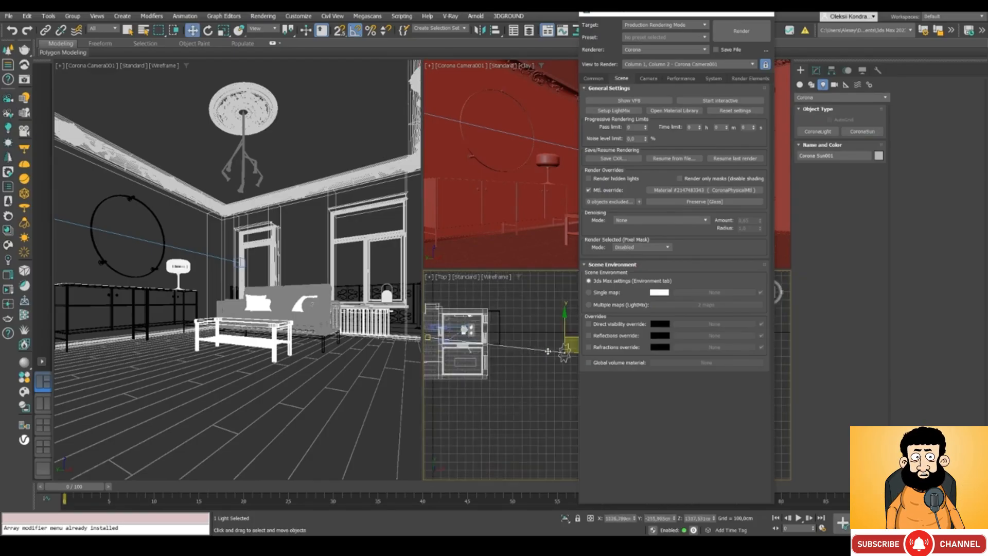
{"action": "left_click_drag", "start_coordinate": [638, 18], "coordinate": [790, 35]}
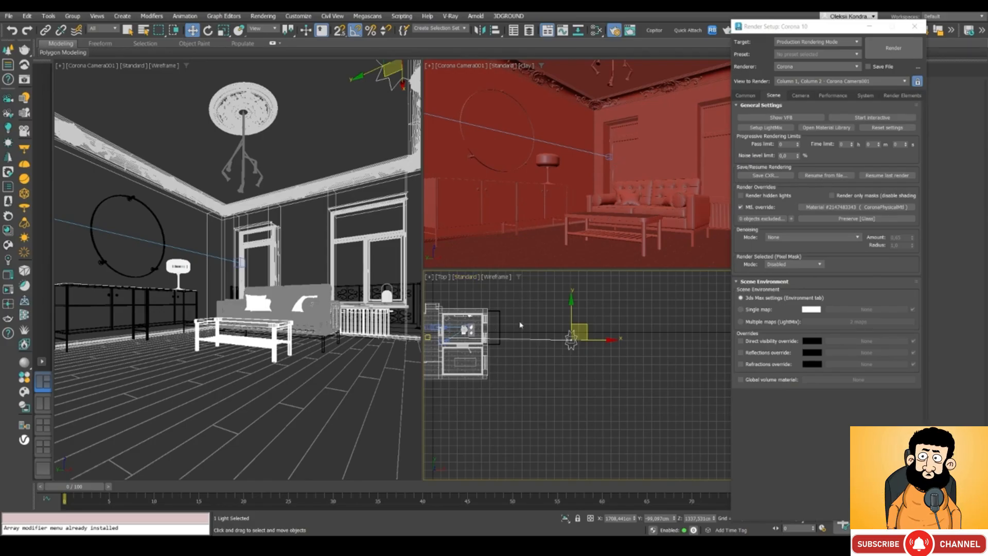
- Move the sun's target to the room's upper wall in the Top view and shift the sun downward so its light enters diagonally
{"action": "scroll", "coordinate": [458, 306], "scroll_direction": "up", "scroll_amount": 2}
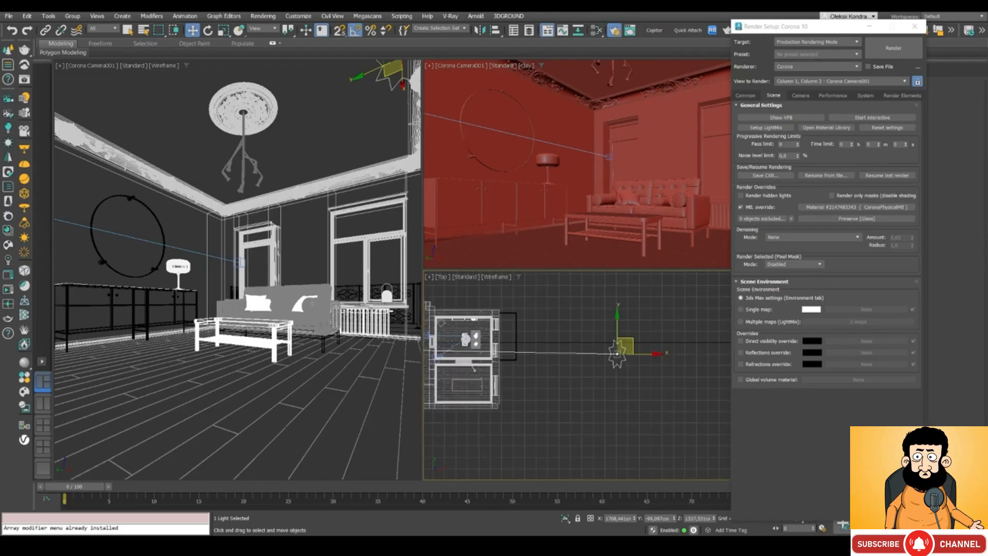
{"action": "right_click", "coordinate": [452, 344]}
{"action": "left_click", "coordinate": [441, 332]}
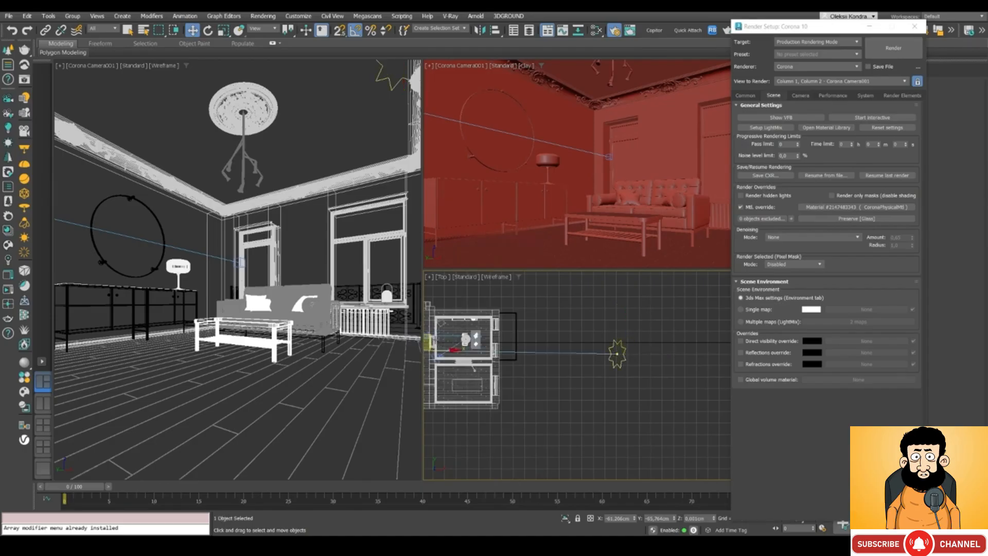
{"action": "left_click_drag", "start_coordinate": [437, 333], "coordinate": [459, 307]}
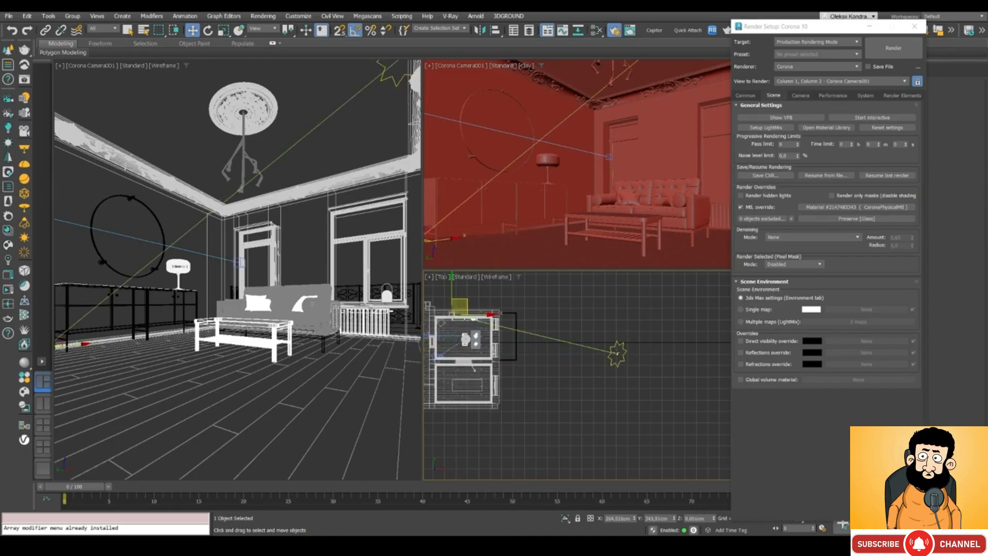
{"action": "left_click_drag", "start_coordinate": [618, 342], "coordinate": [604, 373]}
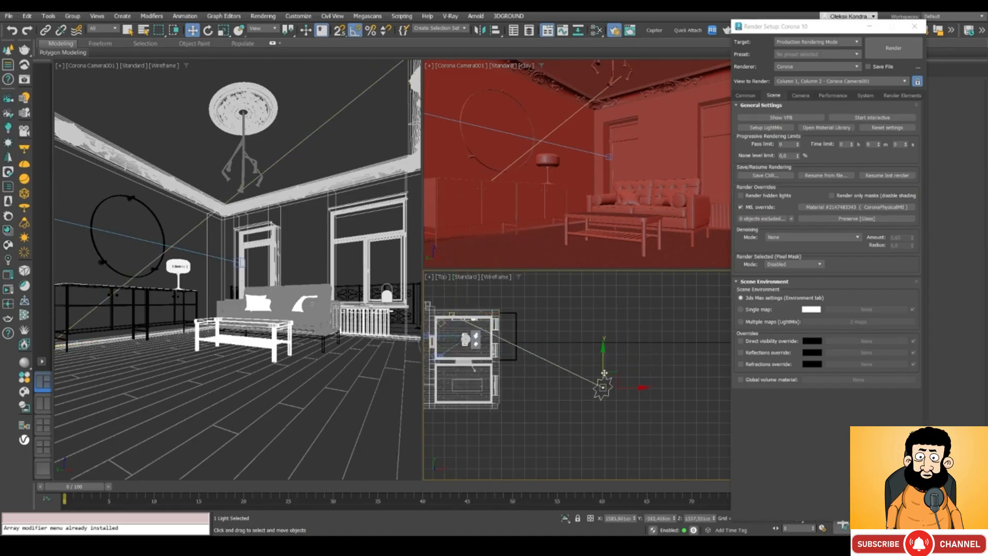
- Lower the Corona sun in the Front view to give the light a shallower angle into the room
{"action": "key", "text": "f"}
{"action": "scroll", "coordinate": [600, 333], "scroll_direction": "down", "scroll_amount": 3}
{"action": "middle_click_drag", "start_coordinate": [652, 281], "coordinate": [582, 324]}
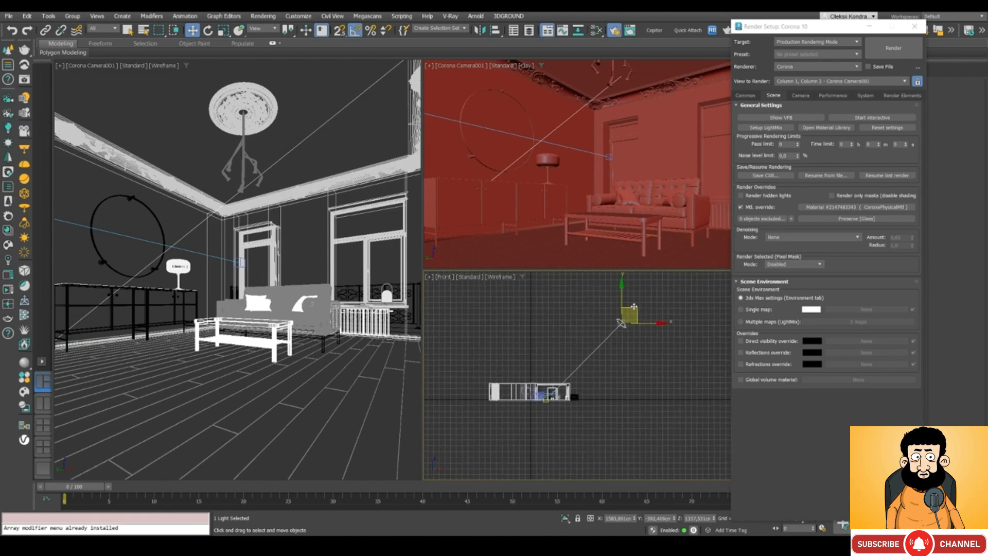
{"action": "left_click_drag", "start_coordinate": [634, 306], "coordinate": [634, 346]}
- Start Corona interactive rendering of the camera view and place the frame buffer clear of the render settings
{"action": "left_click_drag", "start_coordinate": [762, 34], "coordinate": [680, 32]}
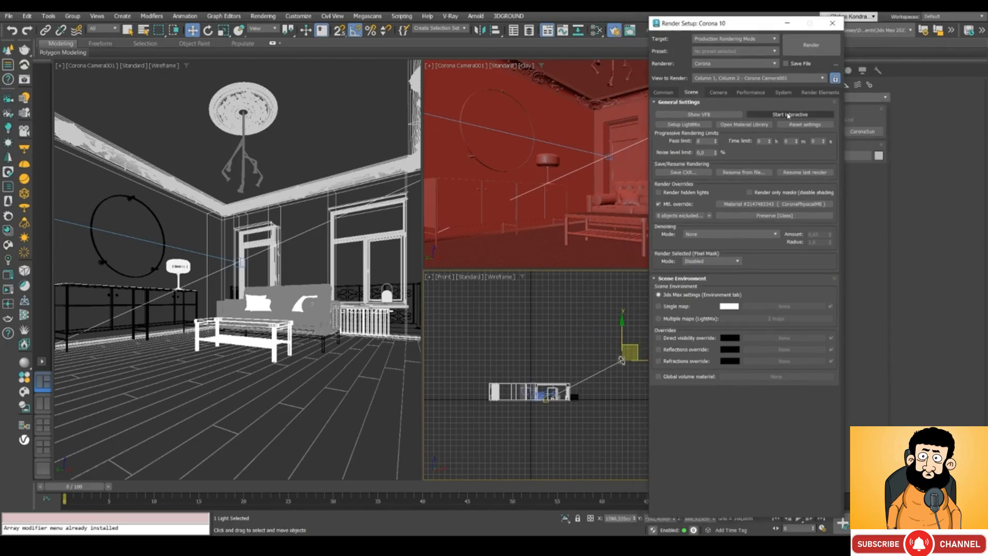
{"action": "left_click", "coordinate": [786, 116]}
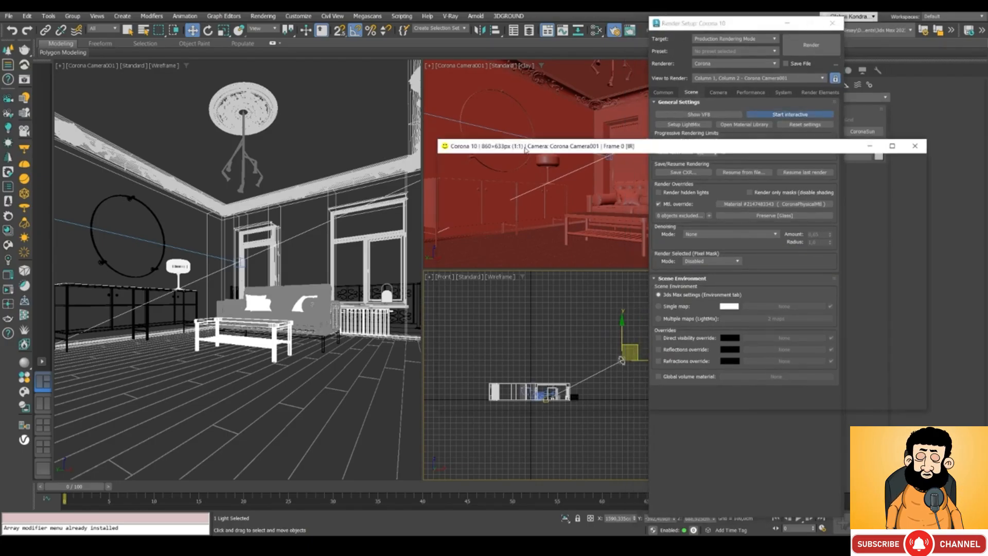
{"action": "left_click_drag", "start_coordinate": [525, 149], "coordinate": [236, 149]}
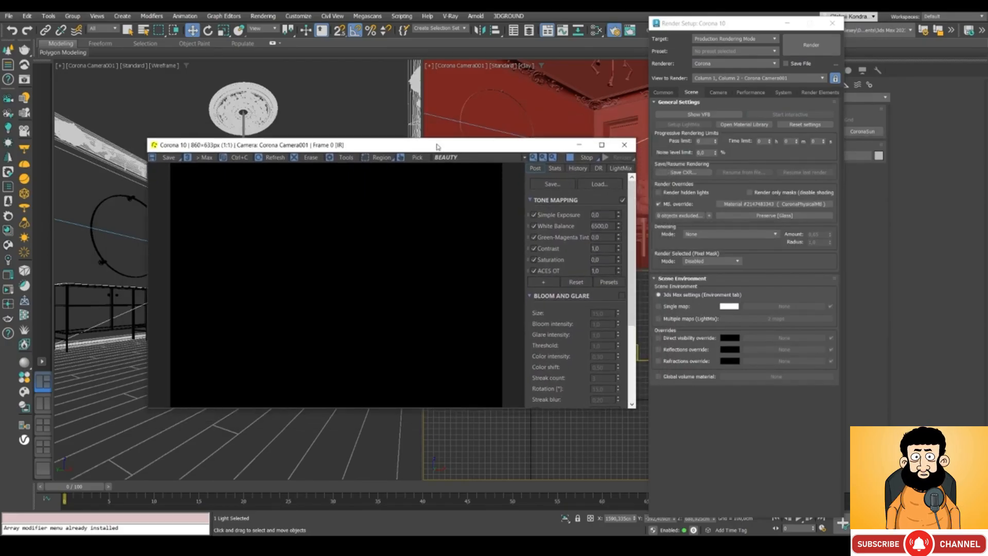
{"action": "mouse_move", "coordinate": [438, 147]}
{"action": "left_mouse_down"}
{"action": "mouse_move", "coordinate": [419, 146]}
{"action": "mouse_move", "coordinate": [430, 156]}
{"action": "left_mouse_up"}
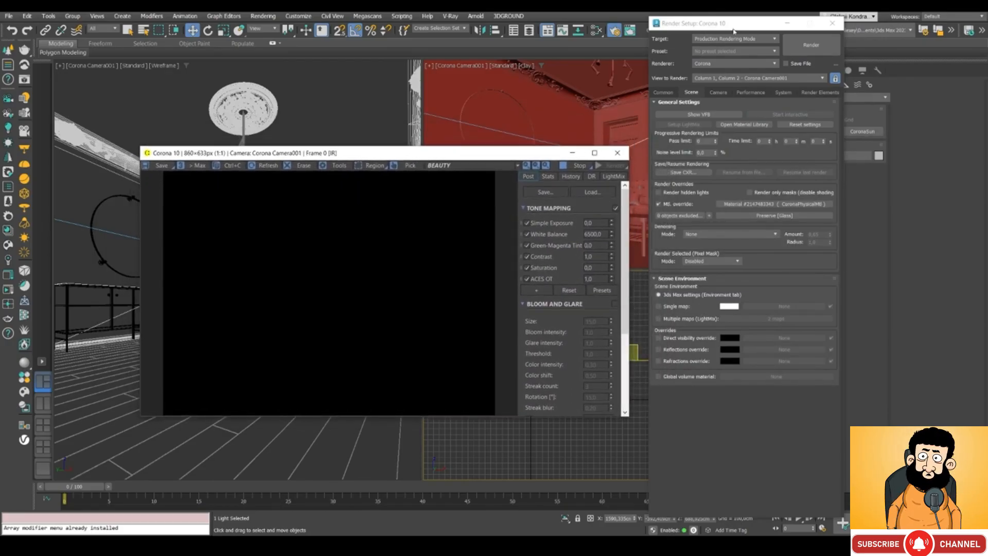
- Set the Corona sun's intensity to 1 and bring the interactive render to the front
{"action": "left_click_drag", "start_coordinate": [735, 30], "coordinate": [639, 50]}
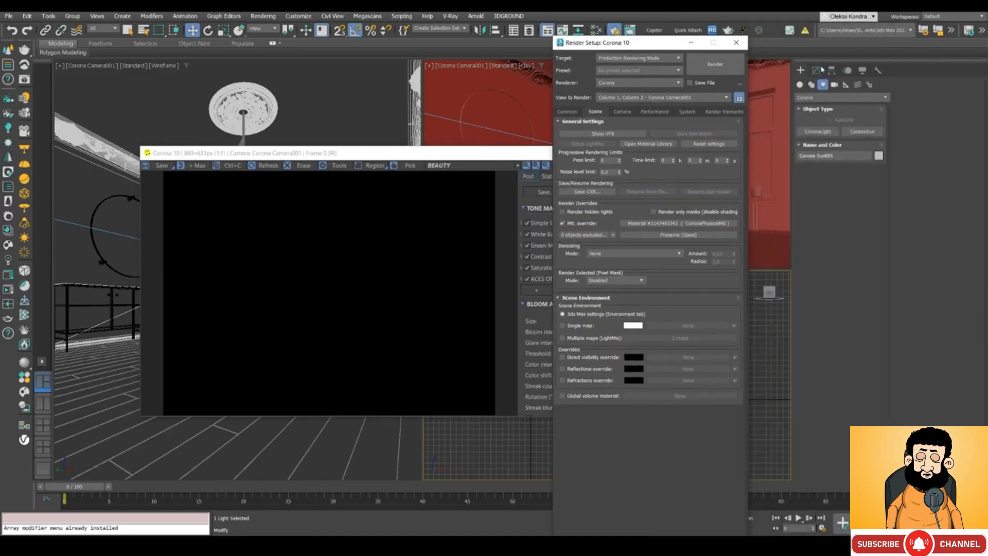
{"action": "left_click", "coordinate": [819, 70]}
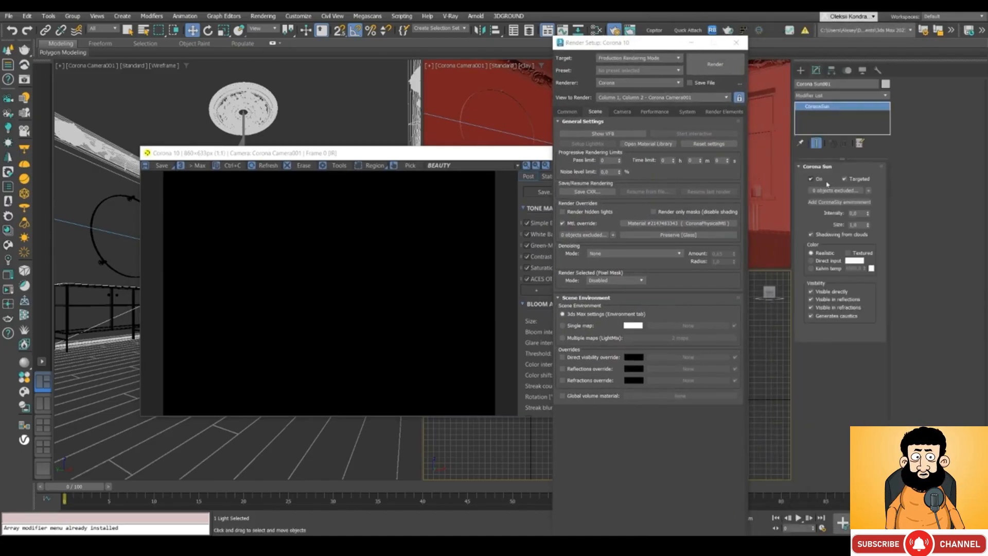
{"action": "double_click", "coordinate": [854, 212]}
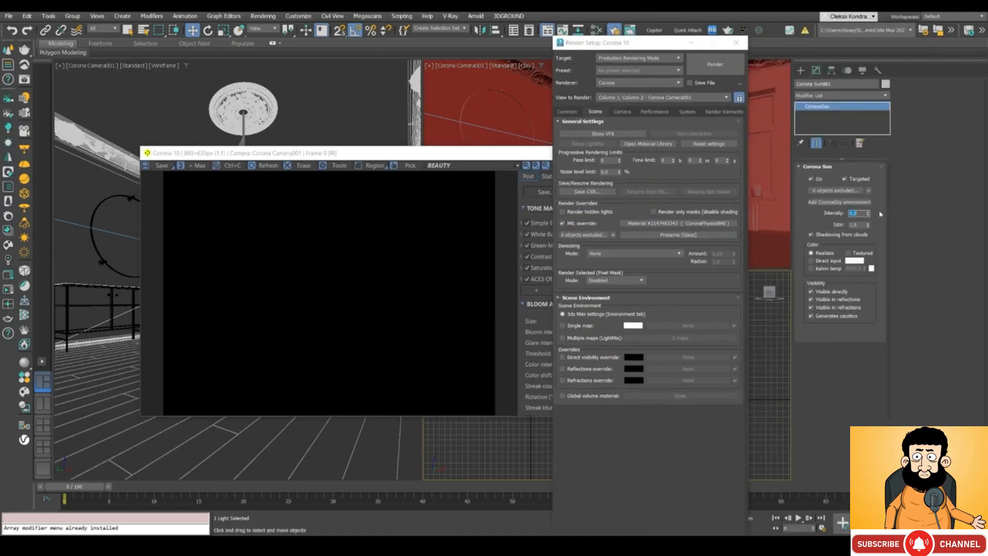
{"action": "type", "text": "1"}
{"action": "key", "text": "Return"}
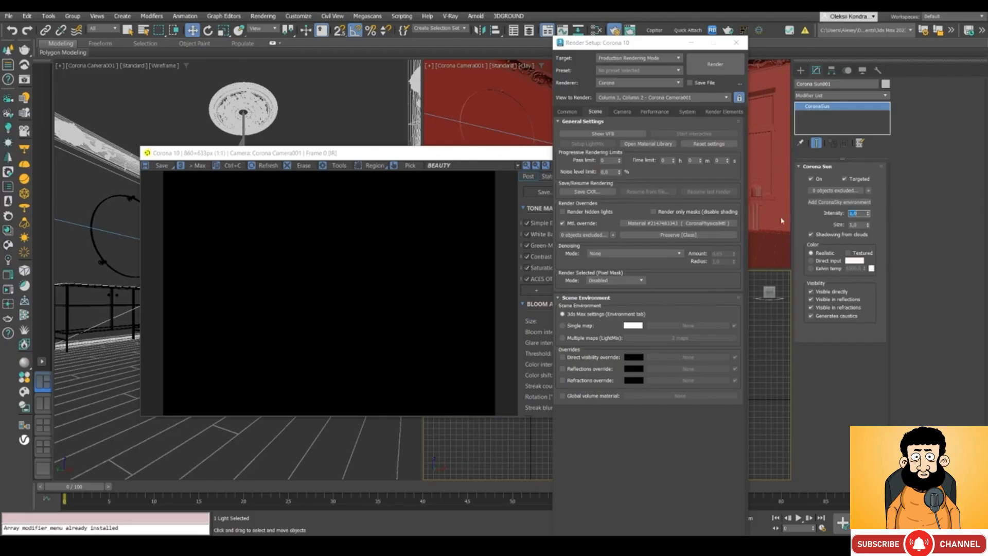
{"action": "left_click", "coordinate": [255, 329]}
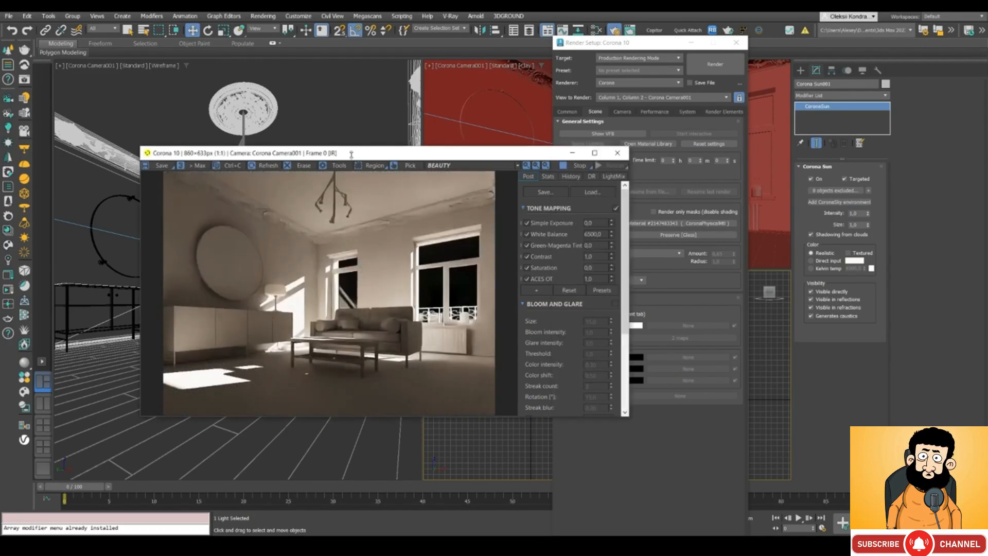
- Turn off fast preview denoising during render for interactive rendering, and move the render windows clear of each other
{"action": "left_click_drag", "start_coordinate": [351, 154], "coordinate": [315, 169]}
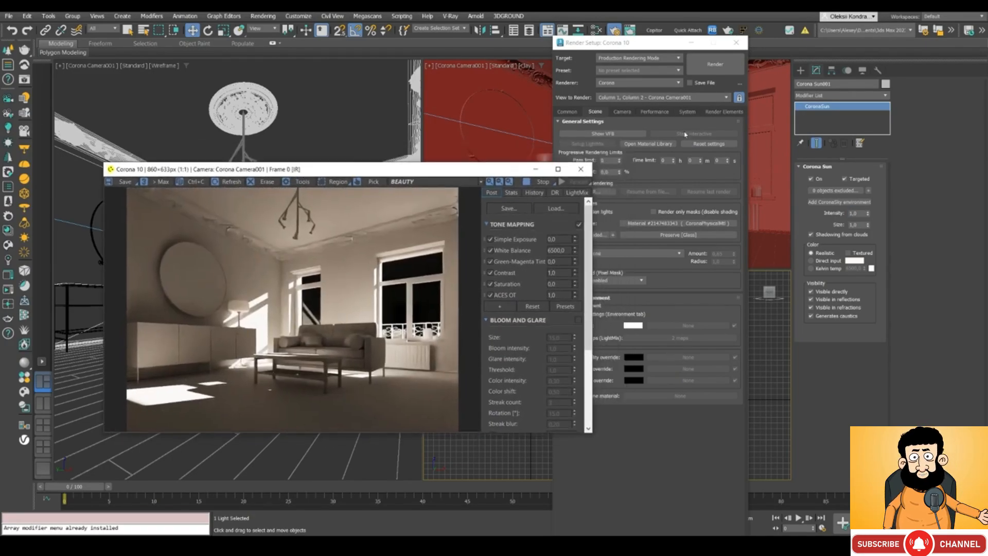
{"action": "left_click", "coordinate": [662, 112]}
{"action": "left_click", "coordinate": [666, 268]}
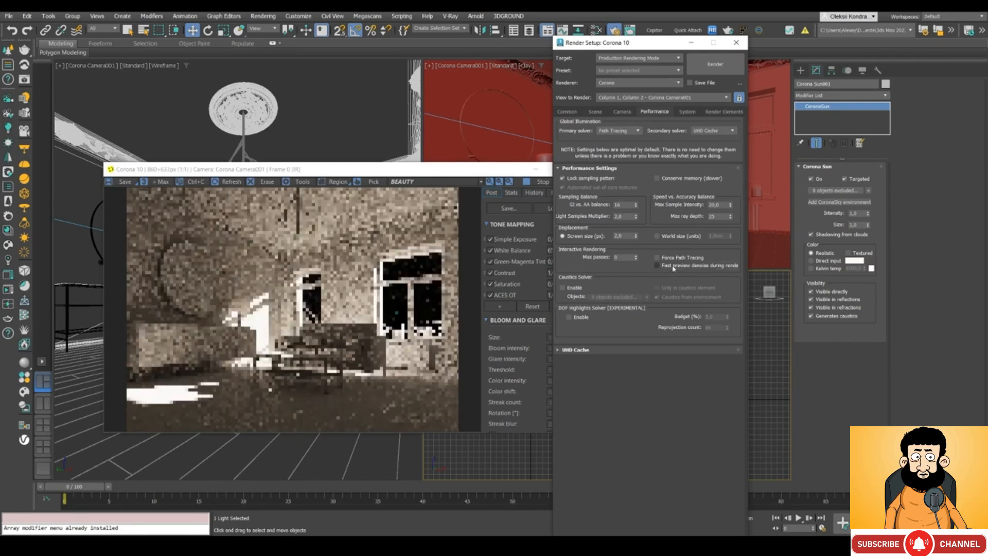
{"action": "left_click_drag", "start_coordinate": [324, 171], "coordinate": [348, 193]}
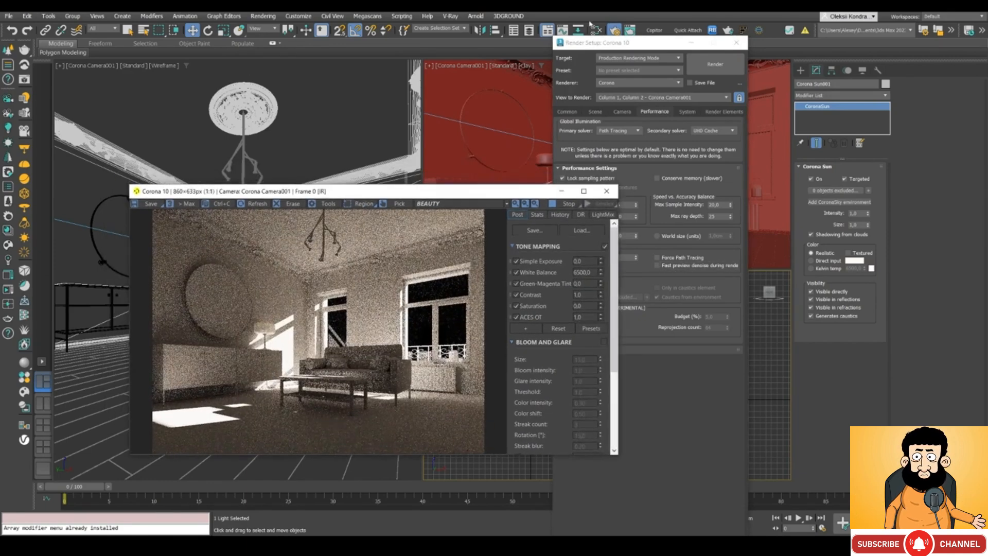
{"action": "left_click_drag", "start_coordinate": [586, 47], "coordinate": [717, 34]}
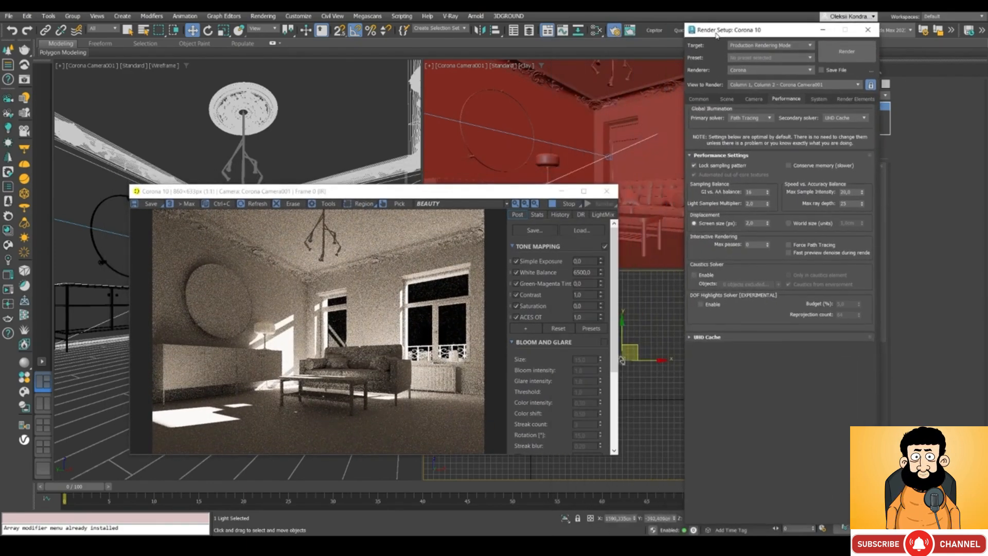
- Return to the scene render settings, switch off the selected Corona Sun and reposition the render windows
{"action": "left_click", "coordinate": [726, 99]}
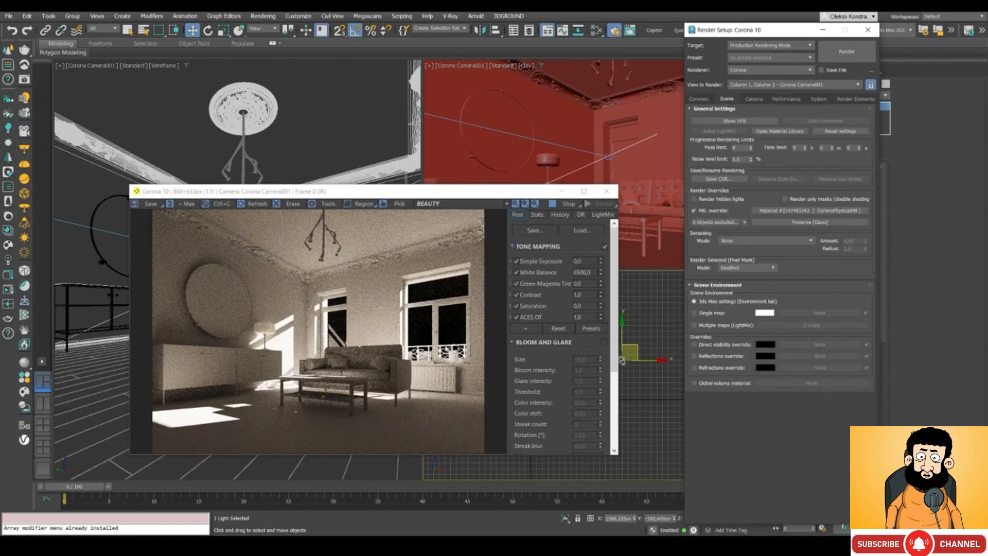
{"action": "left_click_drag", "start_coordinate": [722, 31], "coordinate": [546, 33]}
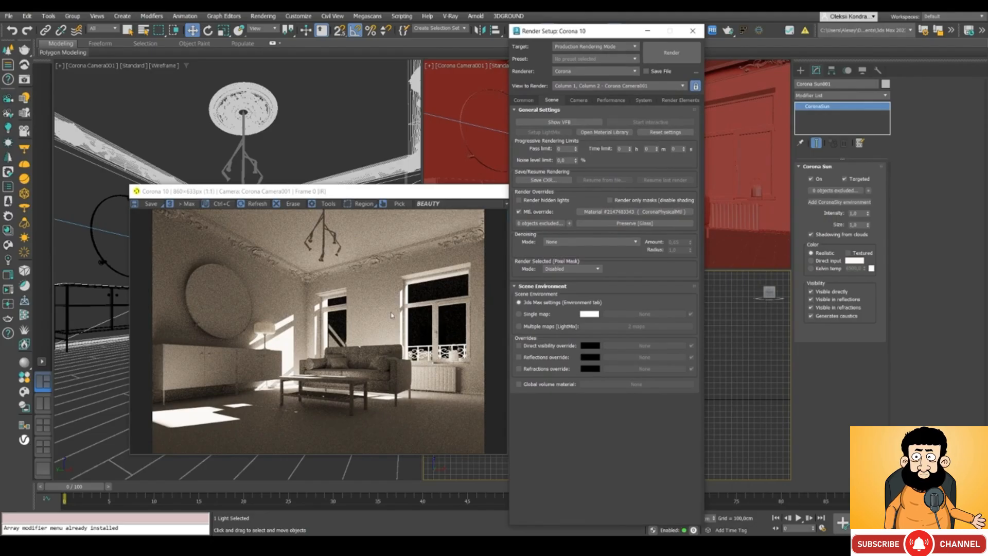
{"action": "left_click", "coordinate": [818, 180]}
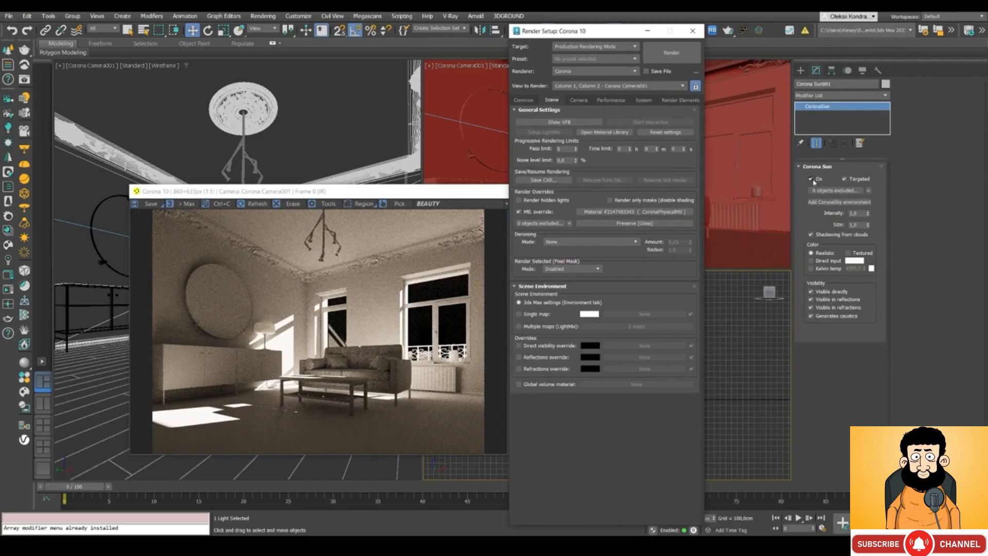
{"action": "left_click_drag", "start_coordinate": [302, 191], "coordinate": [299, 183]}
{"action": "left_click_drag", "start_coordinate": [558, 32], "coordinate": [730, 26]}
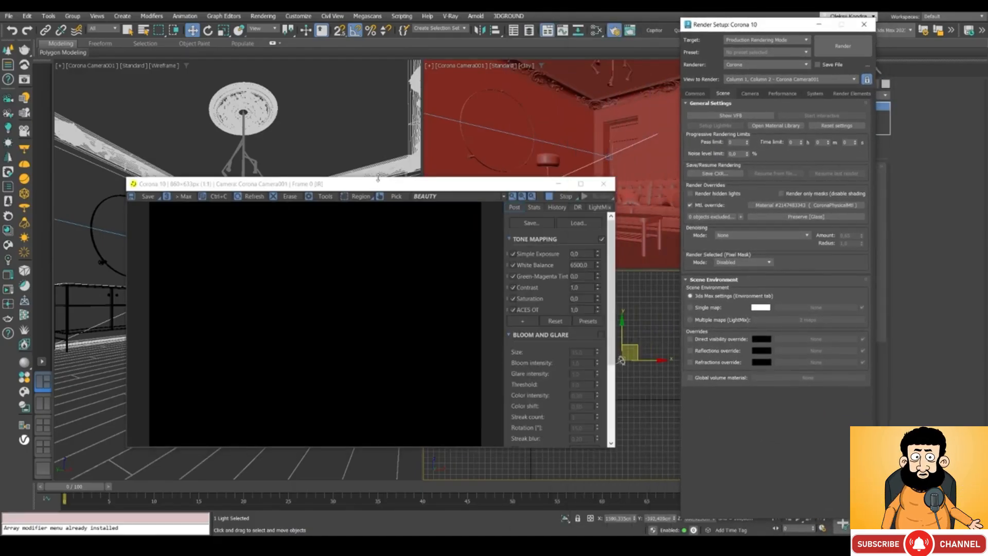
{"action": "left_click_drag", "start_coordinate": [368, 187], "coordinate": [339, 209]}
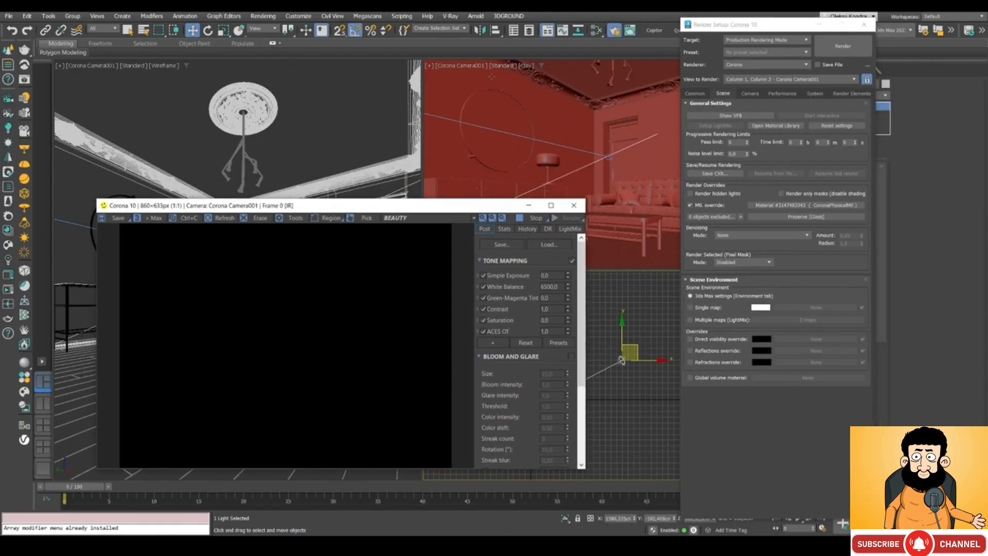
- Add a CoronaSky map to the Slate Material Editor and show its parameters
{"action": "left_click", "coordinate": [595, 33]}
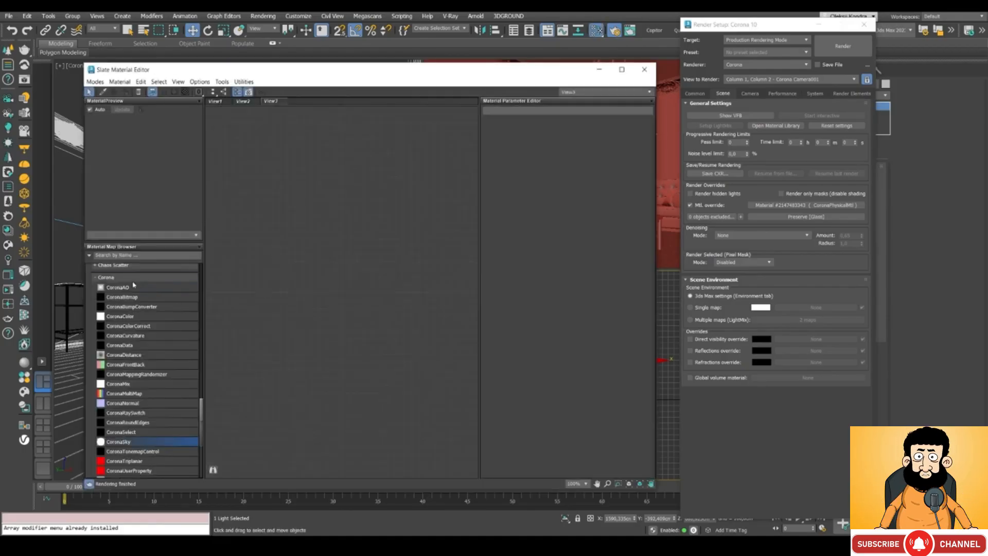
{"action": "scroll", "coordinate": [129, 304], "scroll_direction": "up", "scroll_amount": 4}
{"action": "scroll", "coordinate": [125, 312], "scroll_direction": "down", "scroll_amount": 4}
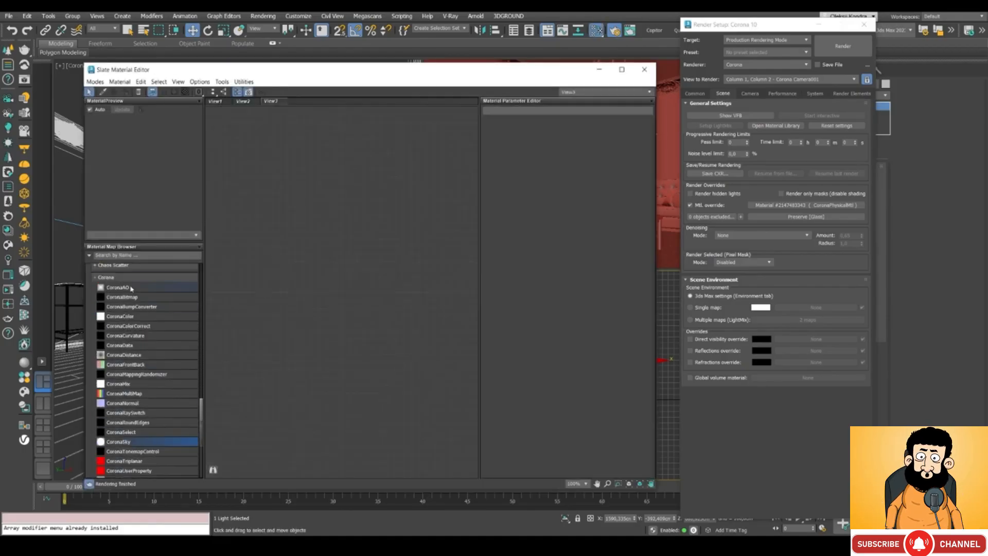
{"action": "left_click_drag", "start_coordinate": [111, 441], "coordinate": [354, 273]}
{"action": "double_click", "coordinate": [355, 271]}
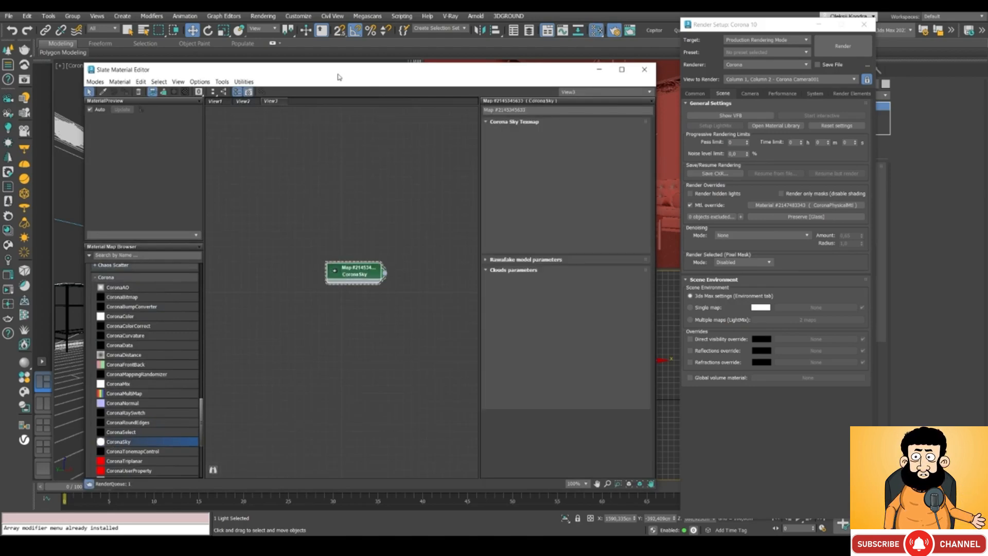
{"action": "left_click_drag", "start_coordinate": [338, 77], "coordinate": [285, 80]}
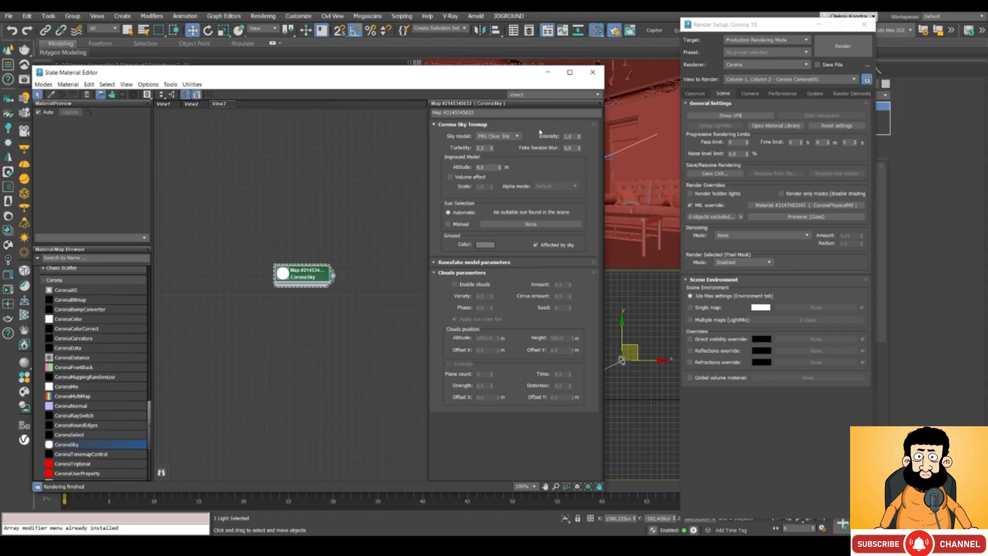
- Assign the CoronaSky map as an instance to the environment map slot in Environment and Effects
{"action": "key", "text": "8"}
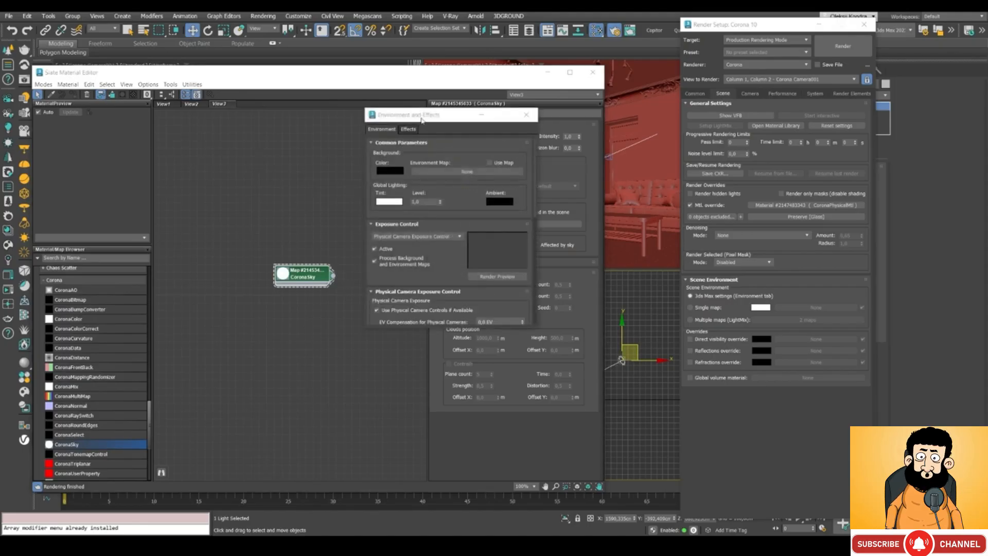
{"action": "left_click_drag", "start_coordinate": [421, 120], "coordinate": [685, 127]}
{"action": "left_click_drag", "start_coordinate": [334, 276], "coordinate": [710, 178]}
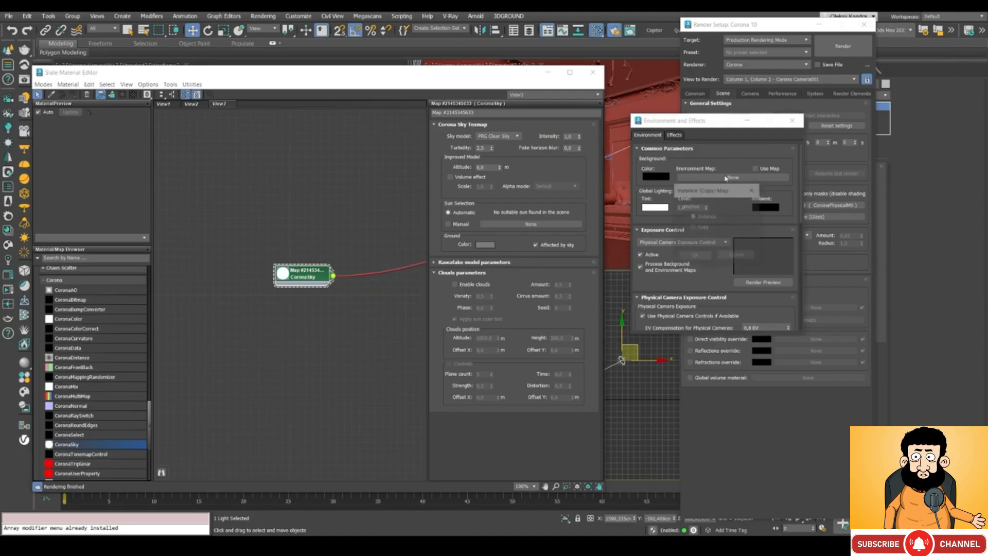
{"action": "left_click", "coordinate": [703, 254]}
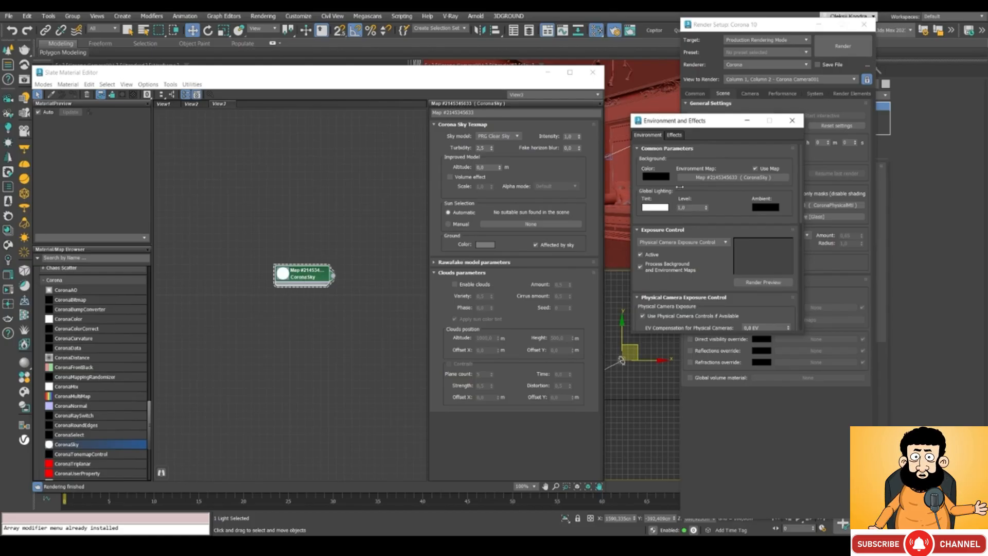
{"action": "left_click_drag", "start_coordinate": [696, 122], "coordinate": [559, 96]}
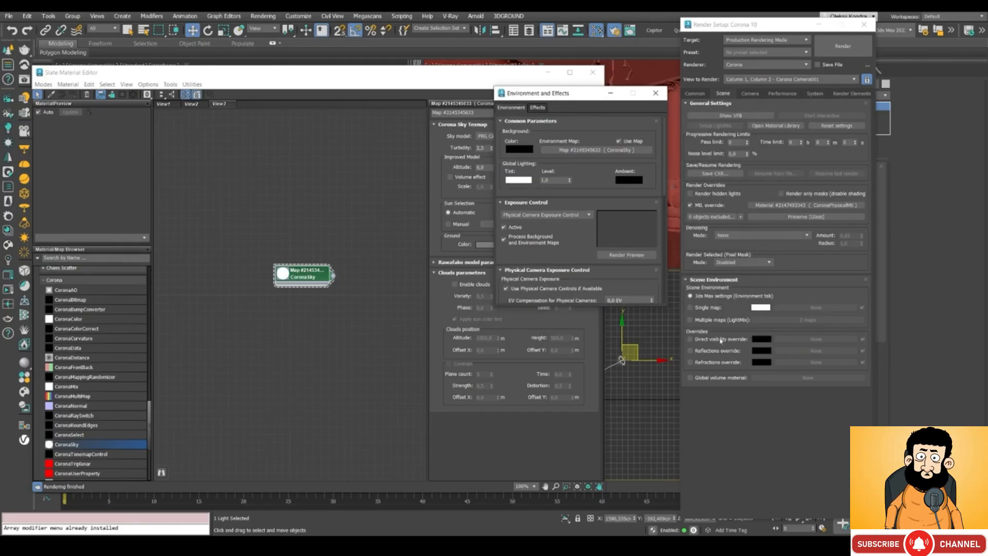
- Try the CoronaSky map as an instanced single-map scene environment, and return the environment source to 3ds Max settings
{"action": "left_click", "coordinate": [691, 308]}
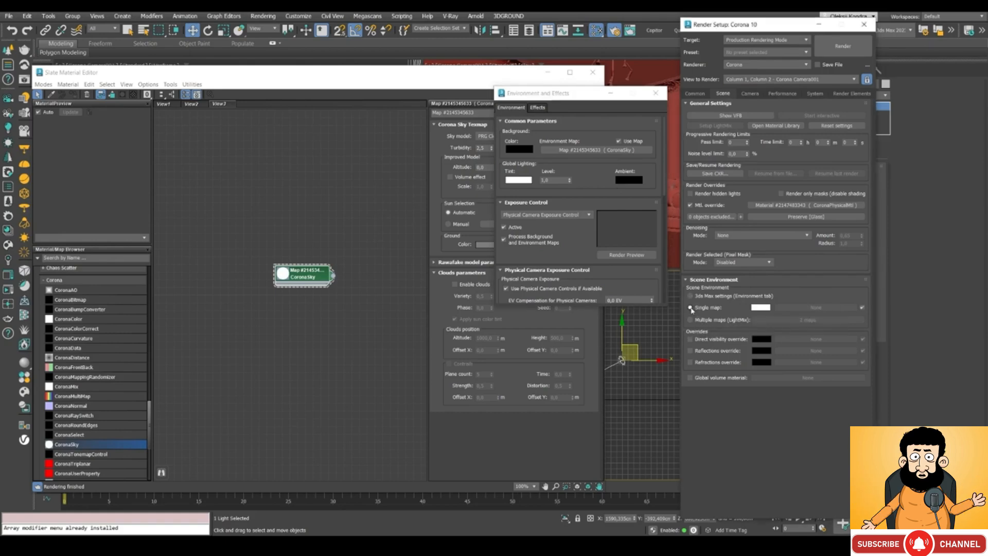
{"action": "left_click_drag", "start_coordinate": [330, 279], "coordinate": [809, 307]}
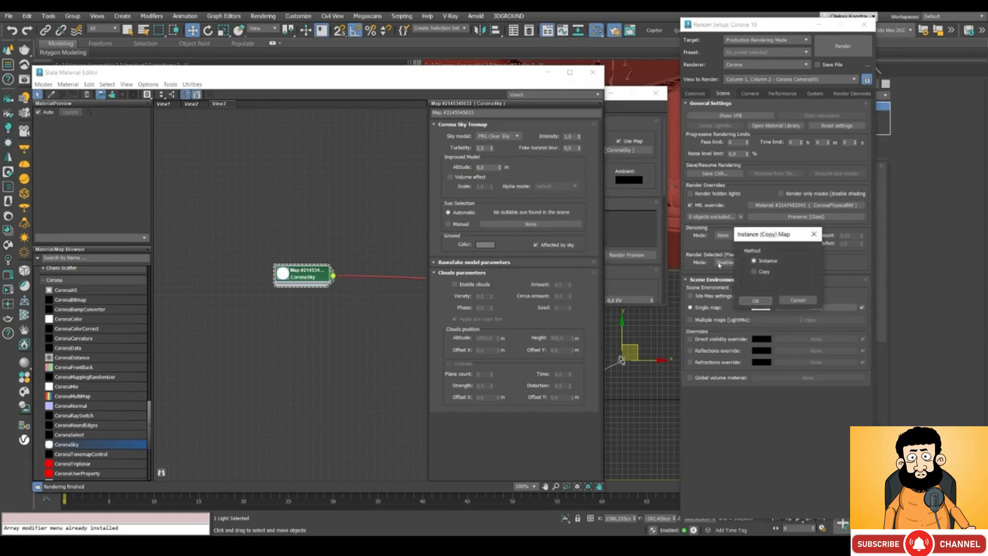
{"action": "left_click", "coordinate": [757, 302]}
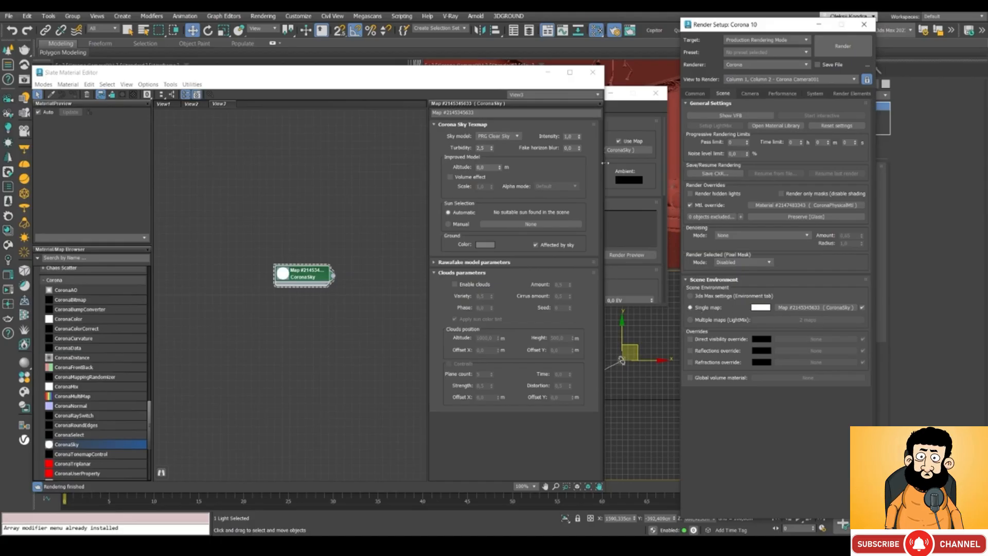
{"action": "left_click", "coordinate": [632, 115]}
{"action": "left_click", "coordinate": [690, 296]}
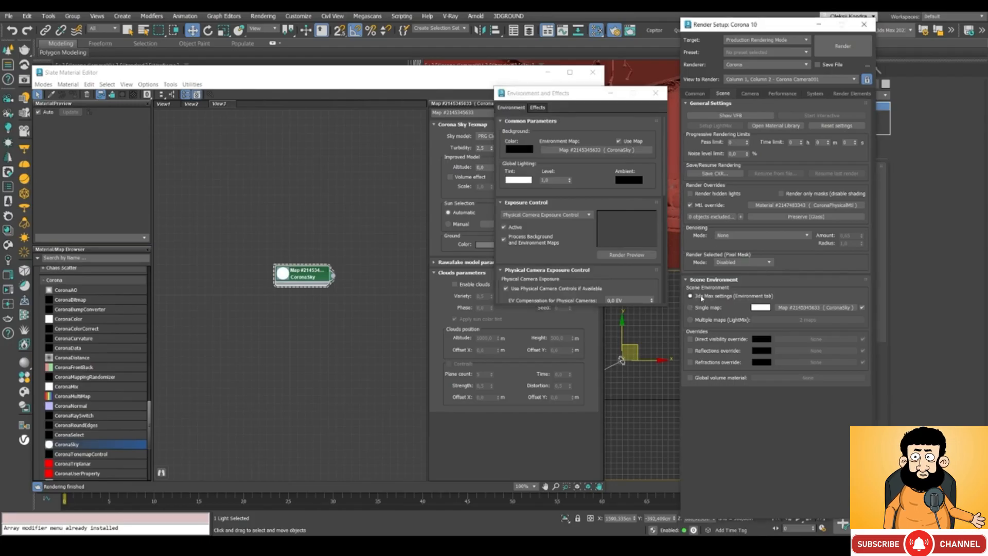
- Close Environment and Effects and move the windows apart to examine the interactive render lit only by the sky
{"action": "left_click", "coordinate": [656, 93]}
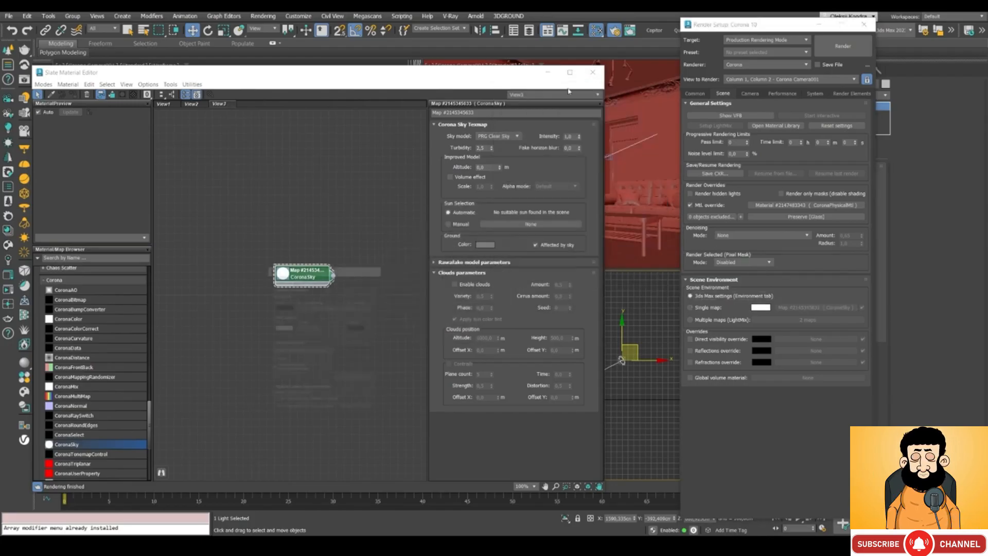
{"action": "left_click_drag", "start_coordinate": [497, 74], "coordinate": [158, 106]}
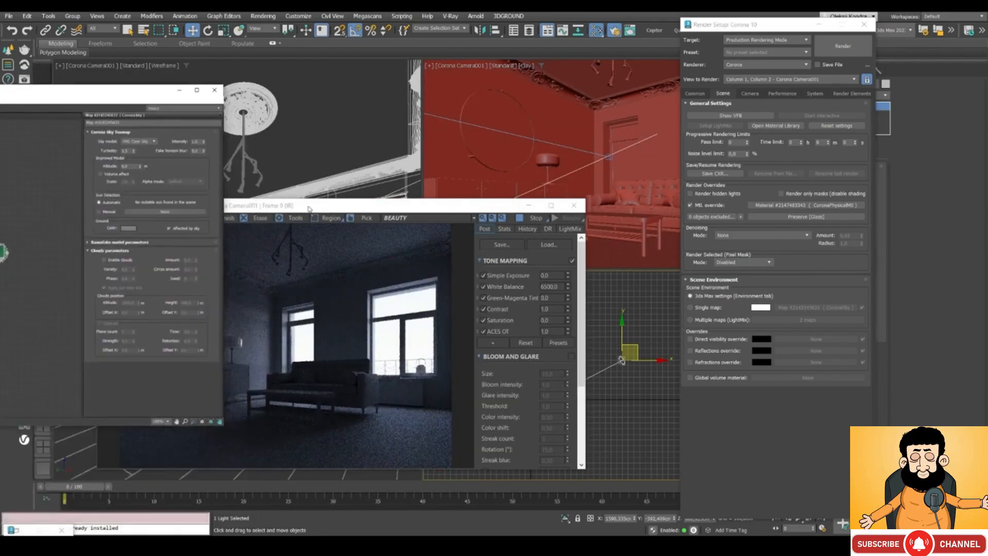
{"action": "left_click_drag", "start_coordinate": [309, 207], "coordinate": [431, 152]}
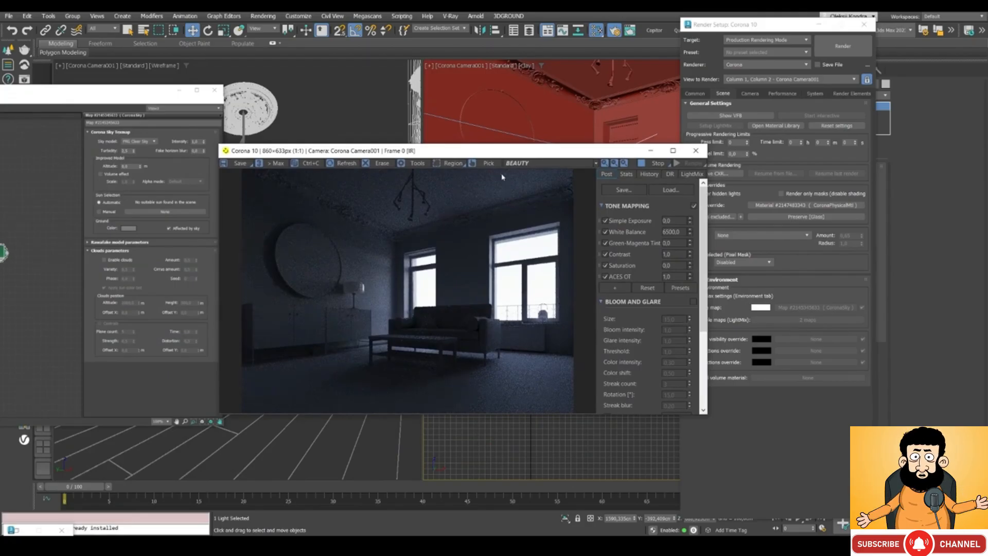
{"action": "left_click_drag", "start_coordinate": [482, 154], "coordinate": [464, 152]}
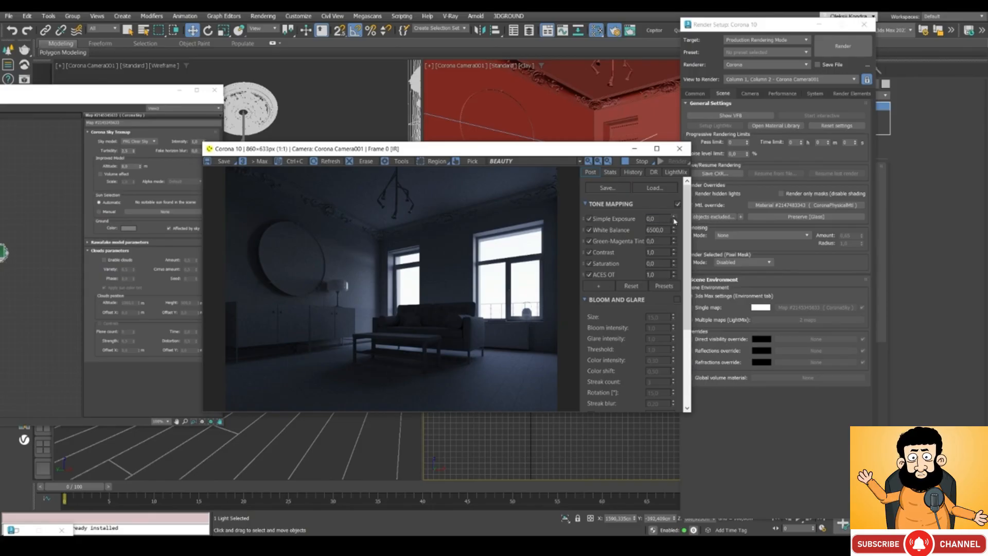
- Lower the render's simple exposure to about -4.8 to inspect the sky behind the windows, and reset it to 0
{"action": "left_click_drag", "start_coordinate": [674, 219], "coordinate": [664, 392]}
{"action": "left_click_drag", "start_coordinate": [674, 220], "coordinate": [675, 299]}
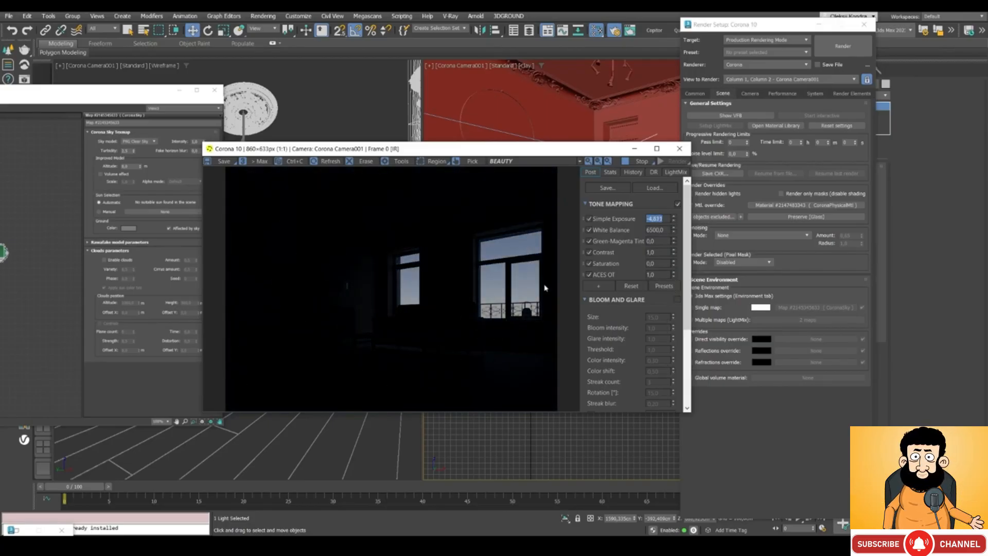
{"action": "mouse_move", "coordinate": [424, 155]}
{"action": "left_mouse_down"}
{"action": "mouse_move", "coordinate": [451, 161]}
{"action": "mouse_move", "coordinate": [437, 161]}
{"action": "left_mouse_up"}
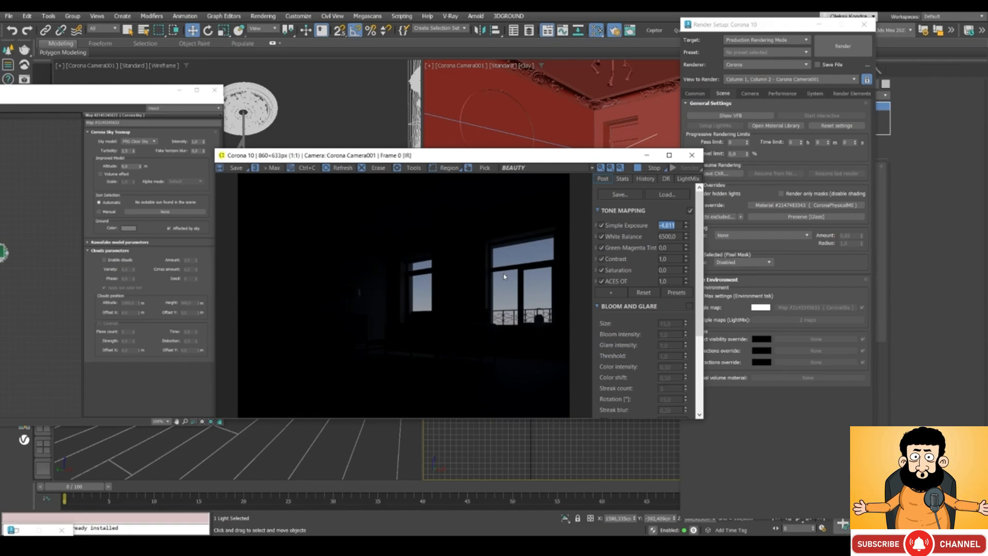
{"action": "type", "text": "0"}
{"action": "key", "text": "Return"}
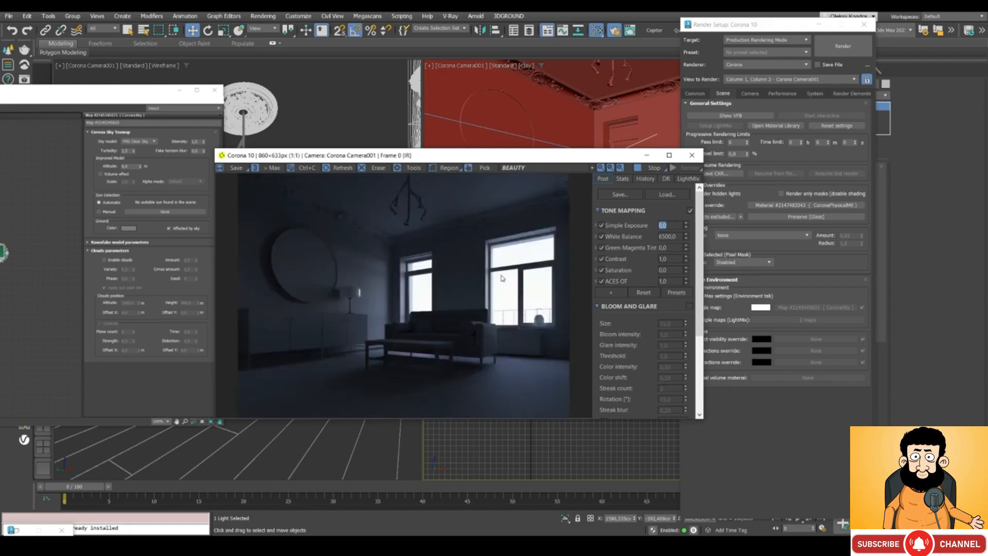
- Minimize Render Setup and arrange the CoronaSky parameters beside the interactive render
{"action": "left_click_drag", "start_coordinate": [410, 159], "coordinate": [629, 149]}
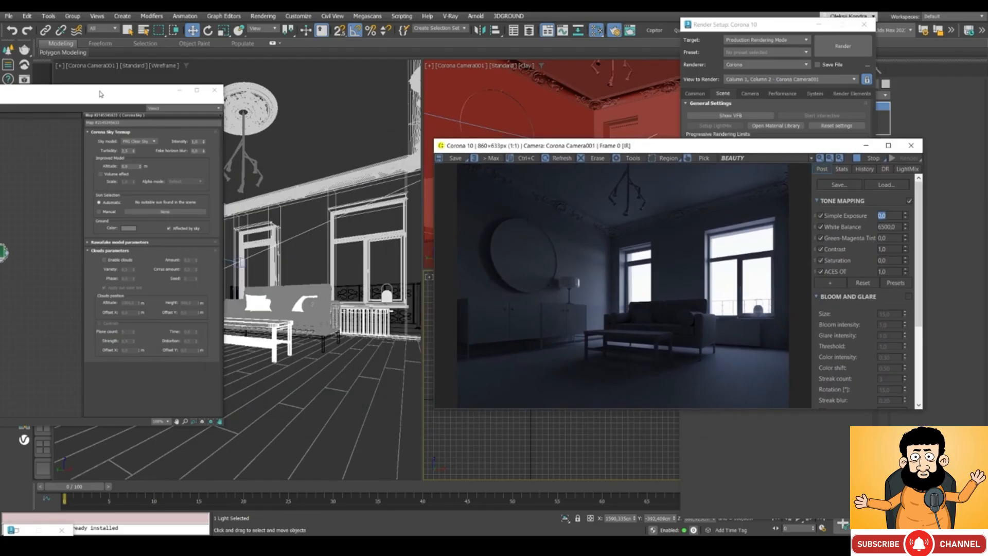
{"action": "left_click_drag", "start_coordinate": [105, 92], "coordinate": [220, 116]}
{"action": "left_click_drag", "start_coordinate": [597, 153], "coordinate": [491, 184]}
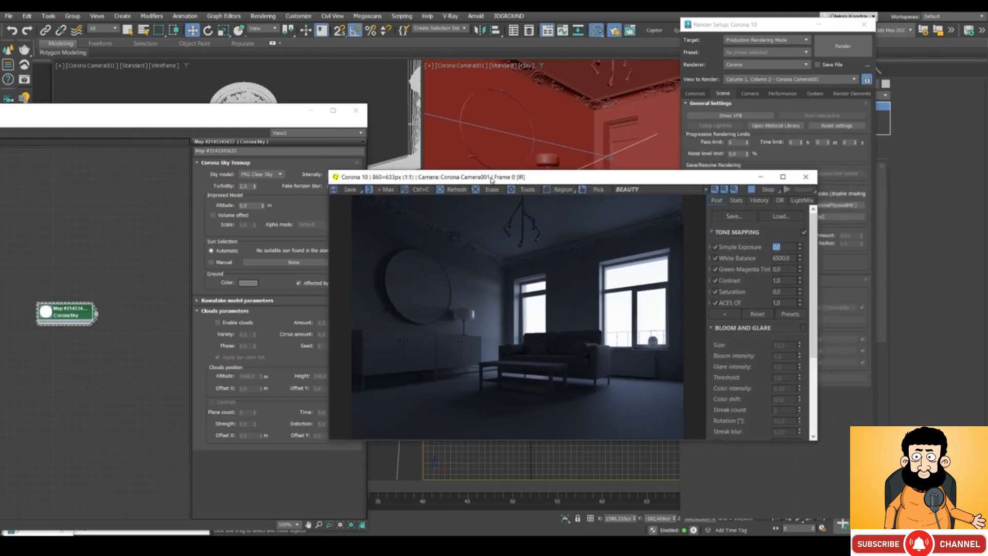
{"action": "left_click", "coordinate": [821, 25]}
{"action": "left_click_drag", "start_coordinate": [503, 181], "coordinate": [615, 184]}
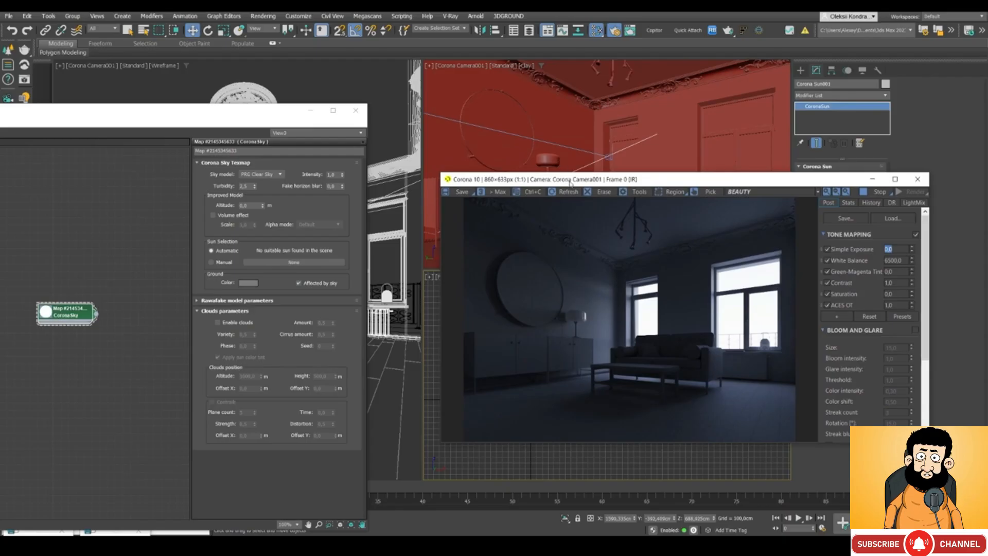
{"action": "left_click_drag", "start_coordinate": [150, 117], "coordinate": [57, 144]}
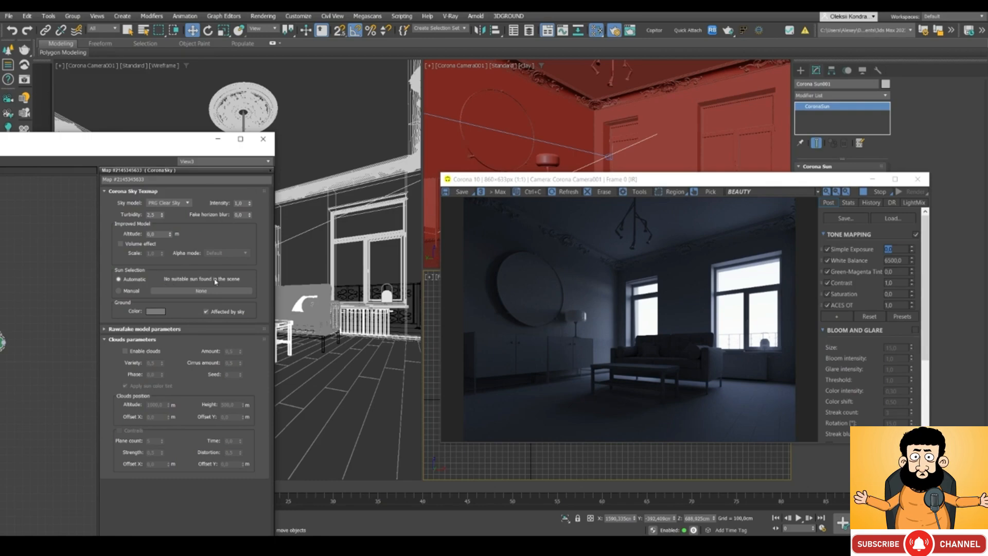
- Switch the CoronaSky map's sun selection to Manual and pick Corona Sun001 in the front viewport as its sun
{"action": "left_click_drag", "start_coordinate": [572, 183], "coordinate": [660, 46]}
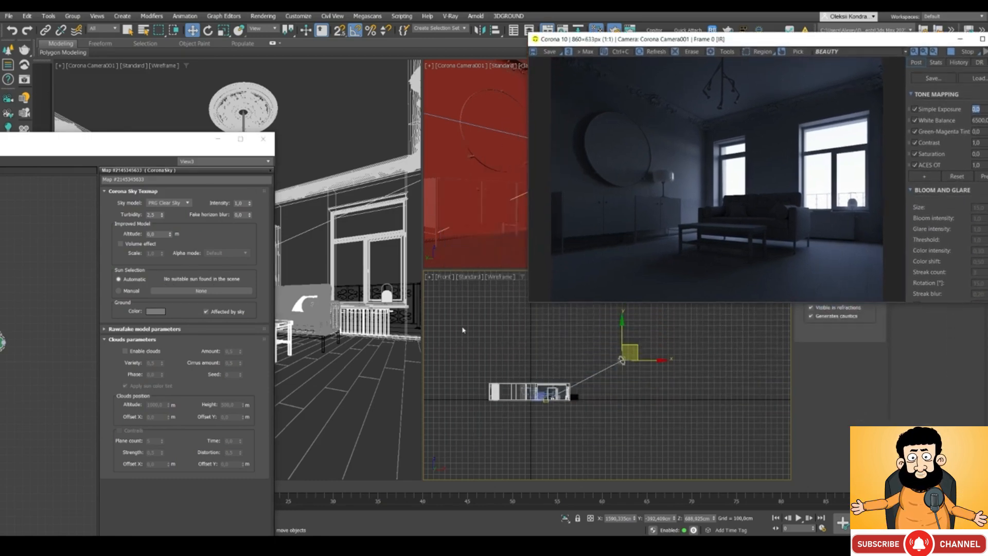
{"action": "left_click", "coordinate": [125, 291]}
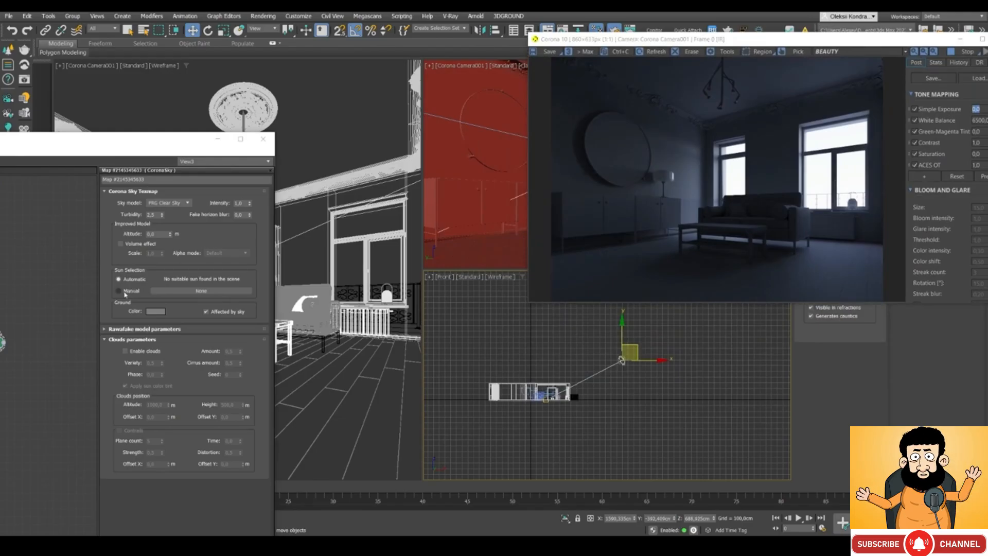
{"action": "left_click", "coordinate": [199, 291]}
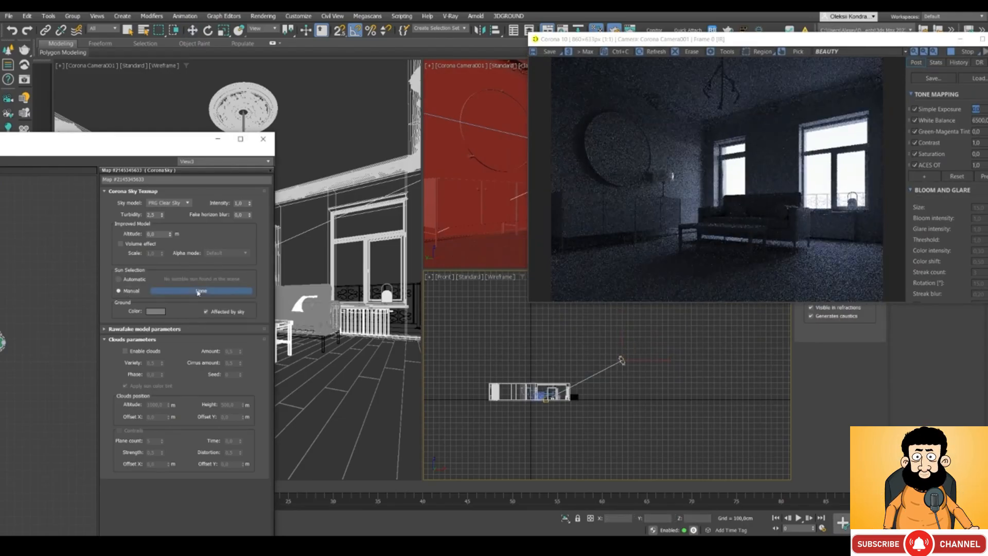
{"action": "left_click", "coordinate": [622, 360]}
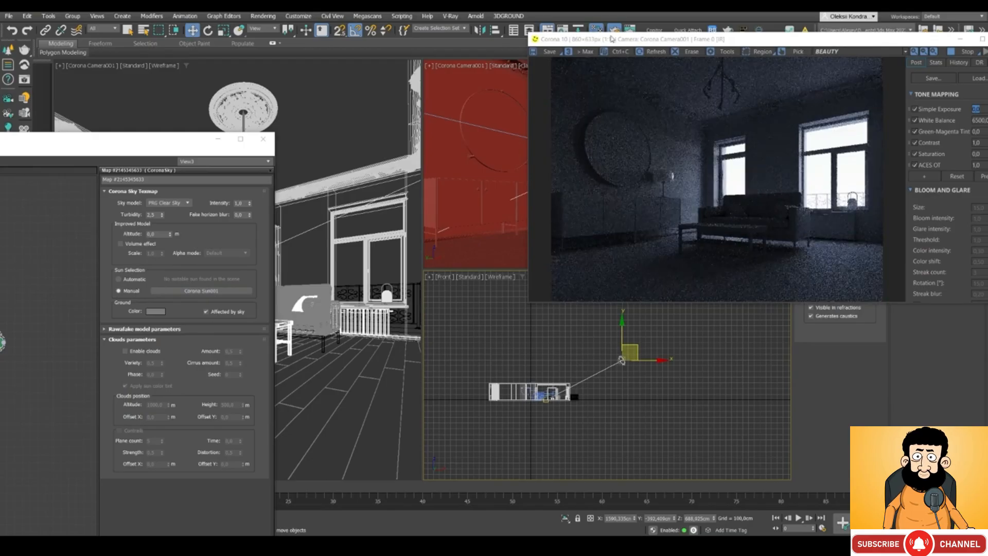
- Turn the Corona Sun on and compare the interactive render with the reference interior photos
{"action": "left_click_drag", "start_coordinate": [563, 42], "coordinate": [331, 63]}
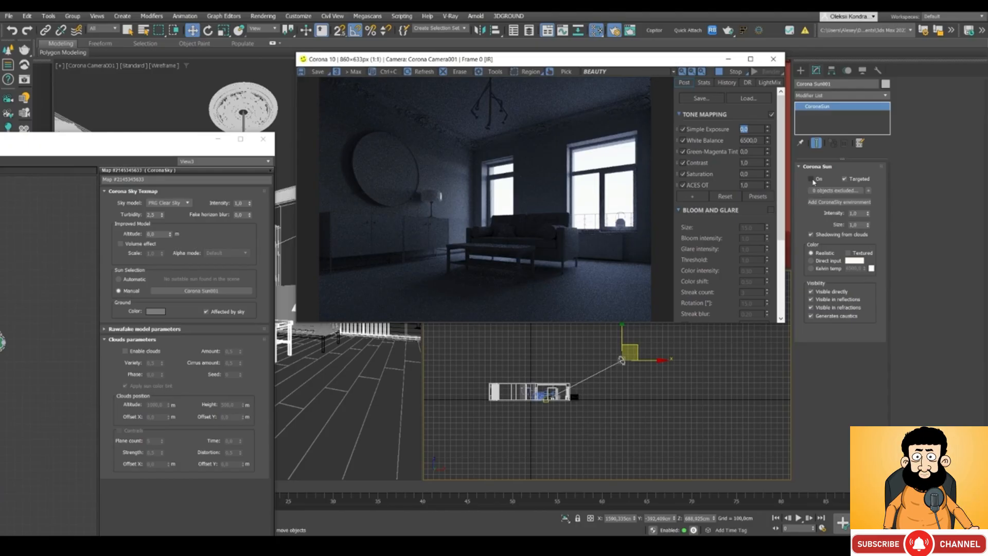
{"action": "left_click", "coordinate": [812, 178]}
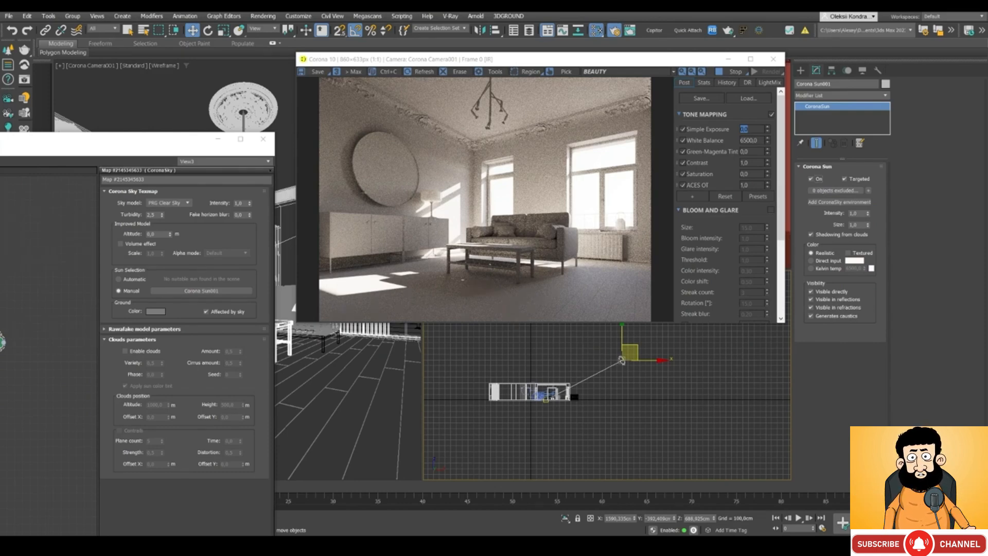
{"action": "left_click_drag", "start_coordinate": [0, 175], "coordinate": [221, 249]}
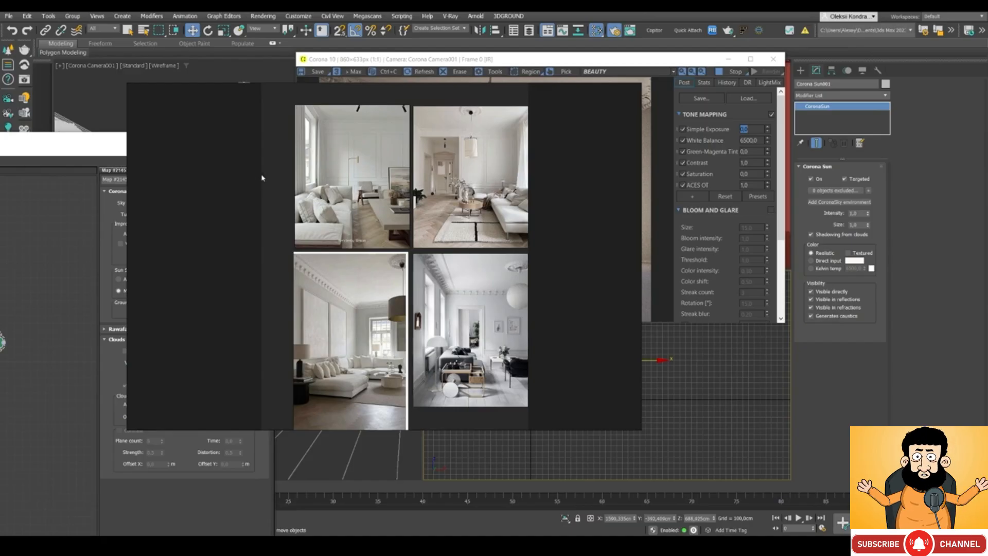
{"action": "left_click_drag", "start_coordinate": [261, 177], "coordinate": [0, 216]}
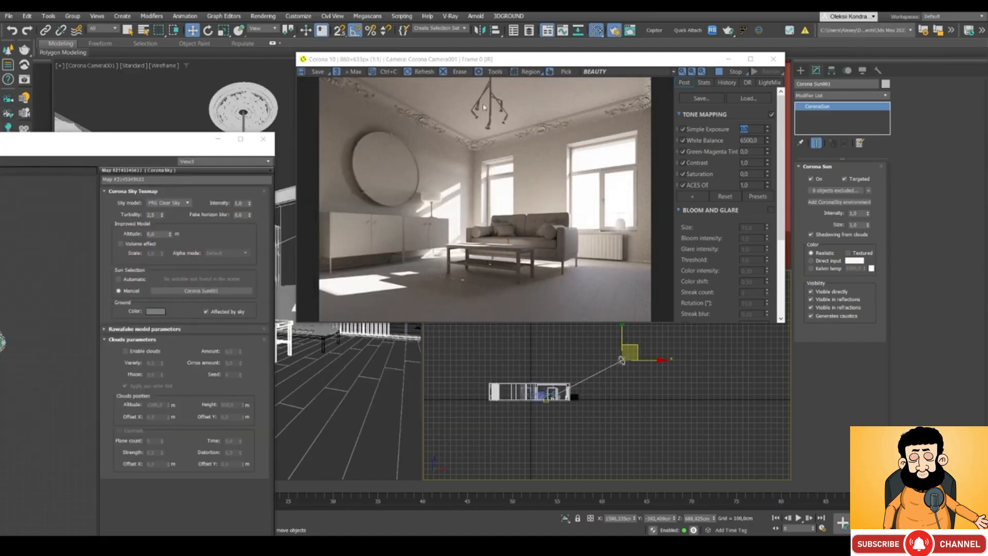
{"action": "mouse_move", "coordinate": [531, 61]}
{"action": "left_mouse_down"}
{"action": "mouse_move", "coordinate": [558, 55]}
{"action": "mouse_move", "coordinate": [539, 55]}
{"action": "left_mouse_up"}
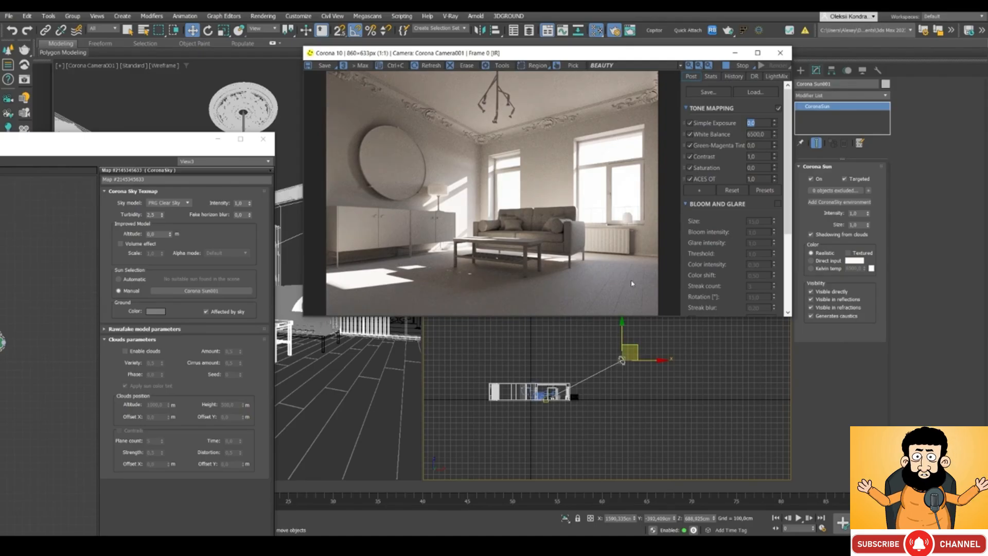
- Lower the Corona Sun to about 238 cm high in the front viewport to test the light colour, and raise it to about 834 cm
{"action": "left_click_drag", "start_coordinate": [621, 335], "coordinate": [645, 367]}
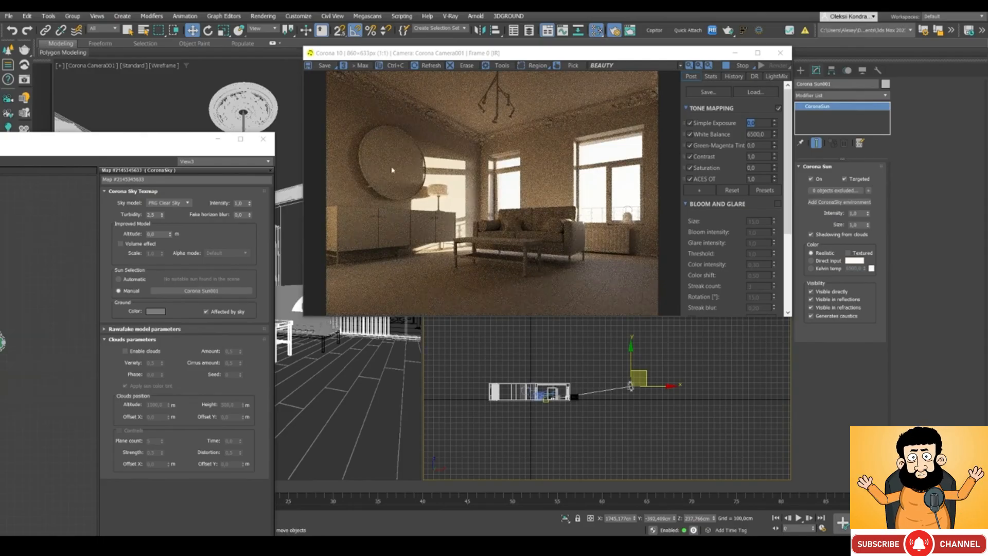
{"action": "left_click_drag", "start_coordinate": [646, 368], "coordinate": [652, 348]}
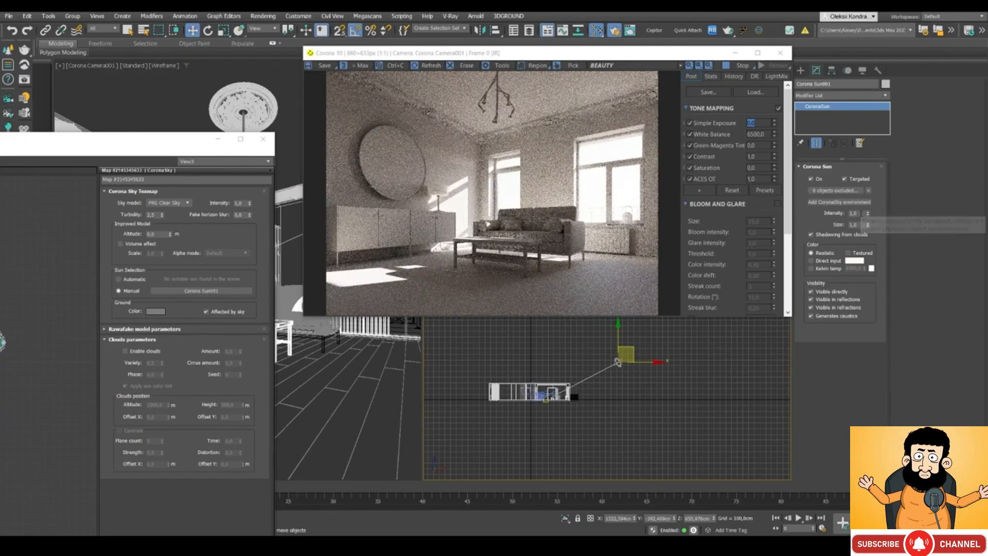
- Set the Corona Sun's intensity to 0, test the sky light with the sun high and low, and leave it about 783 cm high
{"action": "left_click", "coordinate": [854, 213]}
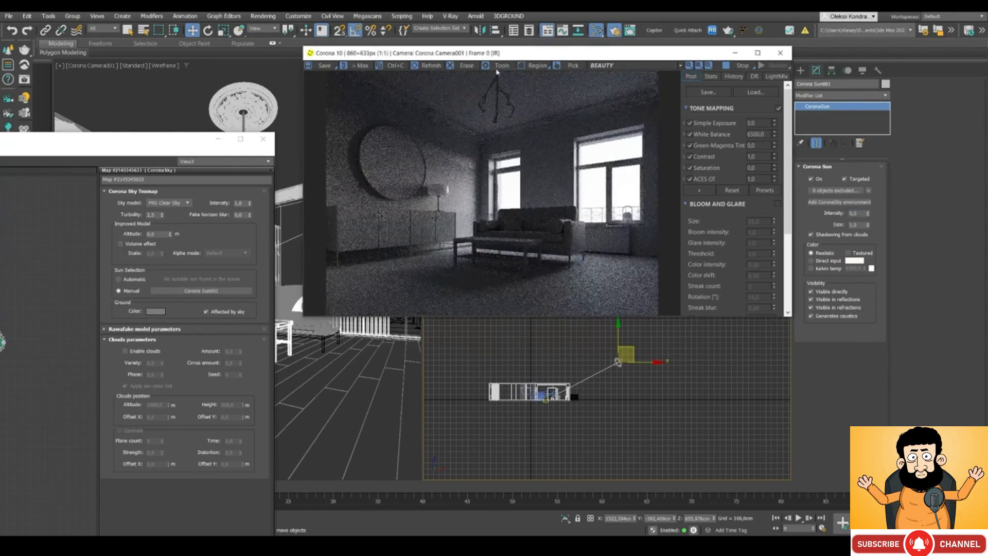
{"action": "left_click_drag", "start_coordinate": [467, 55], "coordinate": [459, 53]}
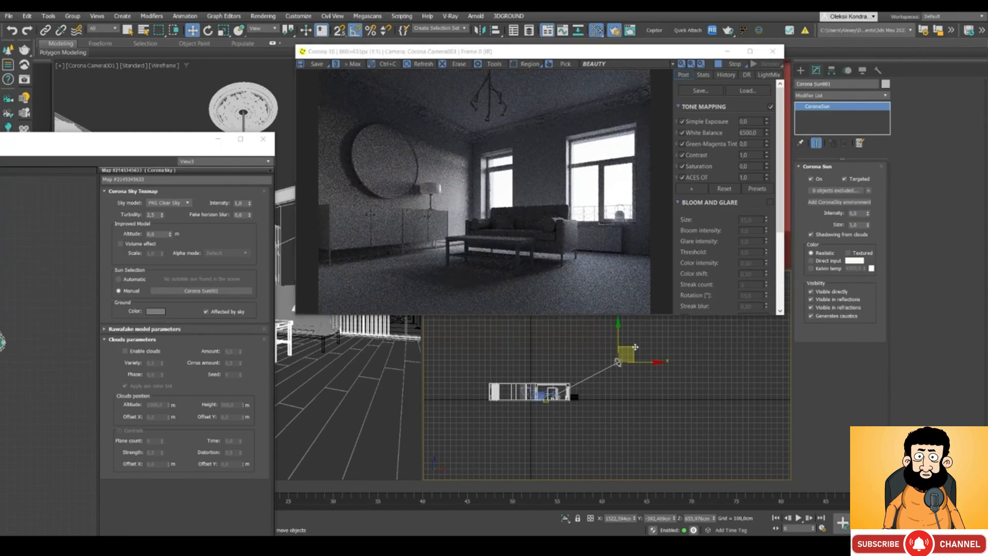
{"action": "left_click_drag", "start_coordinate": [635, 348], "coordinate": [605, 319]}
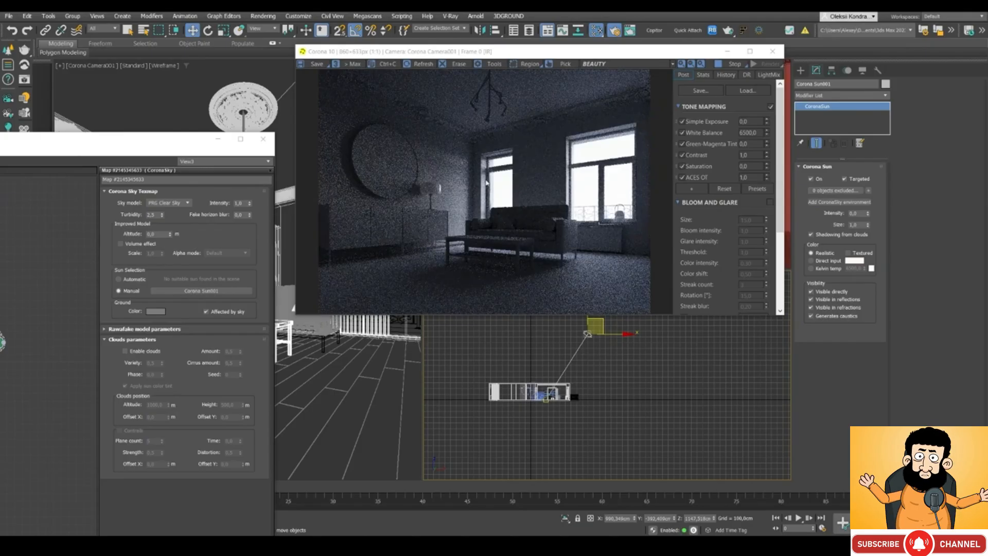
{"action": "left_click_drag", "start_coordinate": [602, 326], "coordinate": [651, 378]}
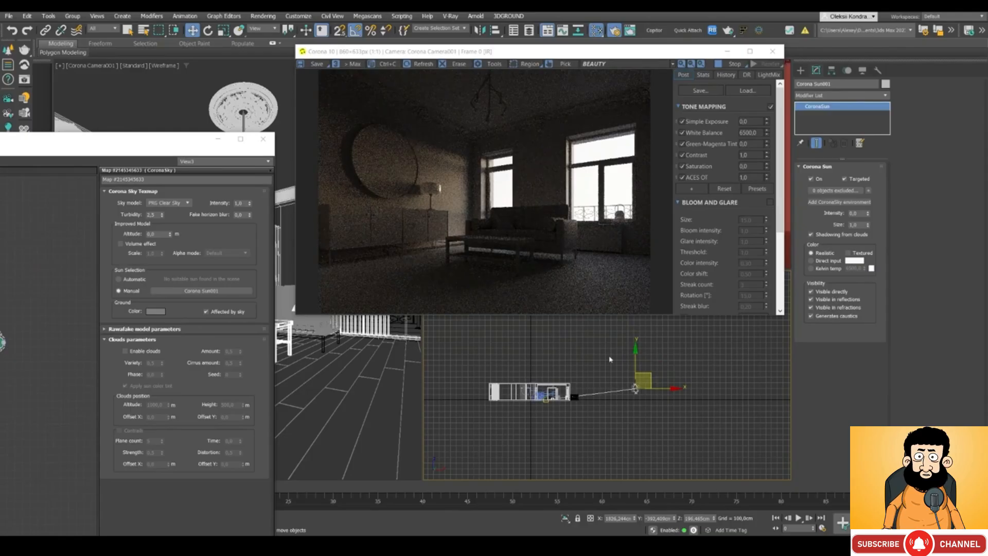
{"action": "left_click_drag", "start_coordinate": [645, 373], "coordinate": [612, 339]}
- Move the Corona Sun in the top viewport to about X 1324 cm, Y -270 cm, outside the windows
{"action": "key", "text": "t"}
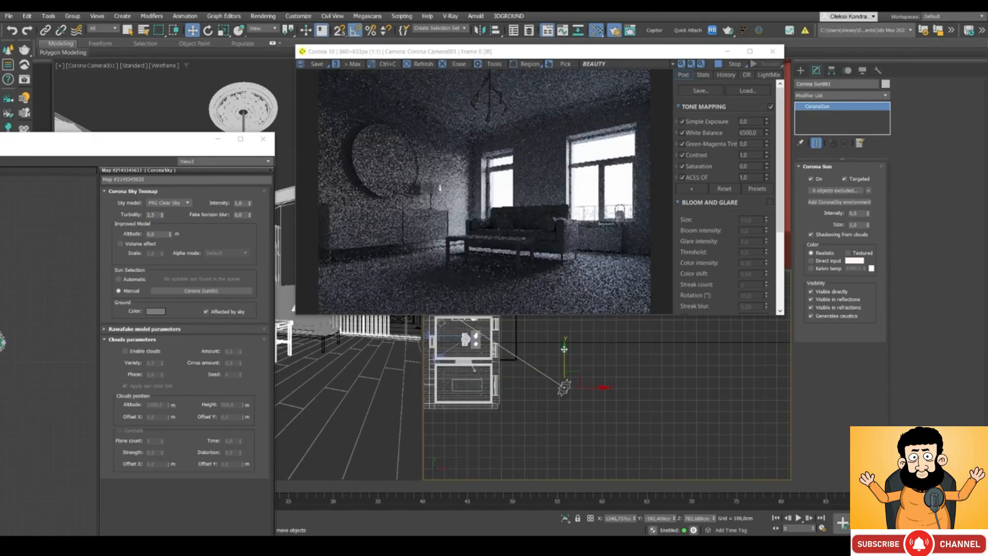
{"action": "middle_click_drag", "start_coordinate": [526, 362], "coordinate": [553, 391]}
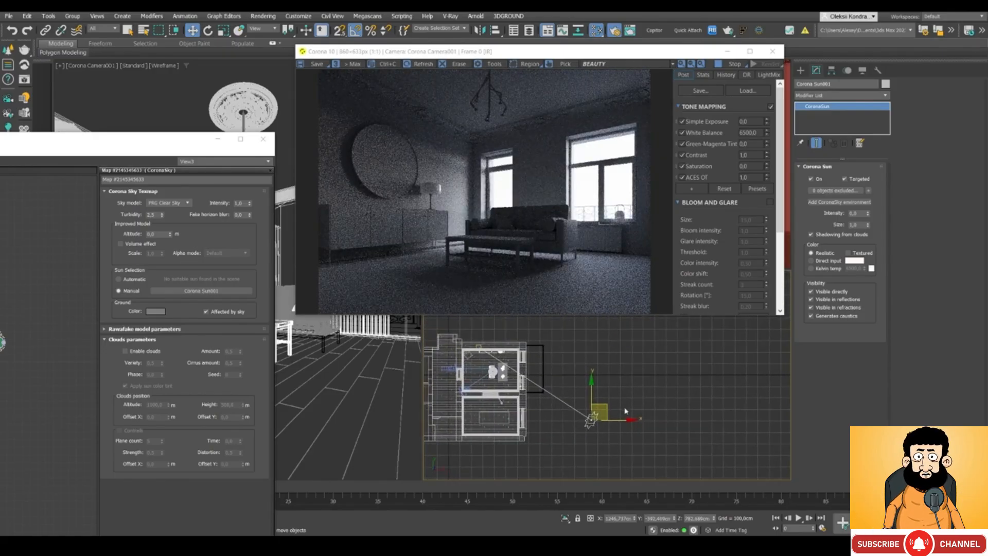
{"action": "left_click_drag", "start_coordinate": [604, 406], "coordinate": [614, 391]}
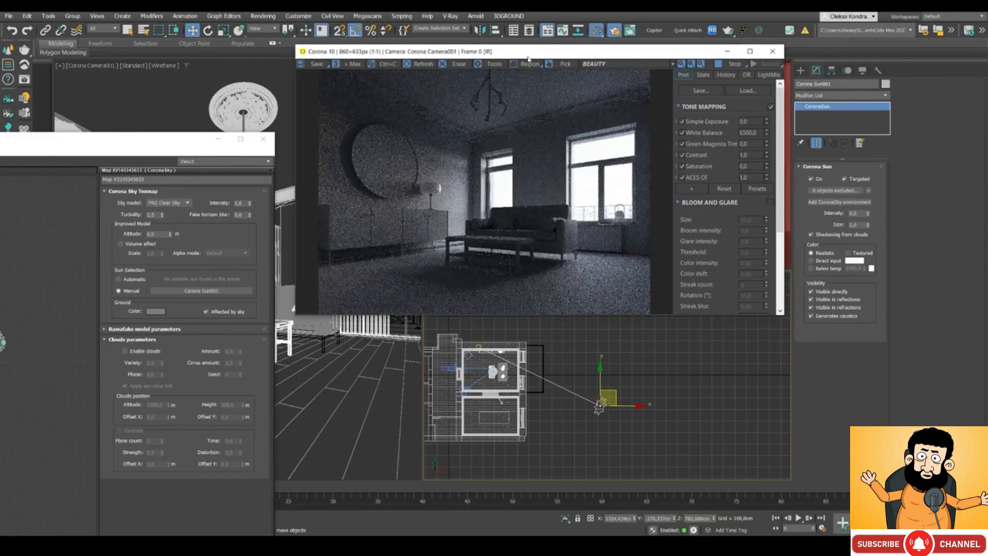
- Rearrange the interactive render and the material editor so that the render's tone mapping controls are accessible
{"action": "left_click_drag", "start_coordinate": [521, 56], "coordinate": [544, 45]}
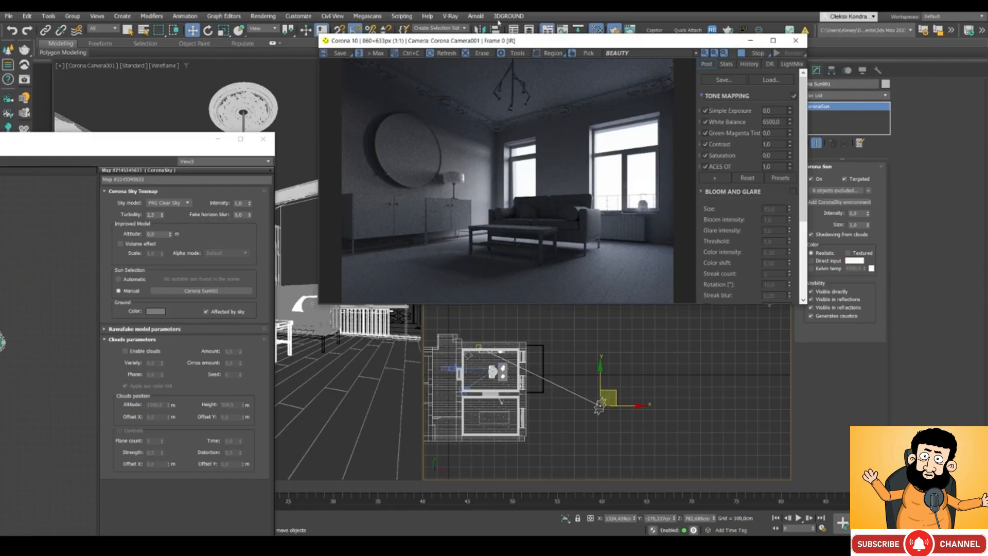
{"action": "mouse_move", "coordinate": [500, 40]}
{"action": "left_mouse_down"}
{"action": "mouse_move", "coordinate": [491, 35]}
{"action": "mouse_move", "coordinate": [510, 31]}
{"action": "left_mouse_up"}
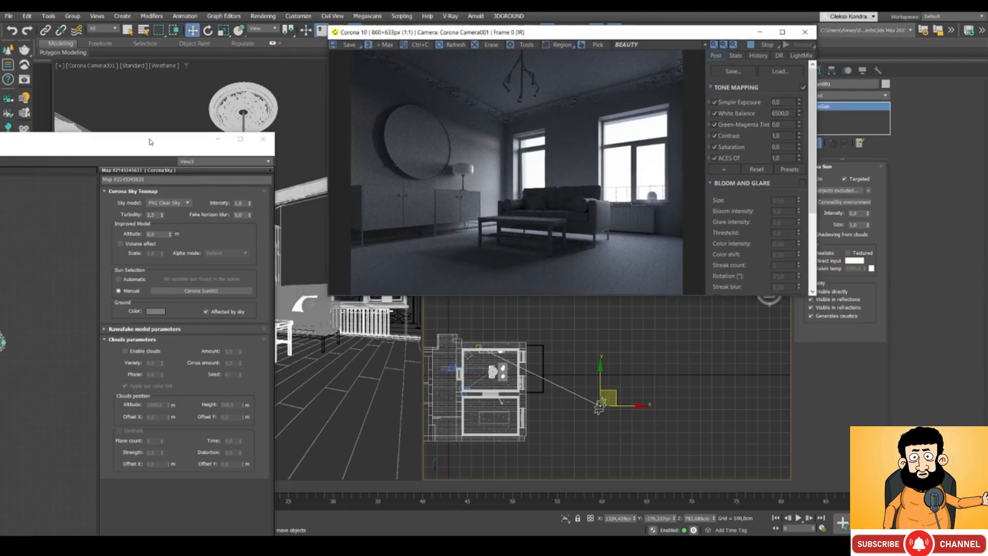
{"action": "left_click_drag", "start_coordinate": [151, 142], "coordinate": [287, 68]}
{"action": "left_click_drag", "start_coordinate": [441, 39], "coordinate": [379, 99]}
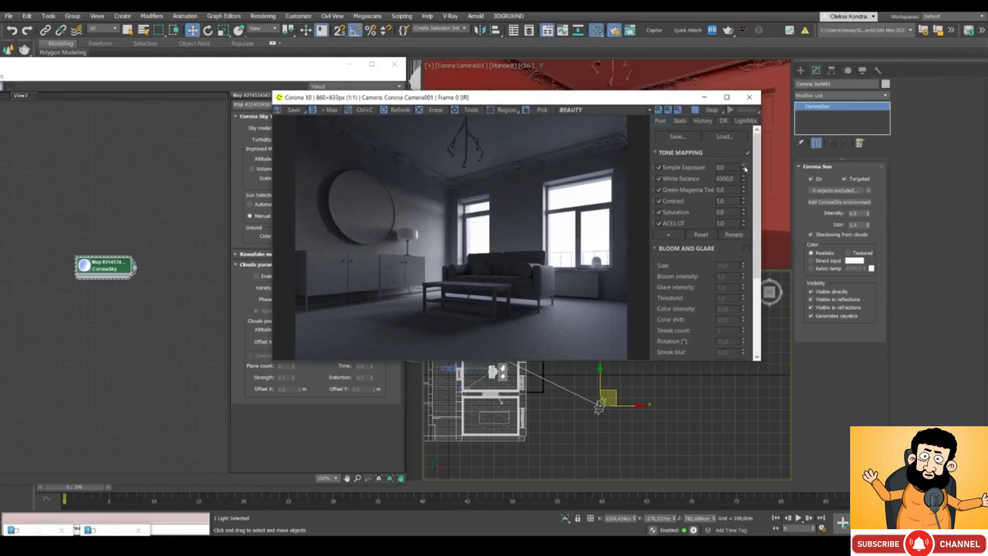
- Set the render's simple exposure to 2 and place the render beside the CoronaSky parameters
{"action": "left_click_drag", "start_coordinate": [744, 166], "coordinate": [721, 523]}
{"action": "left_click_drag", "start_coordinate": [734, 61], "coordinate": [715, 167]}
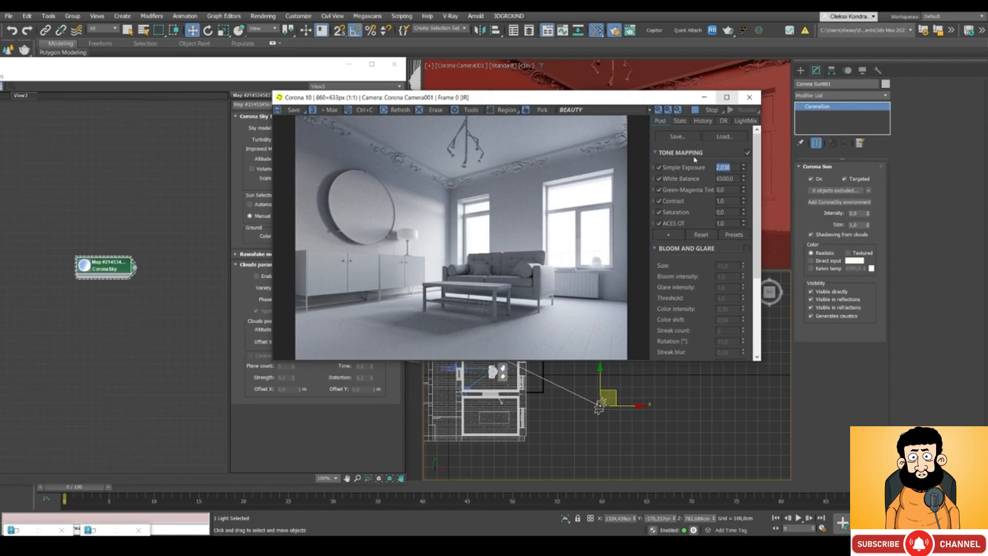
{"action": "type", "text": "2"}
{"action": "key", "text": "Return"}
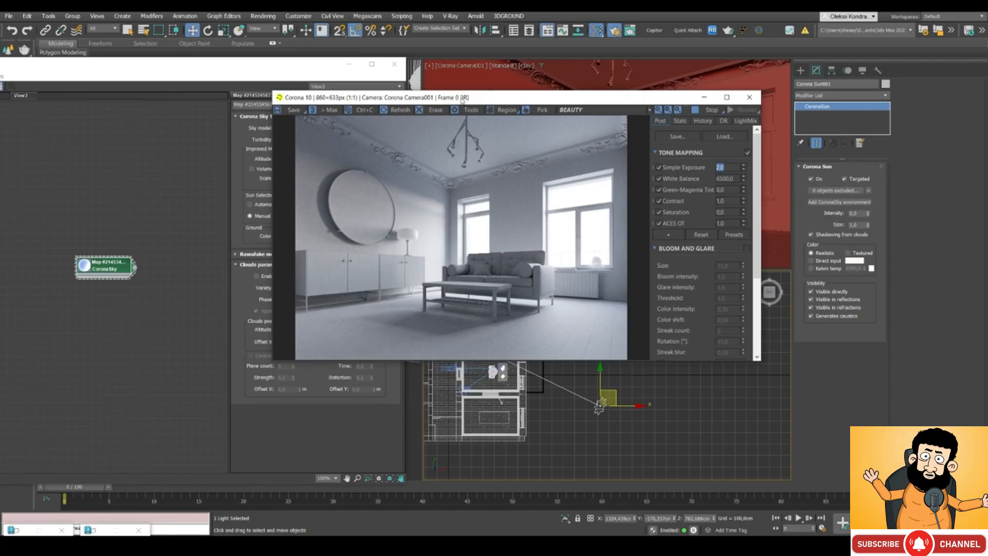
{"action": "left_click_drag", "start_coordinate": [460, 97], "coordinate": [579, 84]}
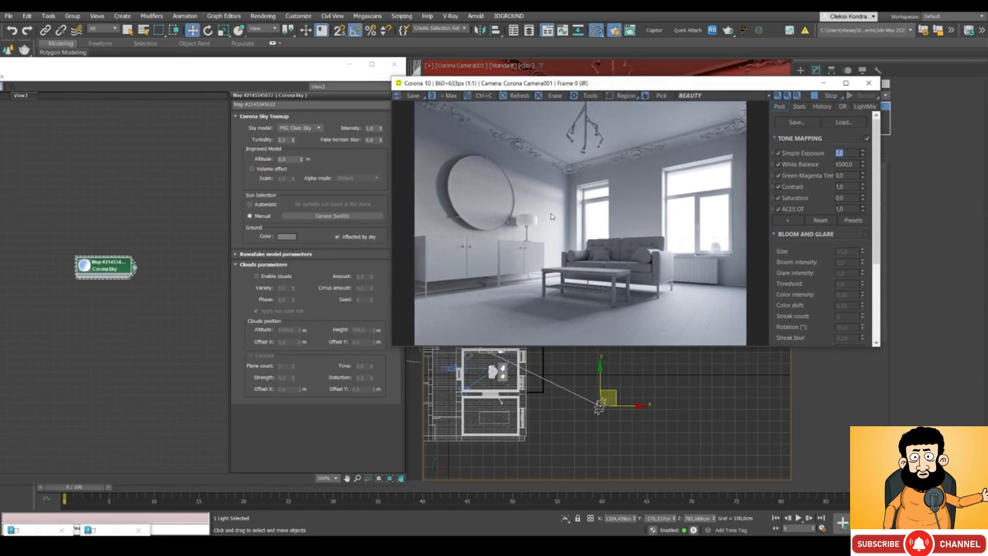
{"action": "left_click_drag", "start_coordinate": [479, 86], "coordinate": [503, 85]}
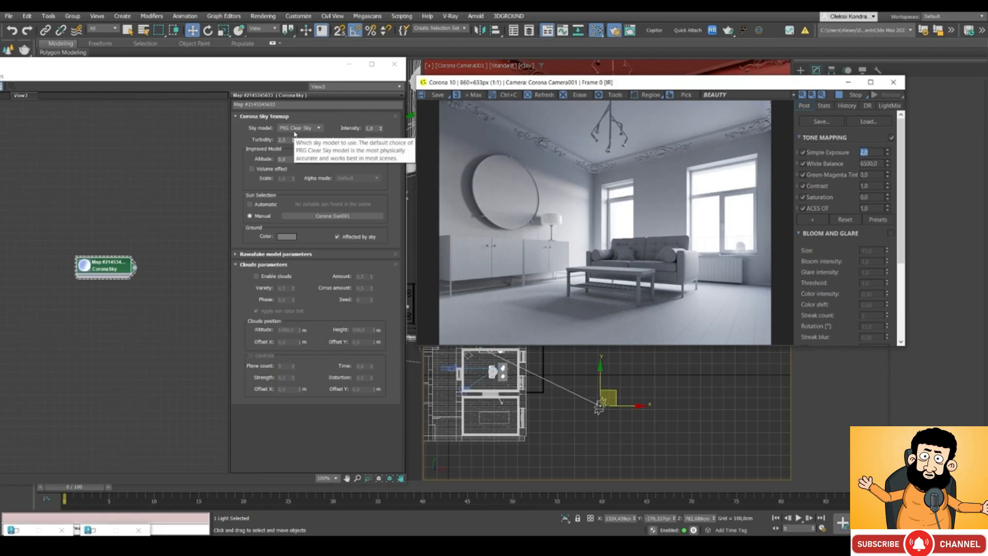
- Compare the Preetham et al. and Hosek & Wilkie sky models in the render, and return to PRG Clear Sky
{"action": "left_click", "coordinate": [295, 131]}
{"action": "left_click", "coordinate": [295, 131]}
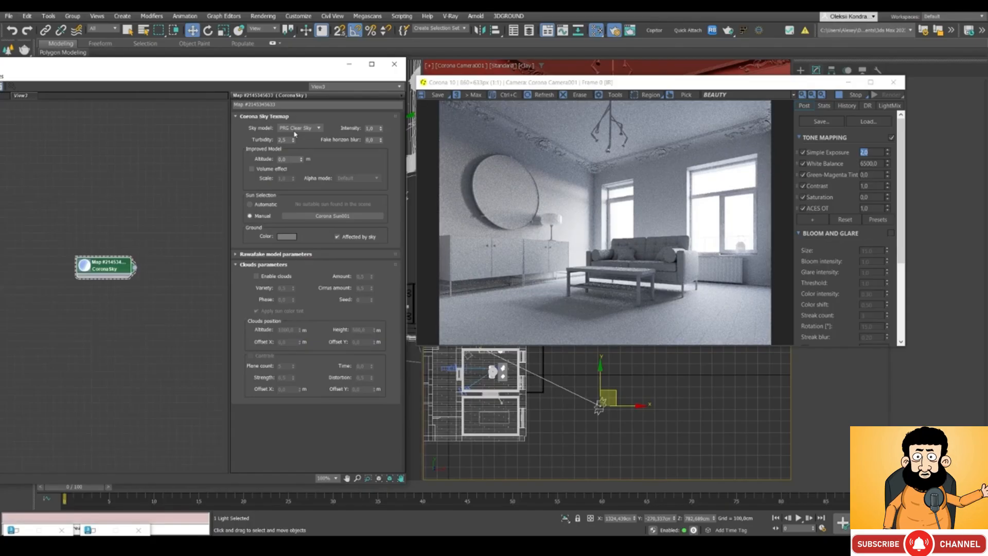
{"action": "left_click", "coordinate": [295, 129]}
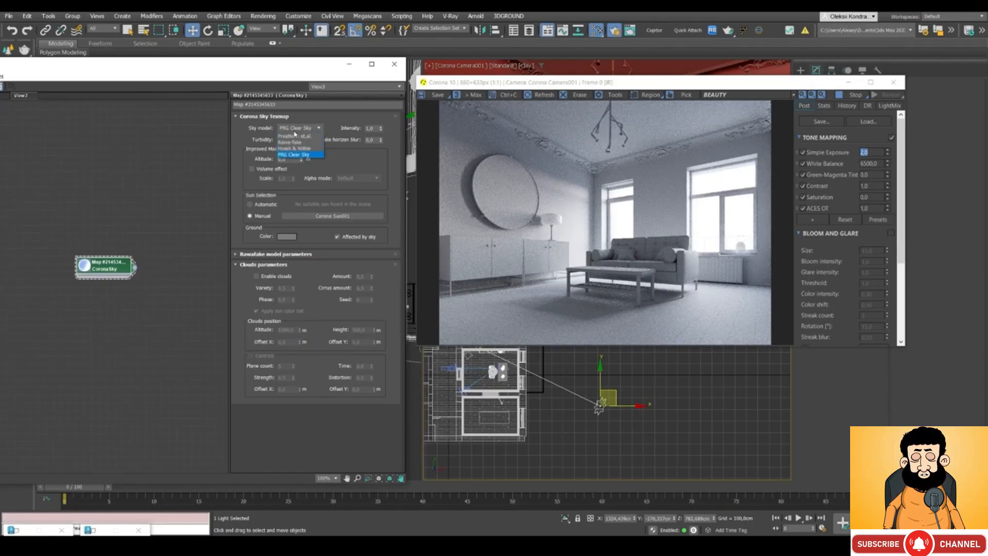
{"action": "left_click", "coordinate": [301, 136]}
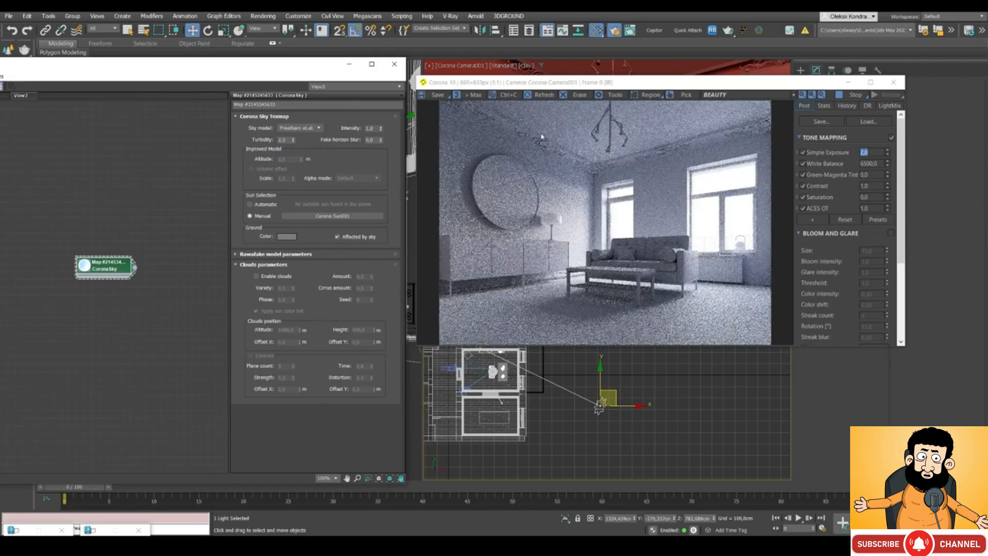
{"action": "left_click", "coordinate": [303, 129]}
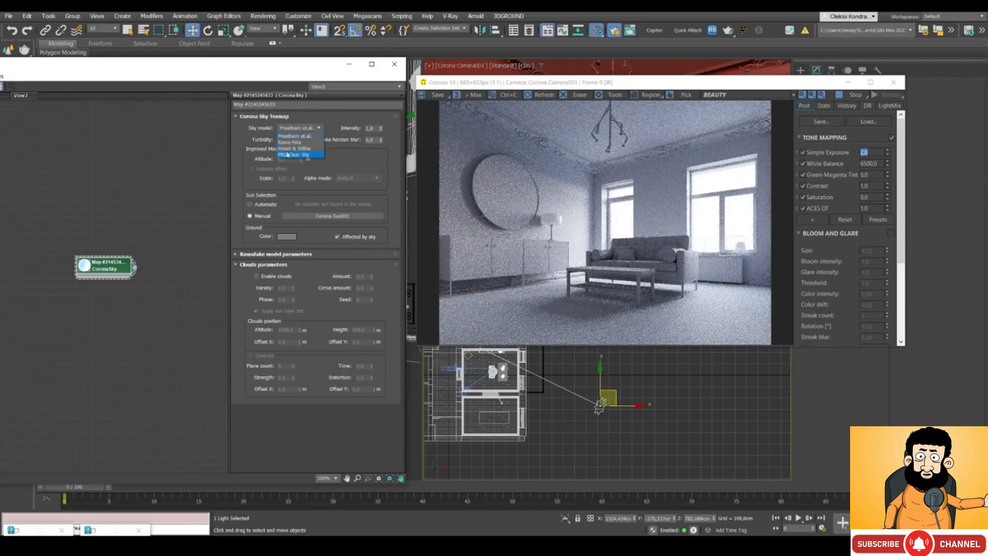
{"action": "left_click", "coordinate": [294, 148]}
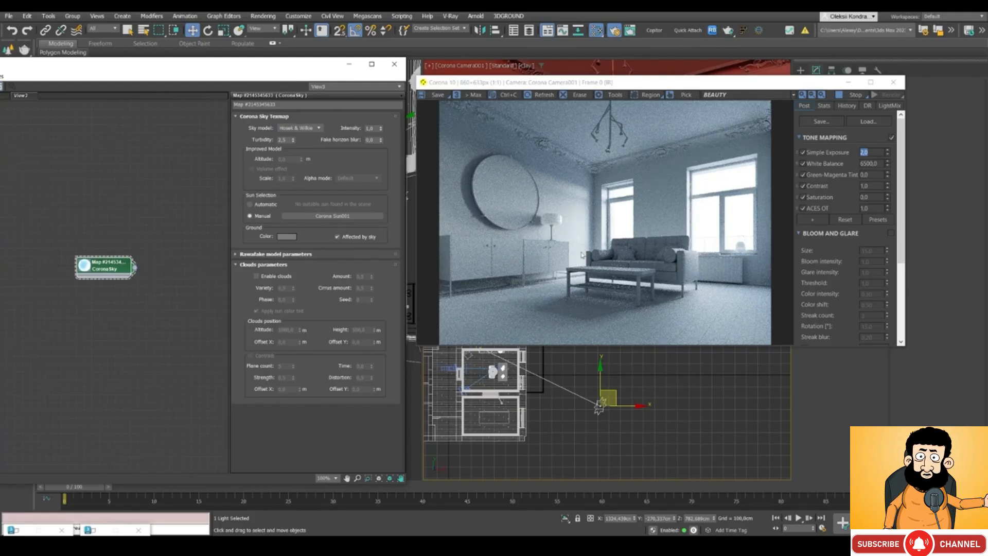
{"action": "left_click", "coordinate": [308, 129]}
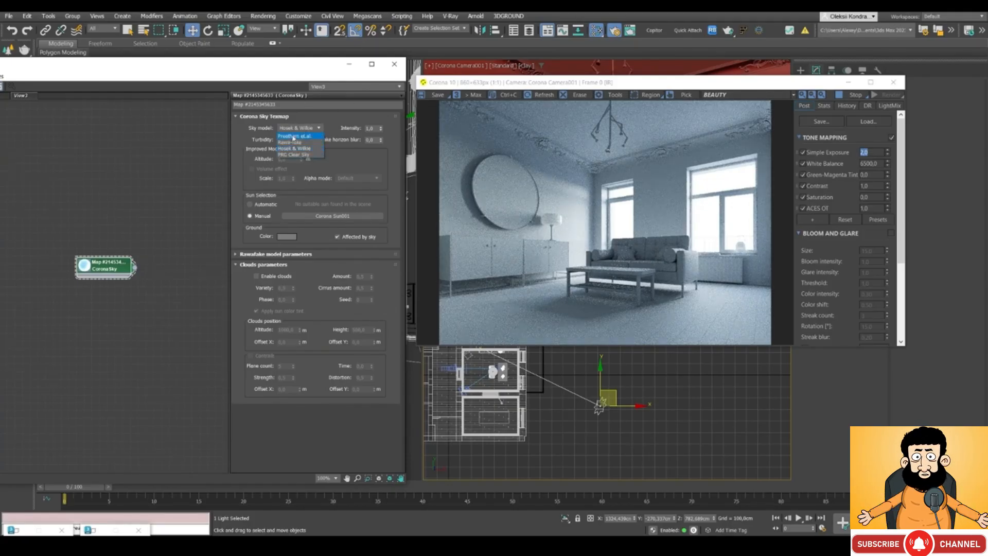
{"action": "left_click", "coordinate": [293, 155]}
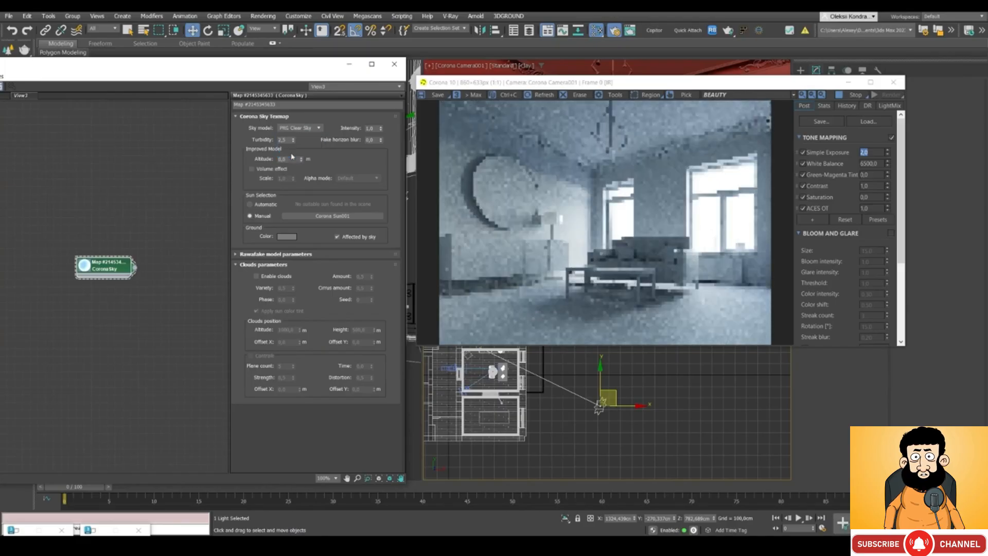
- Keep PRG Clear Sky as the sky model and set the CoronaSky intensity to 0,1
{"action": "left_click", "coordinate": [298, 128]}
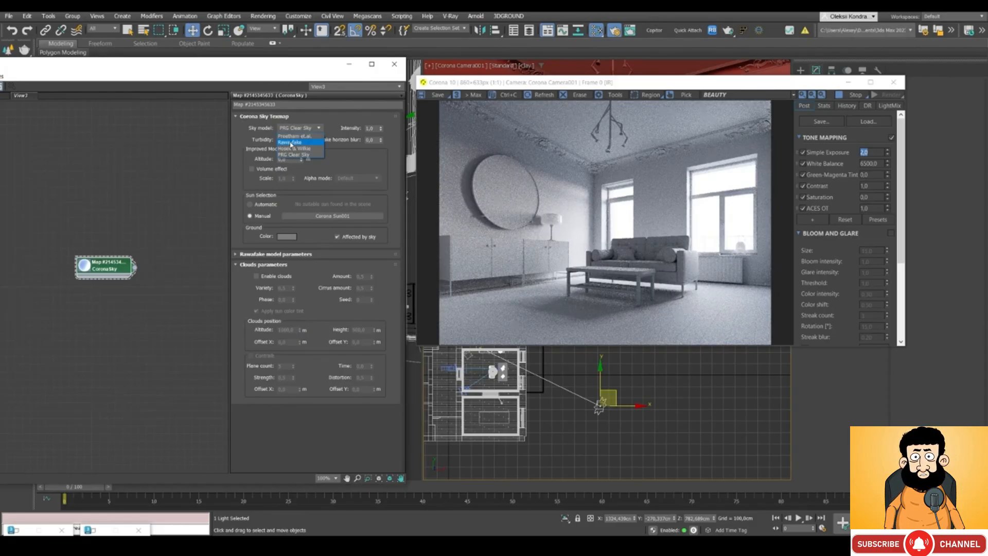
{"action": "left_click", "coordinate": [293, 154]}
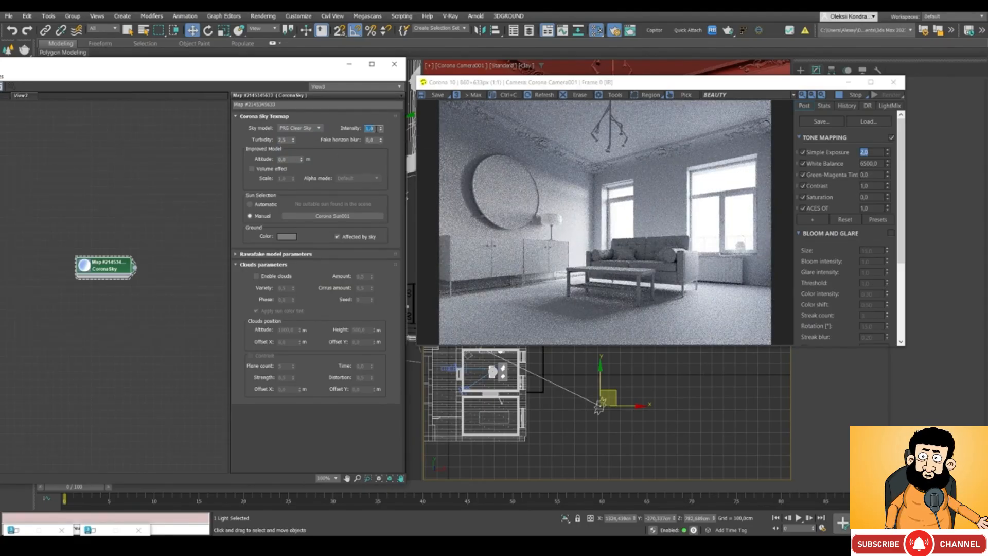
{"action": "type", "text": "0,1"}
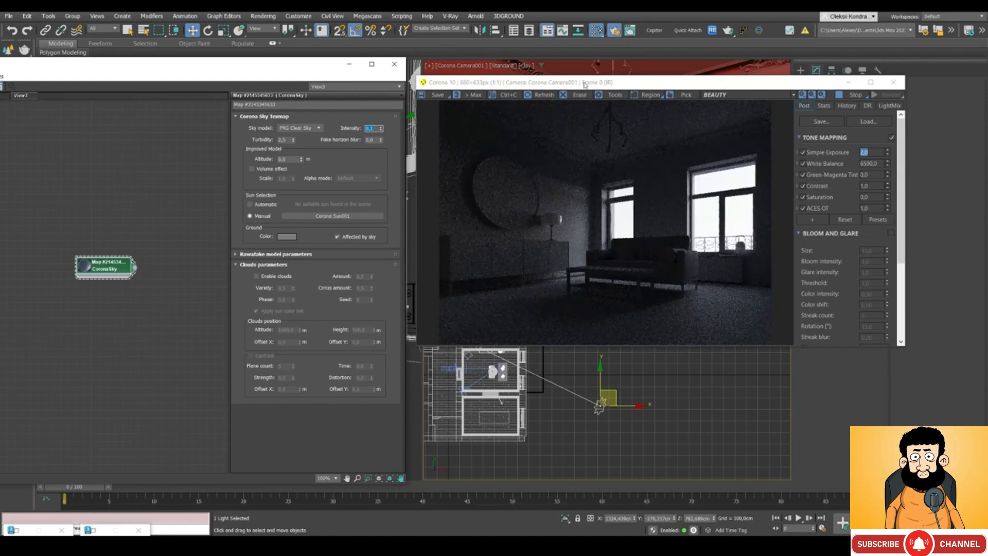
- Set the CoronaSky intensity to 10 to judge its effect in the interactive render
{"action": "left_click_drag", "start_coordinate": [584, 82], "coordinate": [586, 88]}
{"action": "left_click", "coordinate": [393, 139]}
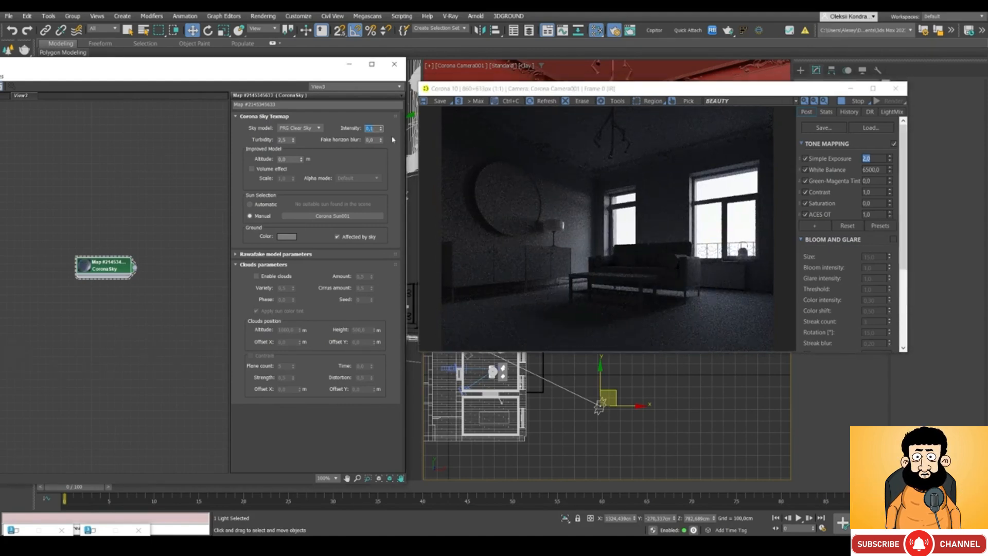
{"action": "type", "text": "10"}
{"action": "key", "text": "Return"}
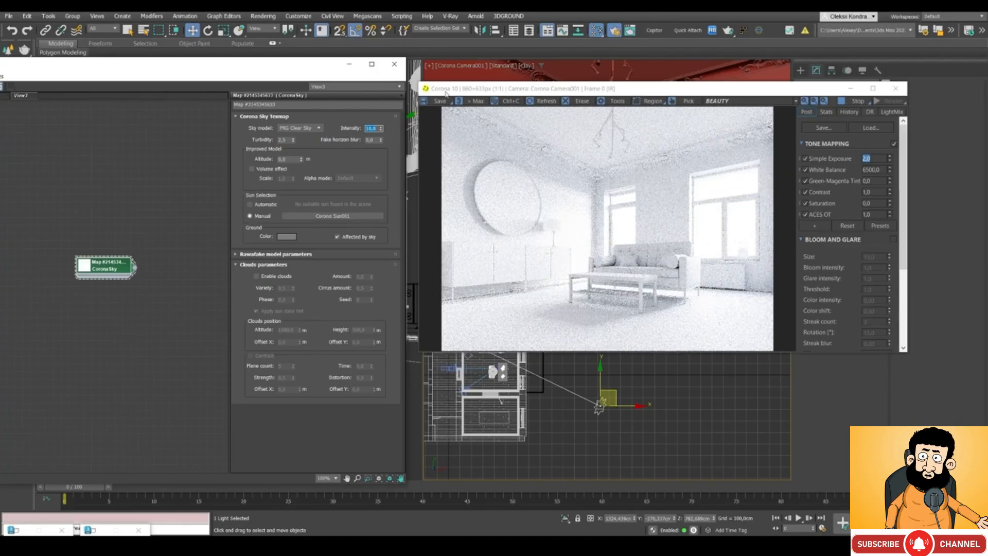
{"action": "left_click_drag", "start_coordinate": [446, 92], "coordinate": [440, 100]}
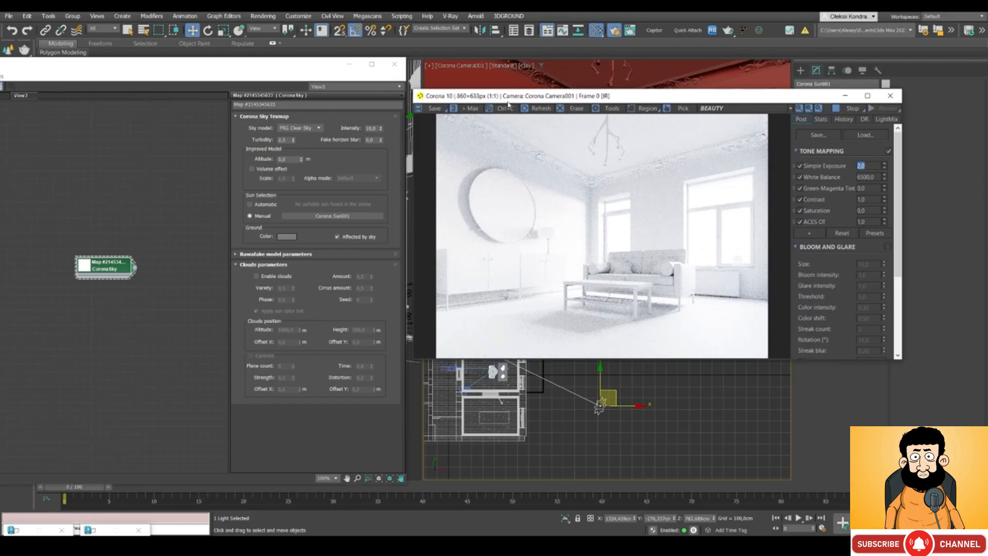
- Set the CoronaSky intensity to 1 and keep the render beside the sky parameters
{"action": "left_click", "coordinate": [372, 128]}
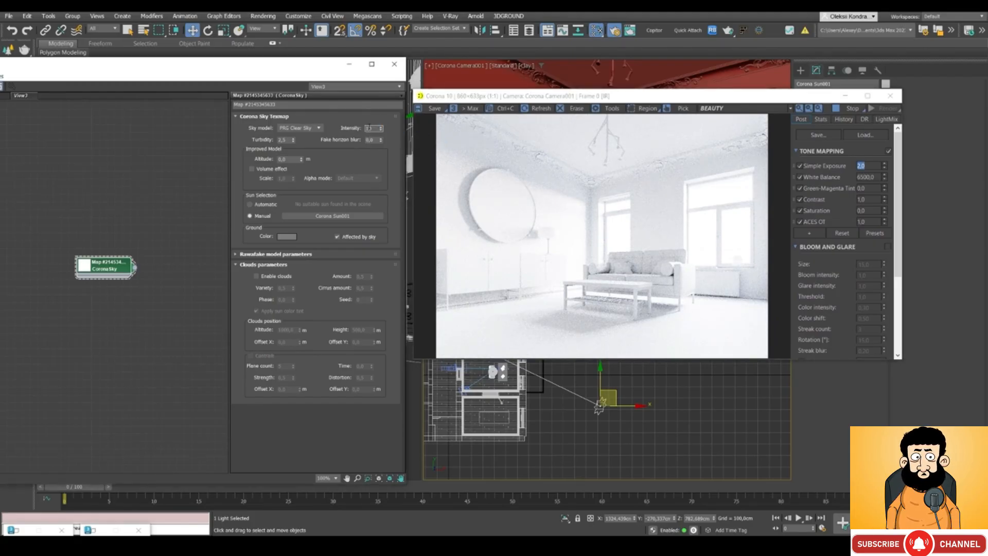
{"action": "type", "text": "1"}
{"action": "key", "text": "Return"}
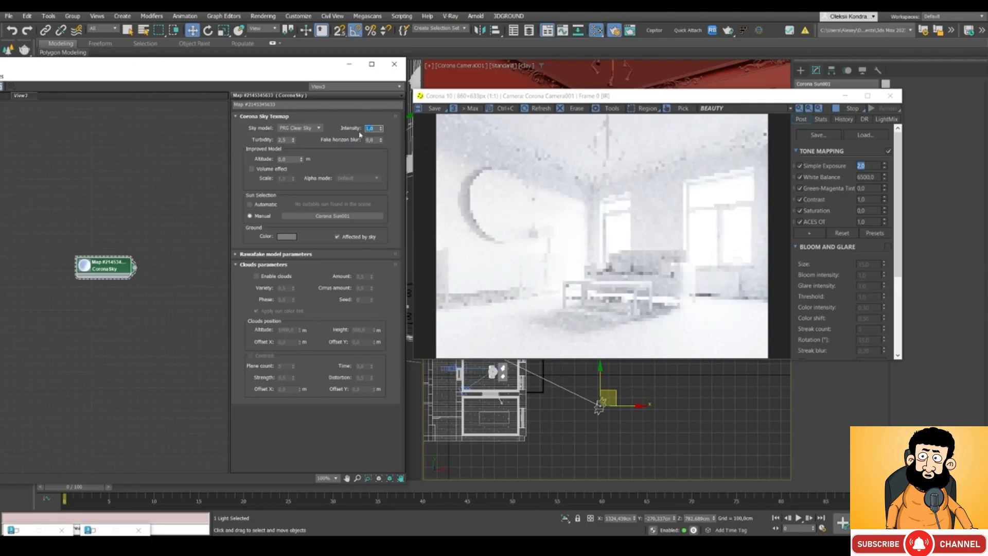
{"action": "left_click_drag", "start_coordinate": [493, 102], "coordinate": [474, 113]}
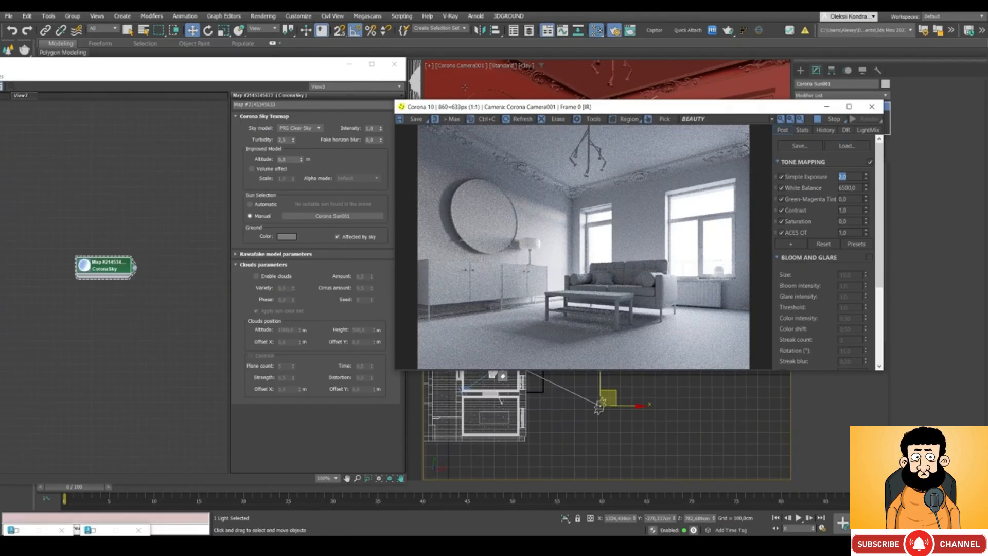
{"action": "left_click_drag", "start_coordinate": [457, 107], "coordinate": [479, 97]}
{"action": "left_click", "coordinate": [248, 148]}
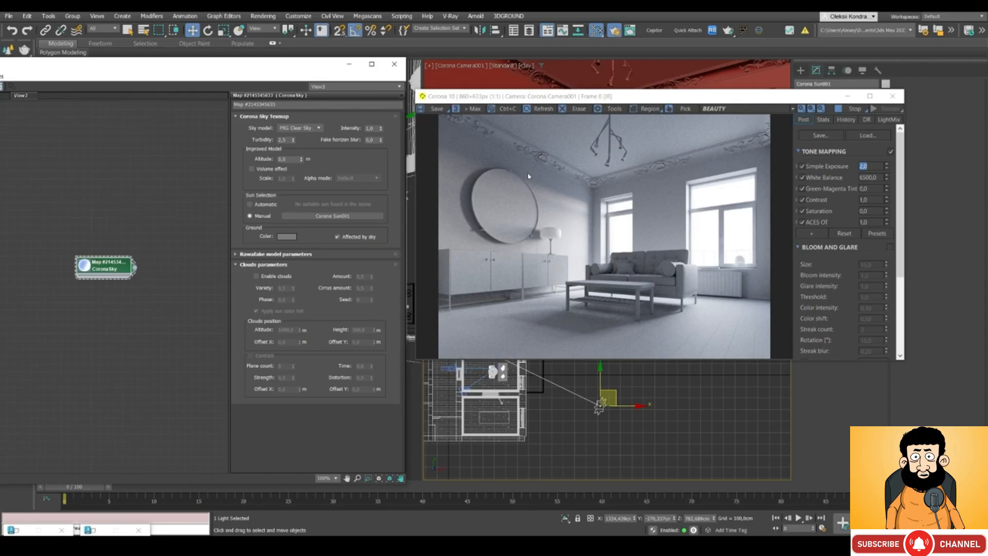
- Set the CoronaSky turbidity to 10 and check the render
{"action": "left_click_drag", "start_coordinate": [542, 100], "coordinate": [535, 93]}
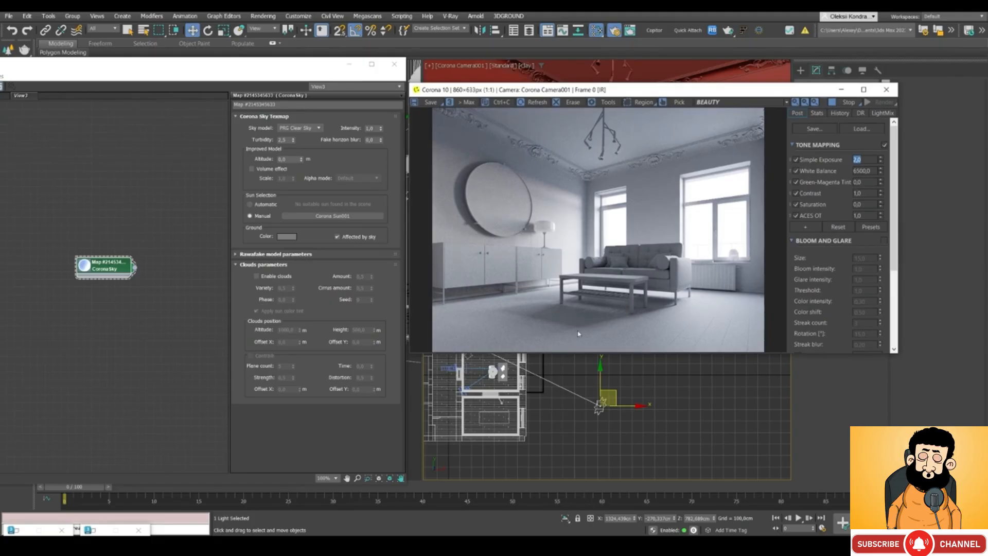
{"action": "double_click", "coordinate": [282, 140]}
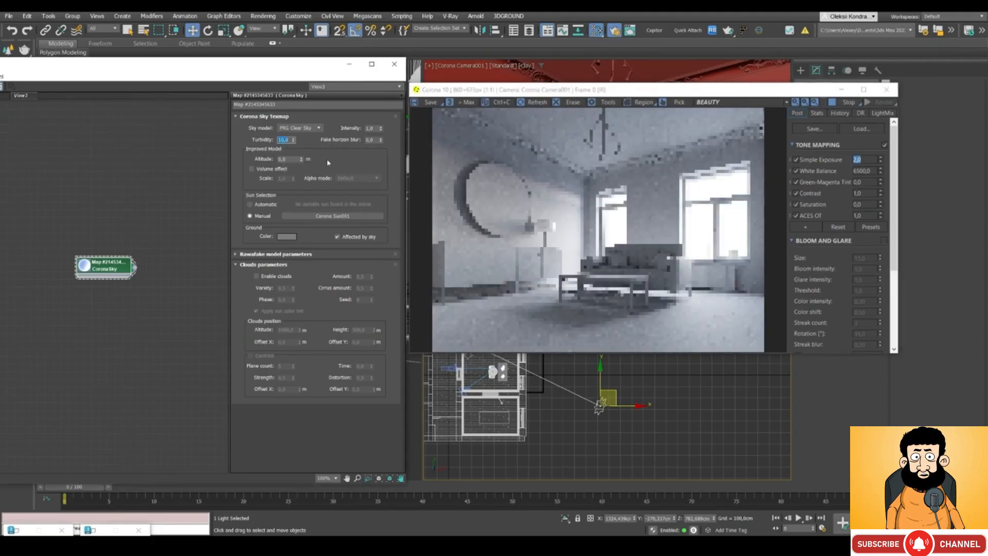
{"action": "key", "text": "Return"}
{"action": "left_click", "coordinate": [511, 150]}
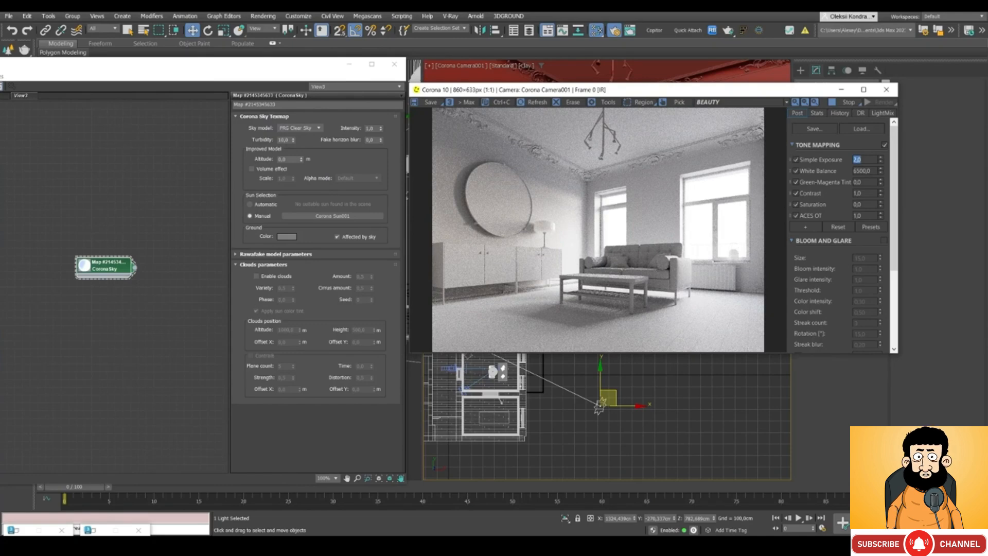
- Compare the render with the reference interior photos, and return to the CoronaSky parameters in the material editor
{"action": "right_click_drag", "start_coordinate": [0, 154], "coordinate": [363, 183]}
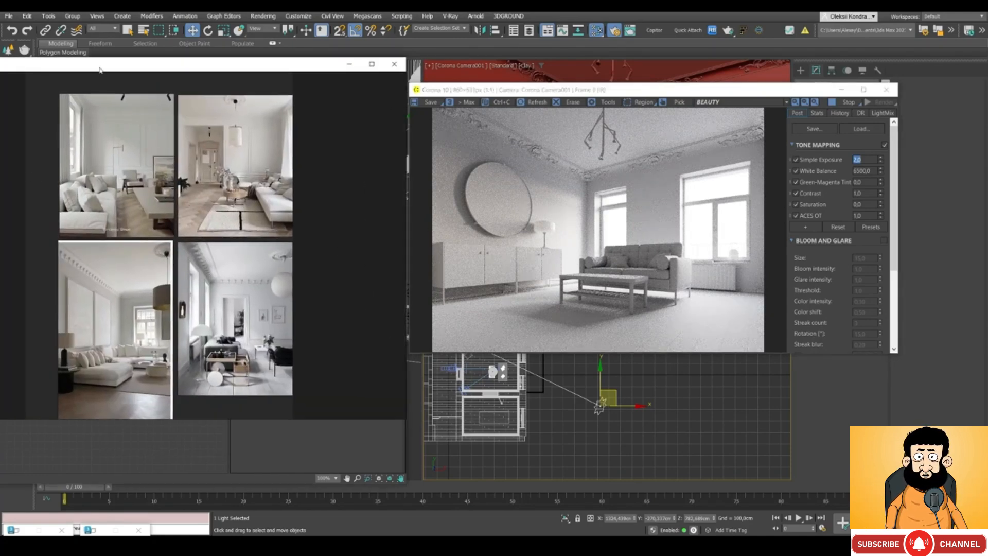
{"action": "left_click_drag", "start_coordinate": [100, 67], "coordinate": [0, 247]}
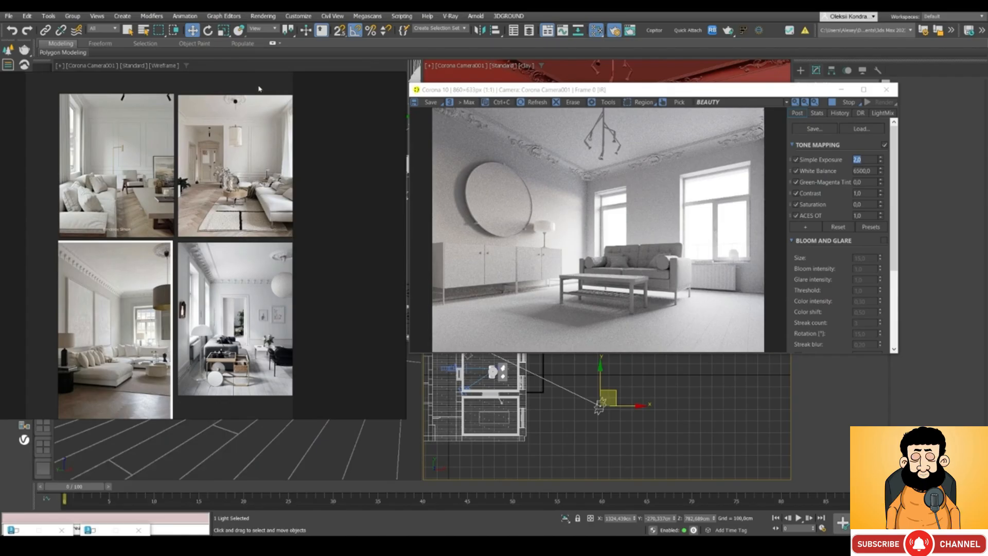
{"action": "right_click_drag", "start_coordinate": [258, 88], "coordinate": [0, 98]}
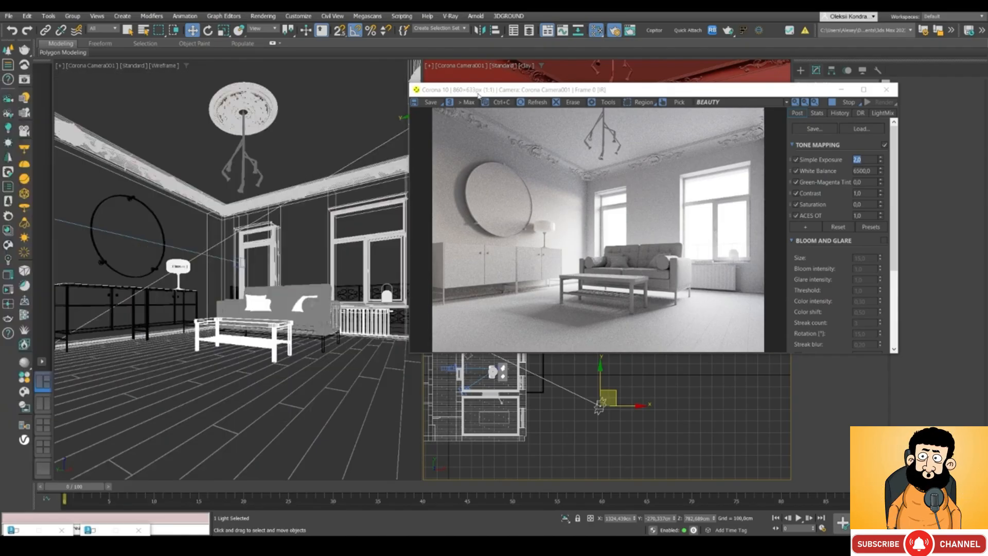
{"action": "left_click_drag", "start_coordinate": [478, 93], "coordinate": [489, 91]}
{"action": "key", "text": "m"}
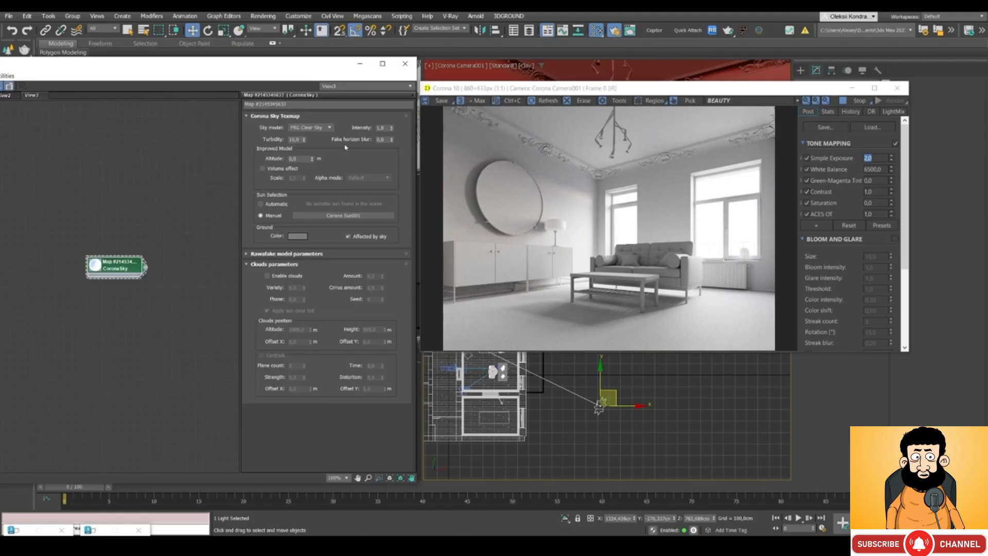
- Try a fake horizon blur of 1 on the CoronaSky and return it to 0 for comparison
{"action": "double_click", "coordinate": [381, 139]}
{"action": "type", "text": "1"}
{"action": "key", "text": "Return"}
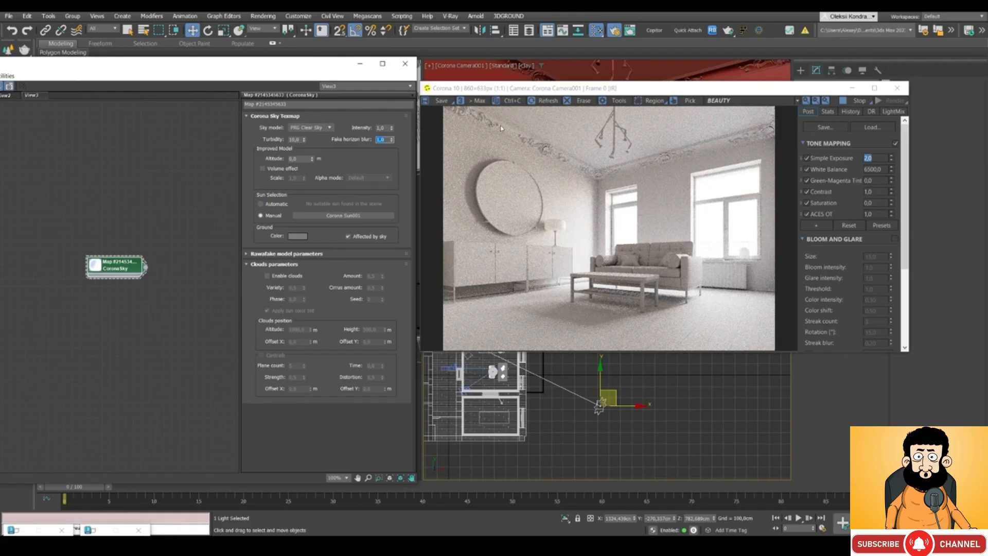
{"action": "type", "text": "0"}
{"action": "key", "text": "Return"}
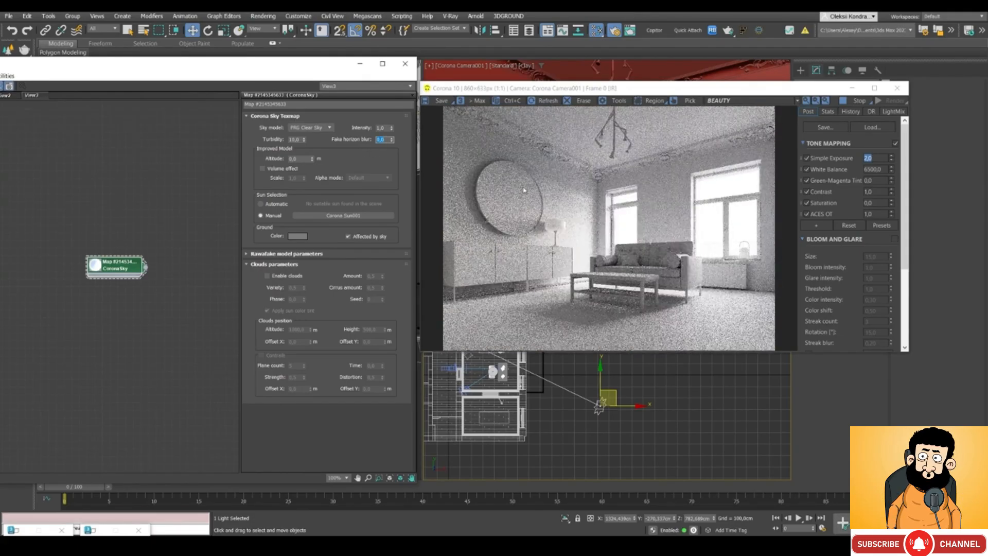
{"action": "left_click", "coordinate": [530, 186]}
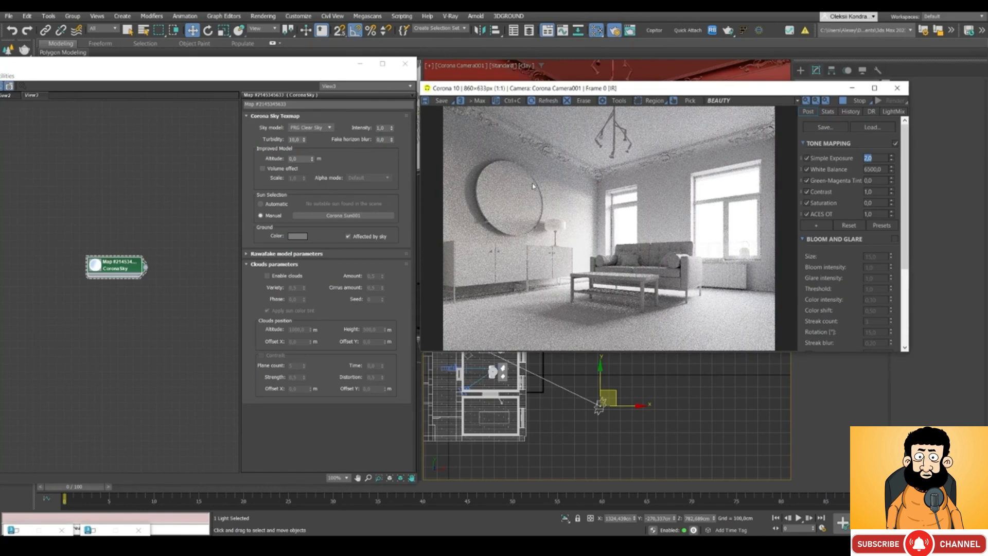
- Set the CoronaSky fake horizon blur to 1
{"action": "left_click", "coordinate": [380, 140]}
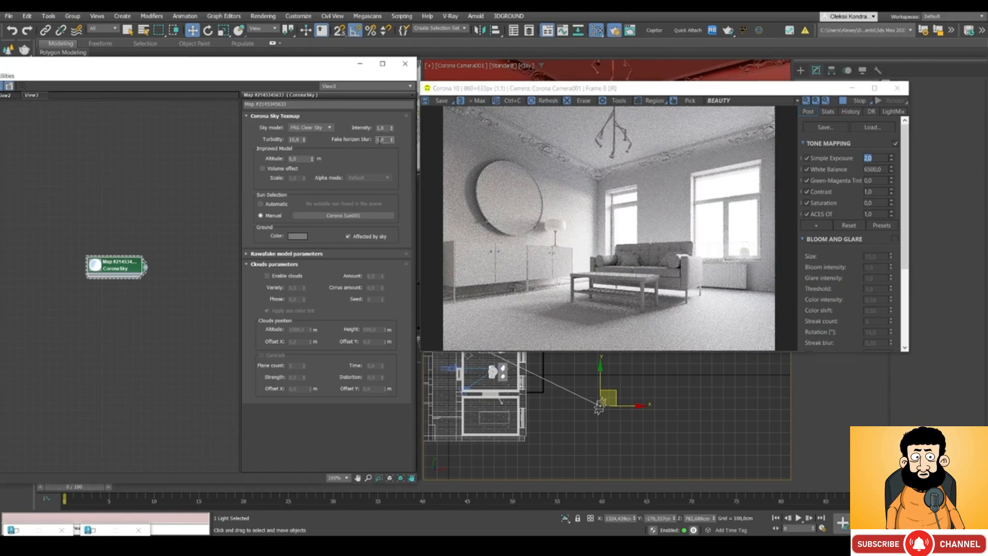
{"action": "double_click", "coordinate": [381, 140]}
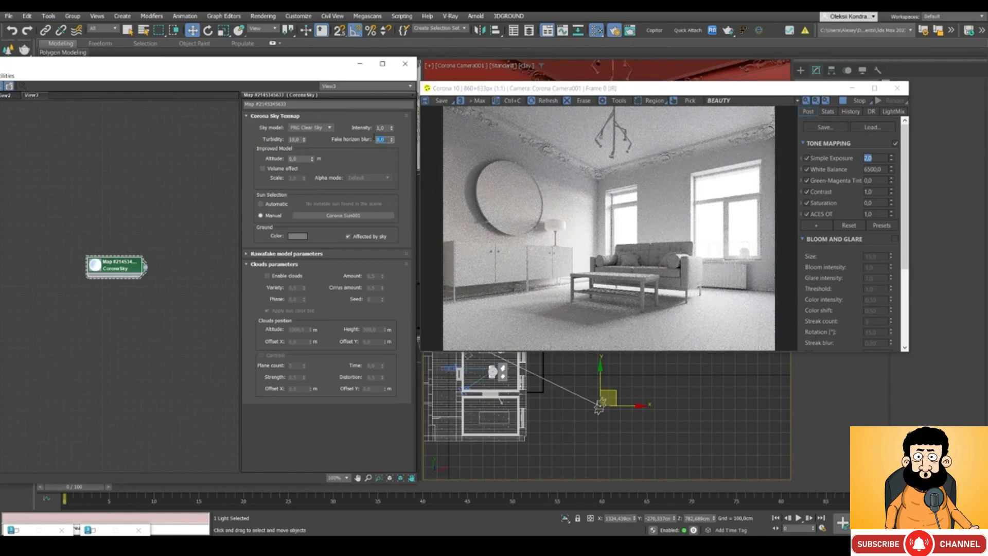
{"action": "type", "text": "1"}
{"action": "key", "text": "Return"}
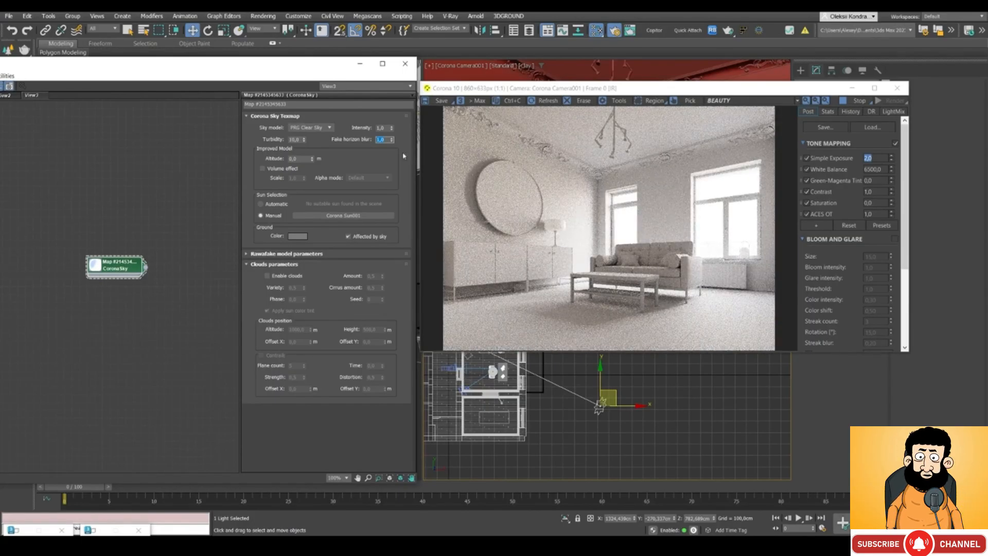
{"action": "left_click", "coordinate": [261, 160]}
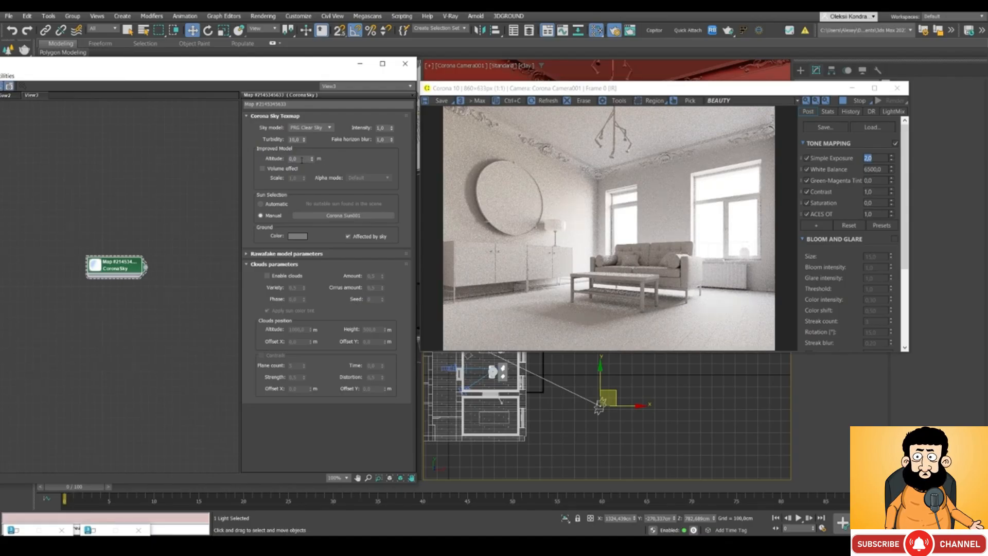
- Try a CoronaSky altitude of 1000 m in the render and return it to 0 m
{"action": "mouse_move", "coordinate": [302, 161]}
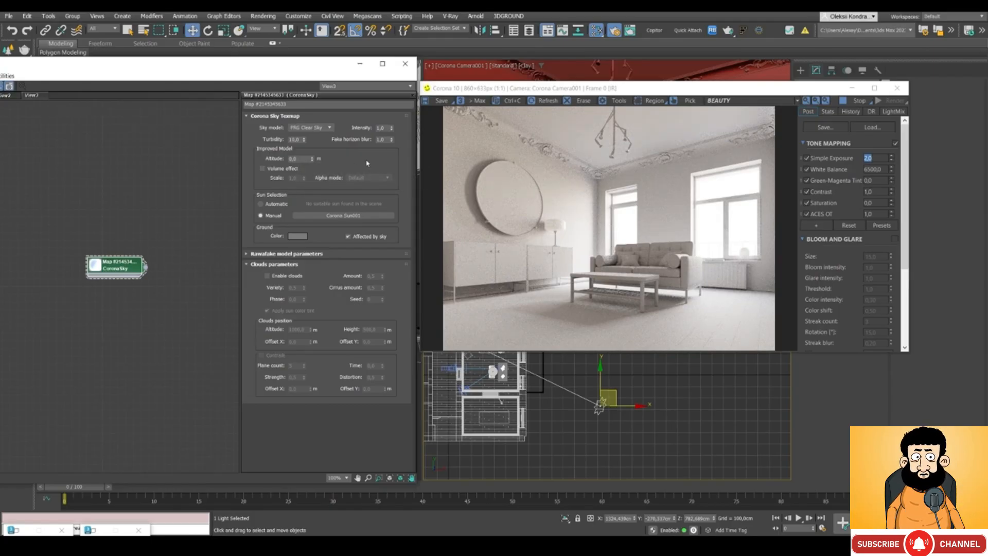
{"action": "left_click", "coordinate": [302, 159]}
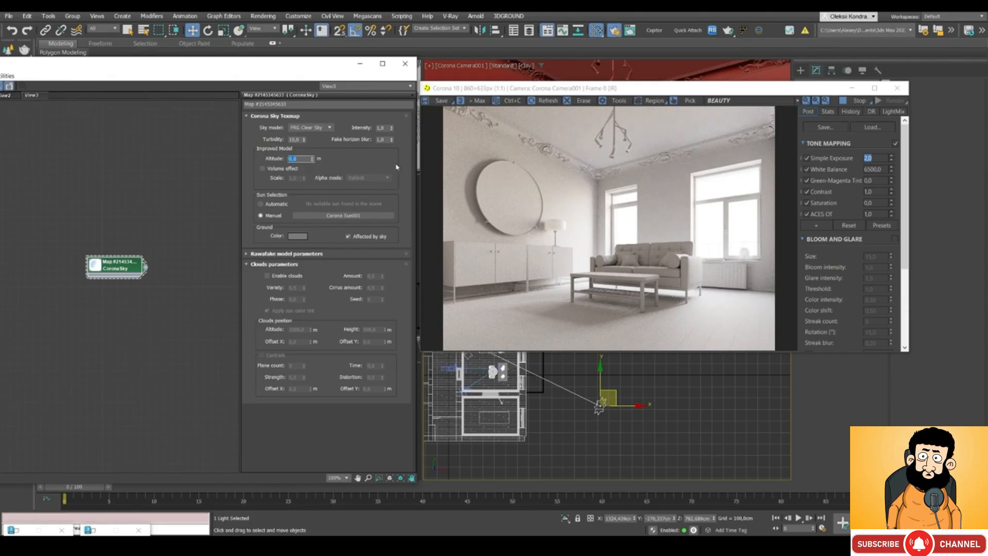
{"action": "type", "text": "1000"}
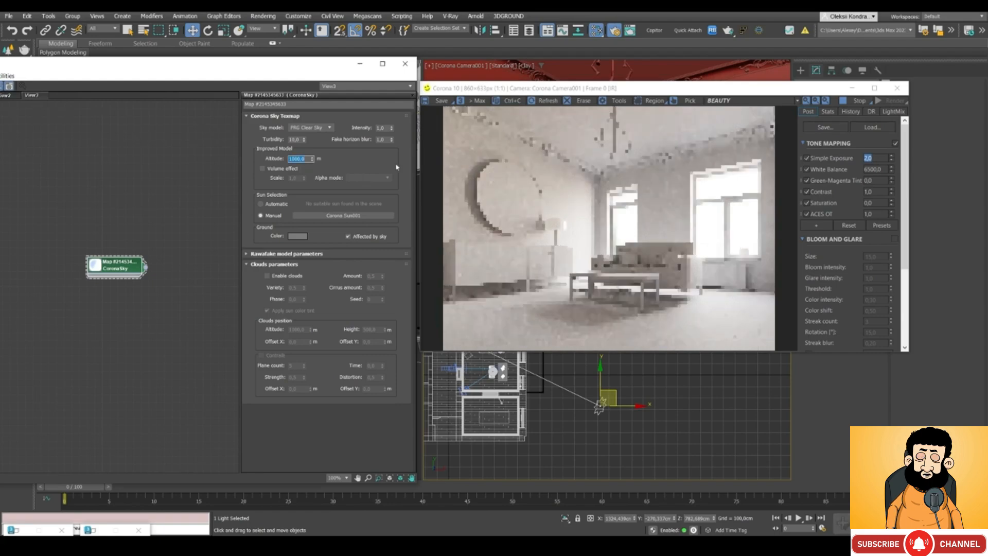
{"action": "key", "text": "Return"}
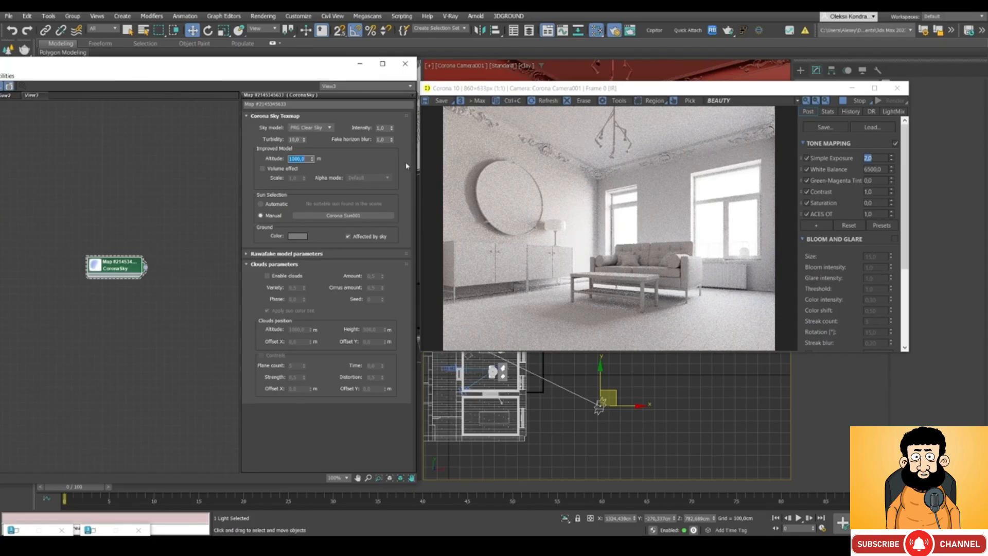
{"action": "type", "text": "0"}
{"action": "key", "text": "Return"}
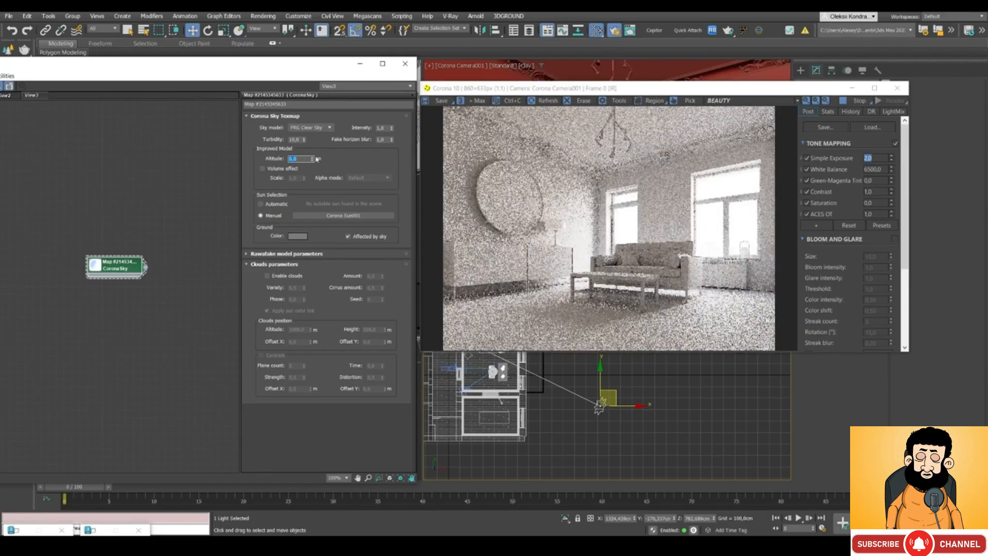
{"action": "left_click", "coordinate": [353, 160]}
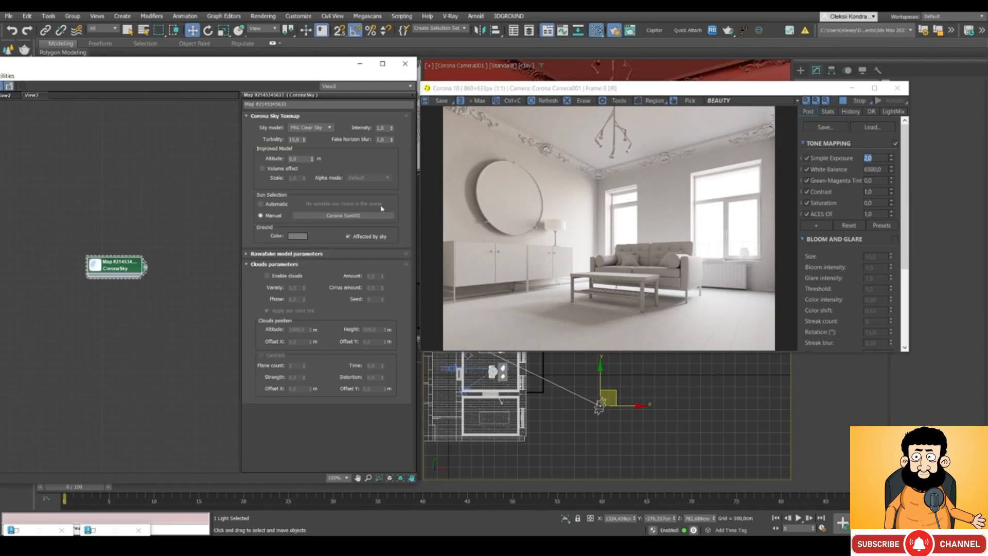
- Test the CoronaSky ground color as a light grey of value 229, and apply a dark grey of value 28
{"action": "left_click", "coordinate": [294, 236]}
{"action": "left_click_drag", "start_coordinate": [518, 279], "coordinate": [557, 283]}
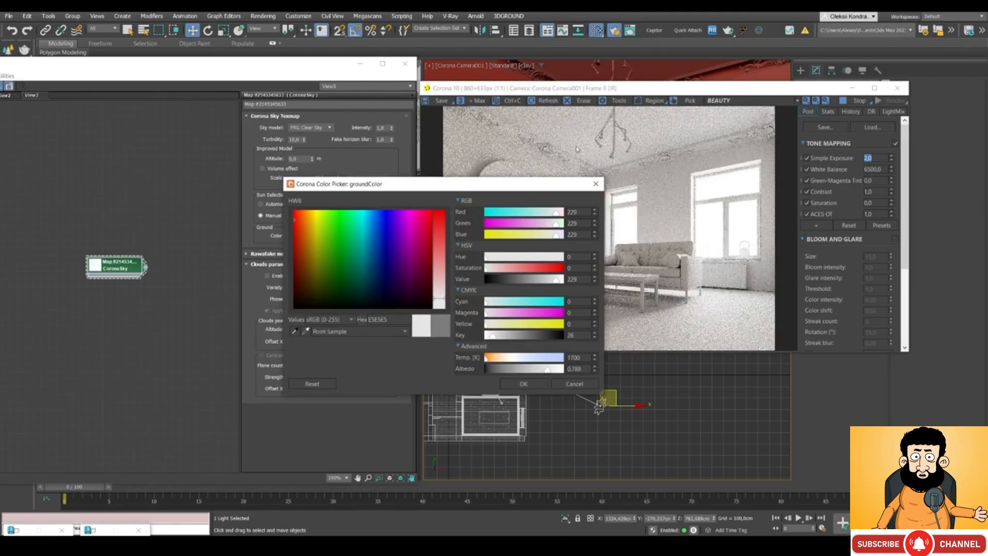
{"action": "left_click_drag", "start_coordinate": [501, 188], "coordinate": [479, 185]}
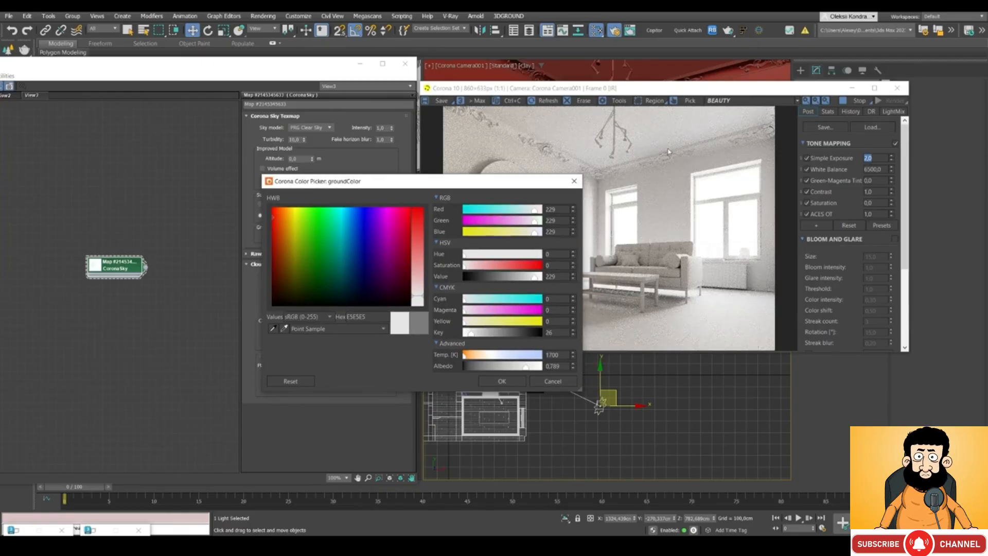
{"action": "left_click_drag", "start_coordinate": [490, 280], "coordinate": [472, 279]}
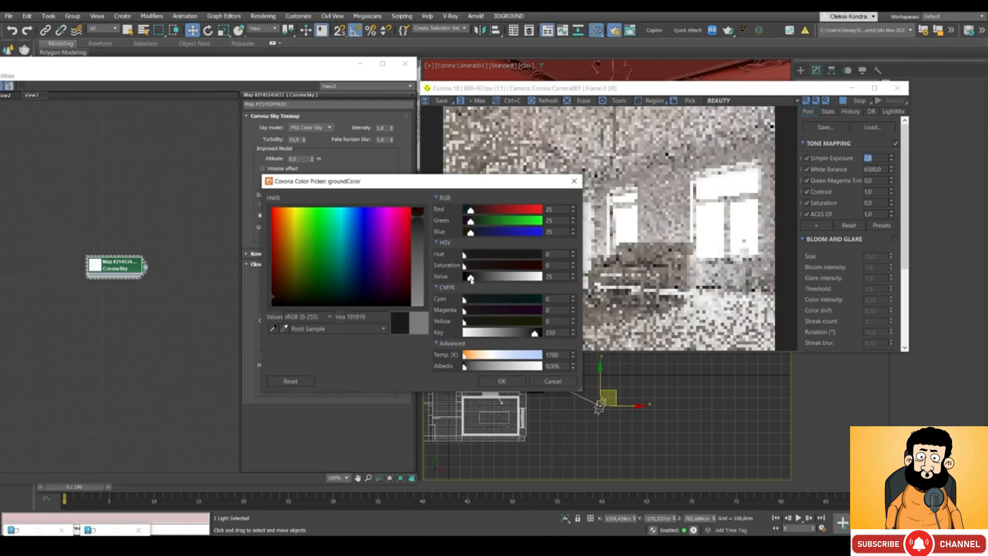
{"action": "left_click", "coordinate": [502, 381]}
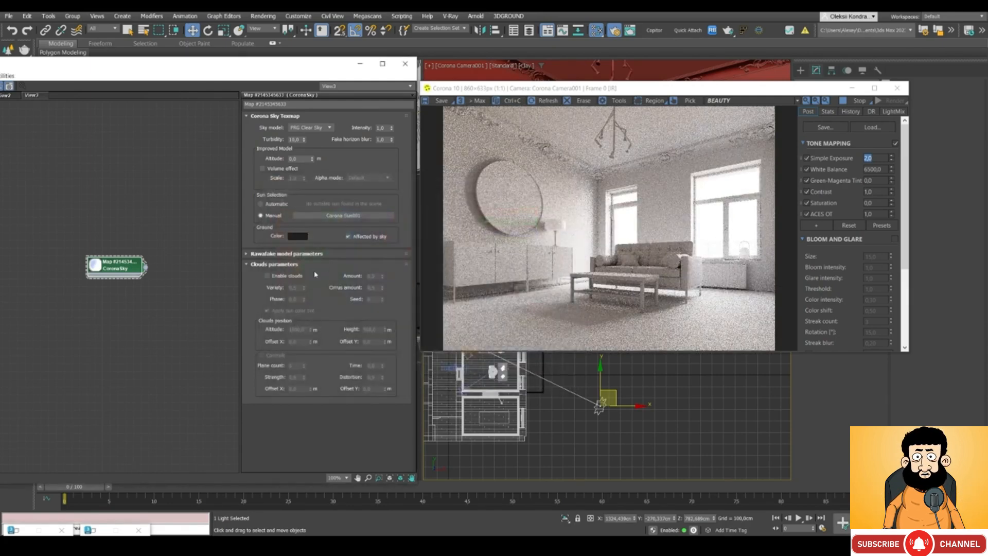
- Turn off the sky's effect on the ground and set the ground color to near-white with a value of 248
{"action": "left_click", "coordinate": [349, 236]}
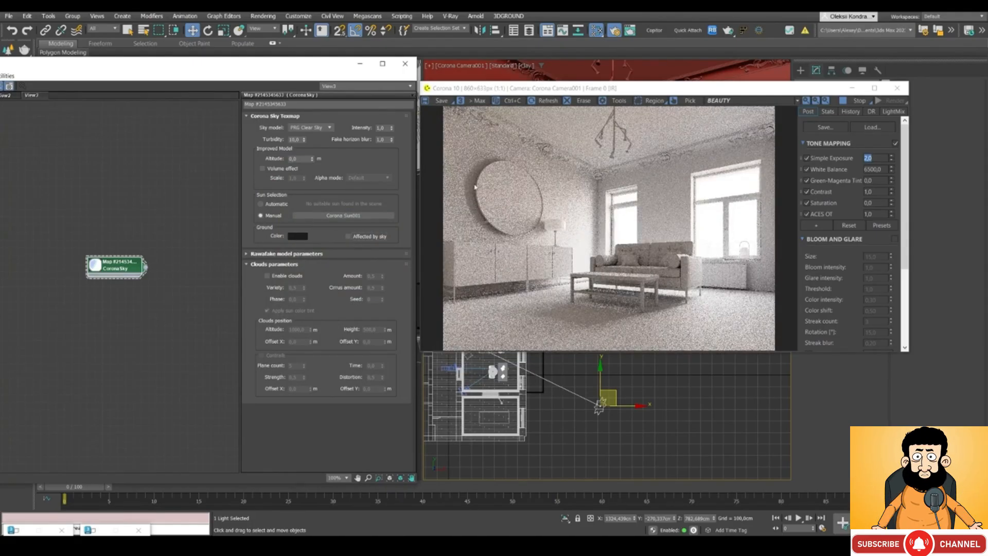
{"action": "left_click", "coordinate": [297, 235]}
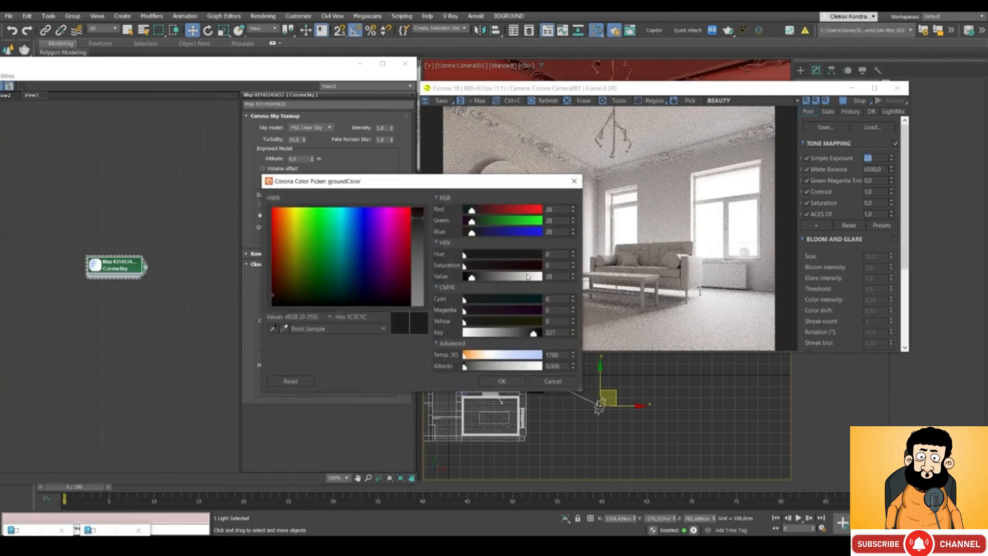
{"action": "left_click", "coordinate": [536, 278]}
{"action": "left_click_drag", "start_coordinate": [536, 278], "coordinate": [540, 278]}
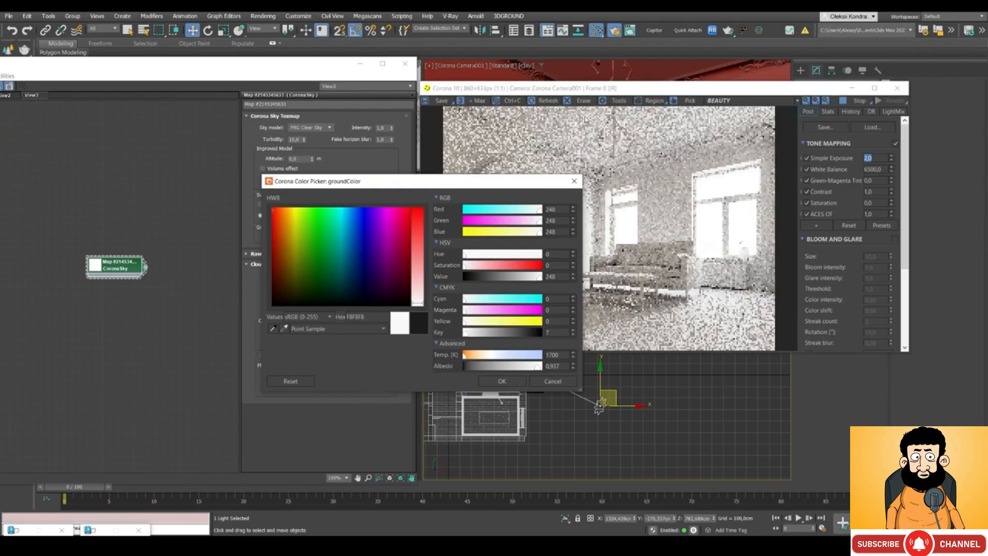
{"action": "left_click", "coordinate": [502, 381]}
{"action": "left_click", "coordinate": [348, 236]}
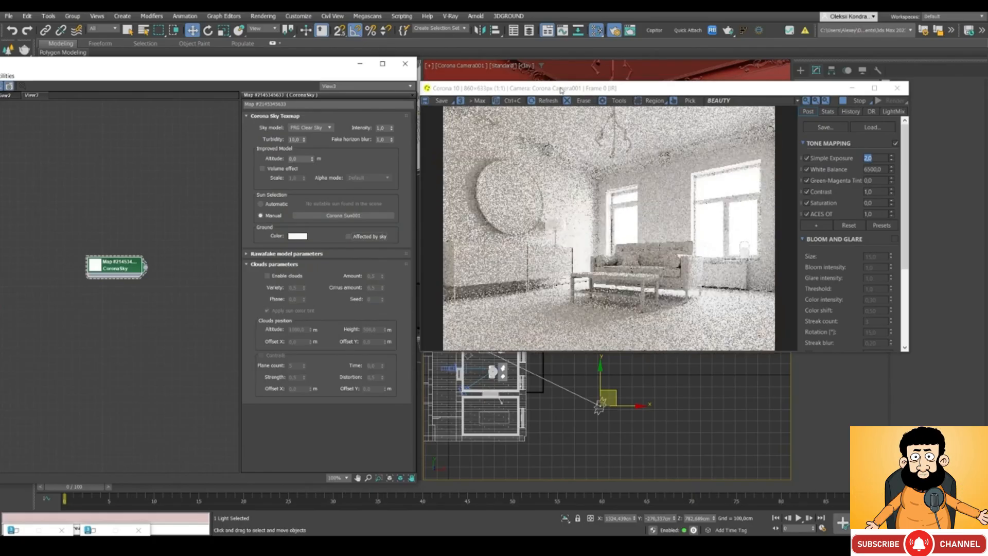
- Examine the CoronaSky map's clouds and Rawafake model parameters
{"action": "mouse_move", "coordinate": [562, 90]}
{"action": "left_mouse_down"}
{"action": "mouse_move", "coordinate": [570, 91]}
{"action": "mouse_move", "coordinate": [555, 100]}
{"action": "left_mouse_up"}
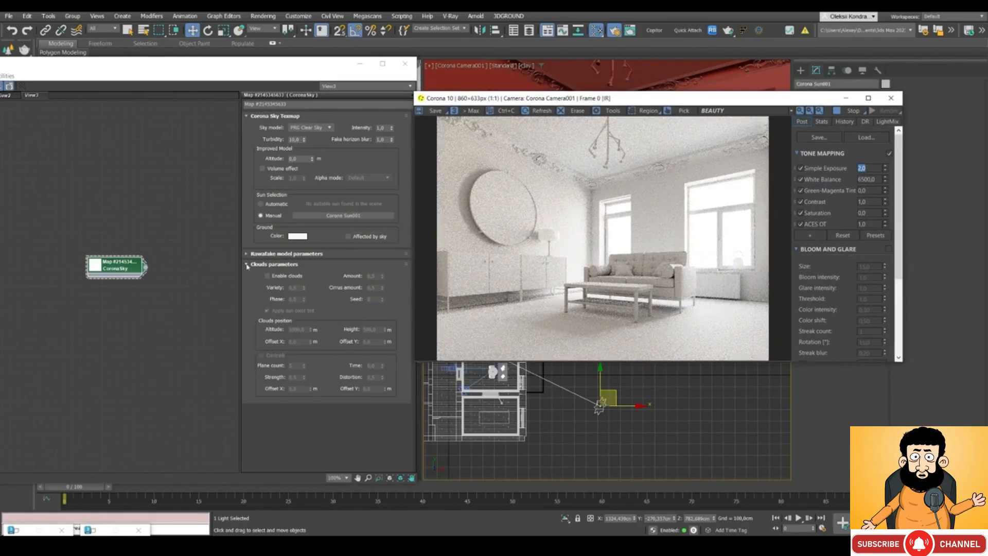
{"action": "left_click", "coordinate": [247, 266]}
{"action": "left_click", "coordinate": [248, 265]}
{"action": "left_click", "coordinate": [249, 265]}
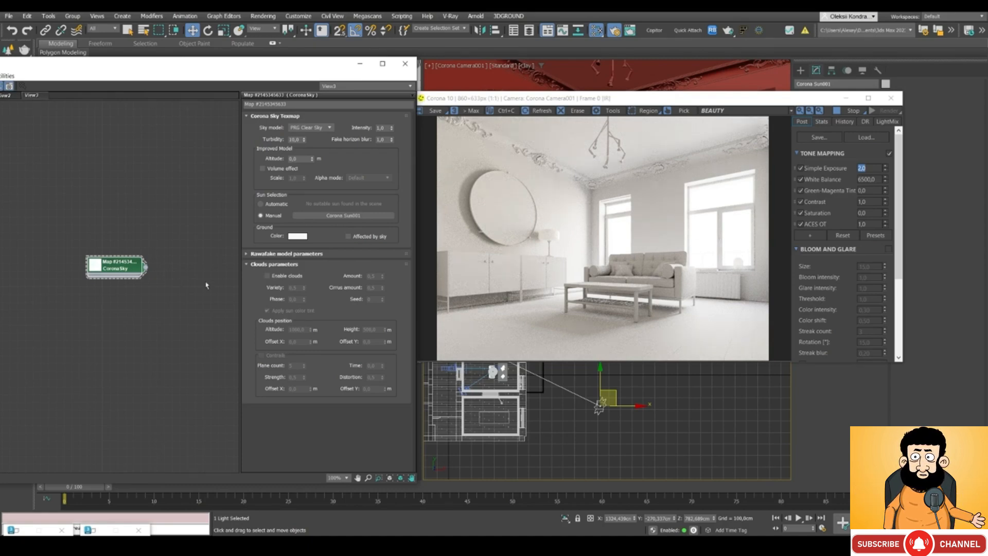
{"action": "left_click", "coordinate": [251, 264]}
{"action": "left_click", "coordinate": [249, 254]}
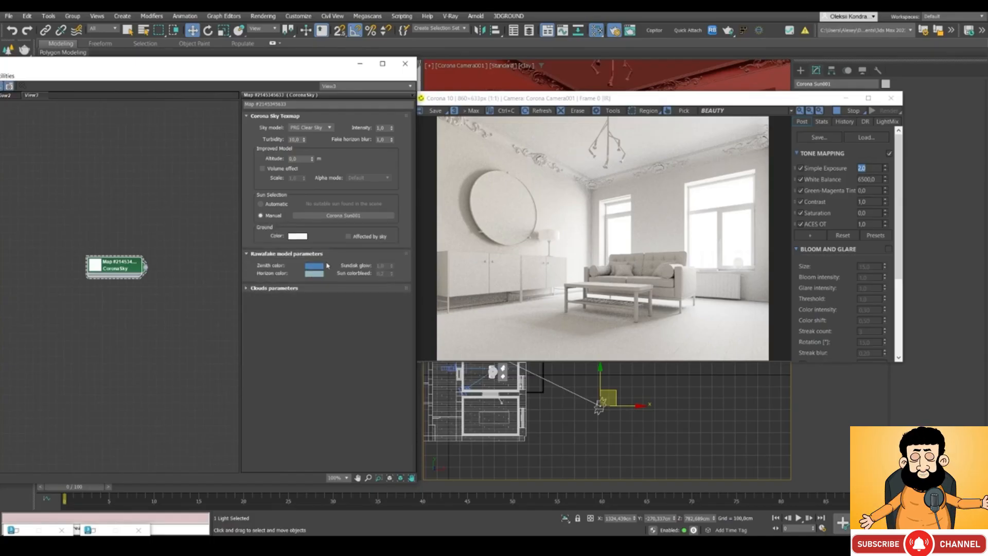
{"action": "left_click", "coordinate": [267, 254]}
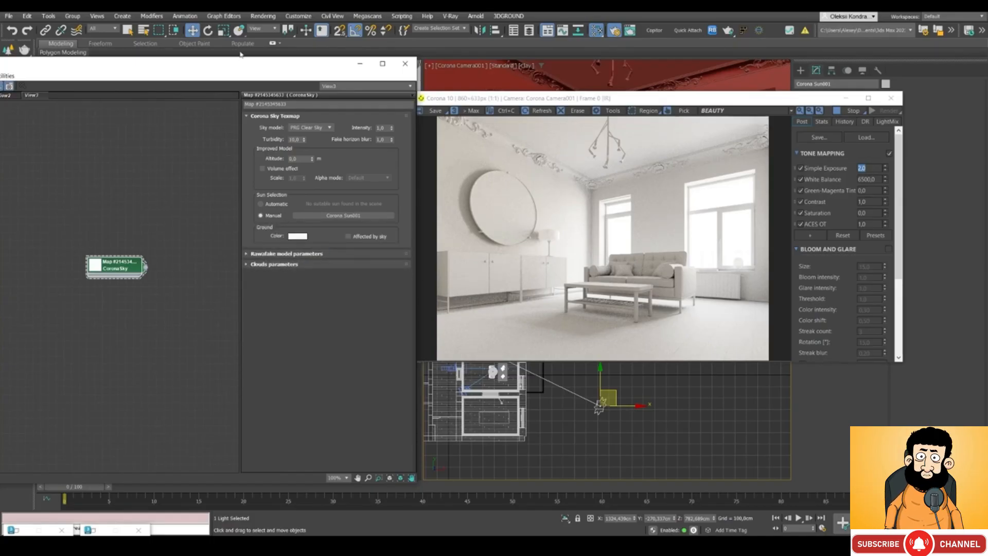
- Add a CoronaColorCorrect map beside the CoronaSky node and connect the sky to its input
{"action": "left_click_drag", "start_coordinate": [238, 67], "coordinate": [219, 69]}
{"action": "left_click_drag", "start_coordinate": [590, 98], "coordinate": [573, 130]}
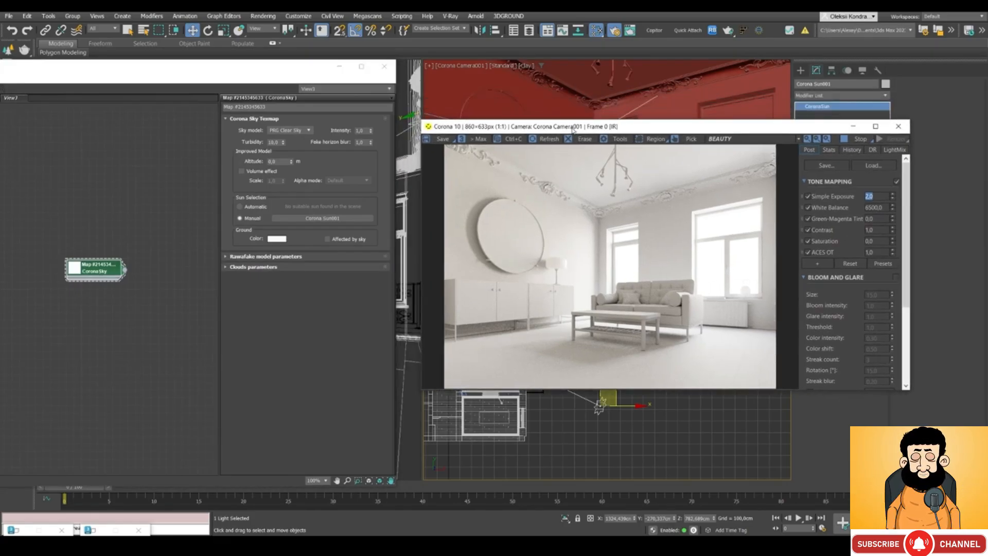
{"action": "left_click_drag", "start_coordinate": [573, 130], "coordinate": [592, 122]}
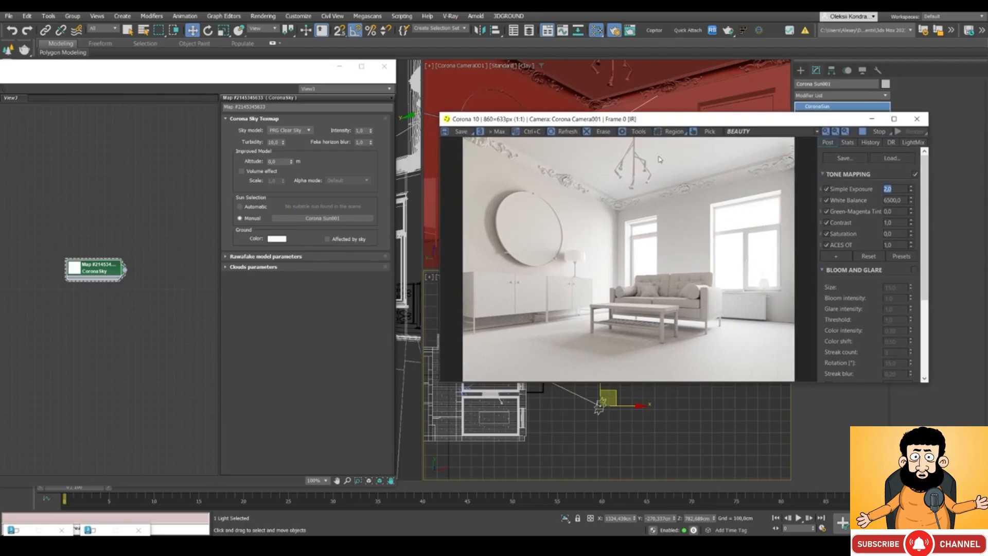
{"action": "left_click_drag", "start_coordinate": [257, 66], "coordinate": [433, 71]}
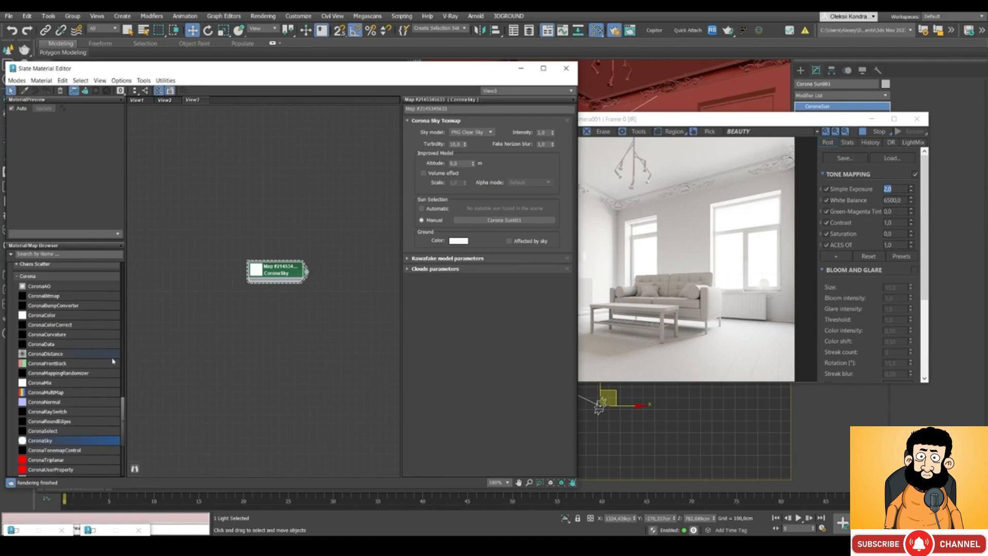
{"action": "left_click_drag", "start_coordinate": [44, 325], "coordinate": [338, 235]}
{"action": "left_click_drag", "start_coordinate": [280, 265], "coordinate": [255, 227]}
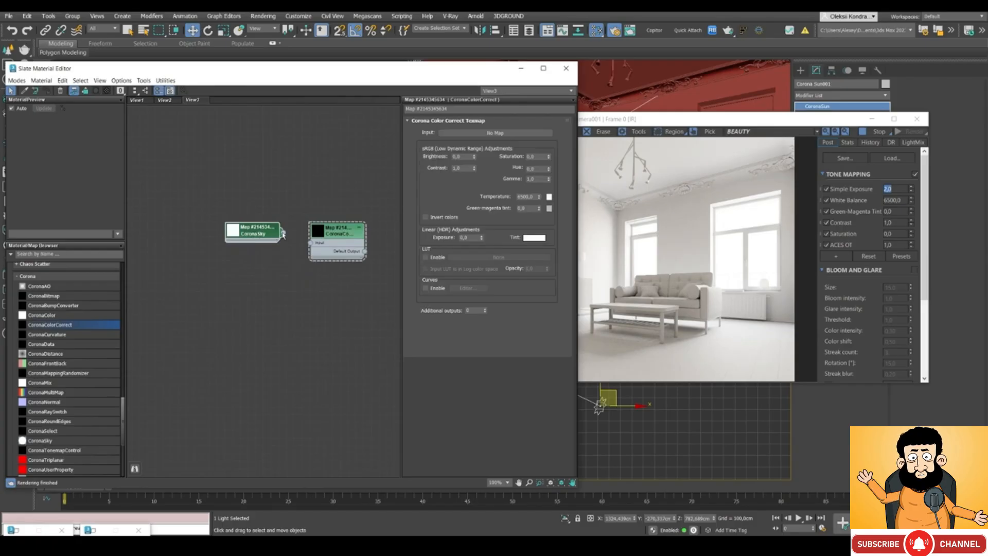
{"action": "left_click_drag", "start_coordinate": [283, 232], "coordinate": [311, 243]}
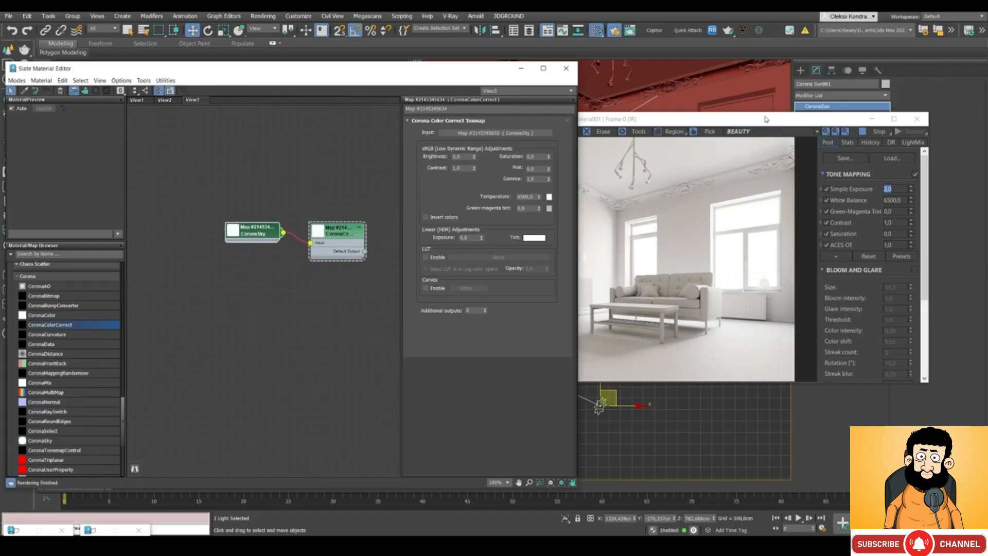
- Assign the CoronaColorCorrect output to the scene's environment map as an instance, replacing the direct CoronaSky map
{"action": "left_click_drag", "start_coordinate": [767, 118], "coordinate": [768, 216]}
{"action": "key", "text": "8"}
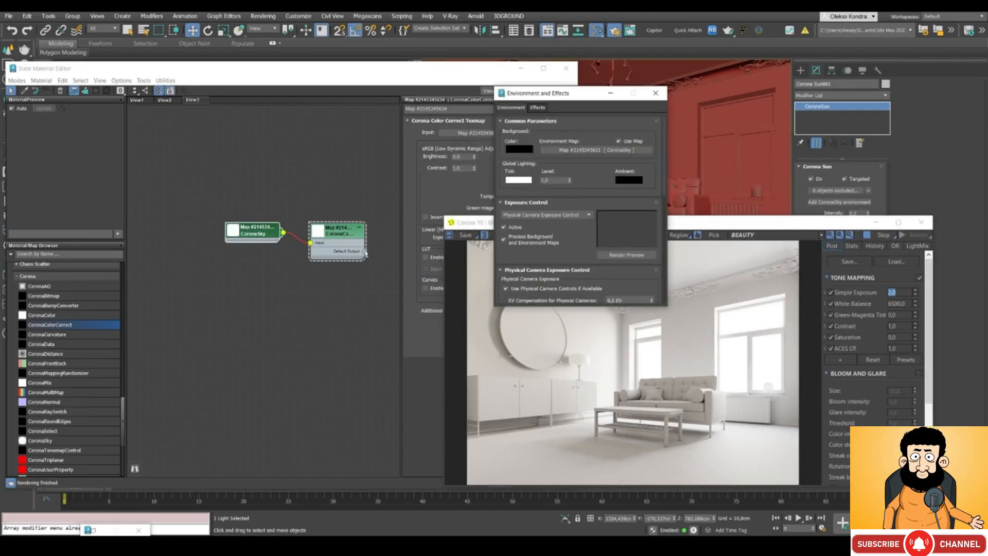
{"action": "left_click_drag", "start_coordinate": [365, 252], "coordinate": [595, 152]}
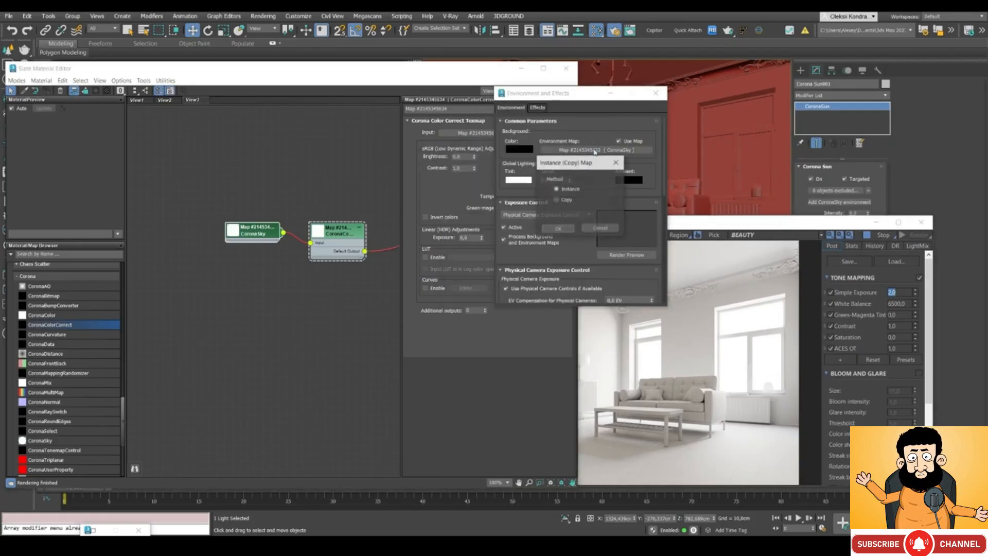
{"action": "left_click", "coordinate": [558, 228]}
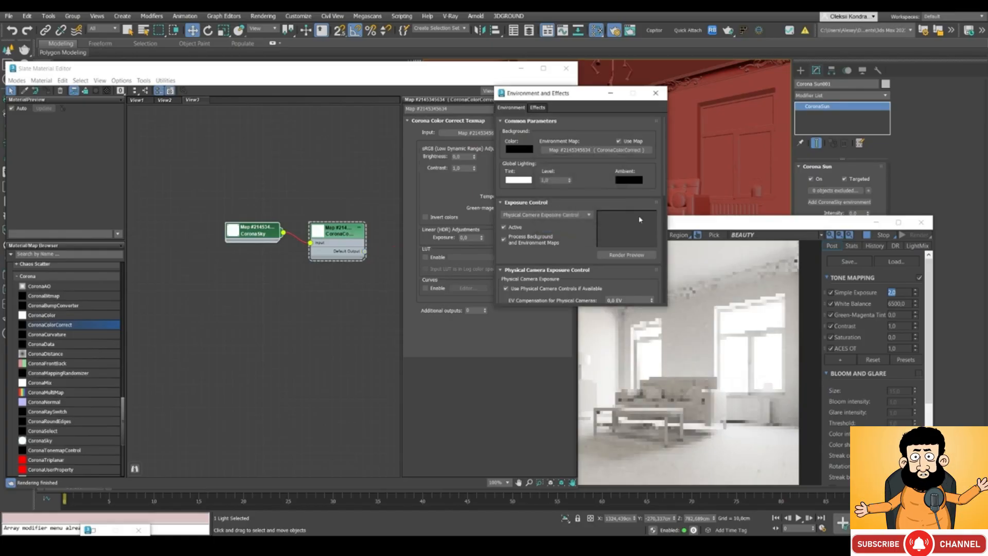
{"action": "left_click_drag", "start_coordinate": [680, 224], "coordinate": [678, 166]}
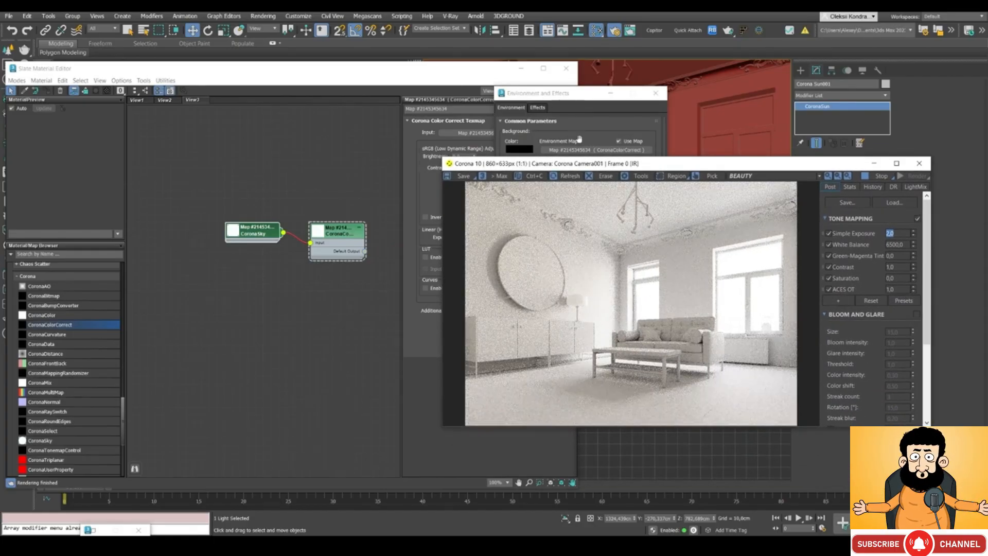
{"action": "left_click_drag", "start_coordinate": [597, 165], "coordinate": [672, 169]}
{"action": "left_click", "coordinate": [610, 93]}
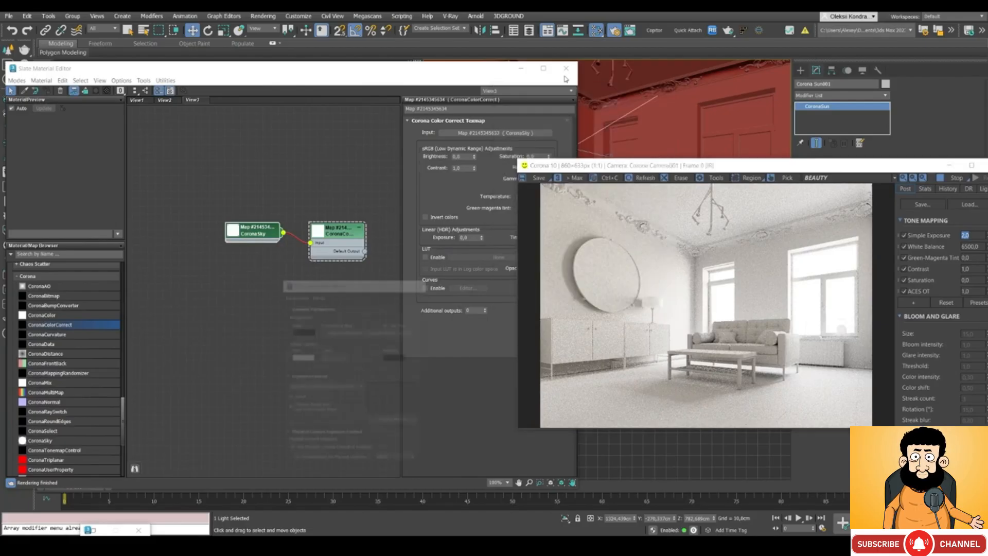
{"action": "left_click", "coordinate": [521, 69]}
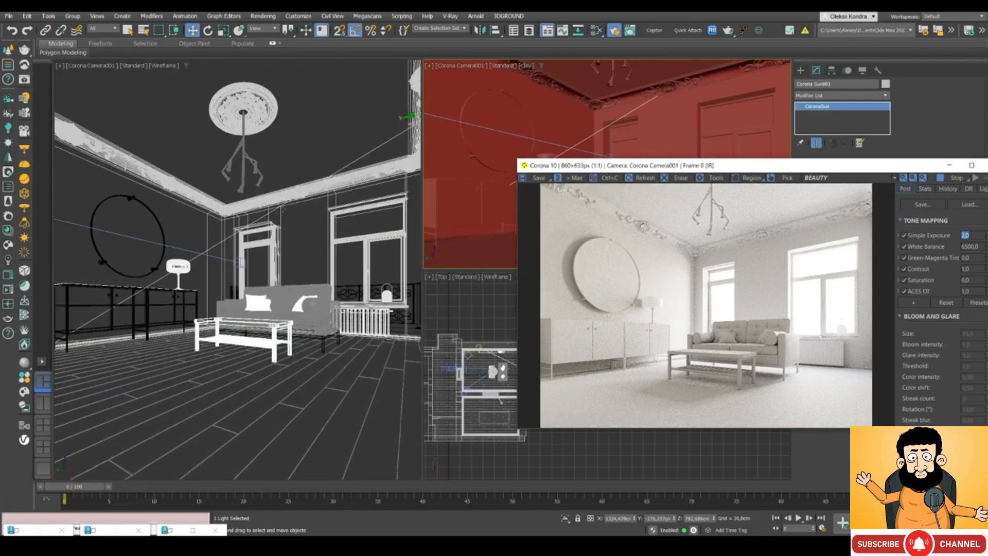
- Try the Corona Sun high above the building and low near the horizon in the front view
{"action": "left_click_drag", "start_coordinate": [586, 173], "coordinate": [91, 119]}
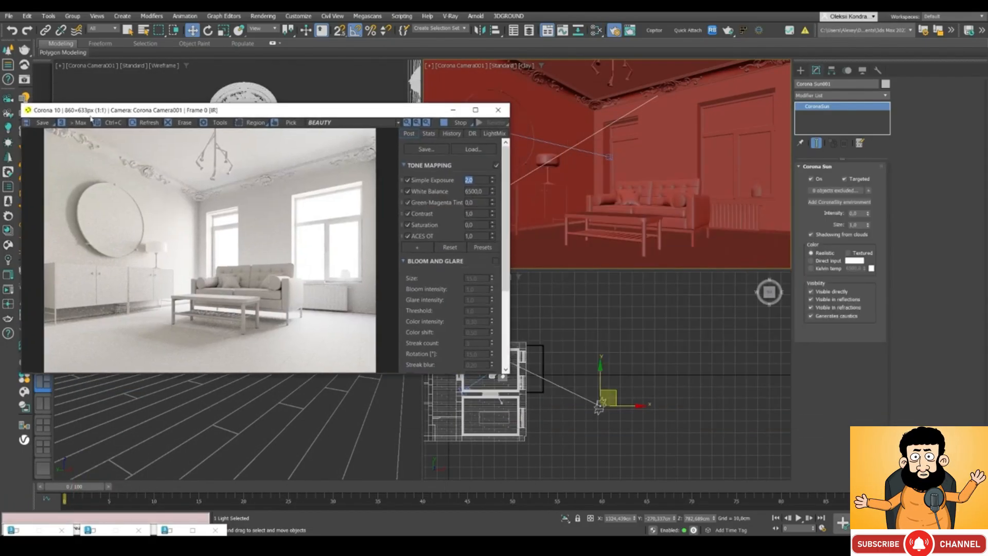
{"action": "right_click", "coordinate": [583, 310]}
{"action": "key", "text": "f"}
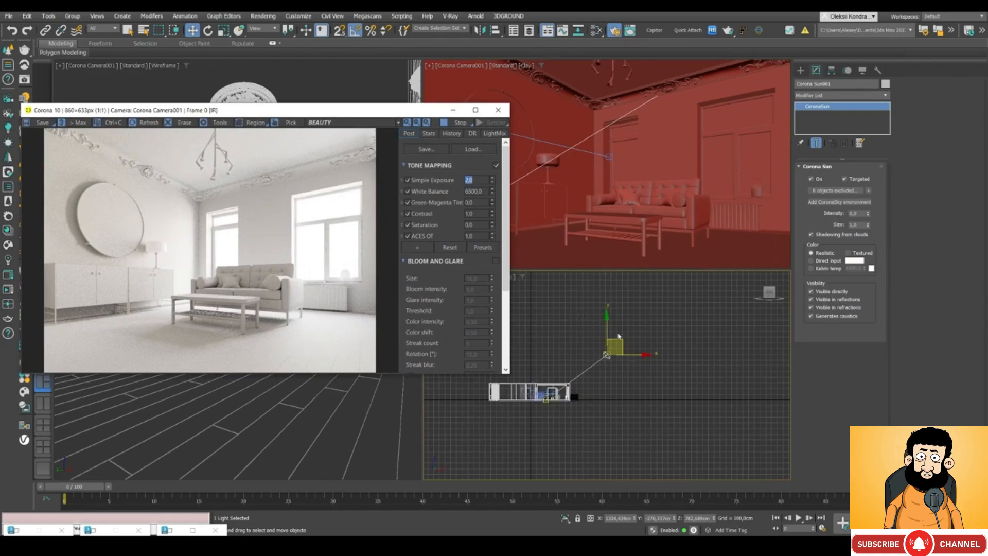
{"action": "left_click_drag", "start_coordinate": [618, 337], "coordinate": [581, 312]}
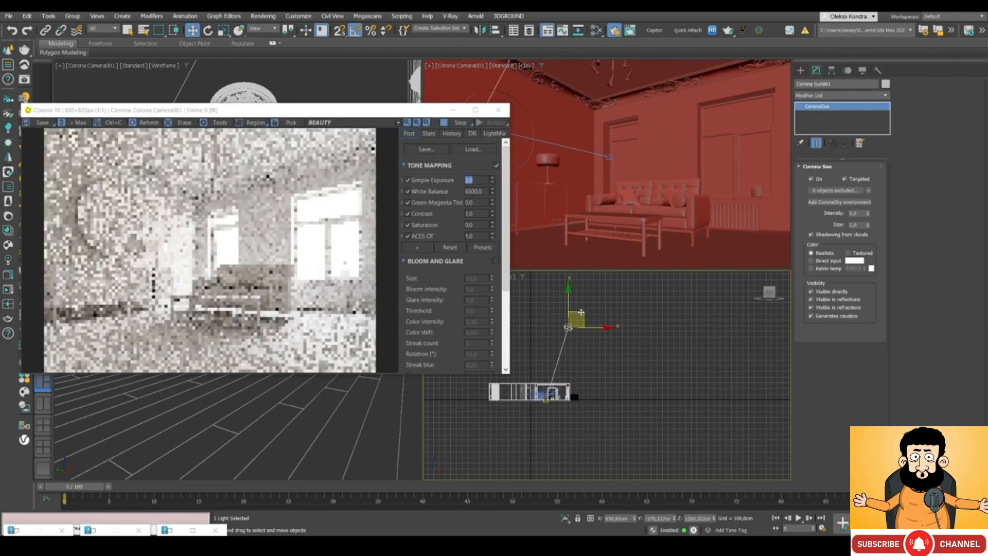
{"action": "left_click_drag", "start_coordinate": [578, 321], "coordinate": [637, 371]}
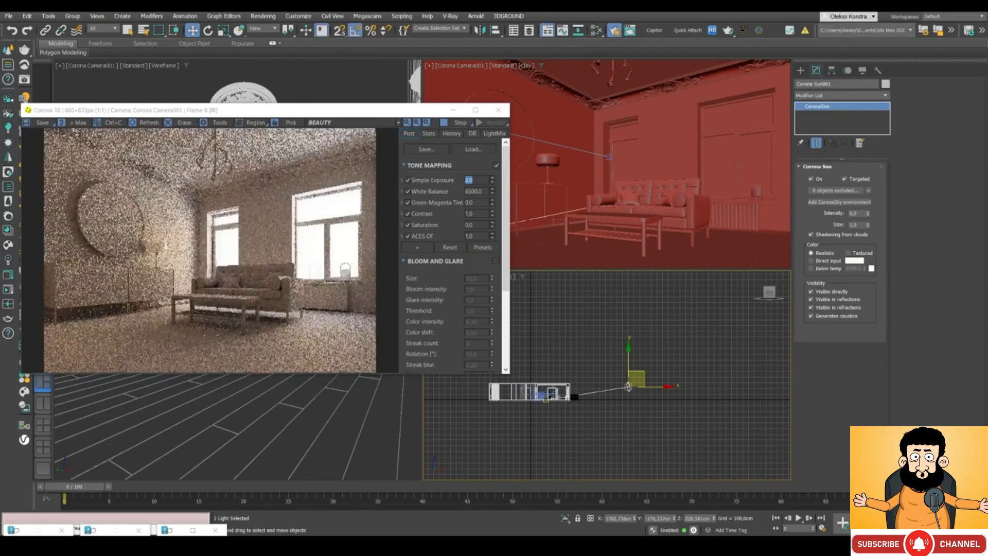
- Test a CoronaColorCorrect saturation of -1 in the render and apply a milder negative saturation
{"action": "left_click_drag", "start_coordinate": [156, 110], "coordinate": [300, 64]}
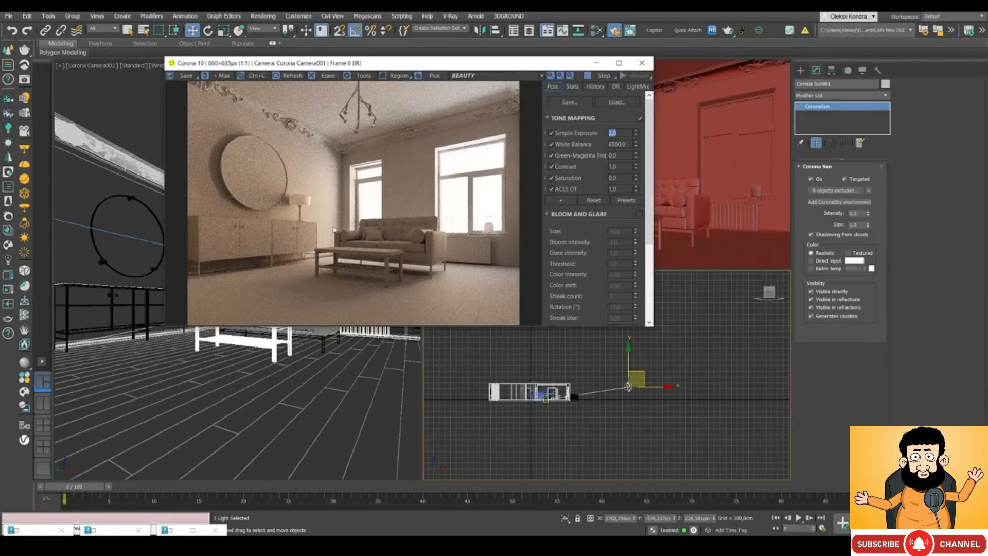
{"action": "key", "text": "m"}
{"action": "left_click_drag", "start_coordinate": [320, 71], "coordinate": [763, 73]}
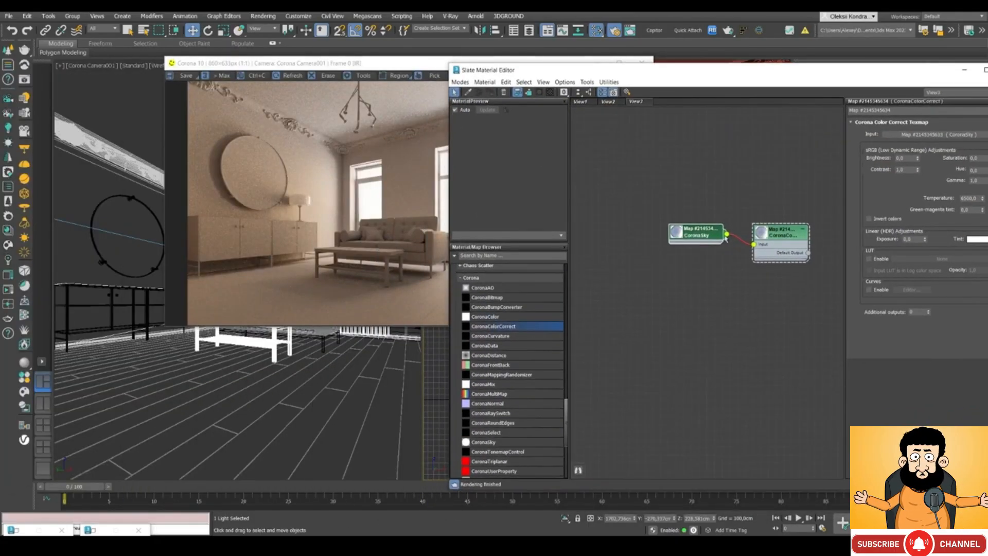
{"action": "left_click_drag", "start_coordinate": [804, 75], "coordinate": [752, 73]}
{"action": "left_click", "coordinate": [920, 157]}
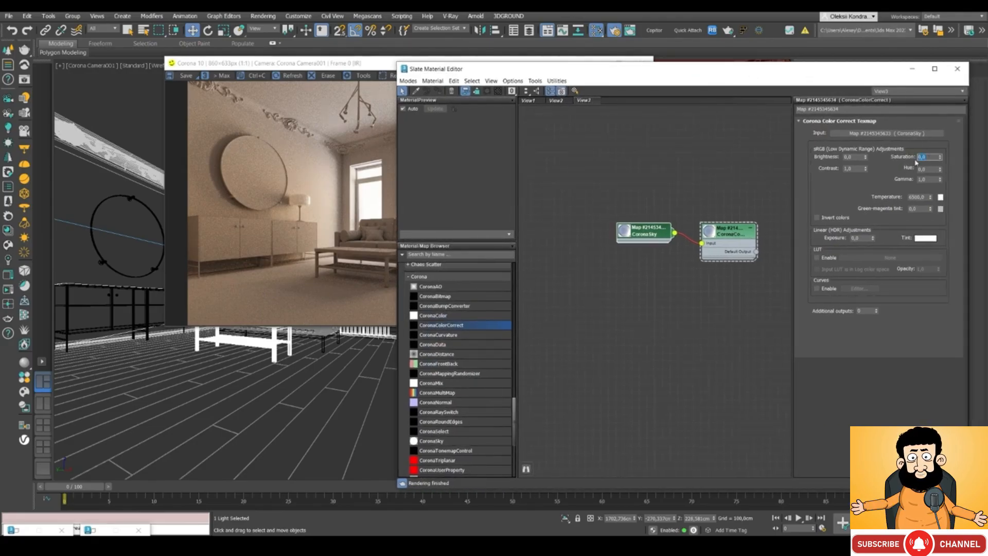
{"action": "key", "text": "Return"}
{"action": "left_click", "coordinate": [282, 130]}
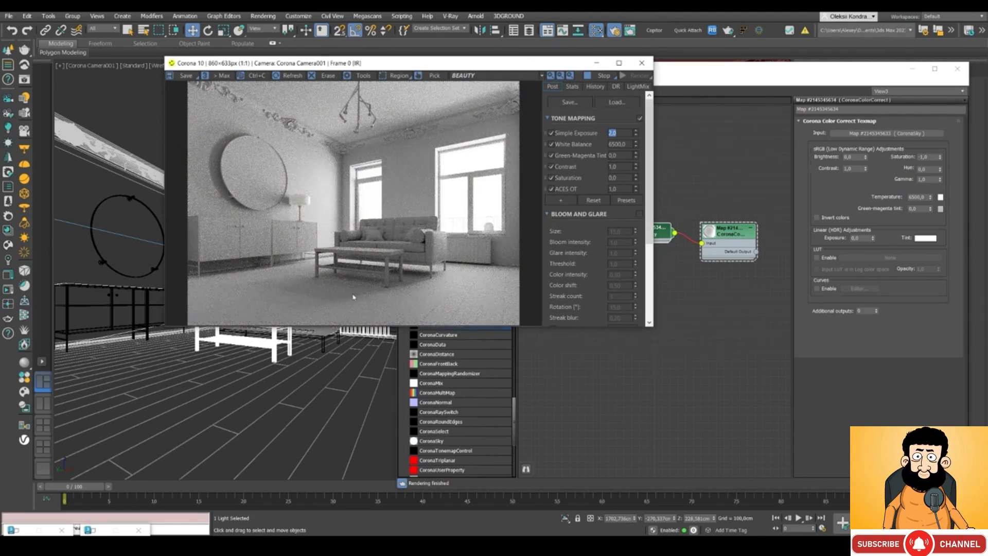
{"action": "double_click", "coordinate": [924, 157]}
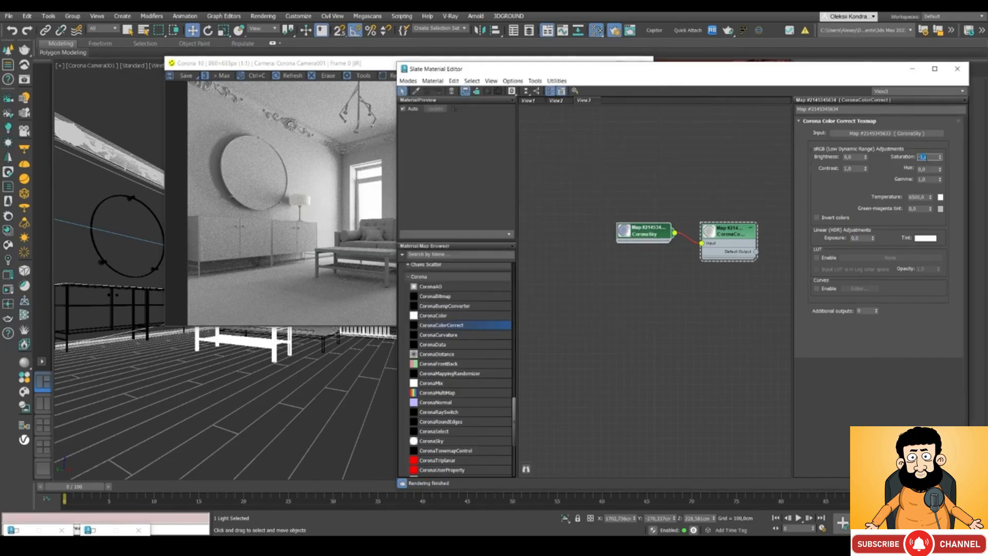
{"action": "type", "text": "-"}
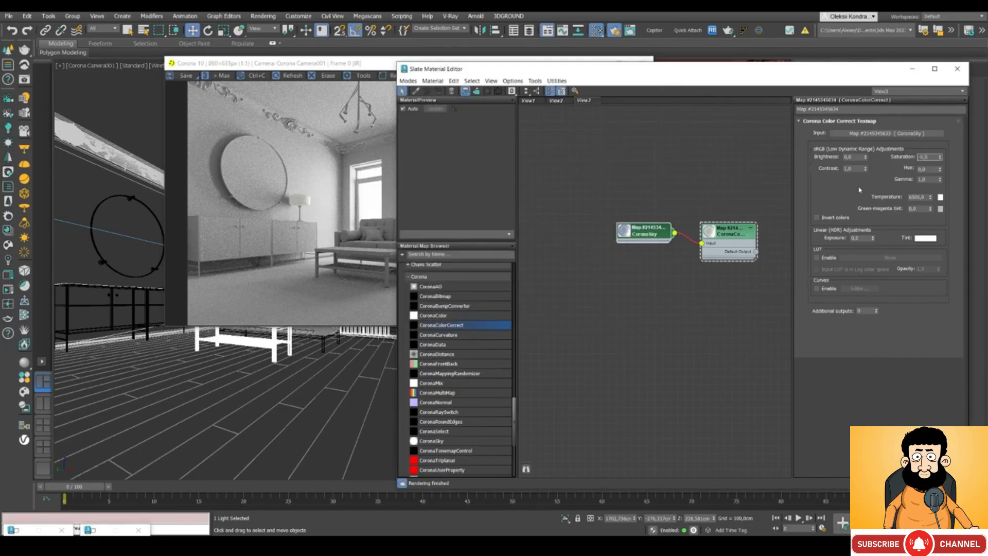
{"action": "key", "text": "Return"}
{"action": "left_click", "coordinate": [298, 216]}
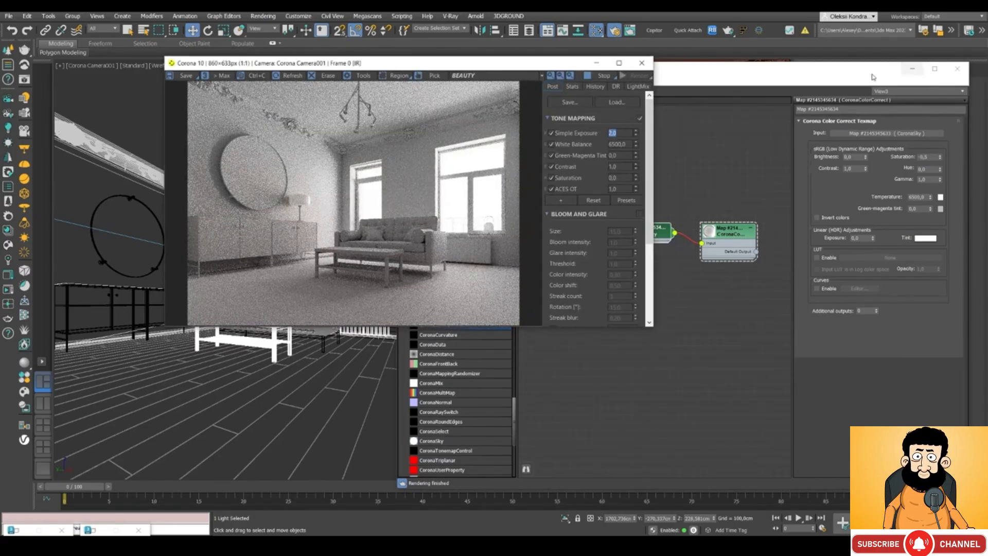
- Raise the Corona Sun in the front view to a height of about 842 cm
{"action": "left_click", "coordinate": [908, 71]}
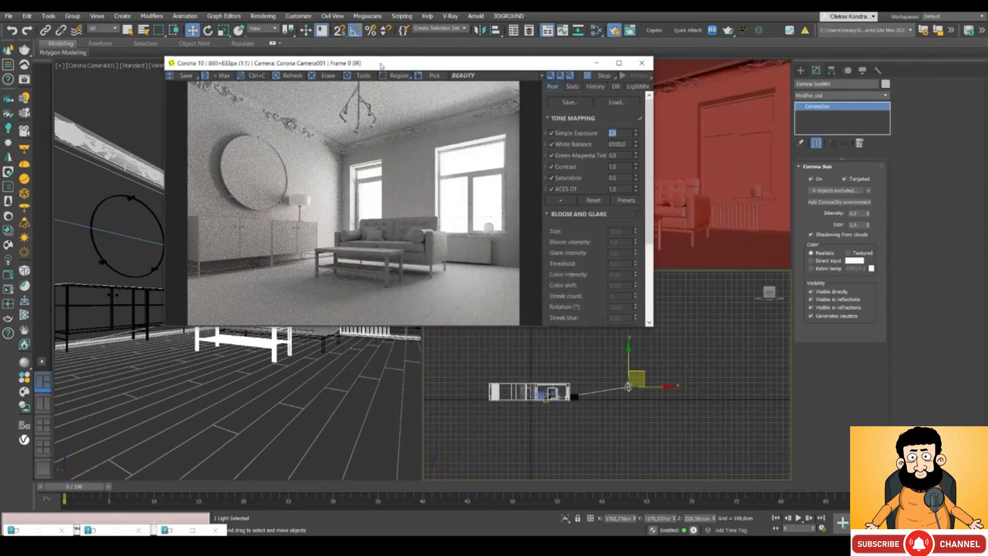
{"action": "left_click_drag", "start_coordinate": [381, 64], "coordinate": [199, 105]}
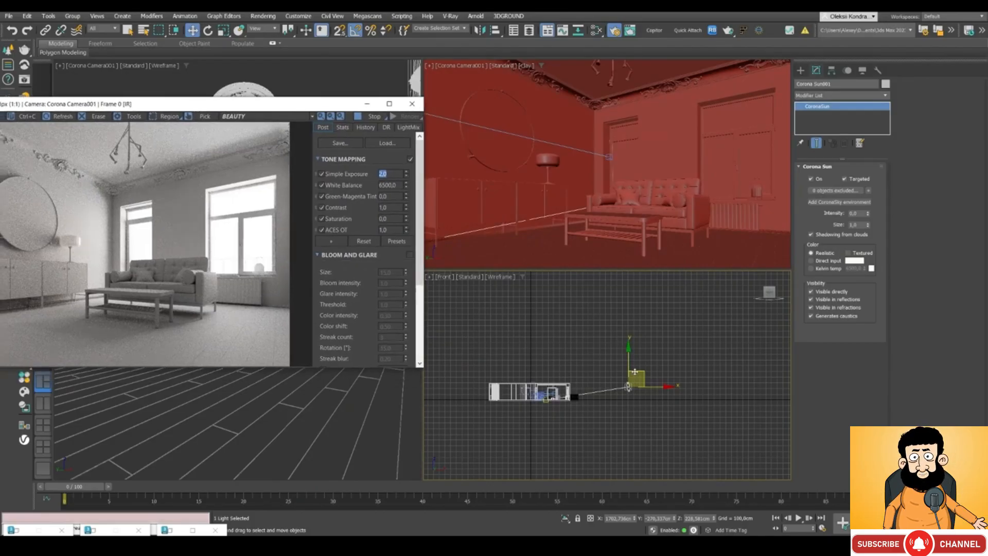
{"action": "left_click_drag", "start_coordinate": [635, 371], "coordinate": [619, 333]}
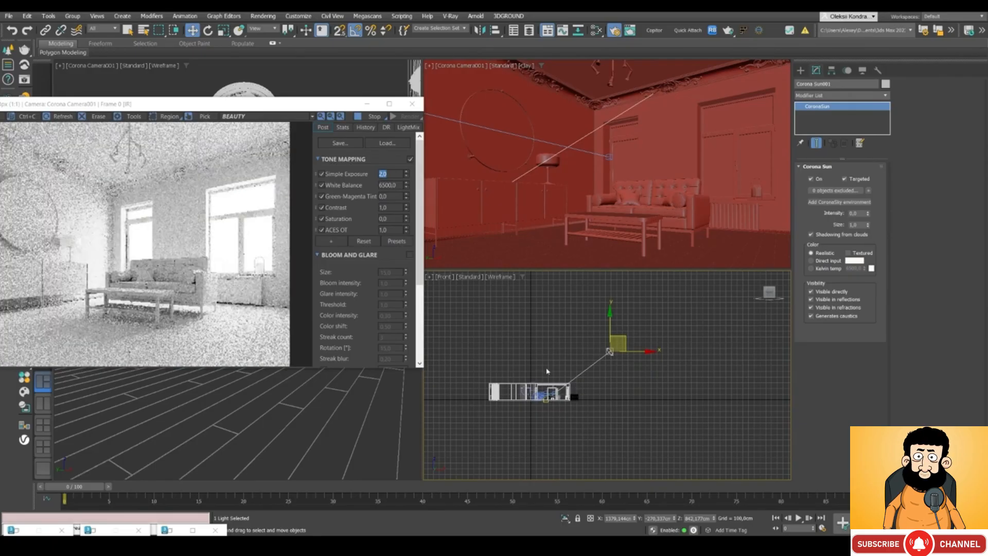
- Adjust the Corona Sun's position in the top view, trying a small shift away from the windows and partly moving it back
{"action": "key", "text": "t"}
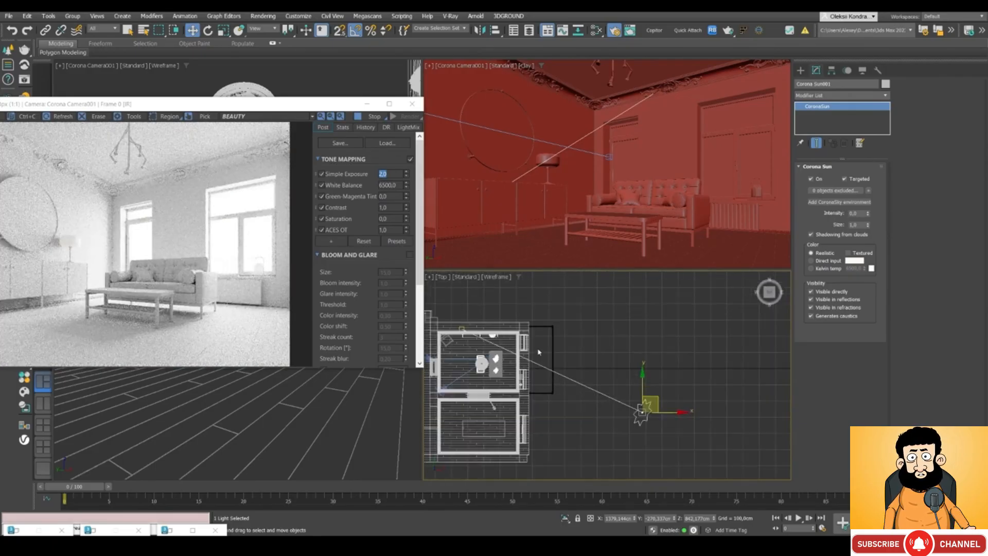
{"action": "left_click_drag", "start_coordinate": [655, 405], "coordinate": [650, 411]}
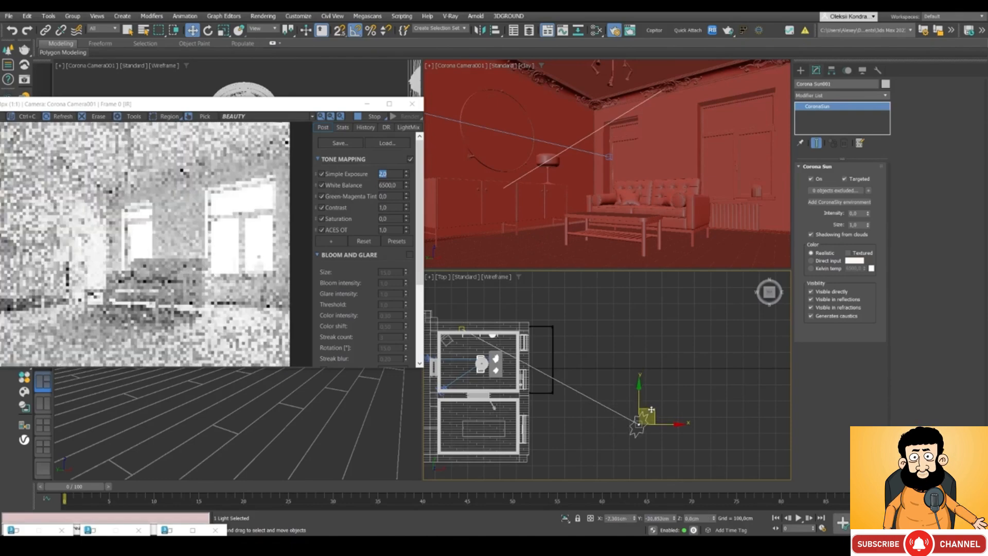
{"action": "left_click_drag", "start_coordinate": [117, 105], "coordinate": [214, 92]}
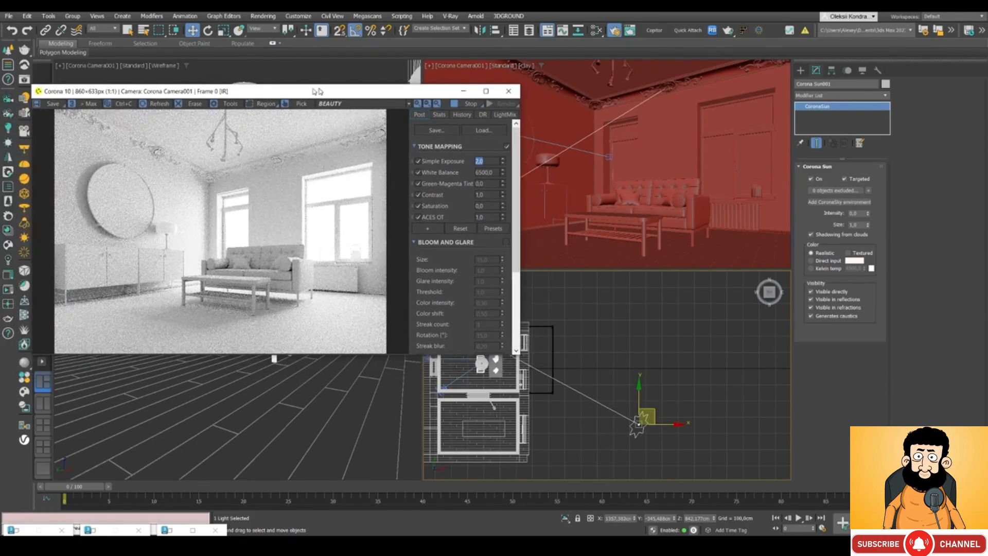
{"action": "left_click_drag", "start_coordinate": [322, 92], "coordinate": [200, 96]}
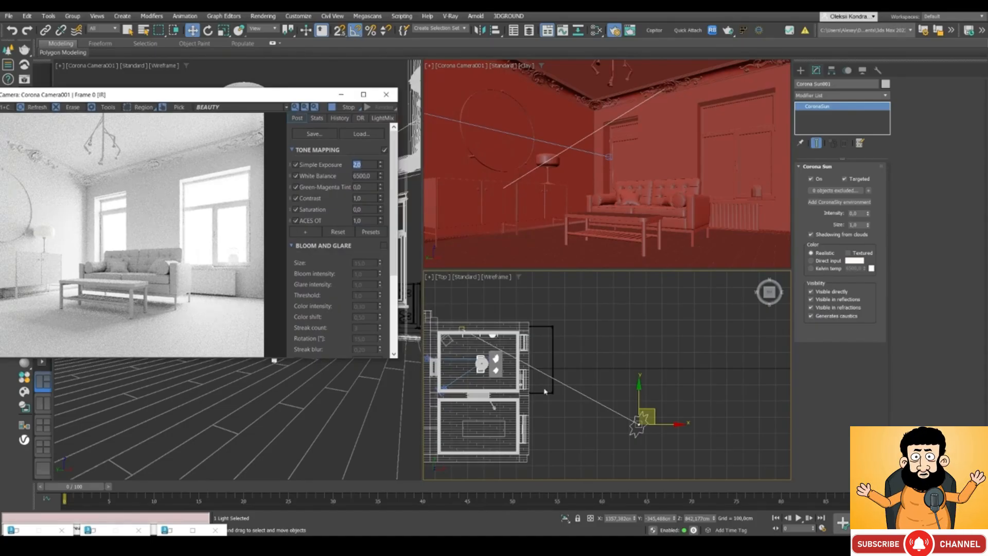
{"action": "left_click_drag", "start_coordinate": [644, 407], "coordinate": [646, 402]}
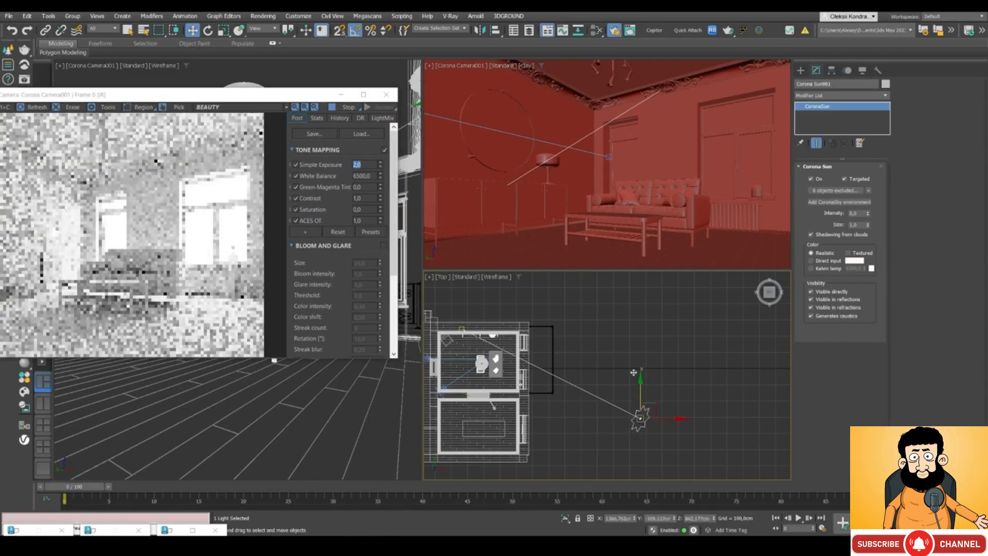
{"action": "key", "text": "f"}
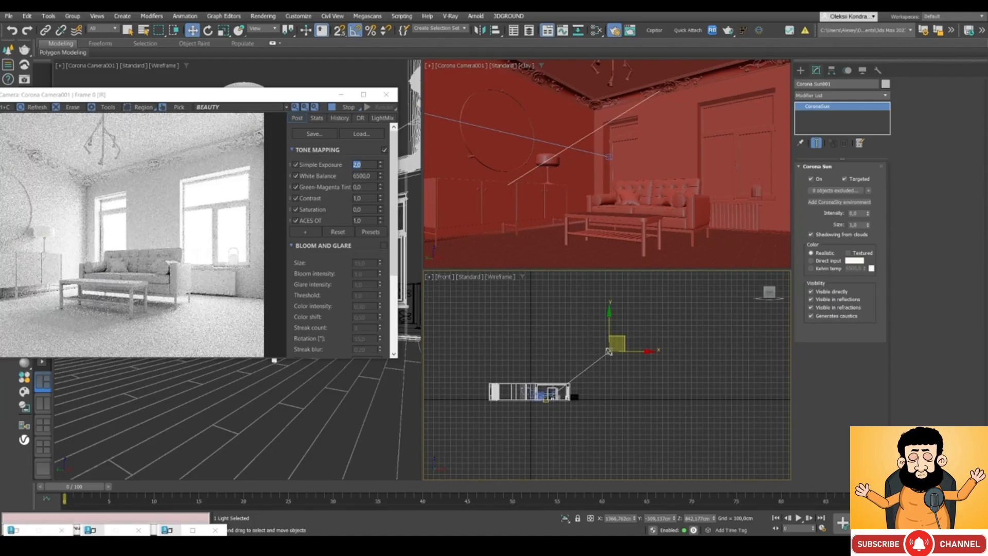
- Check the reference interiors and nudge the Corona Sun in the front view down to a height of about 821 cm
{"action": "key", "text": "alt+Tab"}
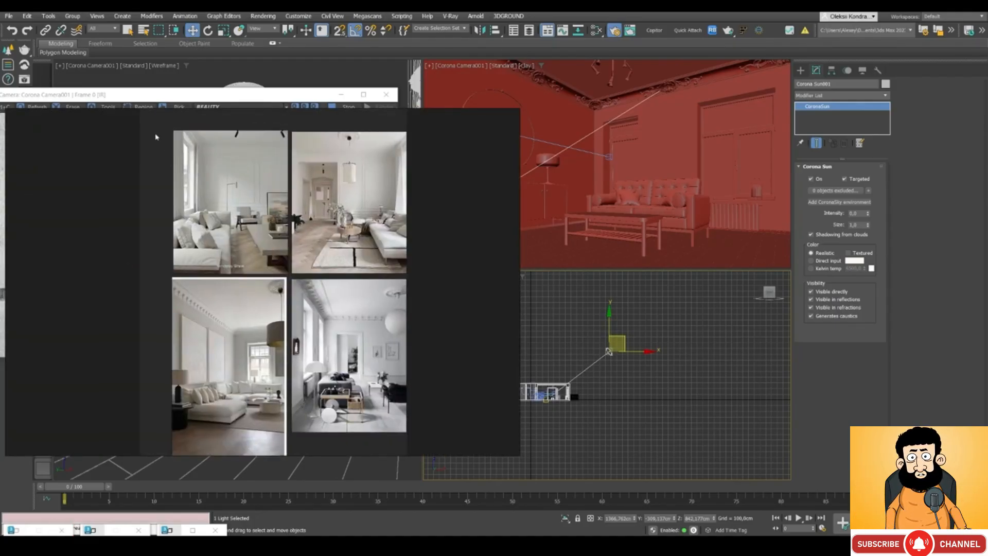
{"action": "key", "text": "alt+Tab"}
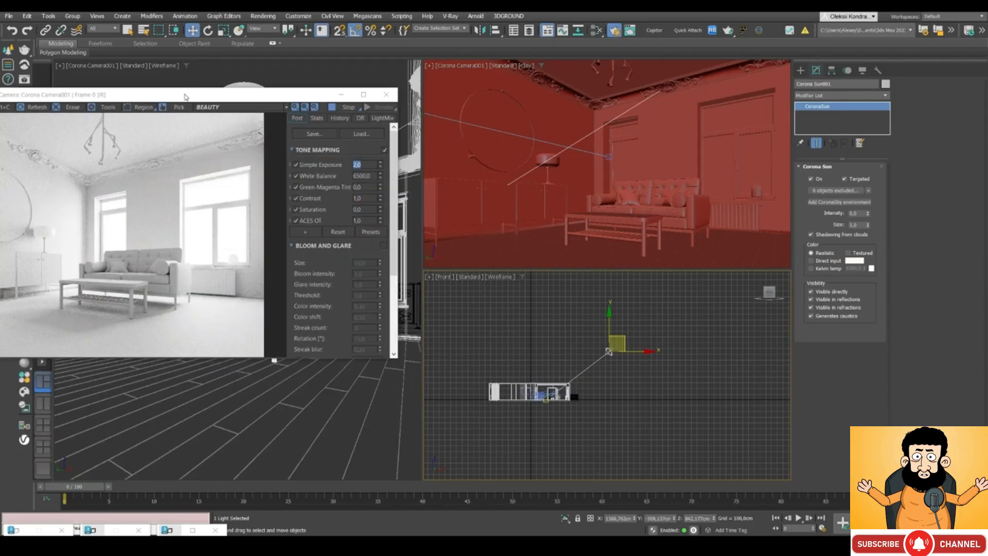
{"action": "left_click_drag", "start_coordinate": [196, 98], "coordinate": [324, 64]}
{"action": "left_click_drag", "start_coordinate": [625, 344], "coordinate": [626, 341]}
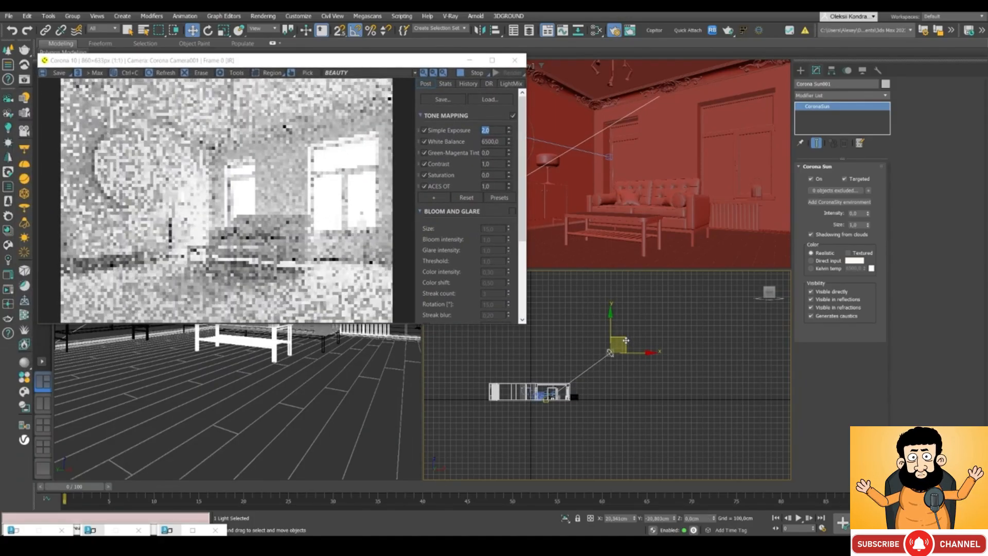
{"action": "left_click_drag", "start_coordinate": [272, 64], "coordinate": [321, 75]}
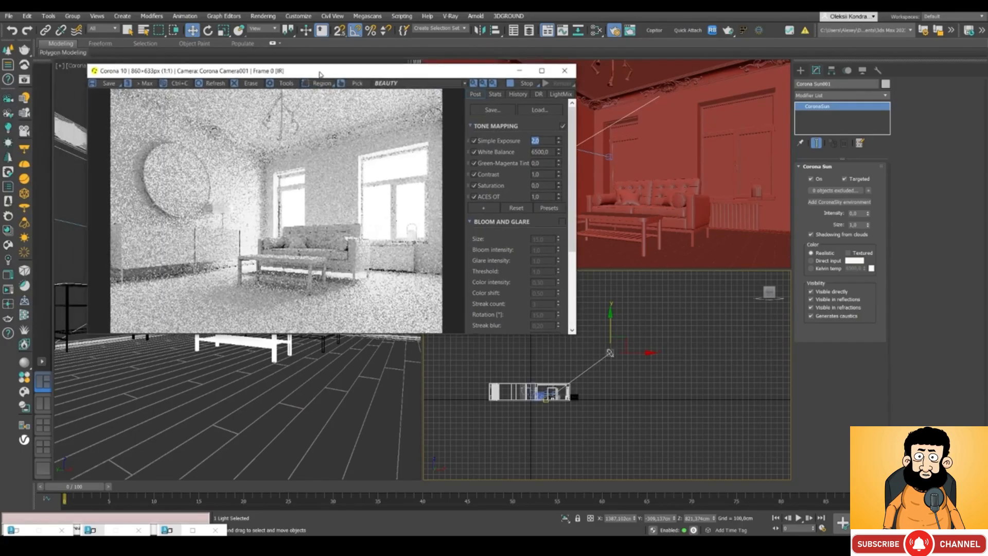
- Lower the render's Simple Exposure to 1
{"action": "left_click_drag", "start_coordinate": [559, 140], "coordinate": [562, 183]}
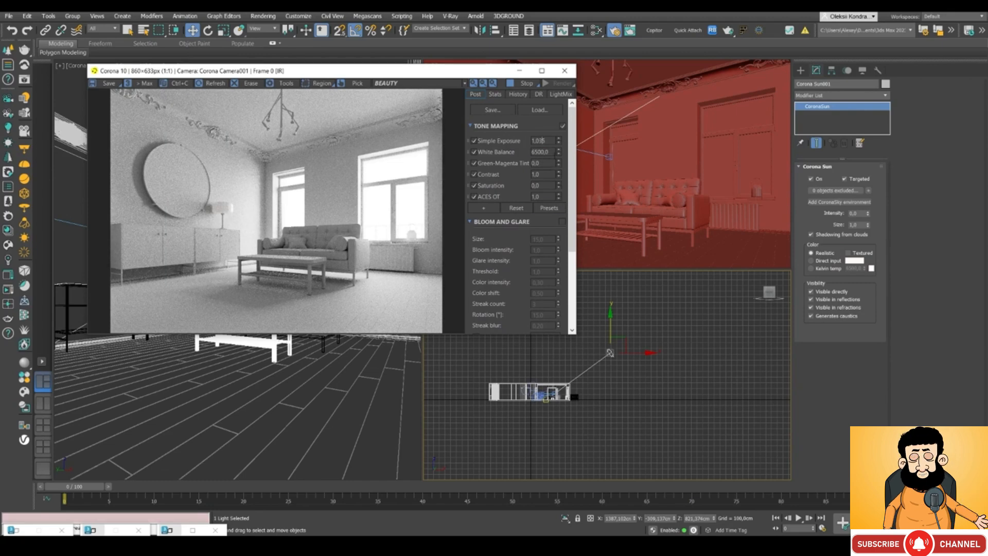
{"action": "left_click_drag", "start_coordinate": [546, 140], "coordinate": [516, 140]}
{"action": "type", "text": "1"}
{"action": "key", "text": "Return"}
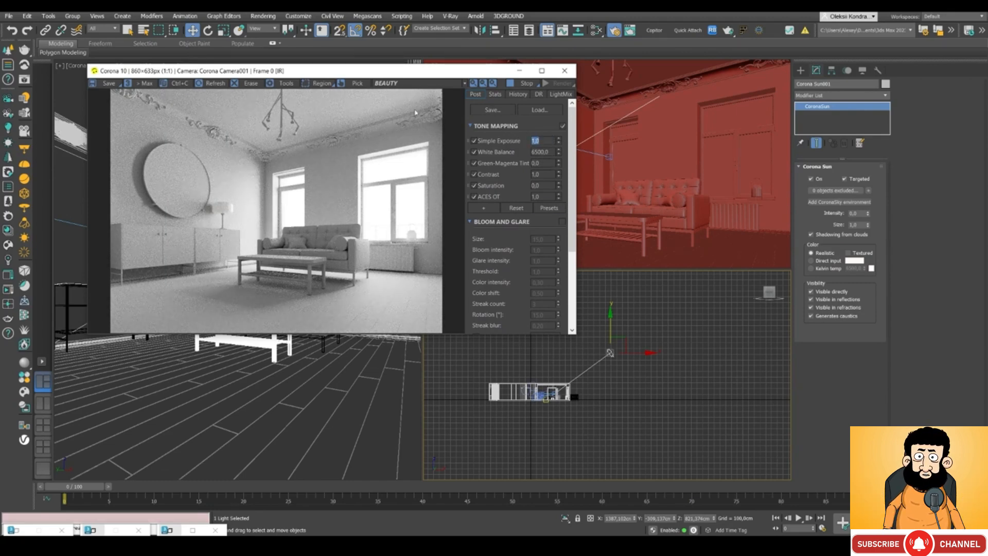
{"action": "left_click_drag", "start_coordinate": [393, 72], "coordinate": [512, 73]}
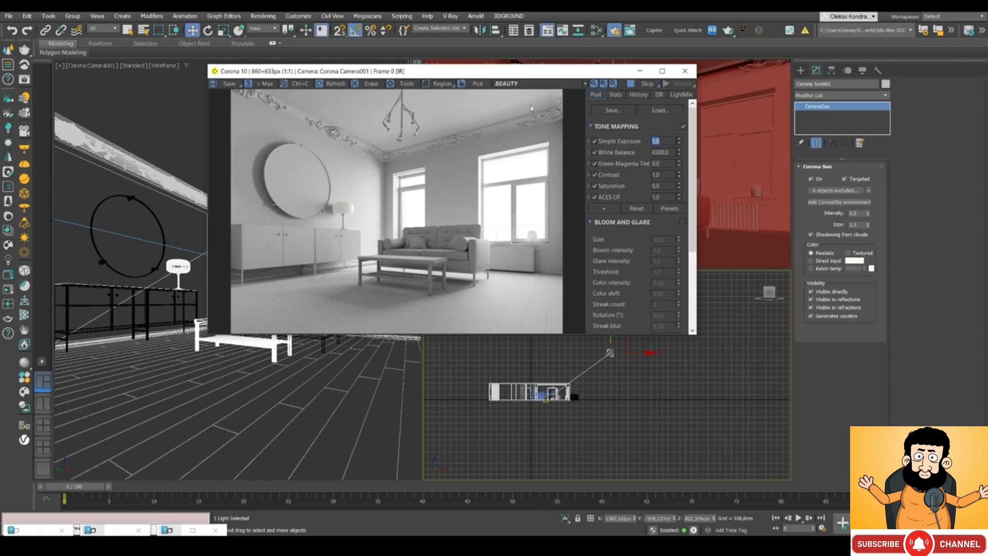
- Compare the brightness and mood of the render with the four reference interior photos
{"action": "left_click_drag", "start_coordinate": [370, 72], "coordinate": [416, 56]}
{"action": "key", "text": "alt+Tab"}
{"action": "right_click_drag", "start_coordinate": [307, 179], "coordinate": [478, 183]}
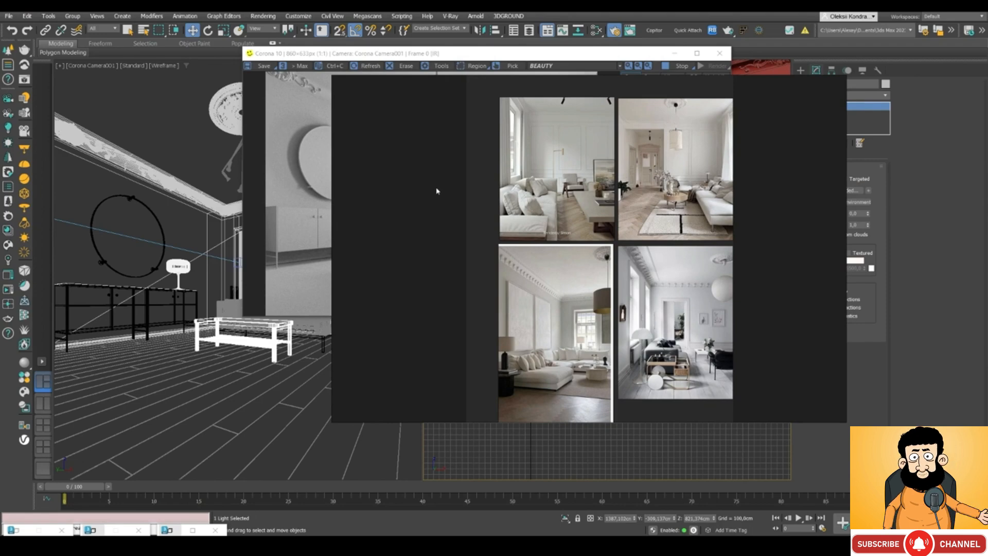
{"action": "right_click_drag", "start_coordinate": [437, 191], "coordinate": [0, 209]}
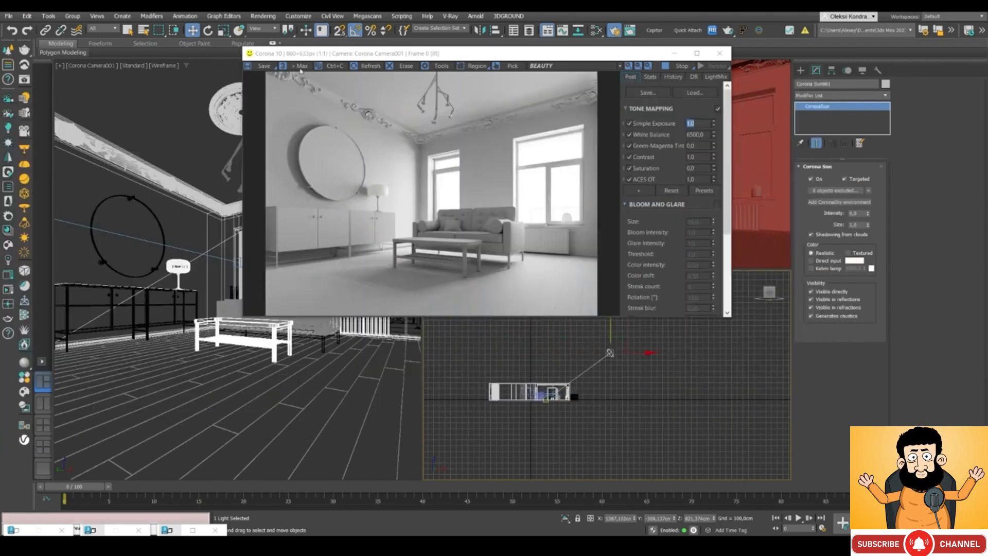
{"action": "left_click_drag", "start_coordinate": [316, 54], "coordinate": [159, 101]}
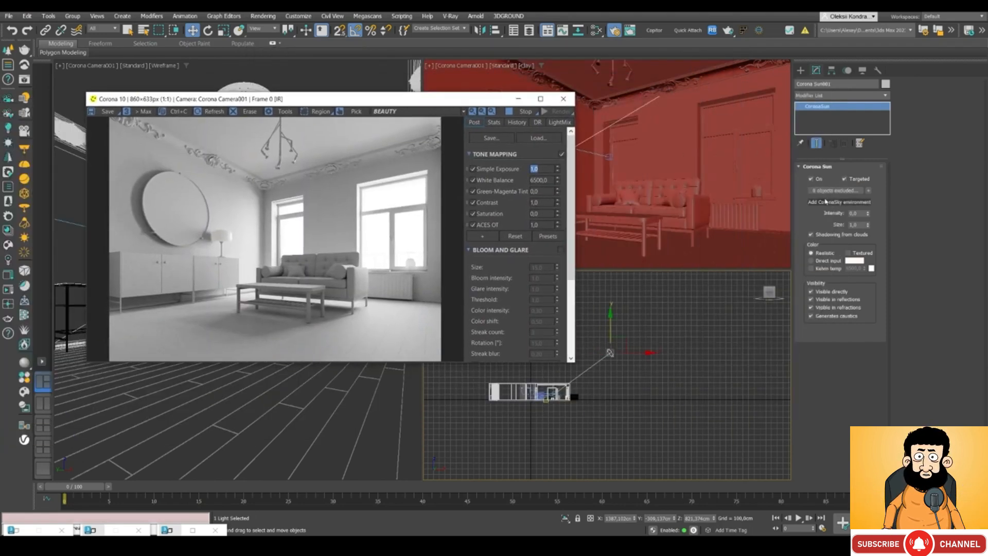
- Try Corona Sun intensities of 0.1 and 1, inspecting the sunlight around the sofa and lamp in the render
{"action": "left_click", "coordinate": [855, 214]}
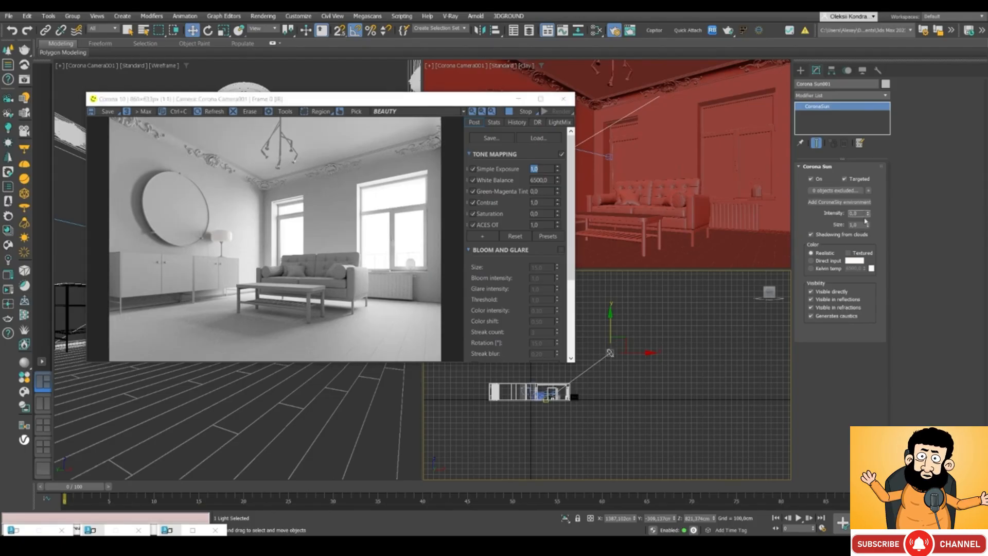
{"action": "type", "text": "0,"}
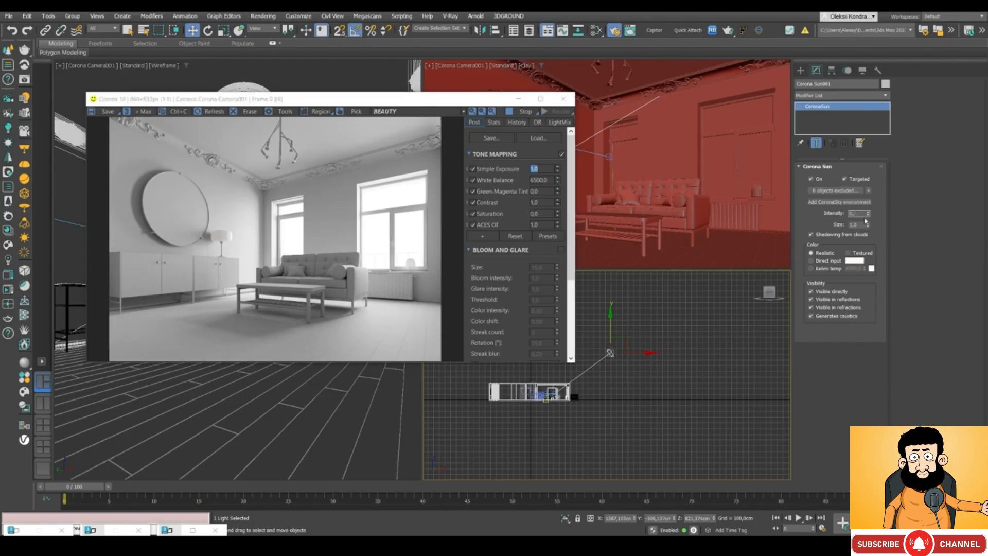
{"action": "type", "text": "1"}
{"action": "key", "text": "Return"}
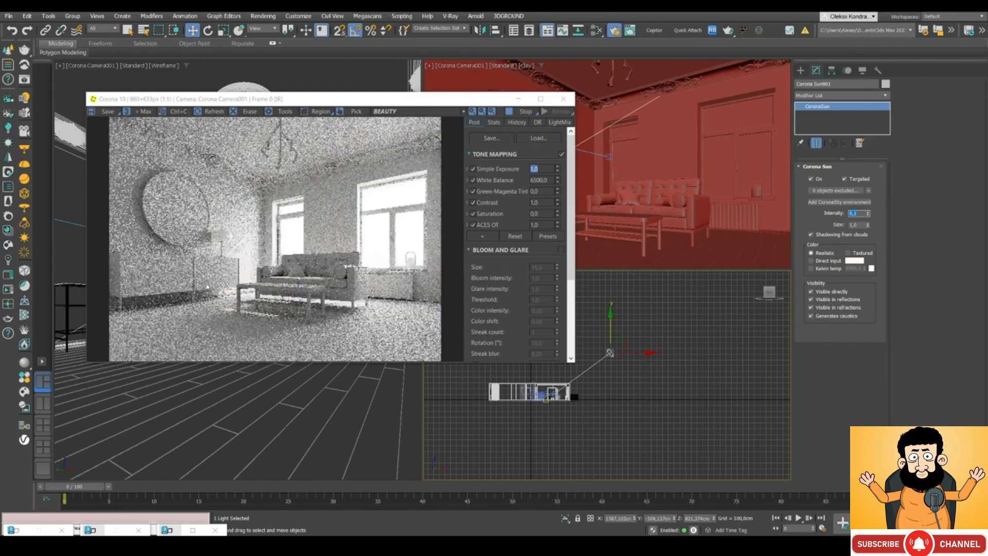
{"action": "scroll", "coordinate": [222, 287], "scroll_direction": "up", "scroll_amount": 1}
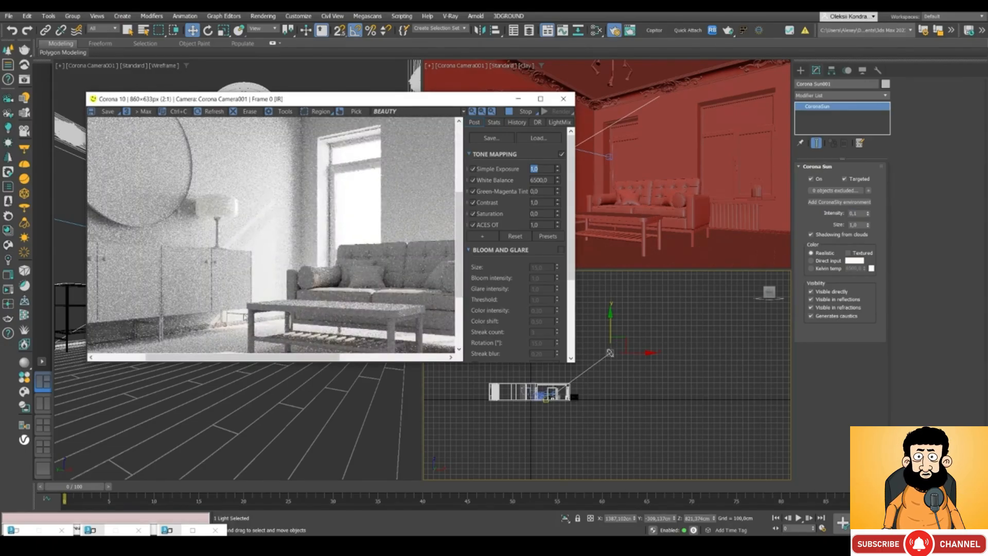
{"action": "double_click", "coordinate": [853, 213]}
{"action": "type", "text": "1"}
{"action": "key", "text": "Return"}
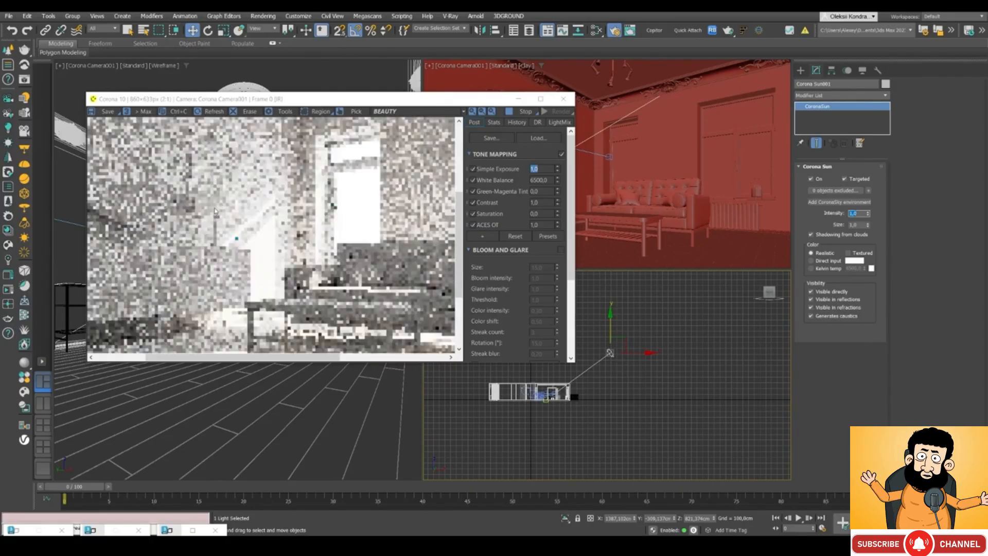
{"action": "scroll", "coordinate": [257, 258], "scroll_direction": "down", "scroll_amount": 1}
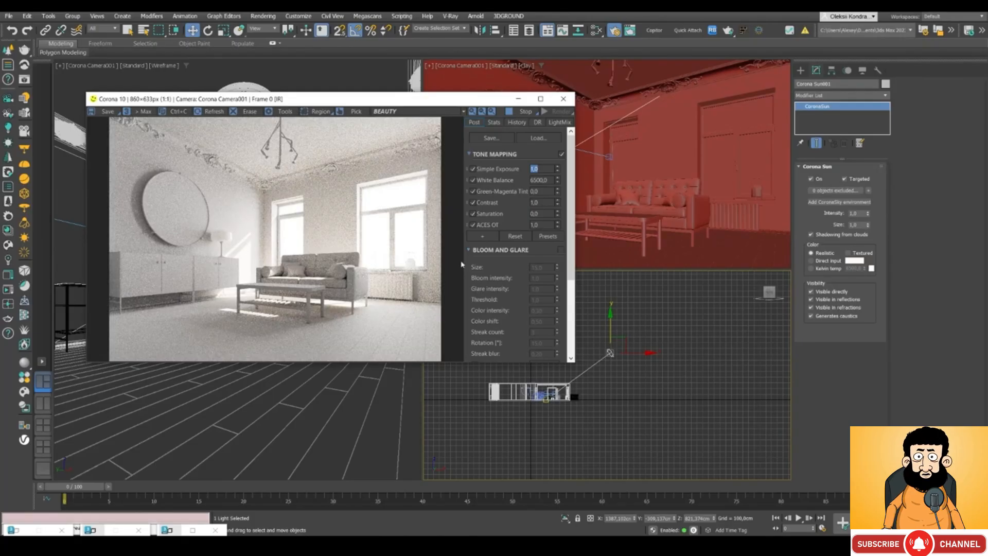
- Shift the Corona Sun in the top view to face the windows more directly and lower it to about 720 cm in the front view
{"action": "scroll", "coordinate": [597, 322], "scroll_direction": "up", "scroll_amount": 5}
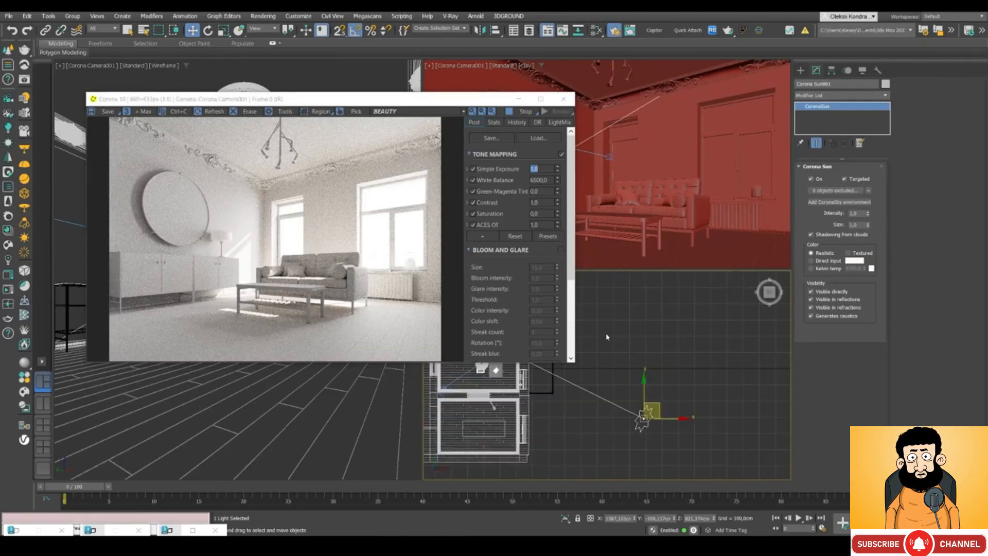
{"action": "middle_click_drag", "start_coordinate": [643, 326], "coordinate": [708, 333]}
{"action": "scroll", "coordinate": [708, 333], "scroll_direction": "down", "scroll_amount": 2}
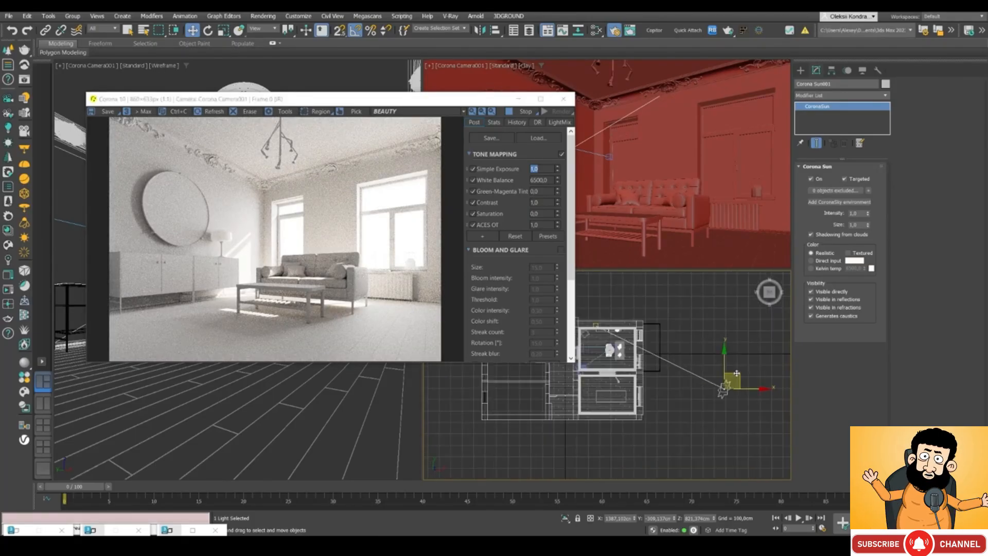
{"action": "left_click_drag", "start_coordinate": [737, 373], "coordinate": [751, 340]}
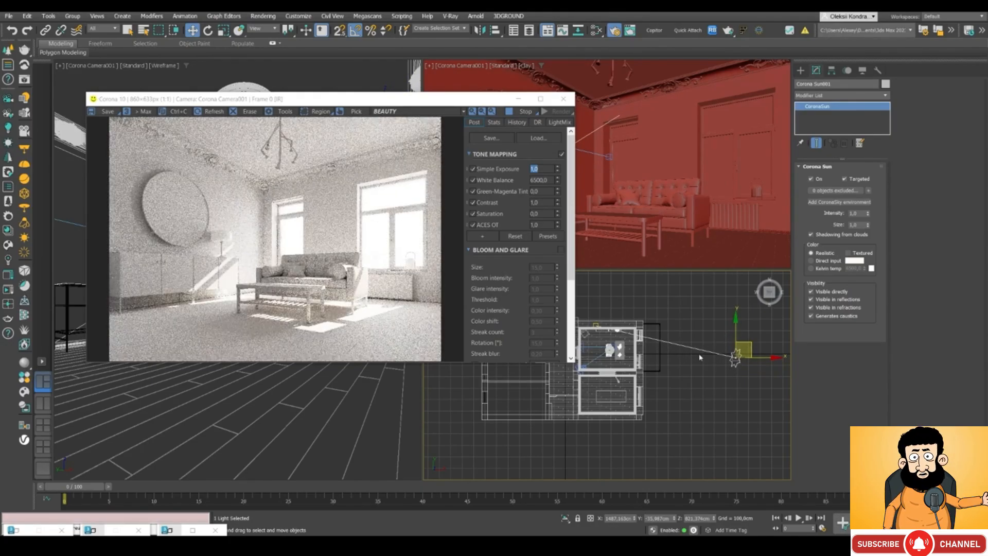
{"action": "key", "text": "f"}
{"action": "mouse_move", "coordinate": [630, 339]}
{"action": "left_mouse_down"}
{"action": "mouse_move", "coordinate": [638, 351]}
{"action": "mouse_move", "coordinate": [633, 344]}
{"action": "left_mouse_up"}
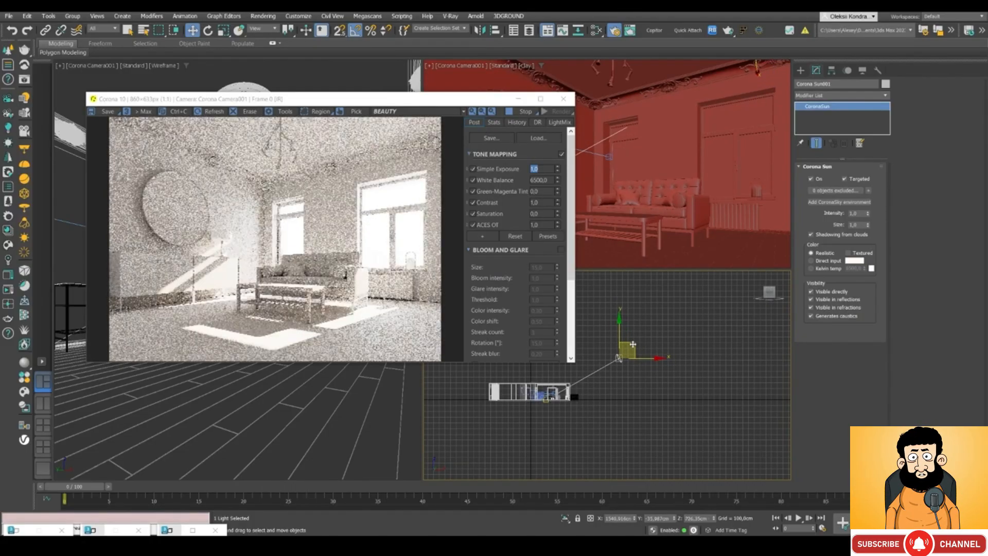
{"action": "left_click_drag", "start_coordinate": [234, 102], "coordinate": [308, 89]}
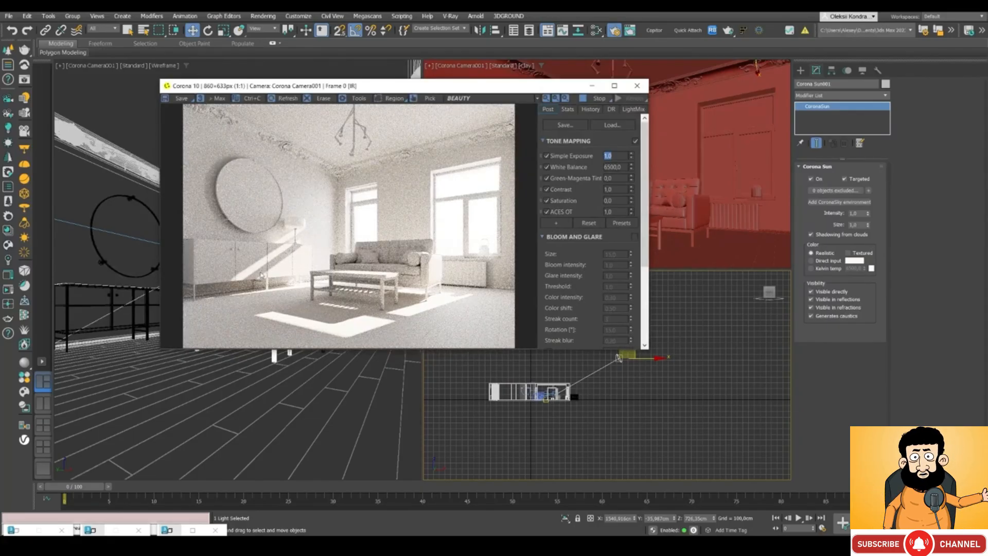
- Set the Corona Sun's intensity to 0.1 and compare the softened sunlight with the reference interiors
{"action": "double_click", "coordinate": [857, 213]}
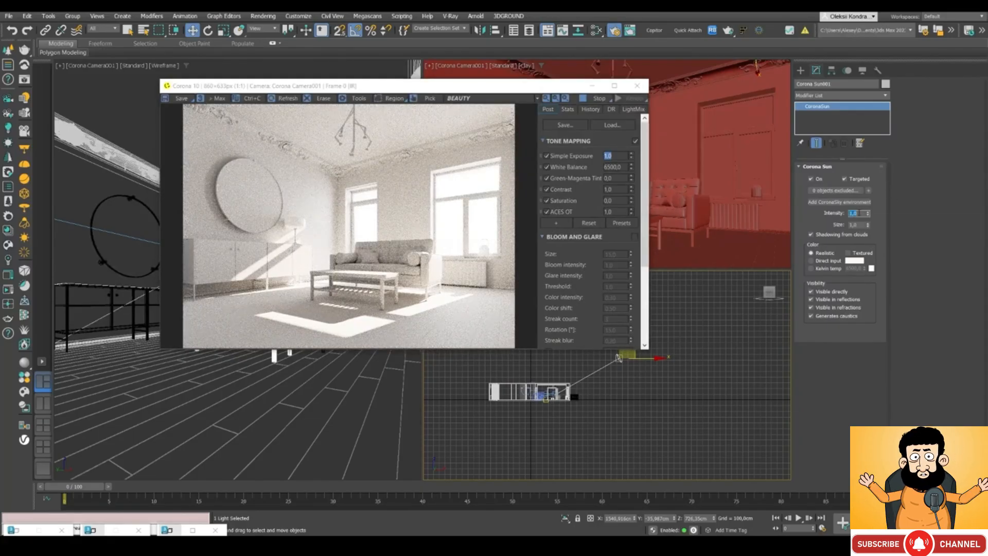
{"action": "type", "text": "0,1"}
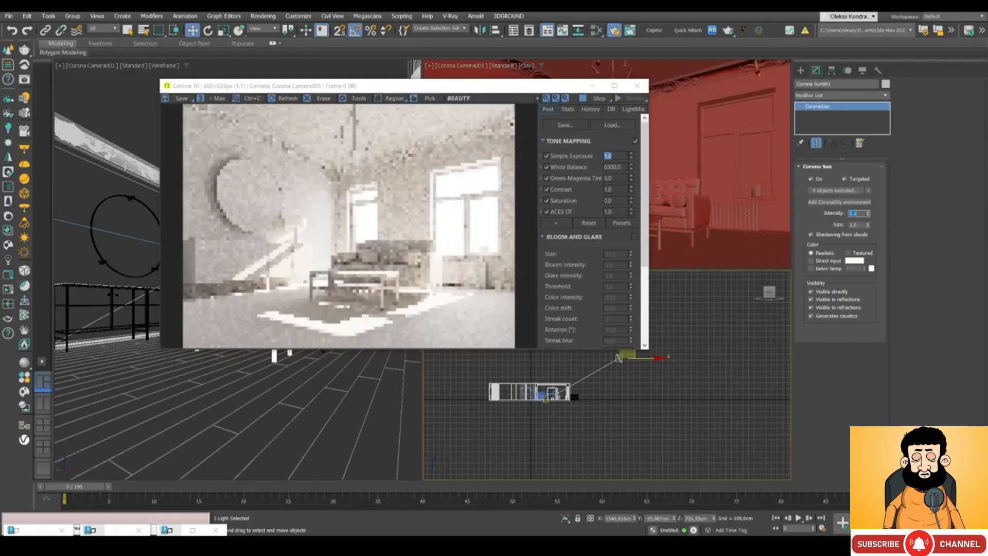
{"action": "key", "text": "Return"}
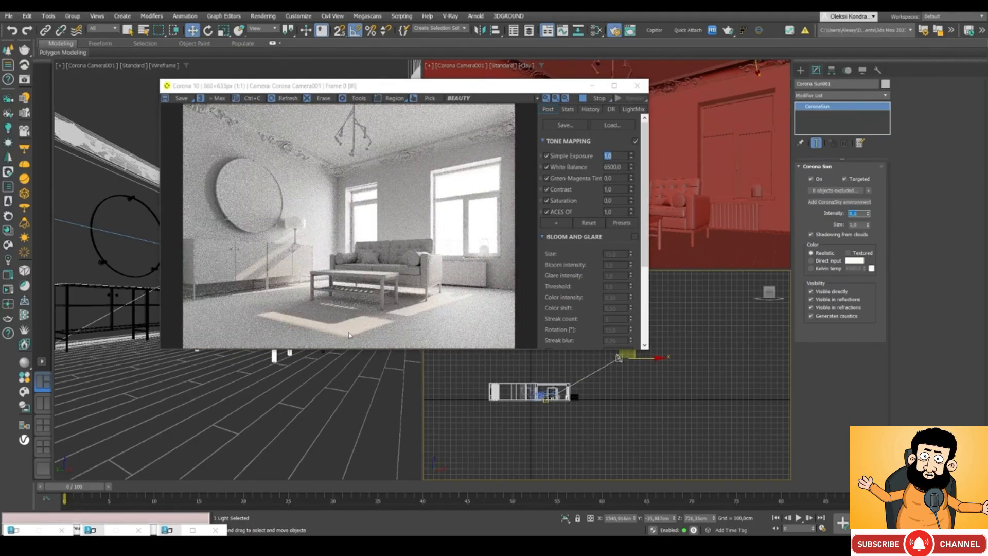
{"action": "key", "text": "alt+Tab"}
{"action": "right_click_drag", "start_coordinate": [261, 186], "coordinate": [243, 217]}
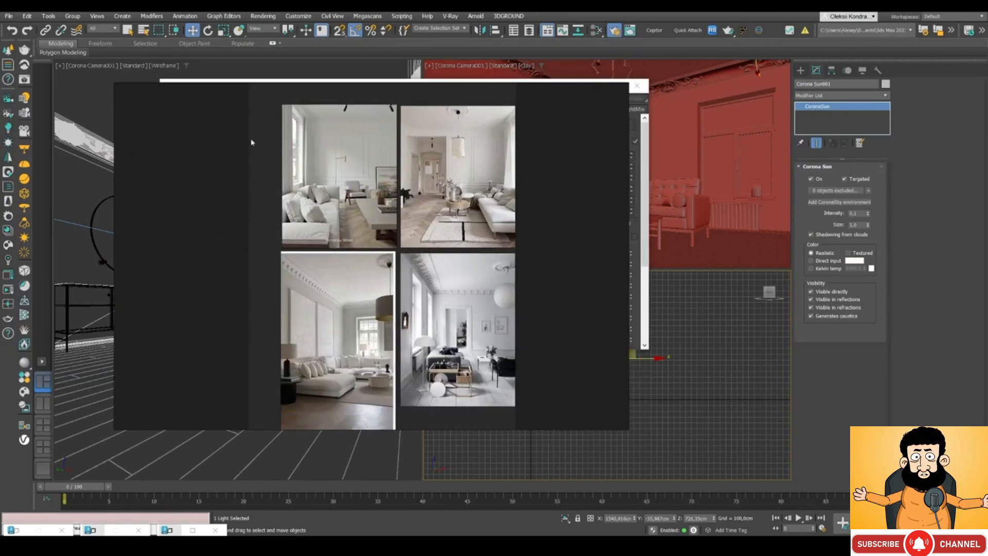
{"action": "right_click_drag", "start_coordinate": [200, 149], "coordinate": [0, 196]}
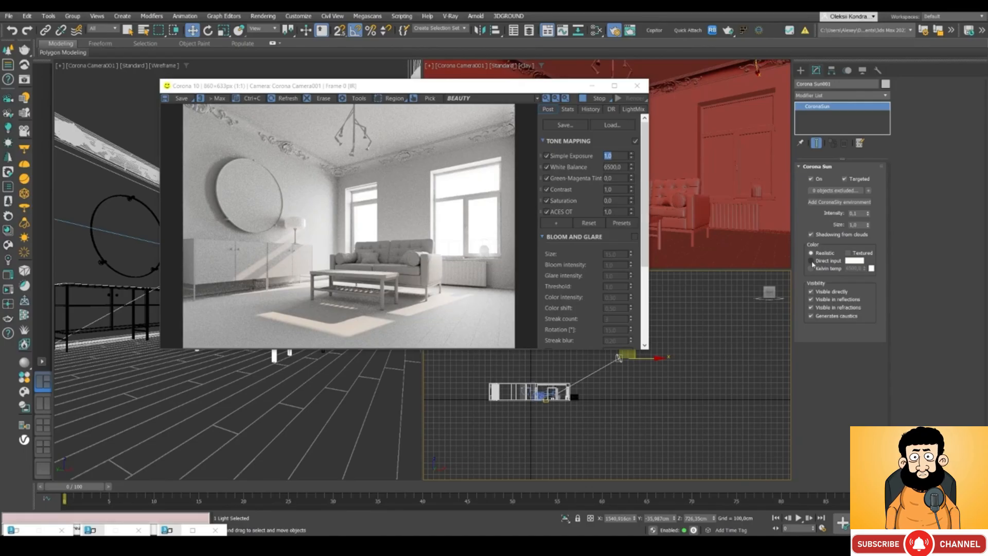
- Switch the Corona Sun's color to direct input with white and enlarge its size to soften the shadows
{"action": "left_click", "coordinate": [812, 261]}
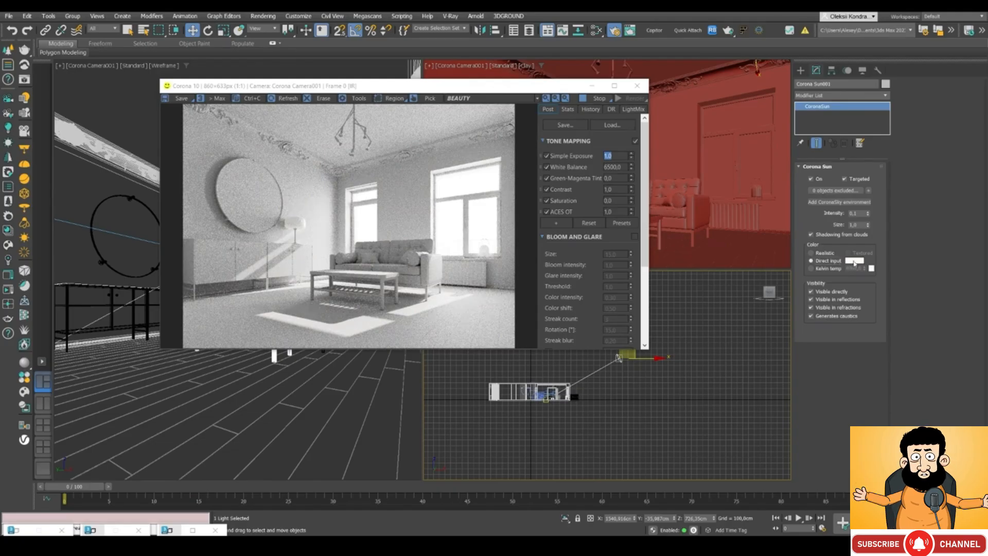
{"action": "double_click", "coordinate": [856, 225]}
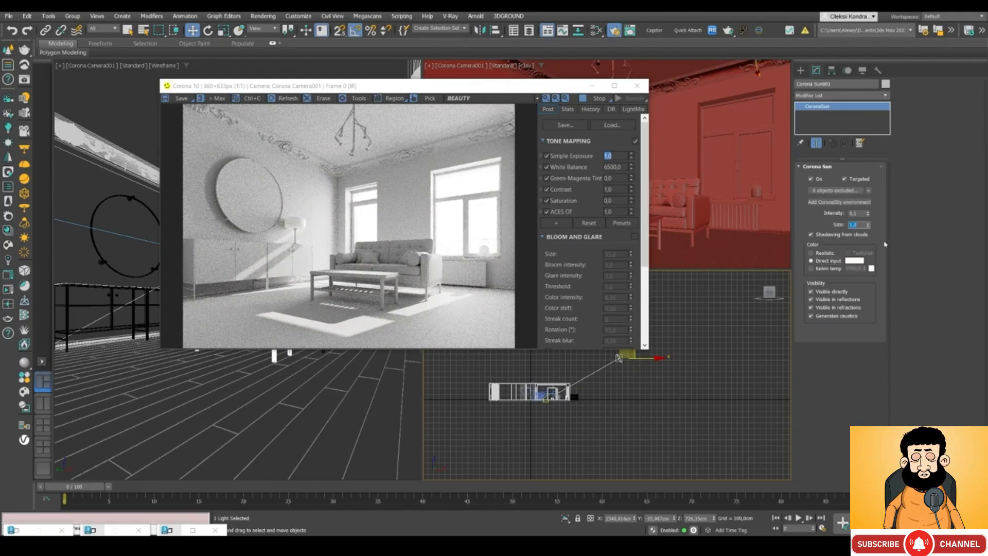
{"action": "type", "text": "12"}
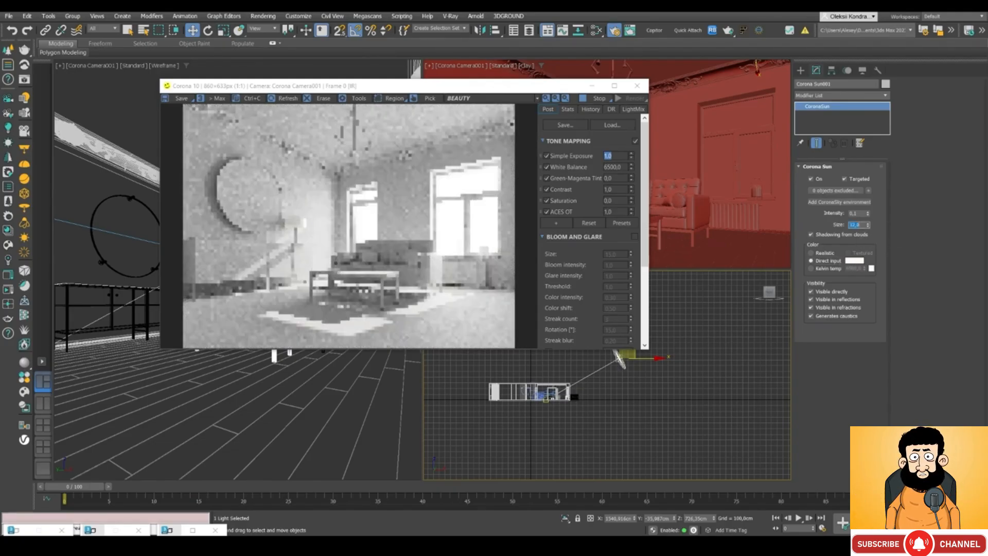
{"action": "key", "text": "Return"}
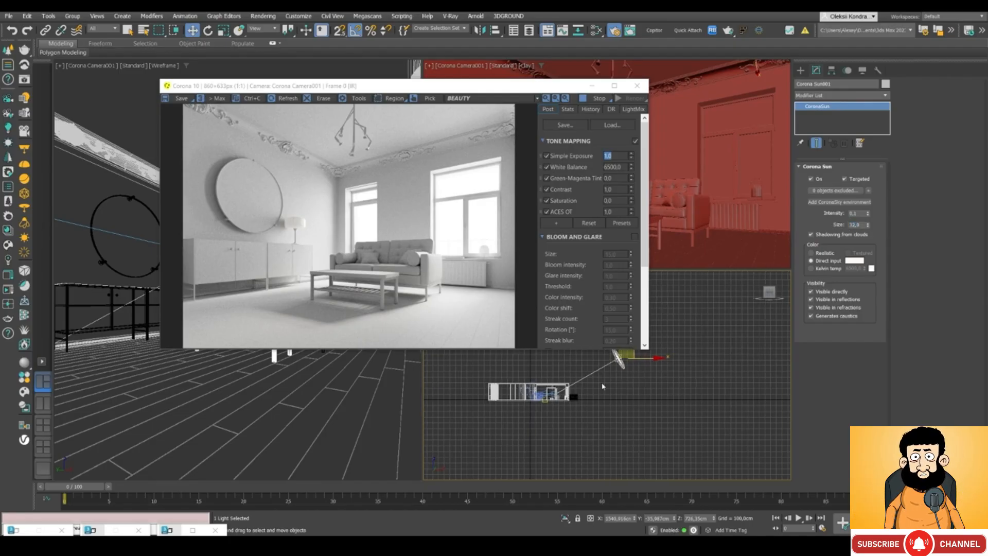
- Reposition the Corona Sun in the top view, then move it farther from the building and down to about 463 cm in the front view
{"action": "key", "text": "t"}
{"action": "left_click_drag", "start_coordinate": [757, 341], "coordinate": [754, 355]}
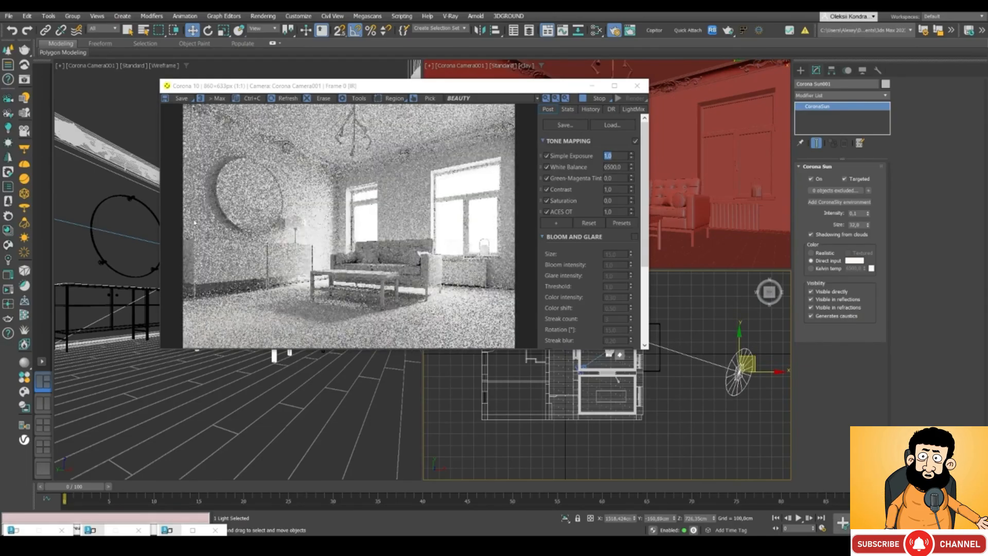
{"action": "left_click_drag", "start_coordinate": [747, 348], "coordinate": [757, 329]}
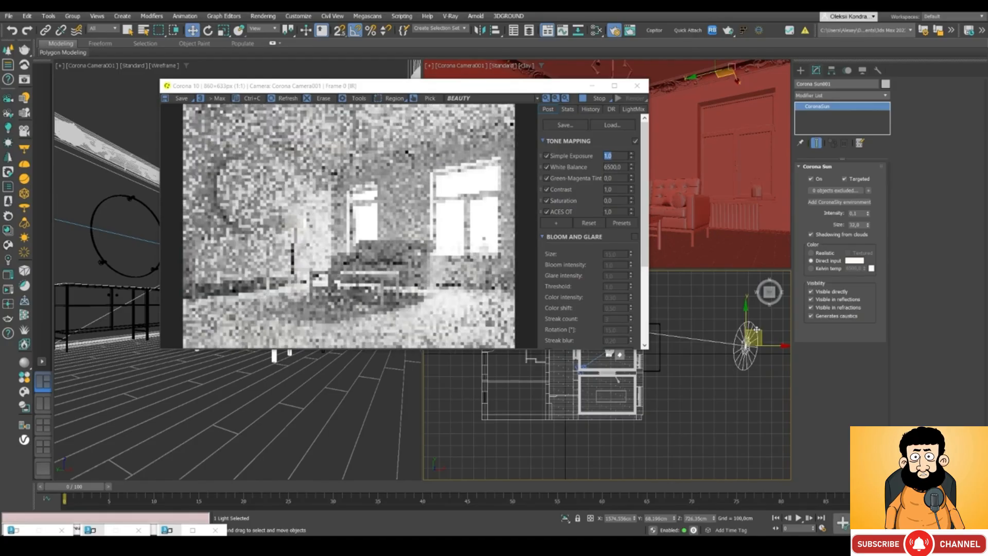
{"action": "key", "text": "f"}
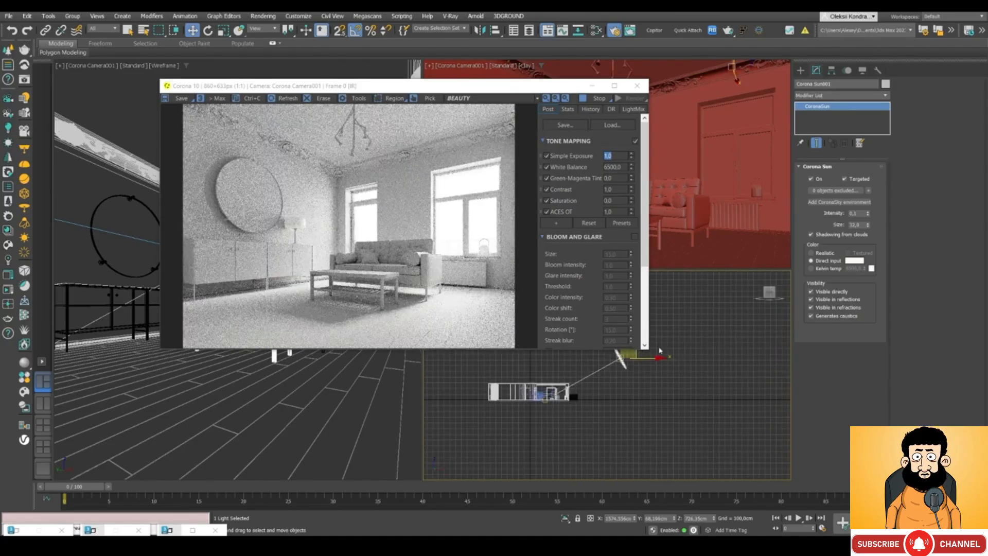
{"action": "left_click_drag", "start_coordinate": [639, 356], "coordinate": [653, 369]}
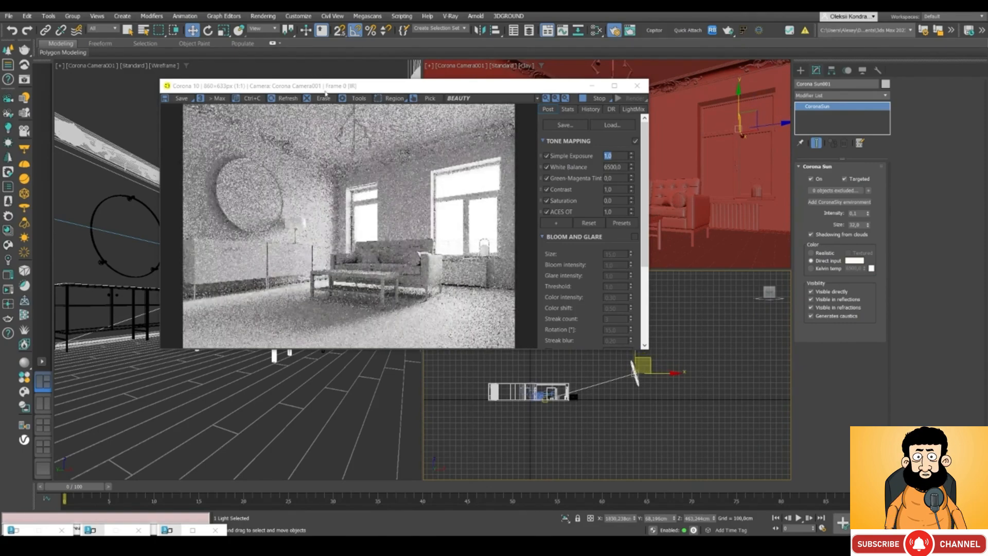
{"action": "left_click_drag", "start_coordinate": [325, 86], "coordinate": [366, 69]}
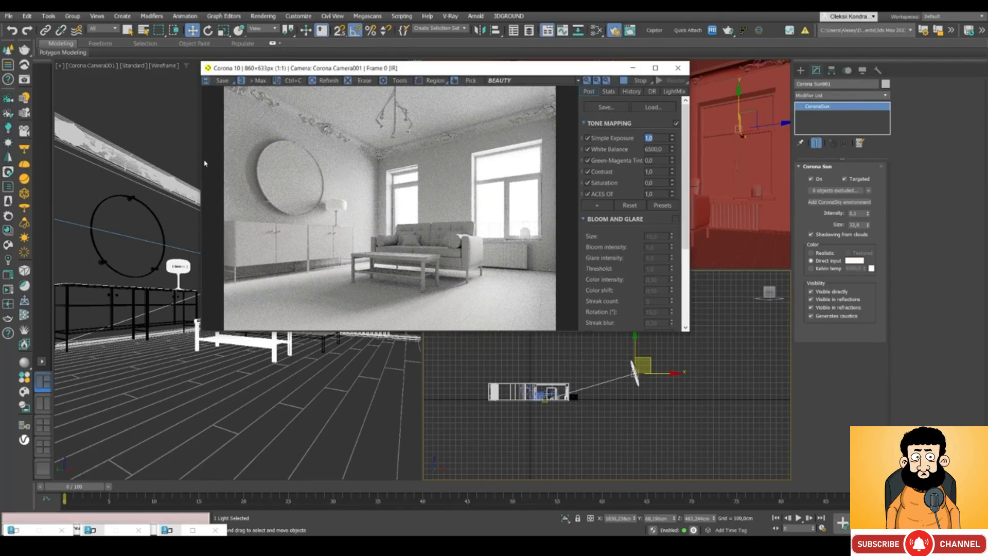
- Compare the Corona render with the reference interiors and set the tone mapping contrast to 2
{"action": "right_click_drag", "start_coordinate": [0, 246], "coordinate": [204, 161]}
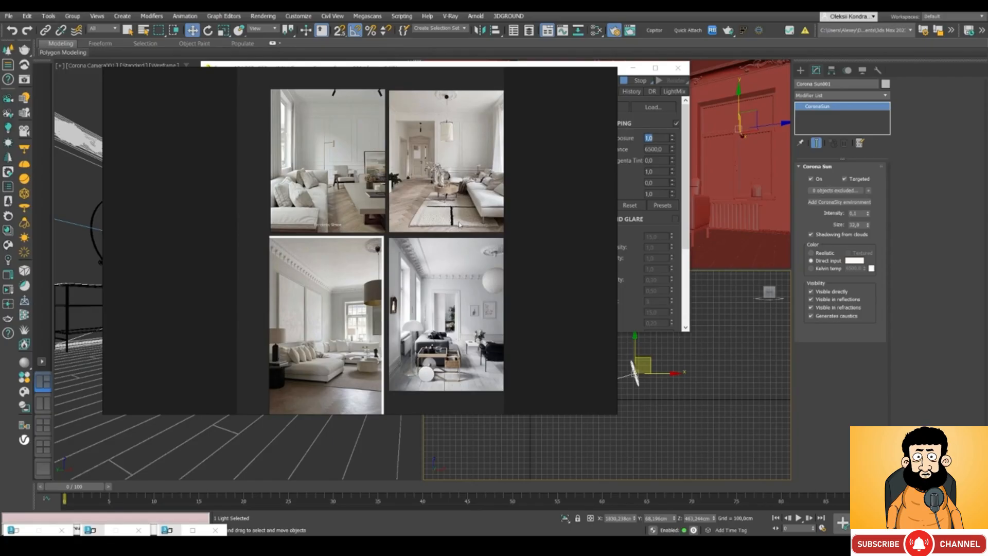
{"action": "right_click_drag", "start_coordinate": [518, 97], "coordinate": [0, 134]}
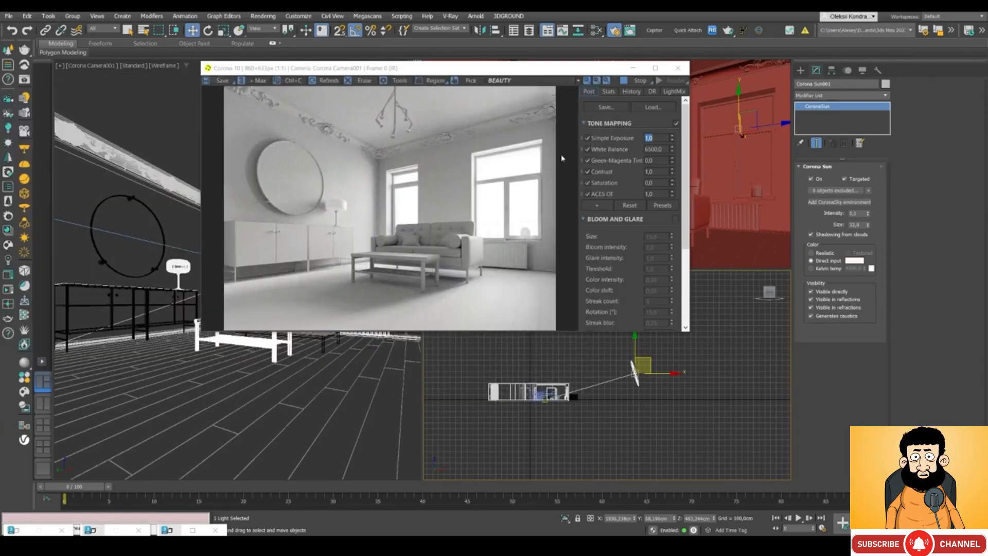
{"action": "left_click", "coordinate": [658, 171]}
{"action": "type", "text": "2"}
{"action": "key", "text": "Return"}
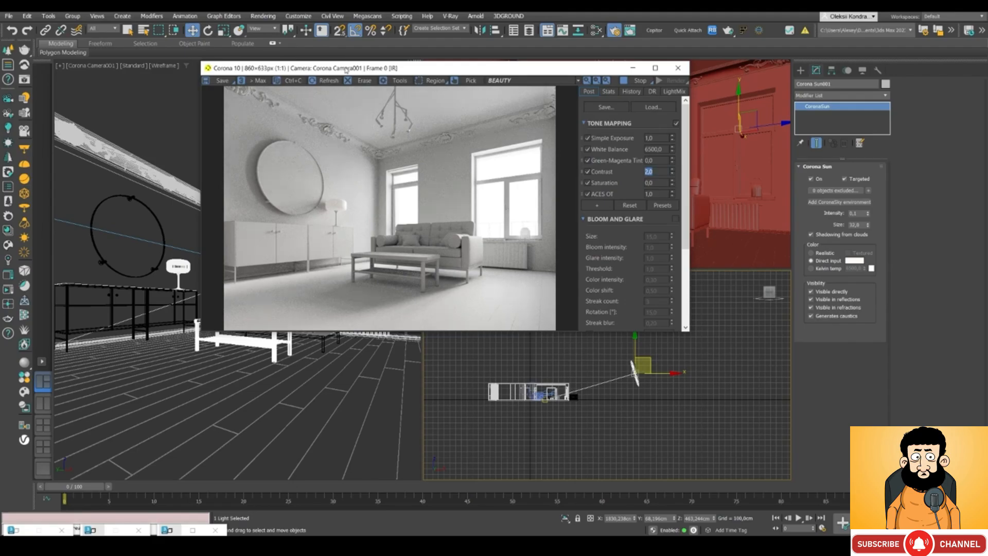
{"action": "left_click_drag", "start_coordinate": [346, 70], "coordinate": [319, 78]}
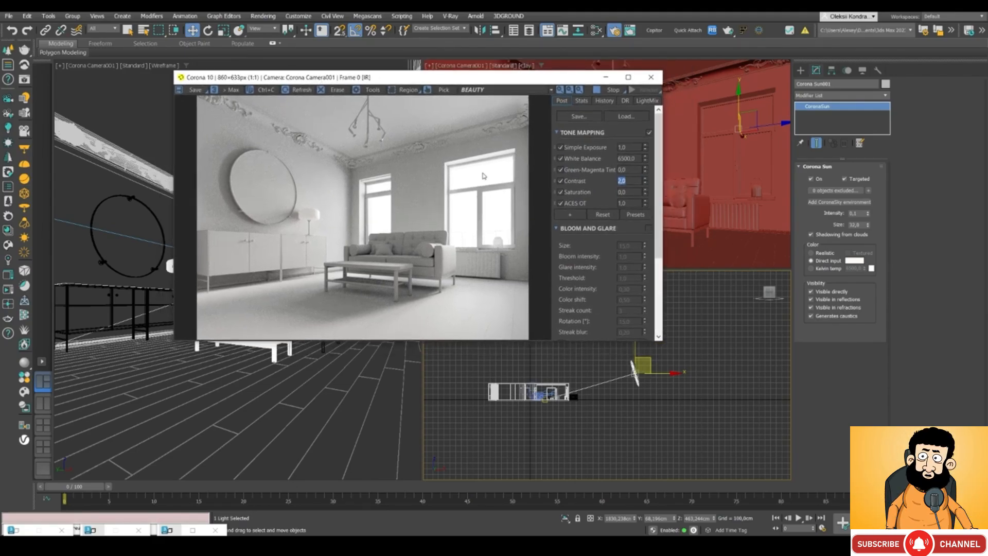
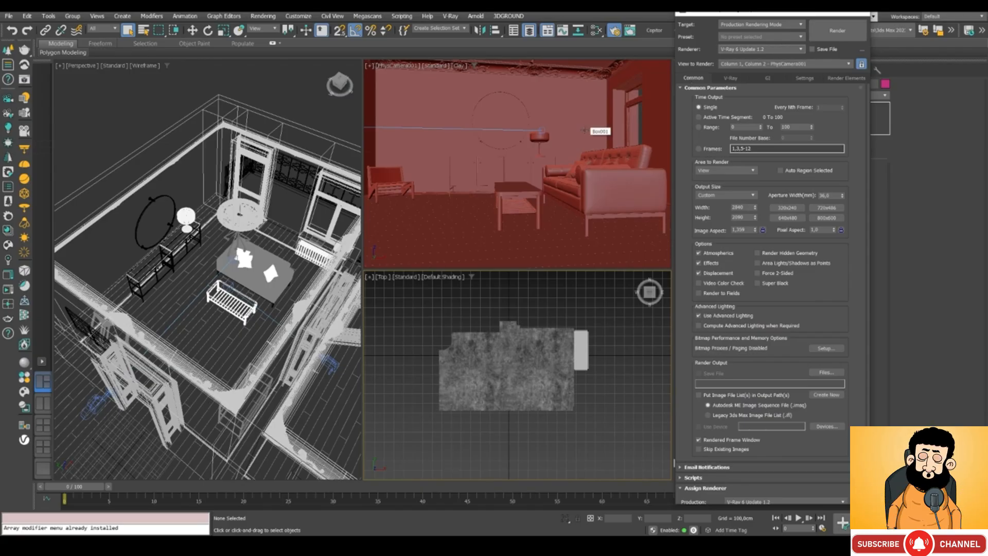
- Switch to the V-Ray scene, place a Dome-type VRayLight outside the building in a top view, and show its parameters
{"action": "mouse_move", "coordinate": [740, 14]}
{"action": "left_mouse_down"}
{"action": "mouse_move", "coordinate": [769, 12]}
{"action": "mouse_move", "coordinate": [742, 13]}
{"action": "left_mouse_up"}
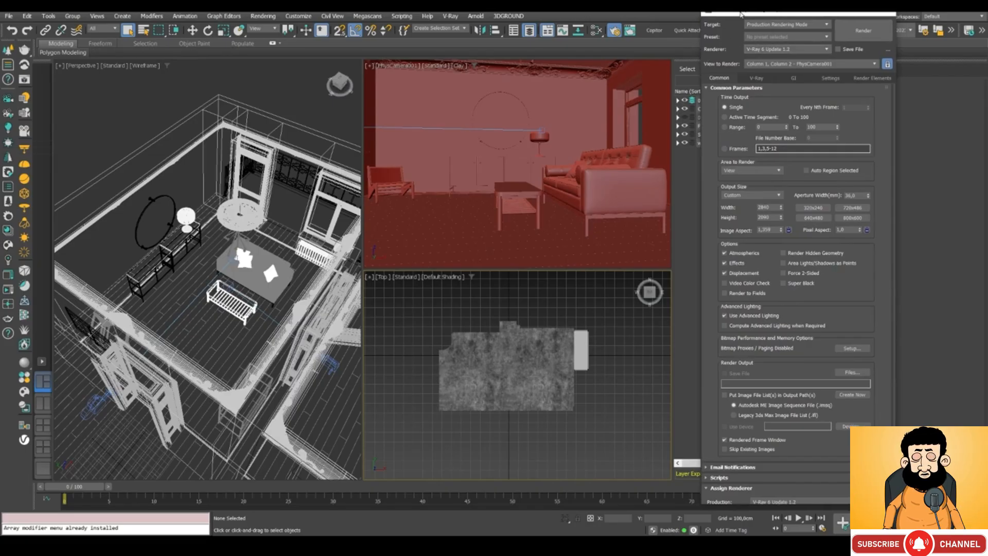
{"action": "left_click", "coordinate": [142, 126]}
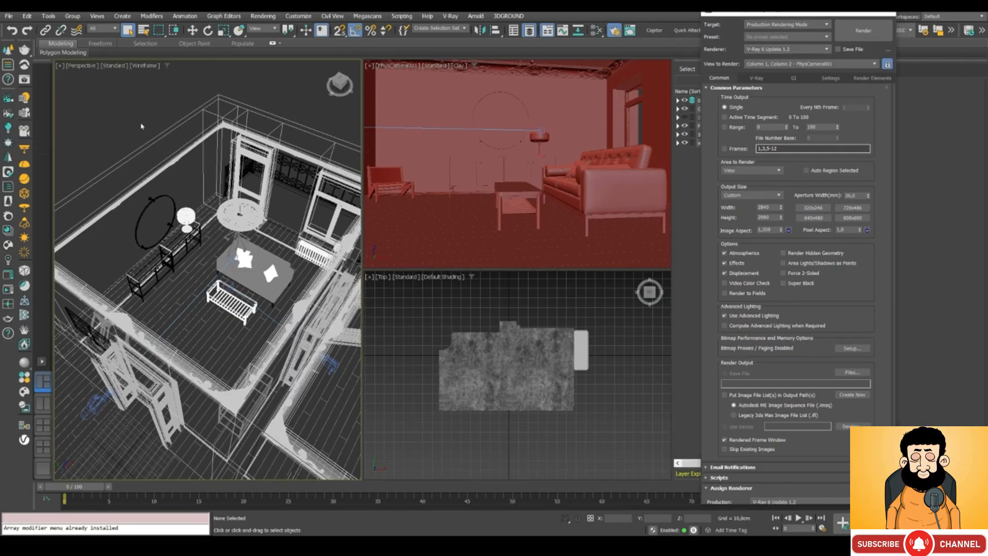
{"action": "key", "text": "t"}
{"action": "scroll", "coordinate": [249, 171], "scroll_direction": "down", "scroll_amount": 4}
{"action": "scroll", "coordinate": [252, 297], "scroll_direction": "down", "scroll_amount": 5}
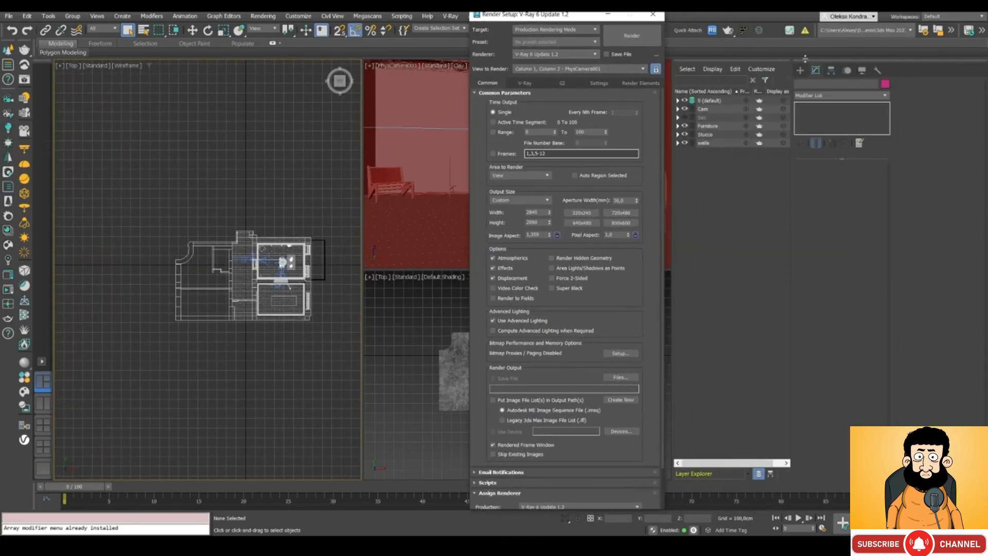
{"action": "left_click", "coordinate": [800, 70]}
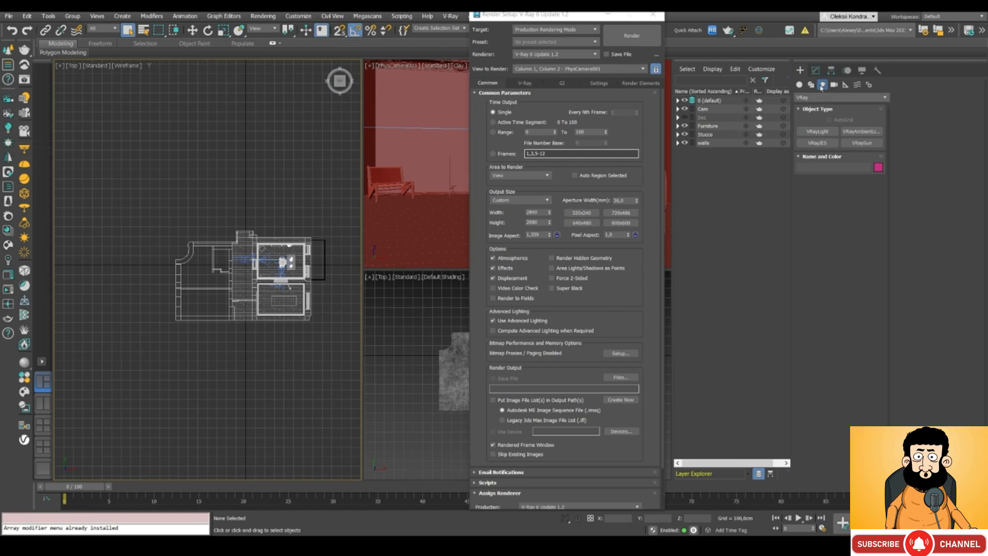
{"action": "left_click", "coordinate": [819, 132]}
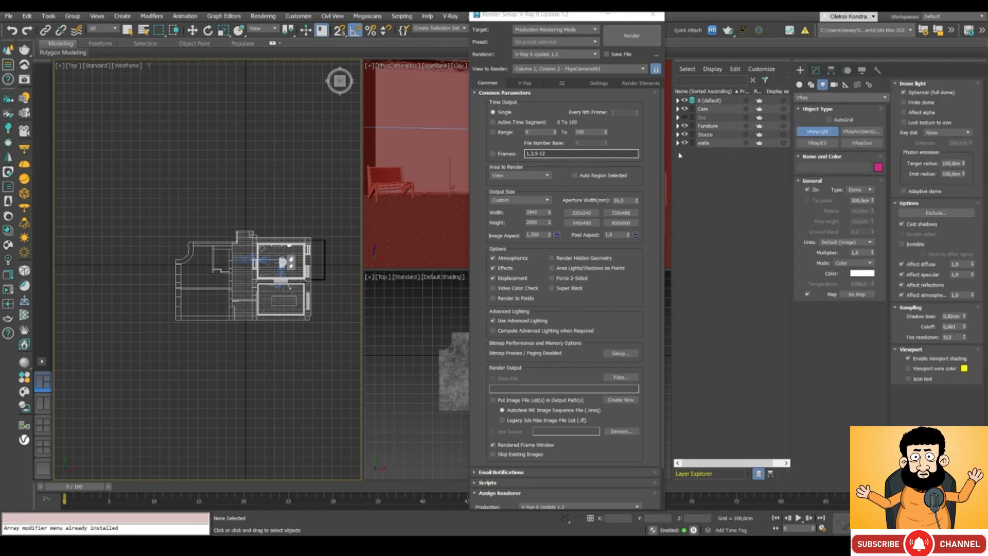
{"action": "left_click", "coordinate": [197, 180]}
{"action": "right_click", "coordinate": [184, 159]}
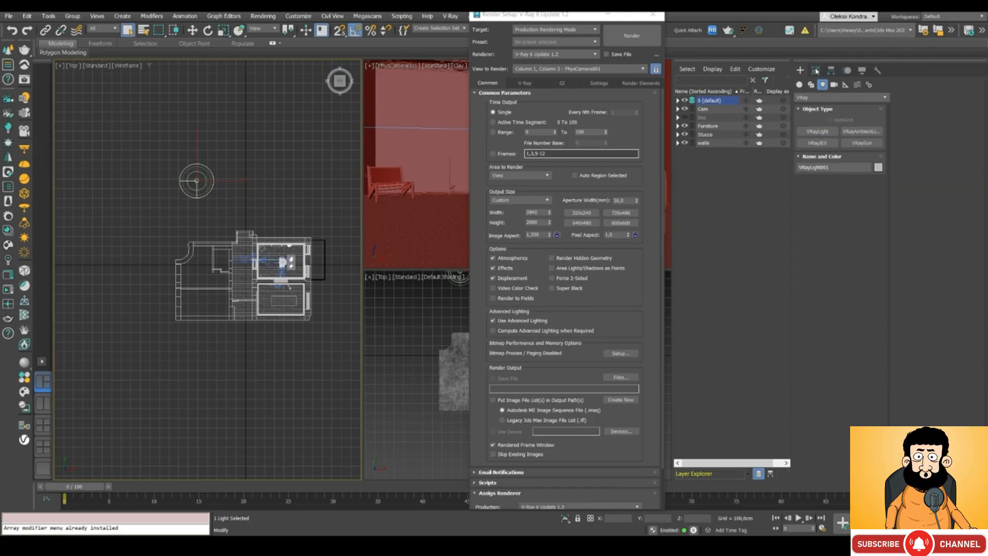
{"action": "left_click", "coordinate": [816, 70]}
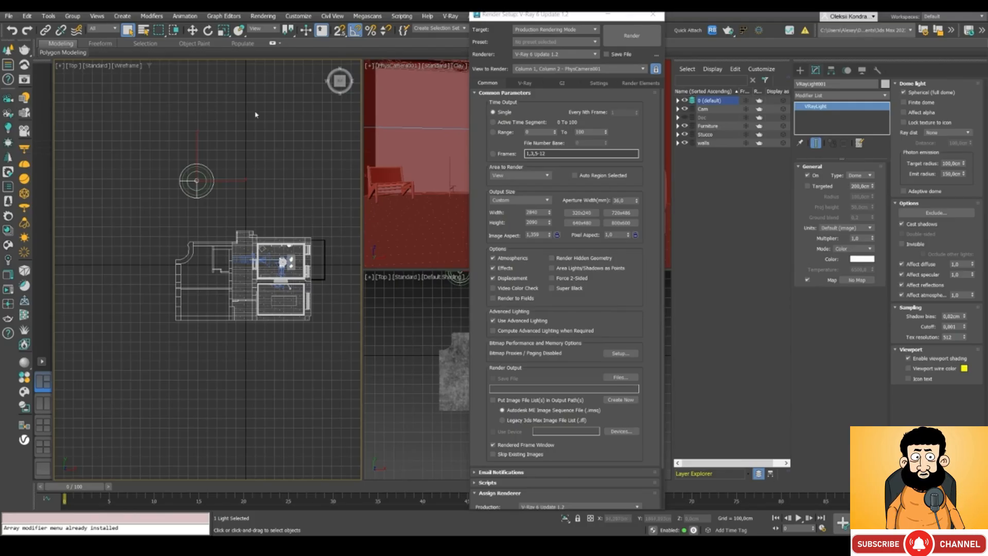
- Select the physical camera of the camera view to check its exposure settings
{"action": "left_click_drag", "start_coordinate": [522, 19], "coordinate": [557, 19]}
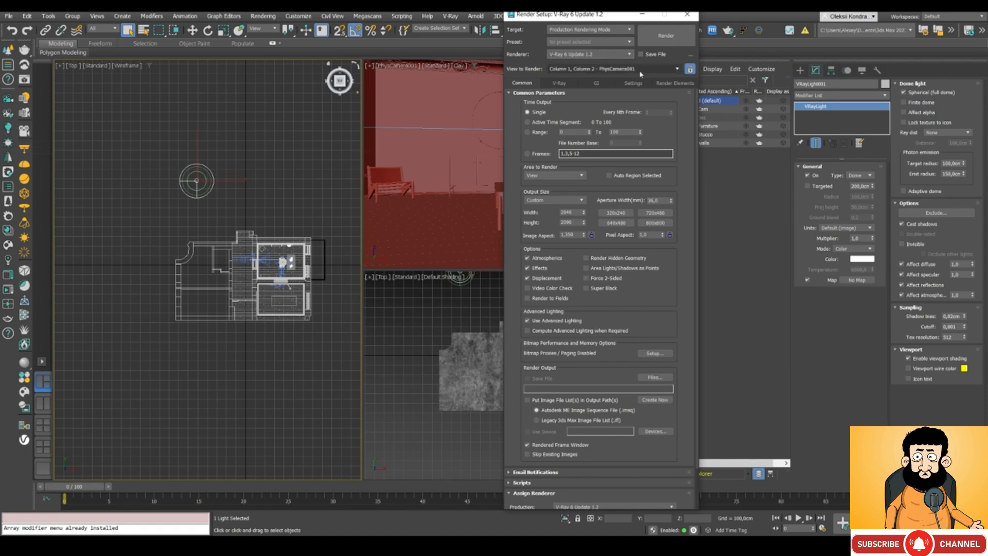
{"action": "left_click", "coordinate": [394, 66]}
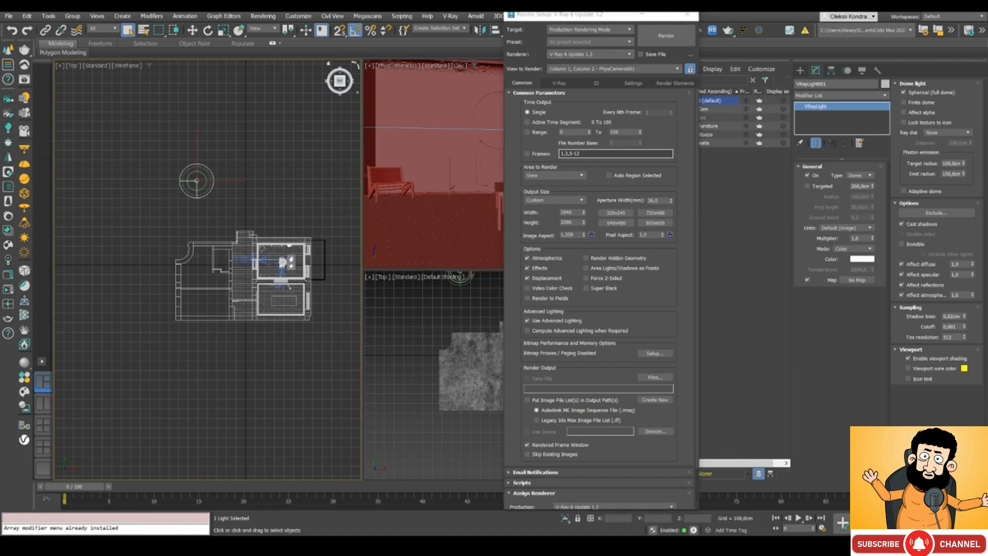
{"action": "left_click", "coordinate": [407, 238]}
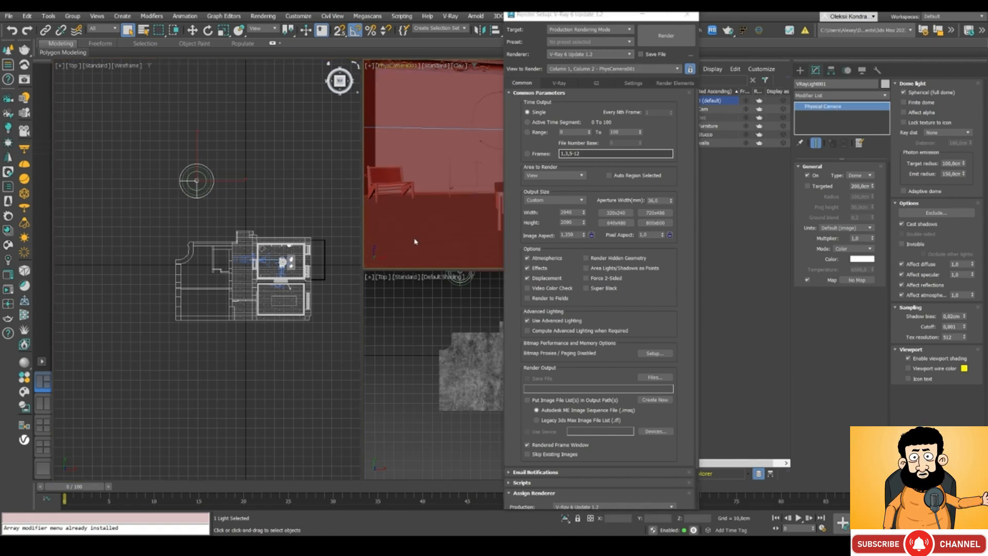
{"action": "left_click_drag", "start_coordinate": [569, 16], "coordinate": [613, 9]}
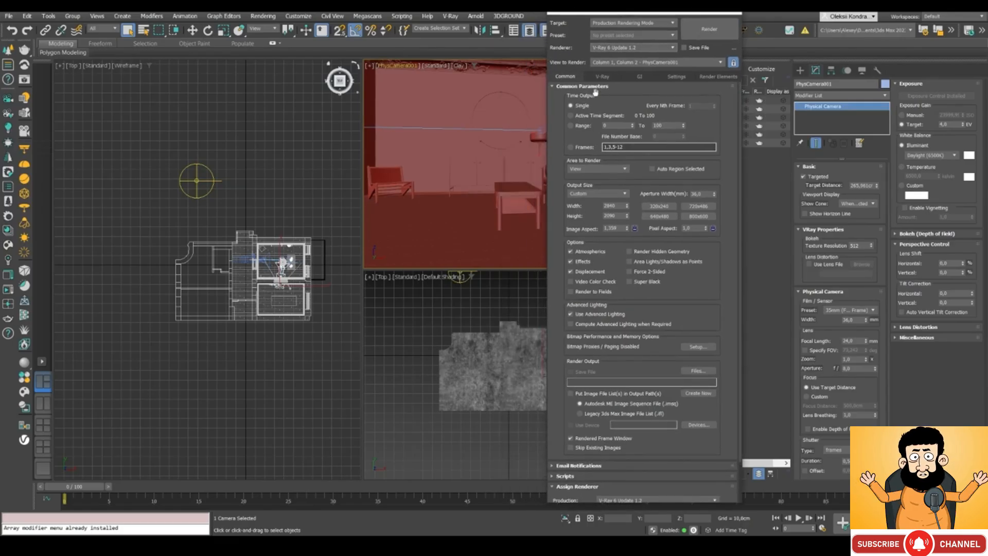
- Show the V-Ray Frame Buffer and start an interactive render of the physical camera view
{"action": "left_click", "coordinate": [603, 77]}
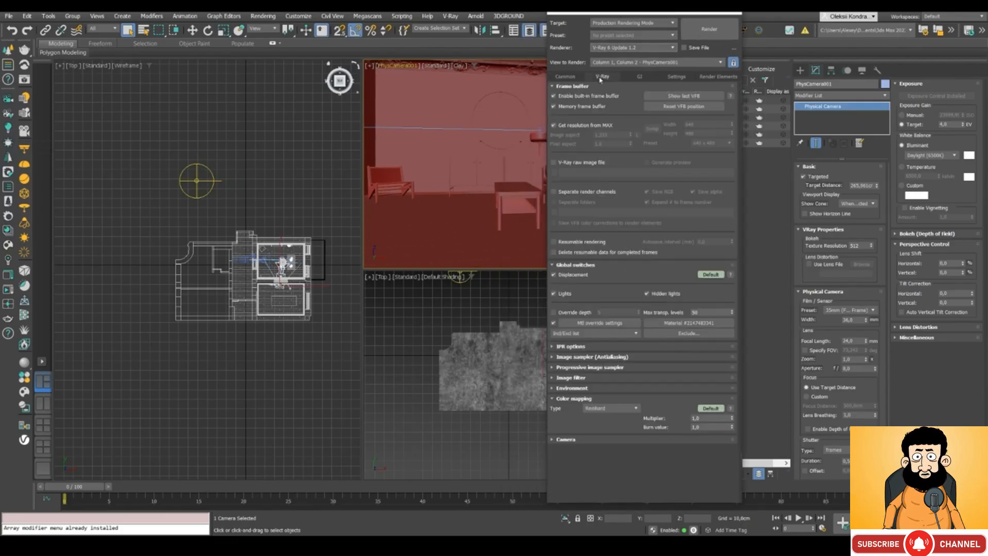
{"action": "left_click", "coordinate": [684, 95]}
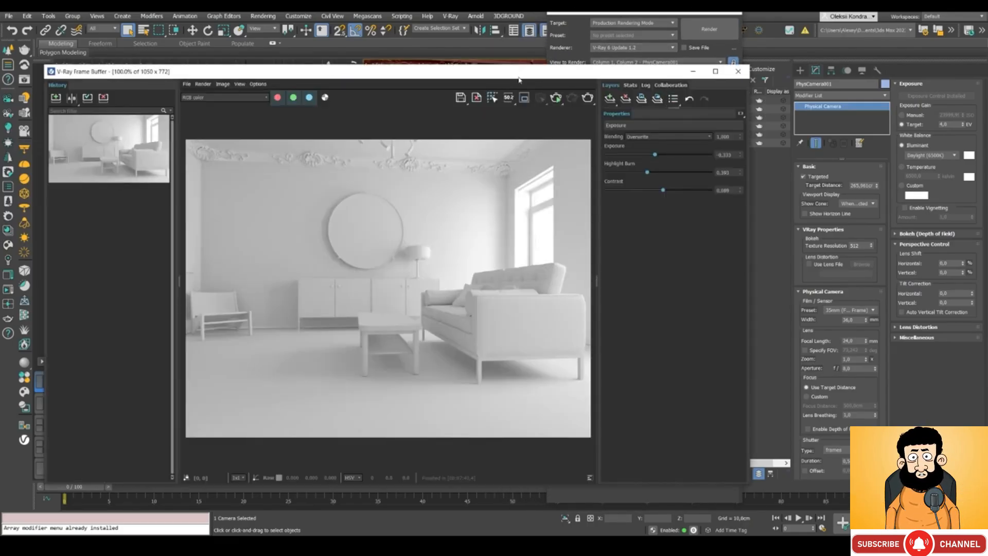
{"action": "left_click_drag", "start_coordinate": [519, 78], "coordinate": [645, 84]}
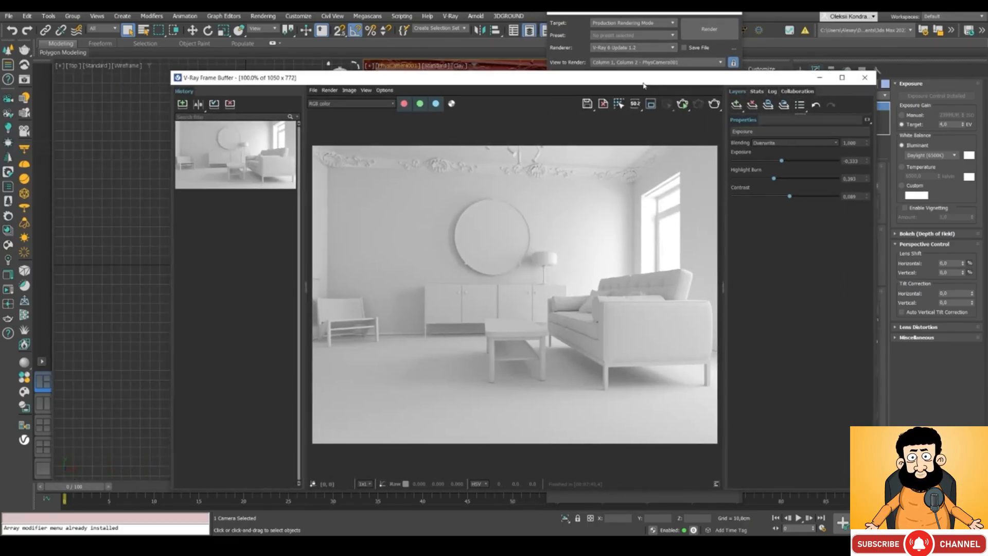
{"action": "left_click", "coordinate": [683, 104]}
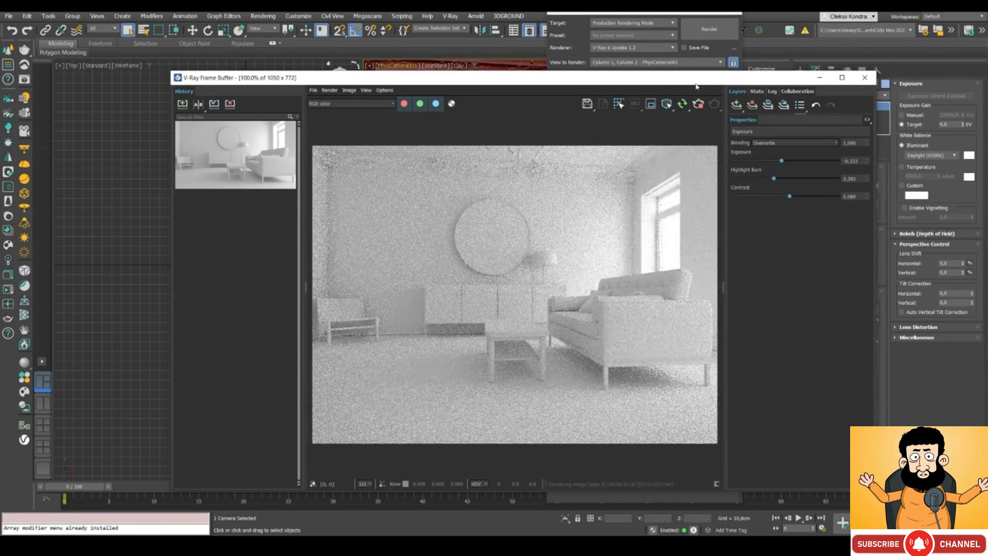
{"action": "left_click_drag", "start_coordinate": [645, 81], "coordinate": [690, 101]}
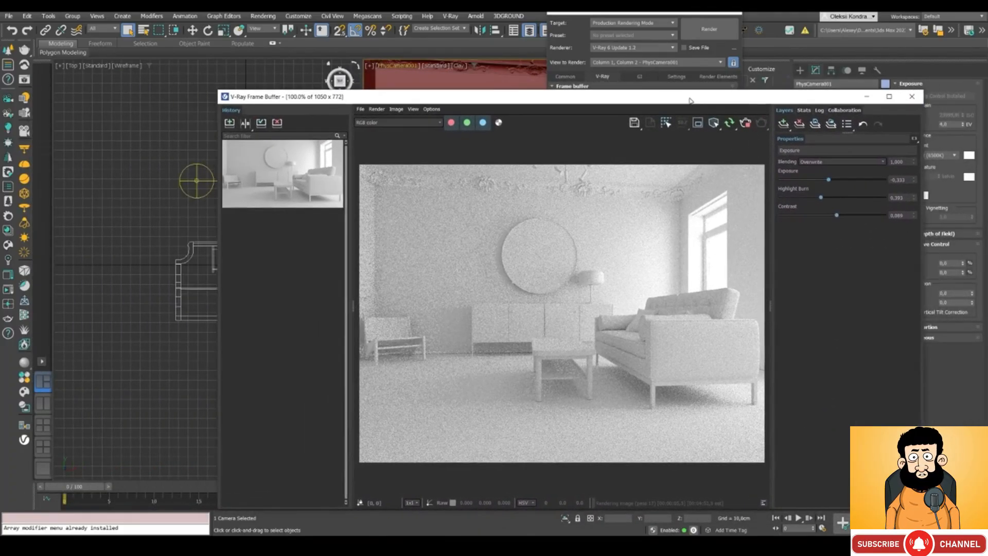
- Turn the V-Ray dome light off and back on to check its effect in the interactive render, and close Render Setup
{"action": "left_click", "coordinate": [195, 180]}
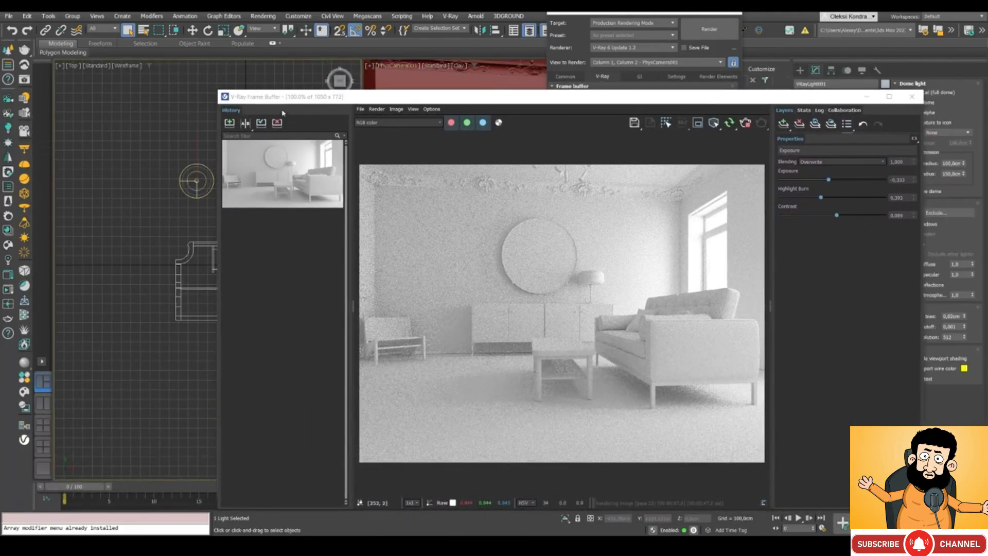
{"action": "left_click_drag", "start_coordinate": [308, 100], "coordinate": [180, 90]}
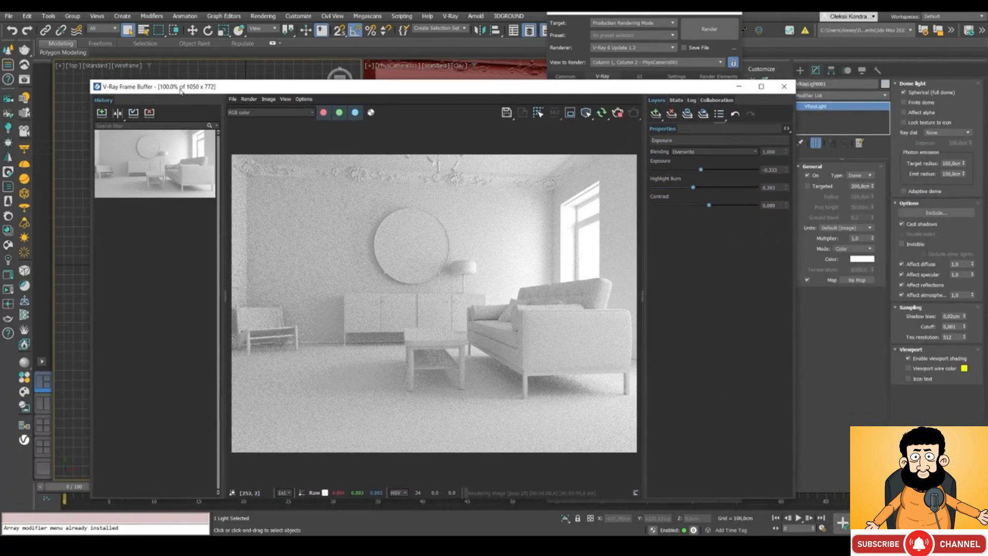
{"action": "left_click", "coordinate": [808, 176]}
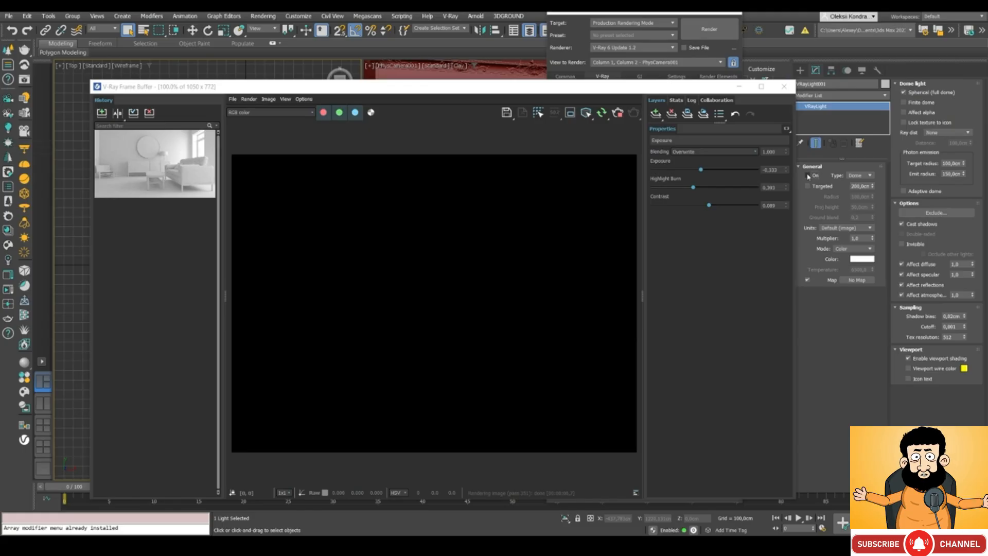
{"action": "left_click", "coordinate": [808, 175]}
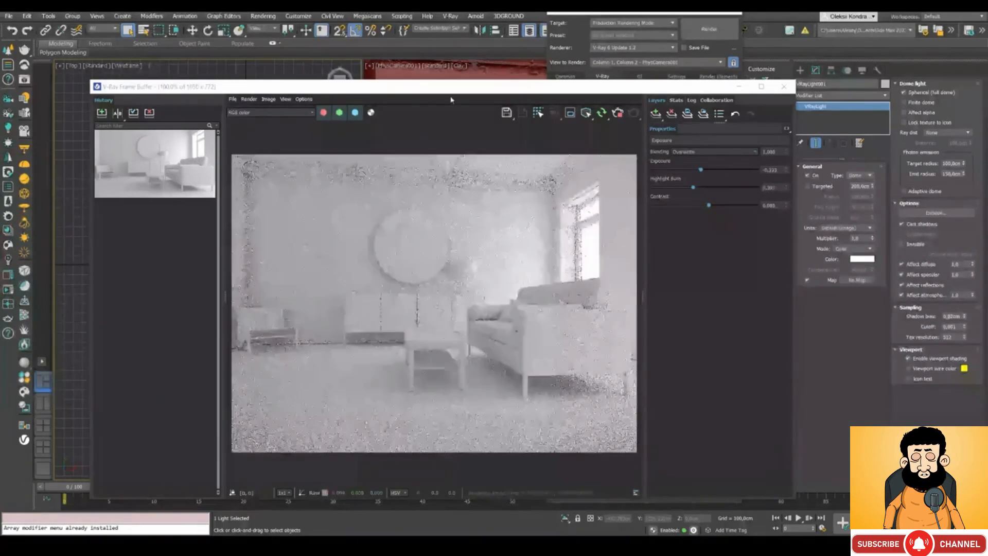
{"action": "left_click_drag", "start_coordinate": [460, 96], "coordinate": [455, 119]}
{"action": "left_click", "coordinate": [676, 14]}
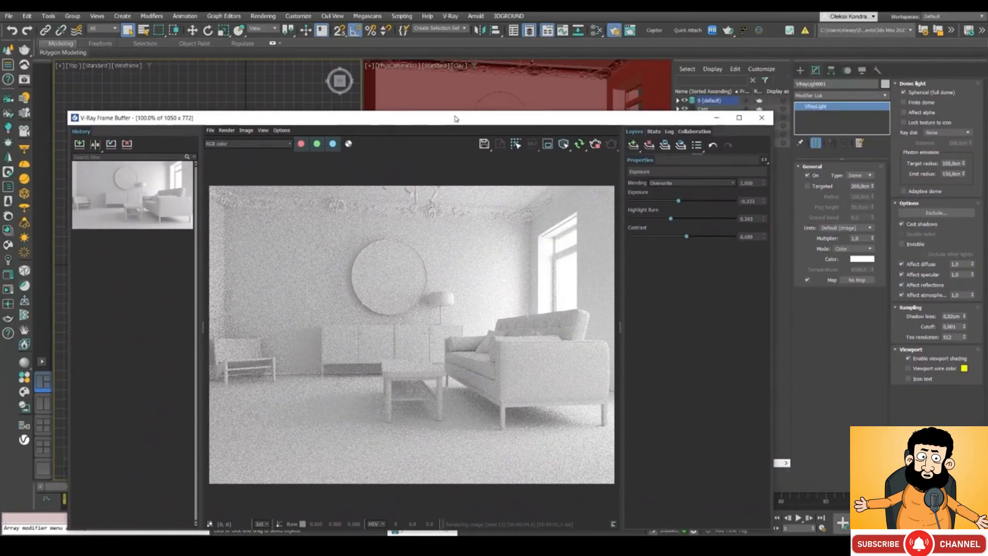
- Try an exposure target of 3 EV on the physical camera, then set it to 6 EV
{"action": "left_click", "coordinate": [393, 66]}
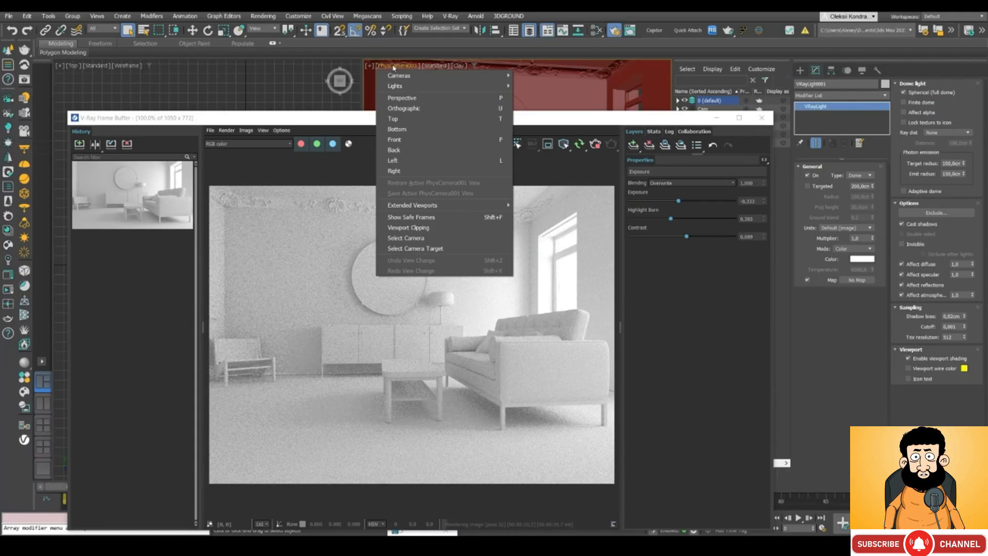
{"action": "left_click", "coordinate": [406, 238]}
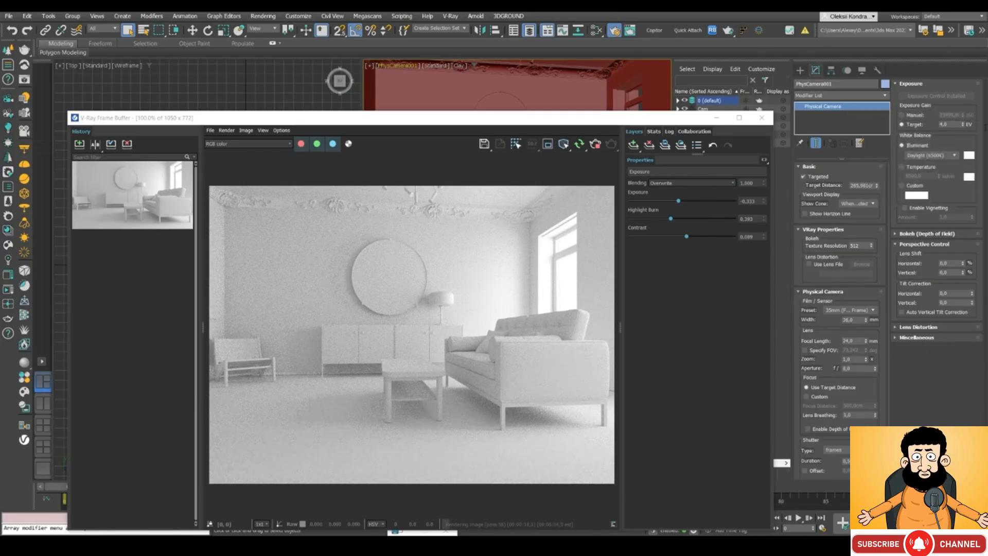
{"action": "double_click", "coordinate": [942, 124]}
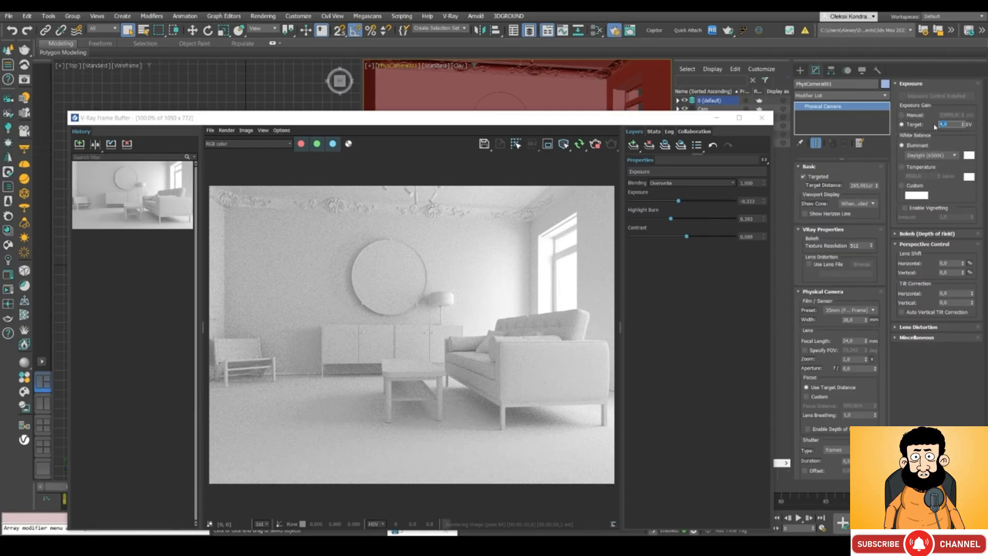
{"action": "type", "text": "3"}
{"action": "key", "text": "Return"}
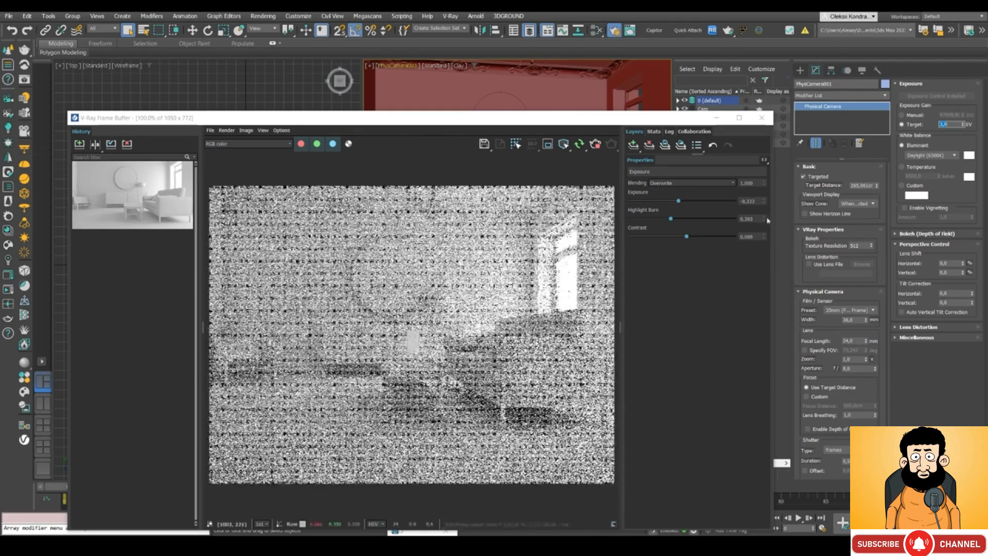
{"action": "type", "text": "6"}
{"action": "key", "text": "Return"}
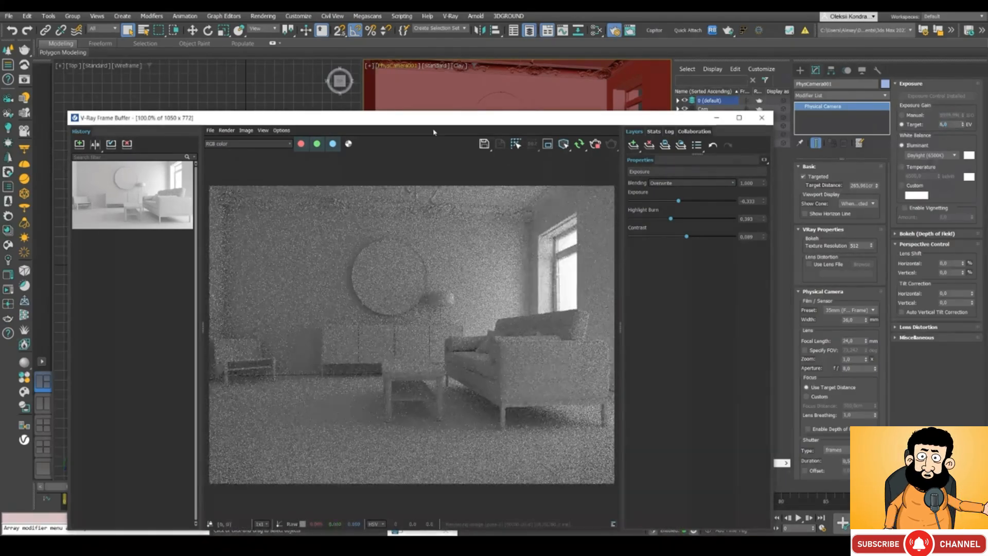
- Delete the Exposure correction layer from the V-Ray Frame Buffer and collapse the layer list again
{"action": "left_click_drag", "start_coordinate": [418, 117], "coordinate": [479, 102]}
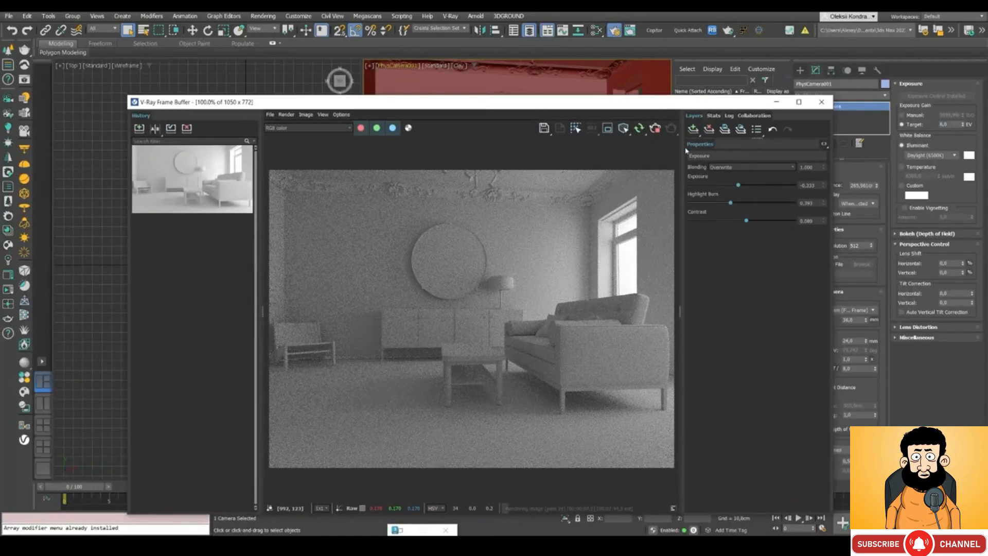
{"action": "left_click_drag", "start_coordinate": [756, 137], "coordinate": [740, 252]}
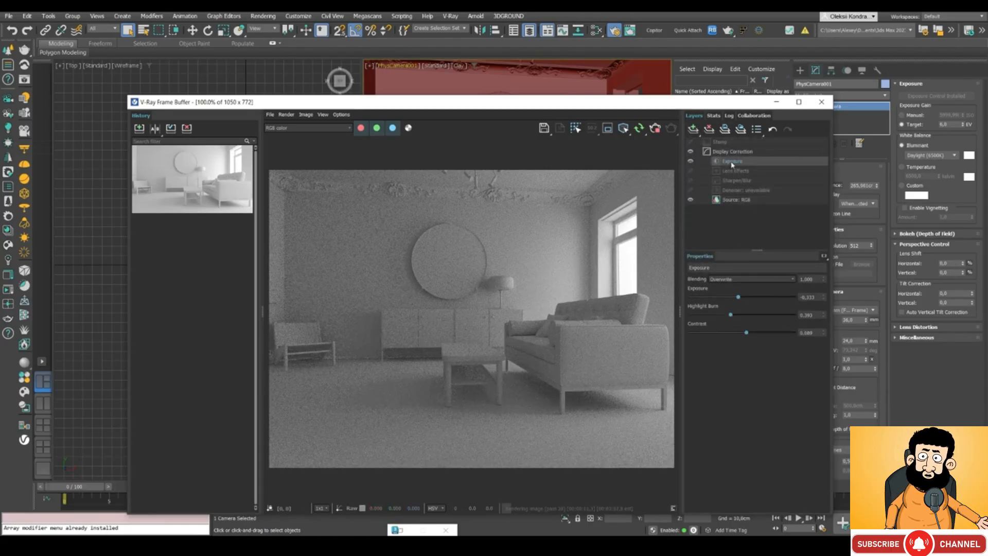
{"action": "key", "text": "Delete"}
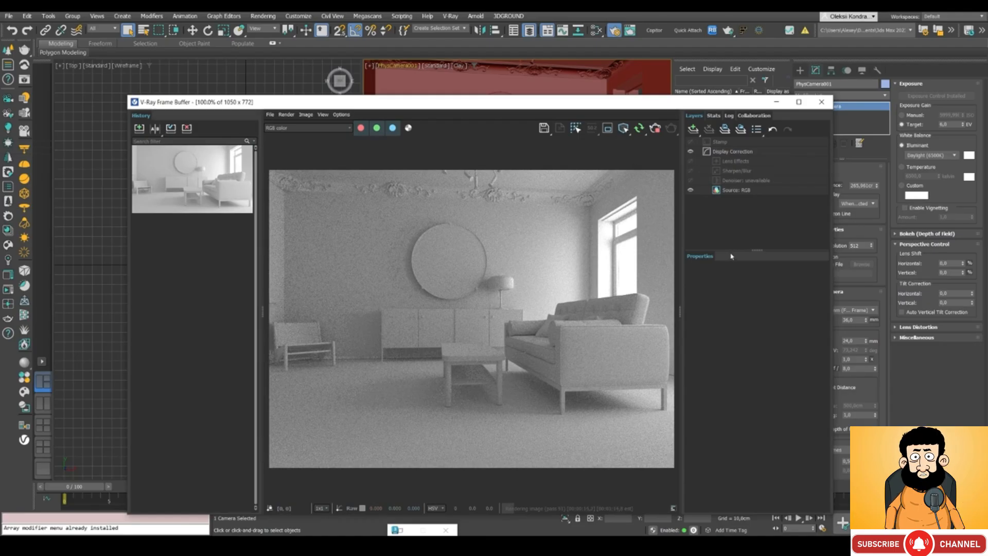
{"action": "left_click_drag", "start_coordinate": [758, 250], "coordinate": [757, 145]}
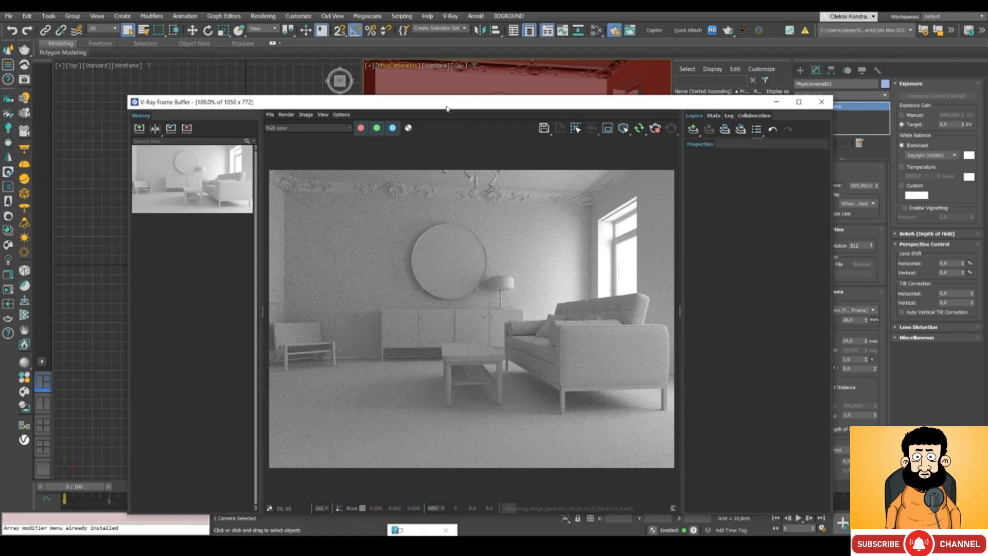
- Create a VRaySun beside the house in the Top view, aimed at the living room, and decline the automatic VRaySky environment map
{"action": "left_click_drag", "start_coordinate": [447, 109], "coordinate": [398, 261]}
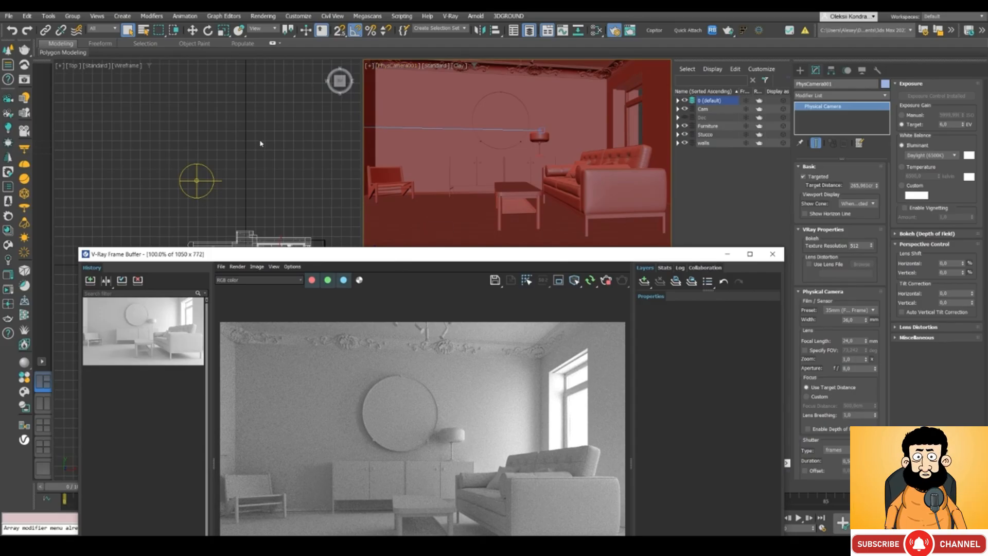
{"action": "scroll", "coordinate": [261, 143], "scroll_direction": "down", "scroll_amount": 3}
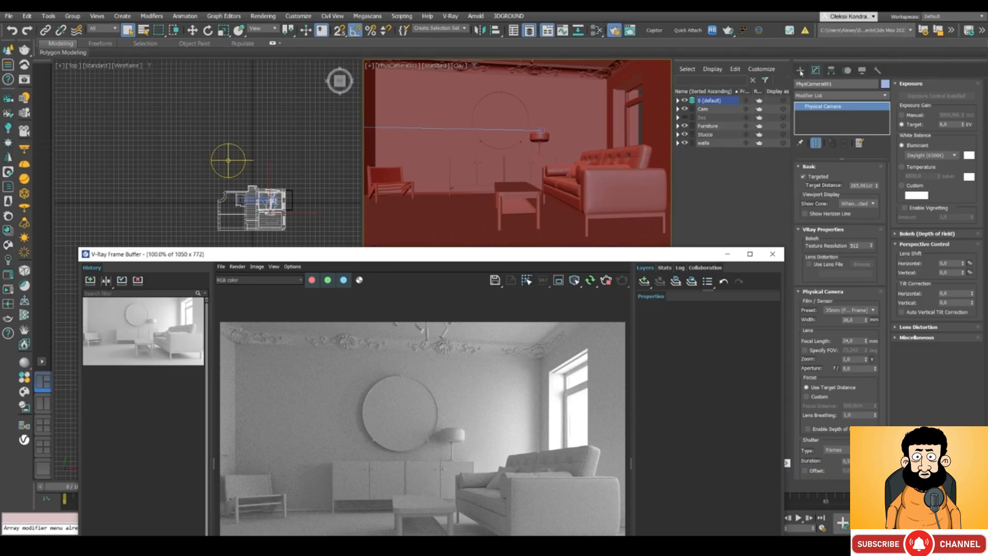
{"action": "left_click", "coordinate": [801, 71]}
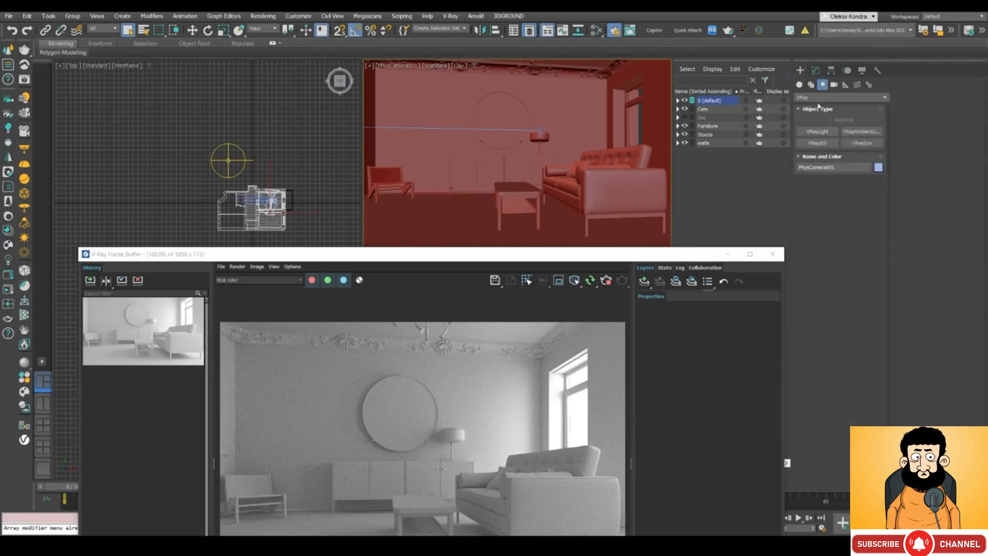
{"action": "left_click", "coordinate": [863, 143]}
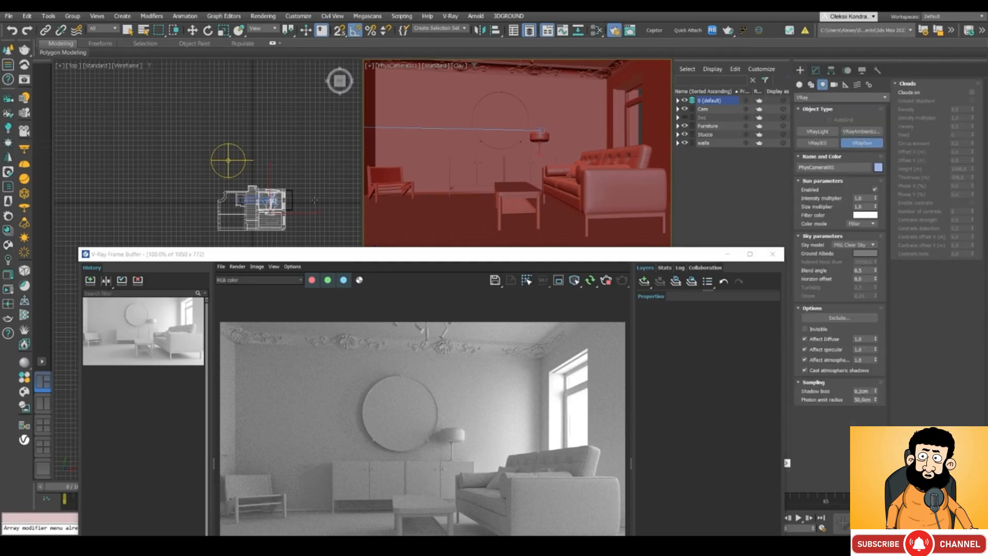
{"action": "left_click_drag", "start_coordinate": [348, 232], "coordinate": [287, 206]}
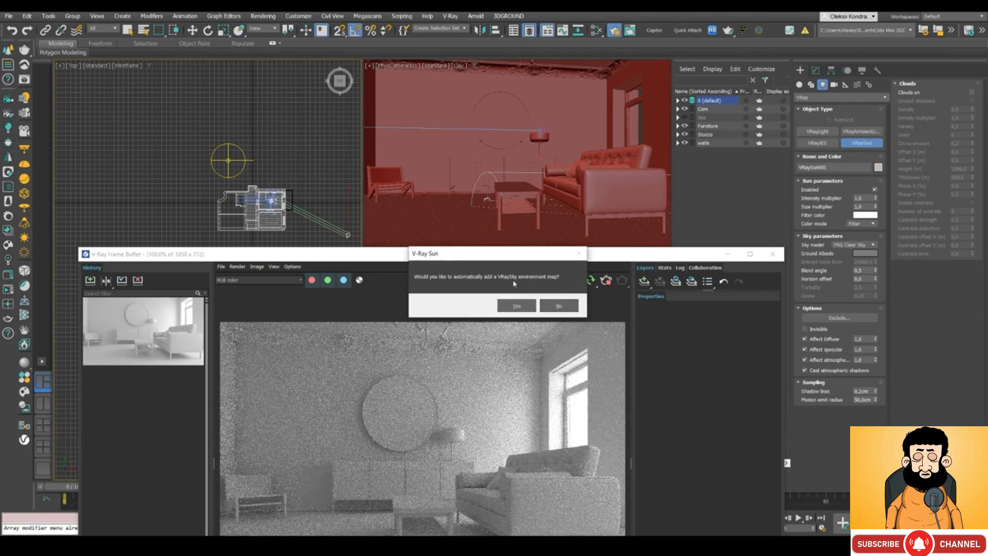
{"action": "left_click", "coordinate": [556, 308]}
{"action": "right_click", "coordinate": [294, 177]}
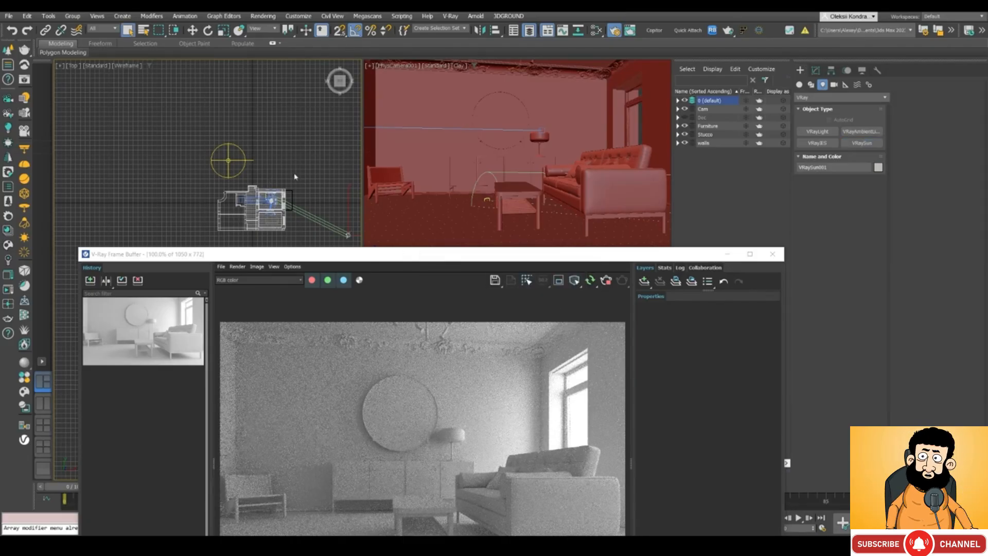
- Raise the VRaySun above the house in the Front view and move it slightly closer, so it shines down into the room
{"action": "key", "text": "f"}
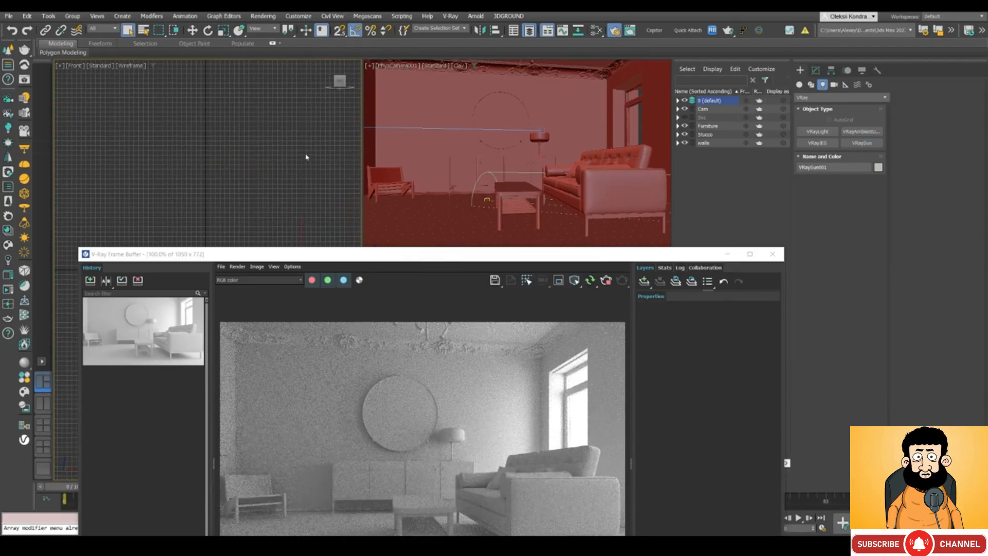
{"action": "middle_click_drag", "start_coordinate": [306, 164], "coordinate": [310, 180]}
{"action": "key", "text": "w"}
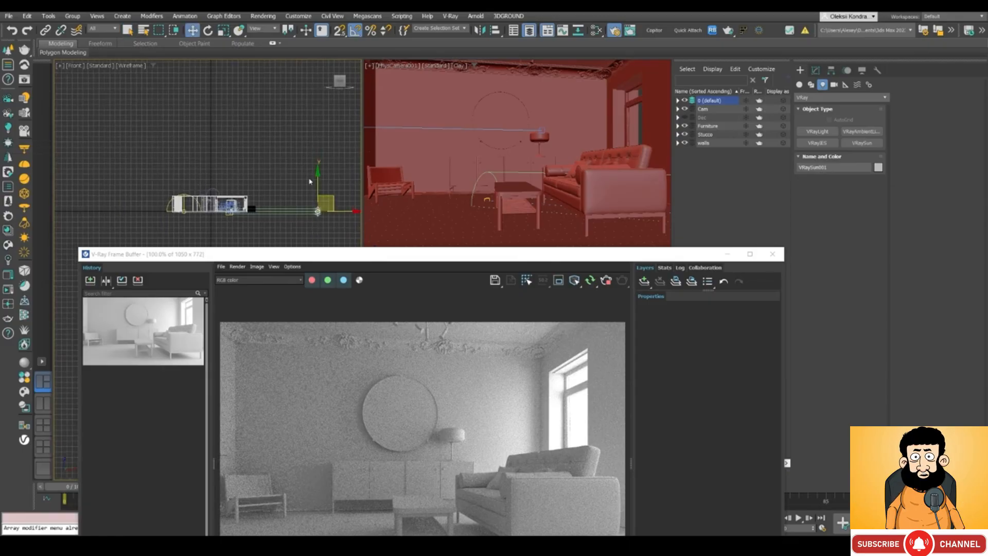
{"action": "left_click_drag", "start_coordinate": [331, 202], "coordinate": [313, 160]}
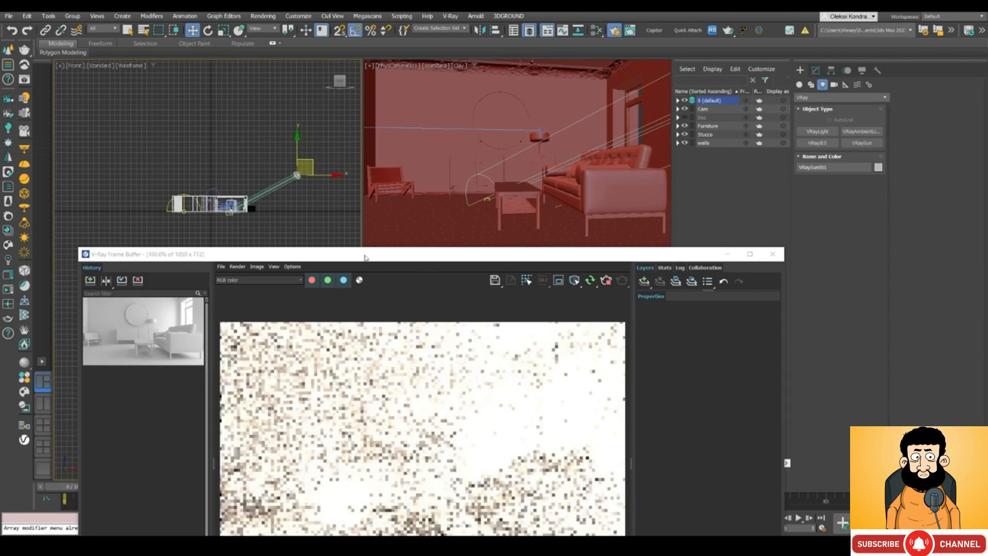
{"action": "left_click_drag", "start_coordinate": [366, 254], "coordinate": [384, 99]}
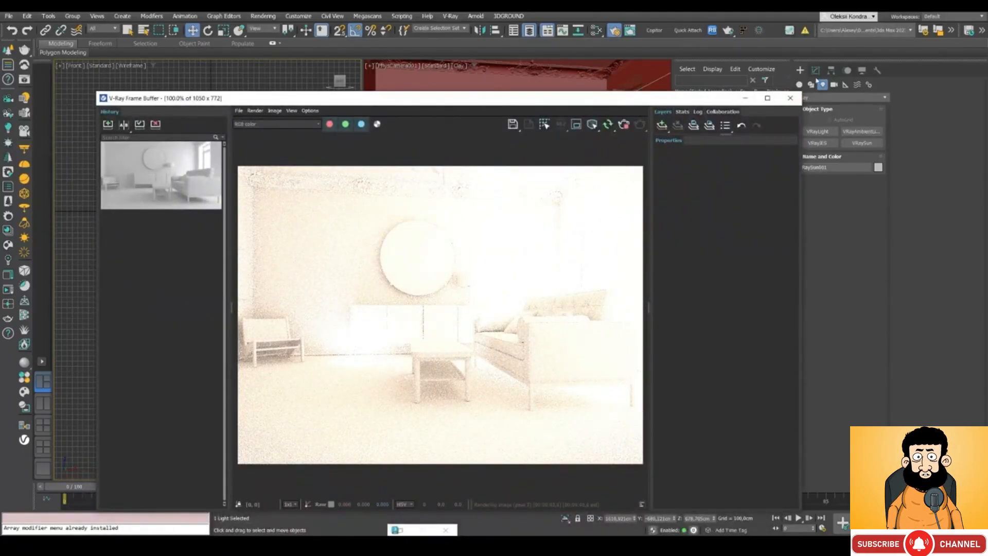
- Disable the VRaySun in its sun parameters and check the interactive render without it
{"action": "left_click", "coordinate": [831, 71]}
{"action": "left_click_drag", "start_coordinate": [635, 100], "coordinate": [601, 91]}
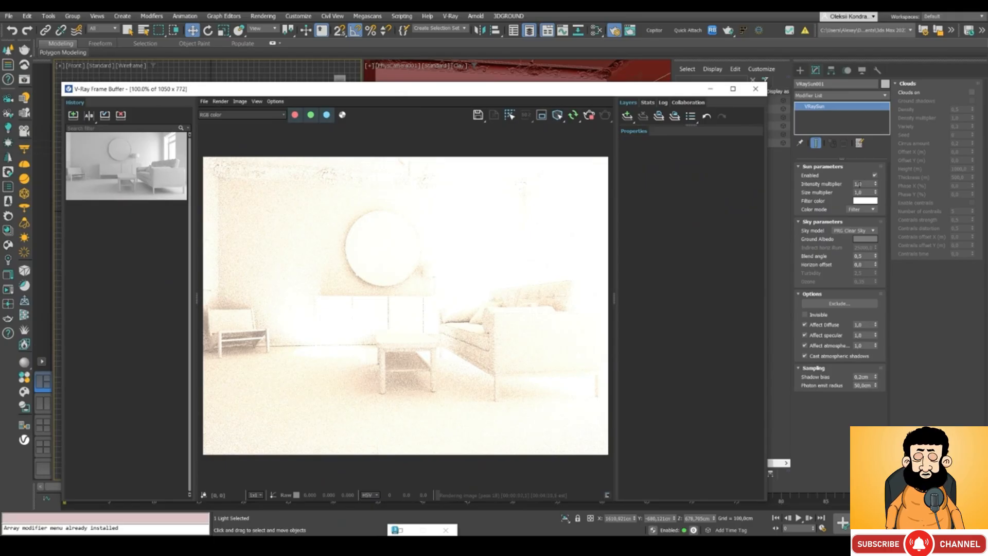
{"action": "left_click", "coordinate": [876, 175]}
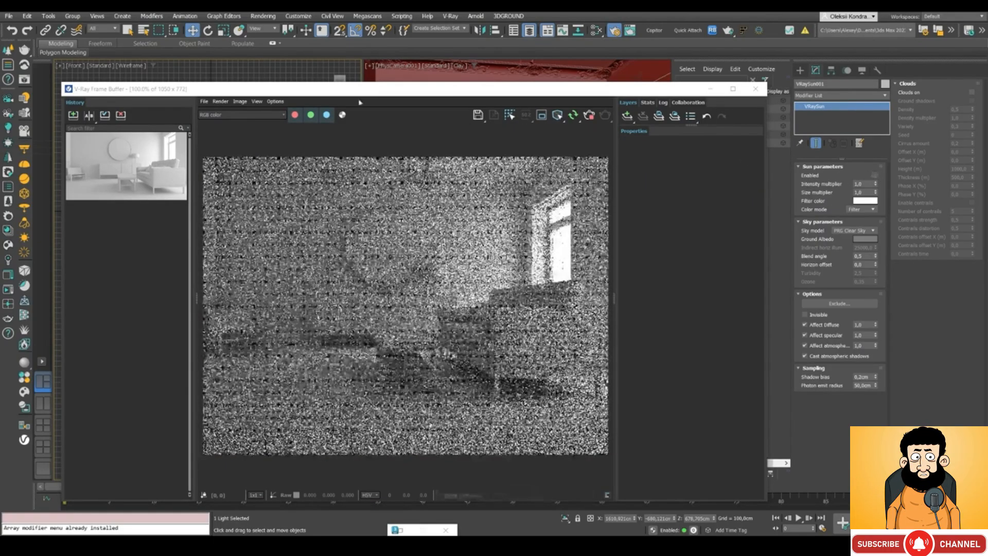
{"action": "left_click_drag", "start_coordinate": [354, 90], "coordinate": [581, 224]}
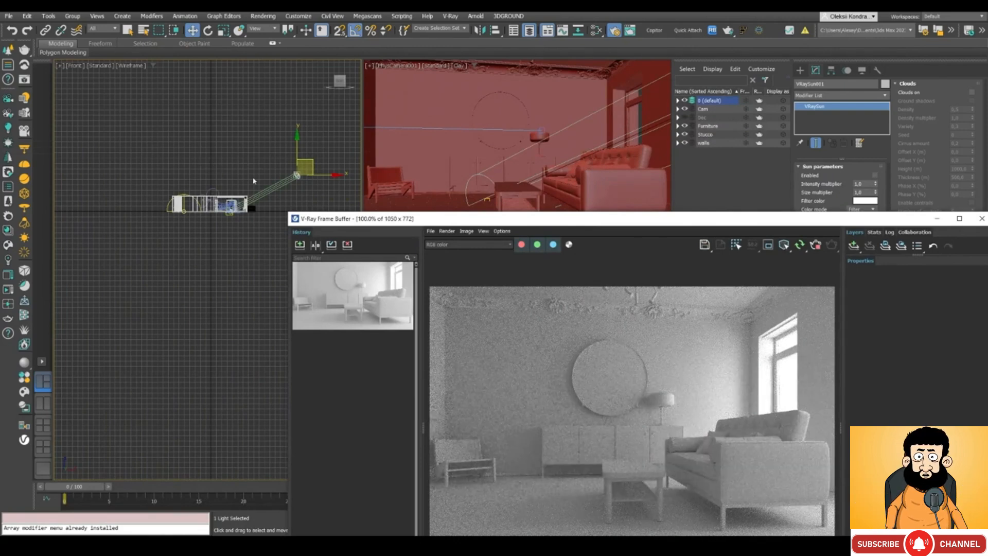
- Add a VRaySky map to the Slate Material Editor above the existing material node
{"action": "left_click_drag", "start_coordinate": [397, 220], "coordinate": [322, 198]}
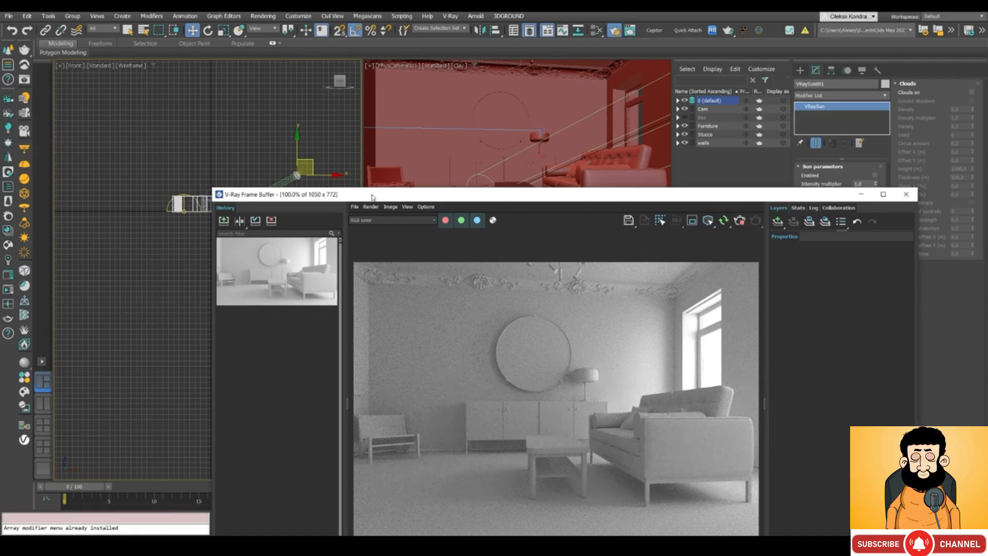
{"action": "left_click_drag", "start_coordinate": [372, 197], "coordinate": [340, 303]}
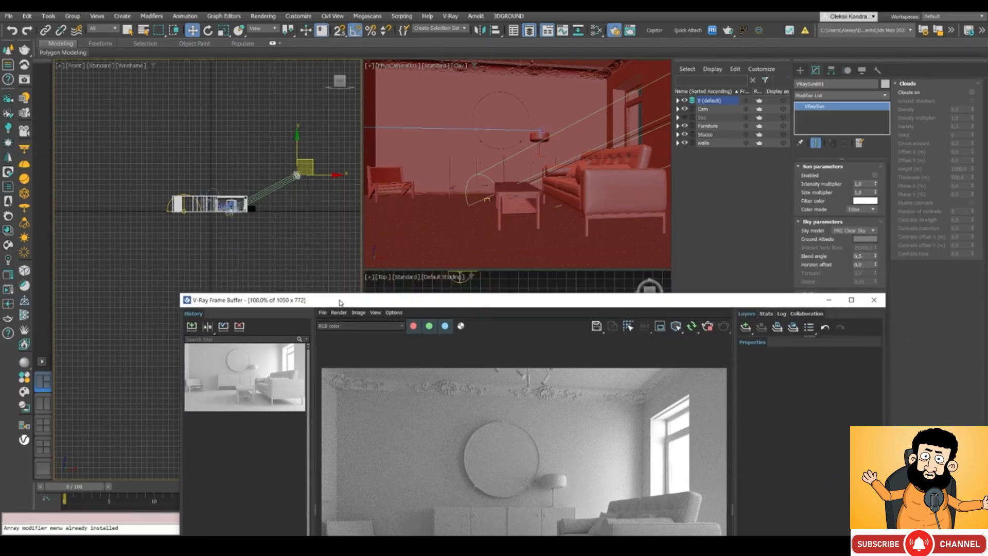
{"action": "left_click", "coordinate": [596, 31]}
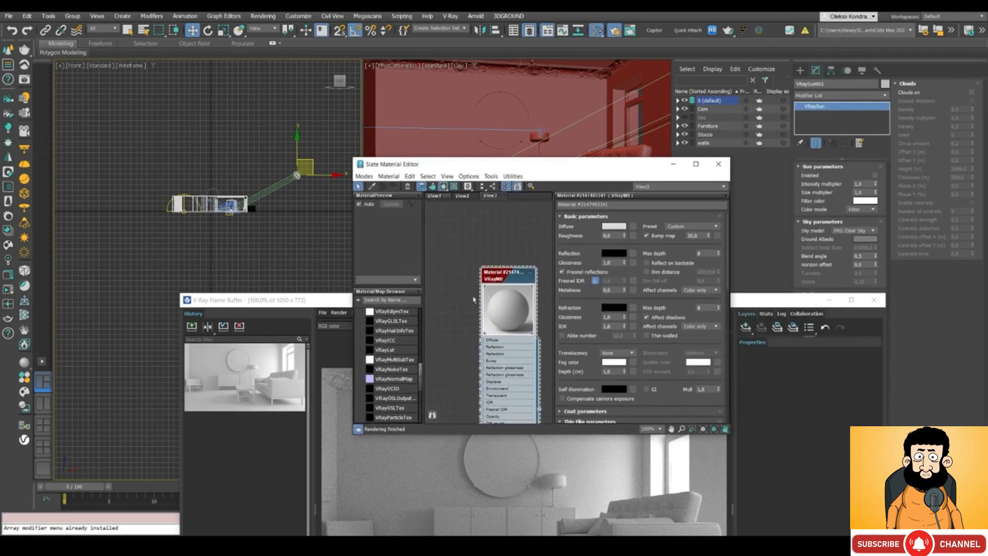
{"action": "left_click_drag", "start_coordinate": [422, 365], "coordinate": [466, 365]}
{"action": "scroll", "coordinate": [411, 366], "scroll_direction": "down", "scroll_amount": 2}
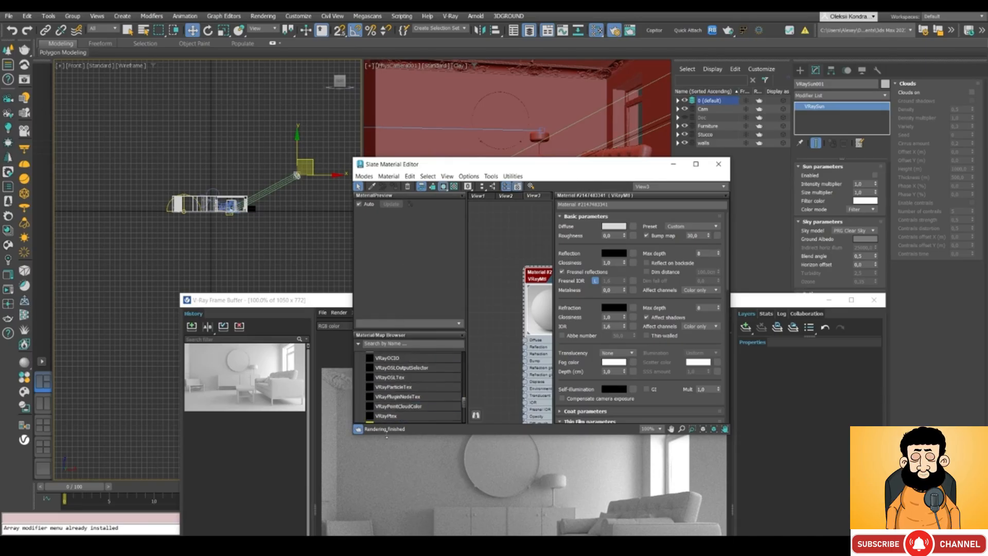
{"action": "left_click_drag", "start_coordinate": [388, 509], "coordinate": [387, 527]}
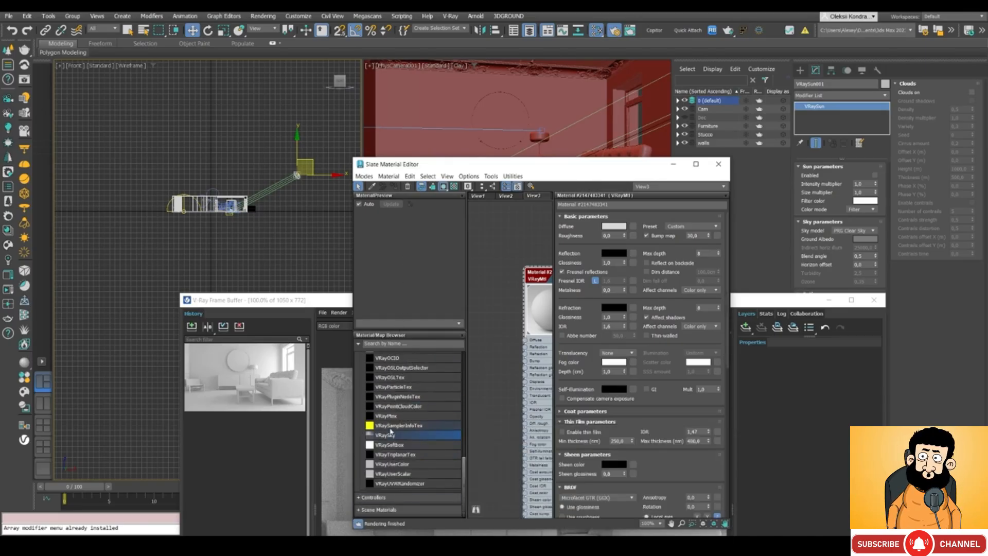
{"action": "left_click_drag", "start_coordinate": [487, 303], "coordinate": [506, 225]}
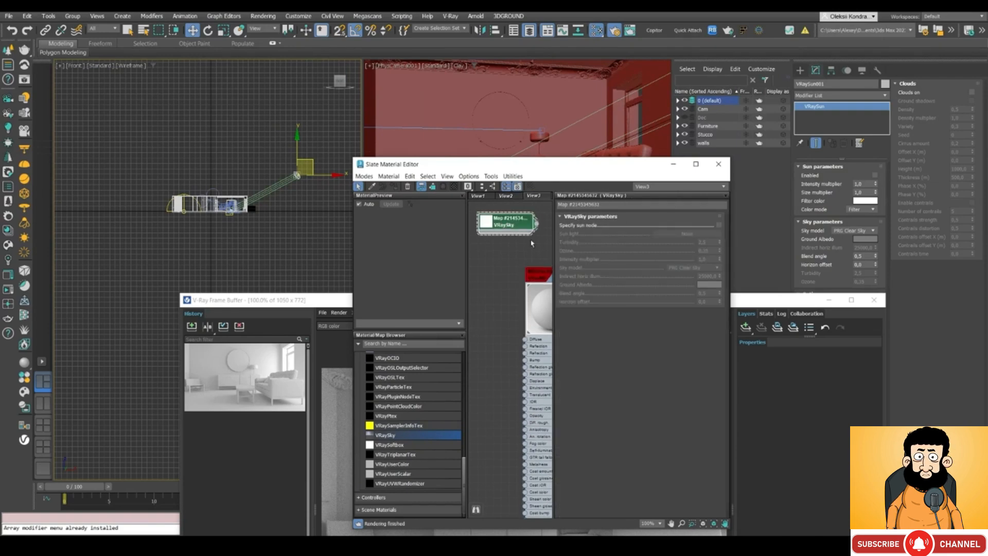
{"action": "left_click_drag", "start_coordinate": [507, 165], "coordinate": [410, 184]}
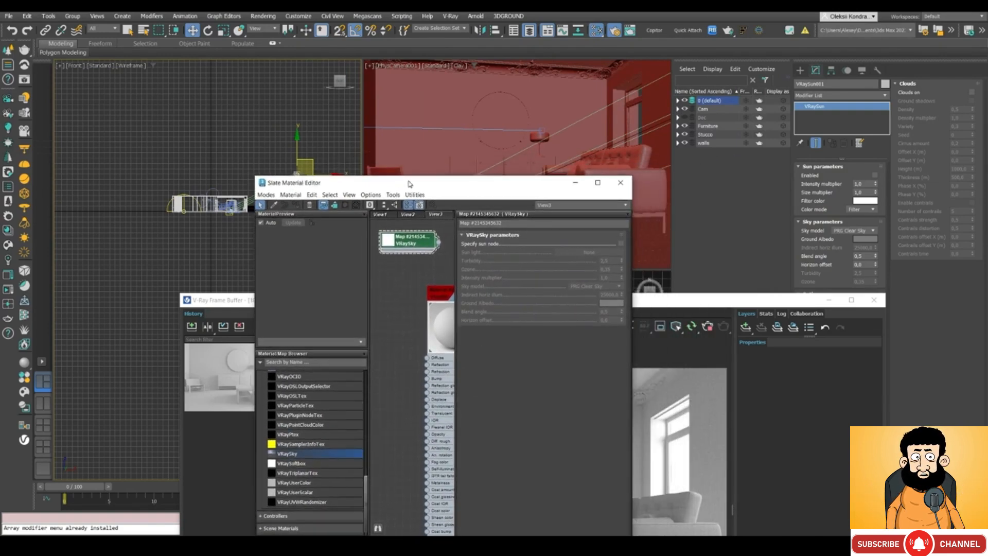
- Enable Specify sun node on the VRaySky map and assign VRaySun001 as its sun light
{"action": "left_click", "coordinate": [622, 244]}
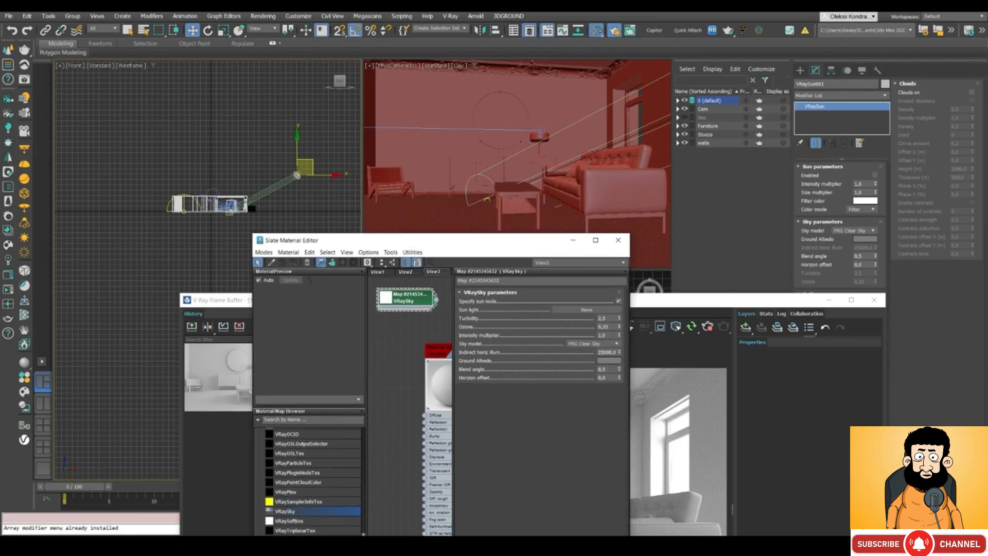
{"action": "left_click", "coordinate": [580, 309]}
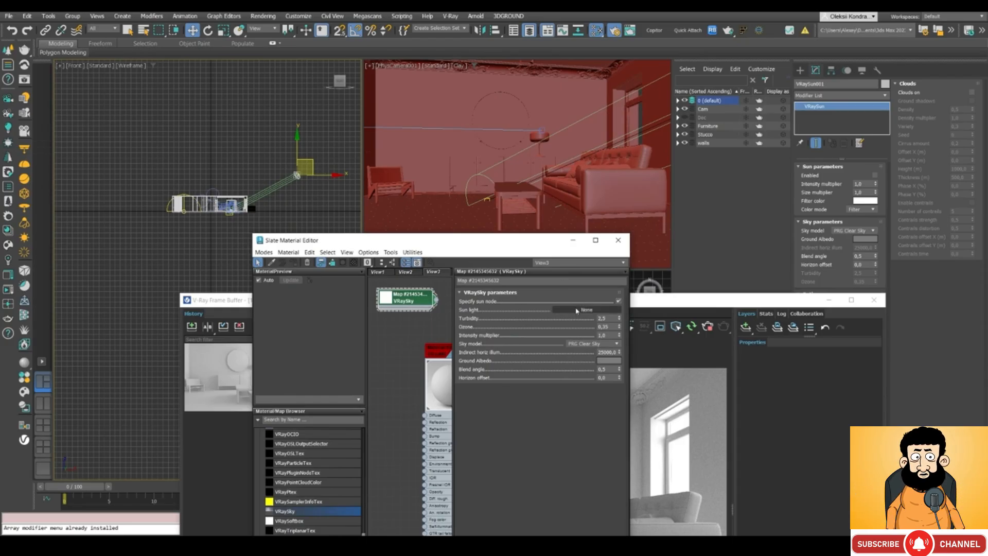
{"action": "left_click", "coordinate": [297, 175]}
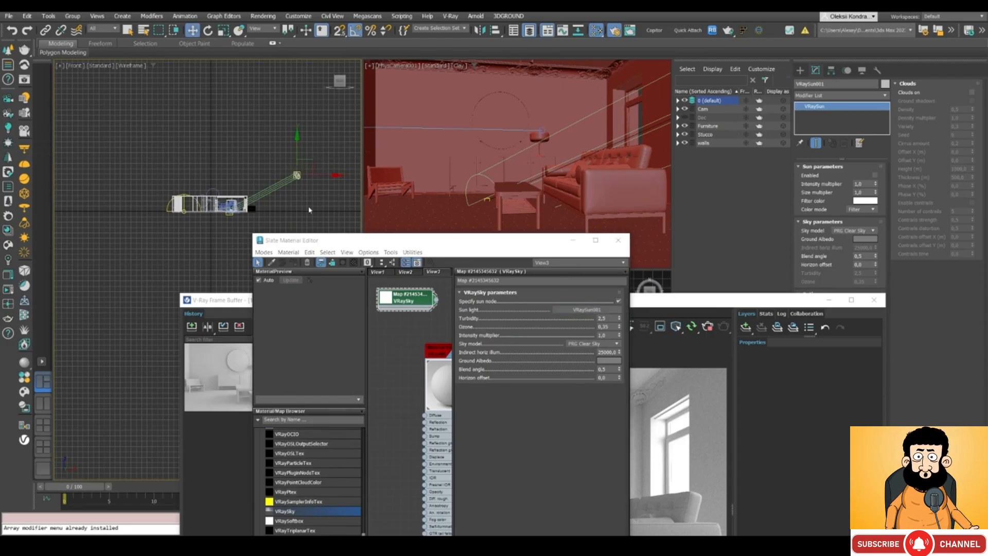
{"action": "left_click_drag", "start_coordinate": [334, 243], "coordinate": [407, 140]}
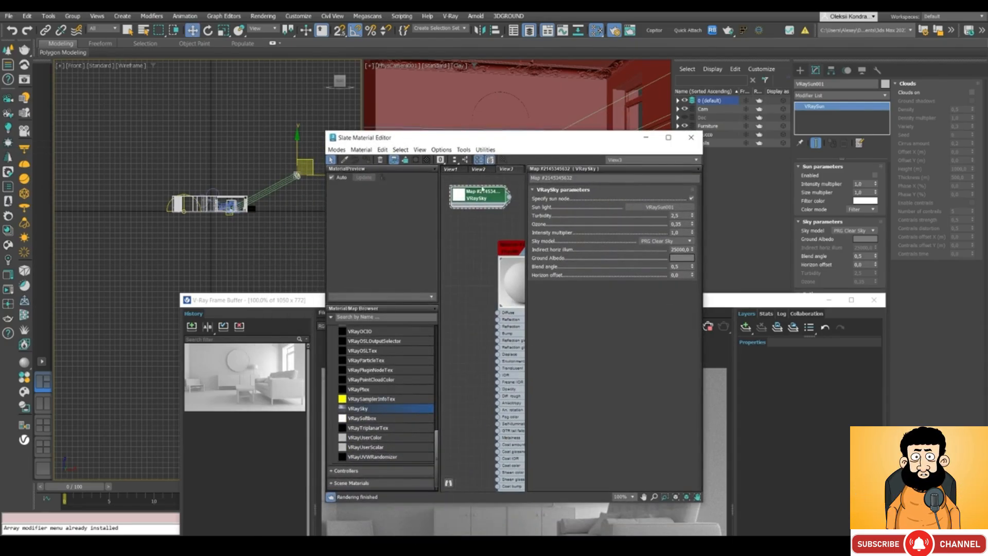
- Select the V-Ray dome light in the Top view and assign the VRaySky map to it as an instance
{"action": "left_click", "coordinate": [204, 251]}
{"action": "key", "text": "t"}
{"action": "middle_click_drag", "start_coordinate": [209, 229], "coordinate": [171, 232]}
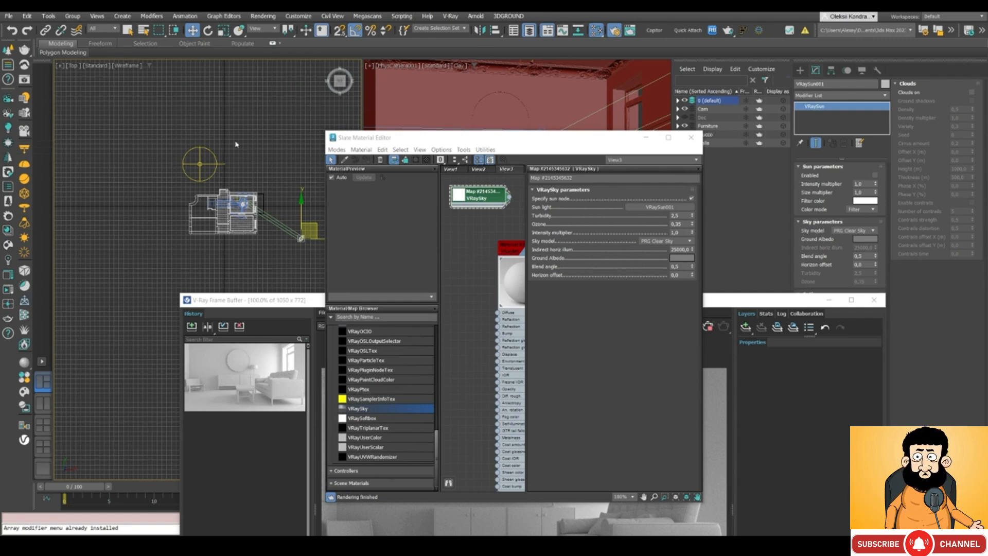
{"action": "left_click", "coordinate": [200, 164]}
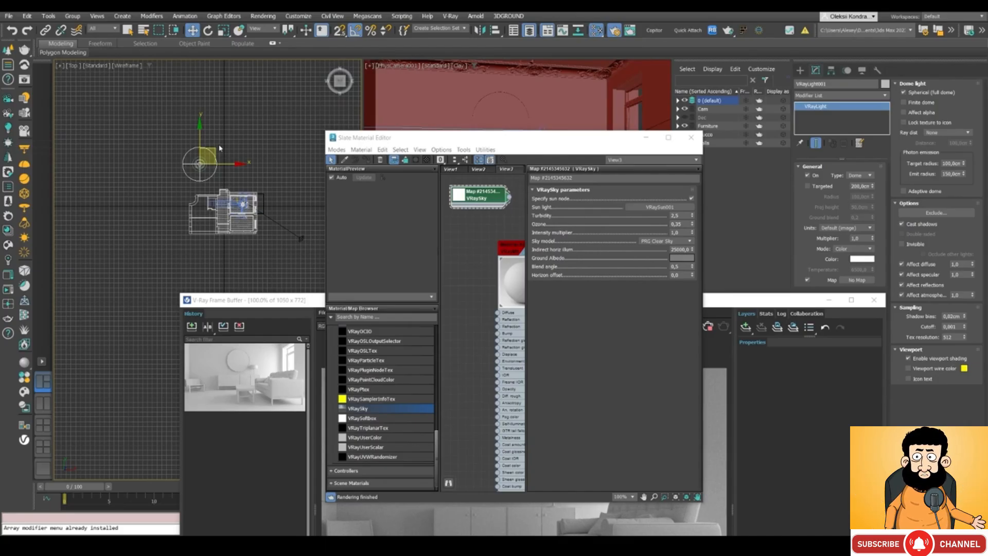
{"action": "left_click", "coordinate": [853, 282]}
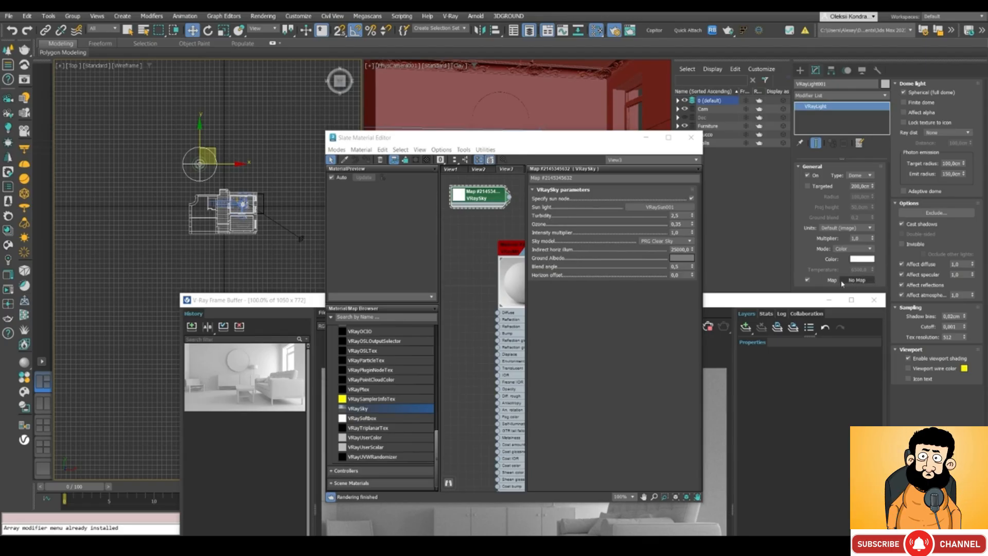
{"action": "left_click_drag", "start_coordinate": [283, 302], "coordinate": [232, 372]}
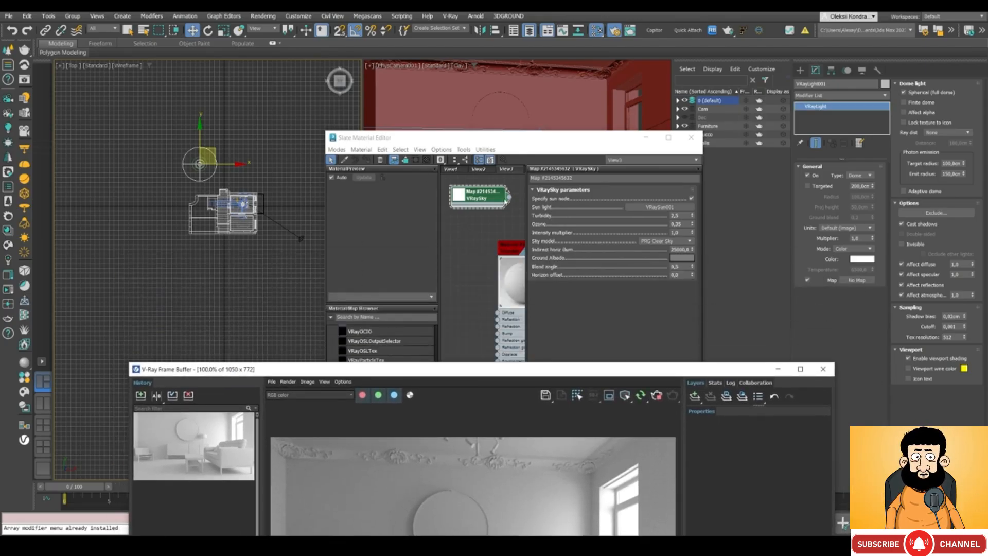
{"action": "left_click_drag", "start_coordinate": [509, 197], "coordinate": [857, 280]}
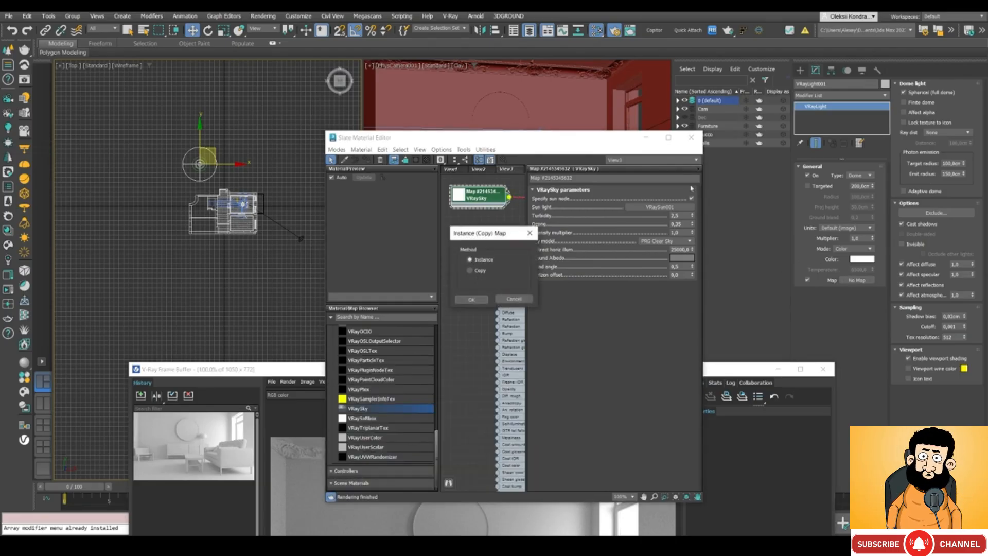
{"action": "left_click", "coordinate": [474, 300]}
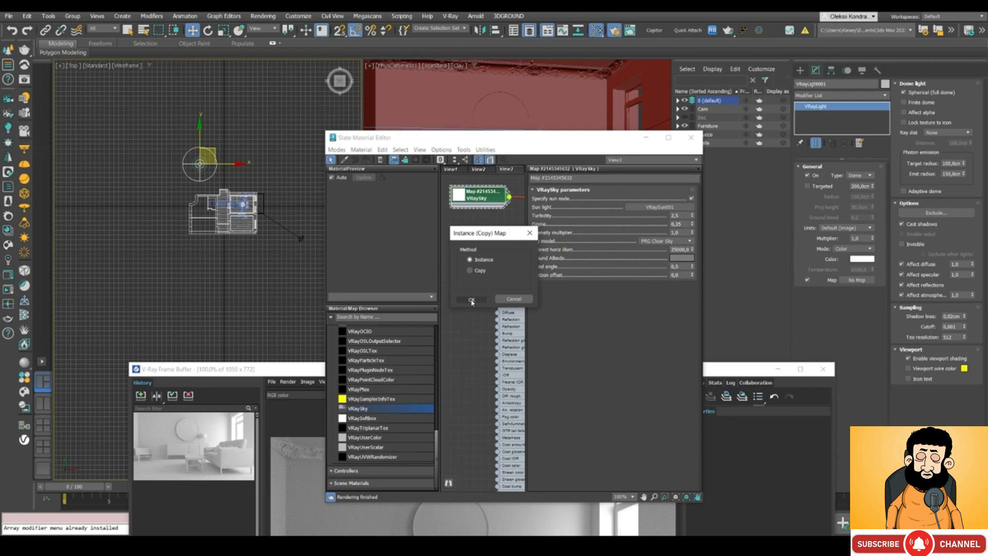
{"action": "left_click_drag", "start_coordinate": [288, 371], "coordinate": [282, 158]}
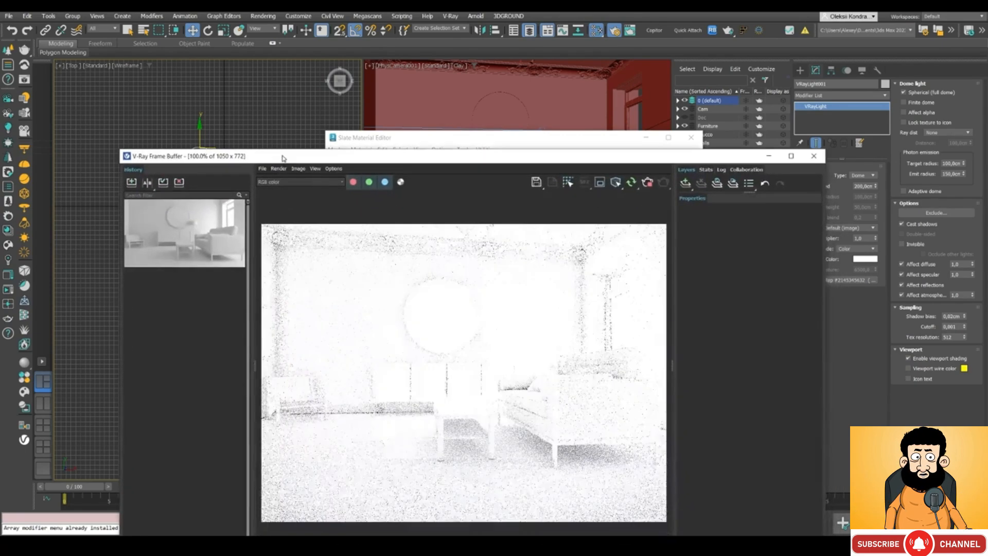
{"action": "left_click_drag", "start_coordinate": [518, 161], "coordinate": [487, 246]}
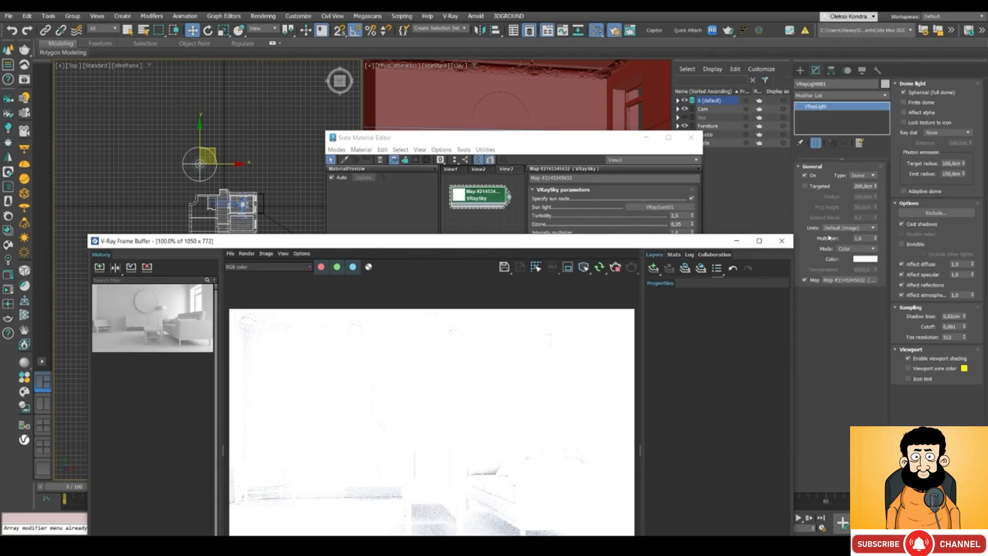
- Minimize the Slate Material Editor and set the physical camera's exposure target to 10 EV
{"action": "left_click", "coordinate": [647, 138]}
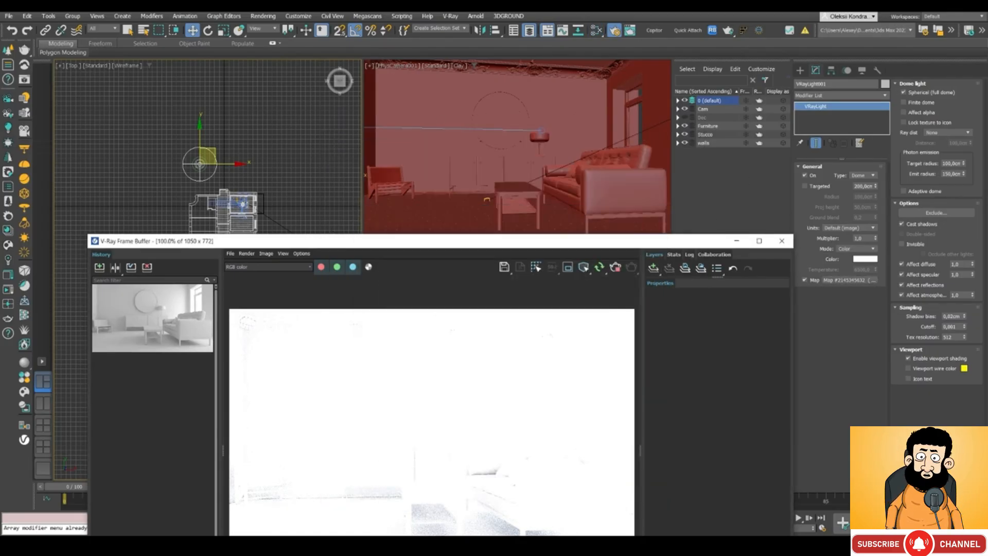
{"action": "left_click", "coordinate": [396, 66]}
{"action": "left_click", "coordinate": [420, 237]}
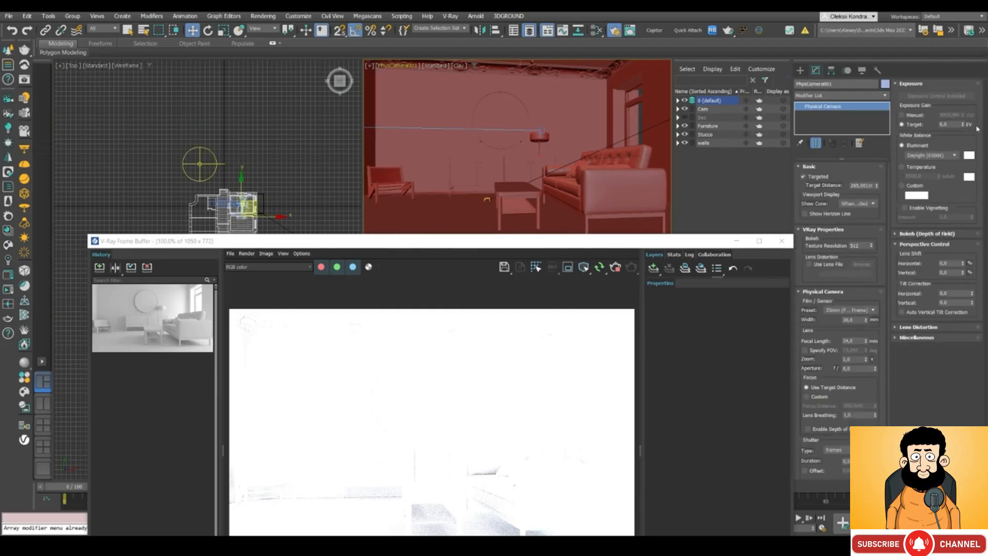
{"action": "mouse_move", "coordinate": [963, 125]}
{"action": "left_mouse_down"}
{"action": "mouse_move", "coordinate": [958, 109]}
{"action": "mouse_move", "coordinate": [957, 140]}
{"action": "mouse_move", "coordinate": [953, 109]}
{"action": "mouse_move", "coordinate": [956, 122]}
{"action": "left_mouse_up"}
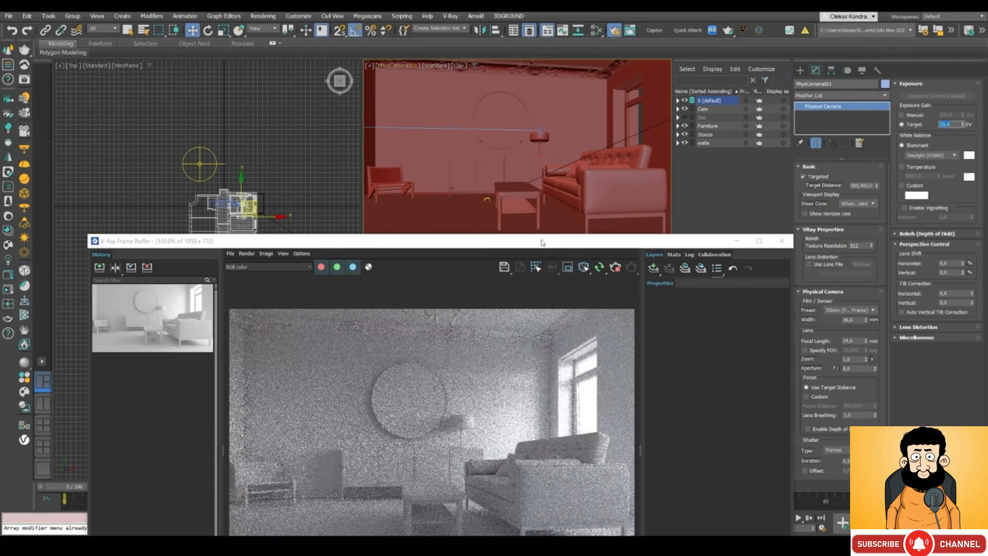
- Place the V-Ray Frame Buffer beside the Top view and move the VRaySun until it sits directly opposite the room's windows
{"action": "left_click_drag", "start_coordinate": [661, 240], "coordinate": [653, 169]}
{"action": "double_click", "coordinate": [946, 124]}
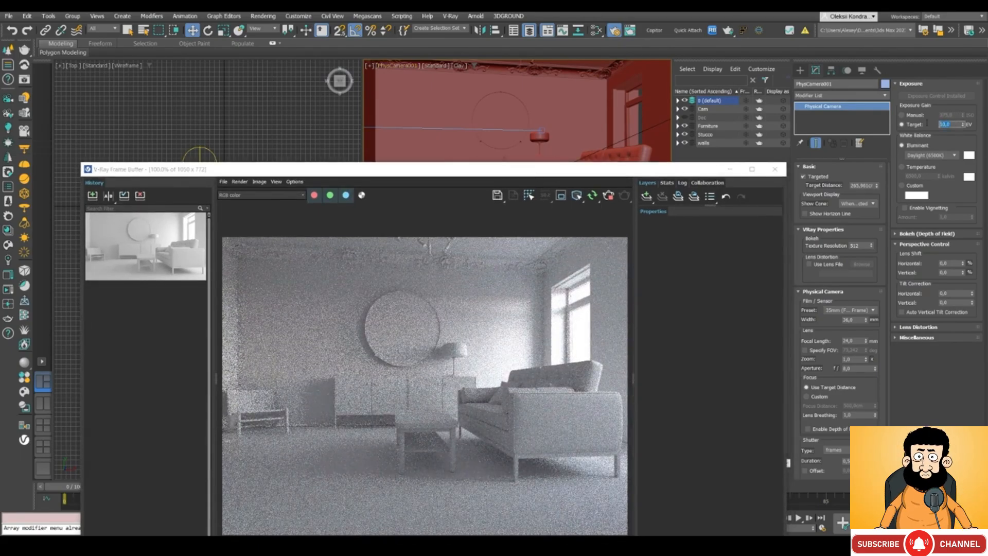
{"action": "left_click", "coordinate": [500, 356]}
{"action": "left_click_drag", "start_coordinate": [370, 173], "coordinate": [678, 70]}
{"action": "left_click", "coordinate": [301, 238]}
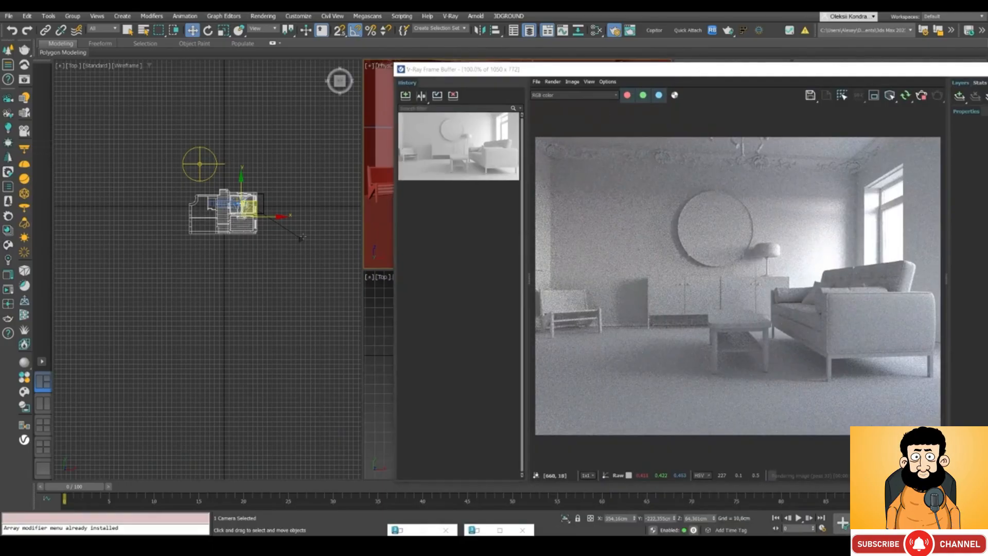
{"action": "middle_click_drag", "start_coordinate": [308, 184], "coordinate": [265, 219]}
{"action": "scroll", "coordinate": [266, 214], "scroll_direction": "up", "scroll_amount": 2}
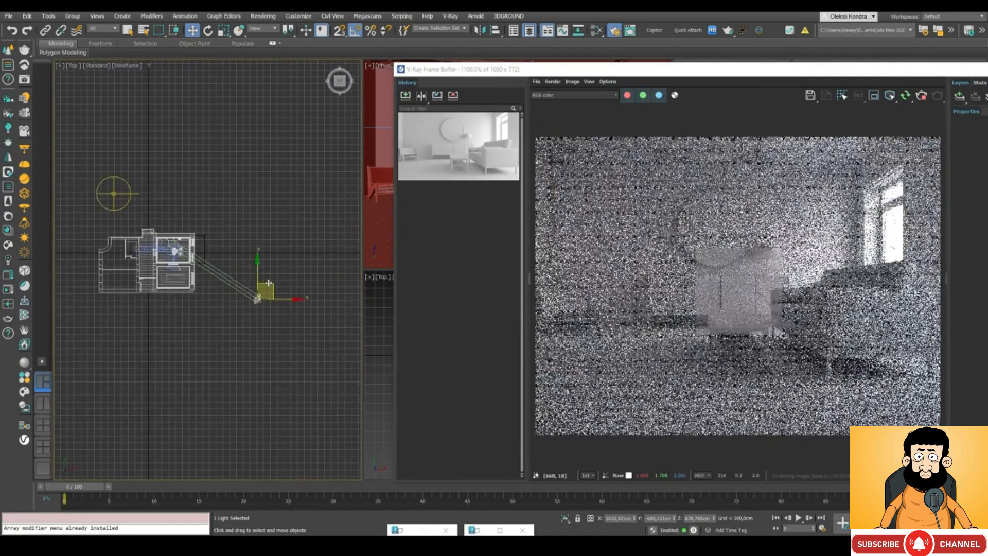
{"action": "left_click_drag", "start_coordinate": [268, 282], "coordinate": [279, 234]}
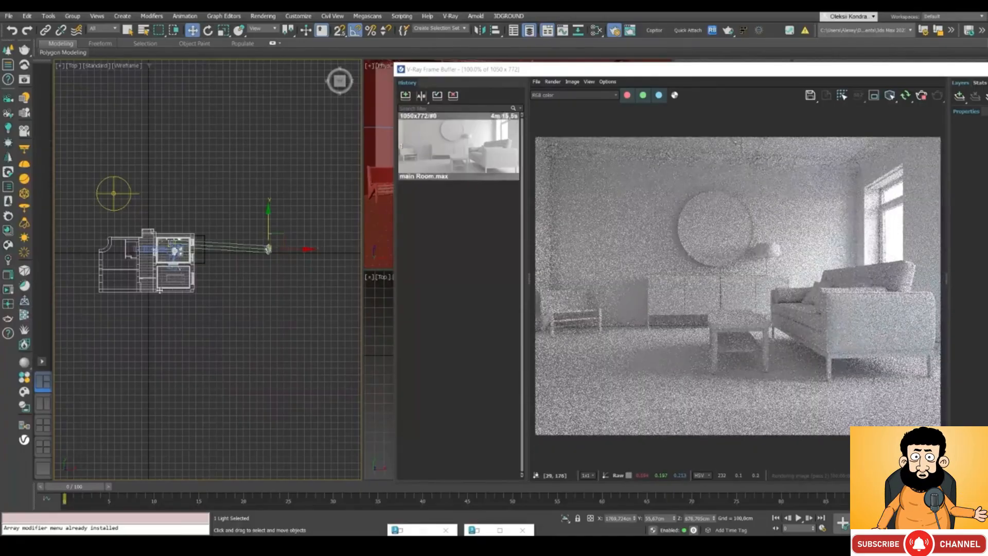
- In the Front view, try the sun low near the horizon, then high at a steep angle above the house
{"action": "key", "text": "f"}
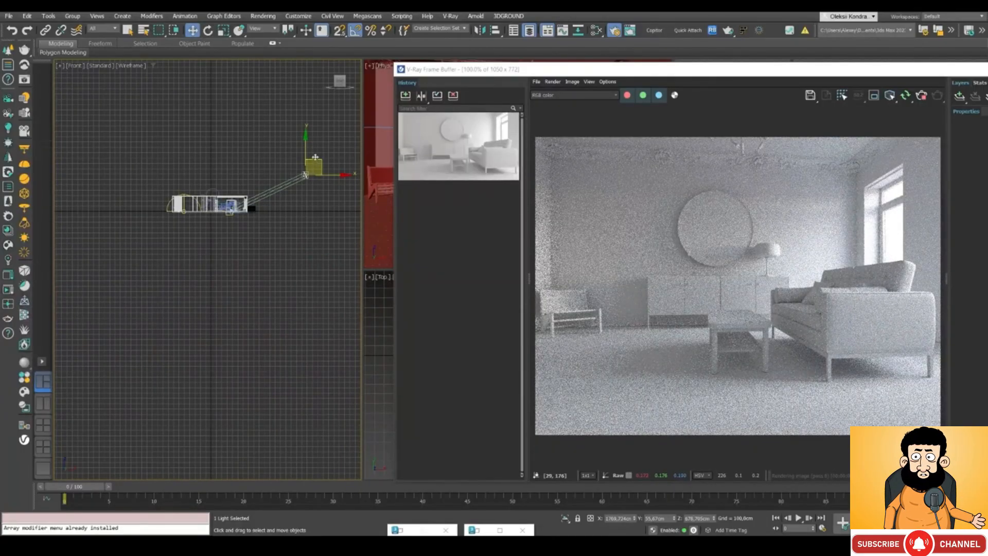
{"action": "left_click_drag", "start_coordinate": [326, 165], "coordinate": [346, 192]}
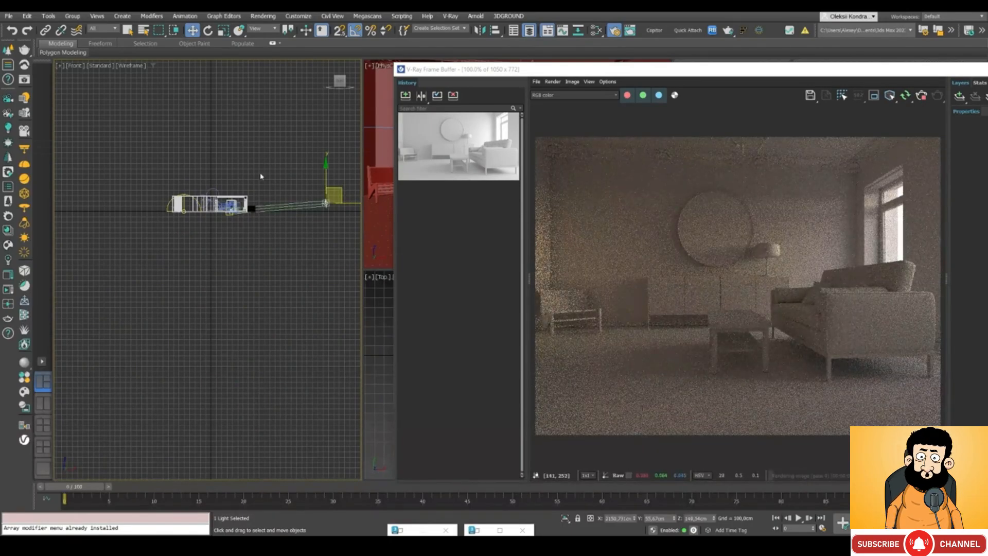
{"action": "left_click_drag", "start_coordinate": [334, 195], "coordinate": [291, 134]}
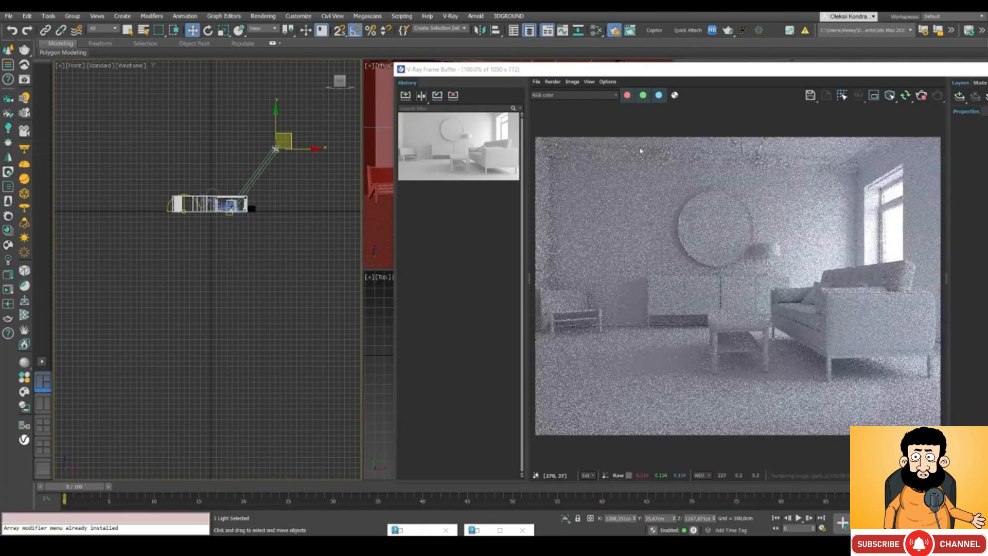
{"action": "left_click_drag", "start_coordinate": [573, 72], "coordinate": [534, 75]}
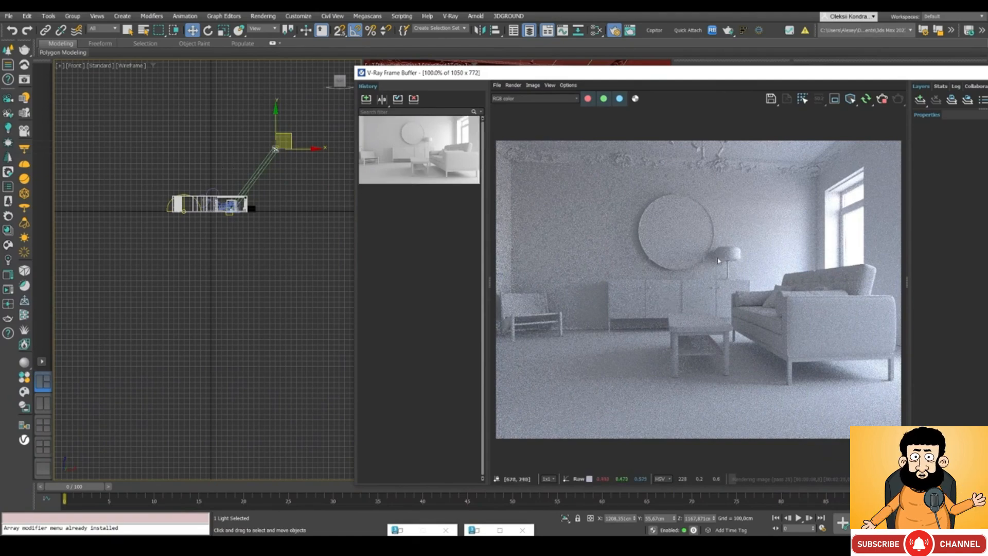
- Lower the sun close to the horizon once more, then raise it to a moderate height above the house in the Front view
{"action": "left_click_drag", "start_coordinate": [288, 134], "coordinate": [329, 186]}
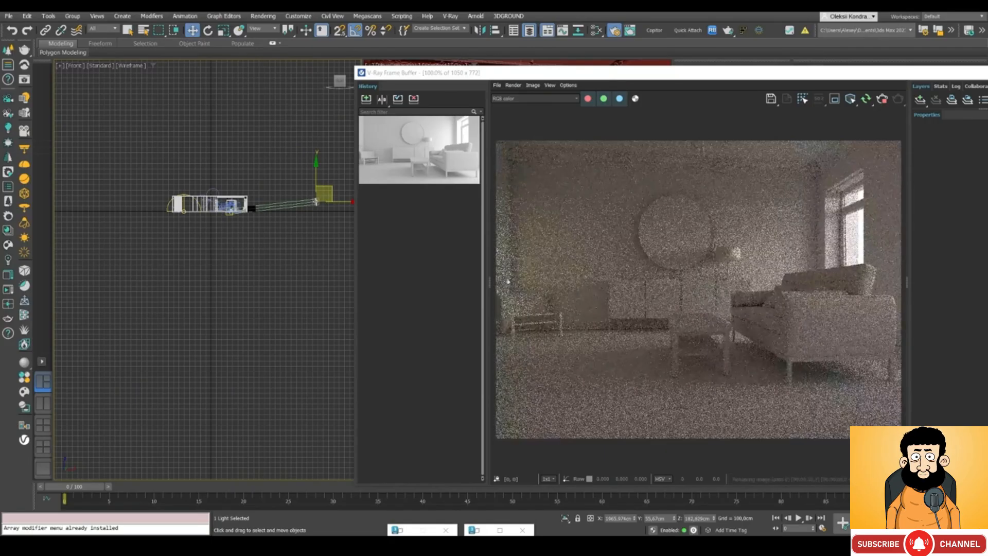
{"action": "left_click_drag", "start_coordinate": [605, 76], "coordinate": [561, 78]}
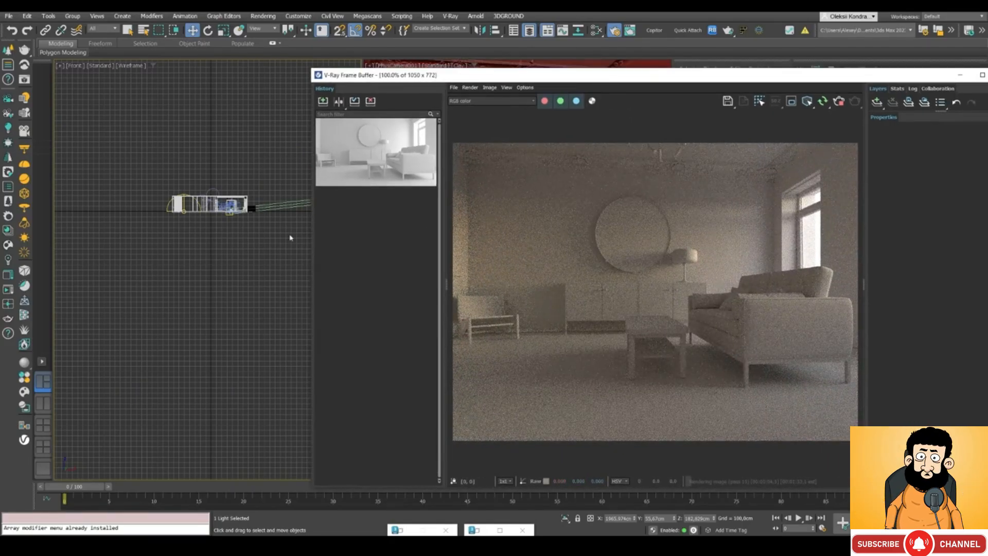
{"action": "middle_click_drag", "start_coordinate": [213, 262], "coordinate": [183, 285]}
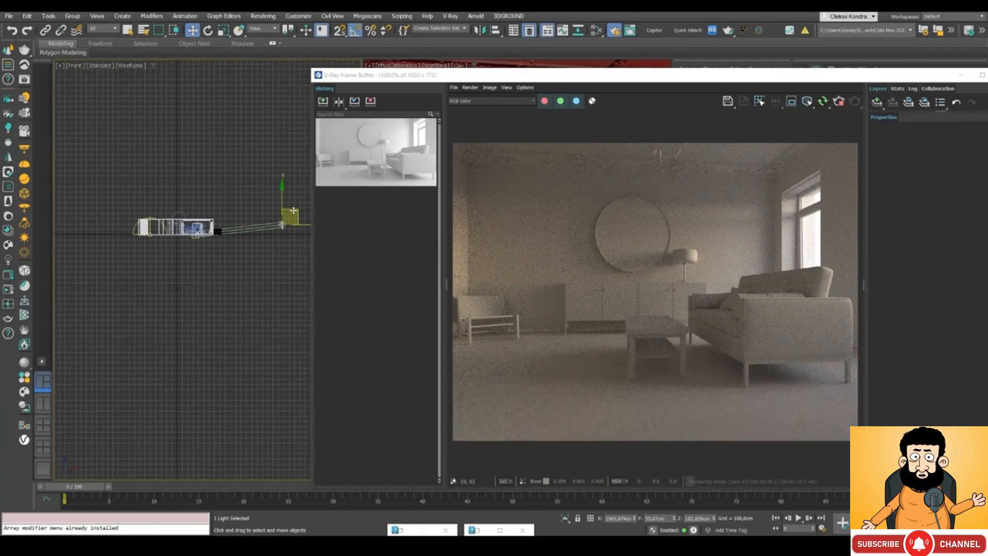
{"action": "left_click_drag", "start_coordinate": [296, 210], "coordinate": [287, 179]}
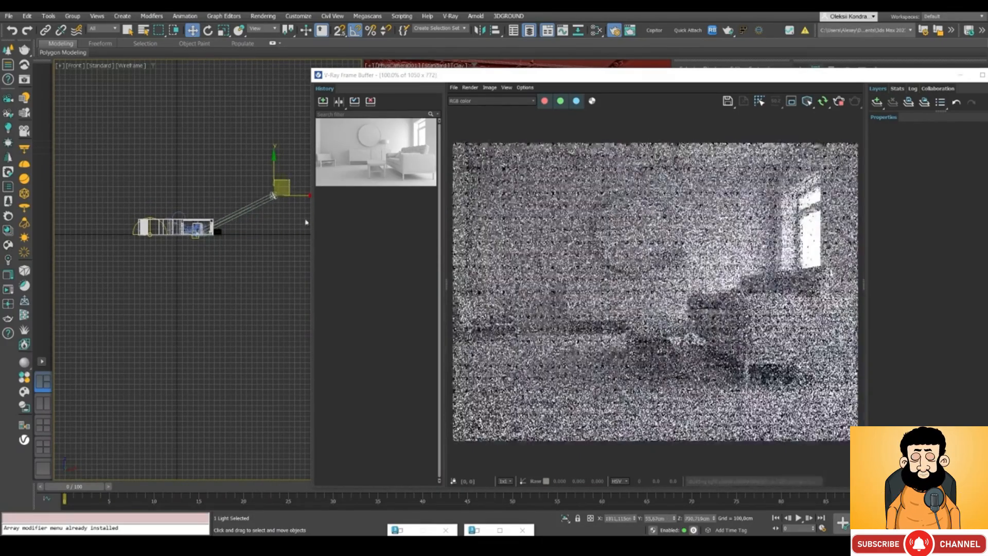
- In the Top view, move the sun diagonally off the window axis to about X 1582 cm, Y -431 cm
{"action": "key", "text": "t"}
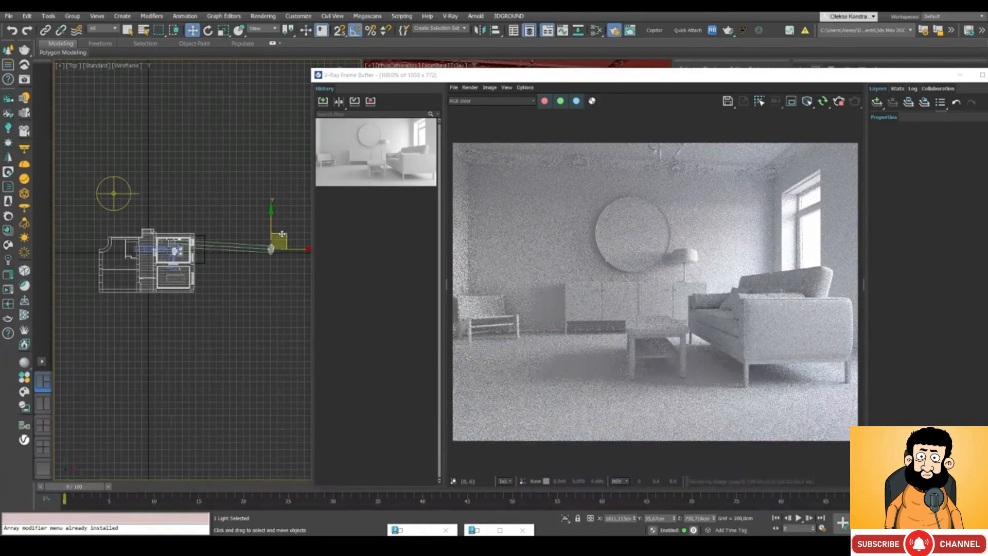
{"action": "left_click_drag", "start_coordinate": [282, 234], "coordinate": [273, 264]}
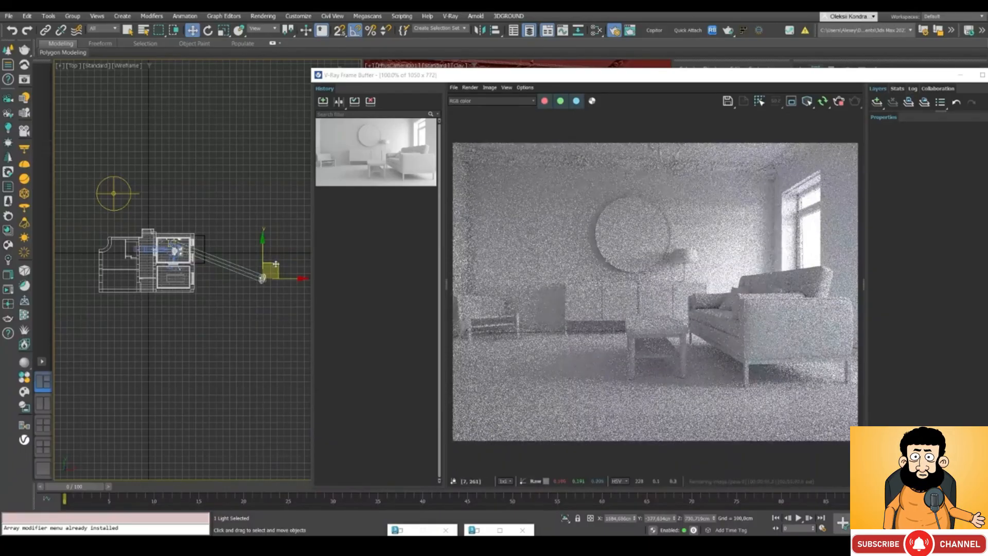
{"action": "left_click_drag", "start_coordinate": [276, 265], "coordinate": [270, 270]}
{"action": "left_click_drag", "start_coordinate": [520, 80], "coordinate": [382, 75]}
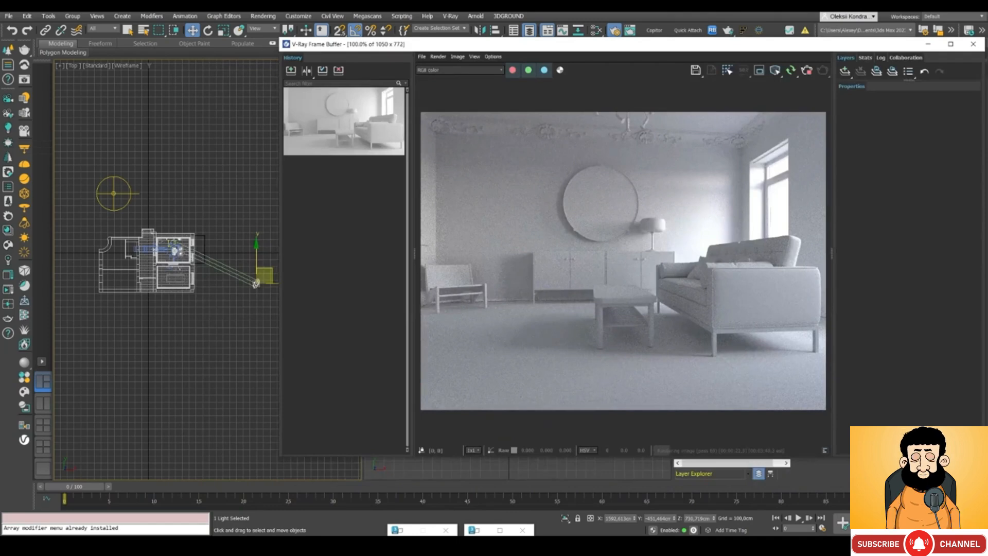
- Bring up the reference interior photos and compare their lighting with the current render
{"action": "key", "text": "alt+Tab"}
{"action": "right_click_drag", "start_coordinate": [329, 211], "coordinate": [360, 225]}
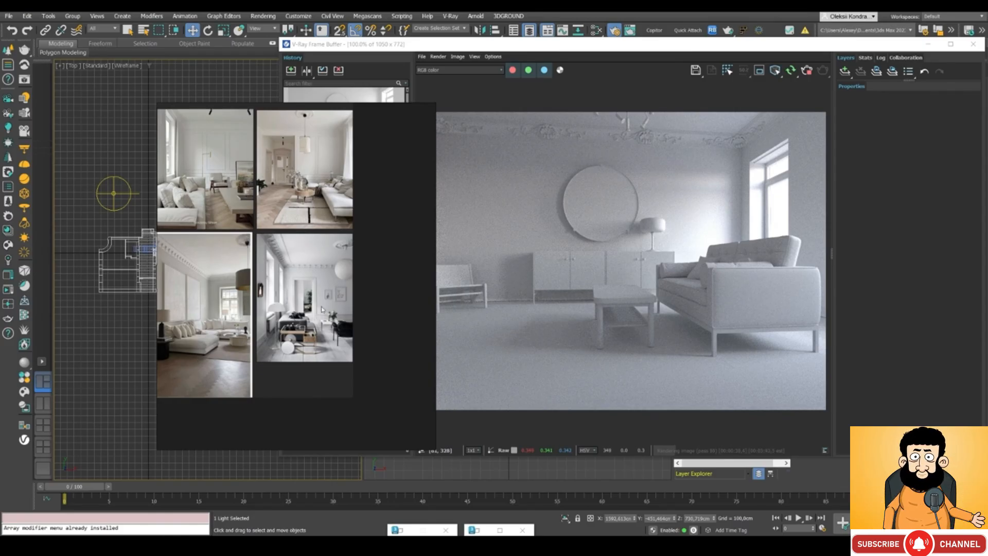
{"action": "scroll", "coordinate": [322, 309], "scroll_direction": "up", "scroll_amount": 4}
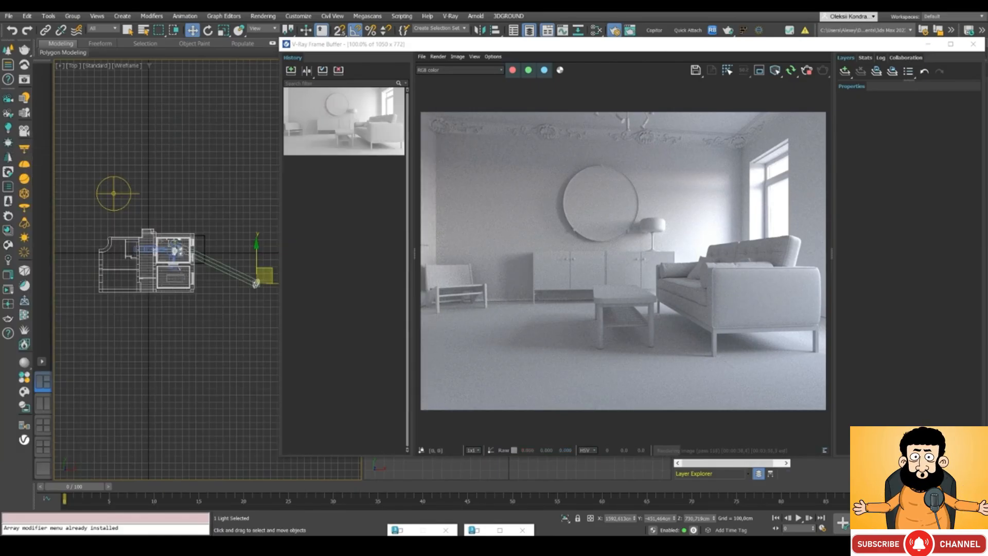
{"action": "left_click_drag", "start_coordinate": [566, 47], "coordinate": [608, 46]}
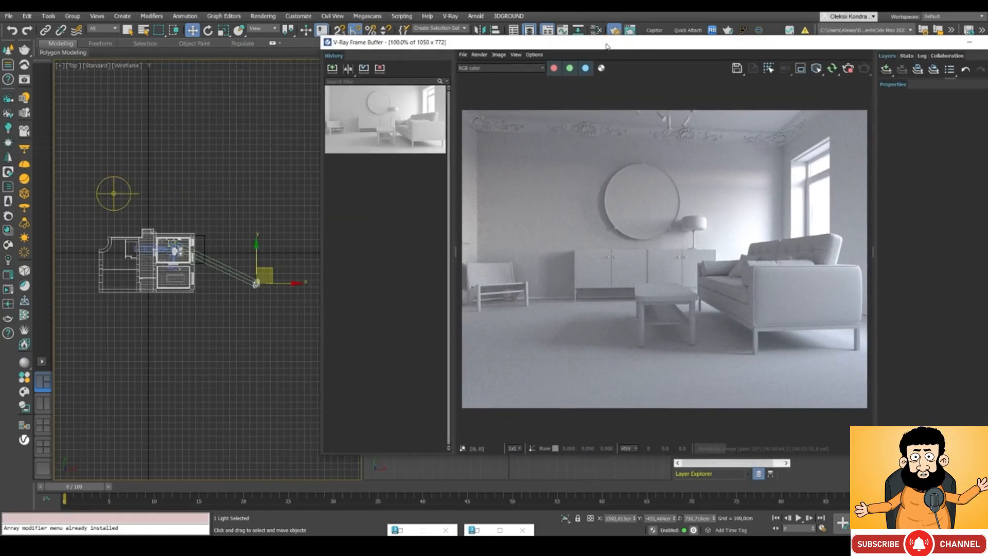
- Deselect the sun, reopen the Slate Material Editor beside the render and set the VRaySky map's turbidity to 10
{"action": "left_click", "coordinate": [256, 283]}
{"action": "key", "text": "m"}
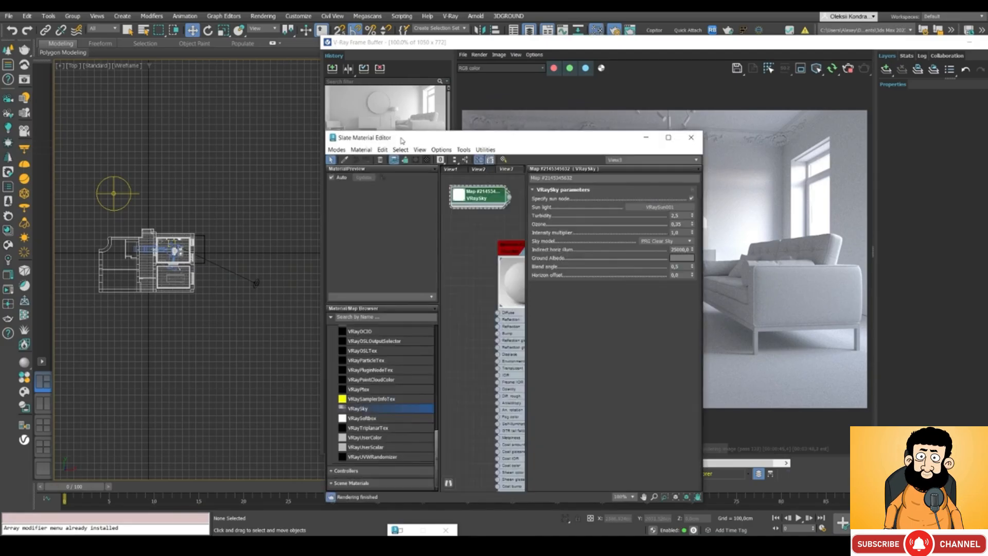
{"action": "left_click_drag", "start_coordinate": [402, 139], "coordinate": [179, 118]}
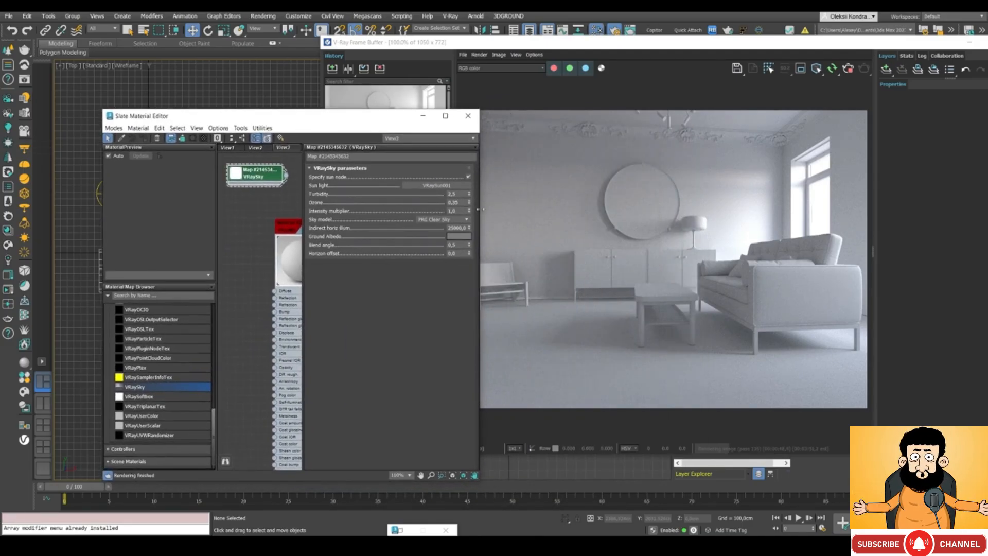
{"action": "left_click_drag", "start_coordinate": [494, 209], "coordinate": [514, 209]}
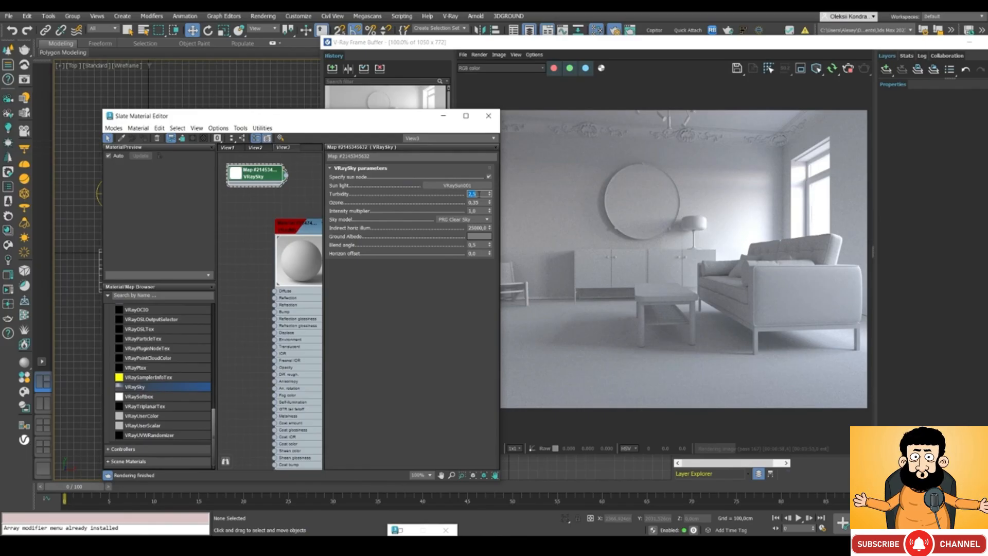
{"action": "key", "text": "Return"}
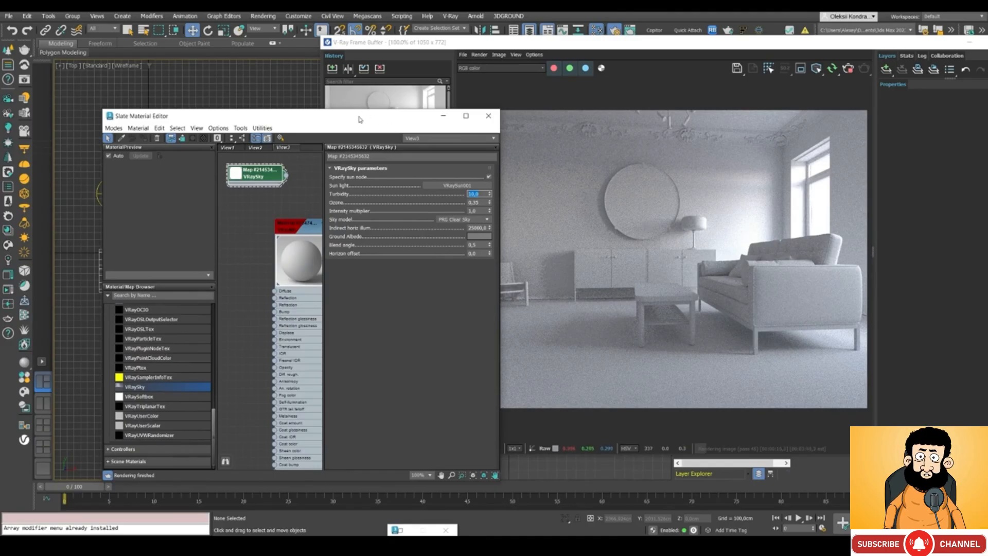
- Add an Exposure correction layer to the render with highlight burn about 0.67 and contrast about 0.33
{"action": "left_click_drag", "start_coordinate": [359, 119], "coordinate": [302, 117]}
{"action": "left_click_drag", "start_coordinate": [568, 44], "coordinate": [502, 46]}
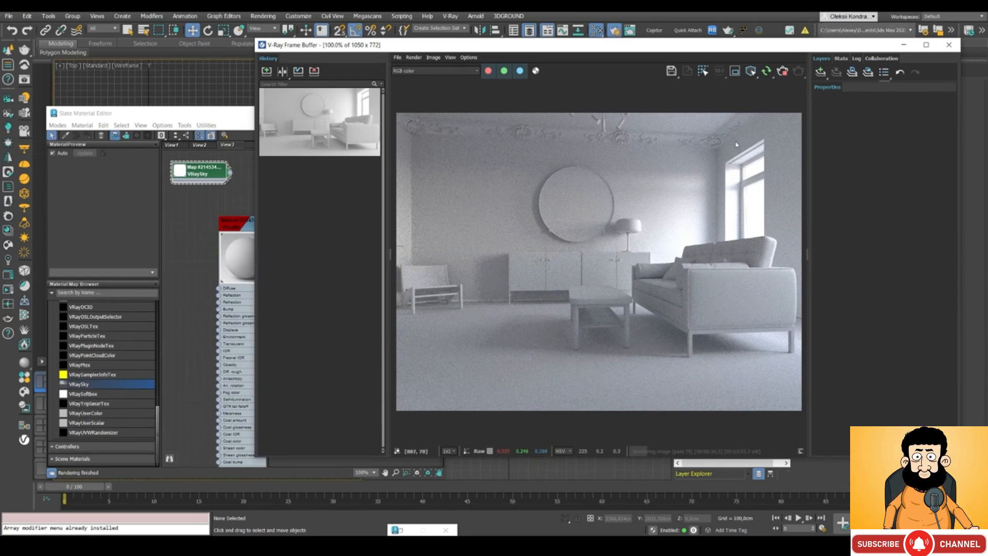
{"action": "left_click", "coordinate": [821, 72]}
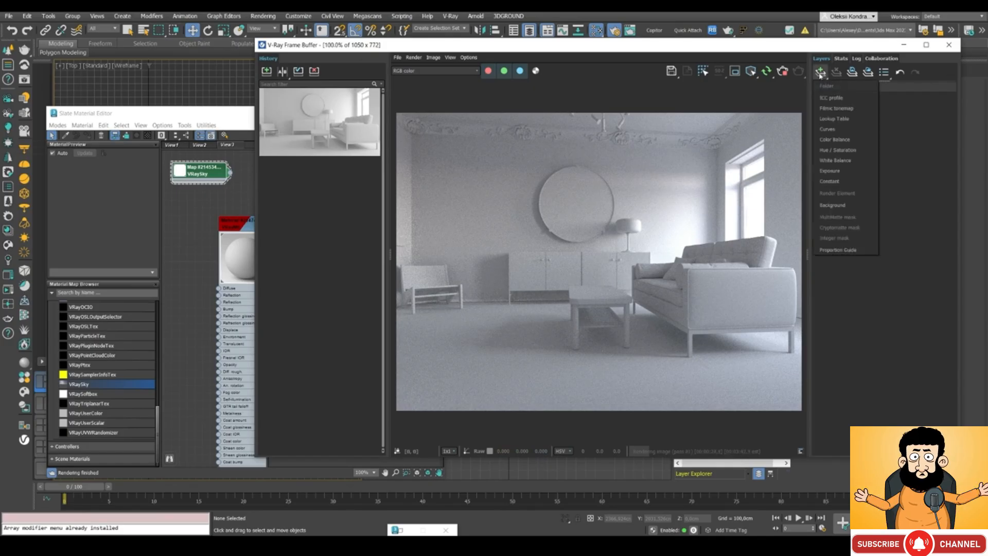
{"action": "left_click", "coordinate": [834, 171]}
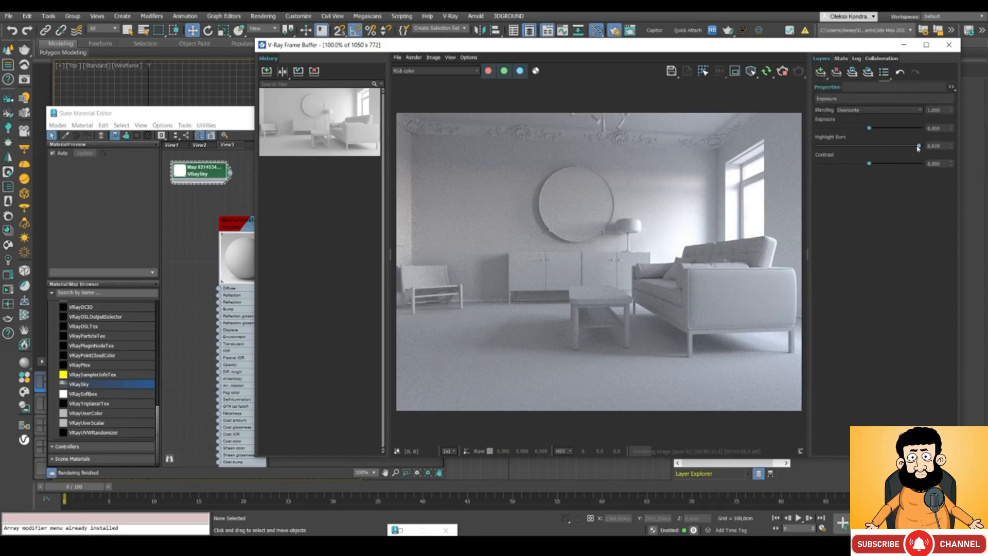
{"action": "mouse_move", "coordinate": [918, 147]}
{"action": "left_mouse_down"}
{"action": "mouse_move", "coordinate": [887, 148]}
{"action": "mouse_move", "coordinate": [887, 166]}
{"action": "left_mouse_up"}
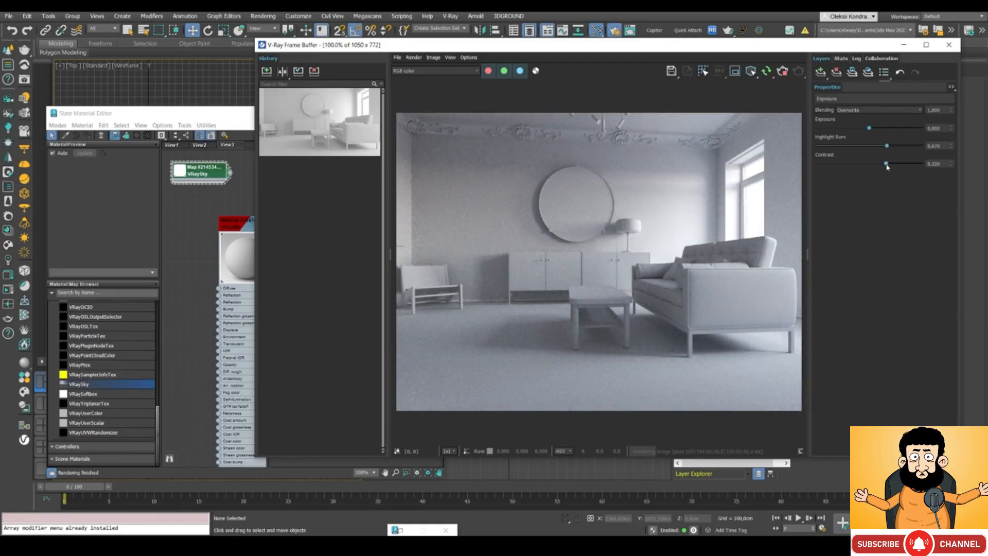
- Set the VRaySky map's turbidity to 20 and its ozone to 1, keeping the material editor and render side by side
{"action": "left_click_drag", "start_coordinate": [458, 45], "coordinate": [553, 43]}
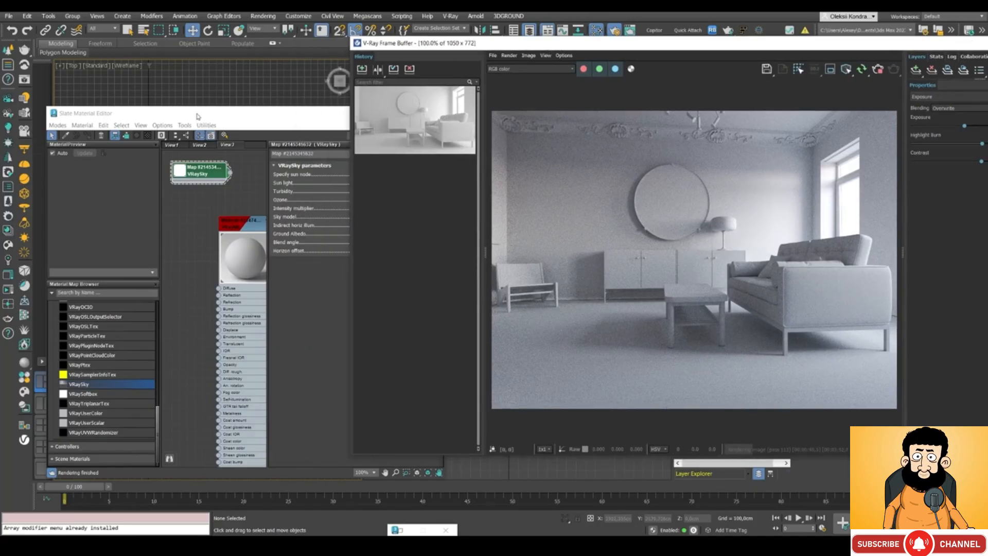
{"action": "left_click_drag", "start_coordinate": [198, 117], "coordinate": [168, 117]}
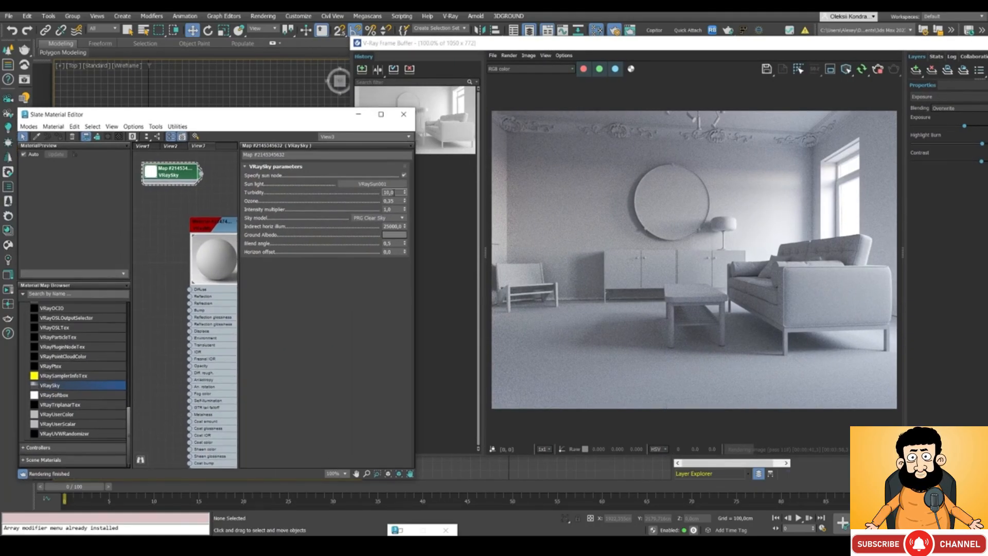
{"action": "type", "text": "20"}
{"action": "key", "text": "Return"}
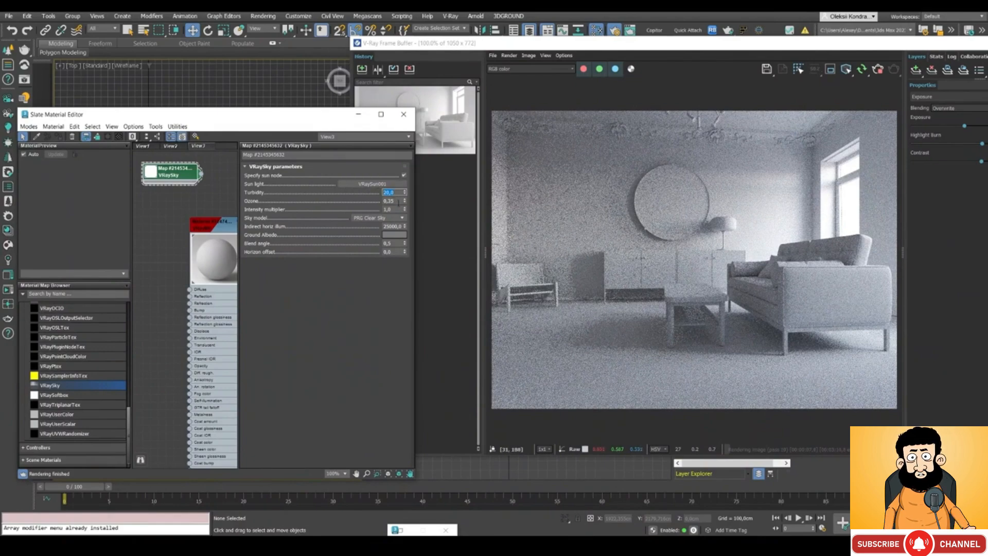
{"action": "left_click", "coordinate": [399, 201]}
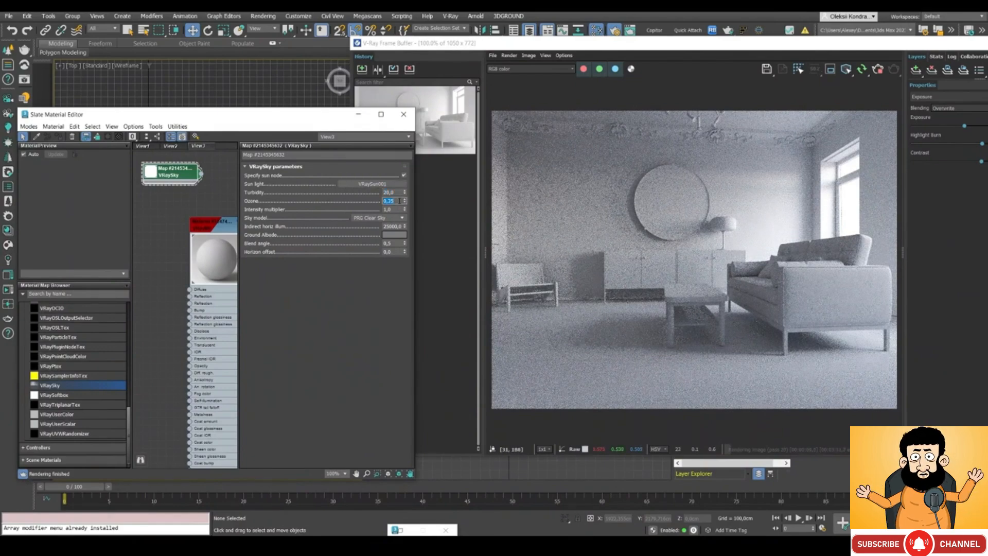
{"action": "type", "text": "1"}
{"action": "key", "text": "Return"}
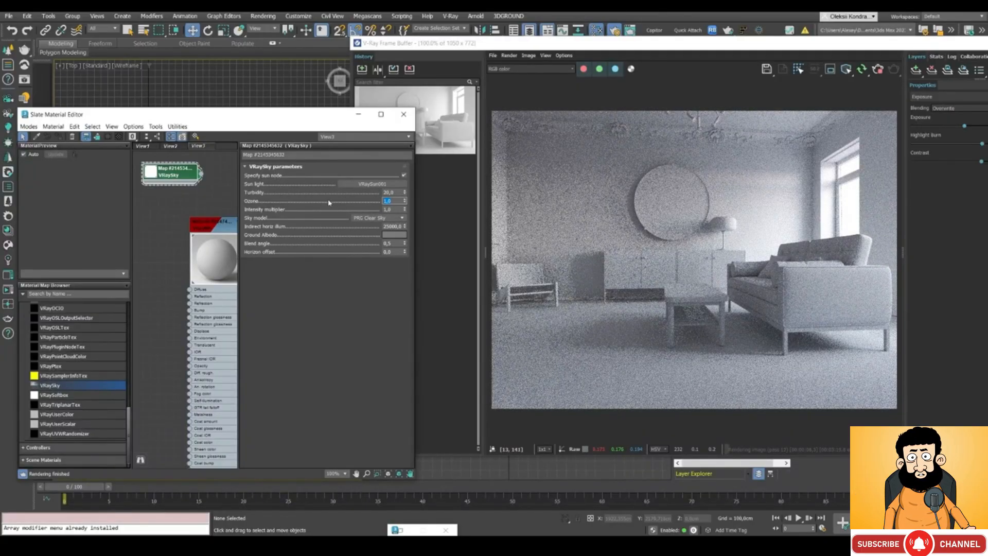
- Try VRaySky intensity multipliers of 0.5 and 2, then set the multiplier back to 1
{"action": "left_click", "coordinate": [332, 209]}
{"action": "double_click", "coordinate": [390, 209]}
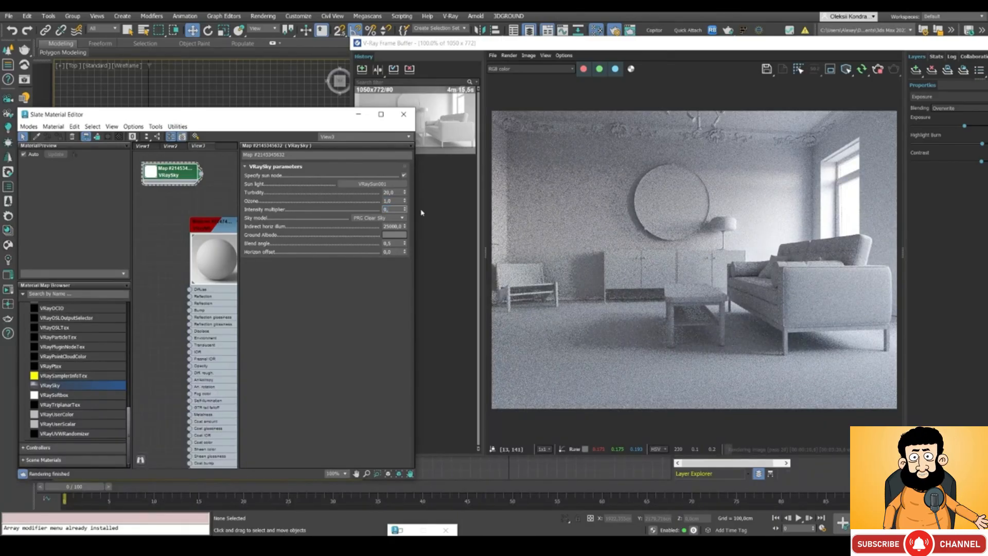
{"action": "type", "text": "0,5"}
{"action": "key", "text": "Return"}
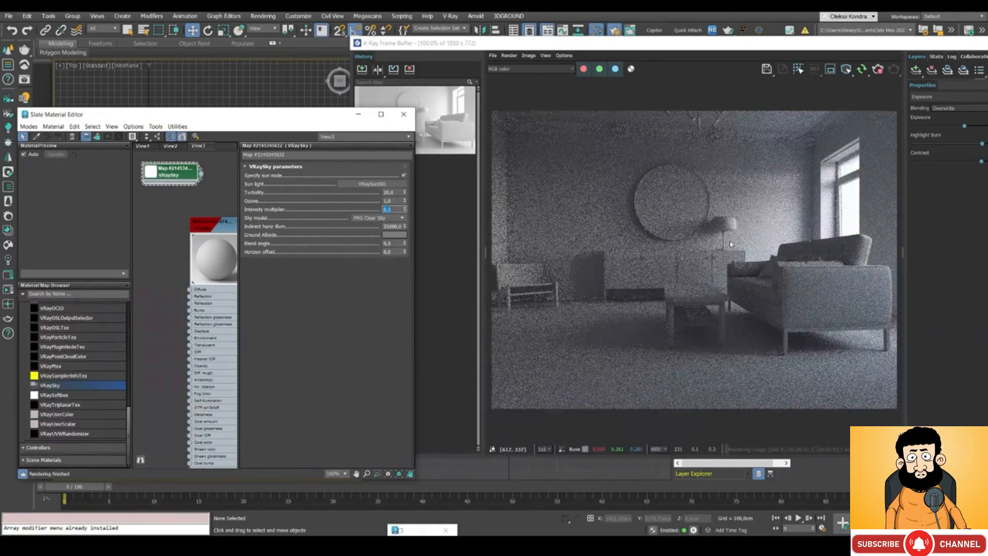
{"action": "type", "text": "2"}
{"action": "key", "text": "Return"}
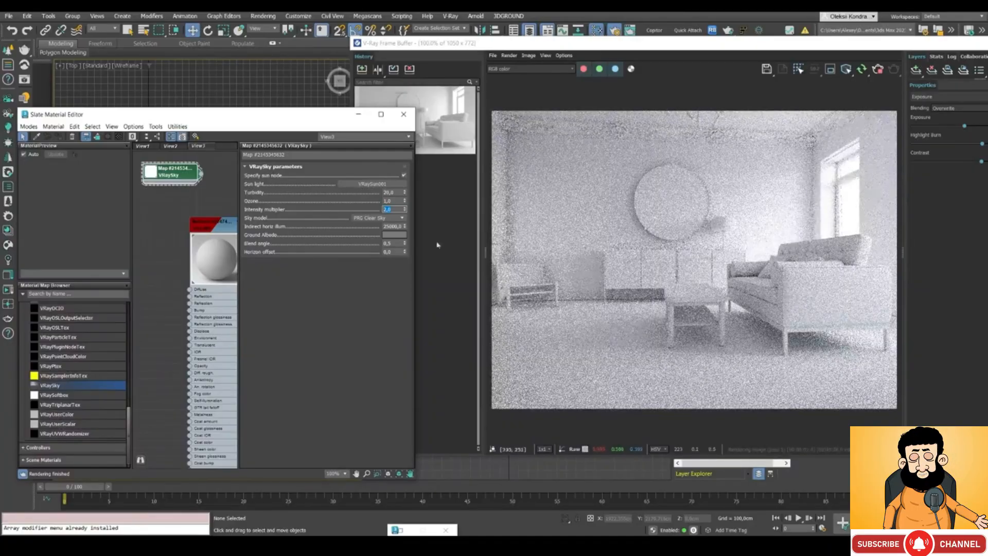
{"action": "type", "text": "1"}
{"action": "key", "text": "Return"}
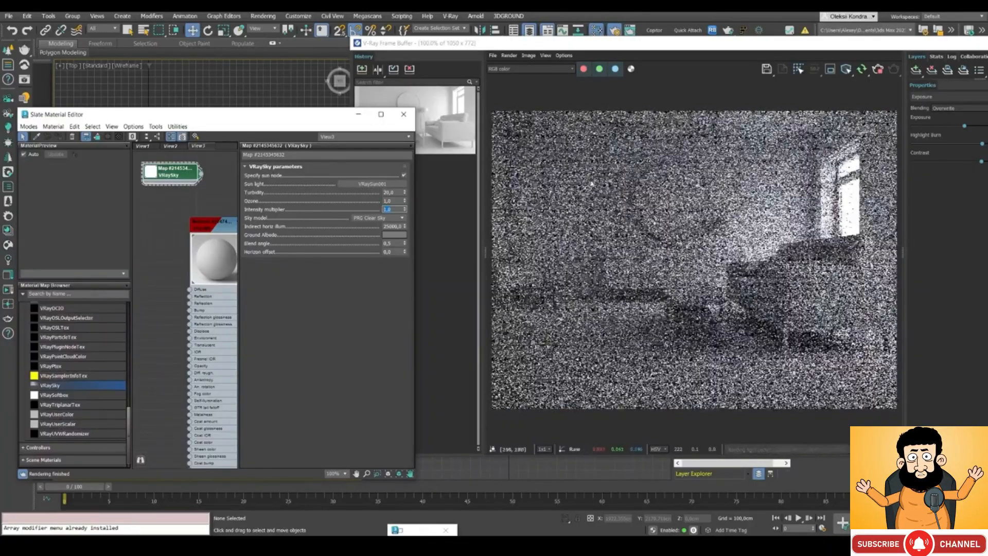
- Shift the frame buffer to reveal its layer properties and lower the Exposure layer's exposure slightly, to about -0.4
{"action": "left_click", "coordinate": [320, 224]}
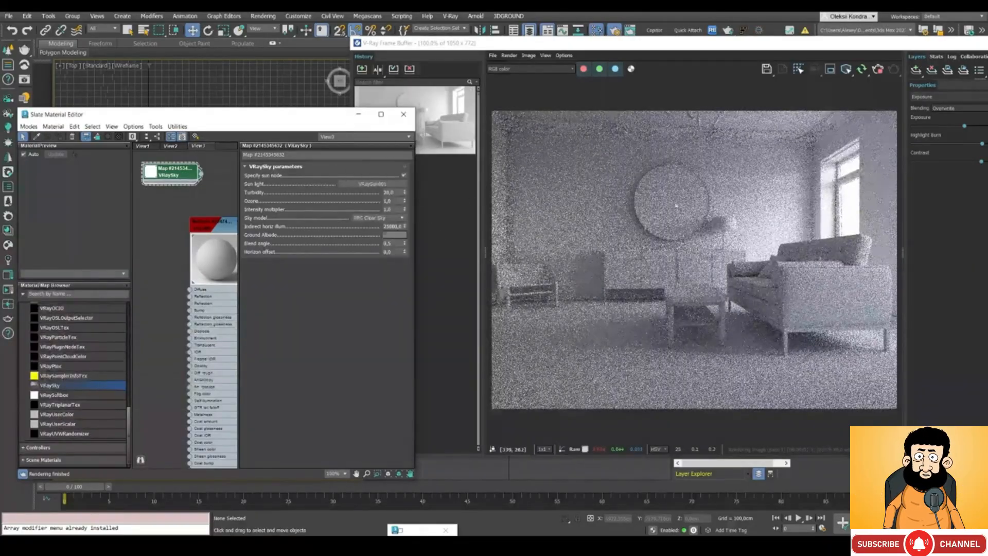
{"action": "mouse_move", "coordinate": [693, 50]}
{"action": "left_mouse_down"}
{"action": "mouse_move", "coordinate": [651, 48]}
{"action": "mouse_move", "coordinate": [690, 51]}
{"action": "left_mouse_up"}
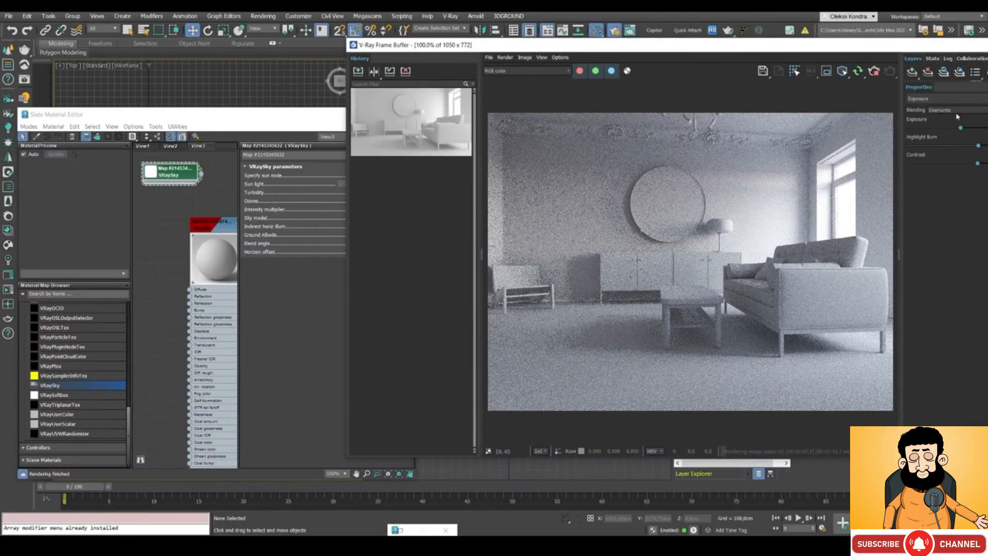
{"action": "left_click_drag", "start_coordinate": [889, 51], "coordinate": [861, 49]}
{"action": "left_click_drag", "start_coordinate": [933, 126], "coordinate": [927, 129]}
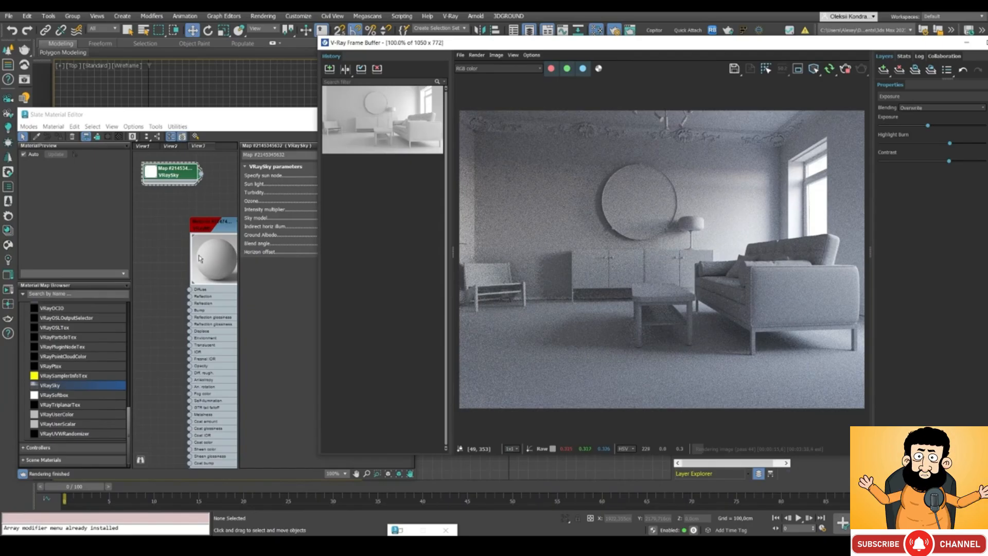
- Try the Hosek et al., CIE Overcast, CIE Clear and Preetham et al. sky models on the VRaySky map
{"action": "left_click_drag", "start_coordinate": [294, 120], "coordinate": [286, 120]}
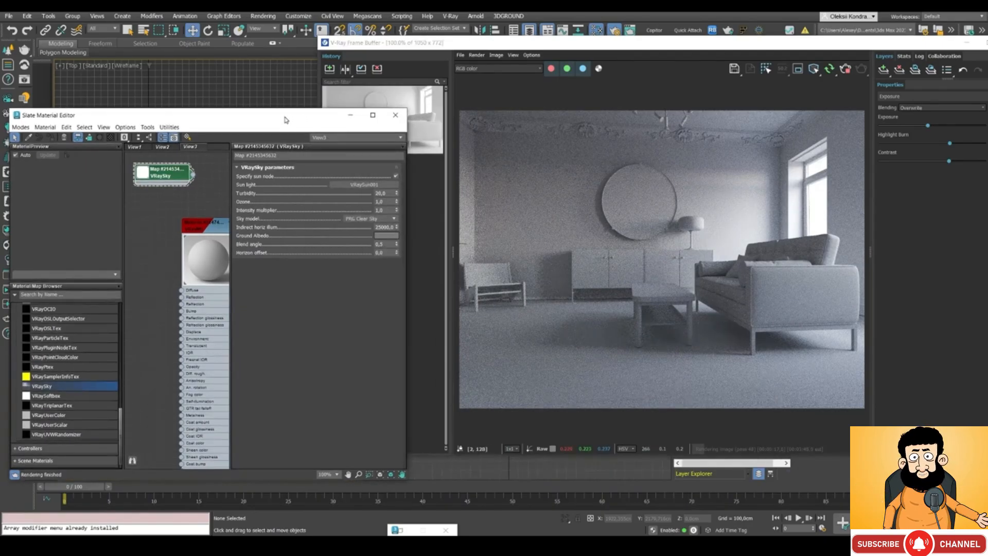
{"action": "left_click", "coordinate": [356, 220]}
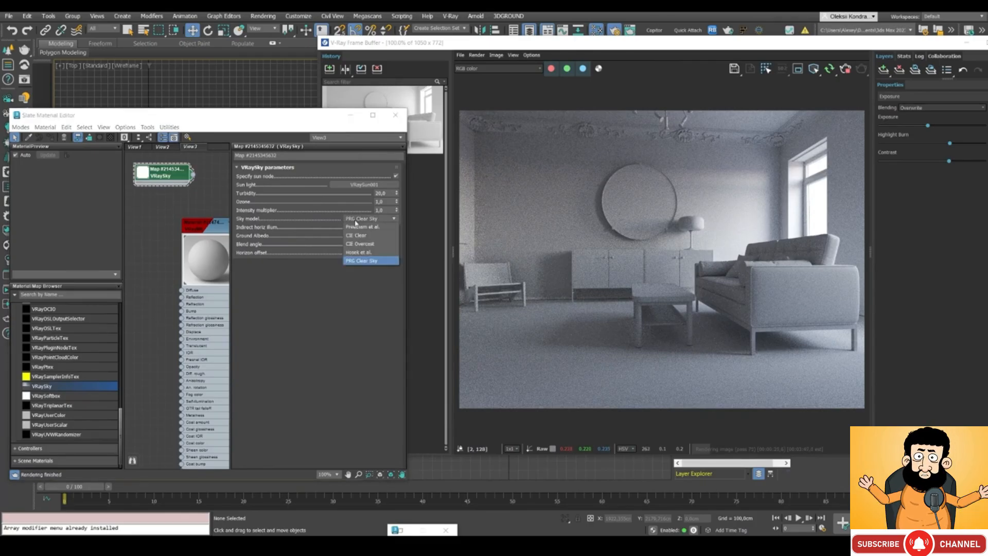
{"action": "left_click", "coordinate": [358, 254]}
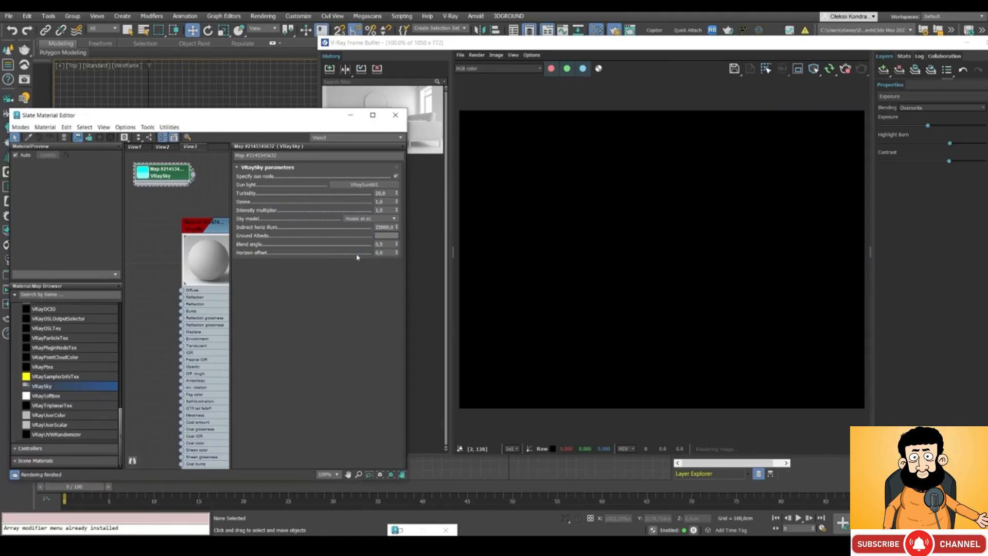
{"action": "left_click", "coordinate": [367, 219]}
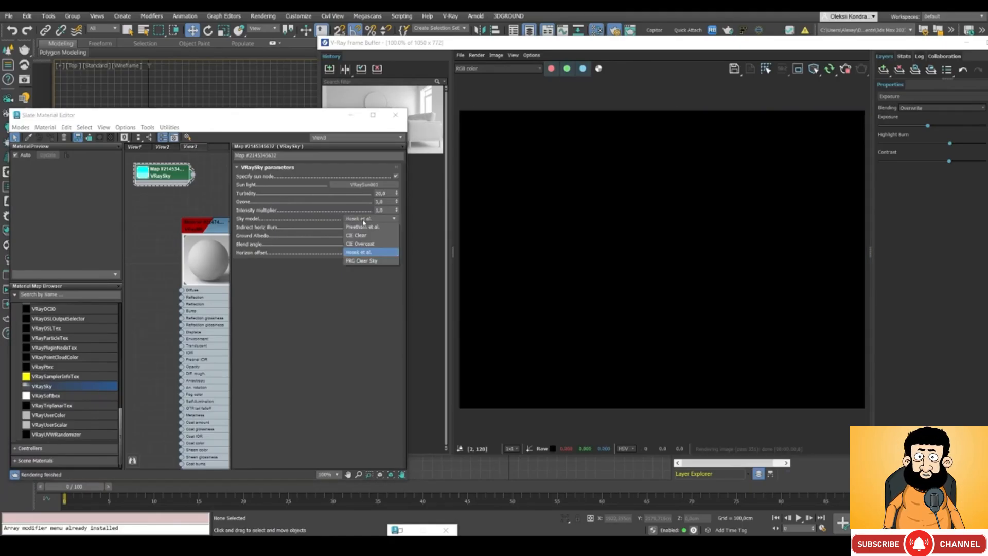
{"action": "left_click", "coordinate": [377, 245]}
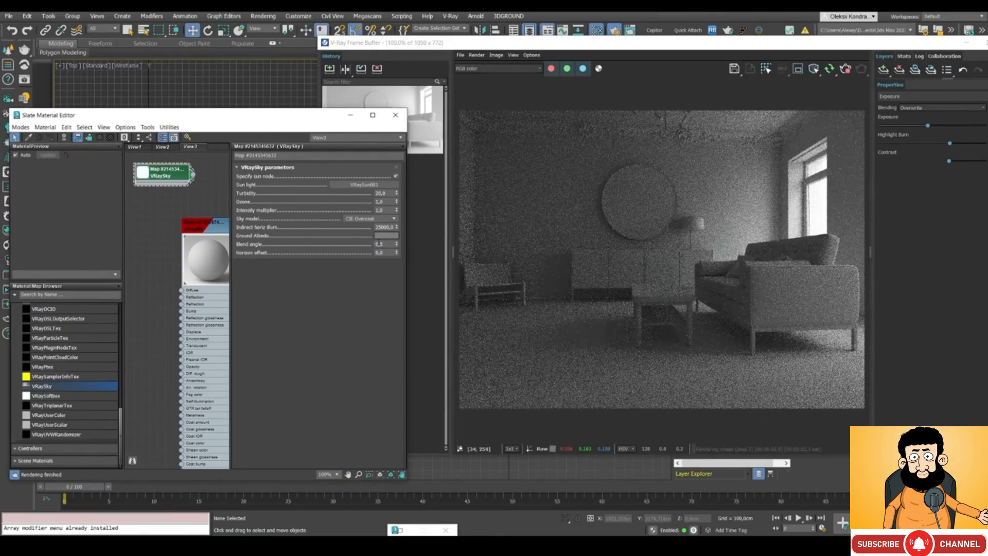
{"action": "left_click", "coordinate": [371, 218]}
{"action": "left_click", "coordinate": [361, 236]}
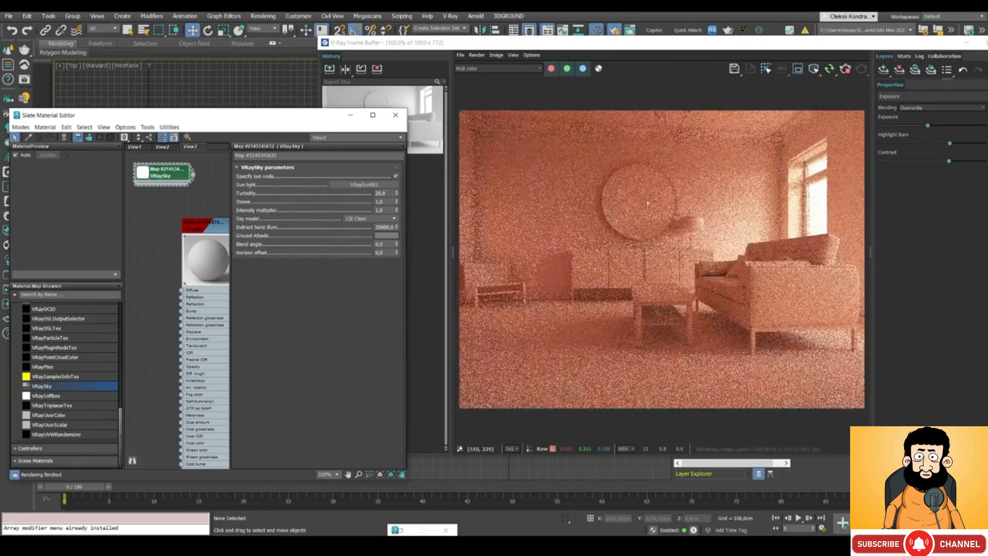
{"action": "left_click", "coordinate": [355, 219]}
{"action": "left_click", "coordinate": [352, 227]}
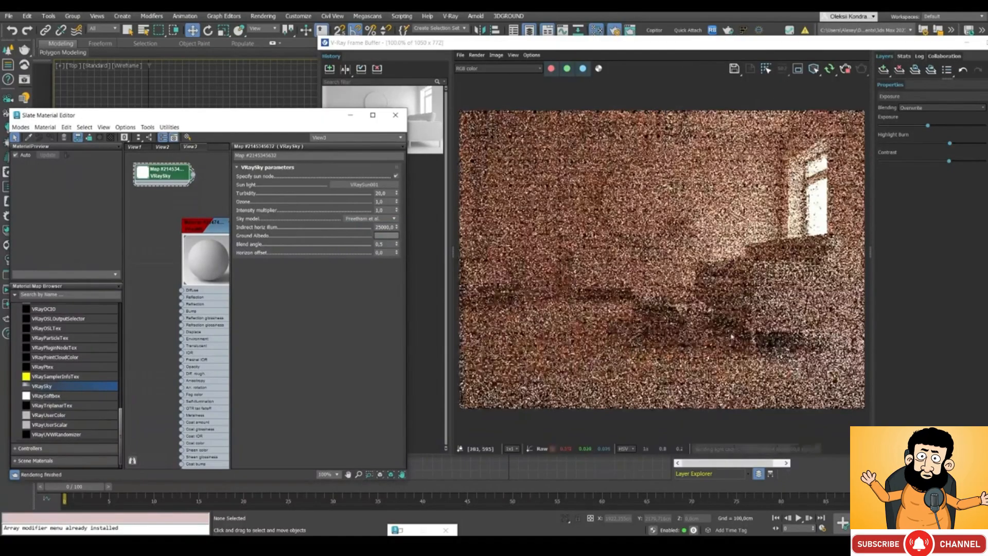
- Select the VRaySun and, in the front view, move it farther from the house and down to slightly above the horizon
{"action": "left_click_drag", "start_coordinate": [292, 117], "coordinate": [51, 271]}
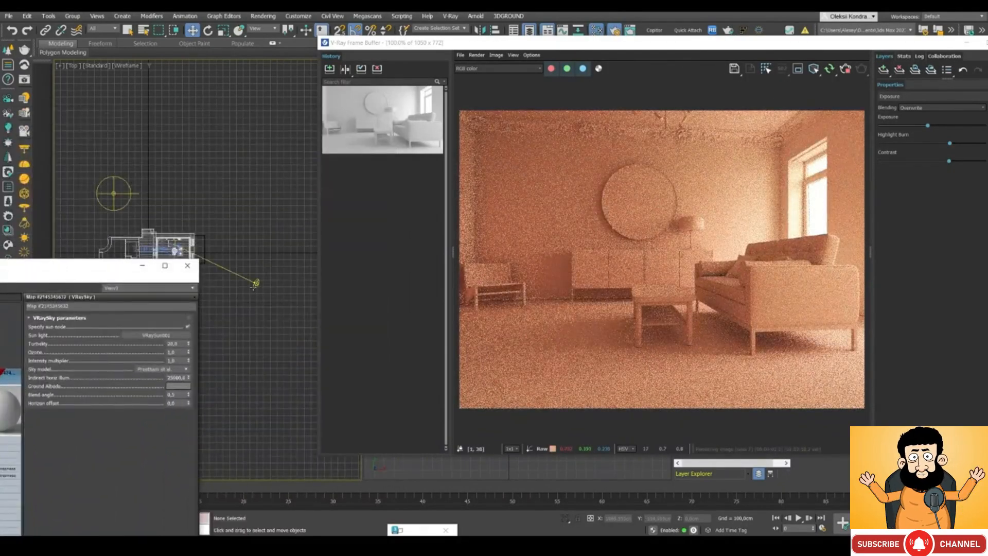
{"action": "left_click", "coordinate": [255, 282]}
{"action": "key", "text": "f"}
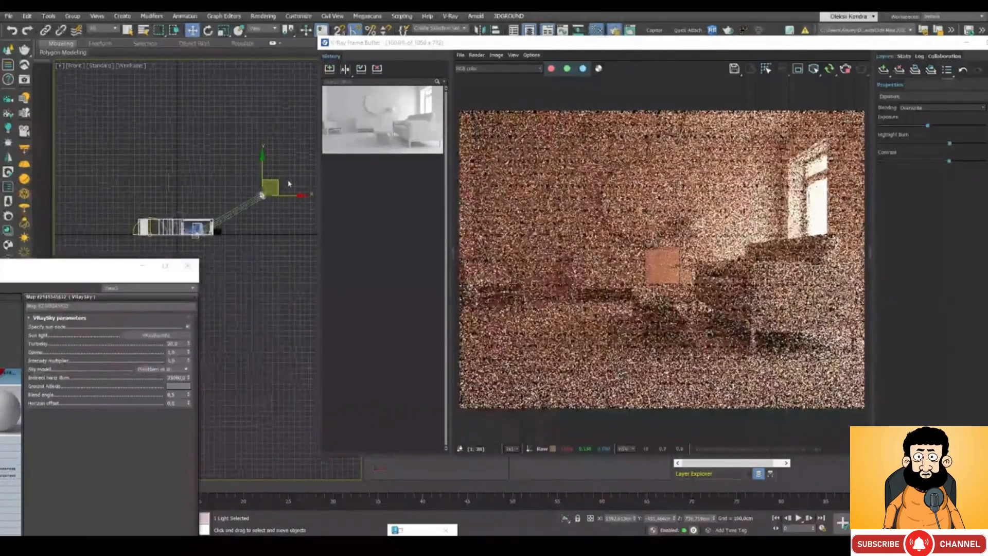
{"action": "left_click_drag", "start_coordinate": [274, 177], "coordinate": [295, 217]}
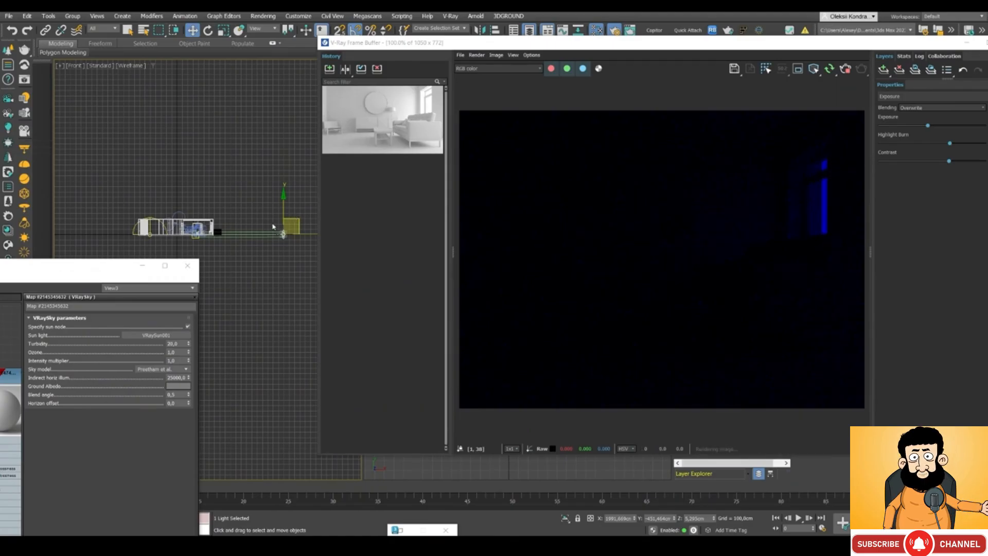
{"action": "mouse_move", "coordinate": [296, 217]}
{"action": "left_mouse_down"}
{"action": "mouse_move", "coordinate": [313, 222]}
{"action": "mouse_move", "coordinate": [303, 201]}
{"action": "left_mouse_up"}
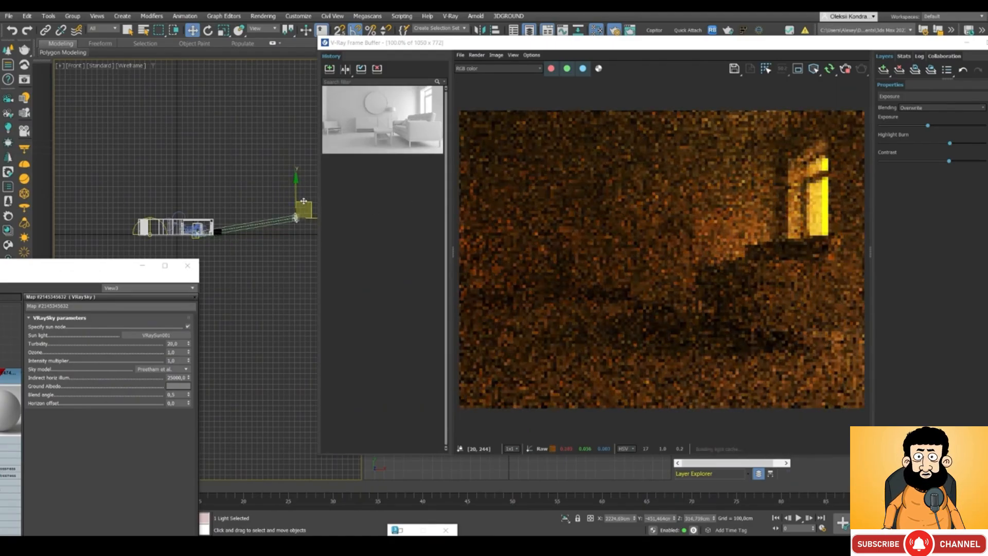
- Set the VRaySky map's sky model to PRG Clear Sky and arrange the material editor and the render side by side
{"action": "left_click_drag", "start_coordinate": [83, 268], "coordinate": [285, 151]}
{"action": "left_click", "coordinate": [355, 251]}
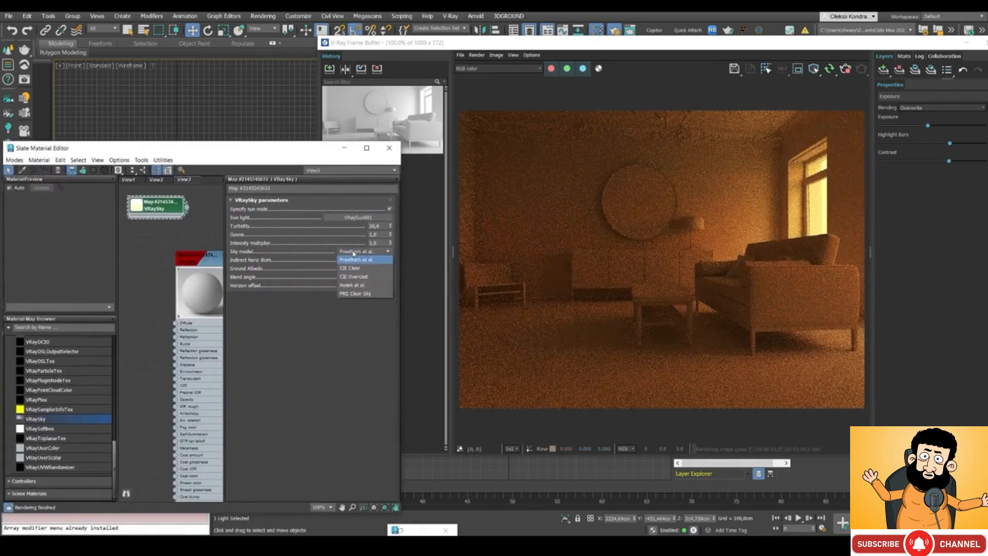
{"action": "left_click", "coordinate": [351, 294]}
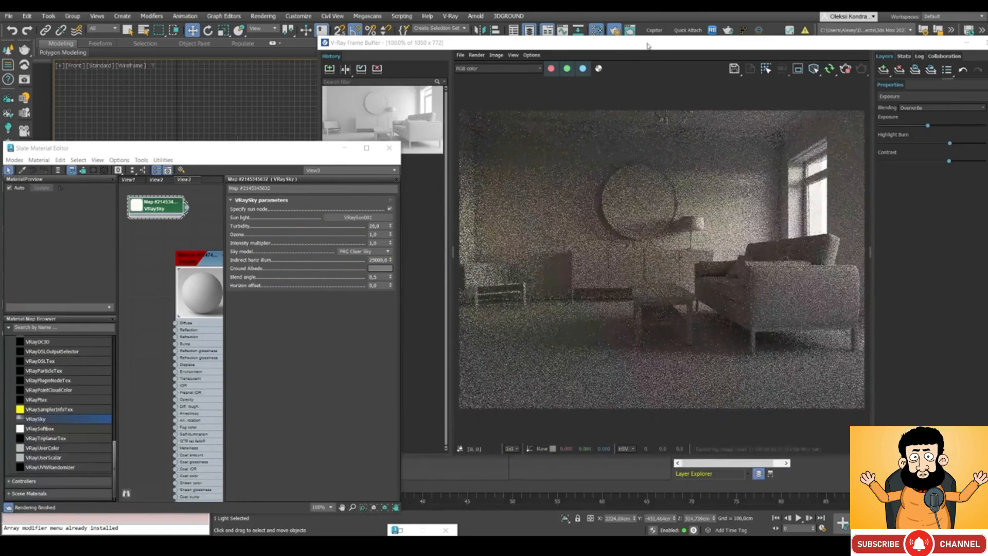
{"action": "left_click_drag", "start_coordinate": [648, 46], "coordinate": [709, 117]}
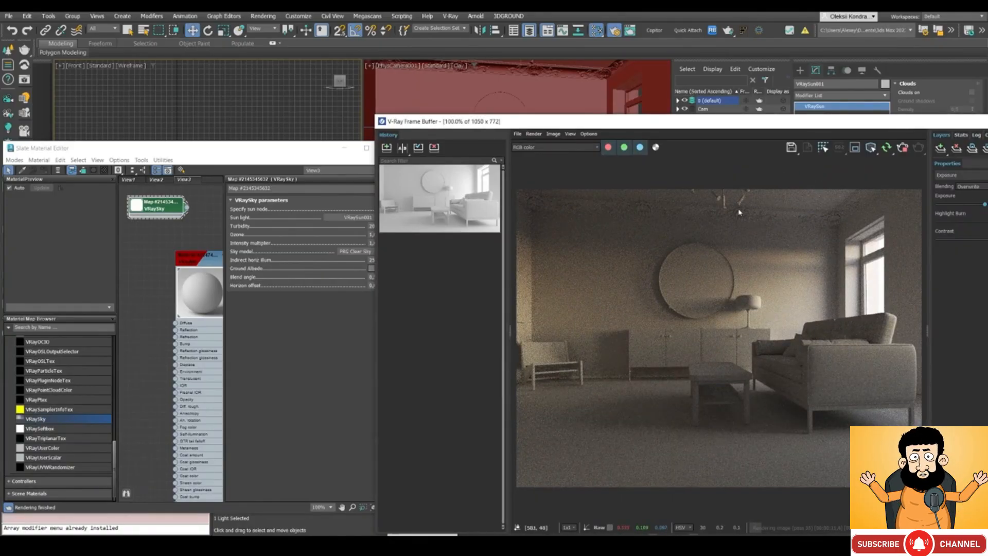
{"action": "left_click_drag", "start_coordinate": [262, 156], "coordinate": [218, 151]}
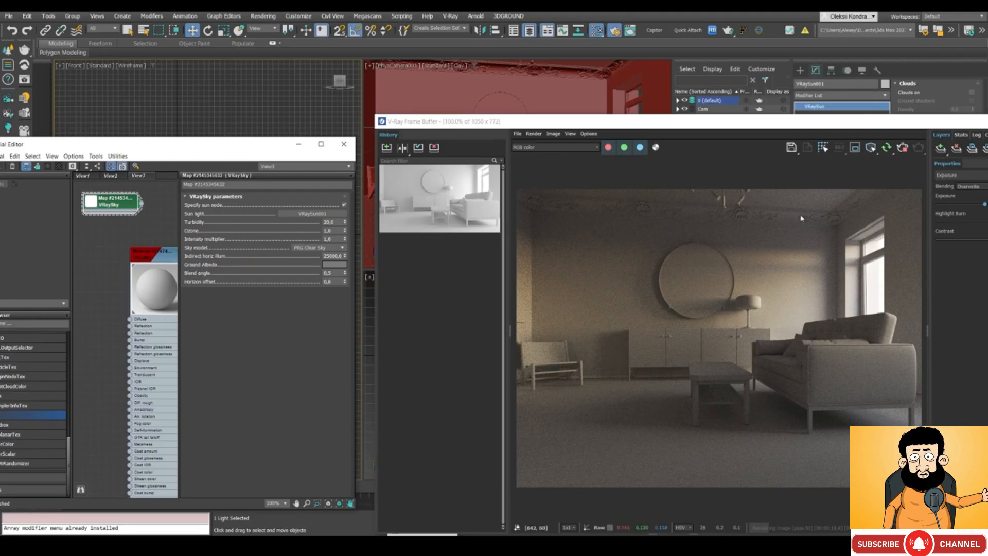
- Try a near-white ground albedo of RGB 236 on the VRaySky map, then set it to dark grey RGB 103
{"action": "left_click", "coordinate": [335, 265]}
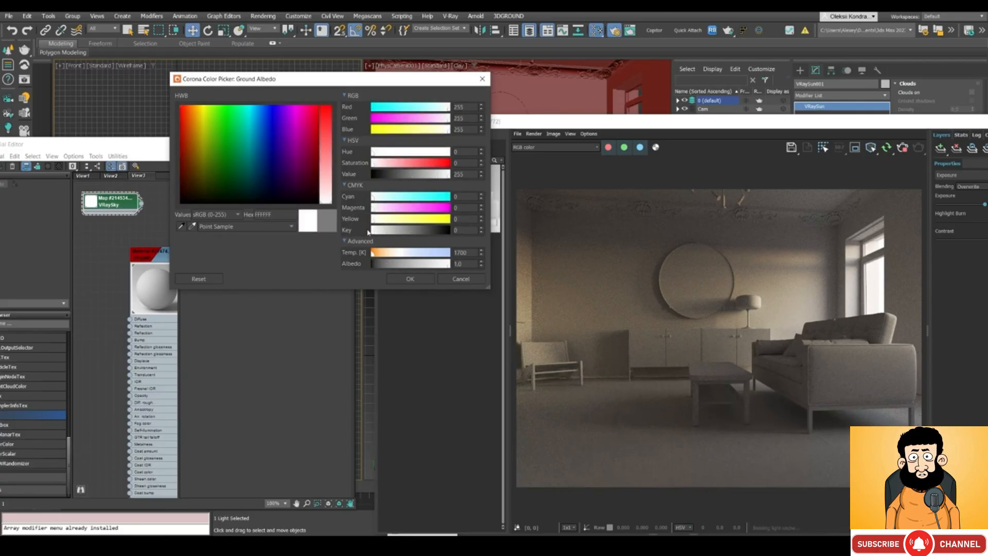
{"action": "left_click_drag", "start_coordinate": [371, 230], "coordinate": [378, 230]}
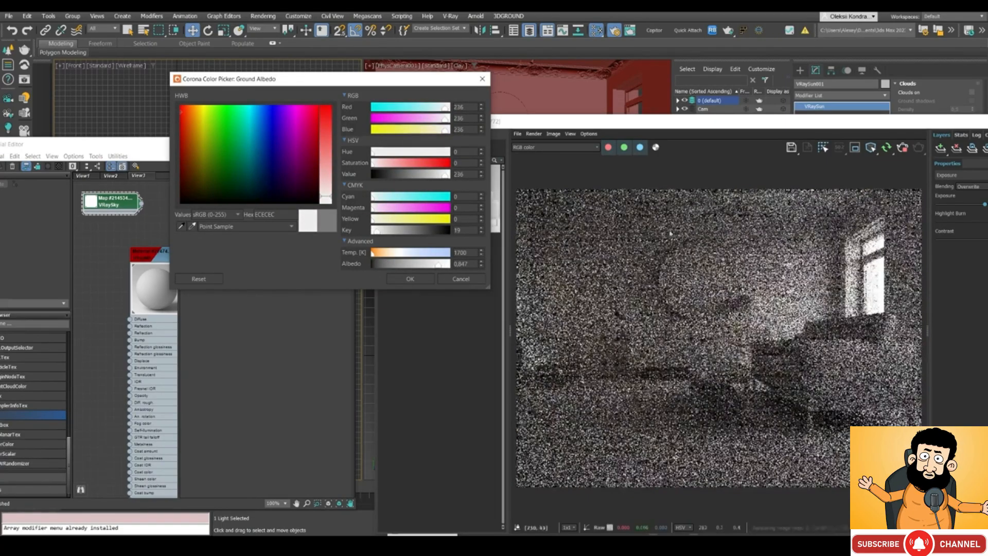
{"action": "left_click", "coordinate": [404, 279]}
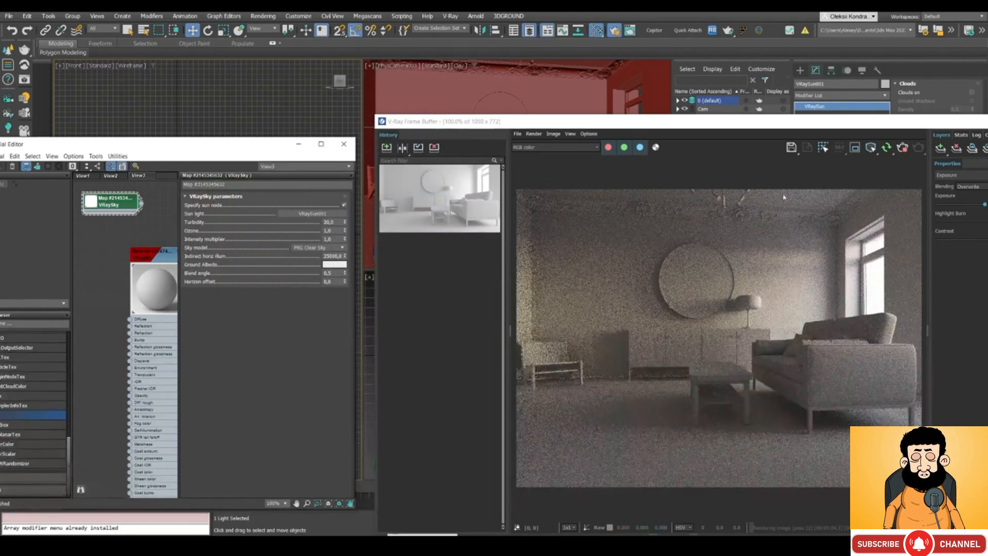
{"action": "left_click", "coordinate": [334, 265]}
{"action": "mouse_move", "coordinate": [409, 232]}
{"action": "left_mouse_down"}
{"action": "mouse_move", "coordinate": [440, 230]}
{"action": "mouse_move", "coordinate": [419, 232]}
{"action": "left_mouse_up"}
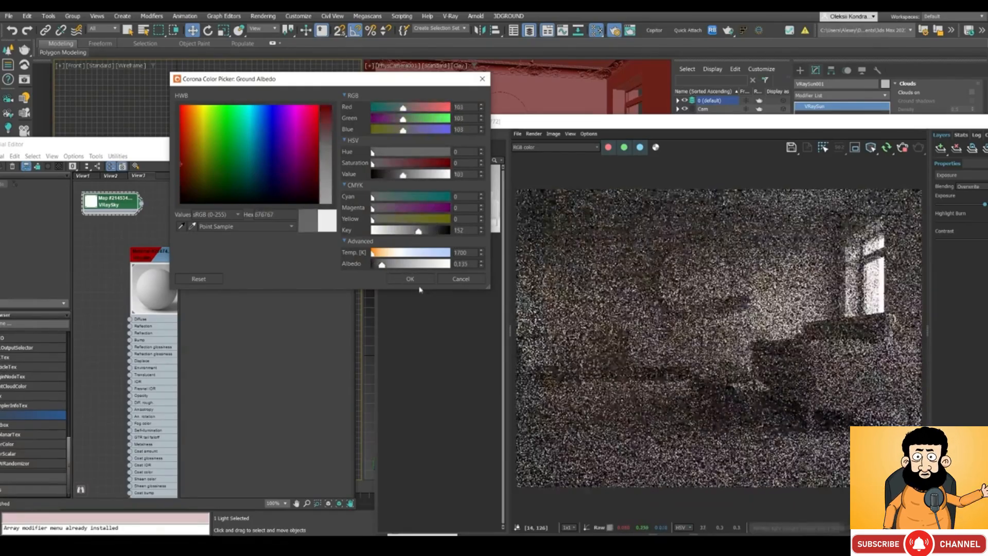
{"action": "left_click", "coordinate": [410, 279]}
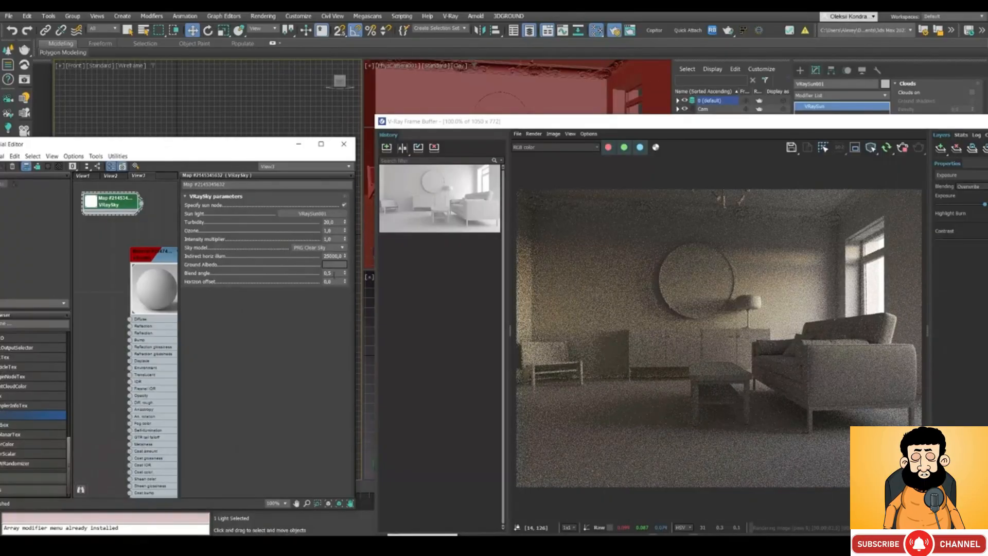
- Try a horizon offset of 10 on the VRaySky map, then set the offset to 1
{"action": "left_click_drag", "start_coordinate": [334, 284], "coordinate": [316, 282]}
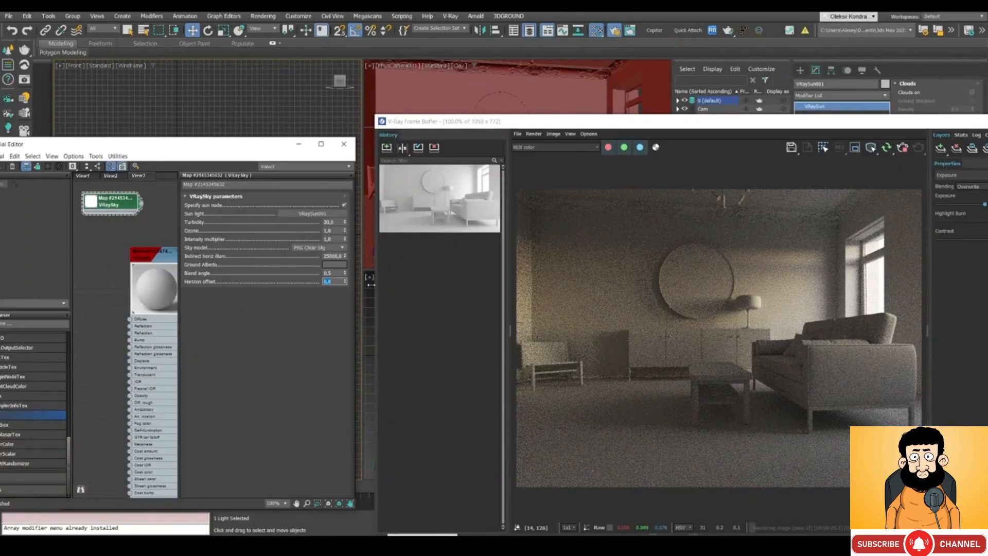
{"action": "type", "text": "10"}
{"action": "key", "text": "Return"}
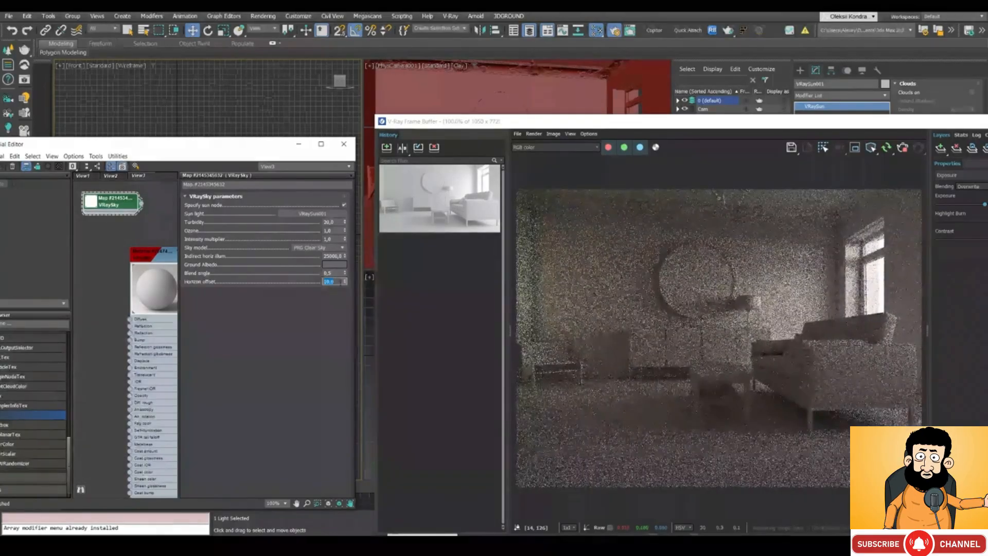
{"action": "type", "text": "1"}
{"action": "key", "text": "Return"}
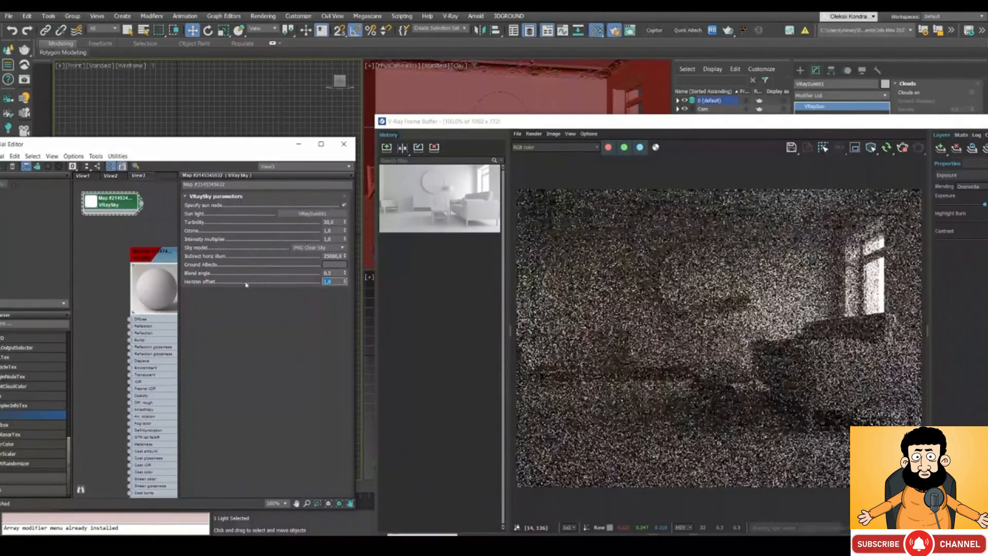
- Reposition the frame buffer and compare the render with the white interior reference photo
{"action": "left_click_drag", "start_coordinate": [663, 122], "coordinate": [582, 83]}
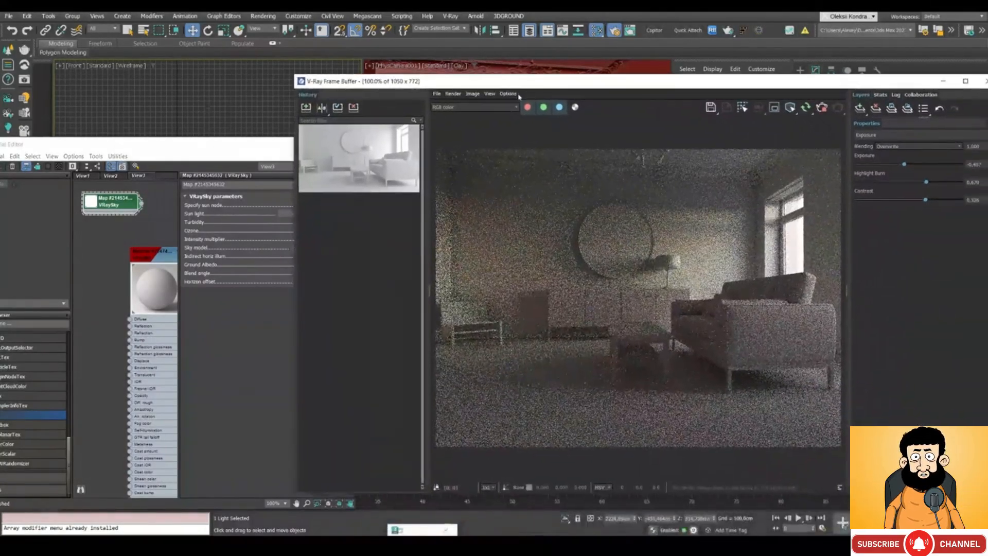
{"action": "left_click_drag", "start_coordinate": [521, 88], "coordinate": [519, 97]}
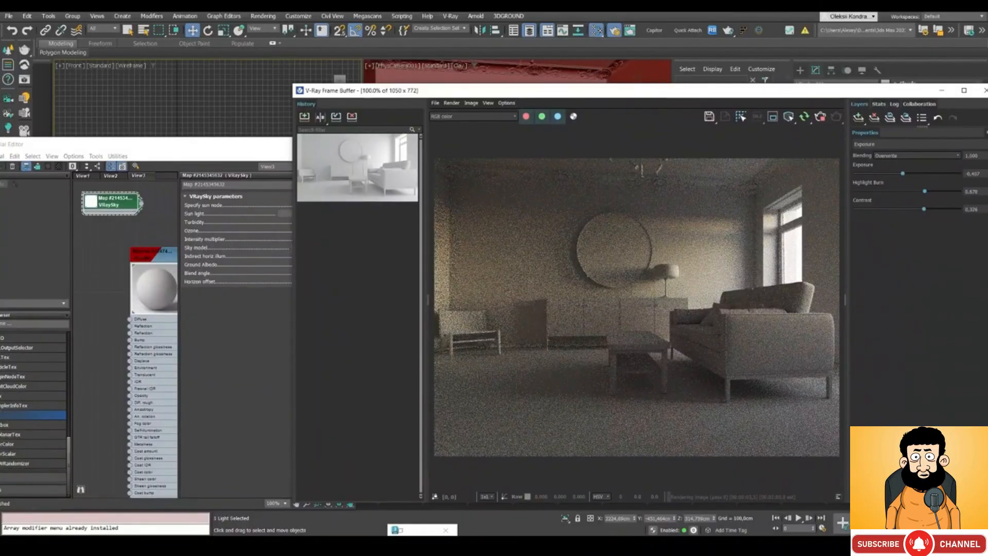
{"action": "key", "text": "alt+Tab"}
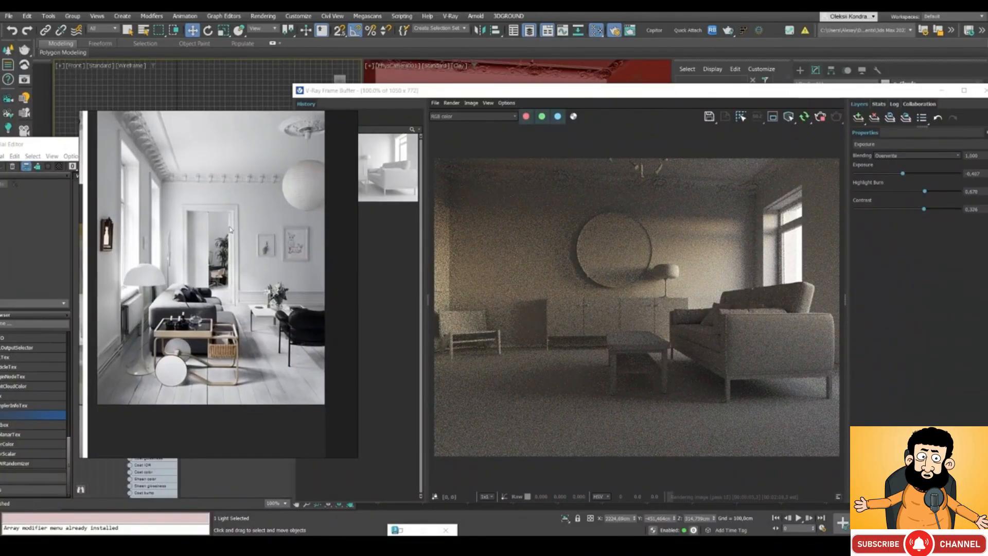
{"action": "right_click_drag", "start_coordinate": [231, 229], "coordinate": [0, 256]}
- Bring the material editor forward and add a Color Correction map from the General maps beside the VRaySky node
{"action": "scroll", "coordinate": [138, 238], "scroll_direction": "down", "scroll_amount": 4}
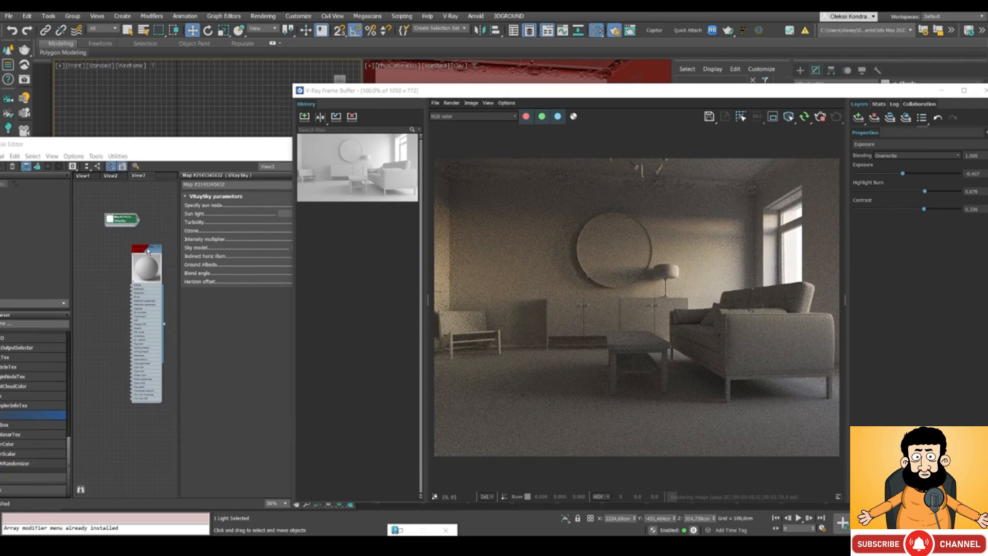
{"action": "right_click", "coordinate": [147, 248]}
{"action": "left_click", "coordinate": [114, 248]}
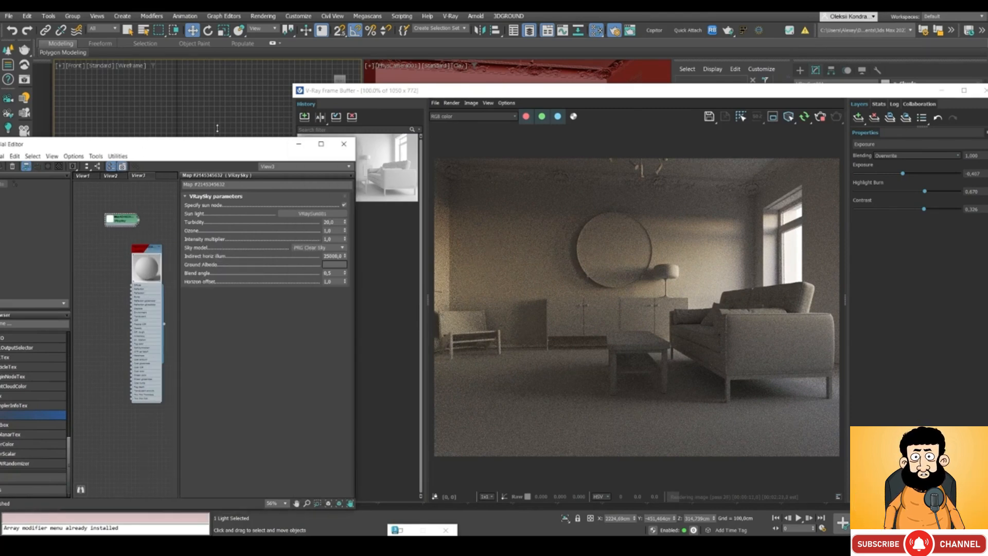
{"action": "left_click_drag", "start_coordinate": [137, 140], "coordinate": [137, 129]}
{"action": "left_click_drag", "start_coordinate": [261, 140], "coordinate": [502, 137]}
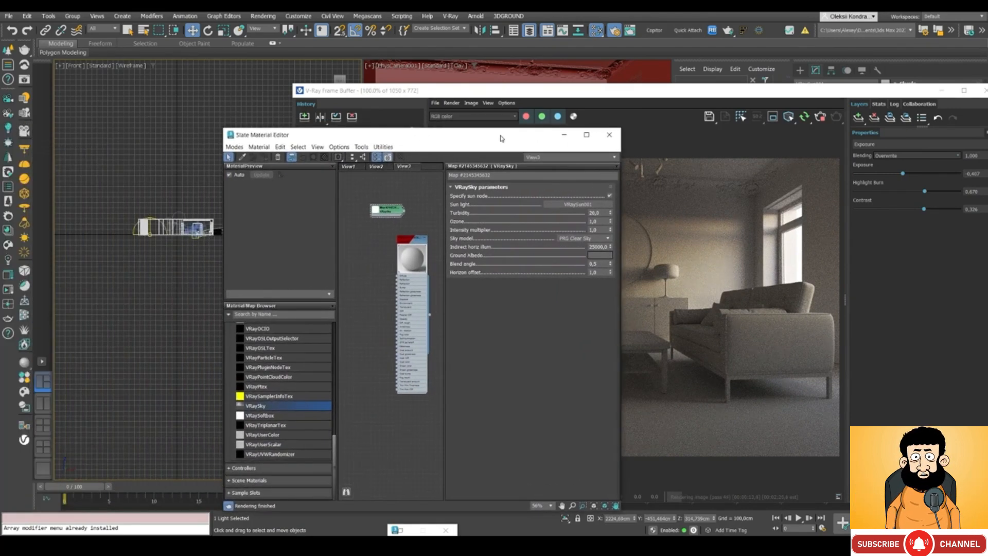
{"action": "scroll", "coordinate": [303, 421], "scroll_direction": "up", "scroll_amount": 15}
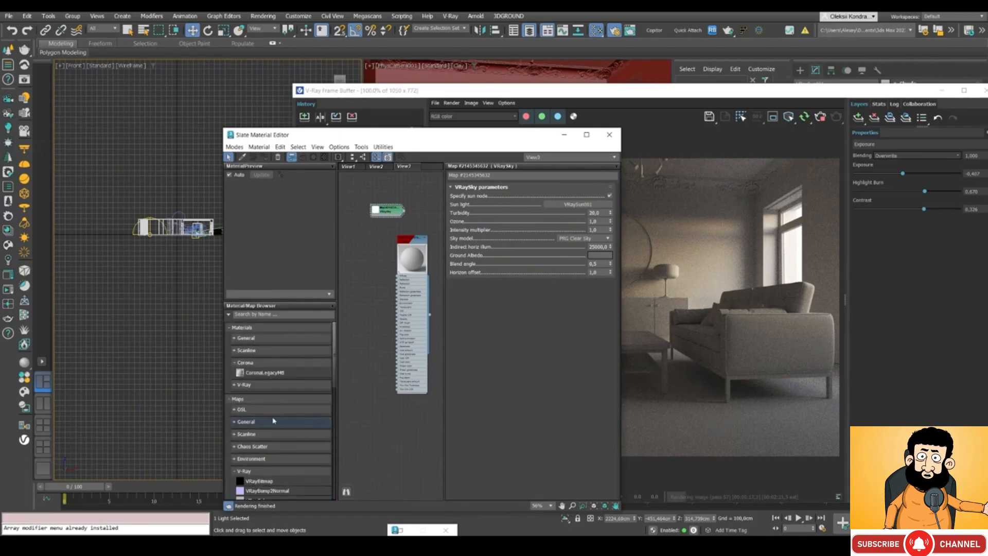
{"action": "left_click", "coordinate": [304, 421]}
{"action": "scroll", "coordinate": [269, 422], "scroll_direction": "down", "scroll_amount": 3}
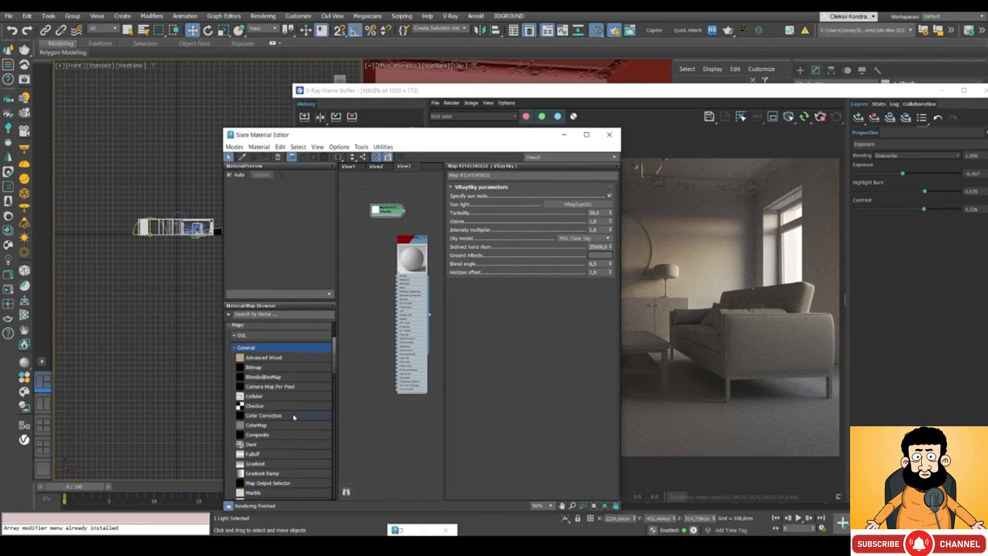
{"action": "left_click_drag", "start_coordinate": [287, 416], "coordinate": [436, 211]}
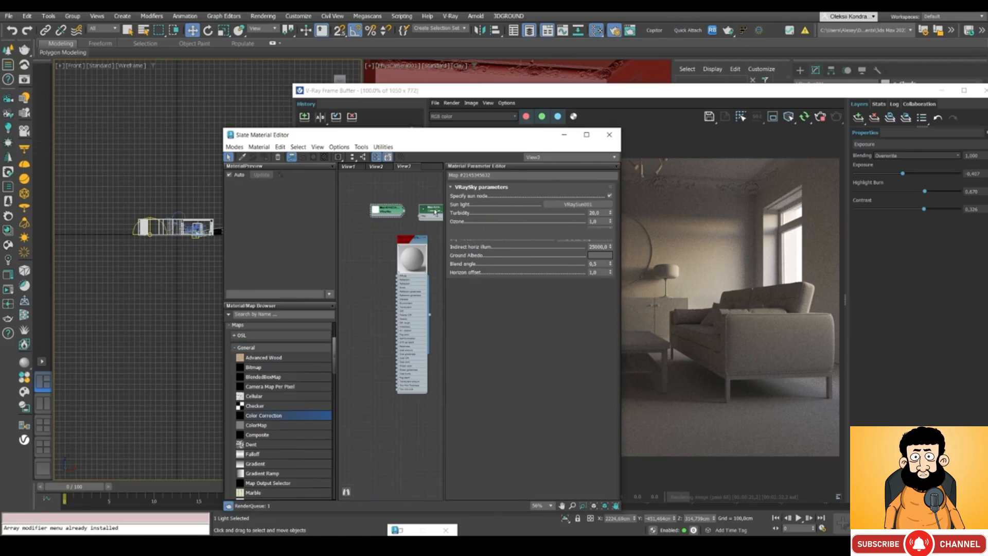
- Connect the VRaySky node to the Color Correction map and assign that map as an instance to the dome light's texture
{"action": "scroll", "coordinate": [413, 198], "scroll_direction": "up", "scroll_amount": 3}
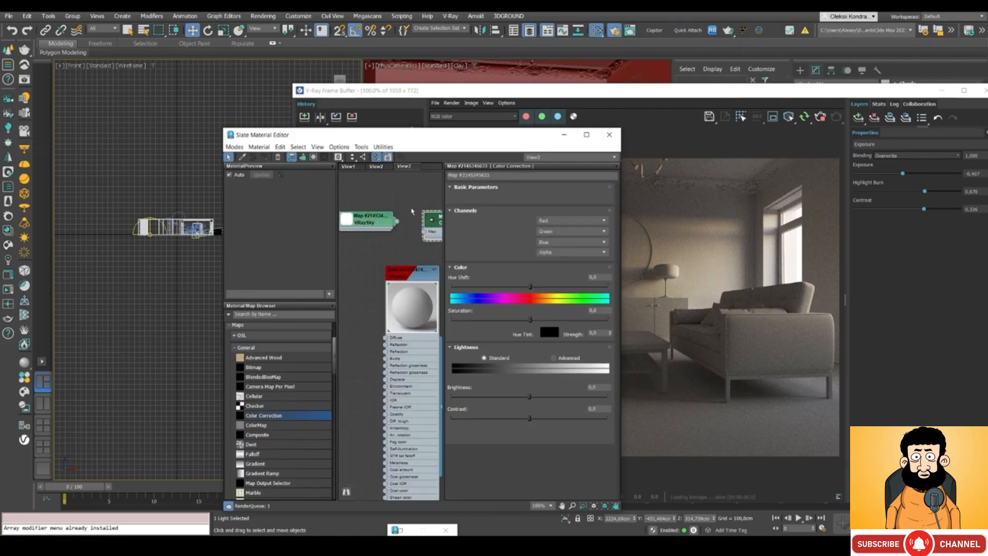
{"action": "left_click_drag", "start_coordinate": [397, 222], "coordinate": [430, 231]}
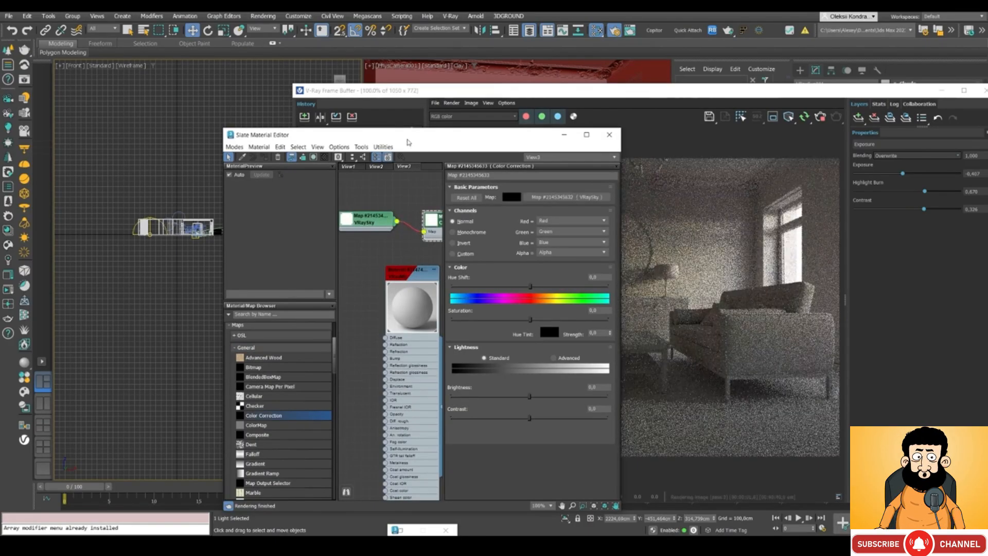
{"action": "left_click_drag", "start_coordinate": [329, 135], "coordinate": [108, 134]}
{"action": "left_click_drag", "start_coordinate": [636, 100], "coordinate": [639, 309]}
{"action": "left_click_drag", "start_coordinate": [299, 136], "coordinate": [234, 273]}
{"action": "left_click", "coordinate": [132, 232]}
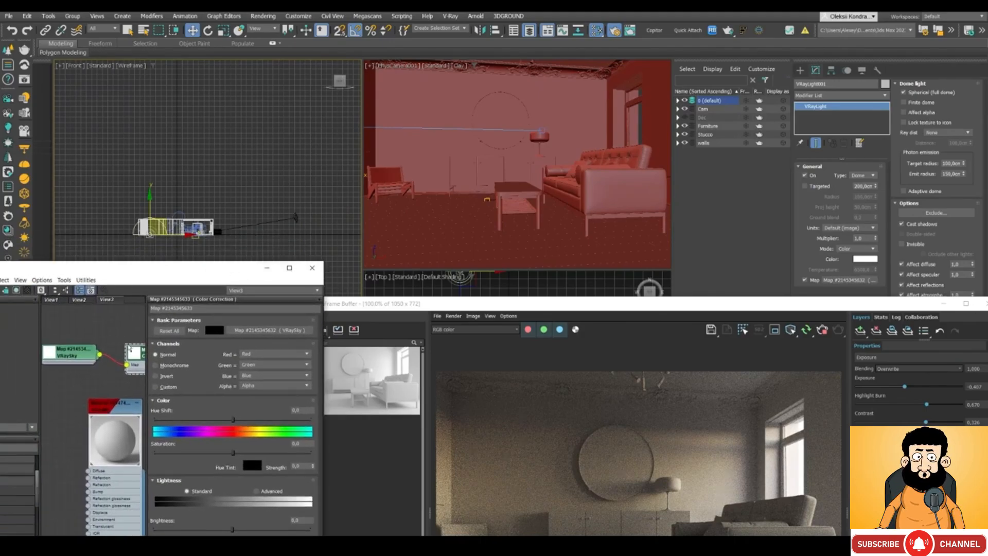
{"action": "middle_click_drag", "start_coordinate": [107, 327], "coordinate": [54, 322]}
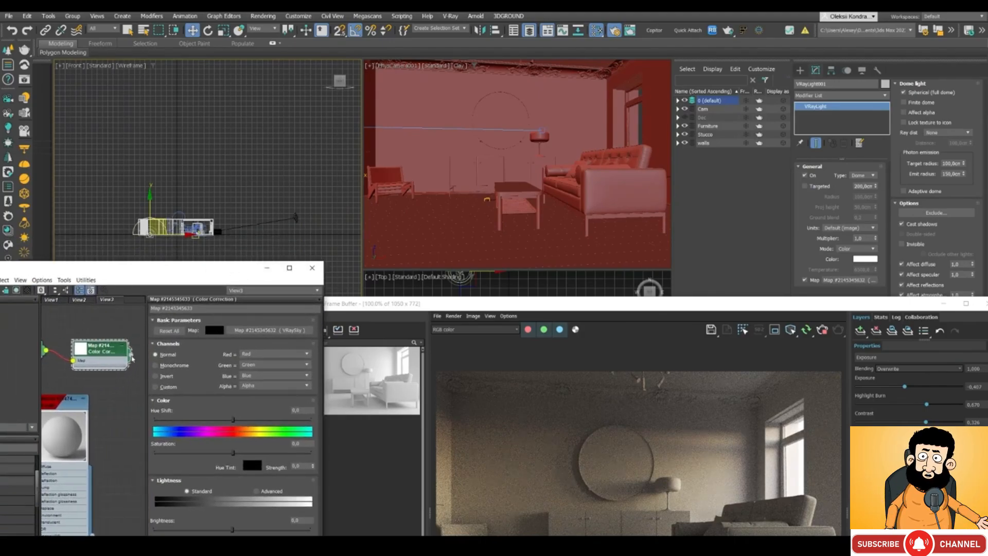
{"action": "left_click_drag", "start_coordinate": [132, 356], "coordinate": [857, 283]}
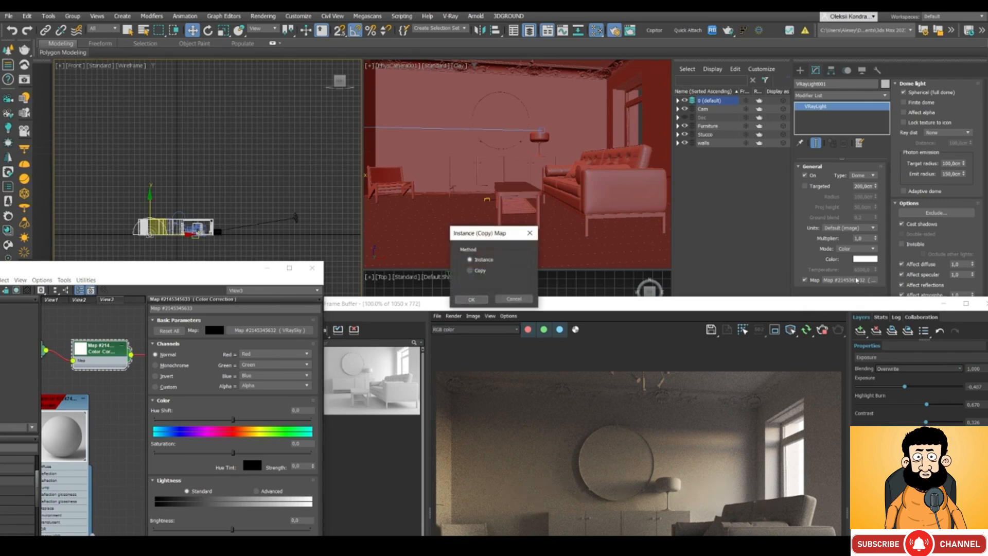
{"action": "left_click", "coordinate": [472, 300]}
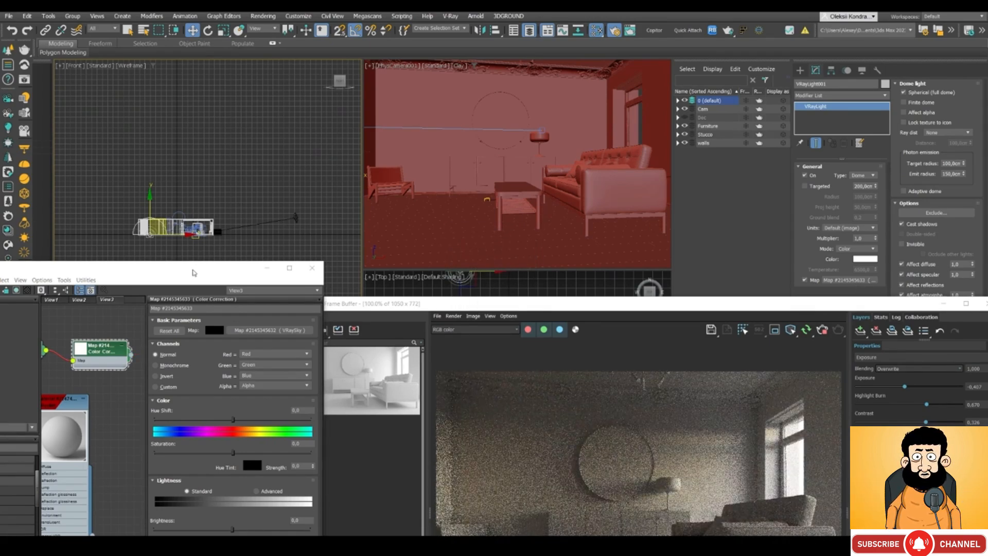
- Lower the Color Correction map's saturation to about -61 to desaturate the sky lighting
{"action": "left_click_drag", "start_coordinate": [193, 272], "coordinate": [233, 135]}
{"action": "left_click_drag", "start_coordinate": [540, 304], "coordinate": [558, 89]}
{"action": "left_click_drag", "start_coordinate": [166, 141], "coordinate": [135, 108]}
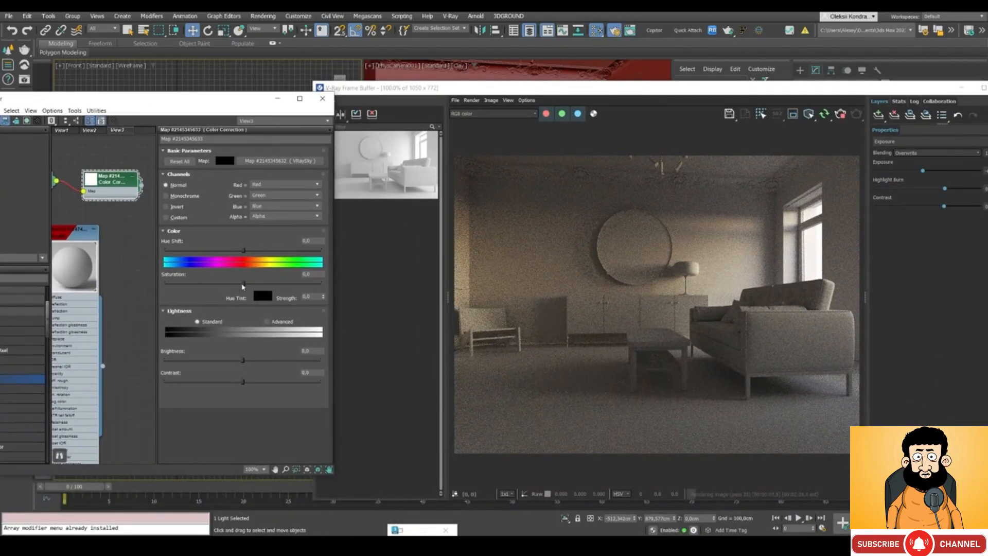
{"action": "left_click_drag", "start_coordinate": [243, 284], "coordinate": [195, 283]}
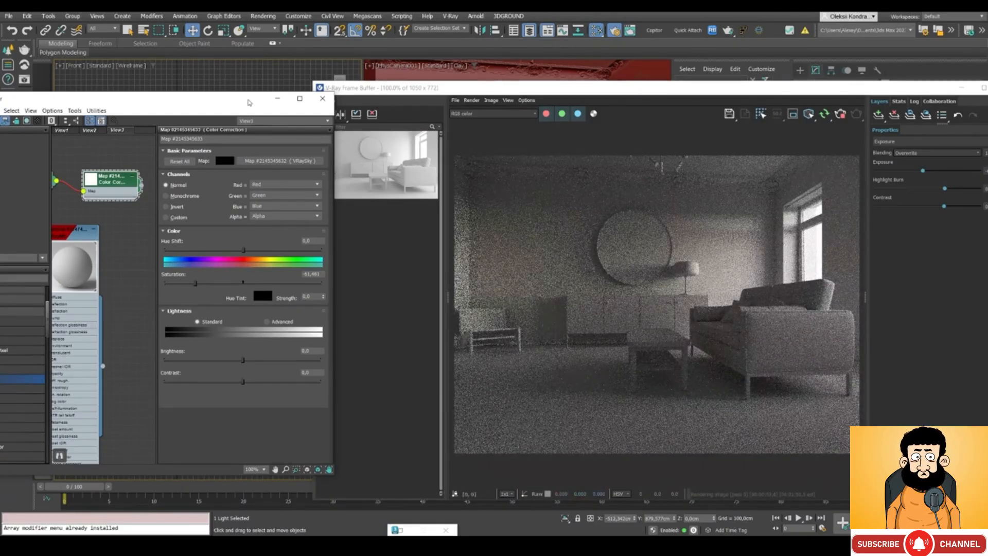
- Raise the VRaySun to a height of about 884 cm and closer to the building, and adjust its position in the top view
{"action": "left_click_drag", "start_coordinate": [247, 102], "coordinate": [95, 156]}
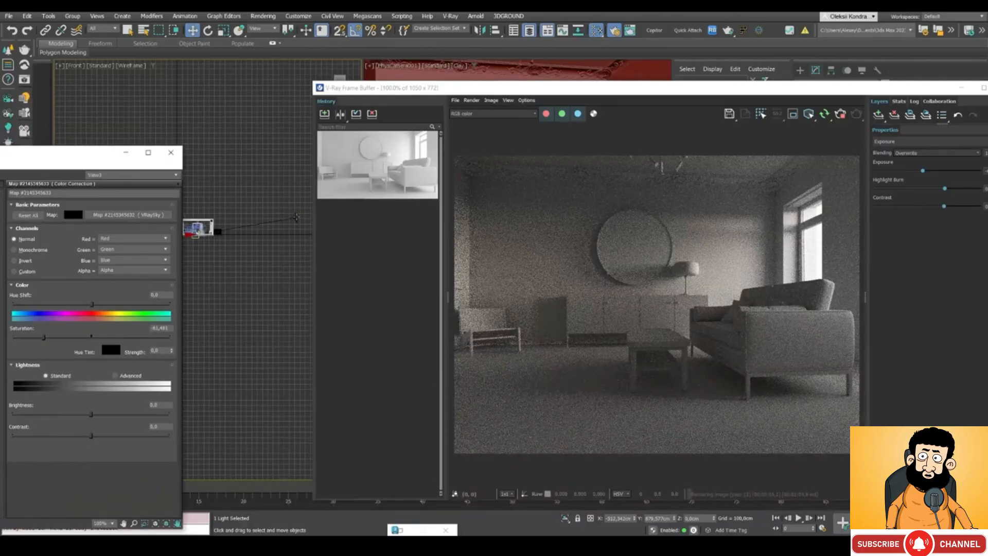
{"action": "left_click", "coordinate": [295, 217]}
{"action": "left_click_drag", "start_coordinate": [296, 190], "coordinate": [274, 165]}
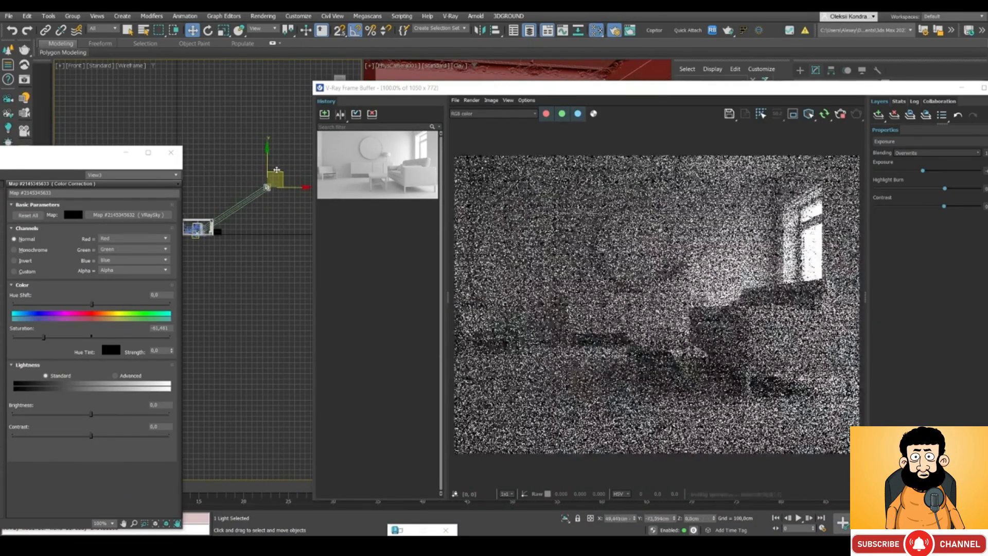
{"action": "key", "text": "t"}
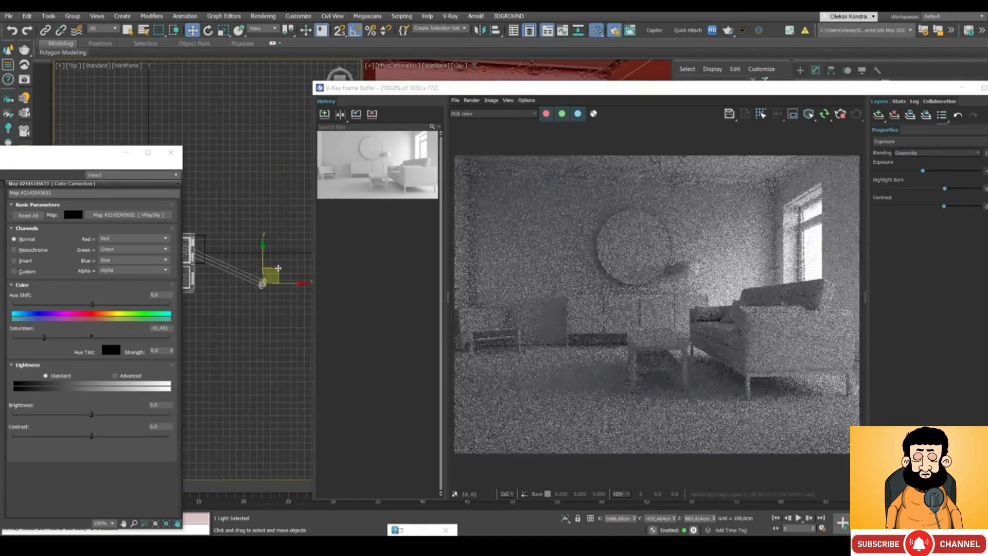
{"action": "left_click_drag", "start_coordinate": [271, 274], "coordinate": [265, 287]}
- Bring the white interior reference photo beside the render and compare their lighting and tone
{"action": "left_click_drag", "start_coordinate": [498, 89], "coordinate": [348, 84]}
{"action": "right_click_drag", "start_coordinate": [1, 322], "coordinate": [182, 345]}
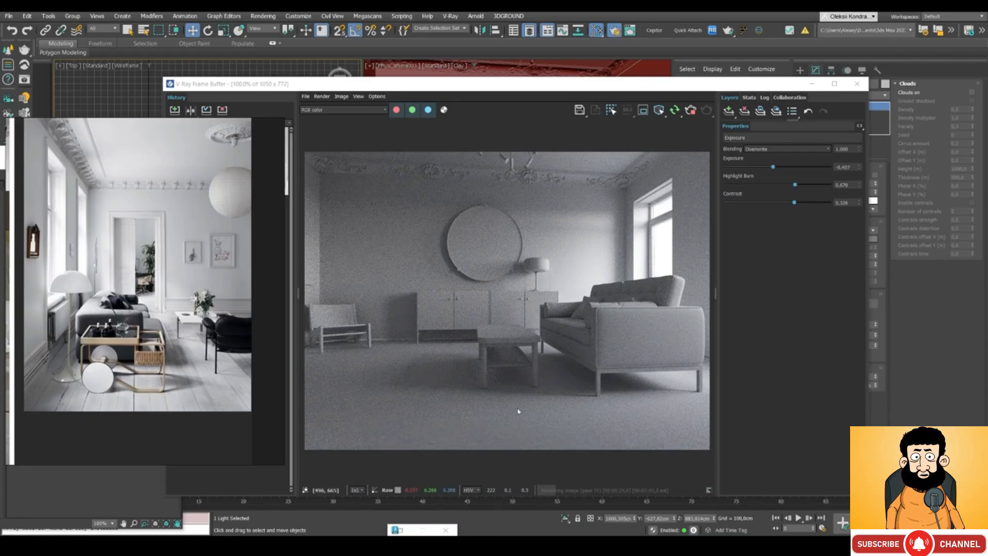
{"action": "right_click_drag", "start_coordinate": [197, 140], "coordinate": [0, 170]}
{"action": "right_click_drag", "start_coordinate": [75, 156], "coordinate": [0, 170]}
- Enable the VRaySun with an intensity multiplier of 0.1 and set its color mode to Override
{"action": "left_click_drag", "start_coordinate": [273, 80], "coordinate": [163, 99]}
{"action": "left_click", "coordinate": [876, 176]}
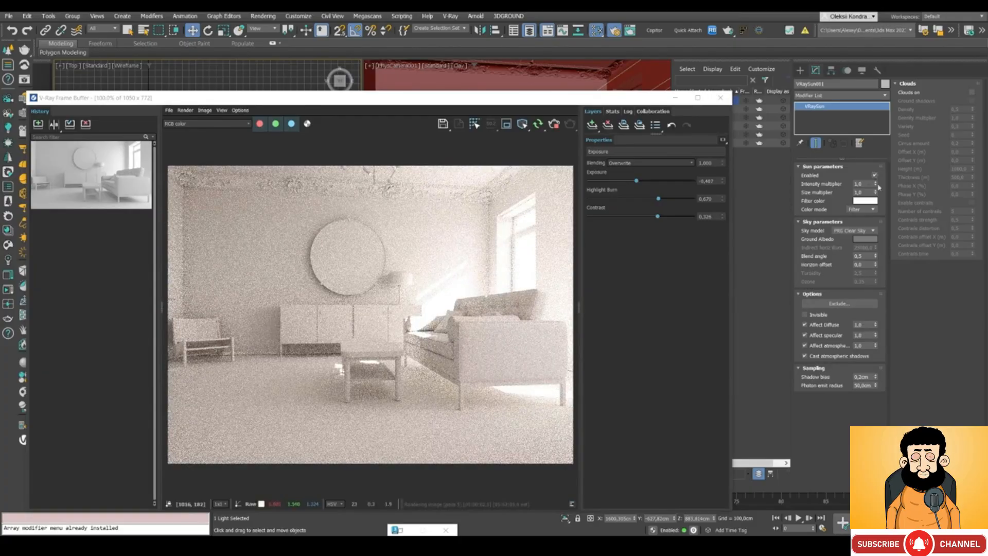
{"action": "double_click", "coordinate": [861, 184]}
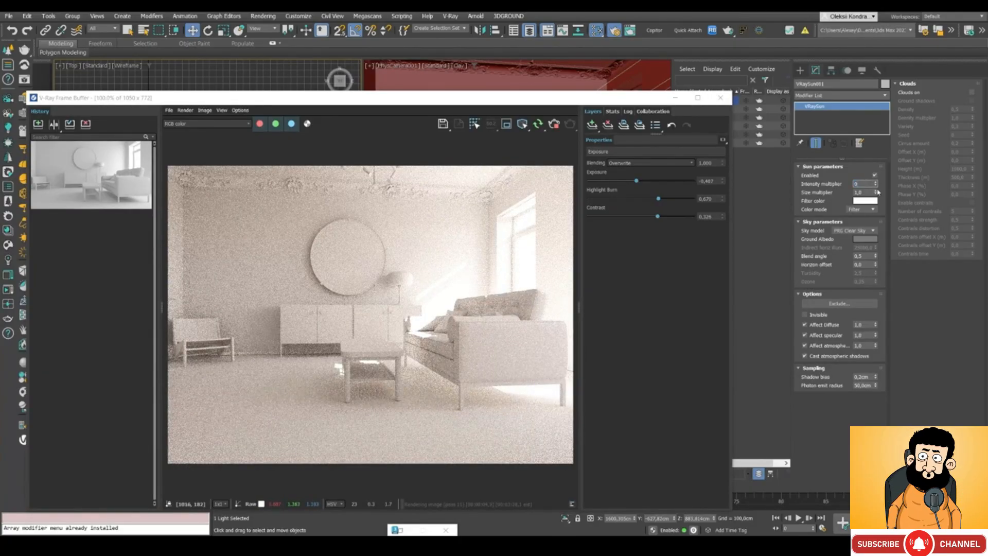
{"action": "key", "text": "Return"}
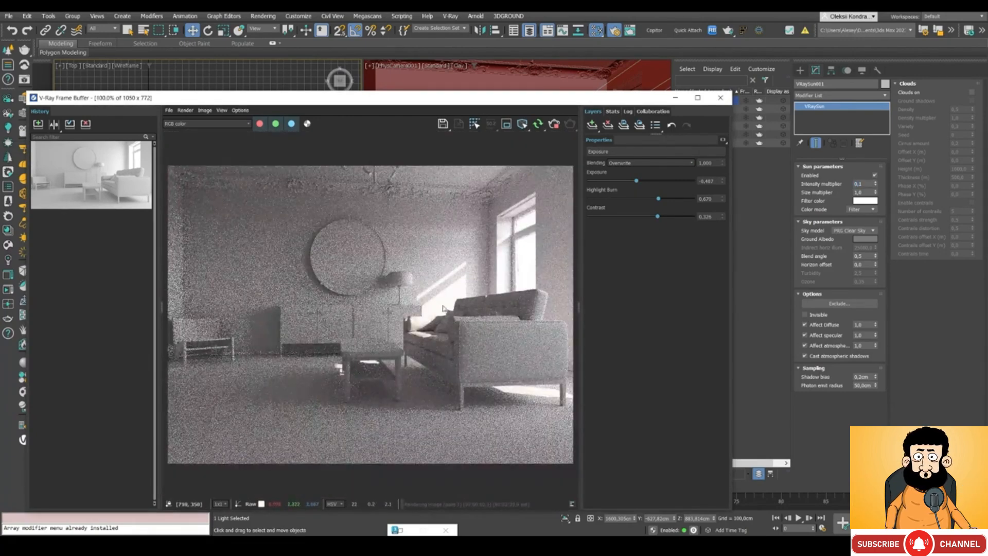
{"action": "left_click", "coordinate": [866, 210]}
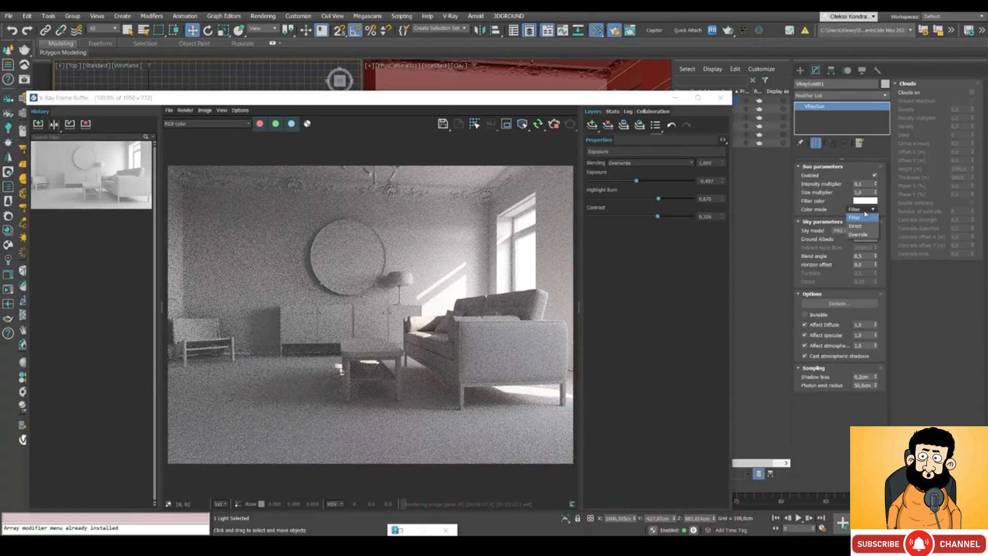
{"action": "left_click", "coordinate": [863, 238]}
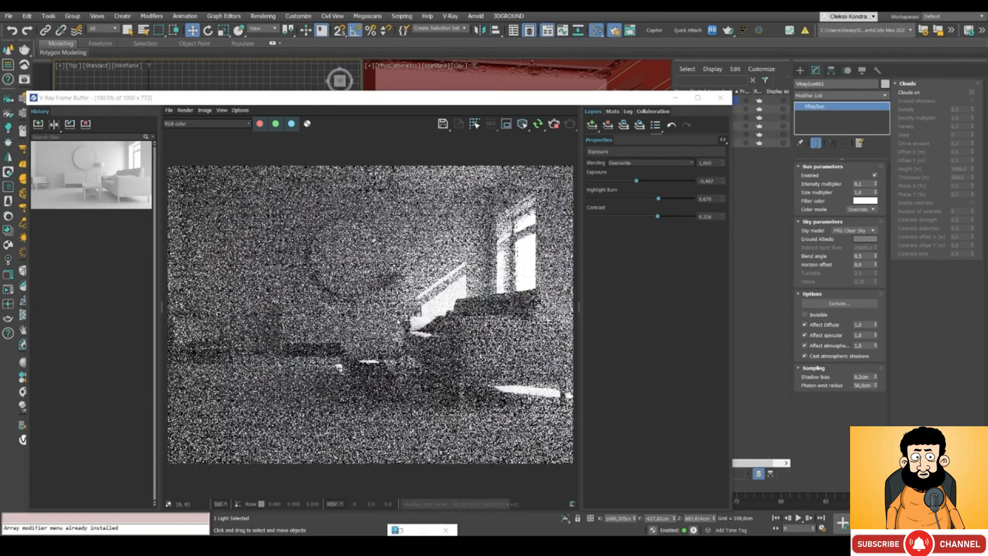
- Set the VRaySun's size multiplier to 32 to soften the sunlight's shadows
{"action": "left_click", "coordinate": [866, 201]}
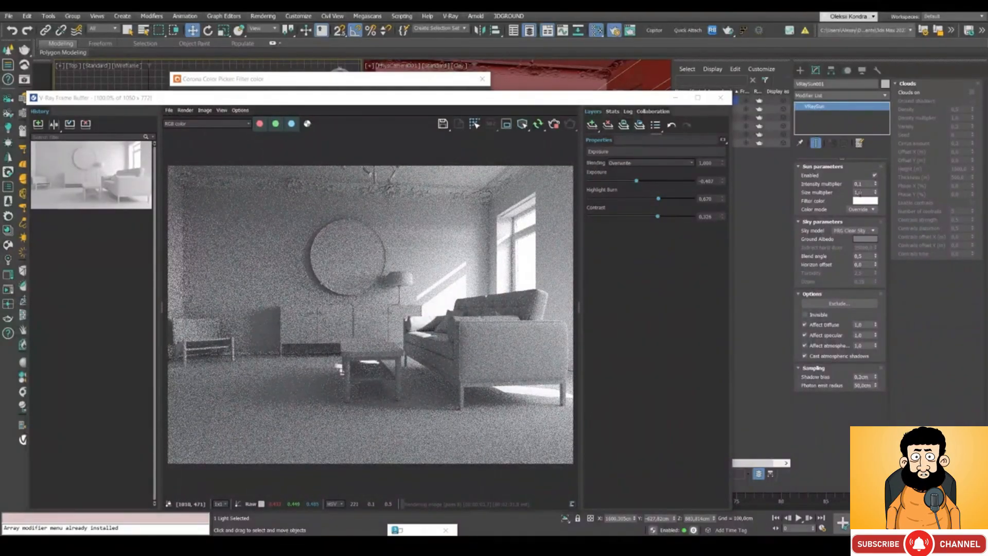
{"action": "double_click", "coordinate": [859, 192]}
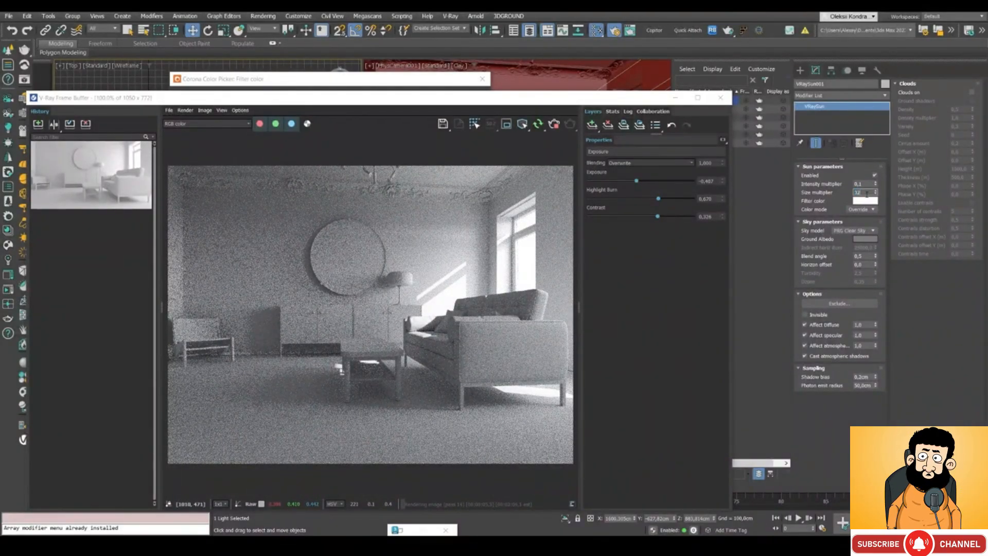
{"action": "type", "text": "32"}
{"action": "key", "text": "Return"}
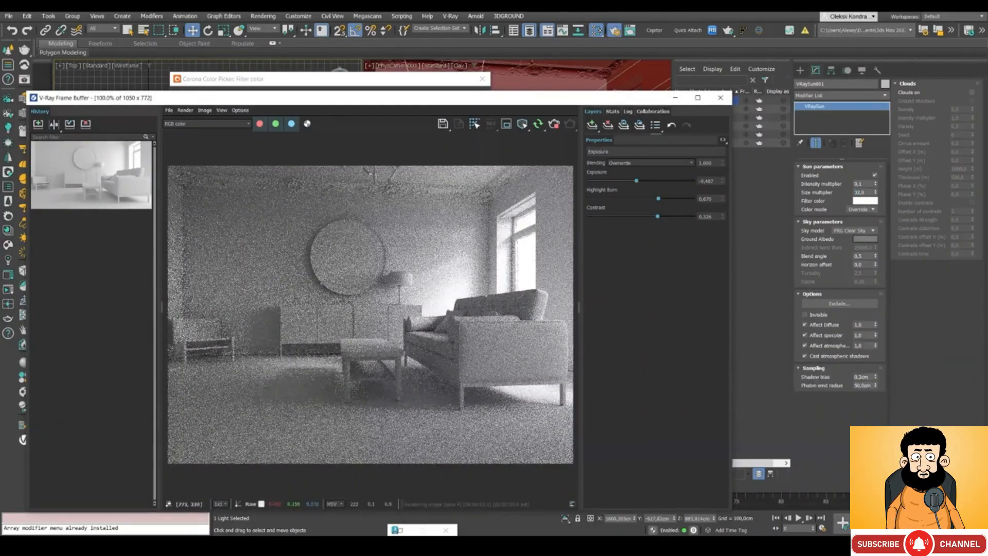
- Dismiss the filter color picker and move the VRaySun in the top view farther out and more directly facing the windows
{"action": "left_click_drag", "start_coordinate": [352, 102], "coordinate": [639, 91]}
{"action": "left_click", "coordinate": [482, 79]}
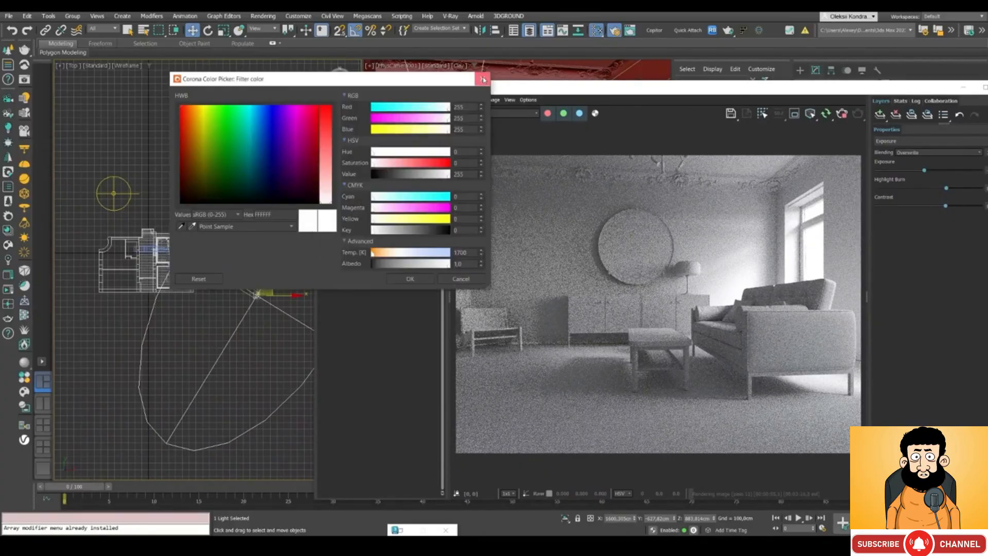
{"action": "middle_click_drag", "start_coordinate": [217, 321], "coordinate": [197, 340]}
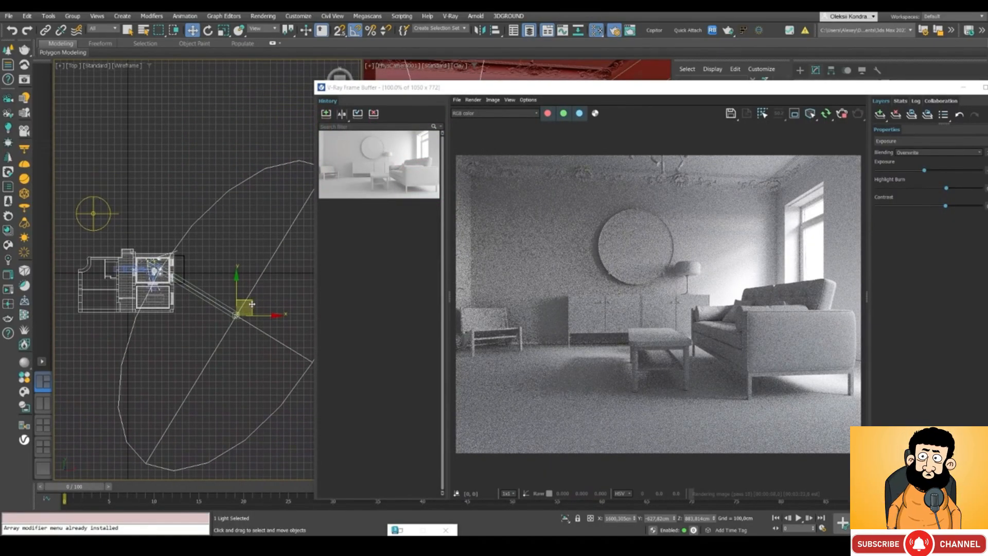
{"action": "left_click_drag", "start_coordinate": [244, 306], "coordinate": [275, 275]}
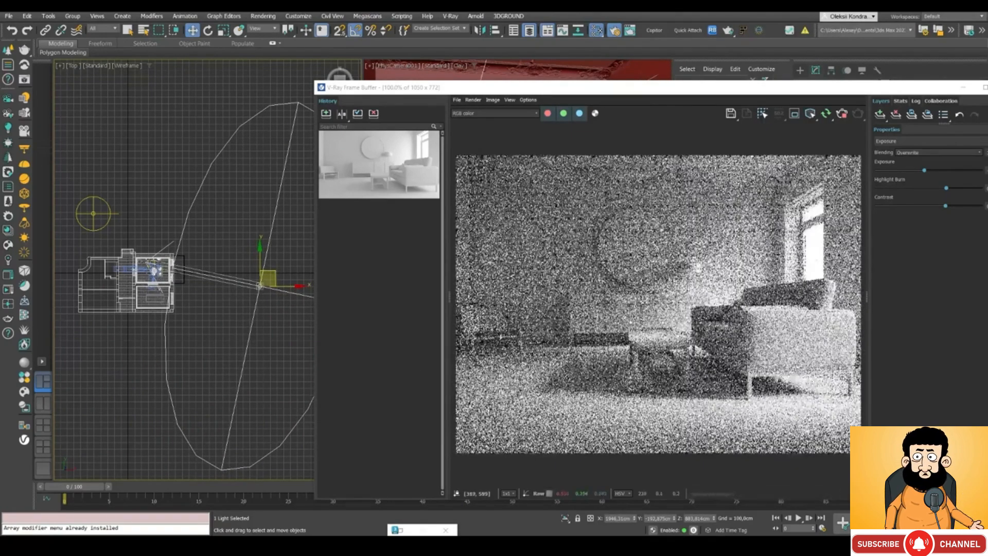
- Compare the soft sunlight and shadows in the render with the white interior reference photo
{"action": "left_click_drag", "start_coordinate": [603, 88], "coordinate": [426, 84]}
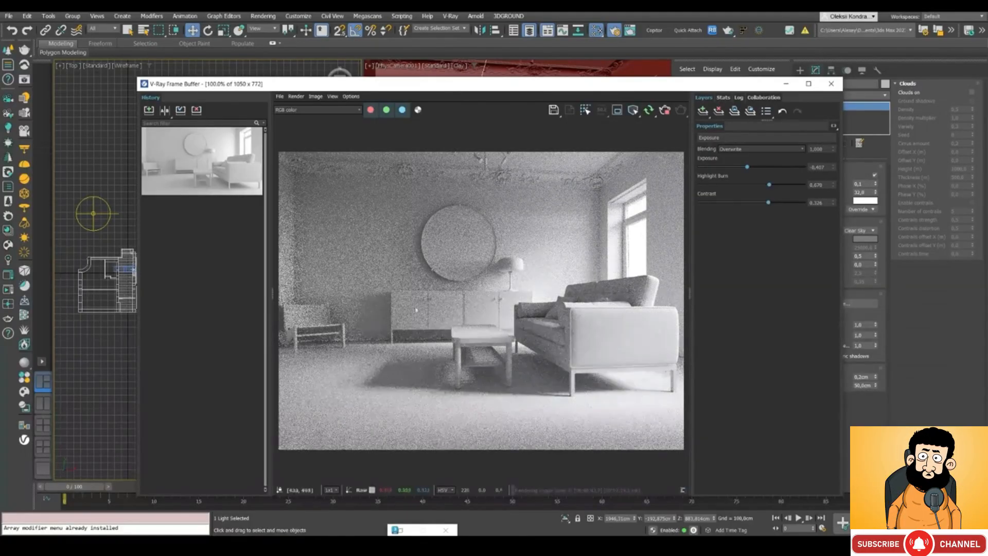
{"action": "right_click_drag", "start_coordinate": [1, 288], "coordinate": [180, 242]}
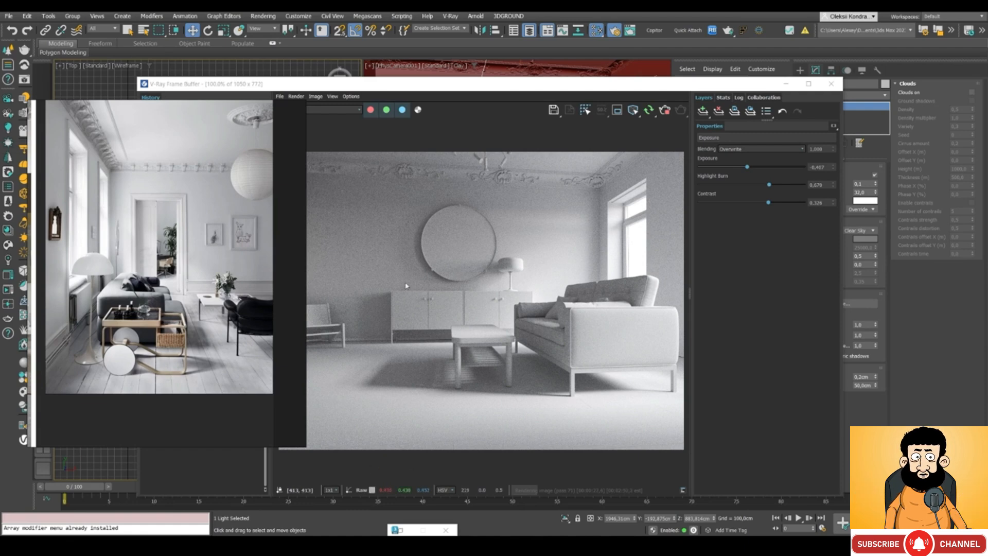
{"action": "left_click_drag", "start_coordinate": [479, 86], "coordinate": [556, 68]}
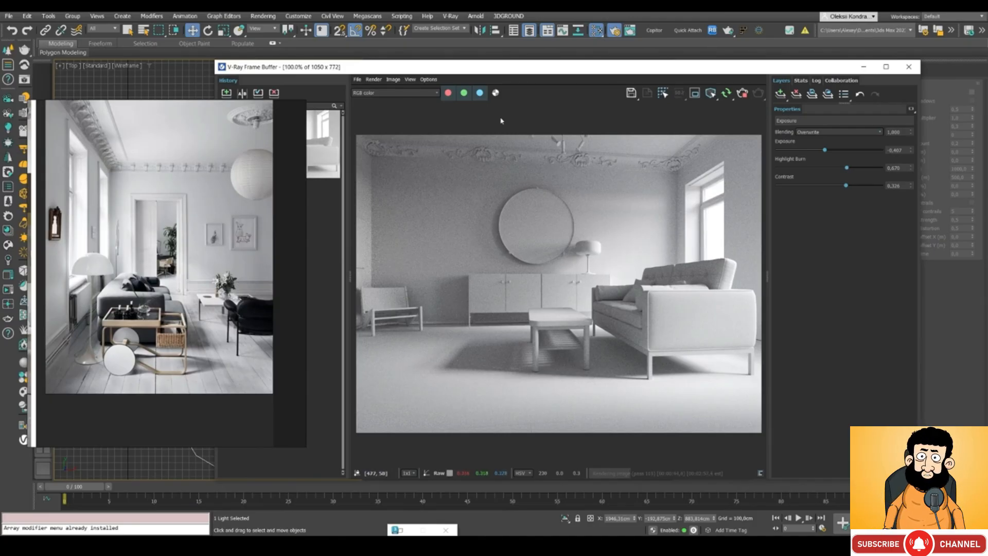
{"action": "left_click_drag", "start_coordinate": [450, 71], "coordinate": [532, 73]}
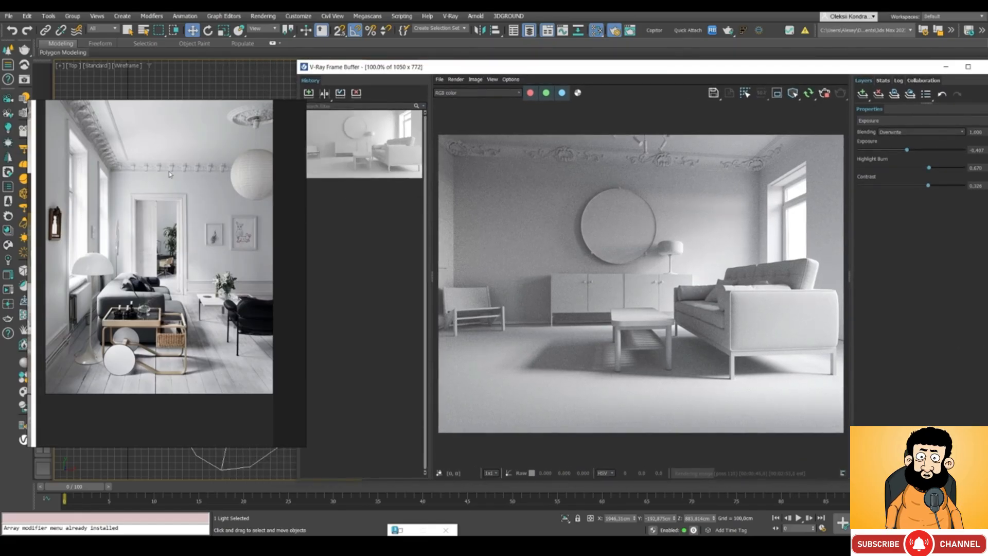
{"action": "right_click_drag", "start_coordinate": [170, 175], "coordinate": [0, 232]}
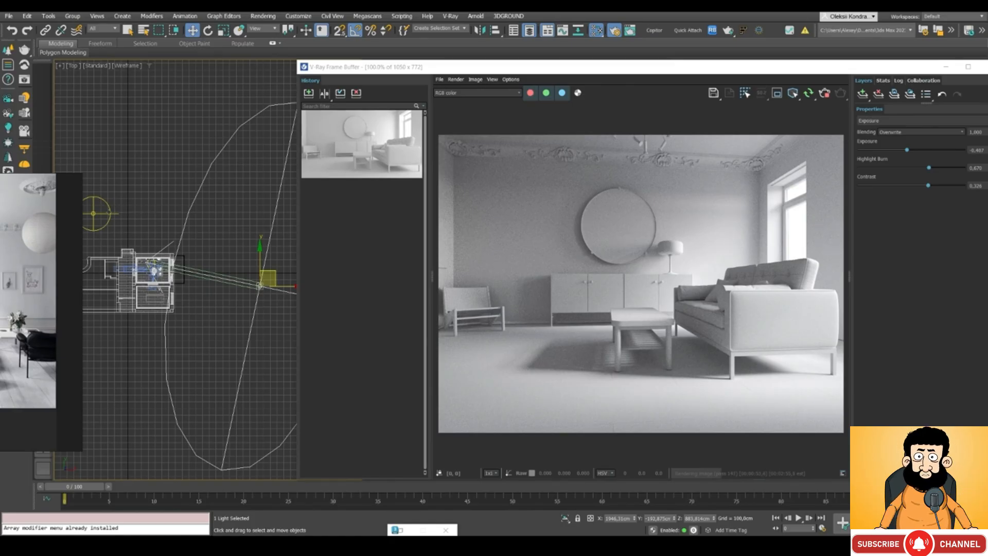
{"action": "left_click_drag", "start_coordinate": [520, 73], "coordinate": [446, 88]}
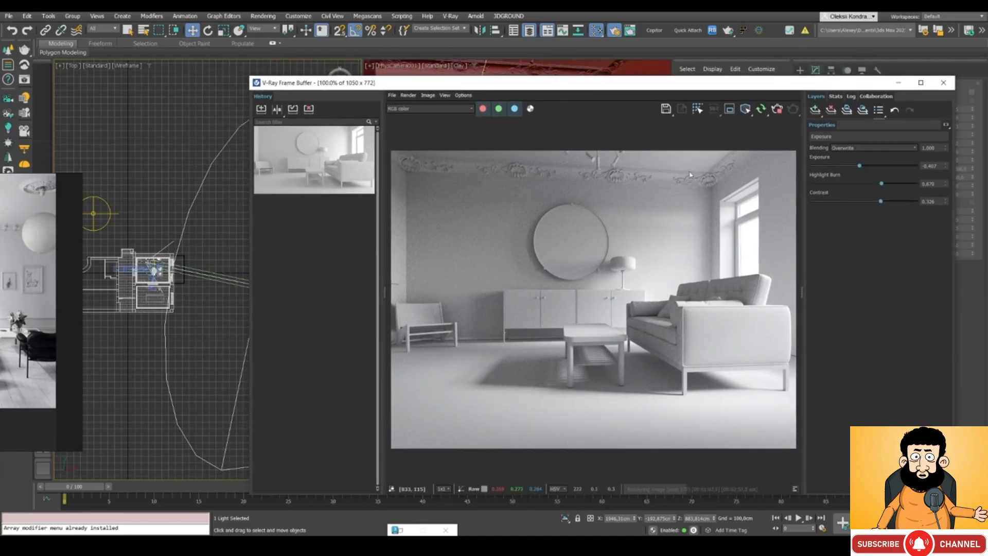
- Turn off the dome light to isolate the VRaySun's contribution in the render
{"action": "left_click_drag", "start_coordinate": [545, 88], "coordinate": [444, 273]}
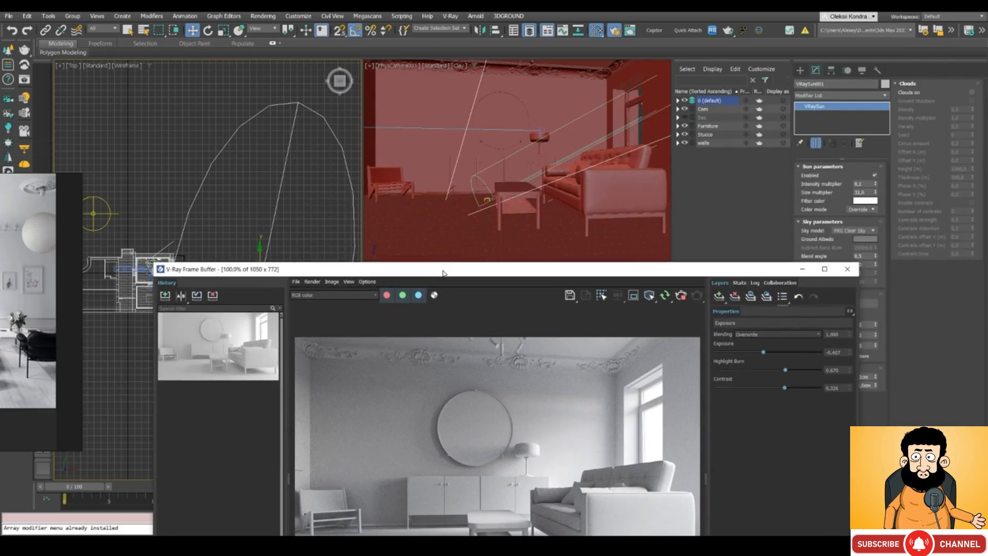
{"action": "left_click", "coordinate": [94, 212]}
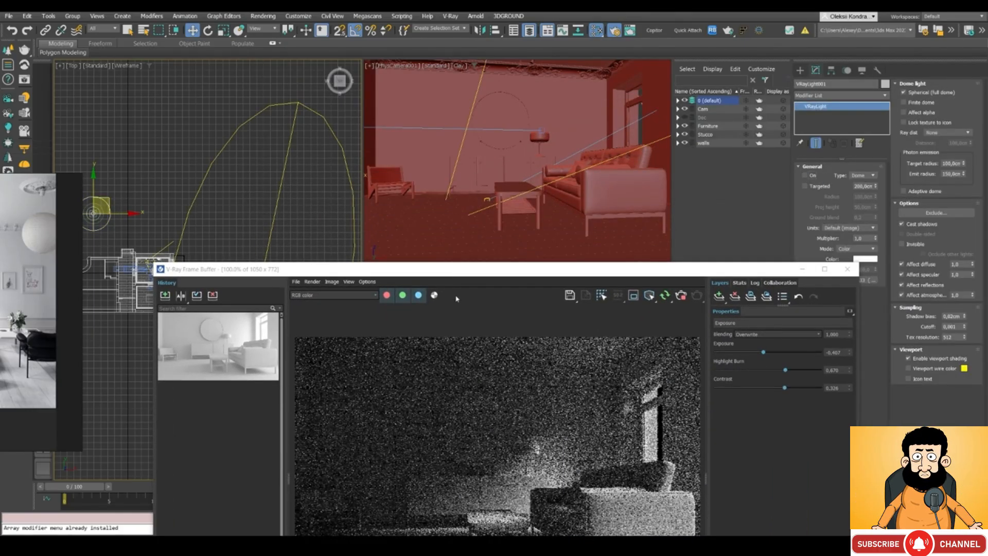
{"action": "left_click_drag", "start_coordinate": [446, 270], "coordinate": [532, 84]}
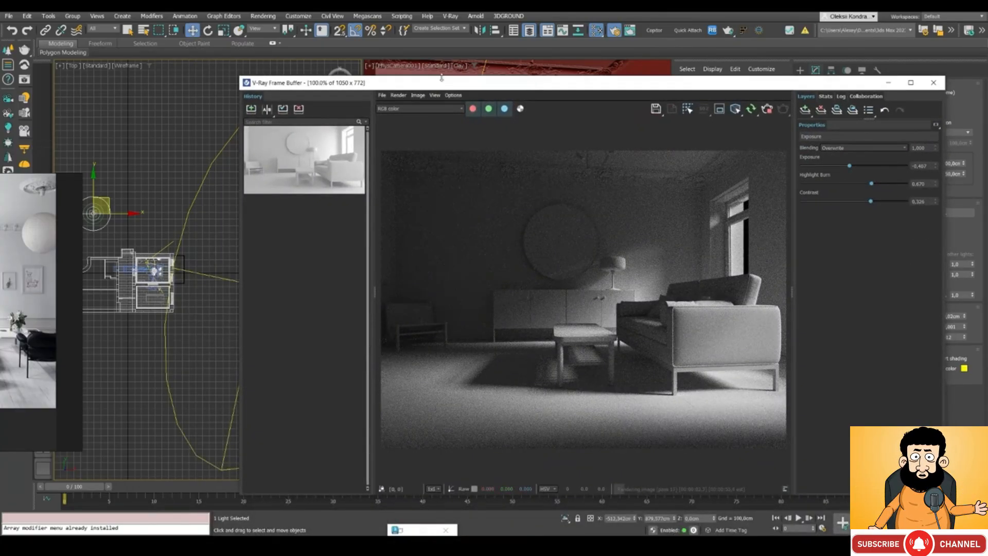
- Shift the VRaySun in the top view to about X 2246 cm, Y -385 cm, at a more oblique angle to the windows
{"action": "left_click_drag", "start_coordinate": [566, 82], "coordinate": [699, 66]}
{"action": "left_click", "coordinate": [260, 286]}
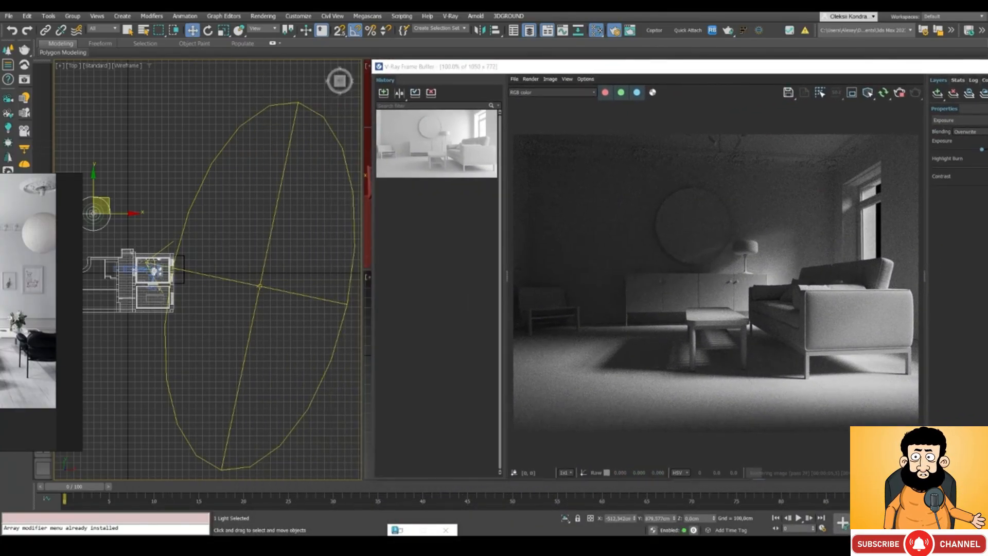
{"action": "left_click_drag", "start_coordinate": [274, 274], "coordinate": [273, 291]}
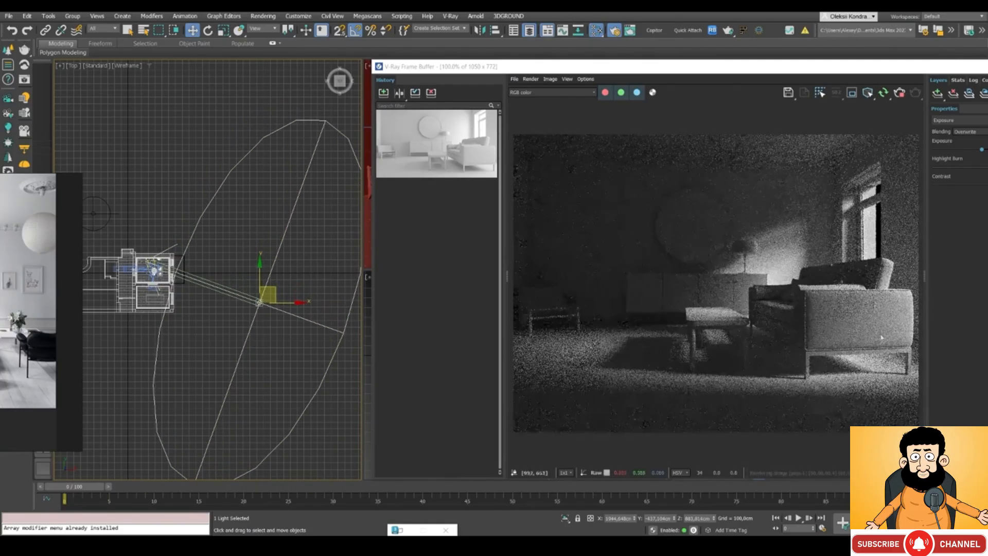
{"action": "left_click_drag", "start_coordinate": [272, 287], "coordinate": [291, 285]}
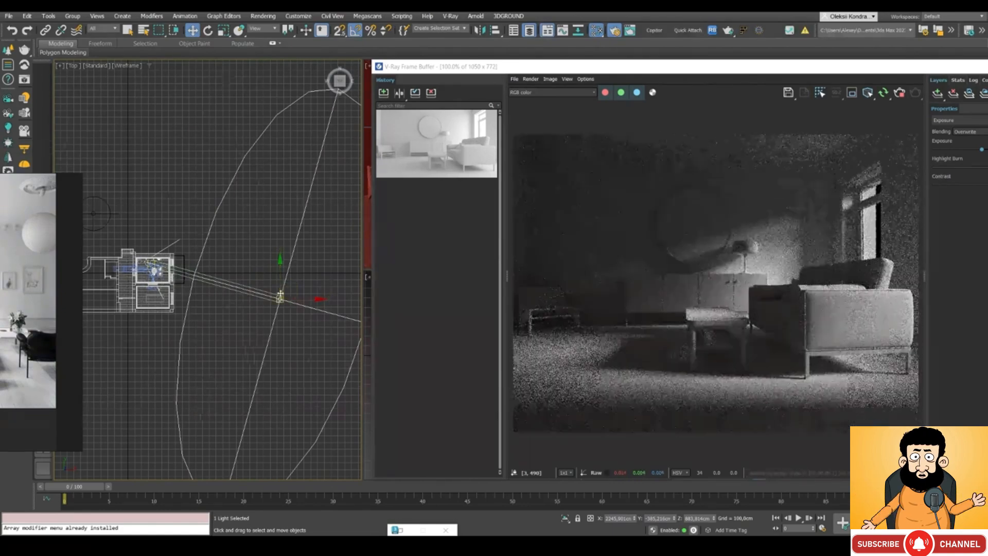
- Move the VRaySun in the front view down to about X 2564 cm, Z 649 cm and compare the render with the white interior reference
{"action": "key", "text": "f"}
{"action": "left_click_drag", "start_coordinate": [298, 197], "coordinate": [313, 206]}
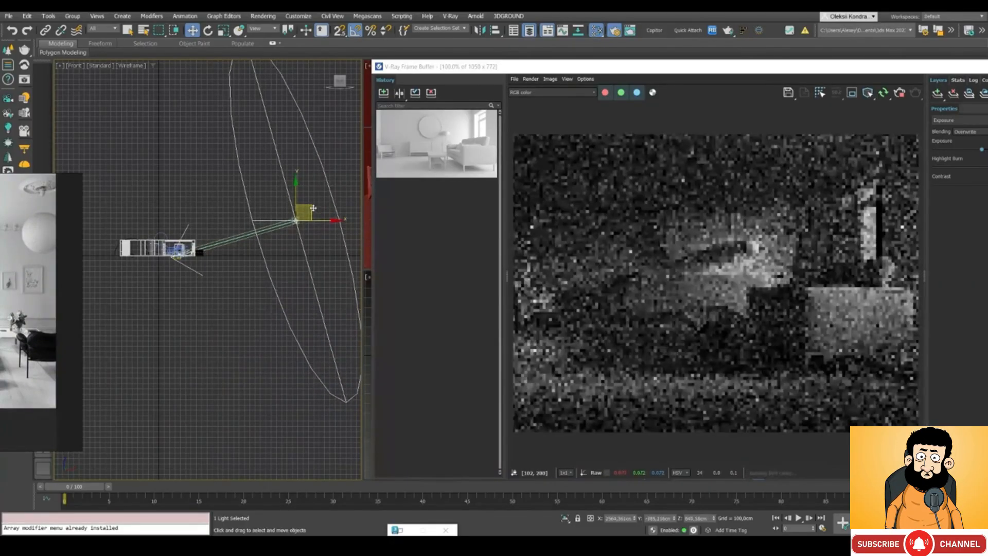
{"action": "left_click_drag", "start_coordinate": [557, 66], "coordinate": [420, 61]}
{"action": "left_click_drag", "start_coordinate": [140, 243], "coordinate": [331, 208]}
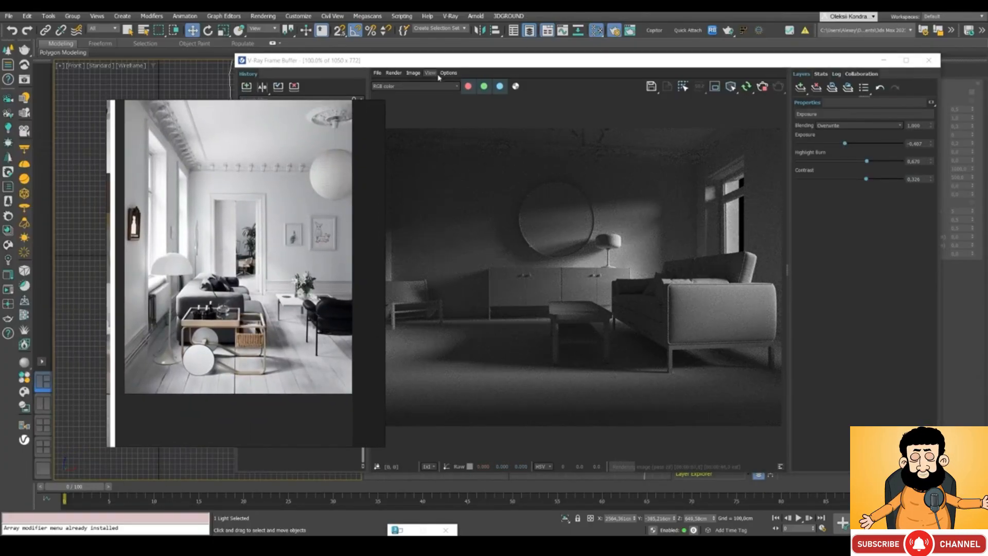
{"action": "key", "text": "alt+Tab"}
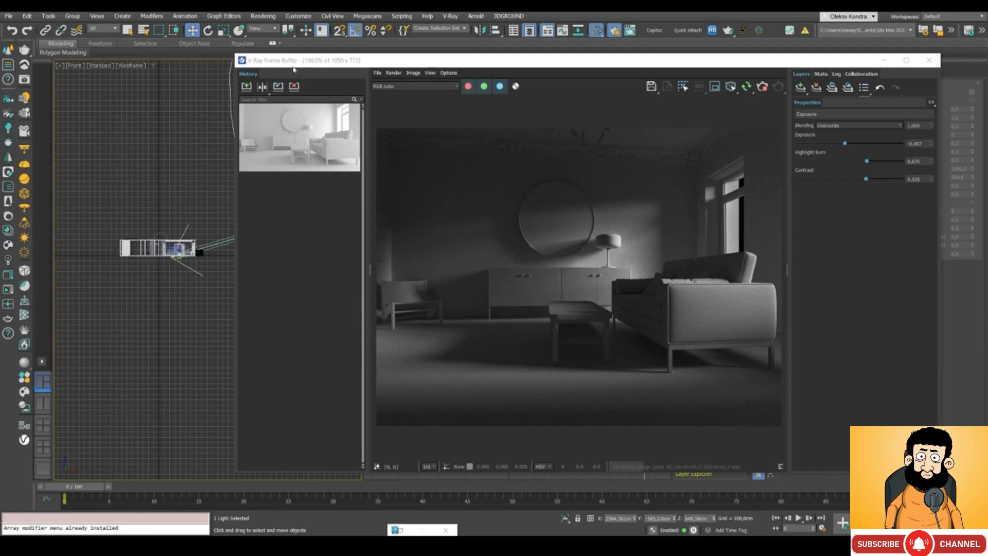
{"action": "left_click_drag", "start_coordinate": [294, 65], "coordinate": [464, 64]}
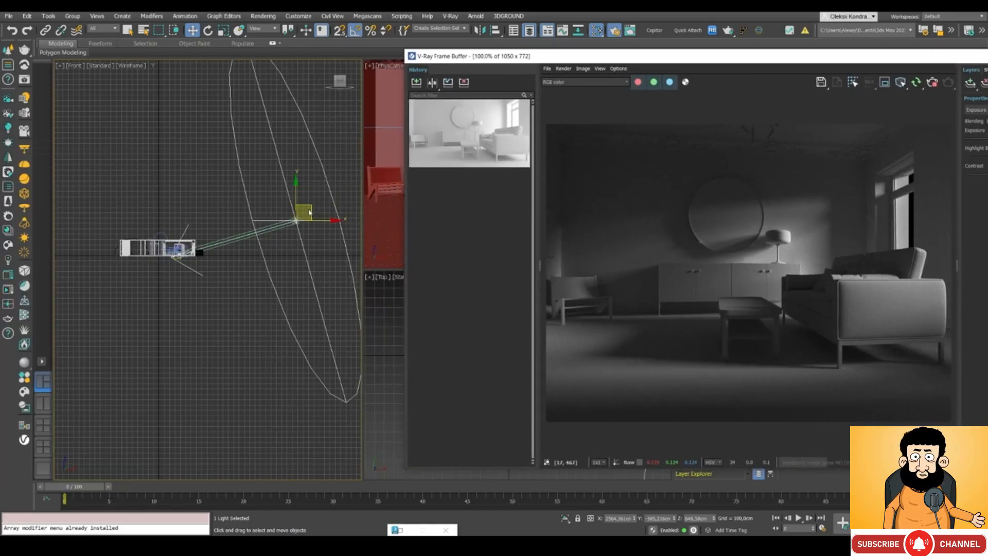
- Raise the VRaySun in the front view to about Z 849 cm and fine-tune its top-view position to about X 2367 cm
{"action": "left_click_drag", "start_coordinate": [309, 212], "coordinate": [300, 191]}
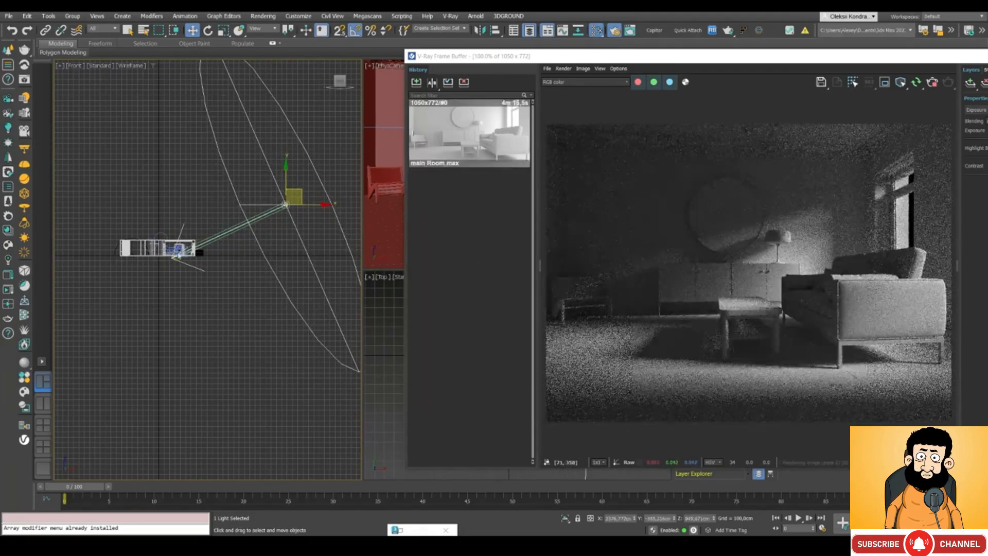
{"action": "key", "text": "t"}
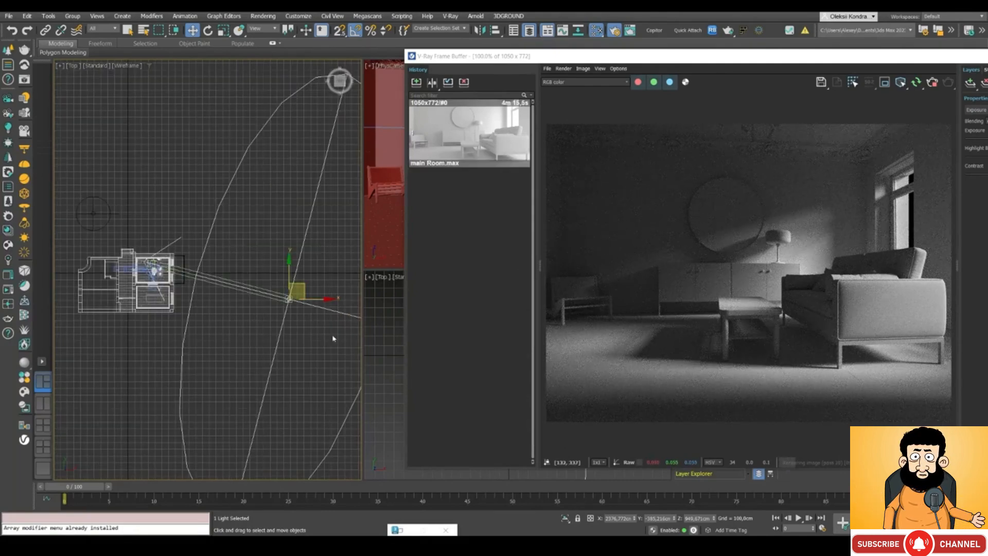
{"action": "left_click_drag", "start_coordinate": [305, 283], "coordinate": [302, 292]}
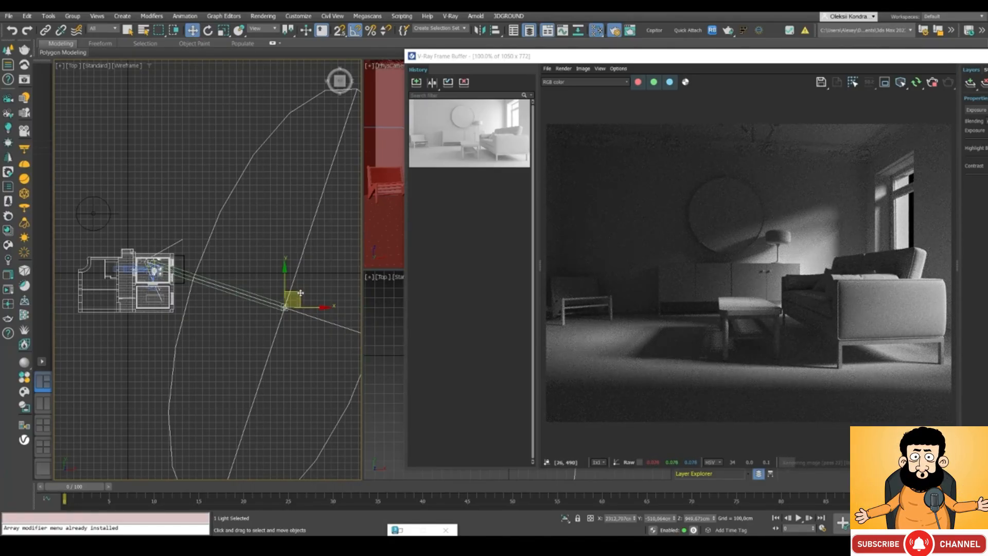
{"action": "left_click_drag", "start_coordinate": [300, 293], "coordinate": [303, 286]}
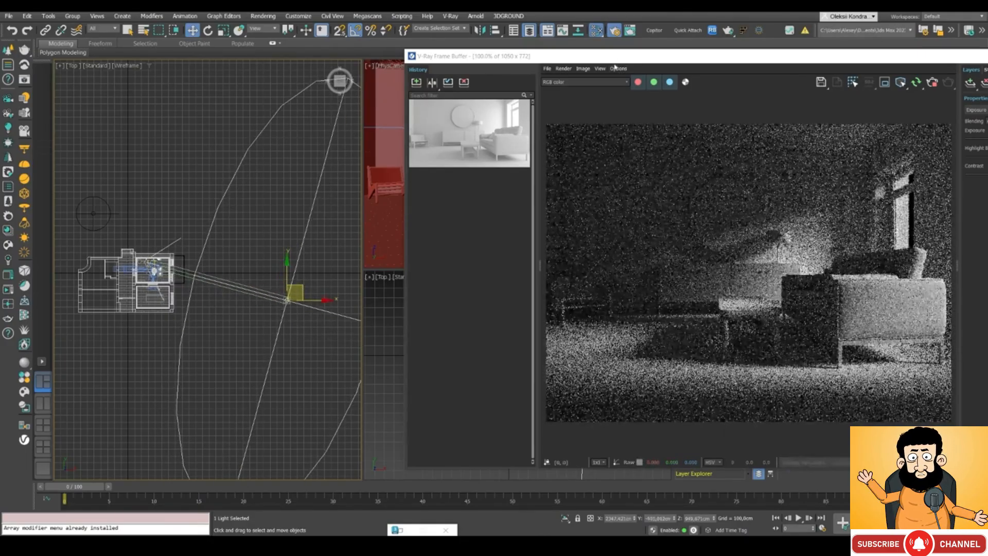
- Turn the dome light back on and compare the combined sun and dome lighting with the white interior reference photo
{"action": "left_click_drag", "start_coordinate": [615, 56], "coordinate": [473, 54]}
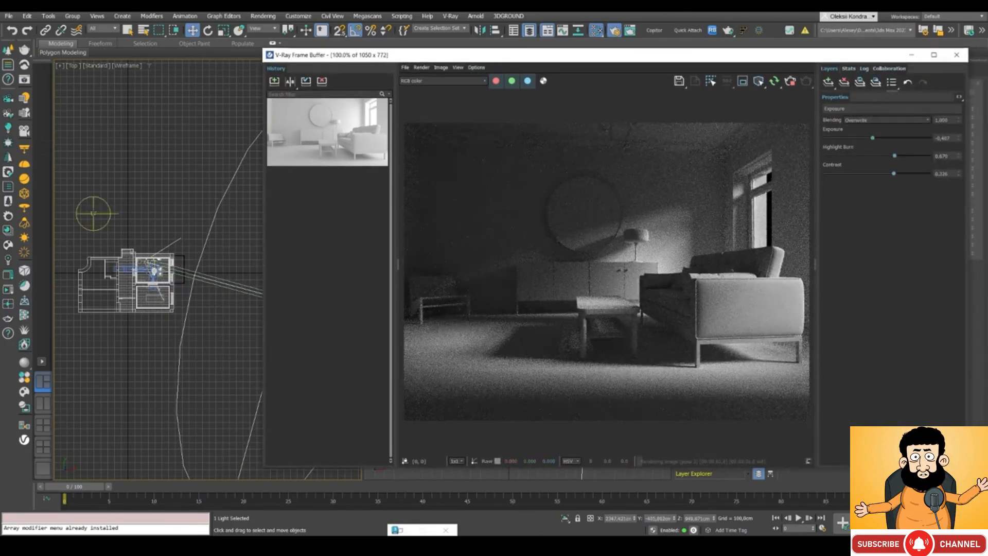
{"action": "left_click_drag", "start_coordinate": [508, 60], "coordinate": [330, 80]}
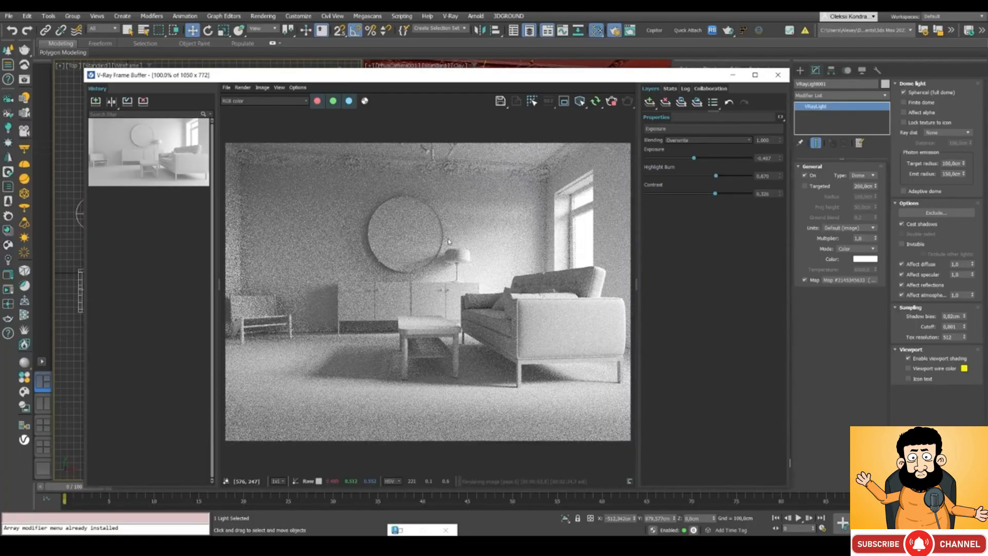
{"action": "right_click_drag", "start_coordinate": [1, 296], "coordinate": [162, 203]}
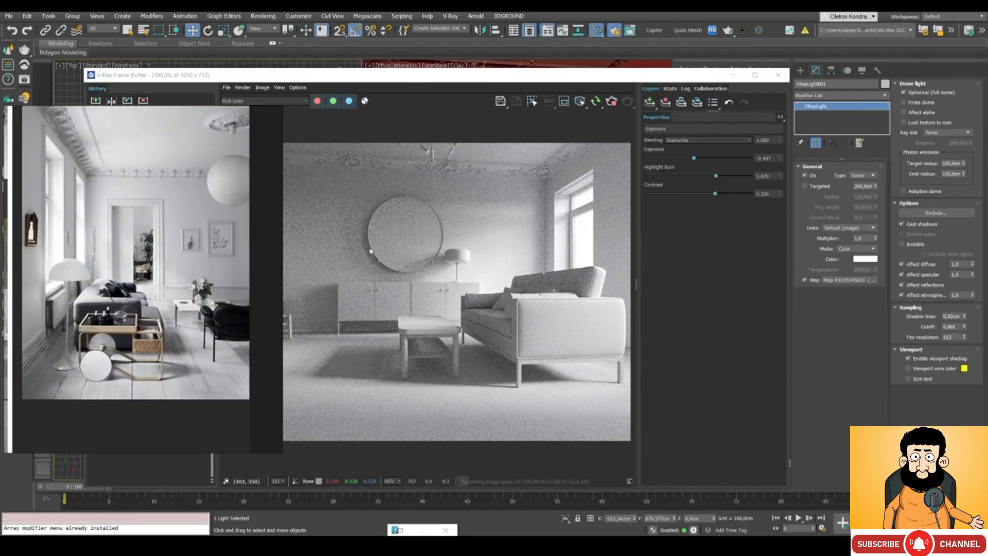
- Add a White Balance correction layer to the frame buffer and cool the render with a temperature of about 6111
{"action": "left_click", "coordinate": [651, 102]}
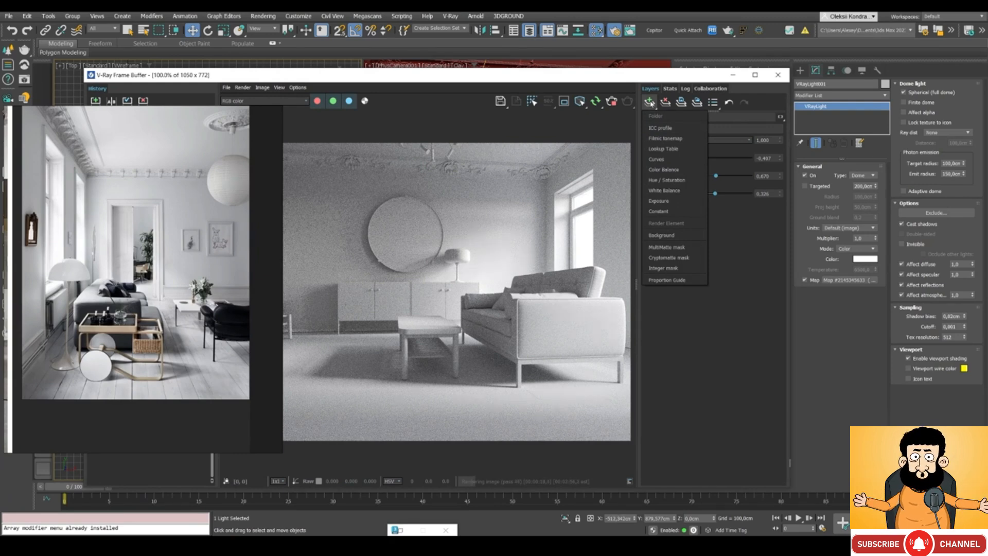
{"action": "left_click", "coordinate": [657, 190]}
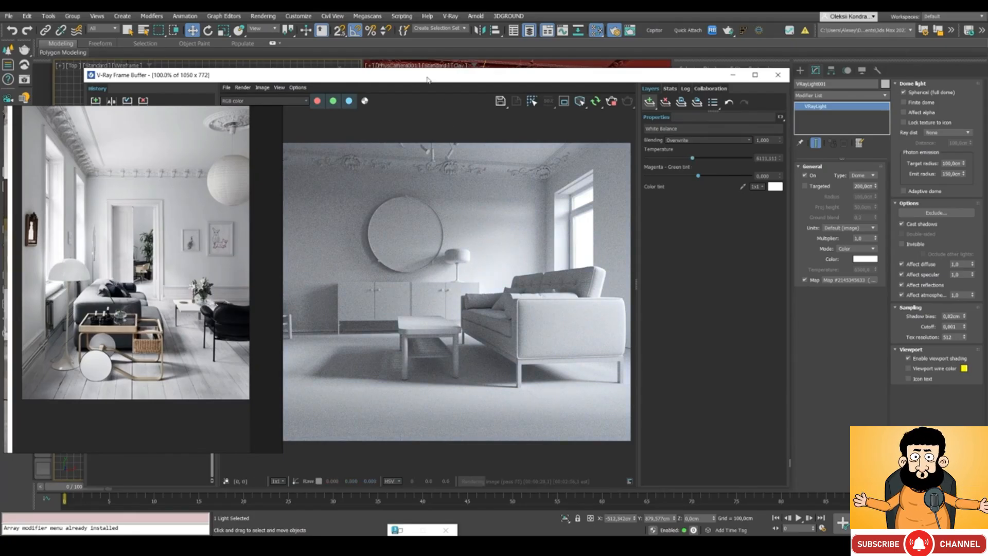
{"action": "left_click_drag", "start_coordinate": [463, 74], "coordinate": [558, 76]}
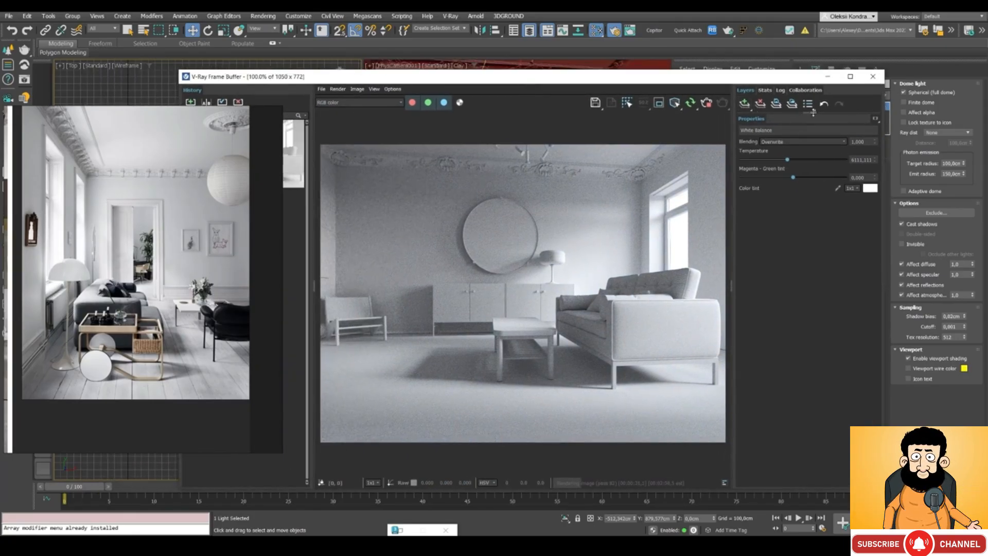
- Adjust the frame buffer's Exposure layer to contrast 0.444, exposure about -0.26 and highlight burn about 0.6
{"action": "left_click_drag", "start_coordinate": [808, 114], "coordinate": [809, 245]}
{"action": "left_click", "coordinate": [788, 146]}
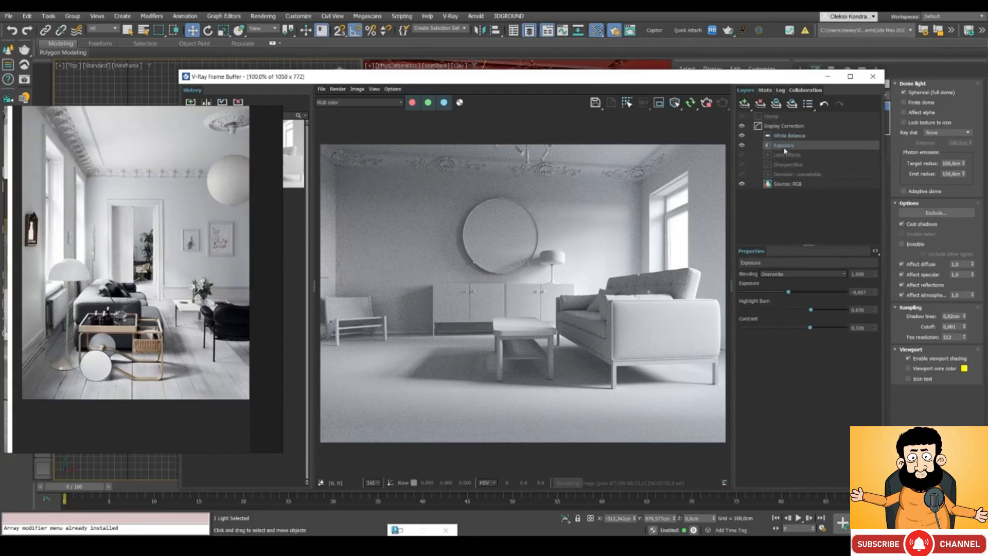
{"action": "left_click_drag", "start_coordinate": [811, 328], "coordinate": [817, 328]}
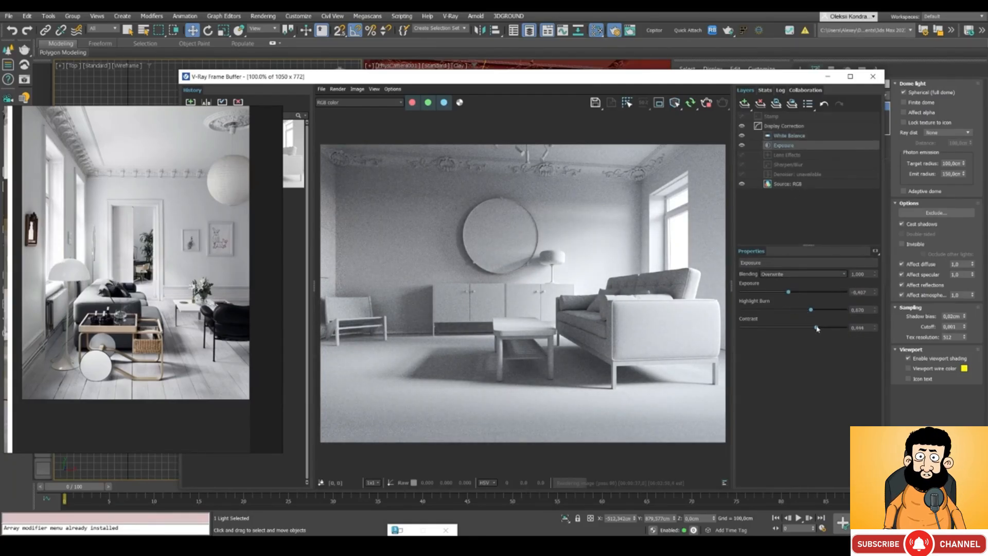
{"action": "left_click_drag", "start_coordinate": [792, 296], "coordinate": [793, 297]}
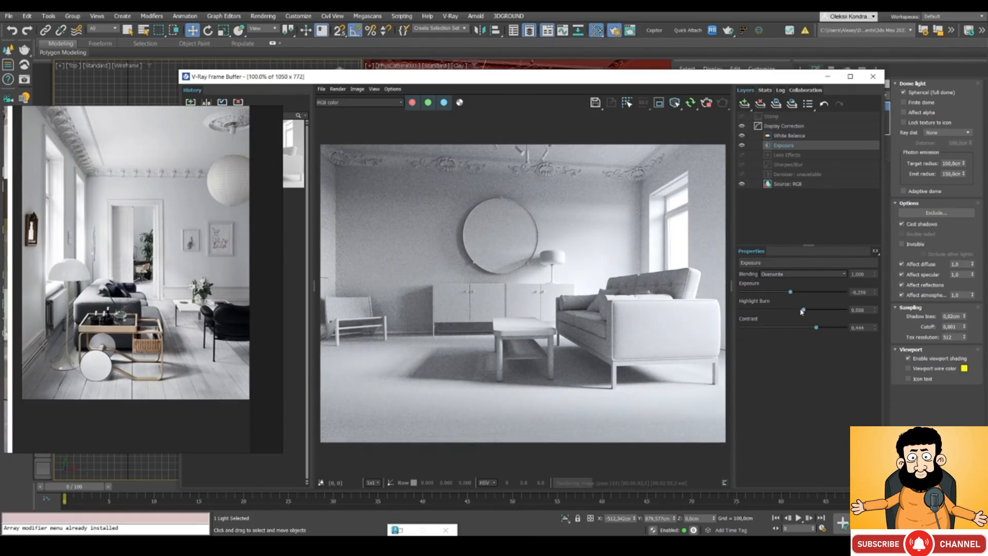
{"action": "mouse_move", "coordinate": [802, 311]}
{"action": "left_mouse_down"}
{"action": "mouse_move", "coordinate": [793, 311]}
{"action": "mouse_move", "coordinate": [826, 312]}
{"action": "mouse_move", "coordinate": [805, 312]}
{"action": "left_mouse_up"}
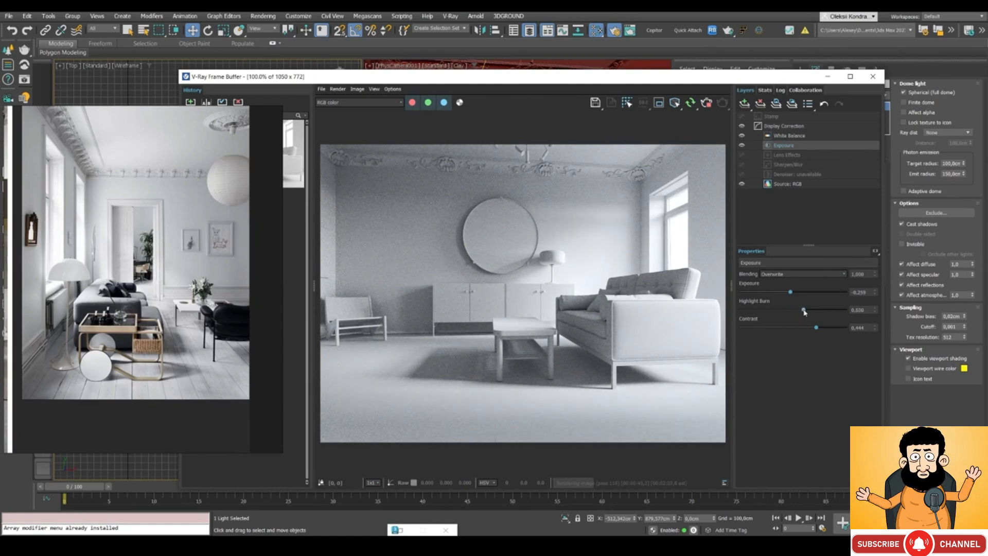